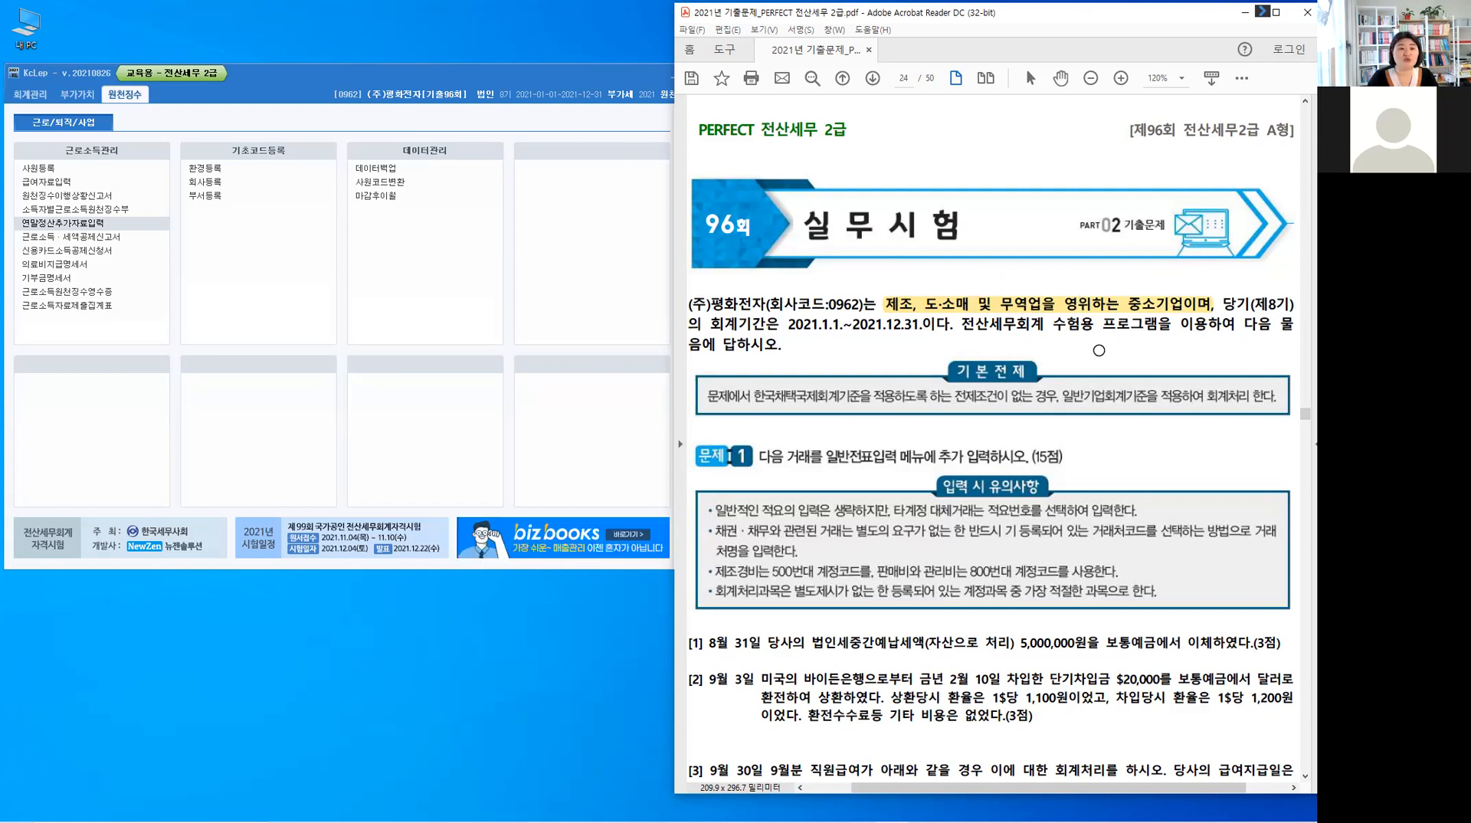
# - Switch to KcLep and open the 일반전표입력 general voucher entry screen under 회계관리
pyautogui.scroll(-1, 1099, 350)
pyautogui.scroll(-1, 1099, 350)
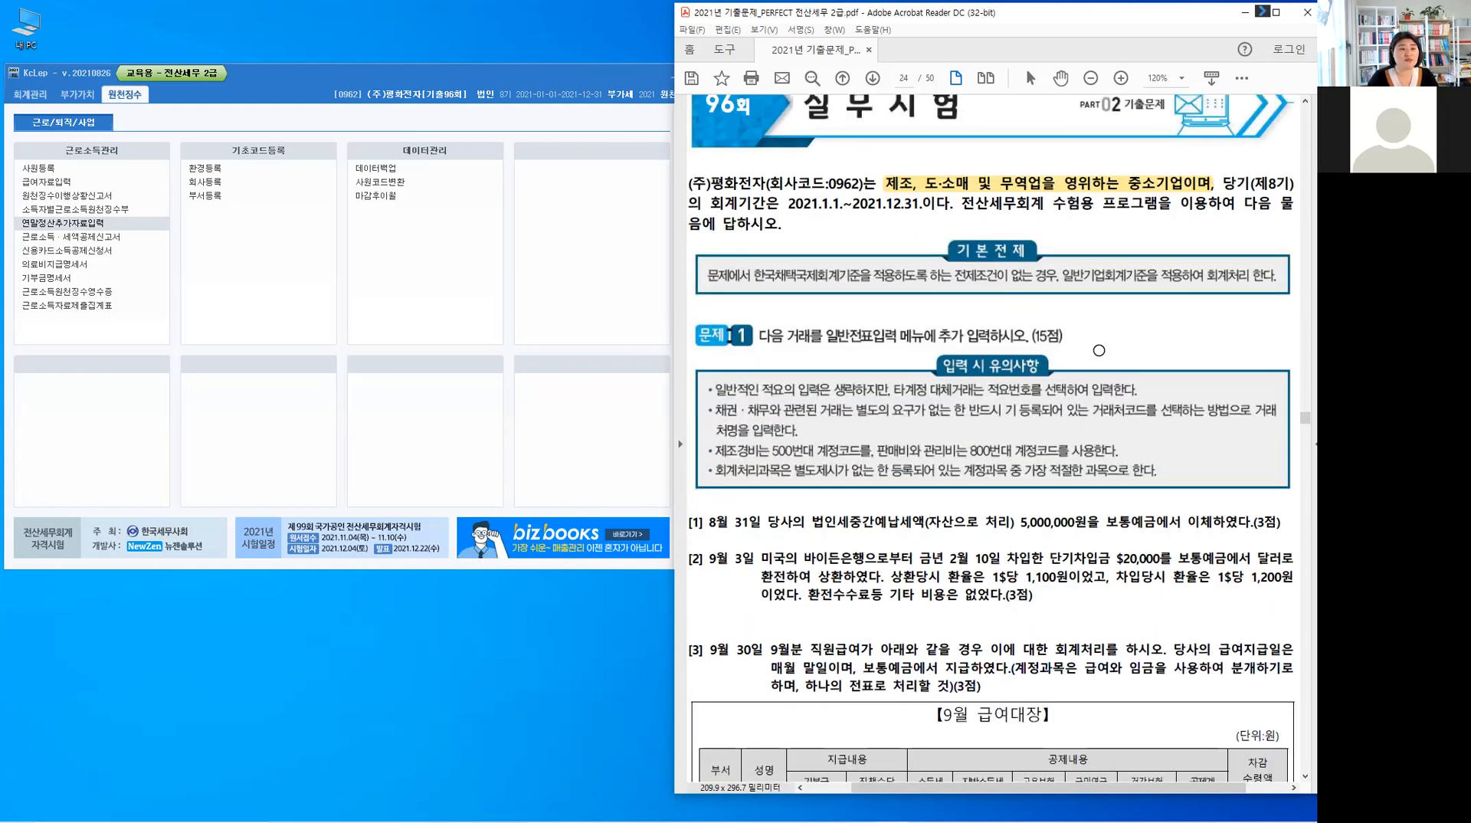
pyautogui.scroll(-2, 1098, 350)
pyautogui.scroll(-1, 1099, 350)
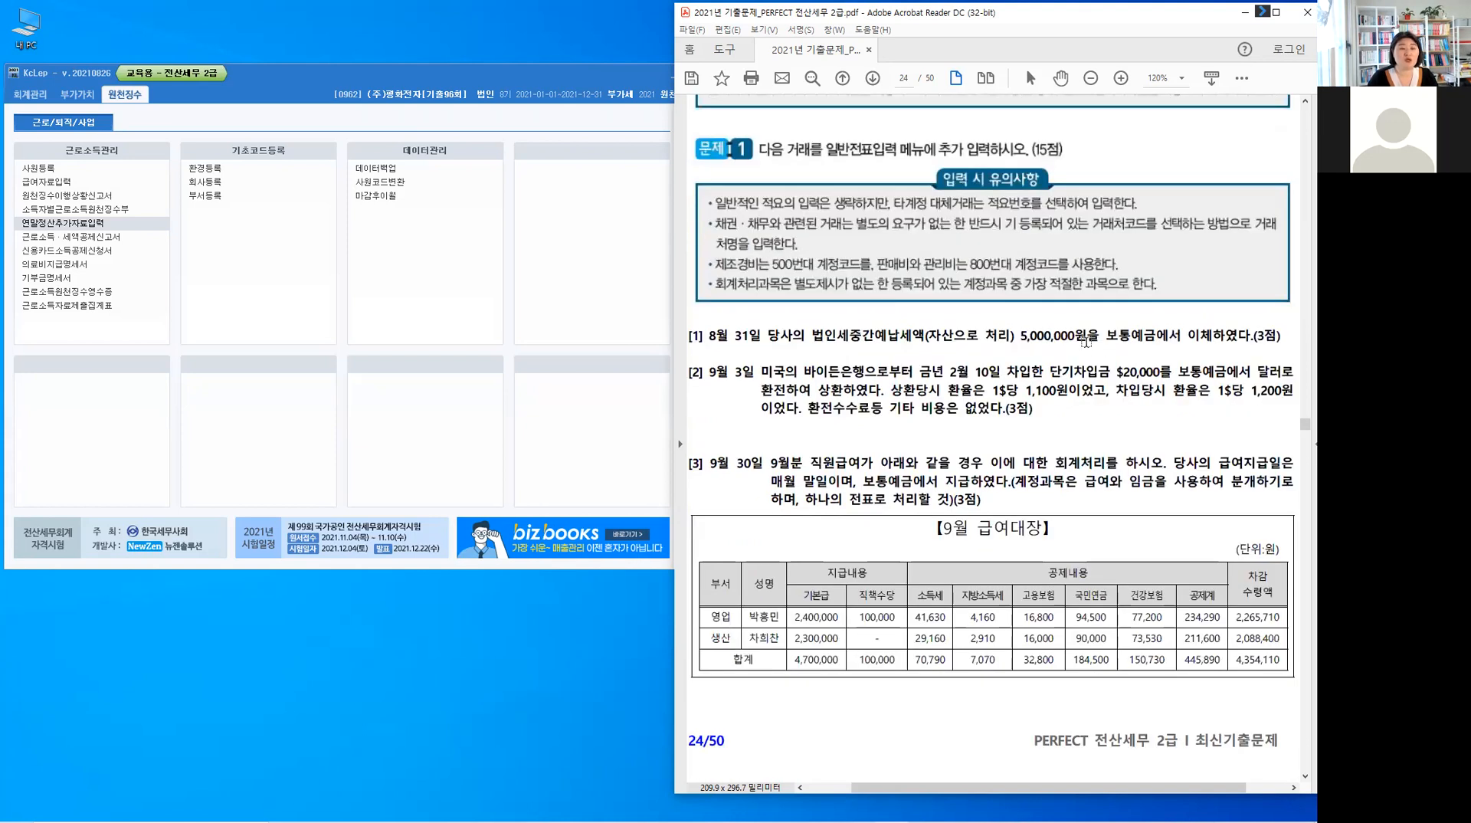
pyautogui.scroll(-1, 1092, 352)
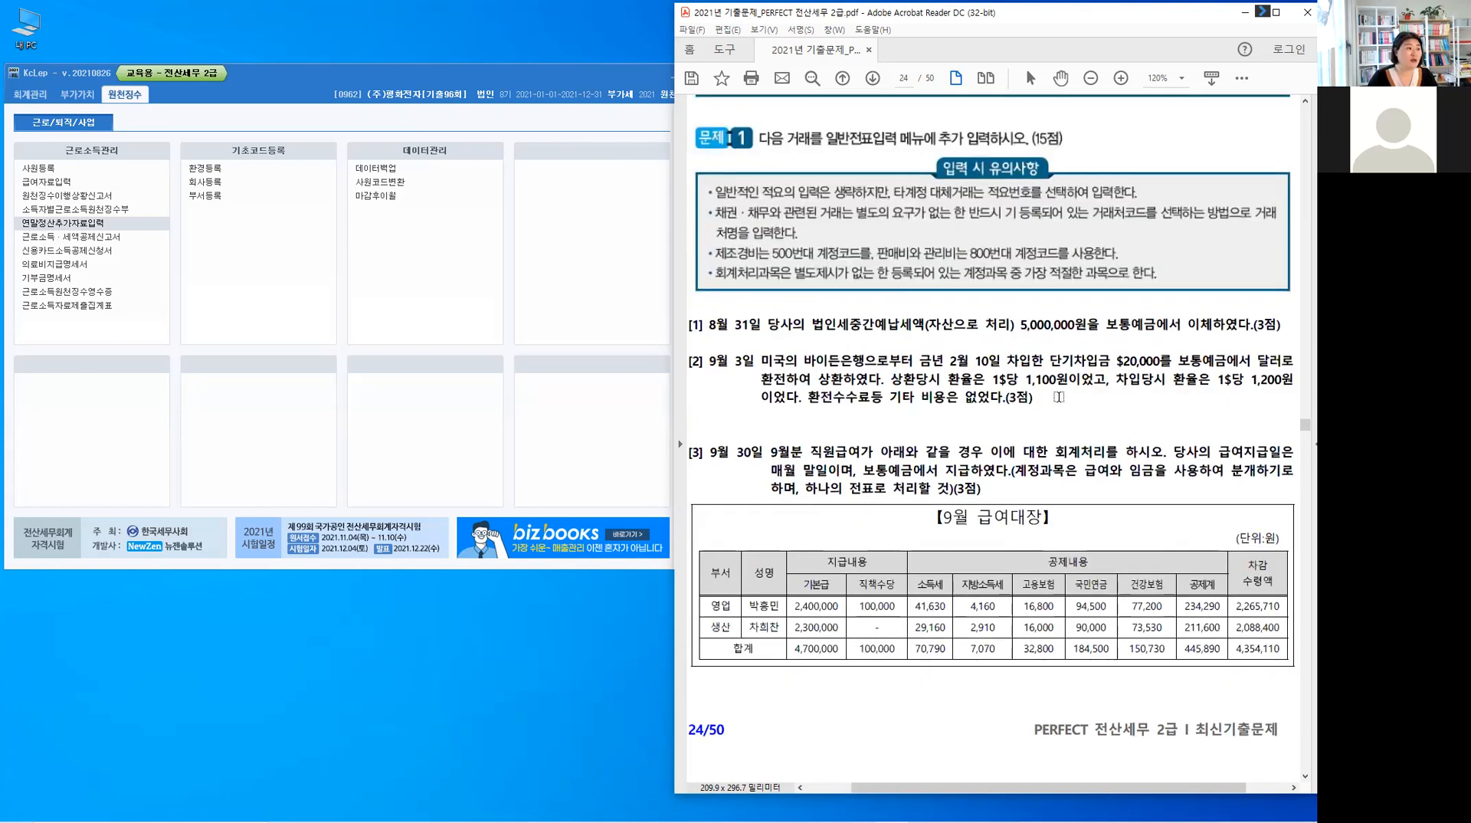
pyautogui.click(33, 95)
pyautogui.click(56, 170)
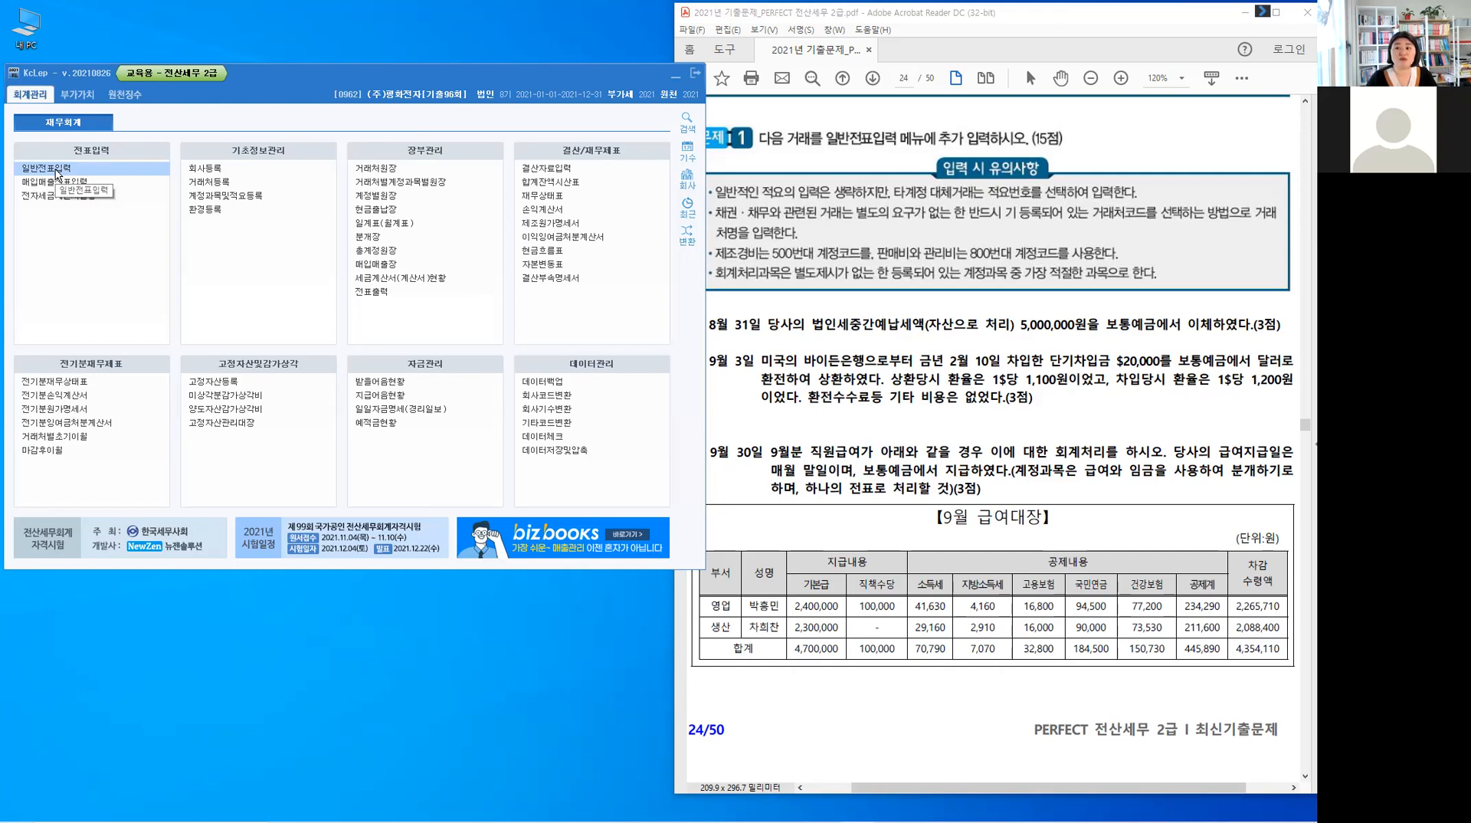
pyautogui.click(58, 175)
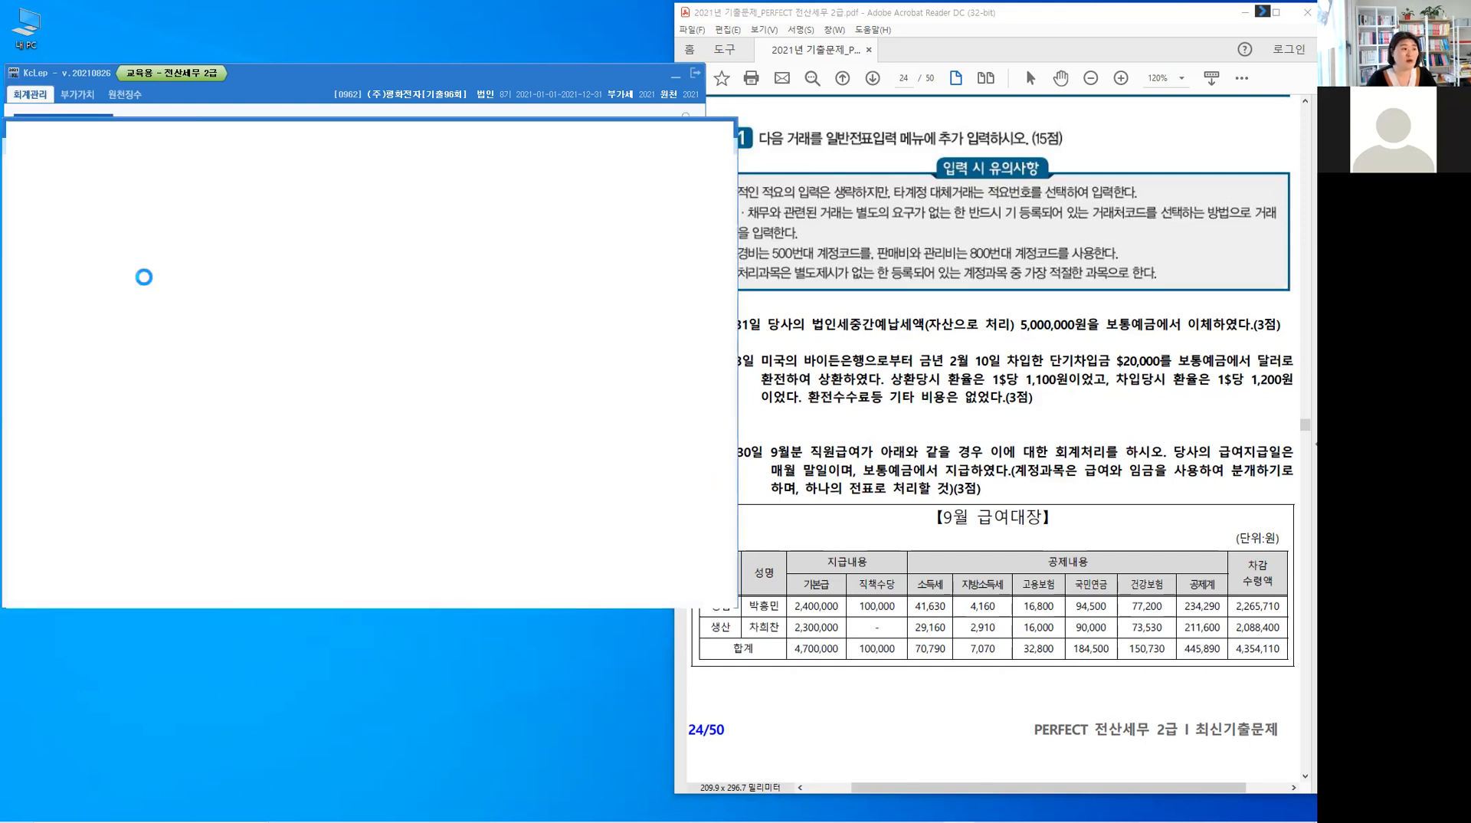
# - Set the voucher entry date to month 8, day 31
pyautogui.write('8')
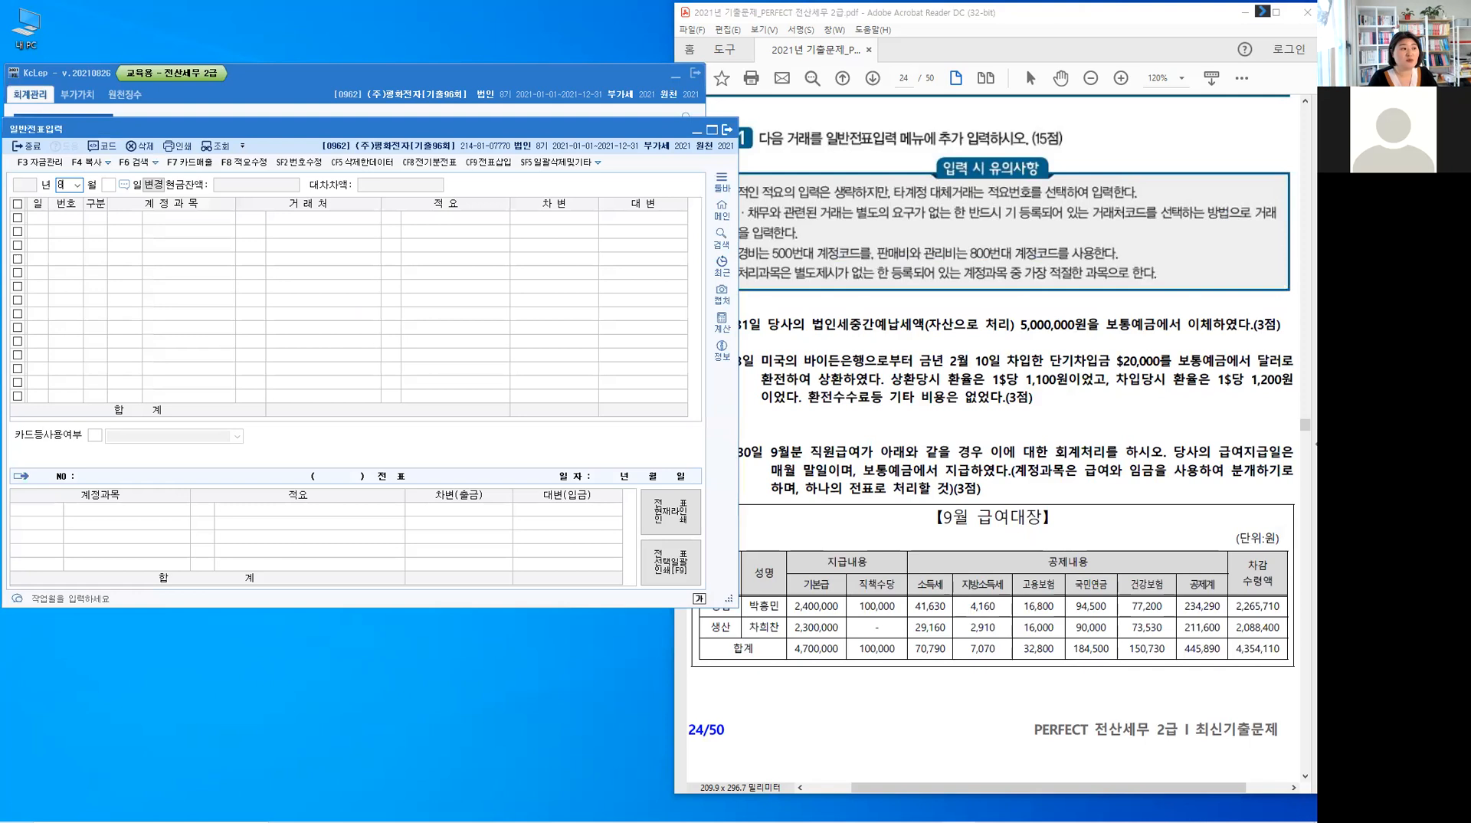
pyautogui.press('Return')
pyautogui.write('31')
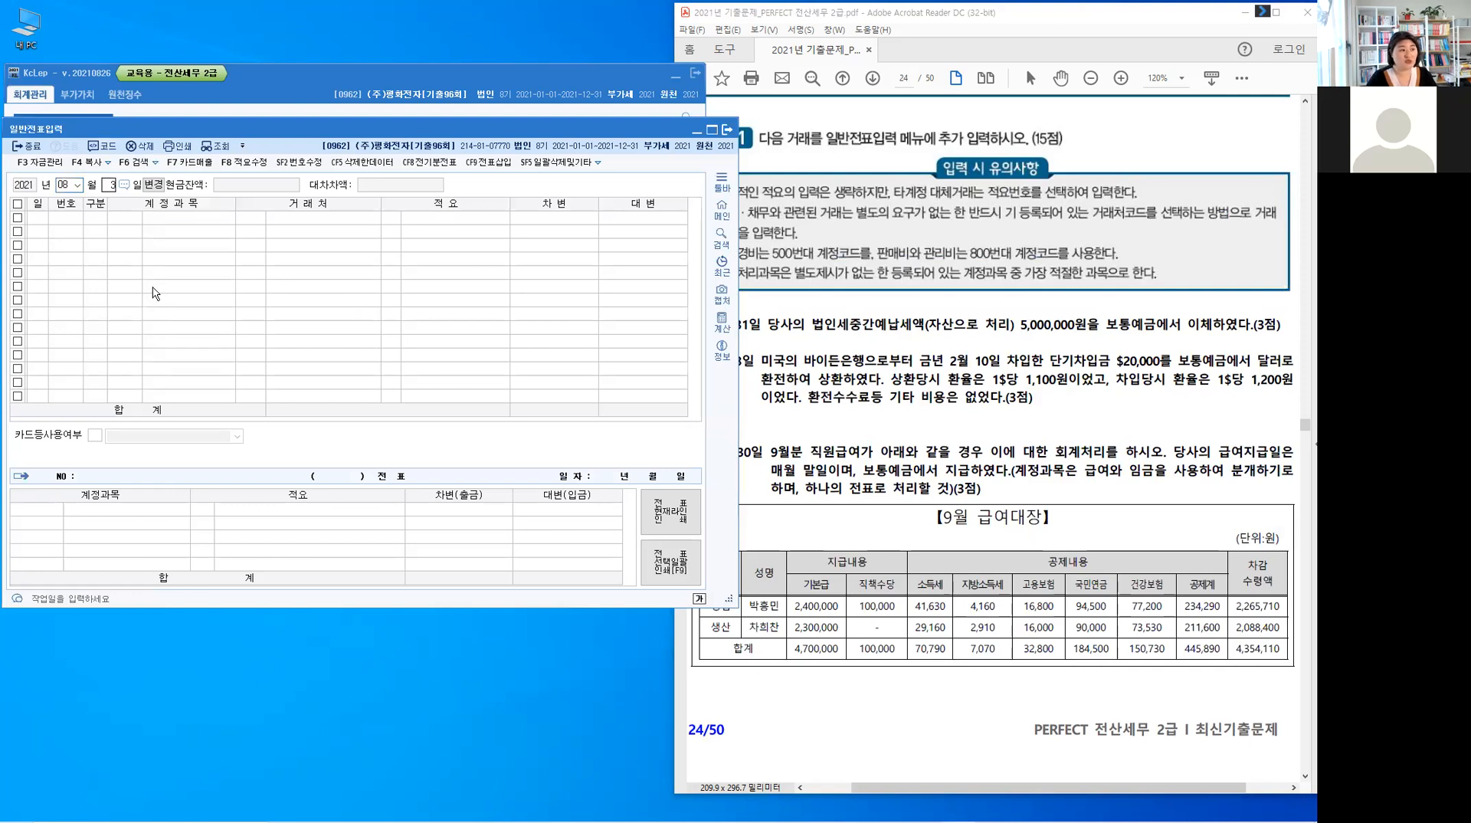
pyautogui.press('Return')
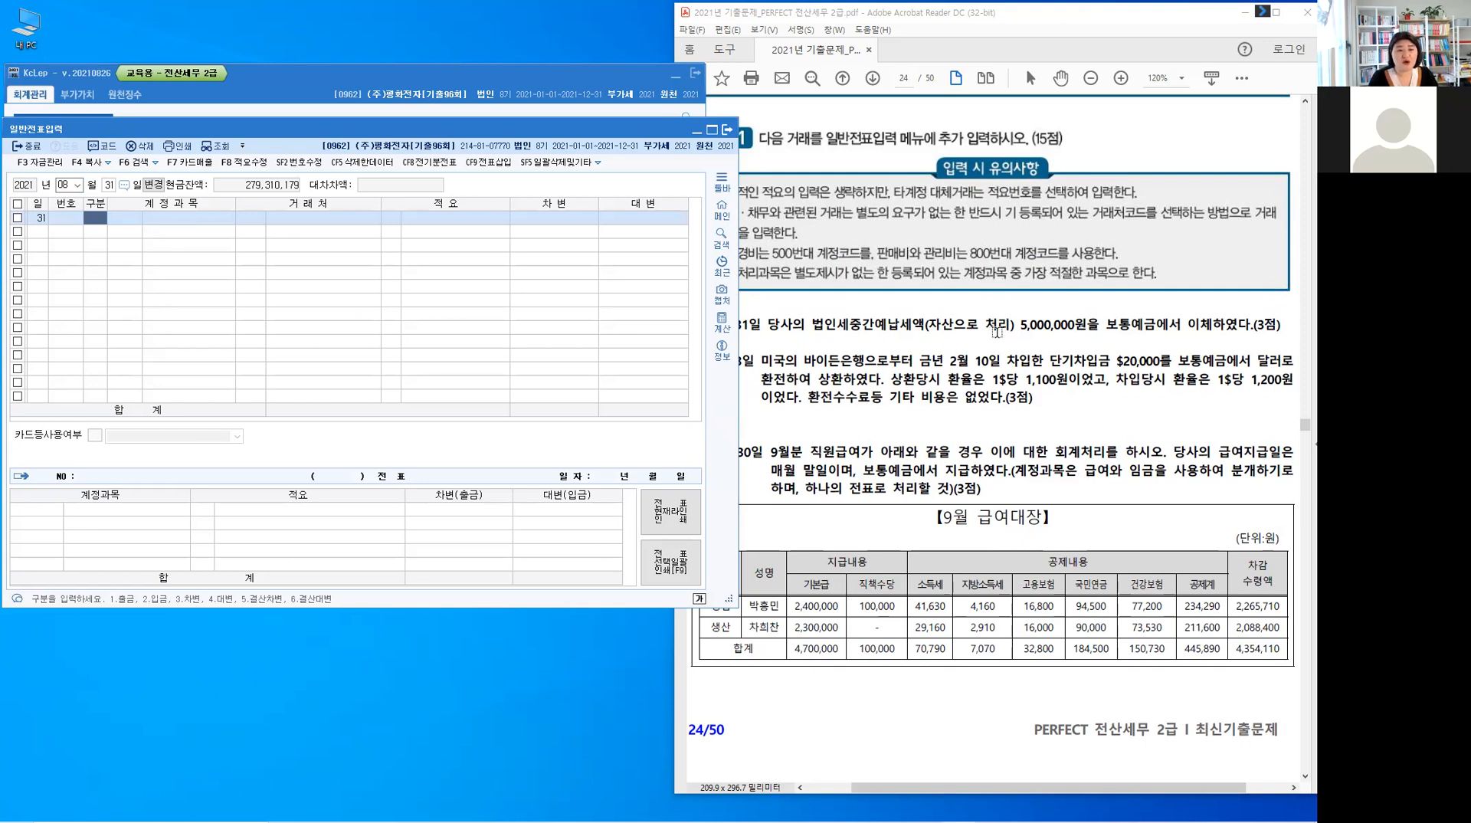
# - Highlight 자산 and 중간예납 in transaction [1] of the exam PDF
pyautogui.click(932, 325)
pyautogui.moveTo(929, 325); pyautogui.dragTo(954, 325)
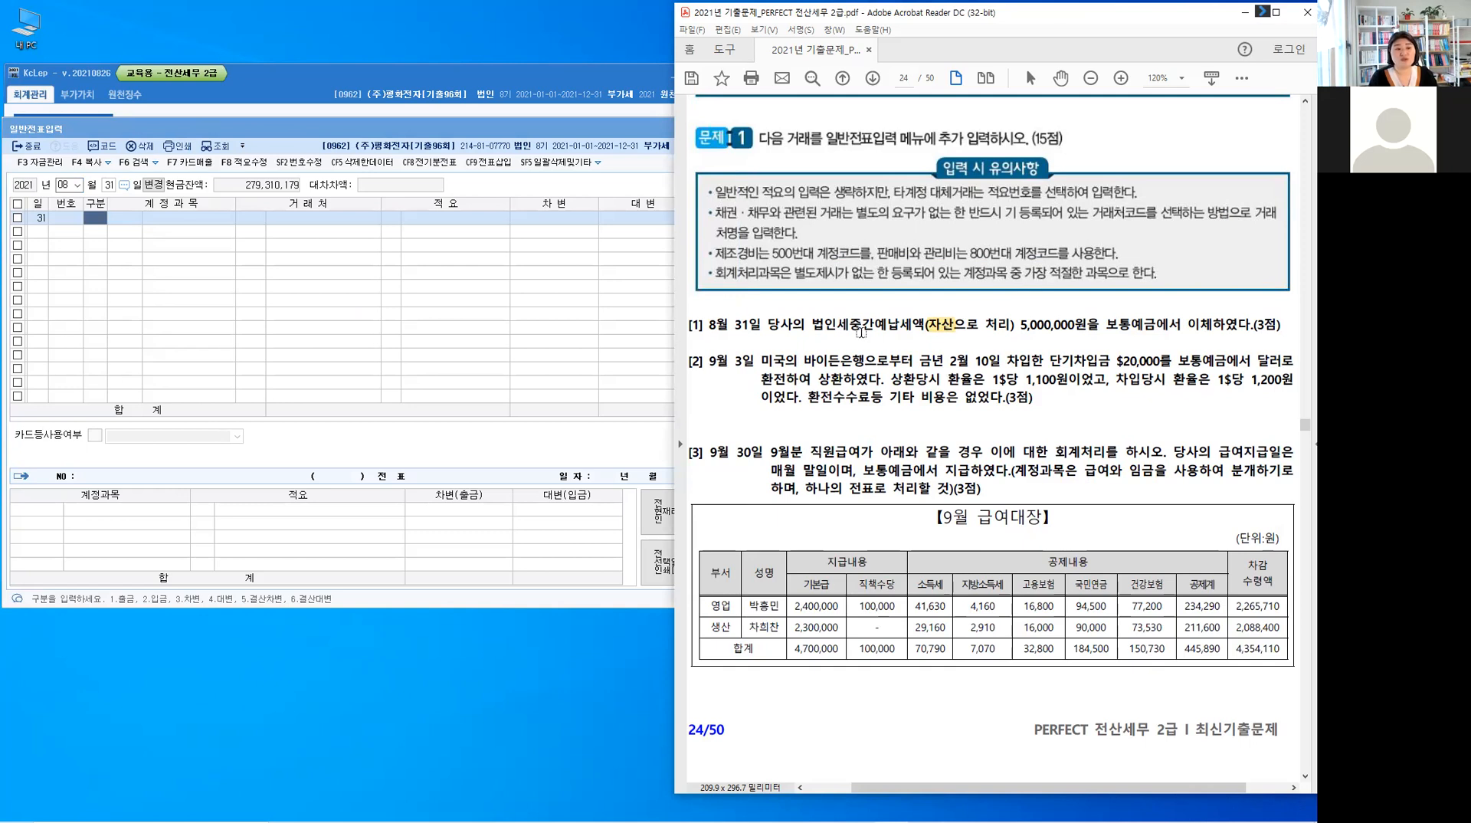
pyautogui.moveTo(849, 326); pyautogui.dragTo(904, 324)
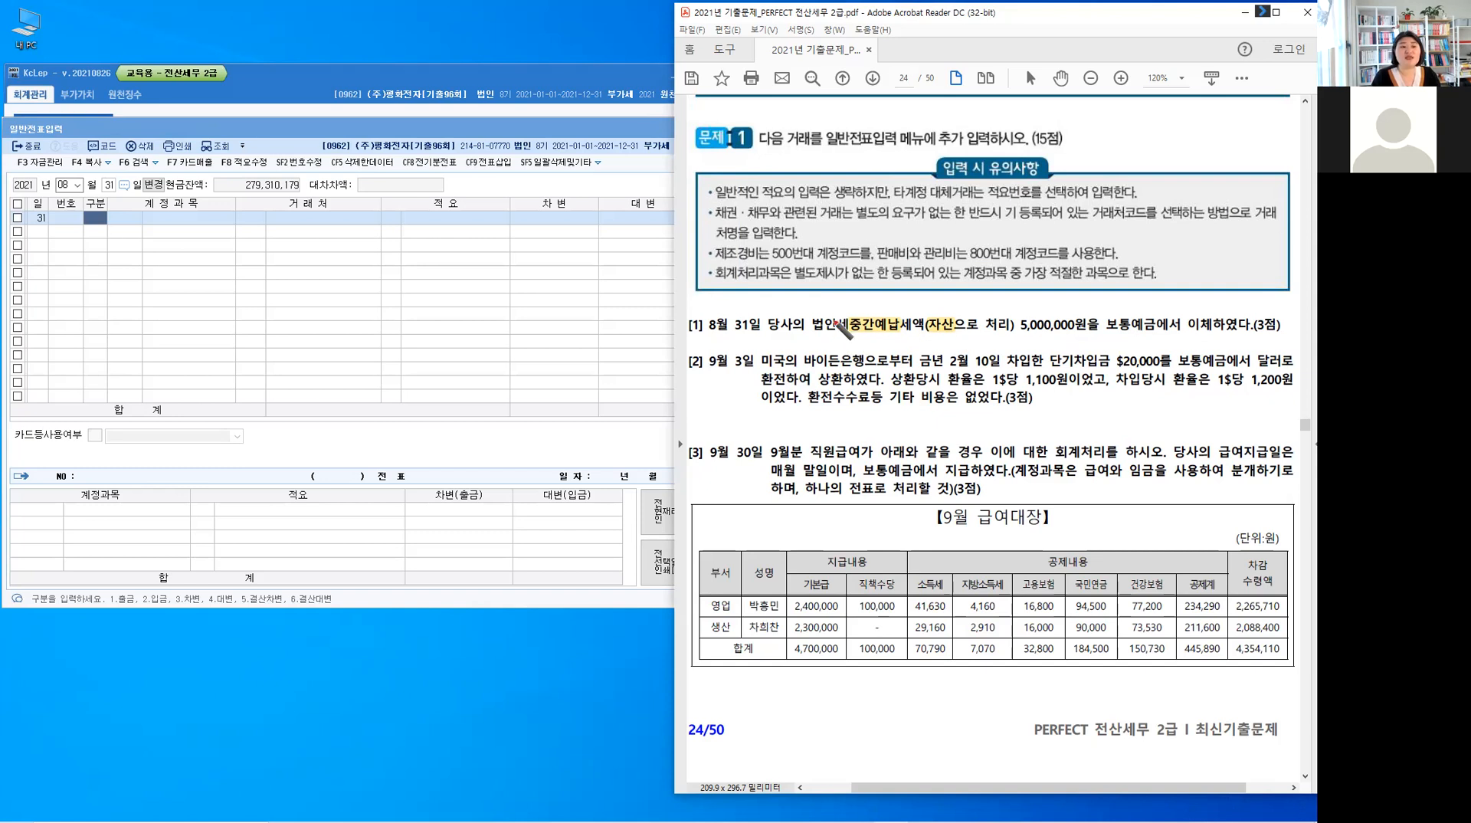
# - Handwrite (차) 선납세금 and (대) 보·예 above transaction [1], and underline 보통예금 and 5,000,000원
pyautogui.moveTo(827, 313)
pyautogui.mouseDown()
pyautogui.moveTo(901, 291)
pyautogui.moveTo(912, 306)
pyautogui.moveTo(969, 307)
pyautogui.moveTo(1068, 285)
pyautogui.moveTo(1069, 300)
pyautogui.mouseUp()
pyautogui.moveTo(1157, 331)
pyautogui.mouseDown()
pyautogui.moveTo(1106, 333)
pyautogui.moveTo(1104, 290)
pyautogui.moveTo(1132, 293)
pyautogui.mouseUp()
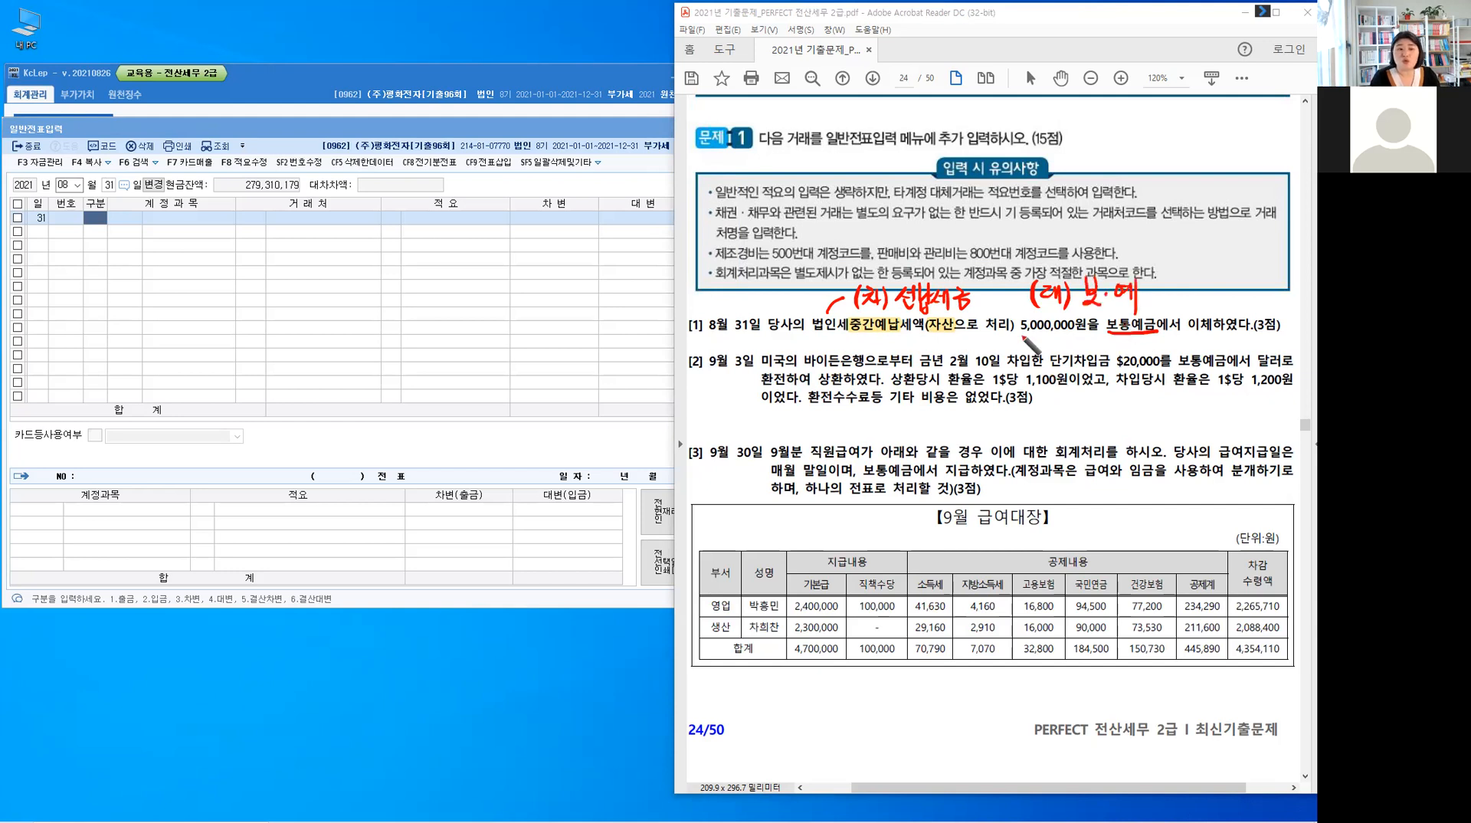
pyautogui.moveTo(1073, 340); pyautogui.dragTo(1087, 334)
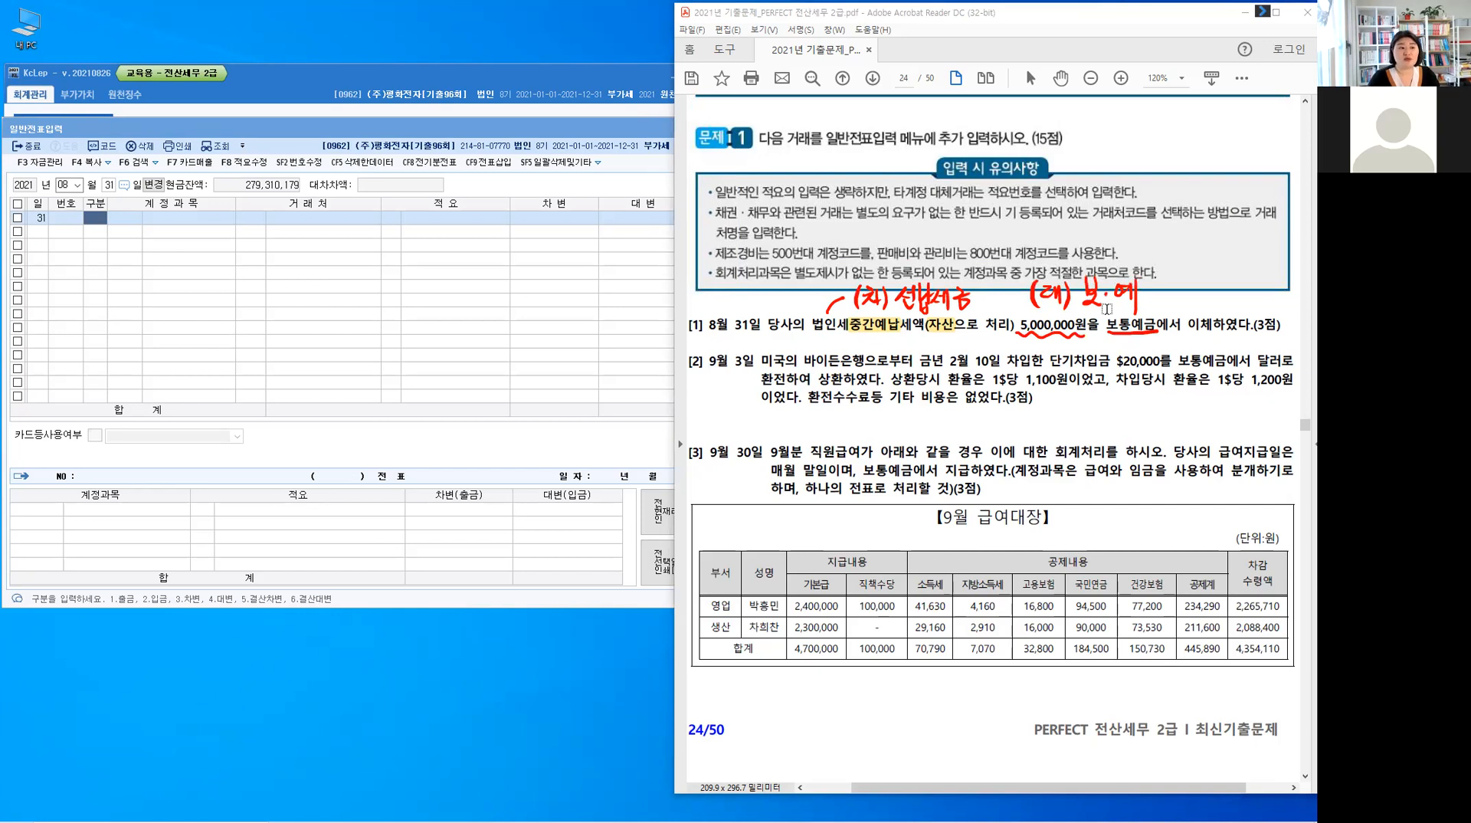
# - Enter a debit (차변) line on the August 31 voucher for account 136 선납세금 with an amount of 5,000,000
pyautogui.click(100, 220)
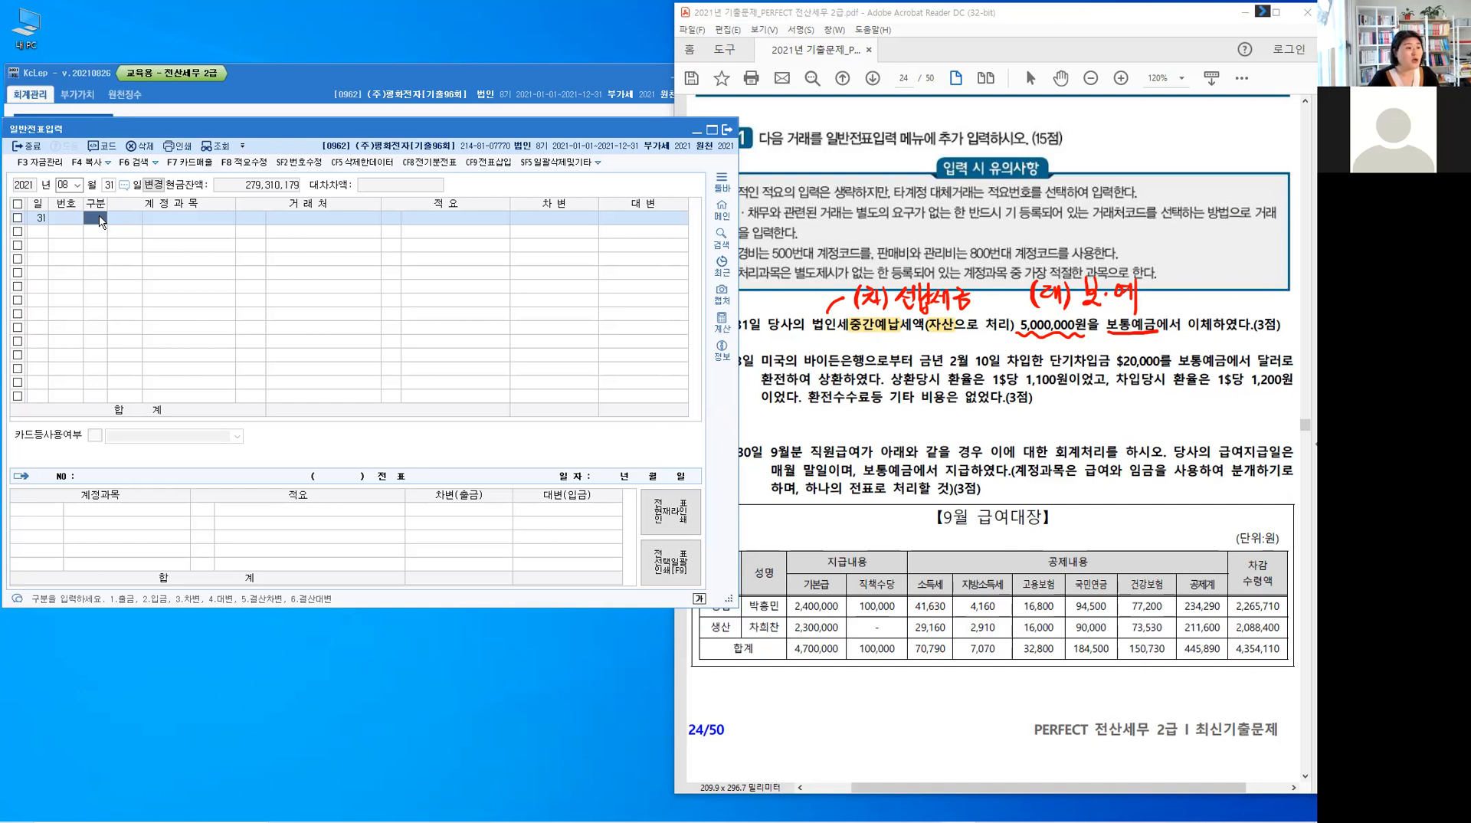
pyautogui.write('3')
pyautogui.press('Return')
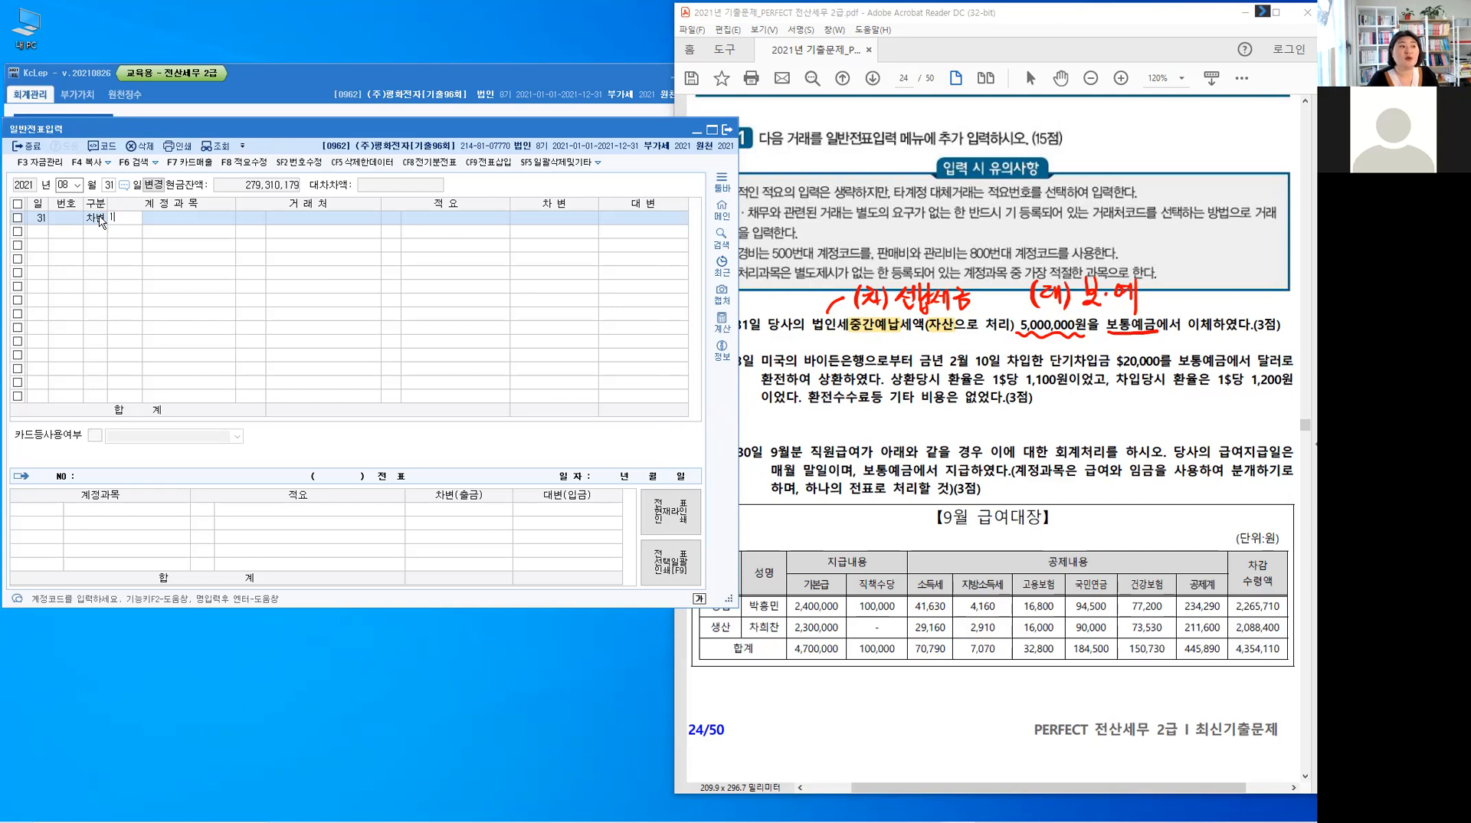
pyautogui.write('136')
pyautogui.press('Return')
pyautogui.press('Return')
pyautogui.press('Return')
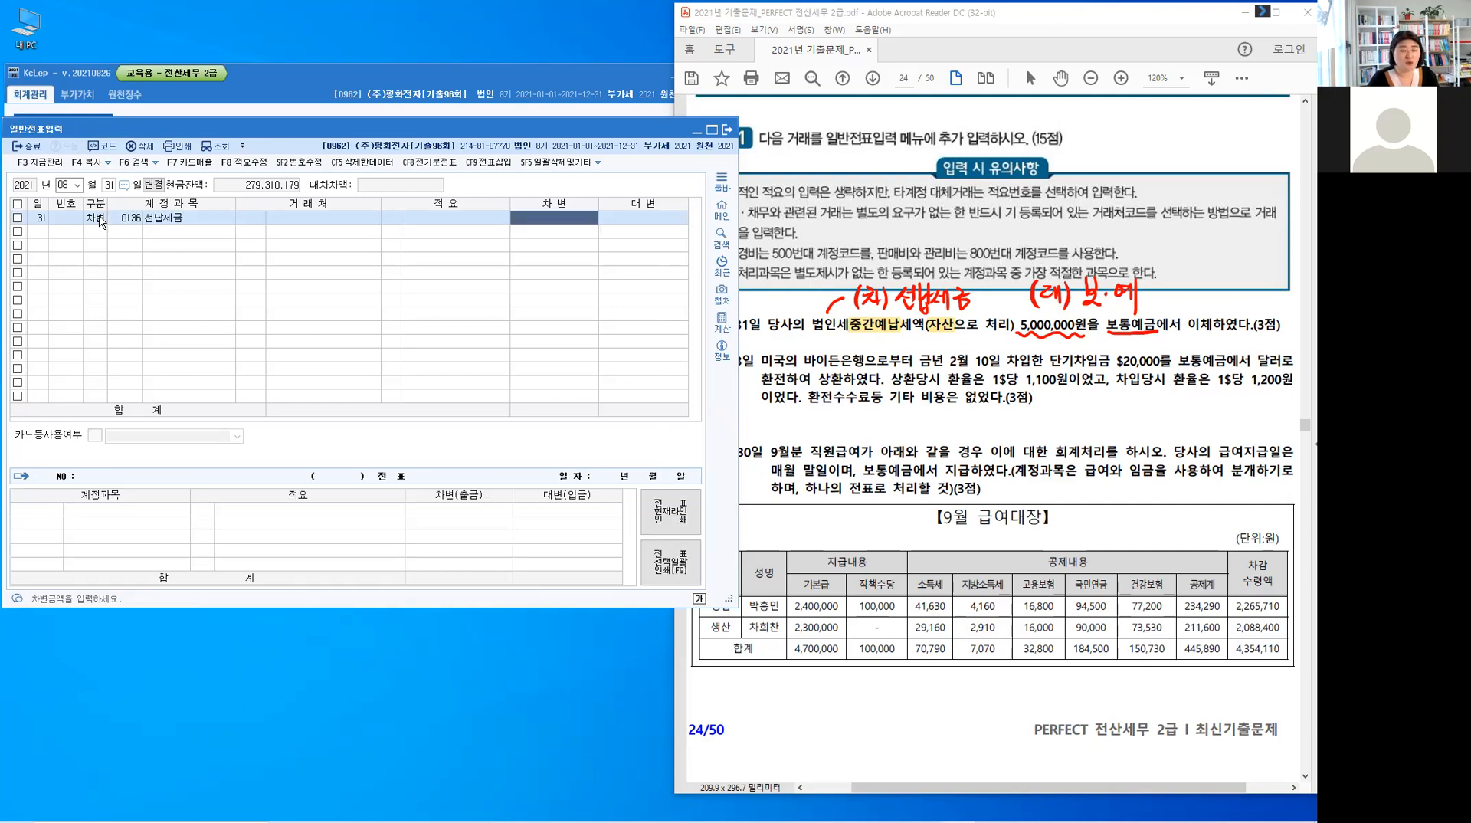
pyautogui.write('5,000')
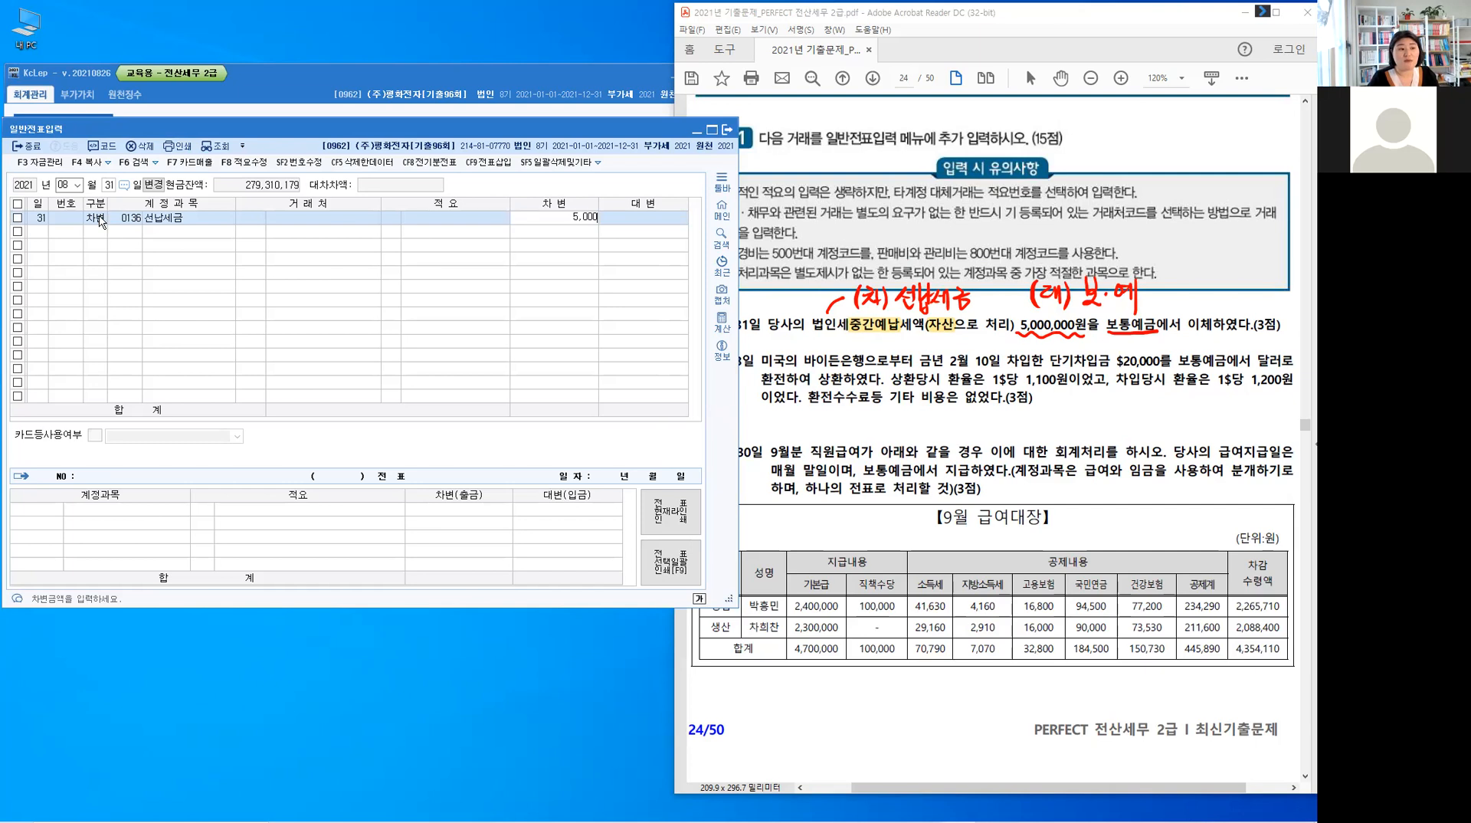
pyautogui.write(',000')
pyautogui.press('Return')
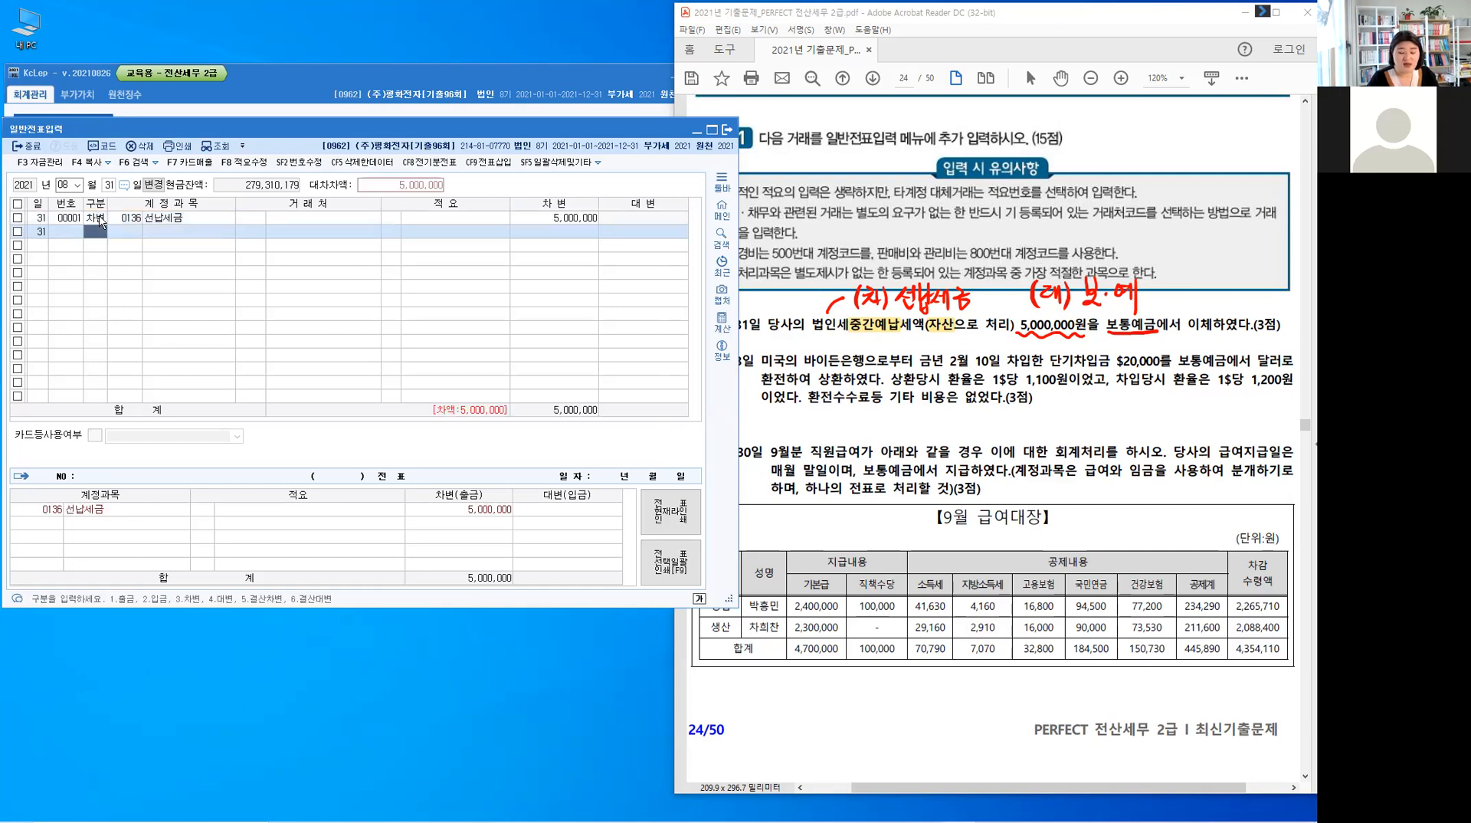
# - Add the balancing credit (대변) line for account 103 보통예금 with an amount of 5,000,000
pyautogui.press('4')
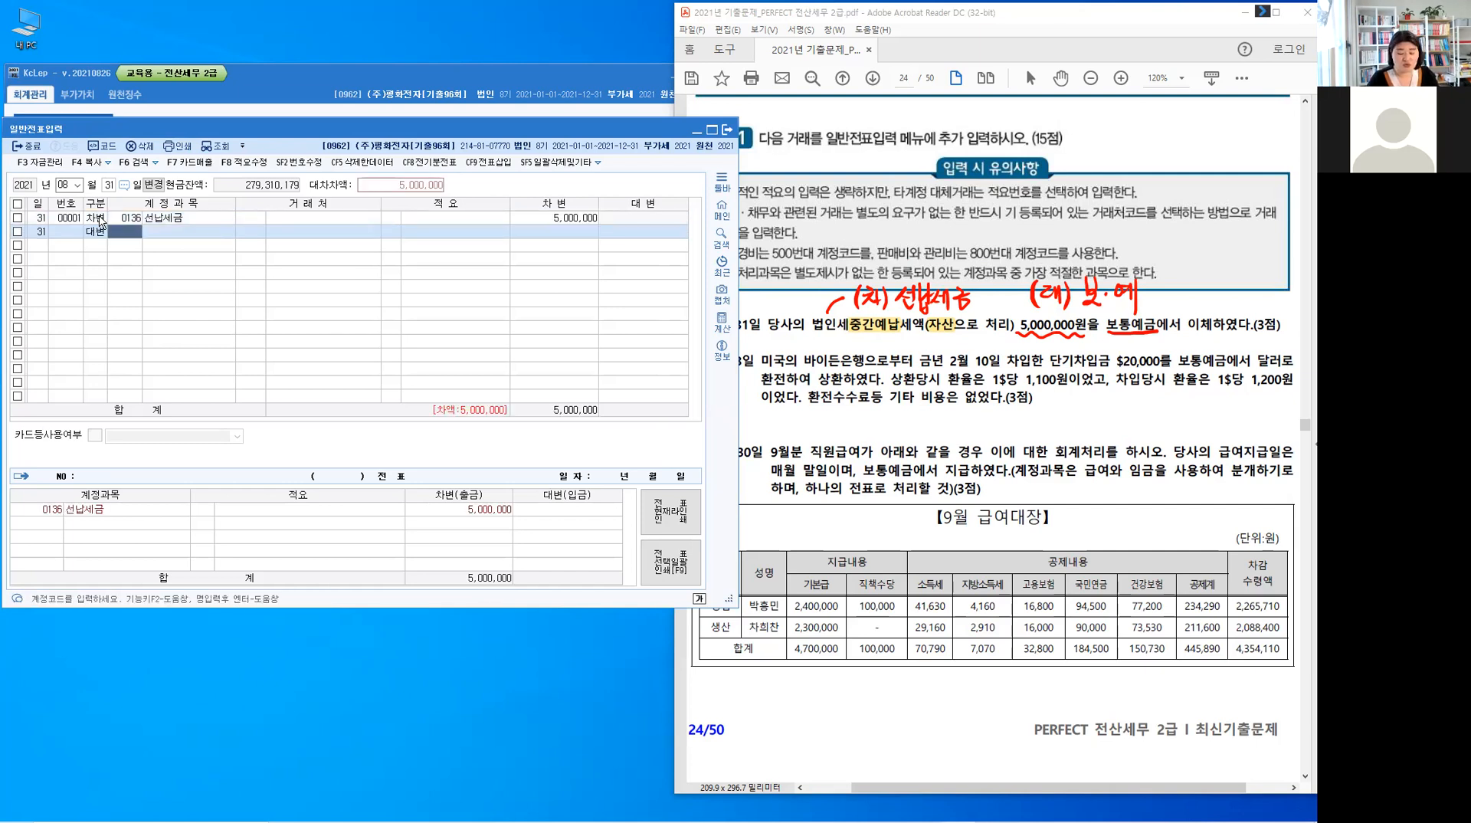
pyautogui.write('103')
pyautogui.press('Return')
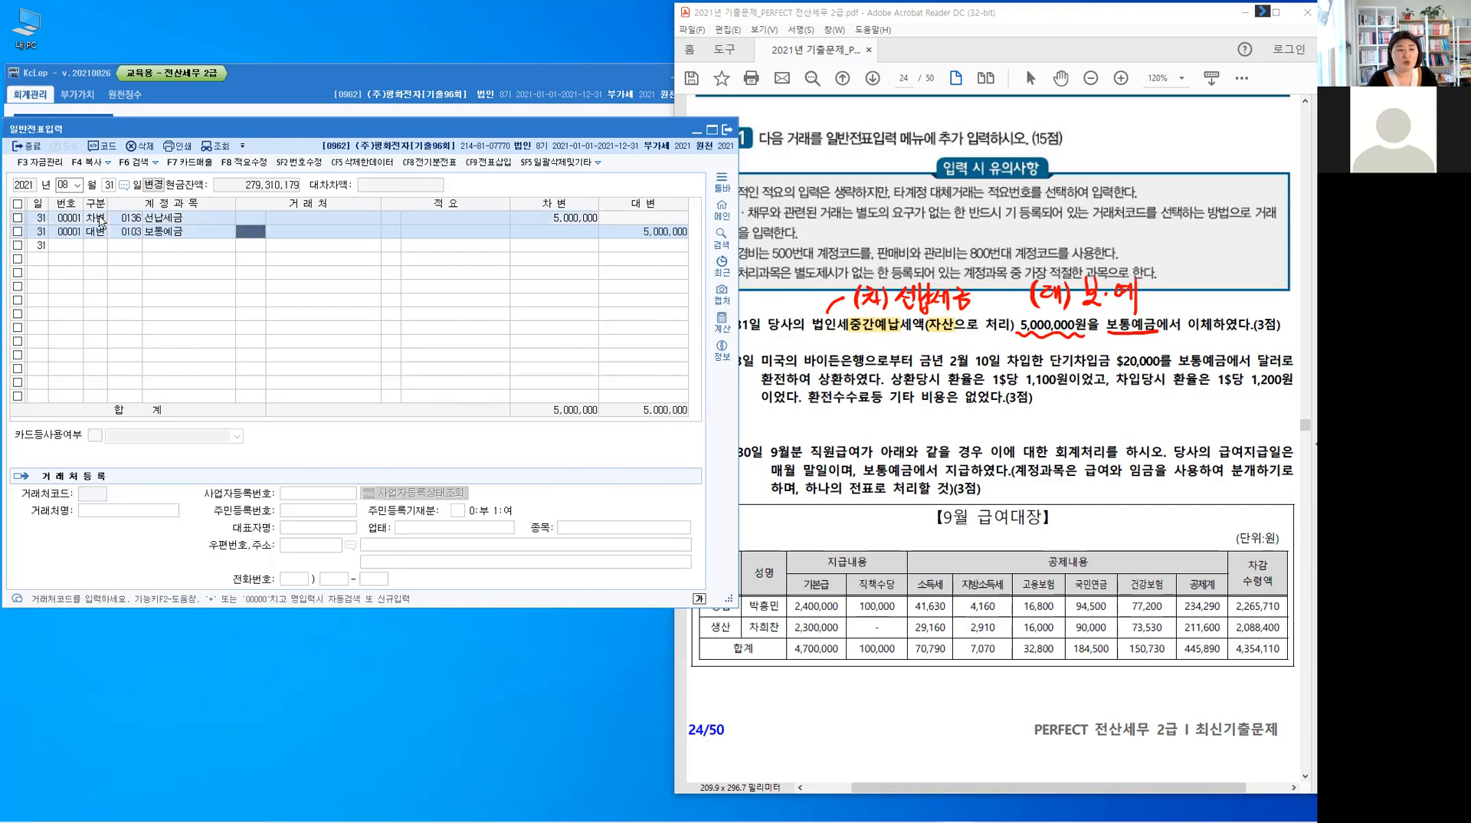
pyautogui.press('Return')
pyautogui.press('Return')
pyautogui.press('Return')
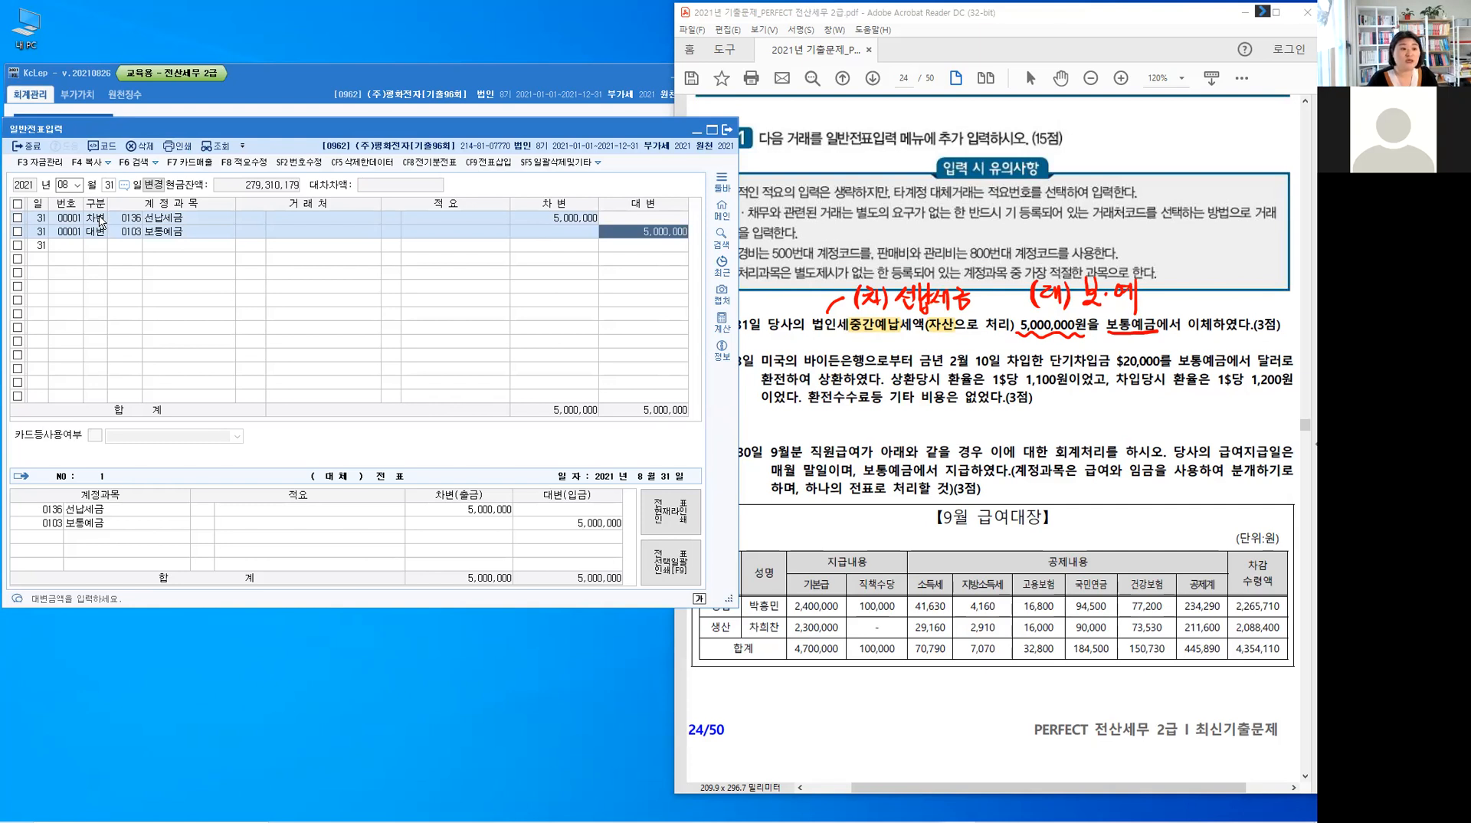
pyautogui.press('Return')
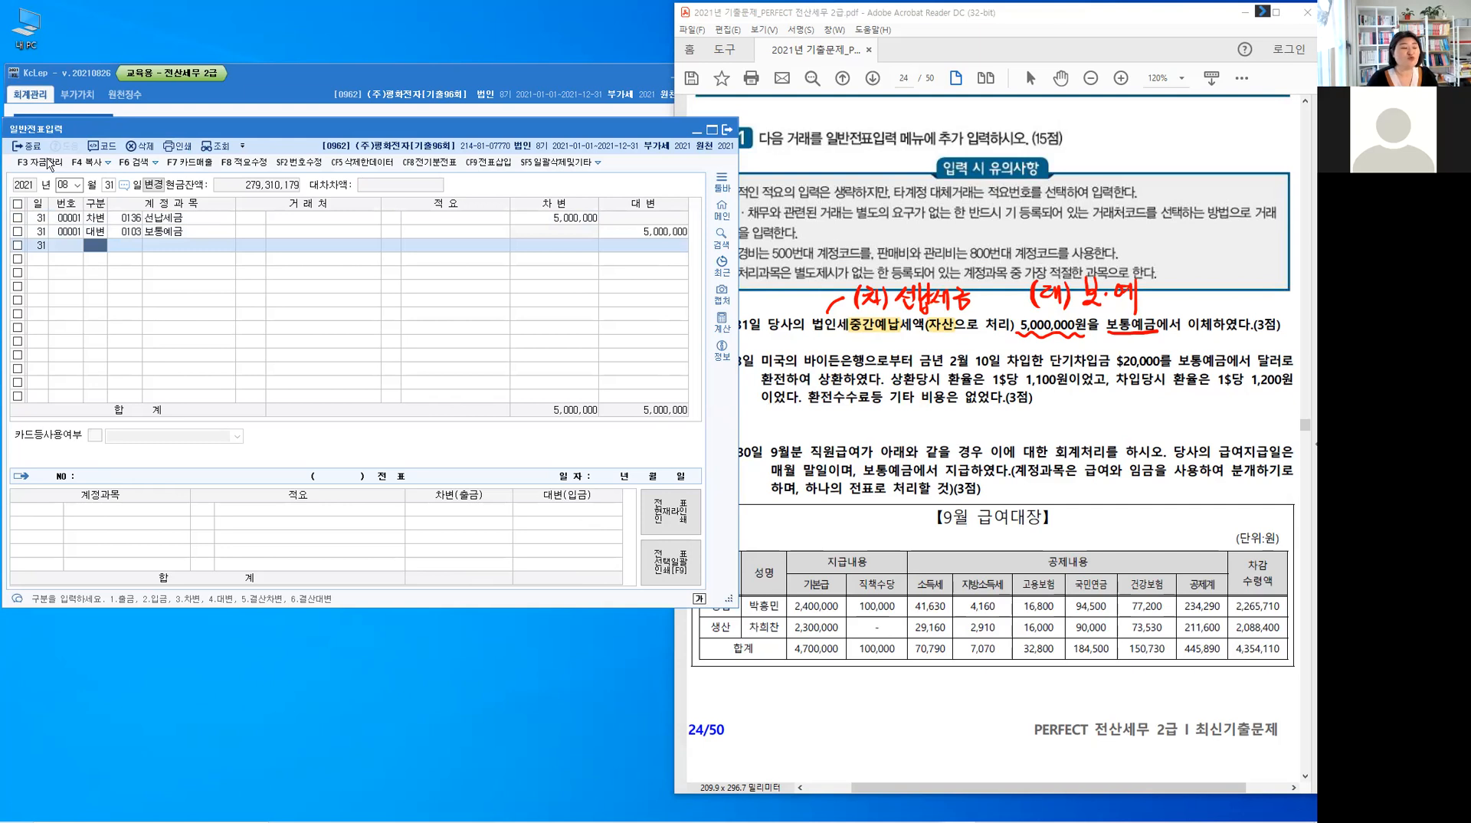
# - Leave the August 31 voucher and set the entry date to month 9, day 3
pyautogui.click(773, 406)
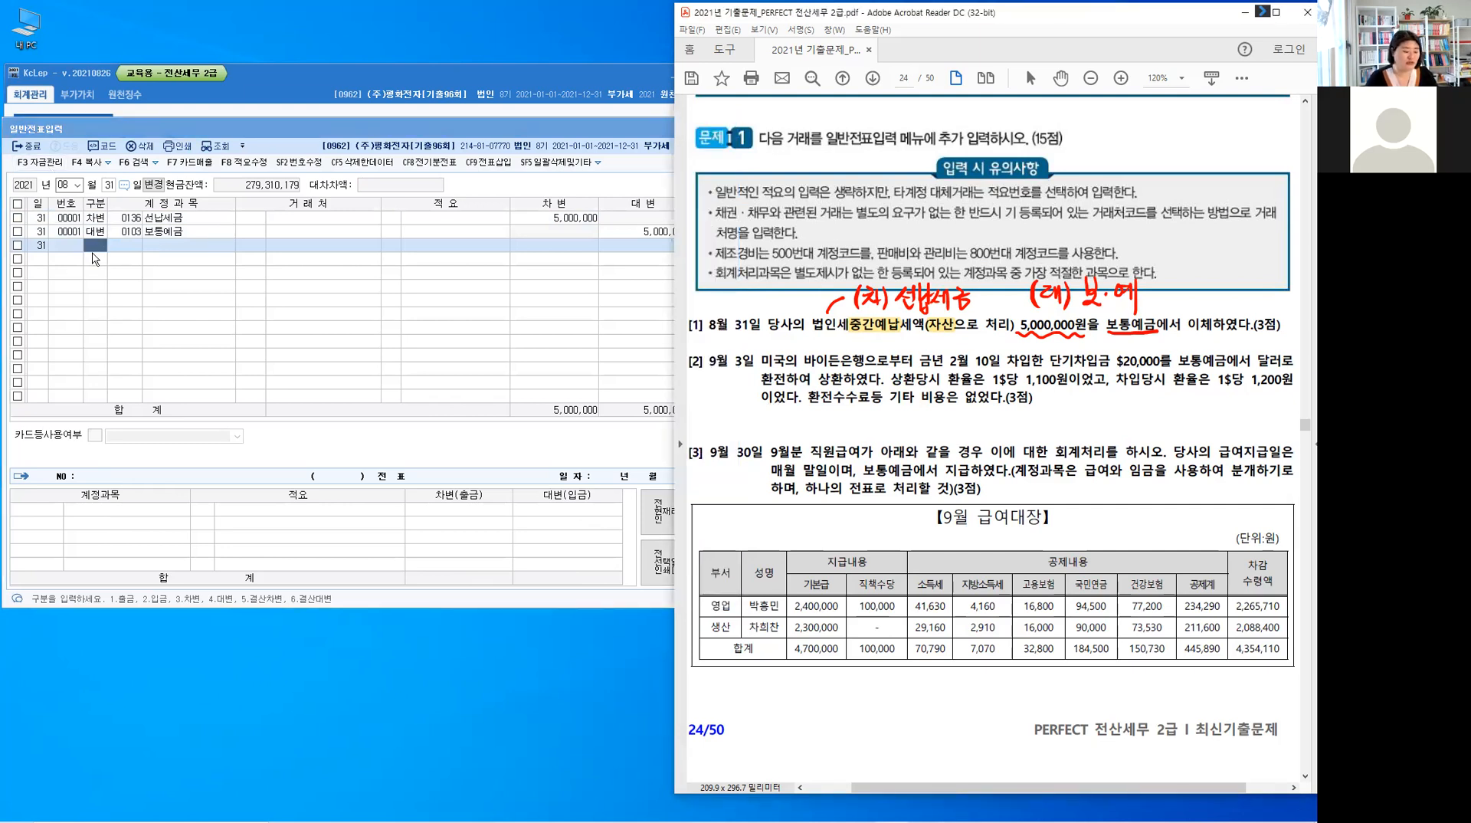
pyautogui.click(95, 259)
pyautogui.press('Escape')
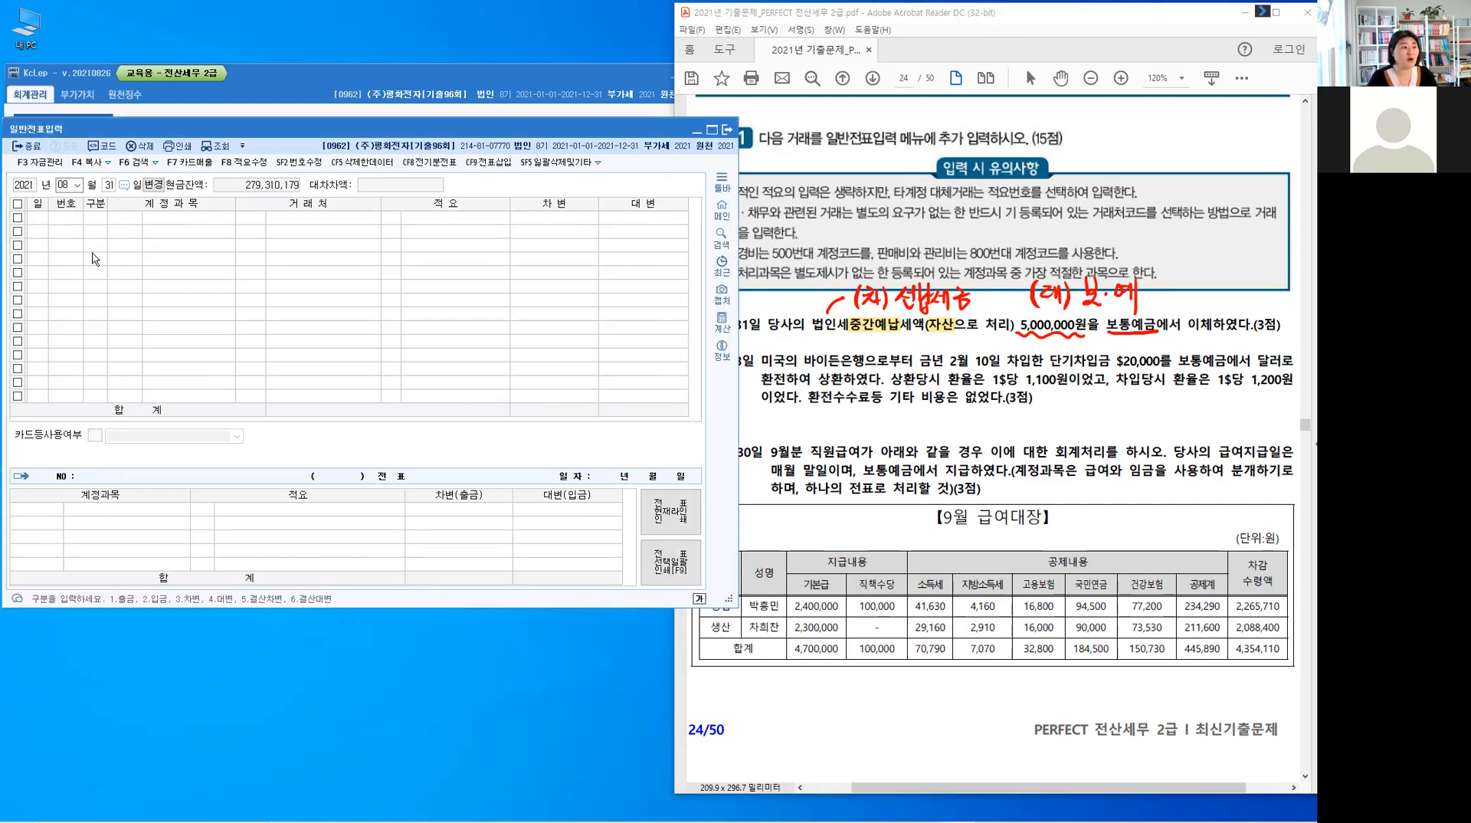
pyautogui.press('Escape')
pyautogui.write('9')
pyautogui.press('Return')
pyautogui.write('3')
pyautogui.press('Return')
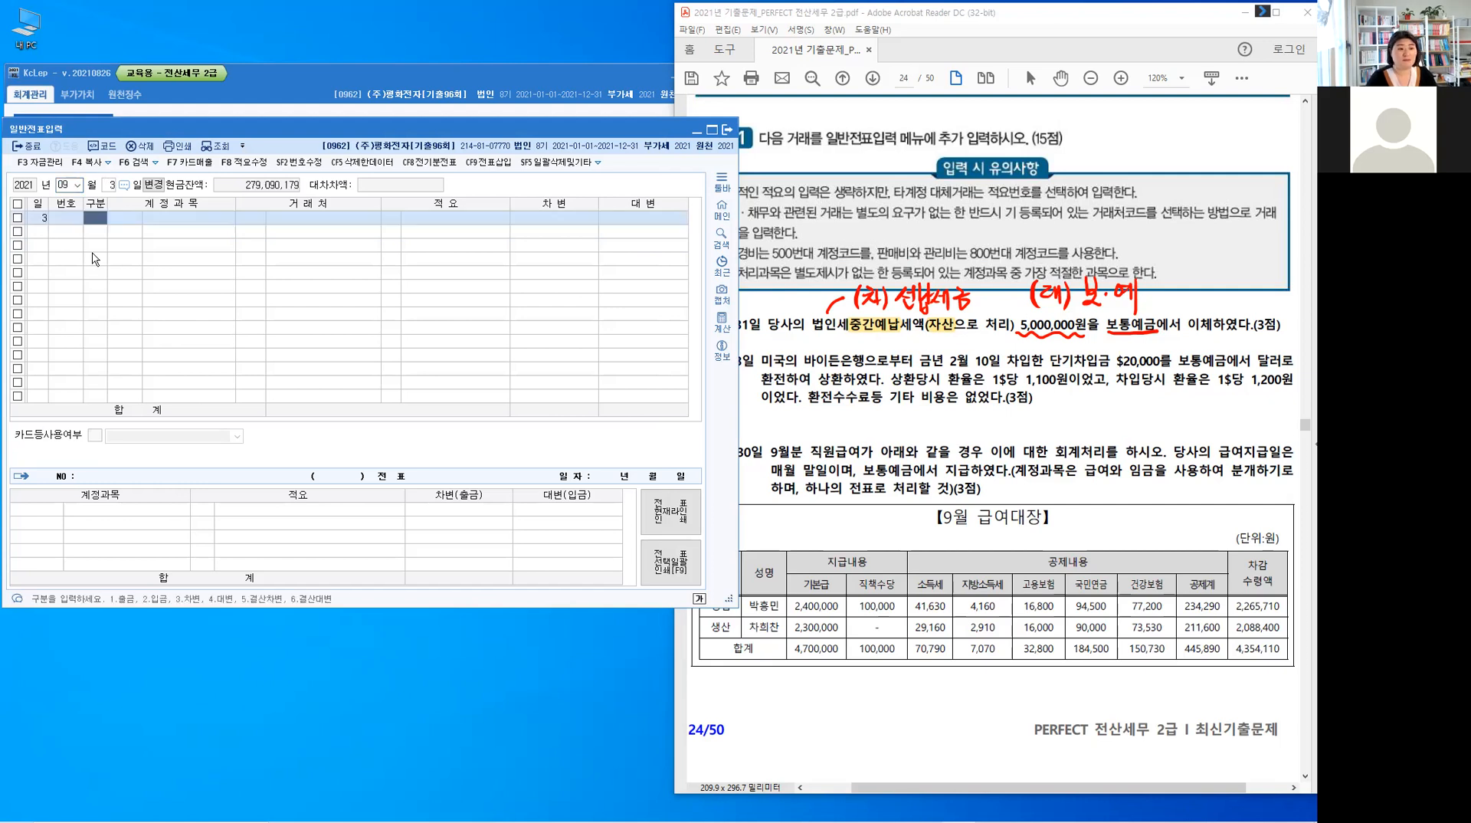
# - Clear the handwritten notes on the exam PDF and highlight 단기차입 and 보통예금 in transaction [2]
pyautogui.click(830, 425)
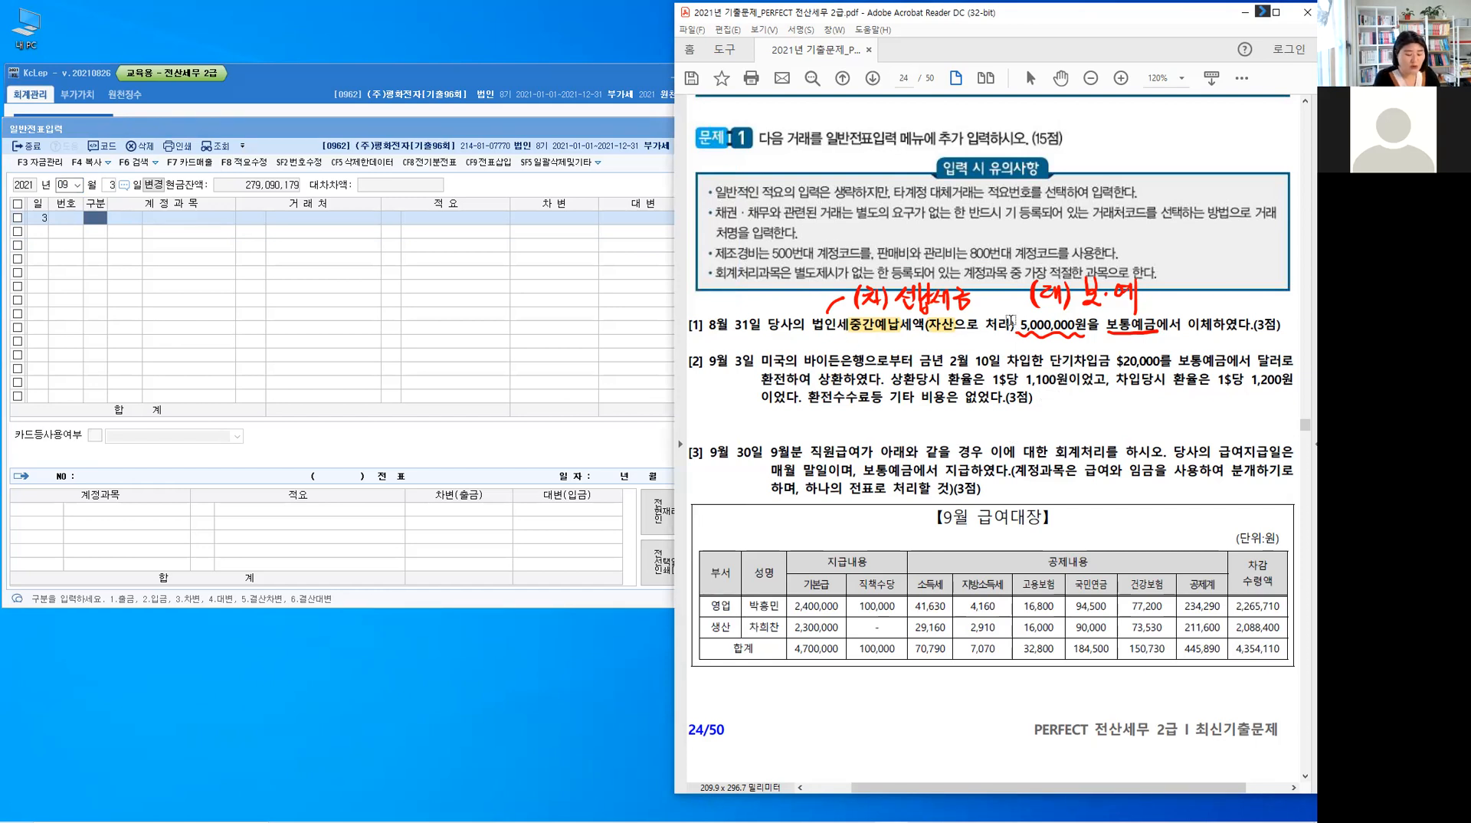
pyautogui.press('Escape')
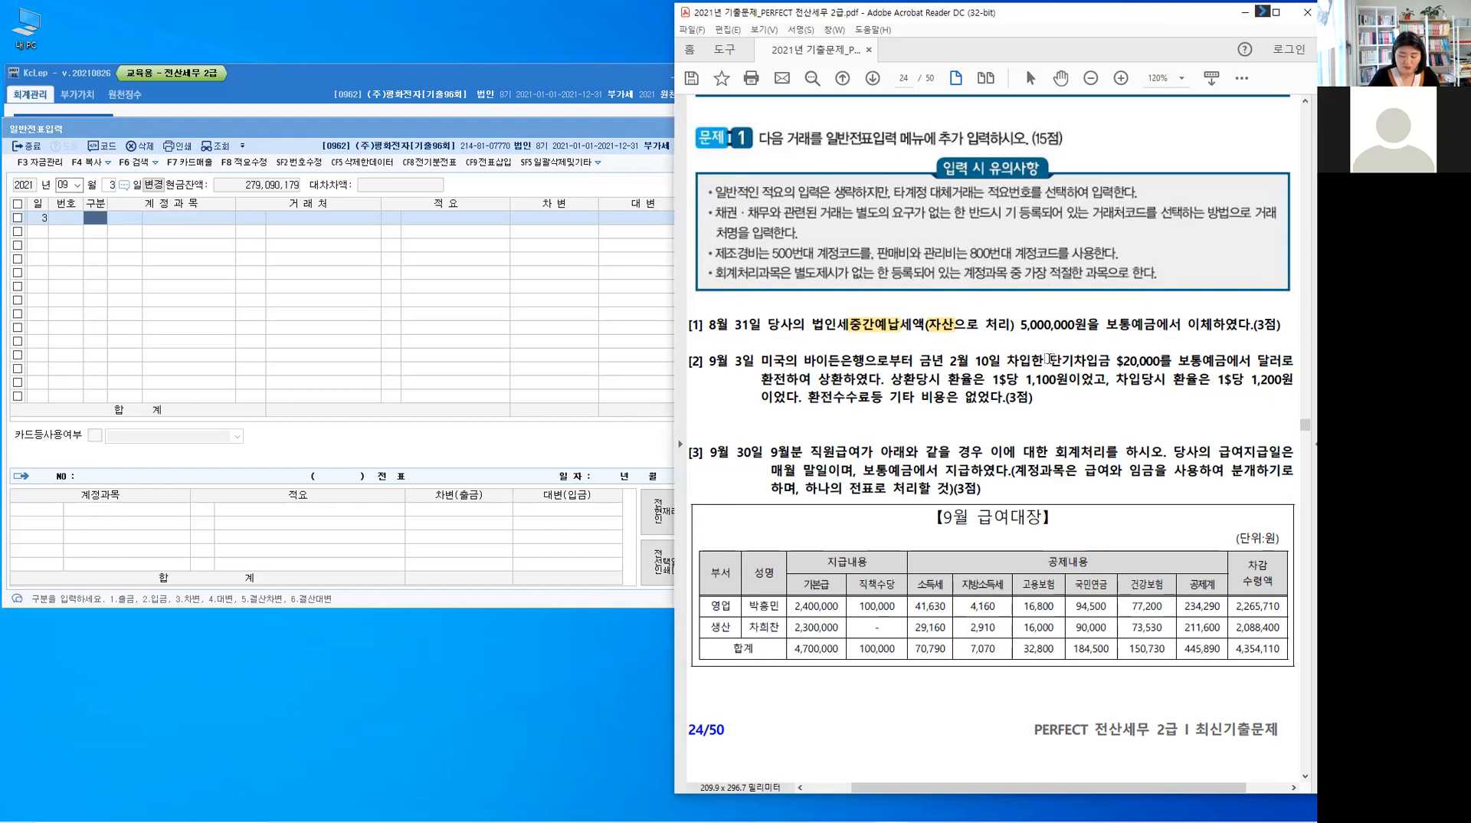
pyautogui.moveTo(1098, 360); pyautogui.dragTo(1048, 360)
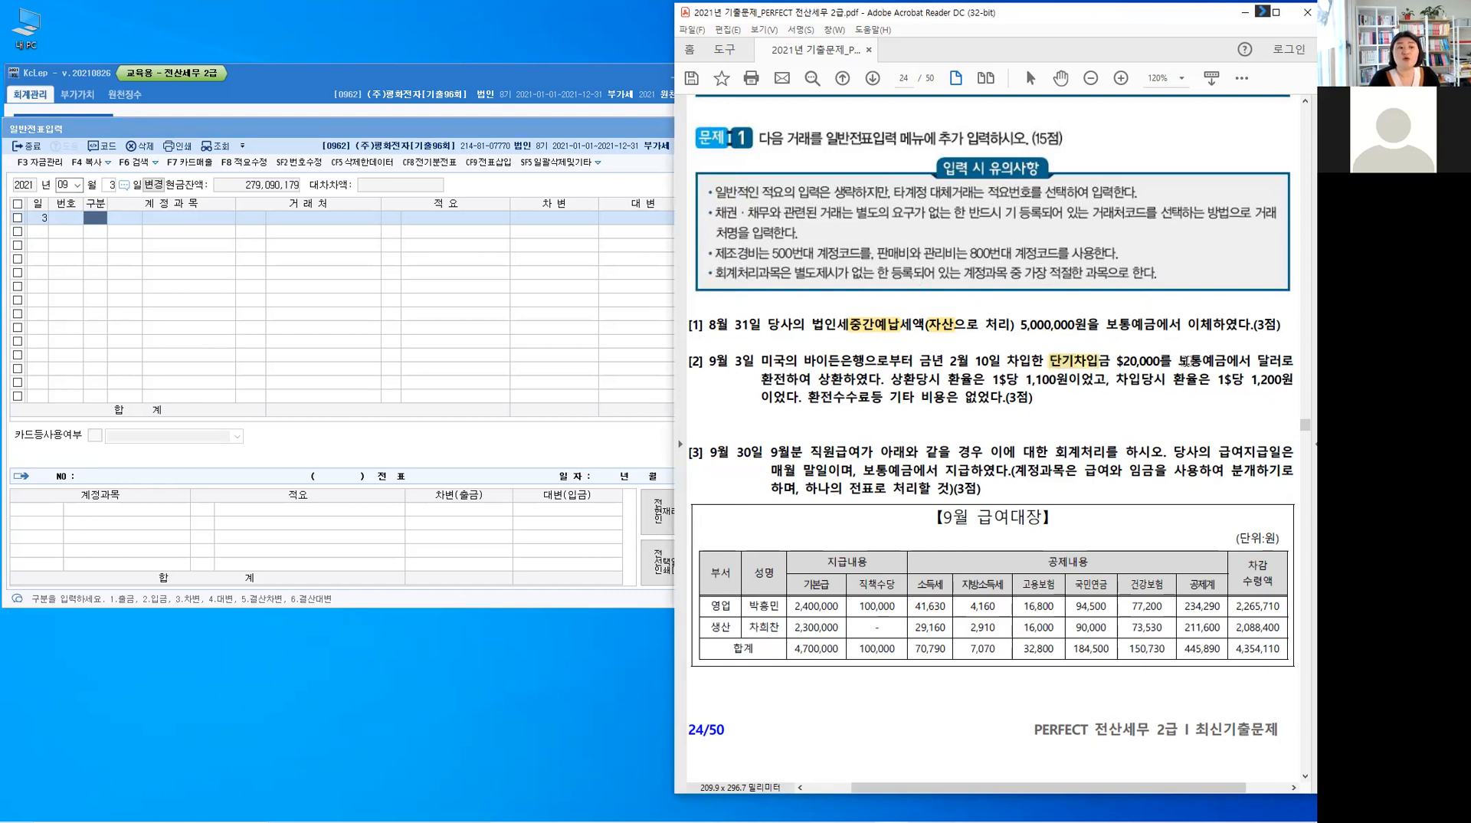
pyautogui.moveTo(1178, 360); pyautogui.dragTo(1226, 363)
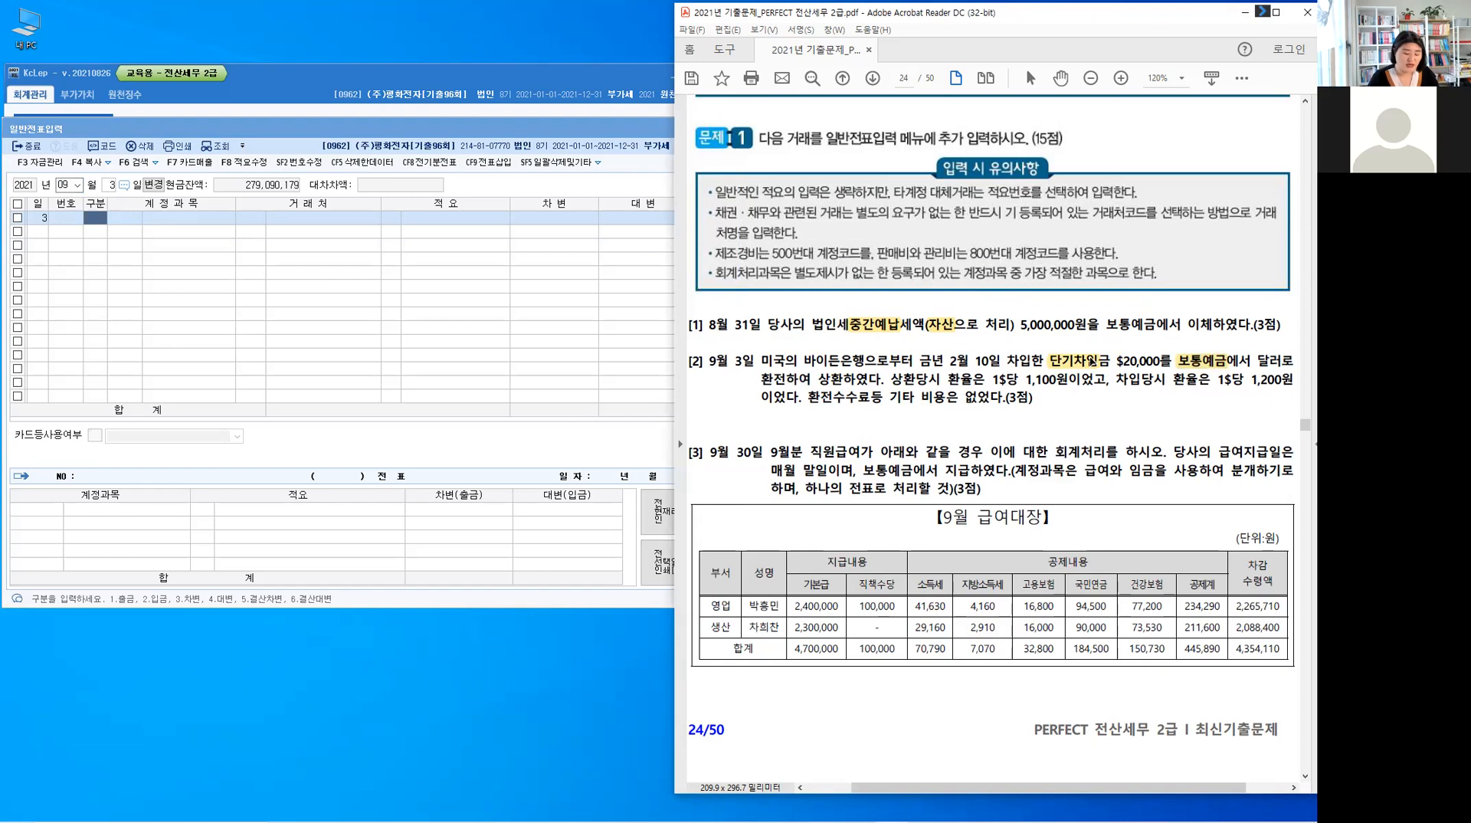
# - Handwrite (차) above 단기차입금 and (대) above 보통예금 in transaction [2]
pyautogui.press('alt')
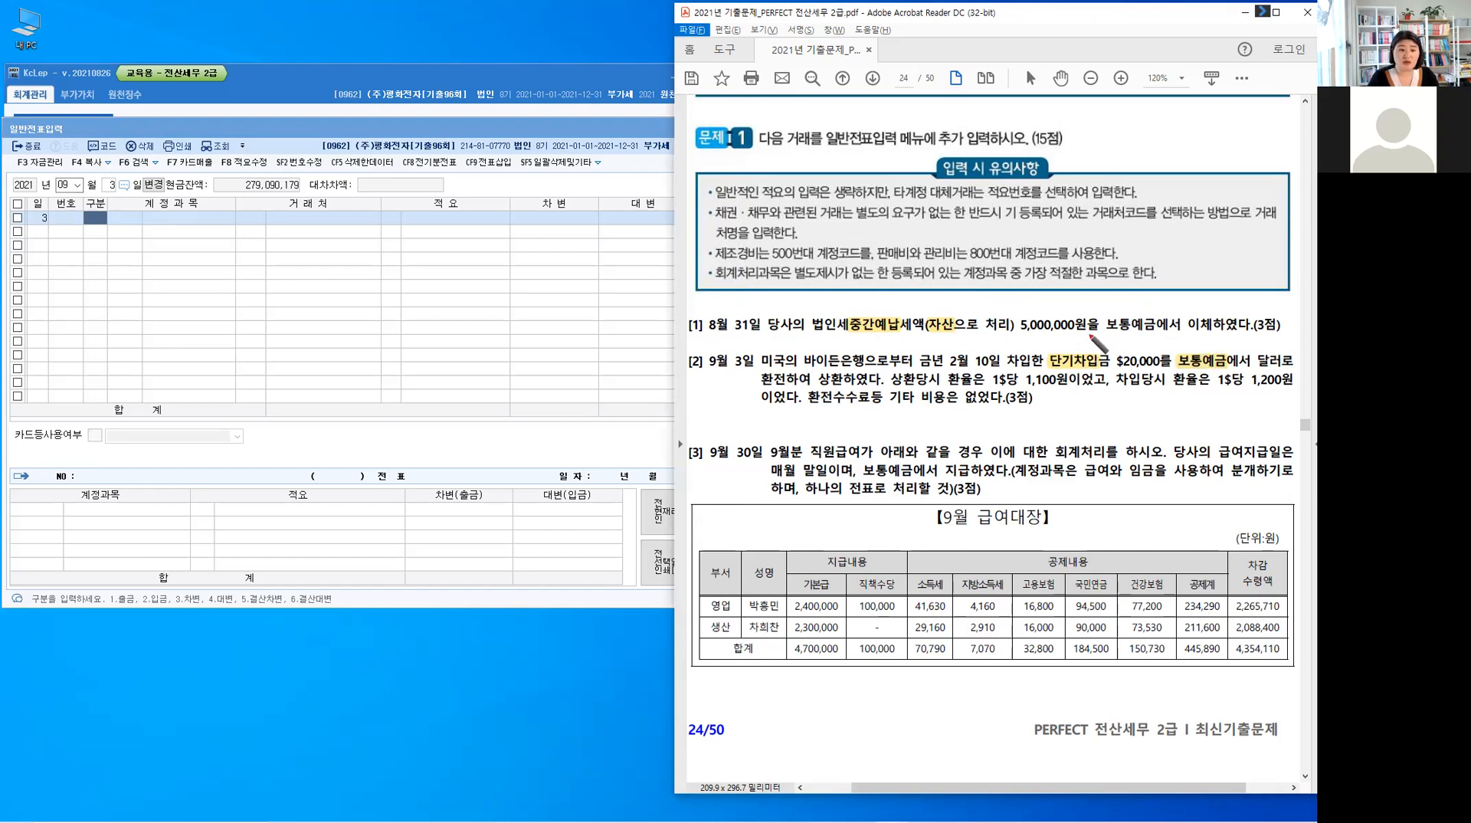
pyautogui.moveTo(1088, 332)
pyautogui.mouseDown()
pyautogui.moveTo(1072, 349)
pyautogui.moveTo(1109, 342)
pyautogui.mouseUp()
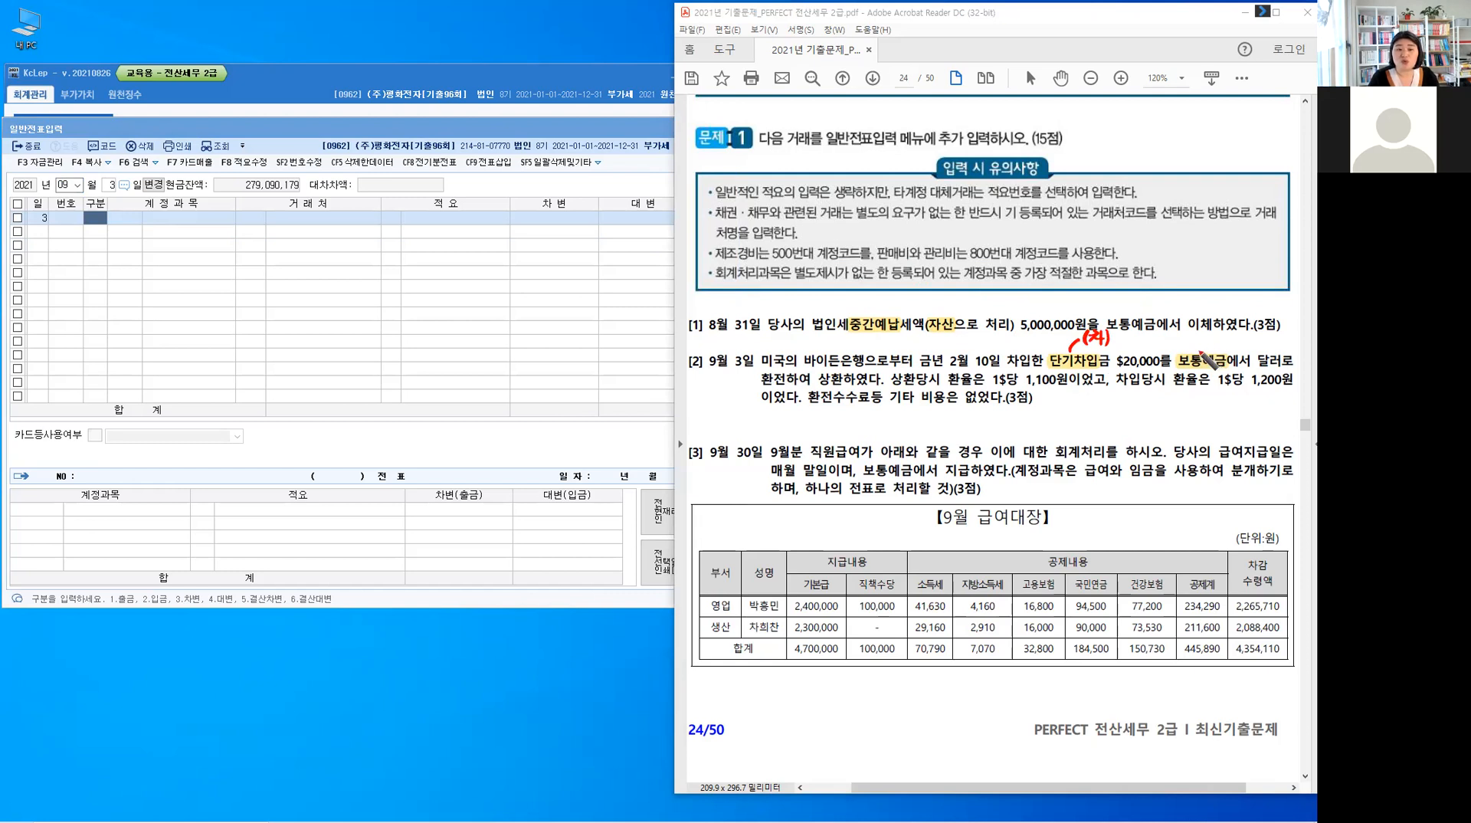
pyautogui.moveTo(1209, 341)
pyautogui.mouseDown()
pyautogui.moveTo(1198, 351)
pyautogui.moveTo(1216, 348)
pyautogui.mouseUp()
pyautogui.moveTo(1220, 336); pyautogui.dragTo(1229, 347)
pyautogui.moveTo(1234, 333); pyautogui.dragTo(1234, 347)
pyautogui.moveTo(1238, 333); pyautogui.dragTo(1237, 350)
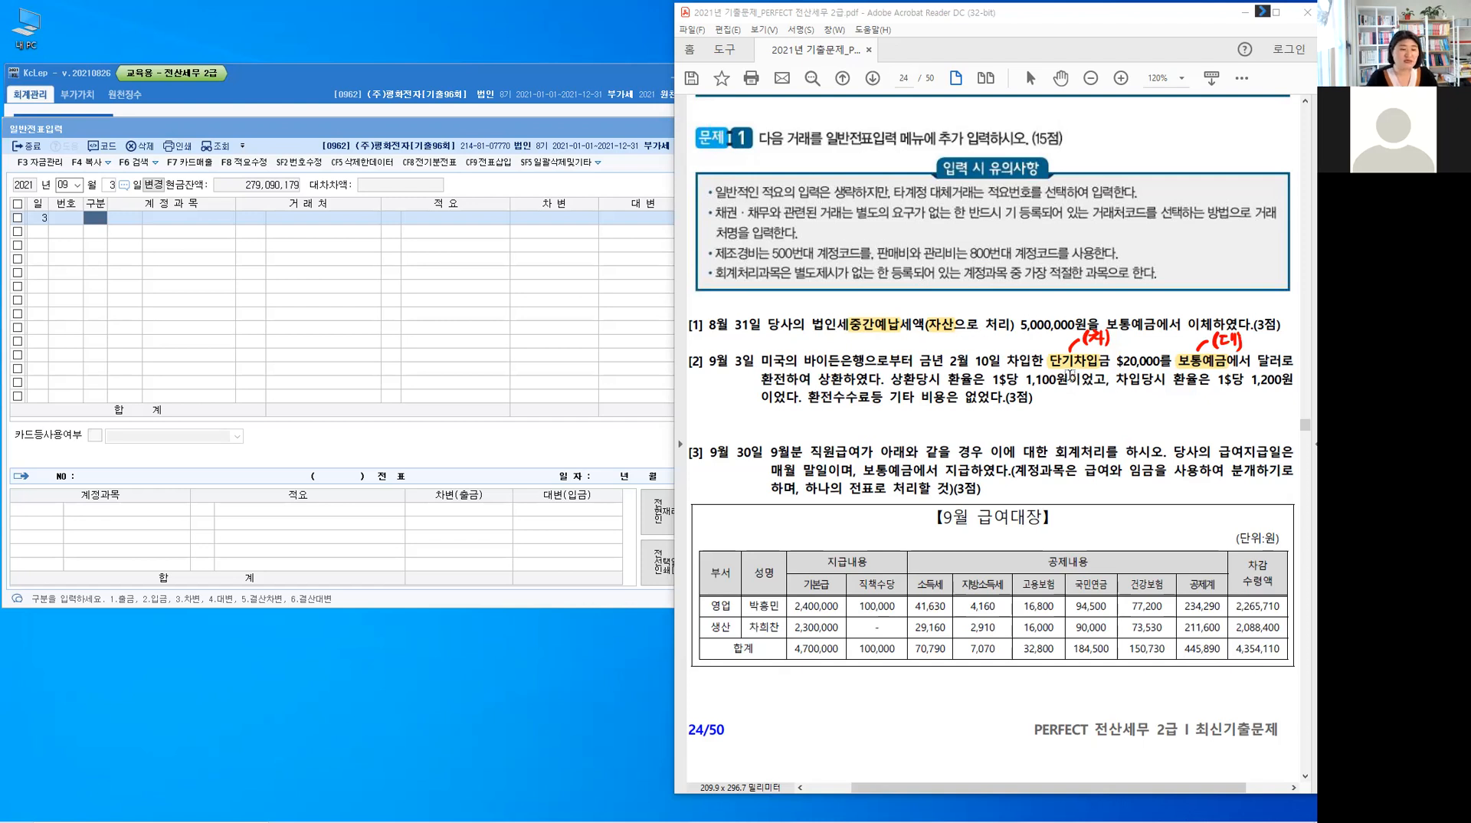
# - Highlight 바이든은행 and the two exchange rates, 1$당 1,100원이었고 and 1$당 1,200원, in transaction [2]
pyautogui.moveTo(804, 360); pyautogui.dragTo(853, 361)
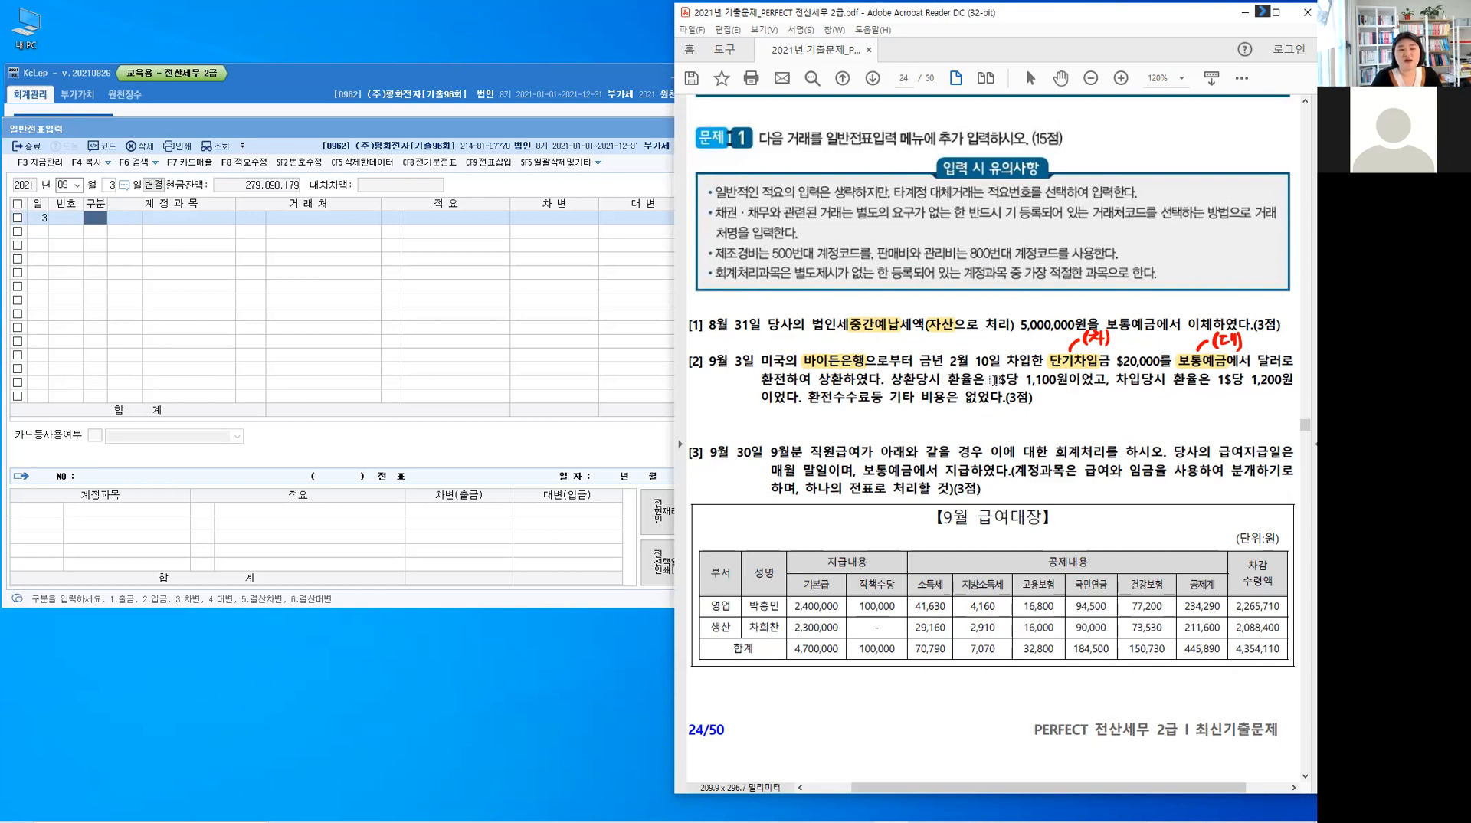
pyautogui.moveTo(993, 380); pyautogui.dragTo(1108, 380)
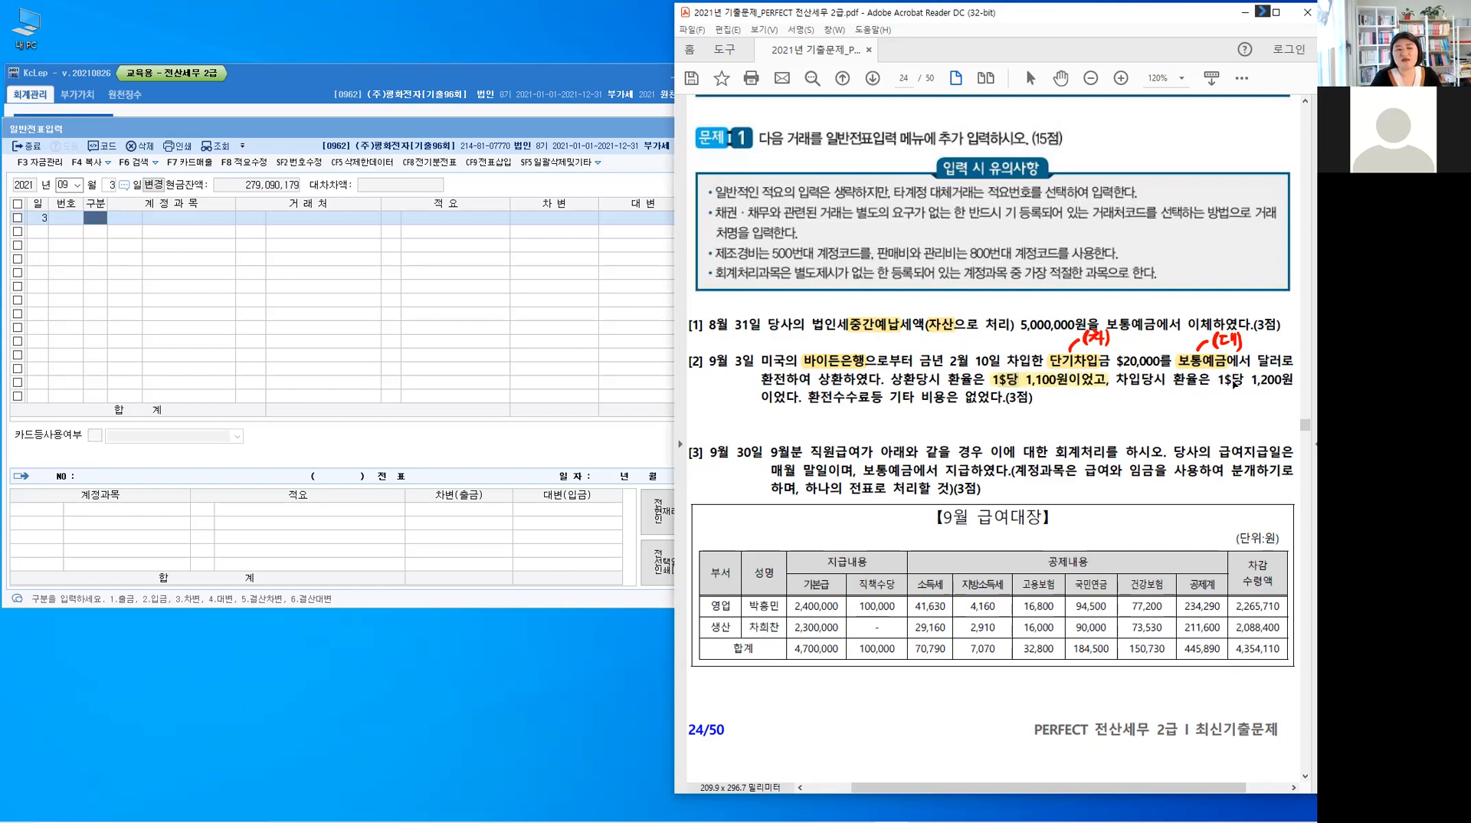
pyautogui.doubleClick(1234, 381)
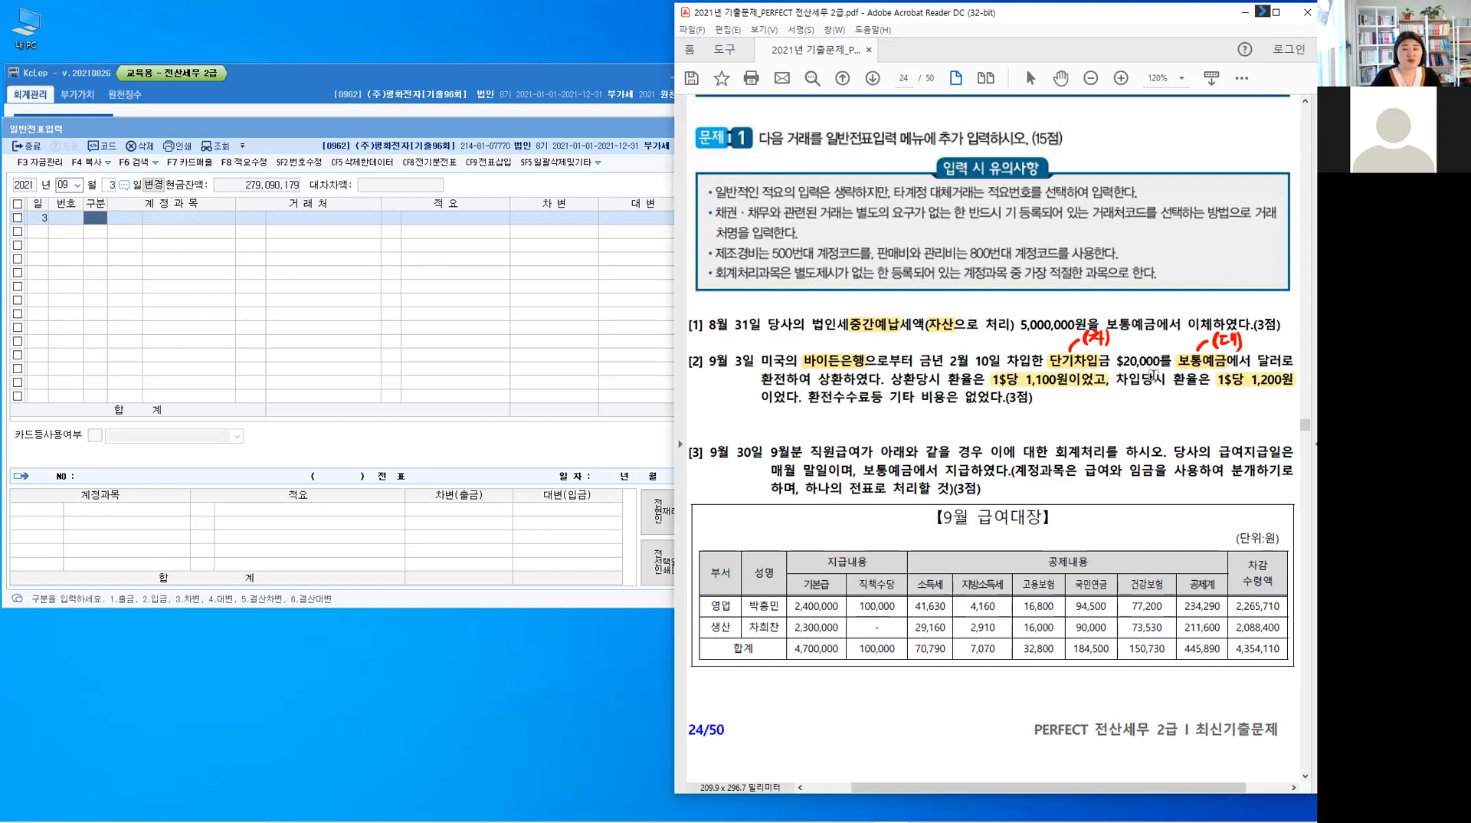
pyautogui.click(924, 400)
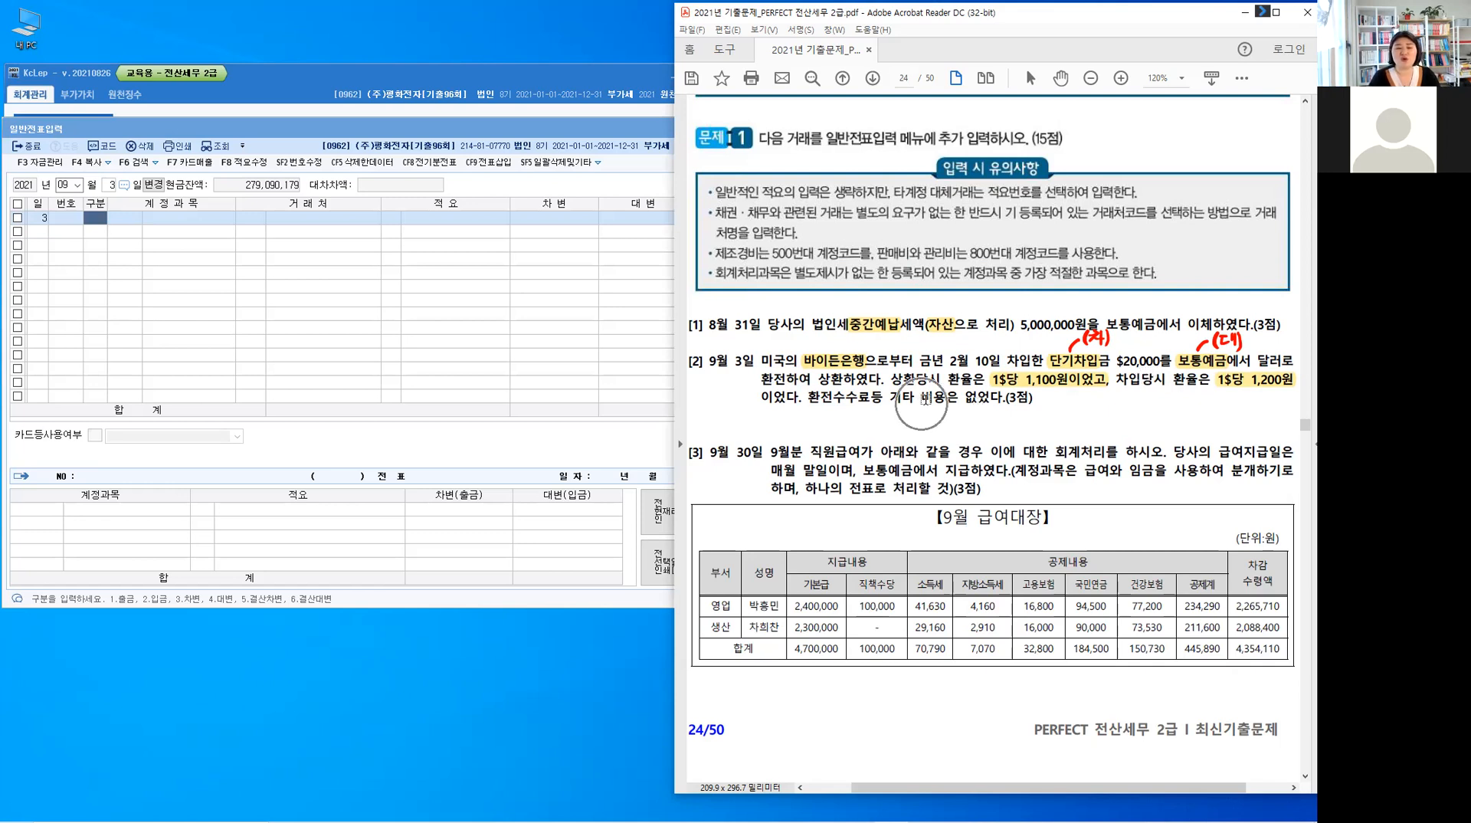
# - Handwrite $20,000 on the exam PDF just above transaction [1] as the start of the exchange calculation
pyautogui.click(926, 399)
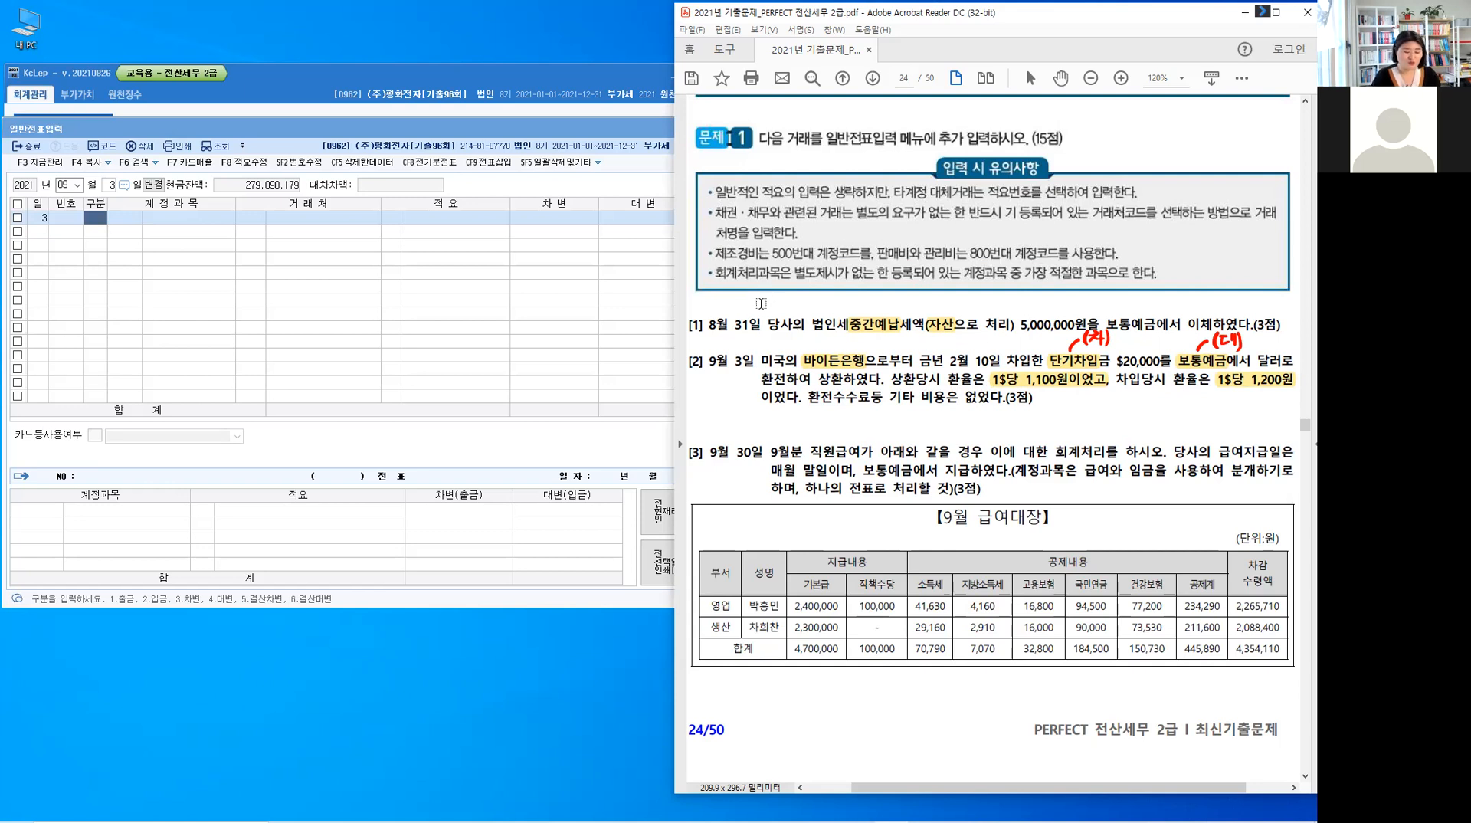
pyautogui.press('alt')
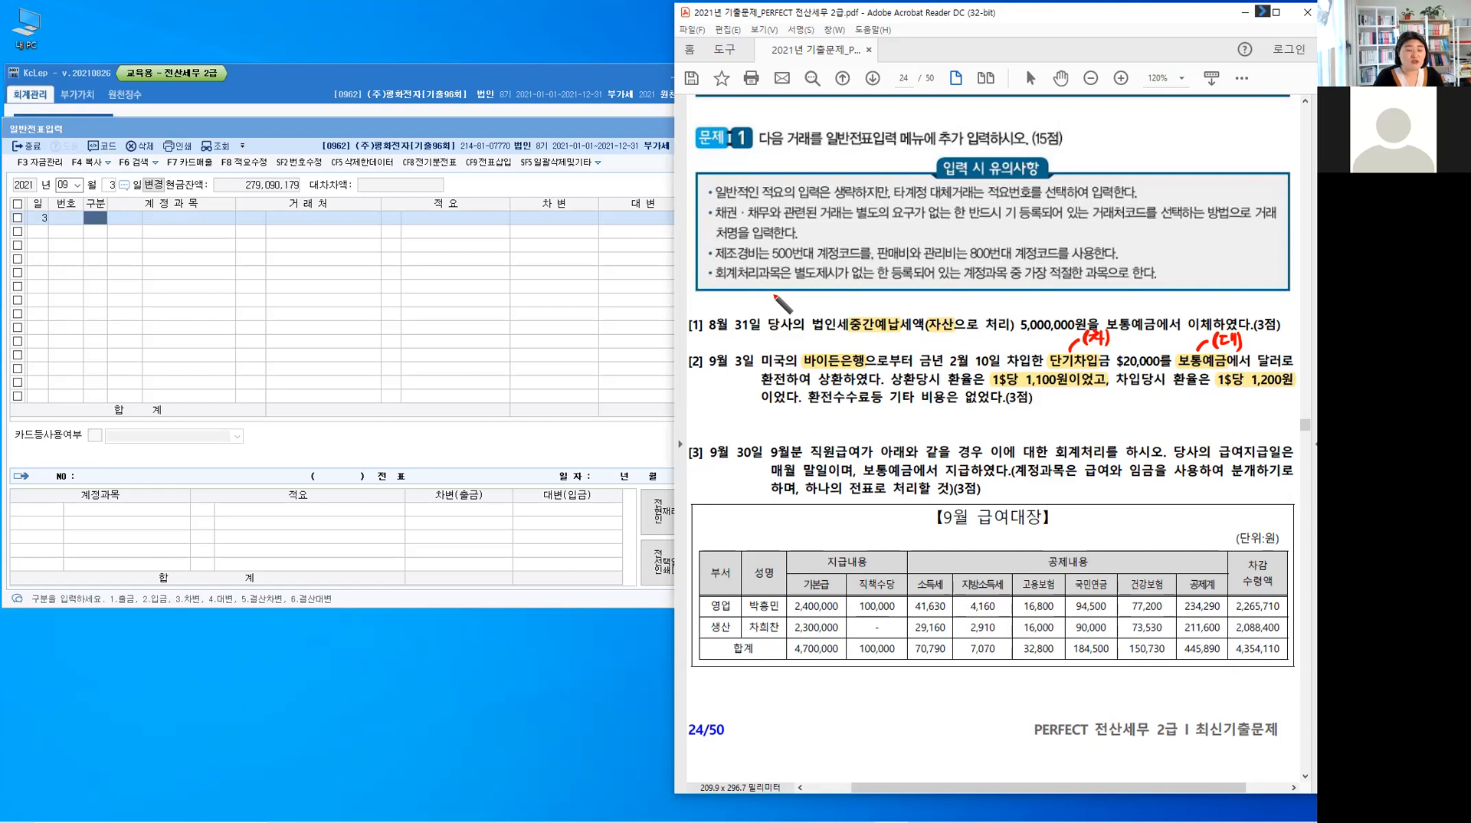
pyautogui.moveTo(776, 292); pyautogui.dragTo(767, 307)
pyautogui.moveTo(772, 288); pyautogui.dragTo(772, 311)
pyautogui.moveTo(782, 296); pyautogui.dragTo(801, 294)
pyautogui.click(809, 304)
pyautogui.moveTo(817, 292); pyautogui.dragTo(815, 294)
pyautogui.moveTo(827, 292); pyautogui.dragTo(825, 294)
pyautogui.moveTo(835, 292); pyautogui.dragTo(834, 293)
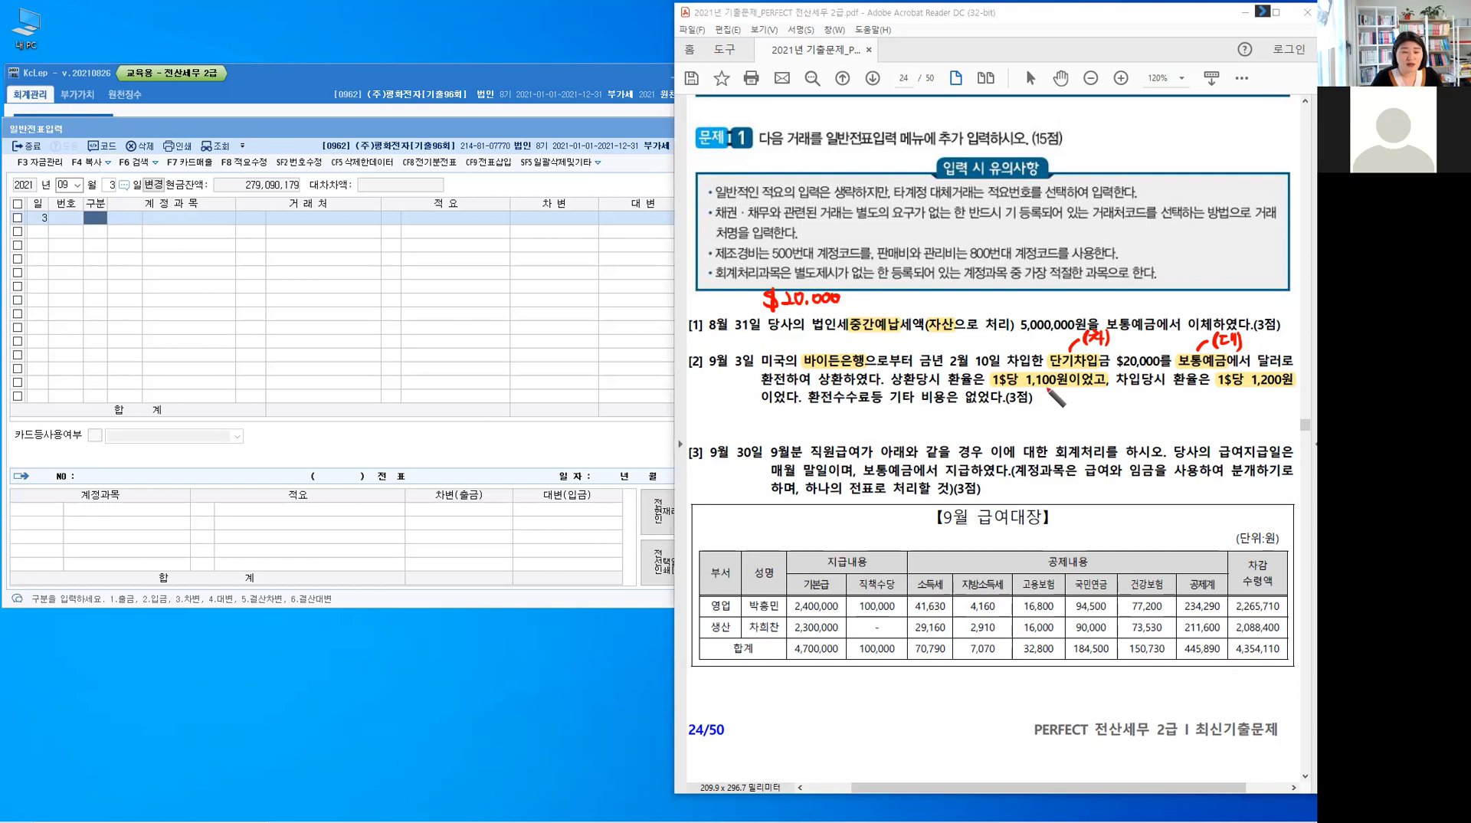
# - Handwrite an arrow with 22,000,000 under the 1,100원 rate and an arrow with 24,000,000 under the 1,200원 rate in transaction [2]
pyautogui.moveTo(1047, 404); pyautogui.dragTo(1047, 388)
pyautogui.moveTo(1040, 394); pyautogui.dragTo(1053, 393)
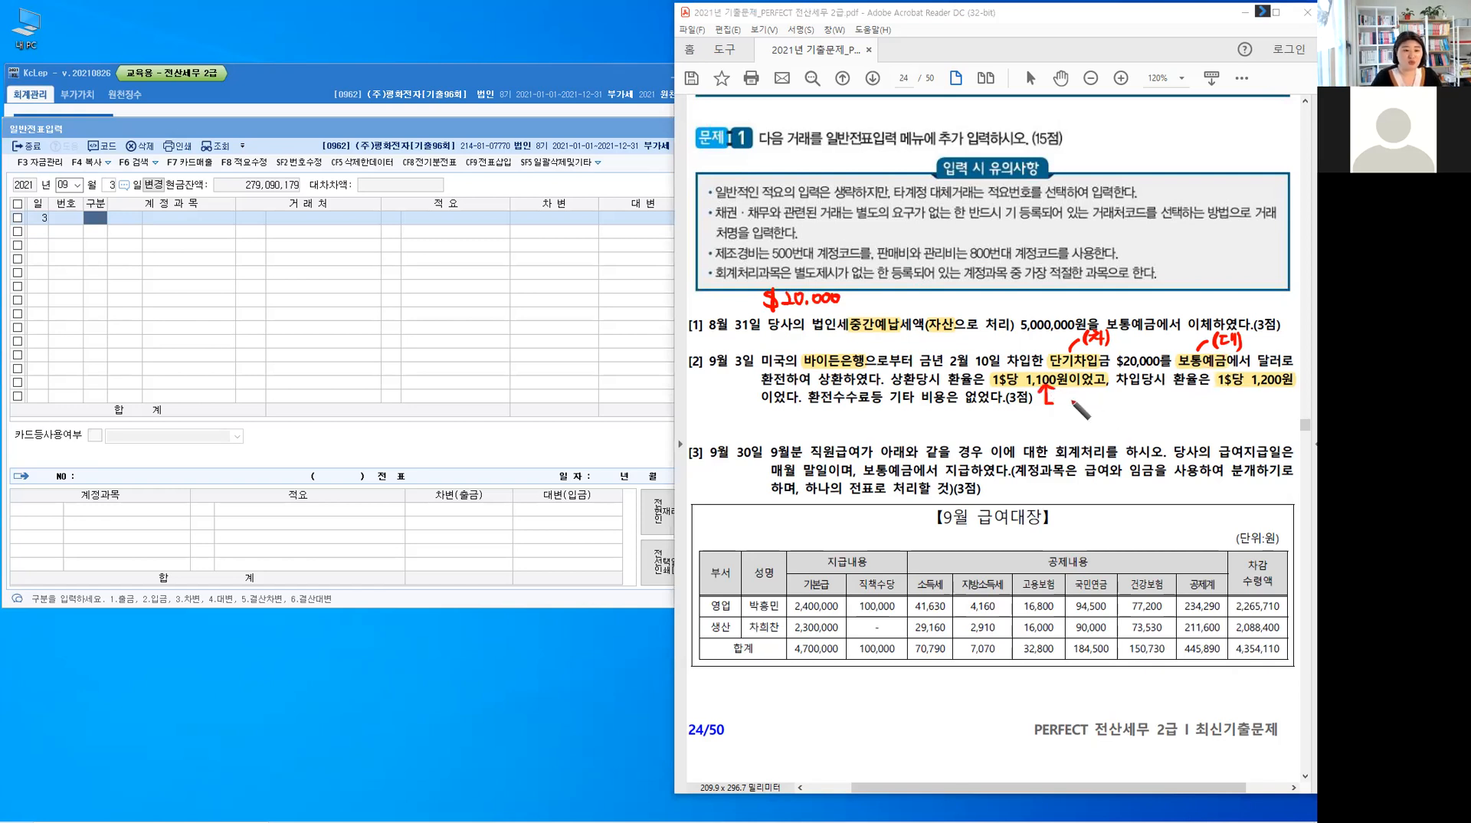
pyautogui.moveTo(1056, 399); pyautogui.dragTo(1147, 405)
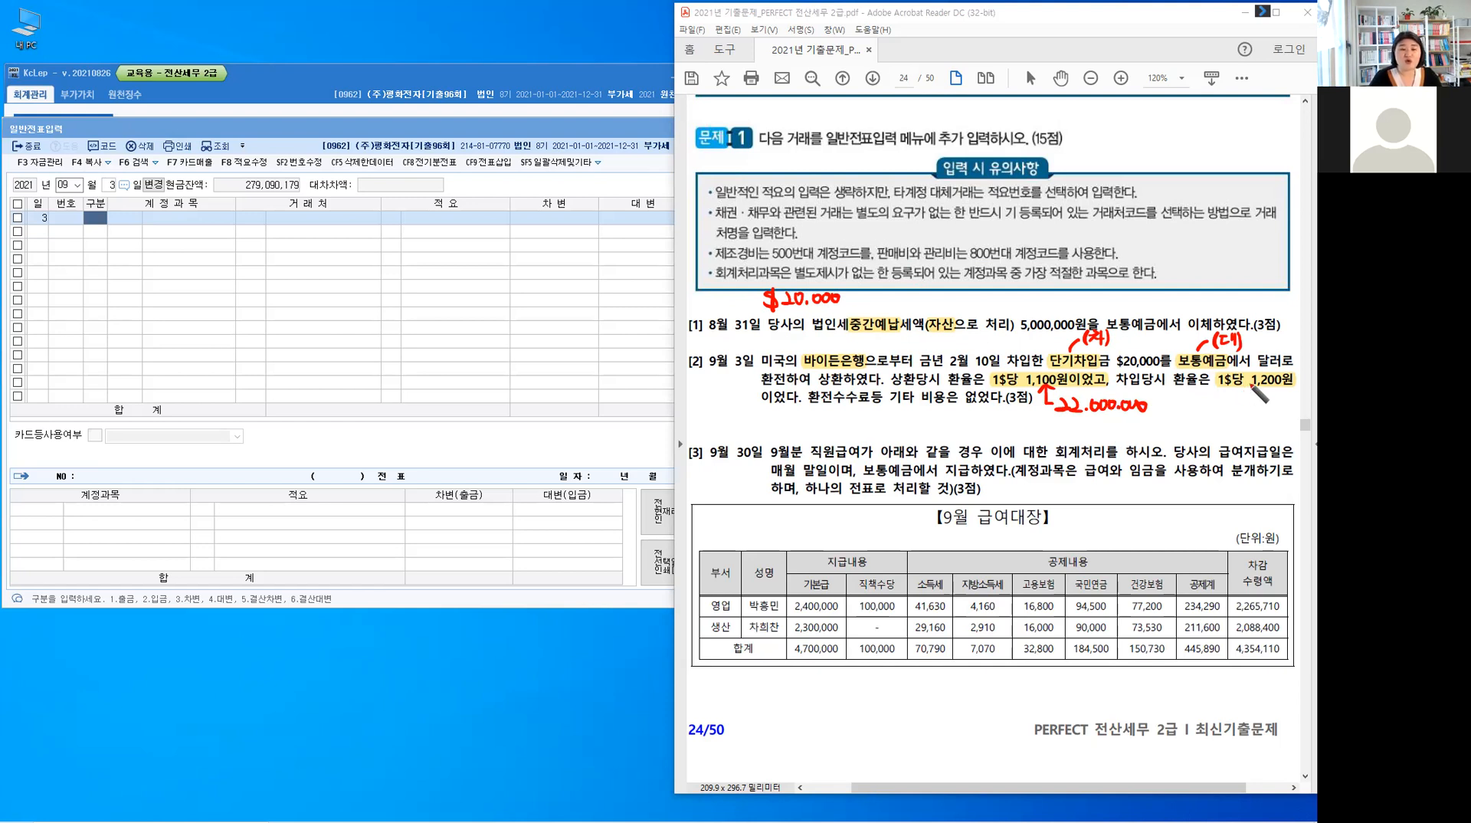
pyautogui.moveTo(1243, 401); pyautogui.dragTo(1243, 383)
pyautogui.moveTo(1224, 408); pyautogui.dragTo(1261, 411)
pyautogui.moveTo(1271, 409); pyautogui.dragTo(1275, 412)
pyautogui.click(1284, 416)
pyautogui.moveTo(1289, 411); pyautogui.dragTo(1299, 412)
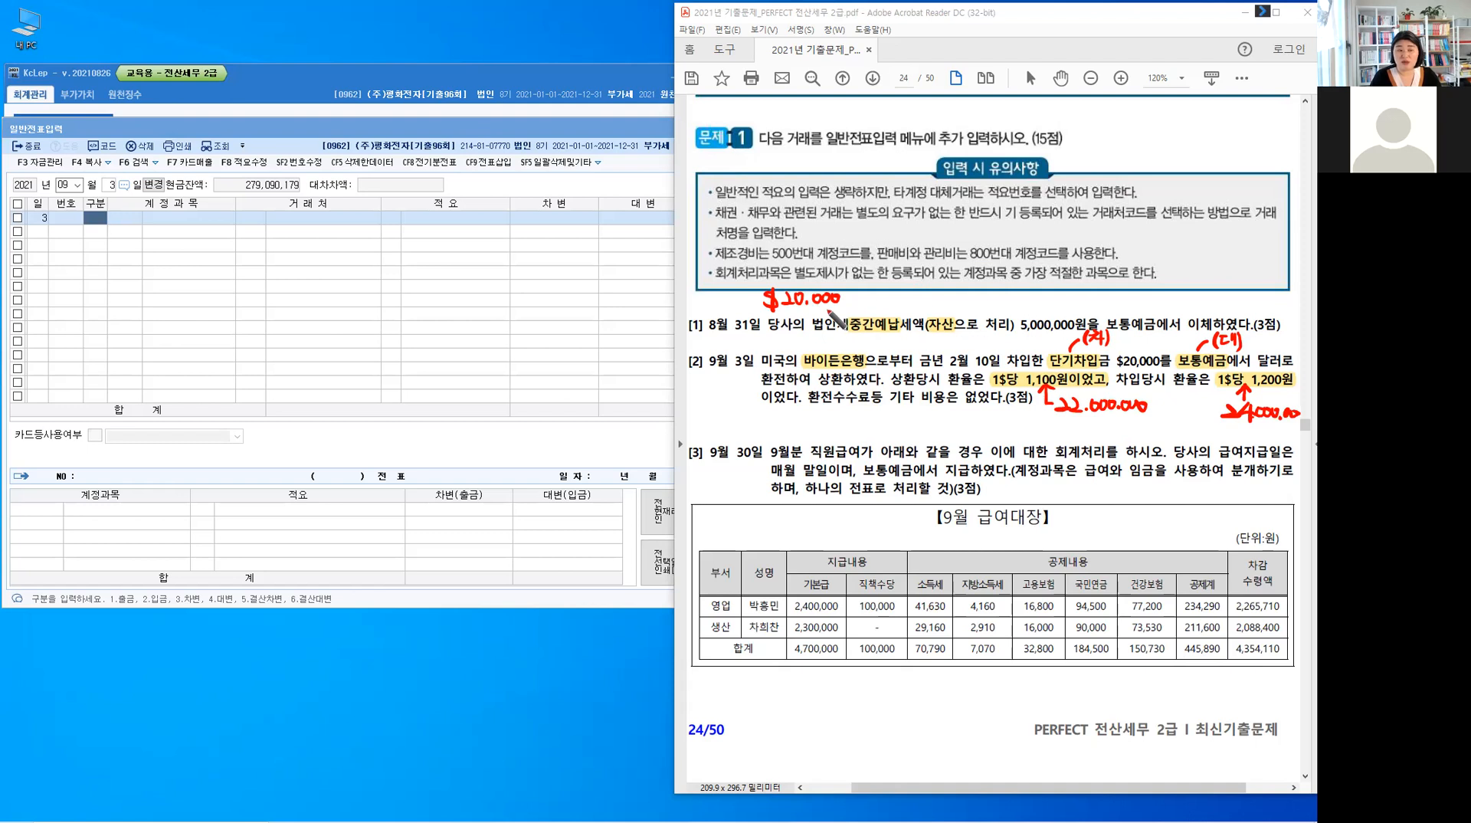
# - Extend the handwritten $20,000 formula with × (1,100원 − 1,200원) =
pyautogui.moveTo(847, 288); pyautogui.dragTo(859, 303)
pyautogui.moveTo(859, 288); pyautogui.dragTo(848, 303)
pyautogui.moveTo(869, 285); pyautogui.dragTo(867, 304)
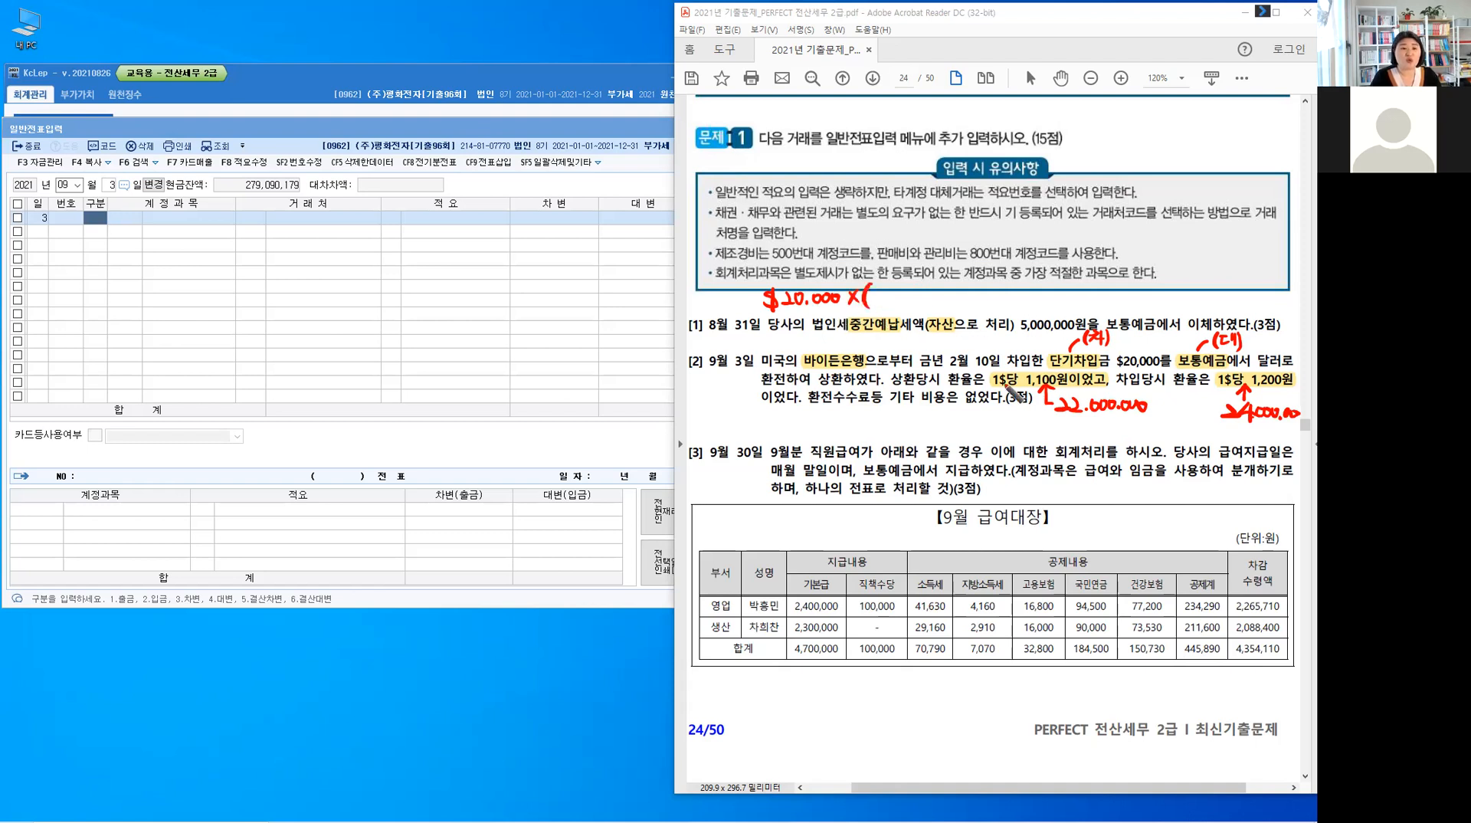
pyautogui.moveTo(875, 289)
pyautogui.mouseDown()
pyautogui.moveTo(873, 303)
pyautogui.moveTo(906, 304)
pyautogui.mouseUp()
pyautogui.click(881, 302)
pyautogui.moveTo(913, 289)
pyautogui.mouseDown()
pyautogui.moveTo(927, 305)
pyautogui.moveTo(972, 301)
pyautogui.mouseUp()
pyautogui.click(931, 298)
pyautogui.click(956, 301)
pyautogui.moveTo(975, 291); pyautogui.dragTo(981, 301)
pyautogui.moveTo(984, 289); pyautogui.dragTo(1001, 298)
pyautogui.moveTo(996, 299); pyautogui.dragTo(1010, 301)
pyautogui.moveTo(1005, 286)
pyautogui.mouseDown()
pyautogui.moveTo(1013, 305)
pyautogui.moveTo(1034, 291)
pyautogui.mouseUp()
pyautogui.moveTo(1022, 298); pyautogui.dragTo(1035, 297)
# - Handwrite 100원 above the bracketed rate difference and 2,000,000원 (이익) as the formula's result
pyautogui.moveTo(936, 262)
pyautogui.mouseDown()
pyautogui.moveTo(935, 278)
pyautogui.moveTo(969, 263)
pyautogui.moveTo(973, 277)
pyautogui.mouseUp()
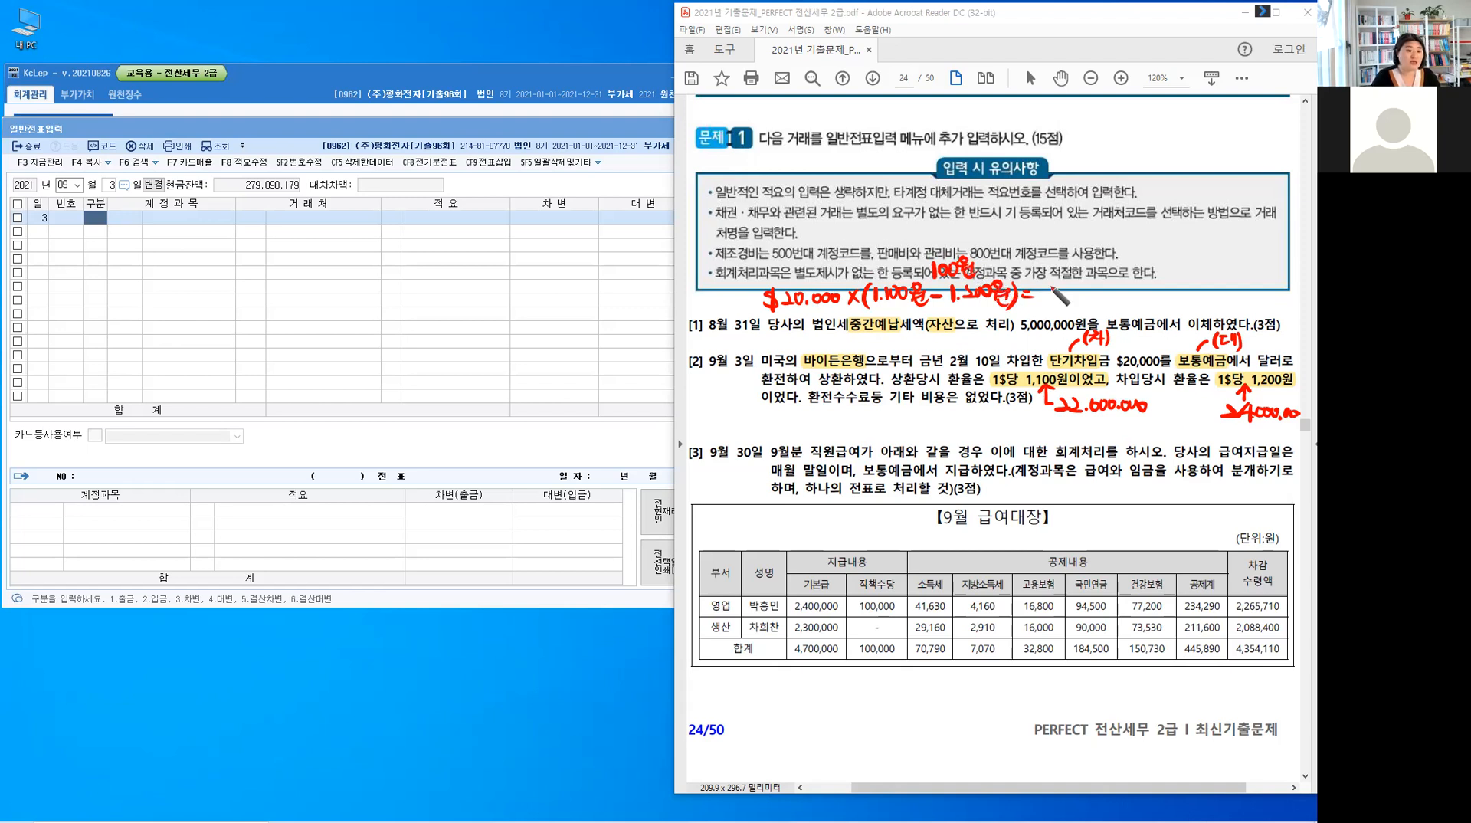
pyautogui.moveTo(1042, 289); pyautogui.dragTo(1157, 305)
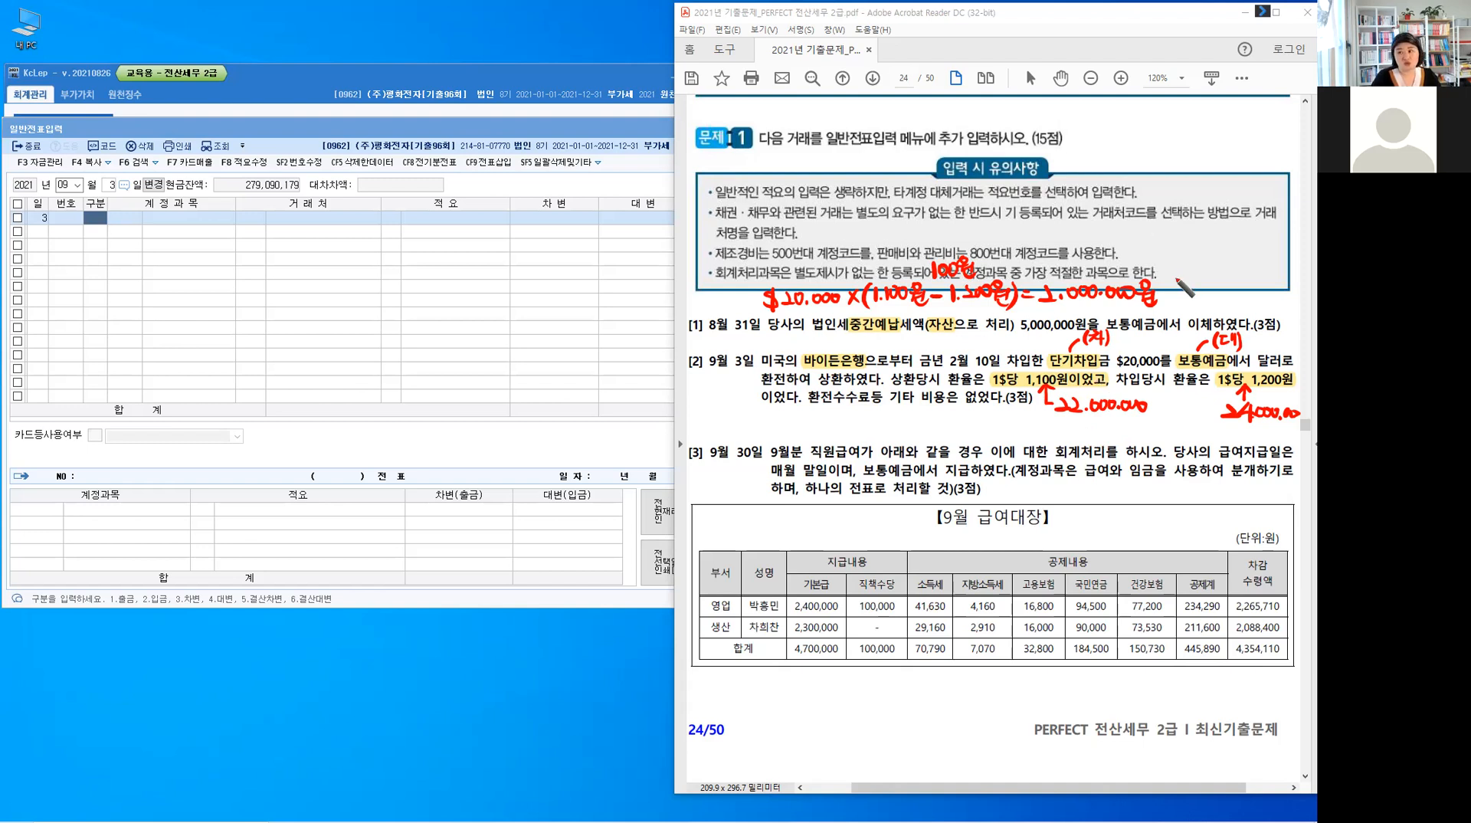
pyautogui.moveTo(1170, 282)
pyautogui.mouseDown()
pyautogui.moveTo(1164, 305)
pyautogui.moveTo(1179, 290)
pyautogui.moveTo(1208, 312)
pyautogui.mouseUp()
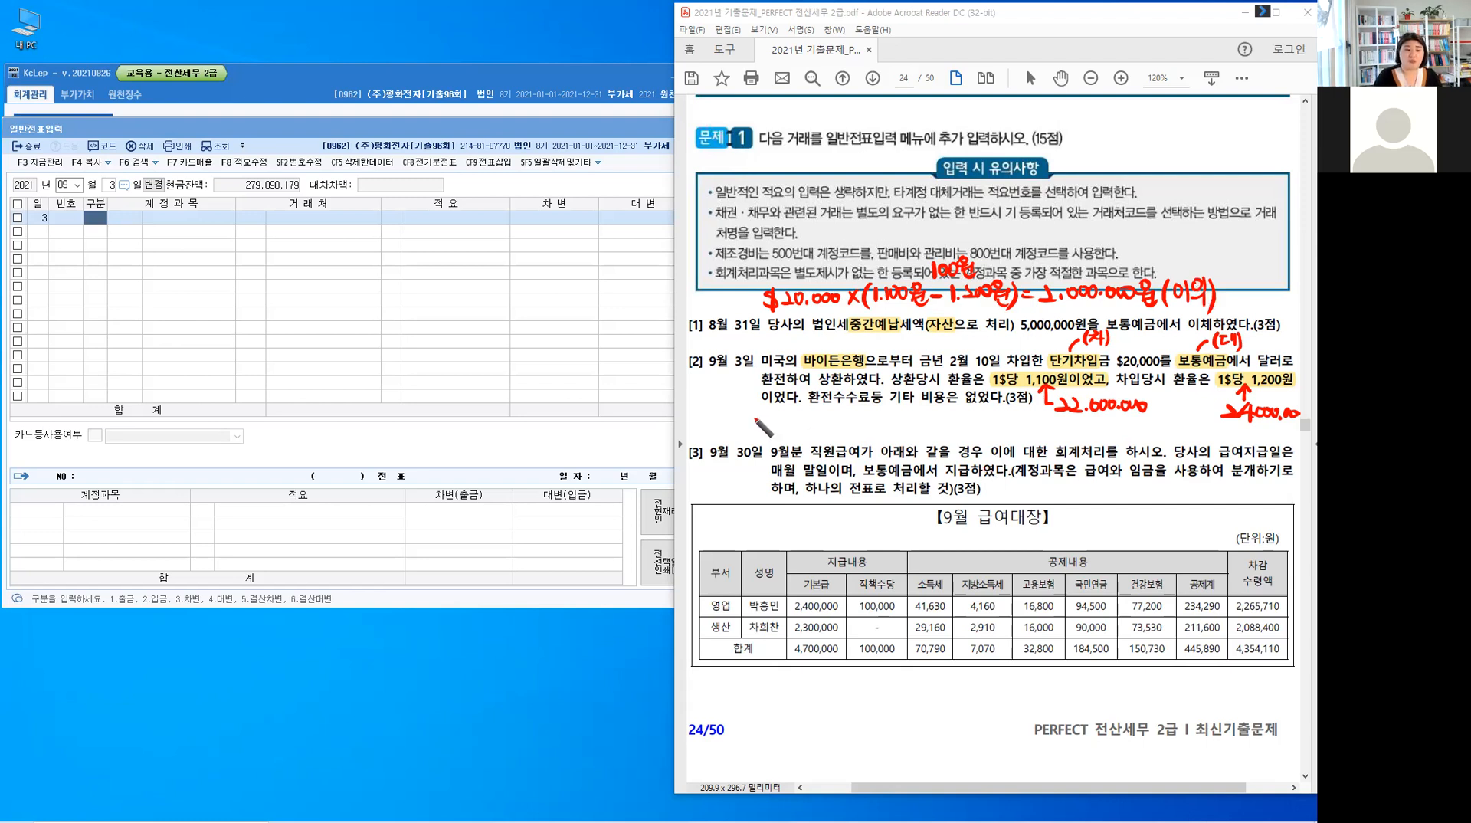
# - Handwrite the debit entry (차) 단·차 24.0.0 below transaction [2]
pyautogui.moveTo(721, 415)
pyautogui.mouseDown()
pyautogui.moveTo(742, 449)
pyautogui.moveTo(761, 419)
pyautogui.moveTo(767, 434)
pyautogui.moveTo(778, 424)
pyautogui.mouseUp()
pyautogui.moveTo(766, 428); pyautogui.dragTo(802, 434)
pyautogui.click(789, 423)
pyautogui.moveTo(805, 414)
pyautogui.mouseDown()
pyautogui.moveTo(804, 435)
pyautogui.moveTo(849, 431)
pyautogui.mouseUp()
pyautogui.moveTo(843, 420)
pyautogui.mouseDown()
pyautogui.moveTo(843, 443)
pyautogui.moveTo(858, 421)
pyautogui.mouseUp()
pyautogui.click(850, 436)
pyautogui.click(866, 435)
# - Handwrite the credit entry (대) 보·예 below transaction [2] and connect it to the 22,000,000 note
pyautogui.moveTo(876, 420); pyautogui.dragTo(922, 421)
pyautogui.moveTo(927, 408); pyautogui.dragTo(937, 418)
pyautogui.moveTo(938, 413)
pyautogui.mouseDown()
pyautogui.moveTo(945, 427)
pyautogui.moveTo(997, 419)
pyautogui.mouseUp()
pyautogui.click(990, 414)
pyautogui.moveTo(1006, 401); pyautogui.dragTo(1007, 423)
pyautogui.moveTo(1013, 400); pyautogui.dragTo(1014, 425)
pyautogui.moveTo(1032, 417); pyautogui.dragTo(1055, 417)
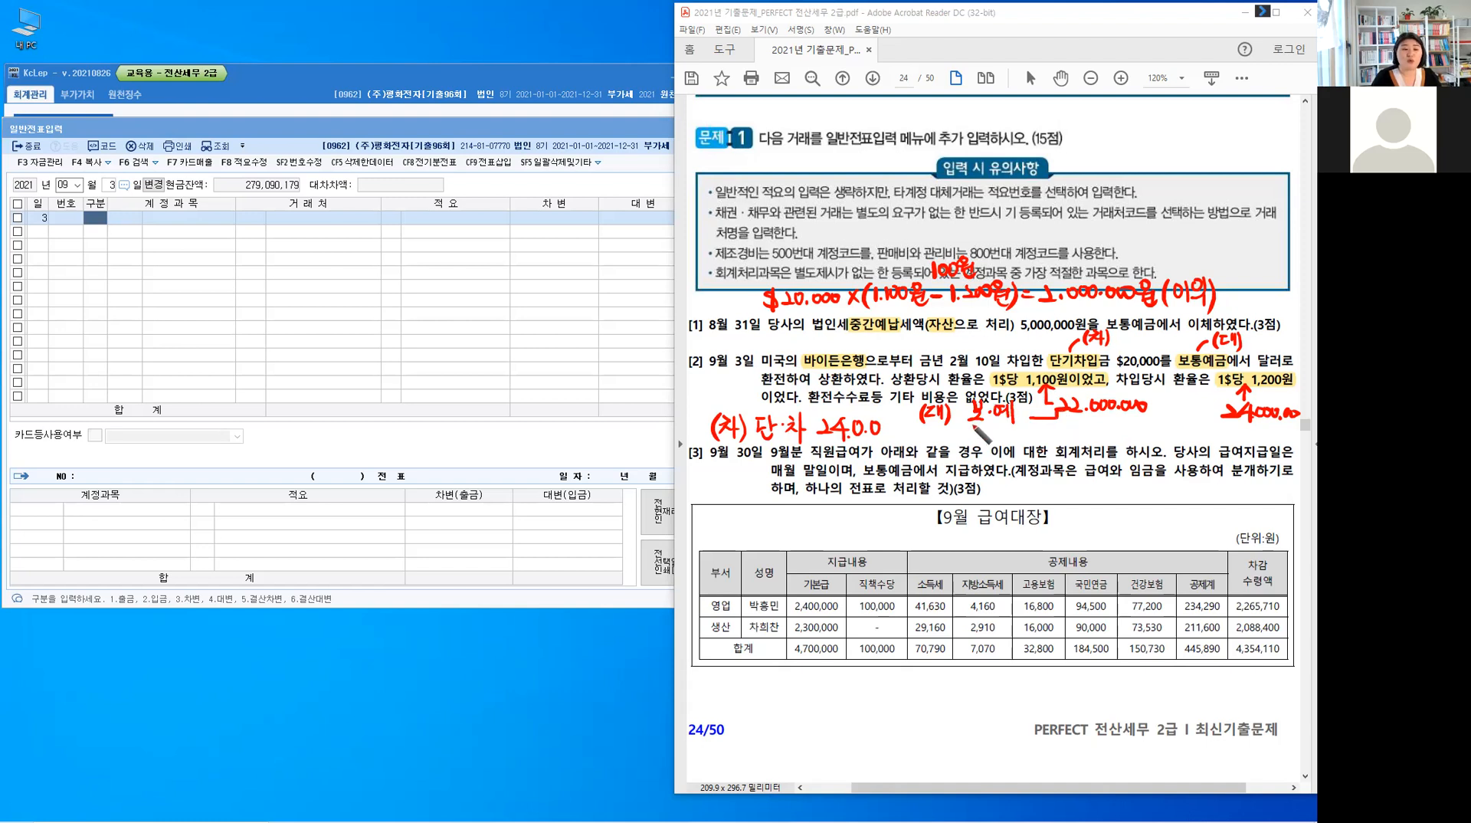
# - Handwrite 외환차익 2,000,000 as the second credit entry under 보·예
pyautogui.moveTo(972, 426); pyautogui.dragTo(979, 436)
pyautogui.moveTo(988, 423); pyautogui.dragTo(995, 440)
pyautogui.moveTo(1001, 423)
pyautogui.mouseDown()
pyautogui.moveTo(1002, 443)
pyautogui.moveTo(1149, 436)
pyautogui.mouseUp()
pyautogui.click(1083, 436)
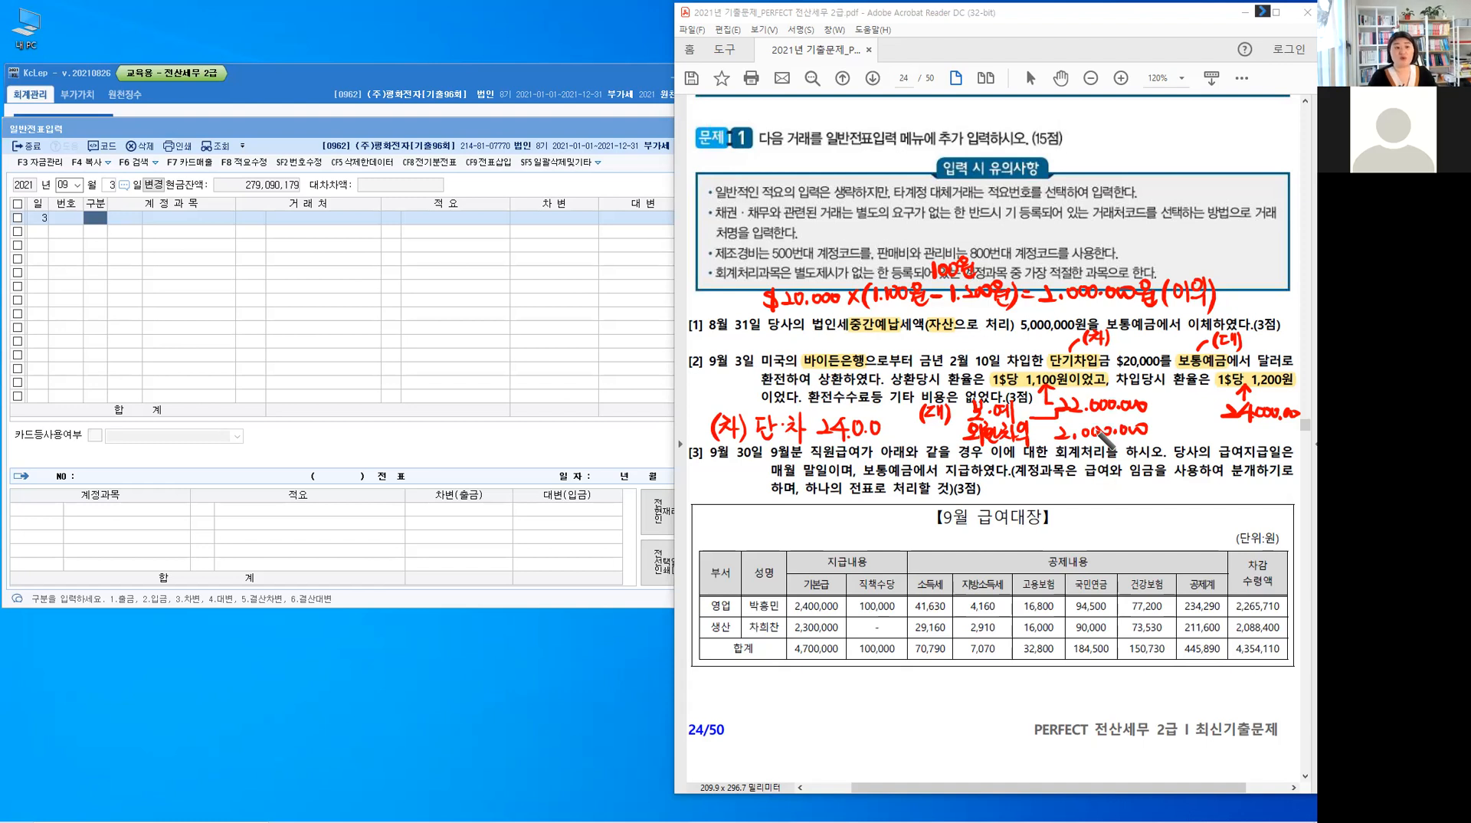
# - Start the September 3 voucher with a debit (차변) line for account 단기차입금
pyautogui.click(96, 221)
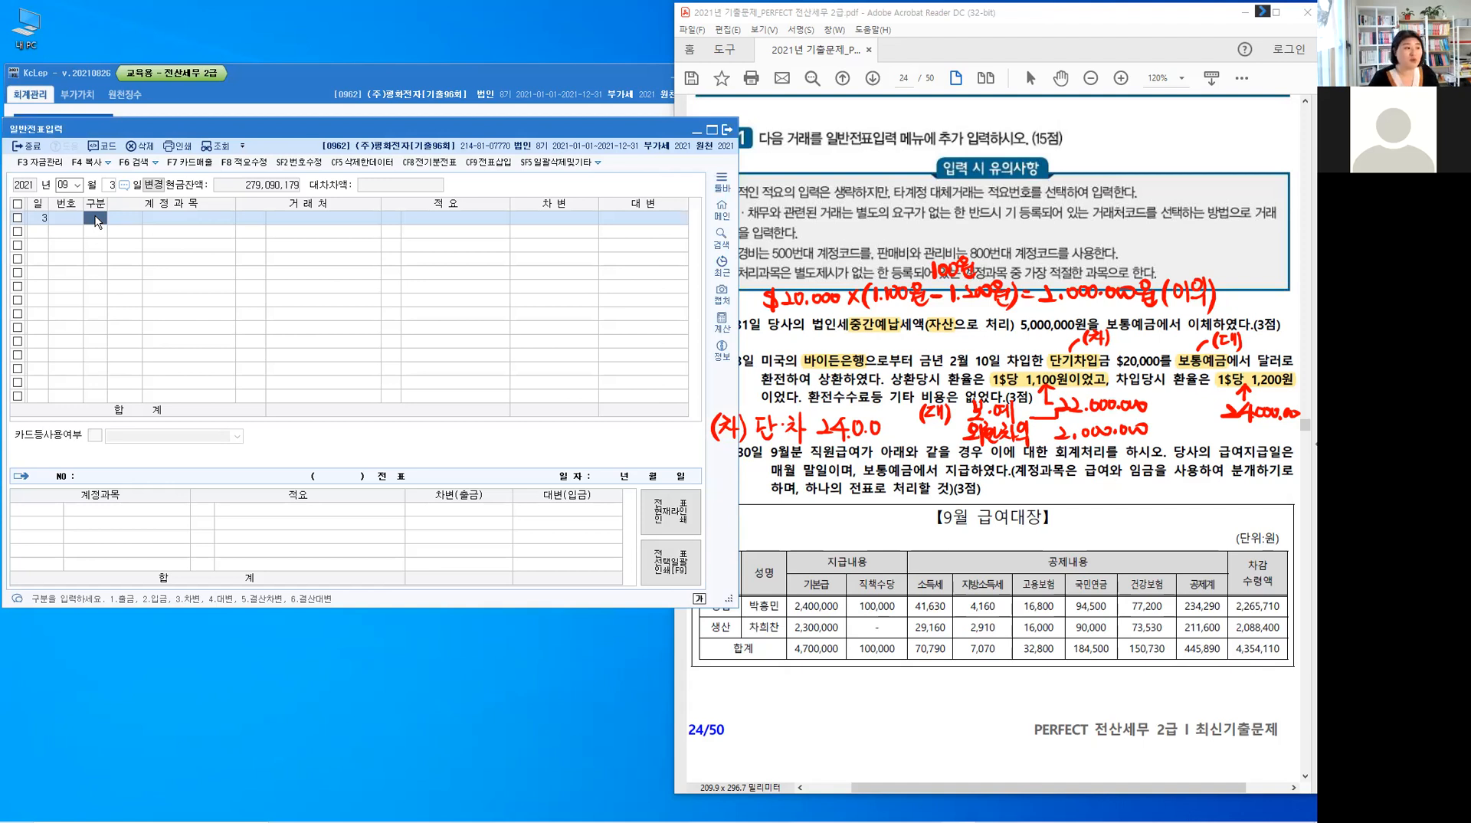
pyautogui.write('3')
pyautogui.press('Return')
pyautogui.press('Hangul')
pyautogui.write('단기차')
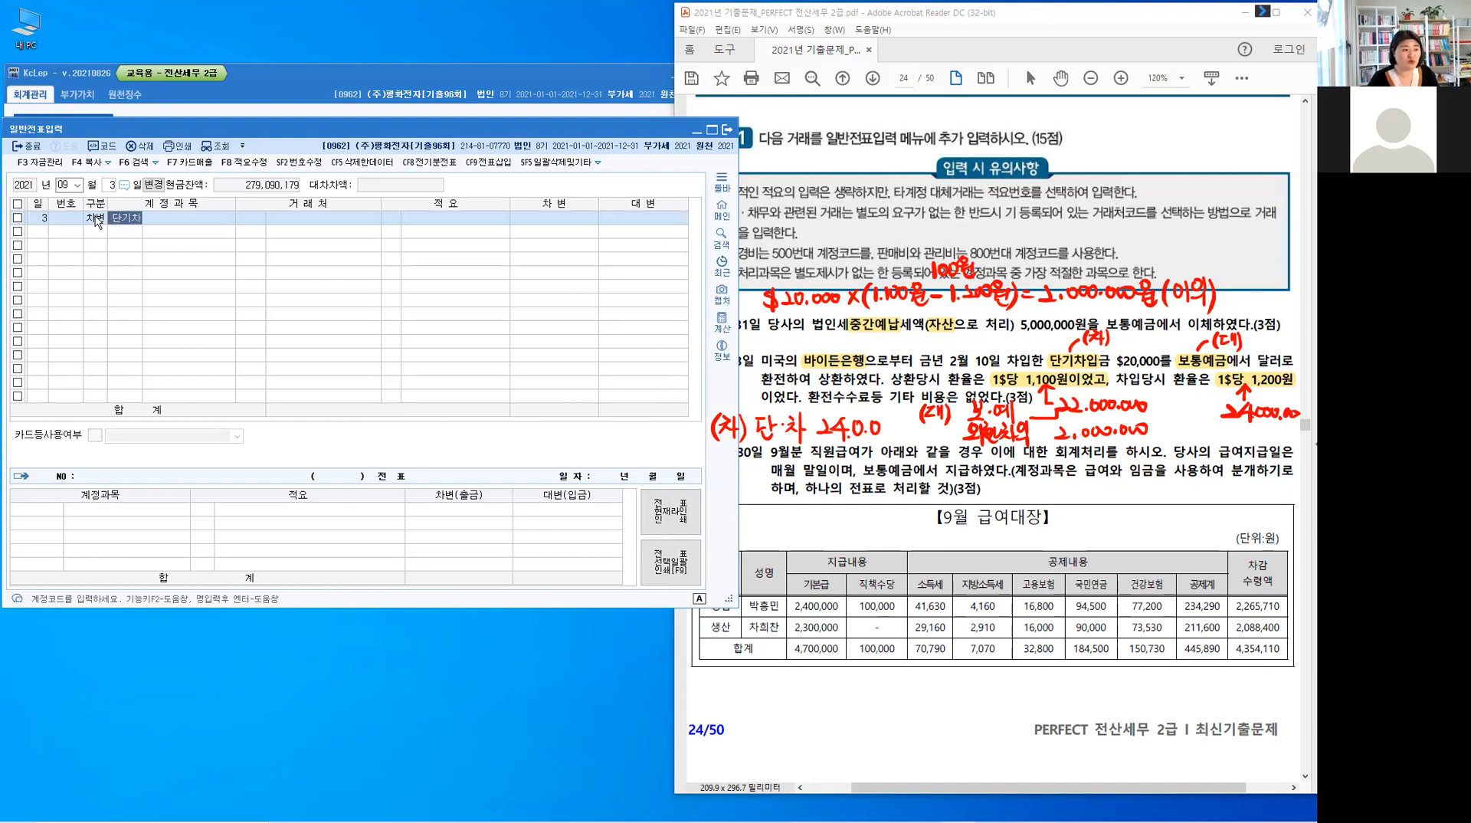
pyautogui.press('Return')
pyautogui.press('Return')
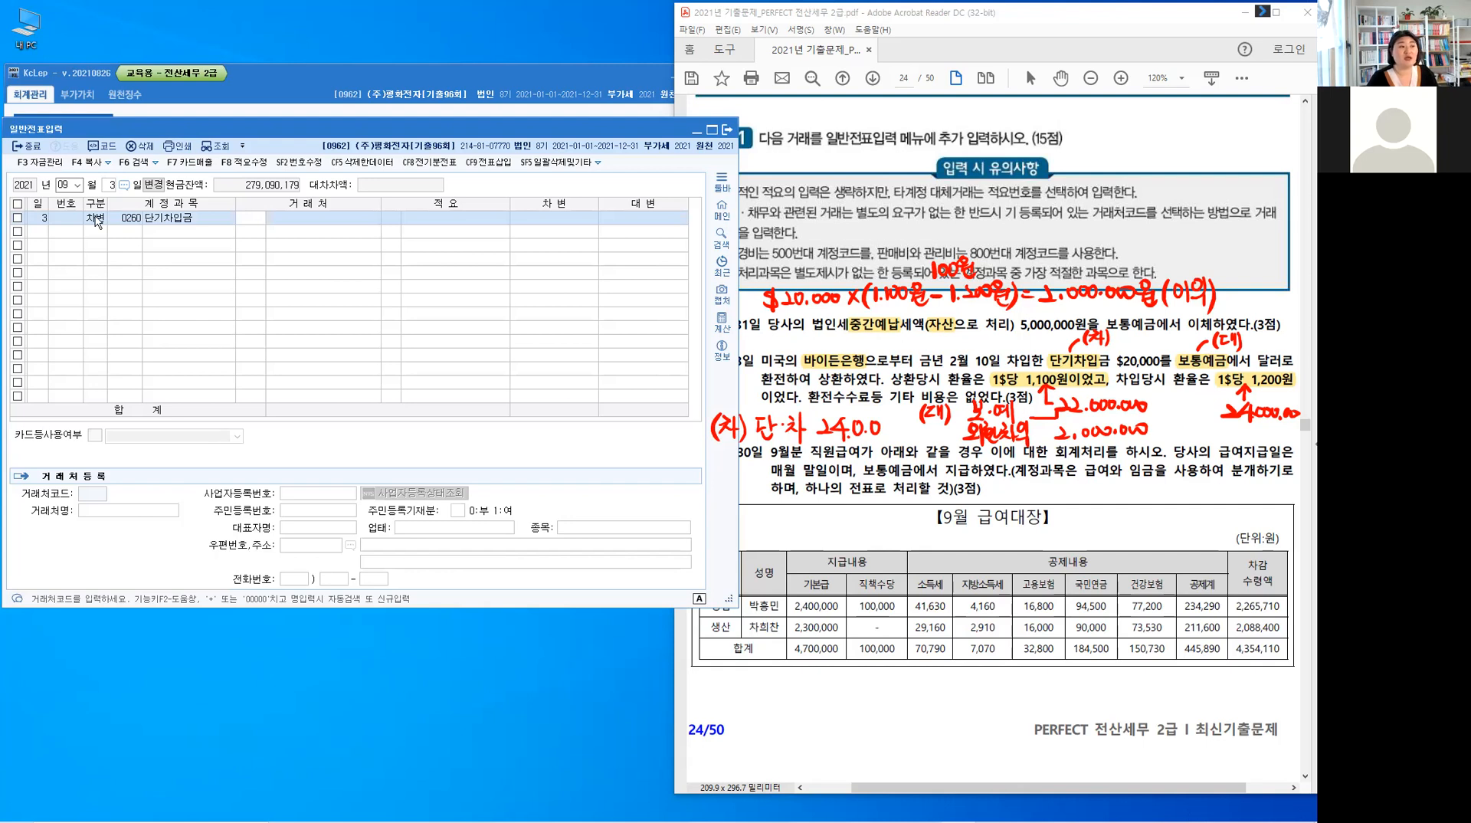
# - Assign 바이든은행 as the 단기차입금 line's counterparty and enter a debit amount of 24,000,000
pyautogui.write('바이')
pyautogui.press('Return')
pyautogui.press('Return')
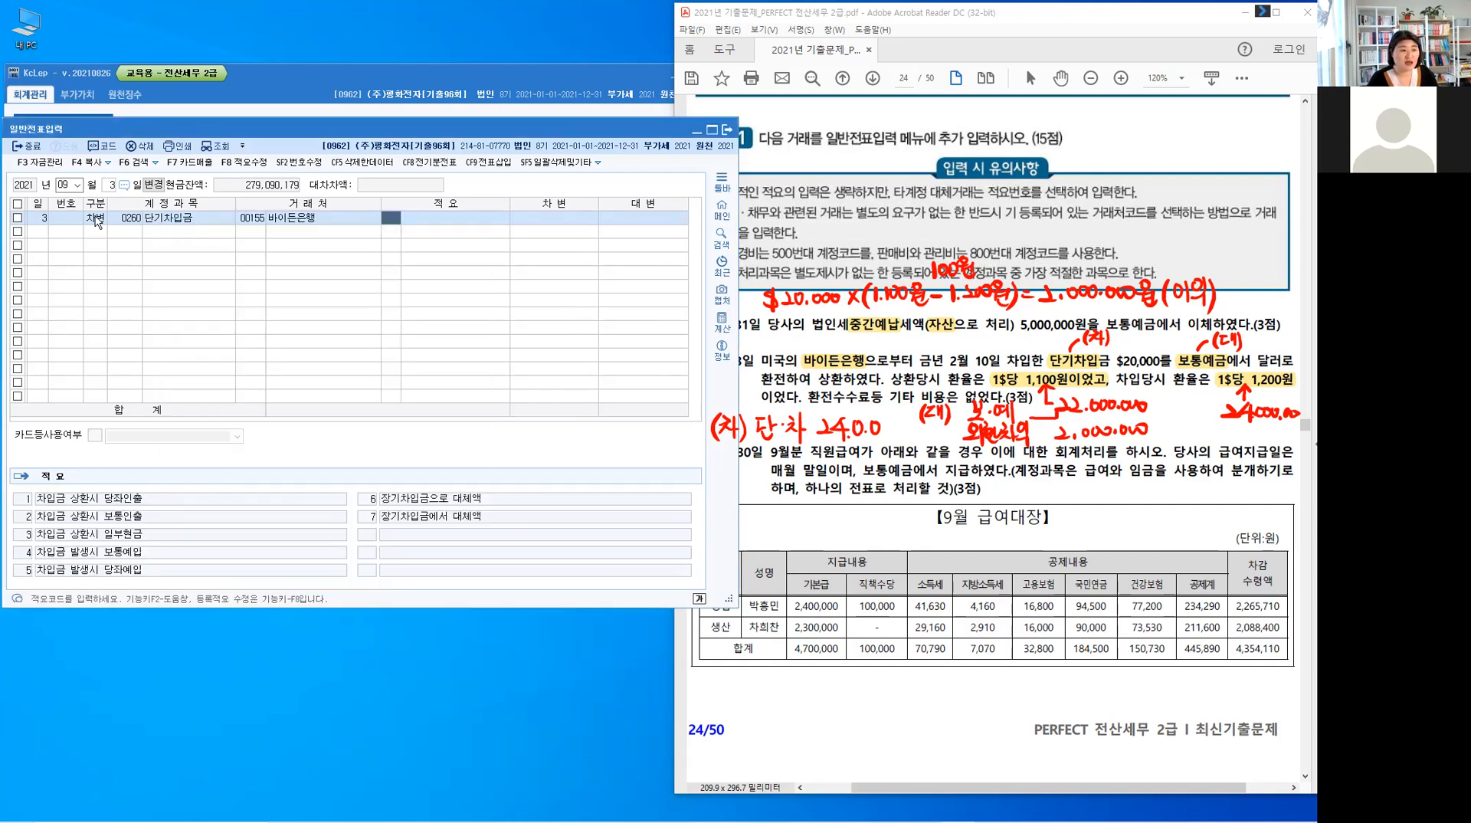
pyautogui.press('Return')
pyautogui.press('Return')
pyautogui.write('240000')
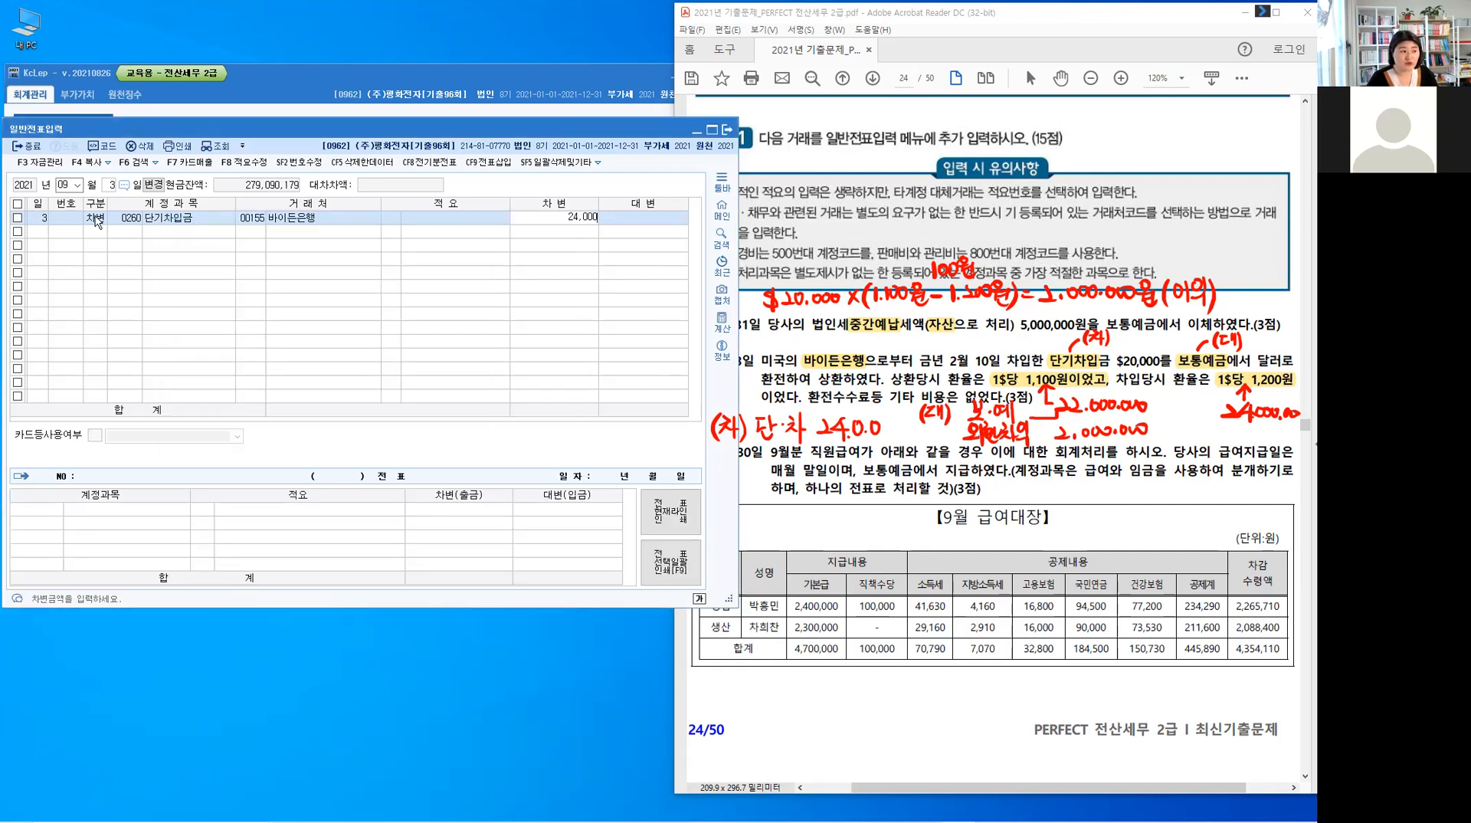
pyautogui.press('+')
pyautogui.press('Return')
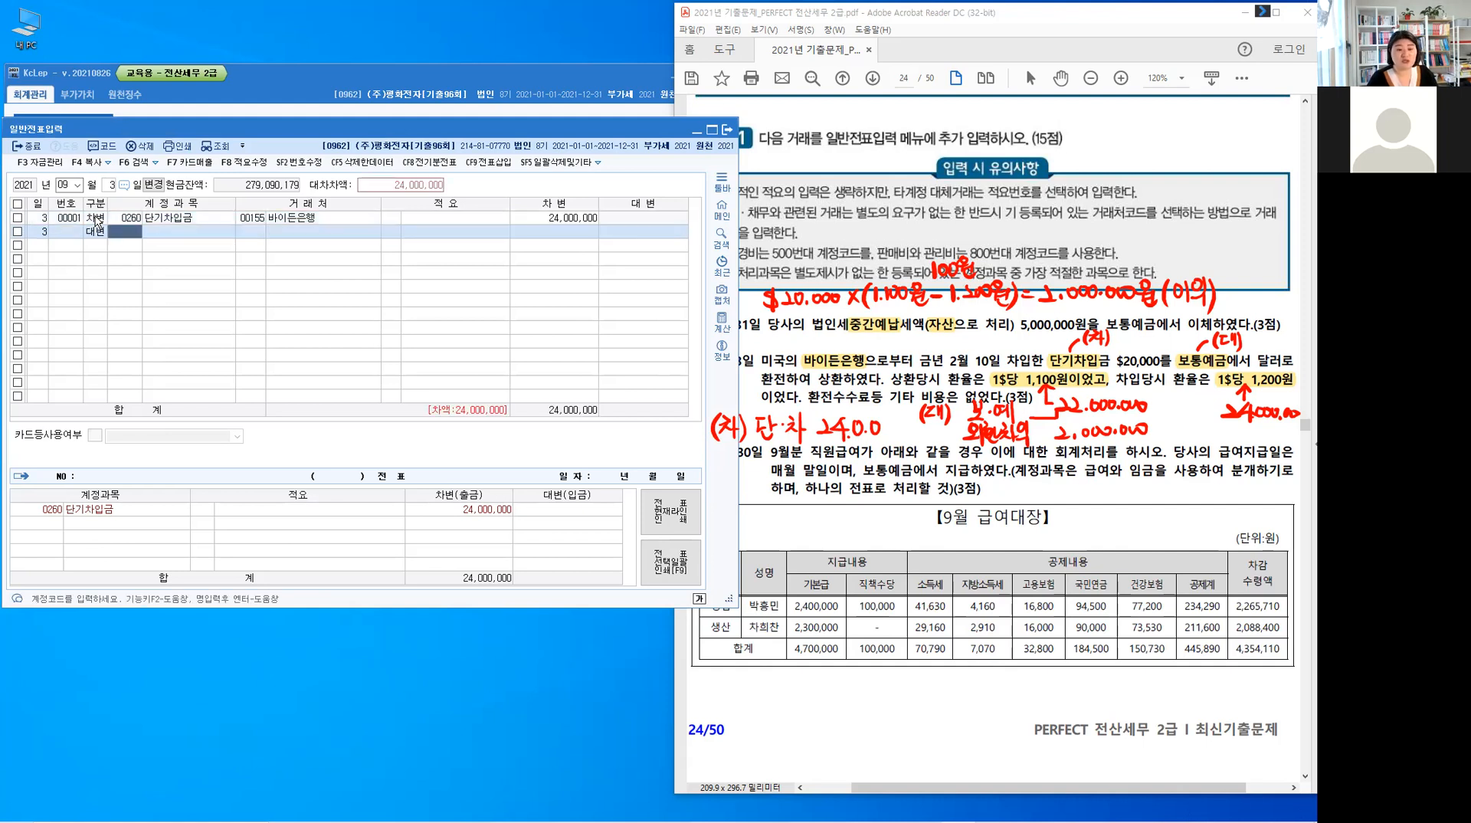
# - Add a credit (대변) line for account 0103 보통예금 with an amount of 22,000,000
pyautogui.write('103')
pyautogui.press('Return')
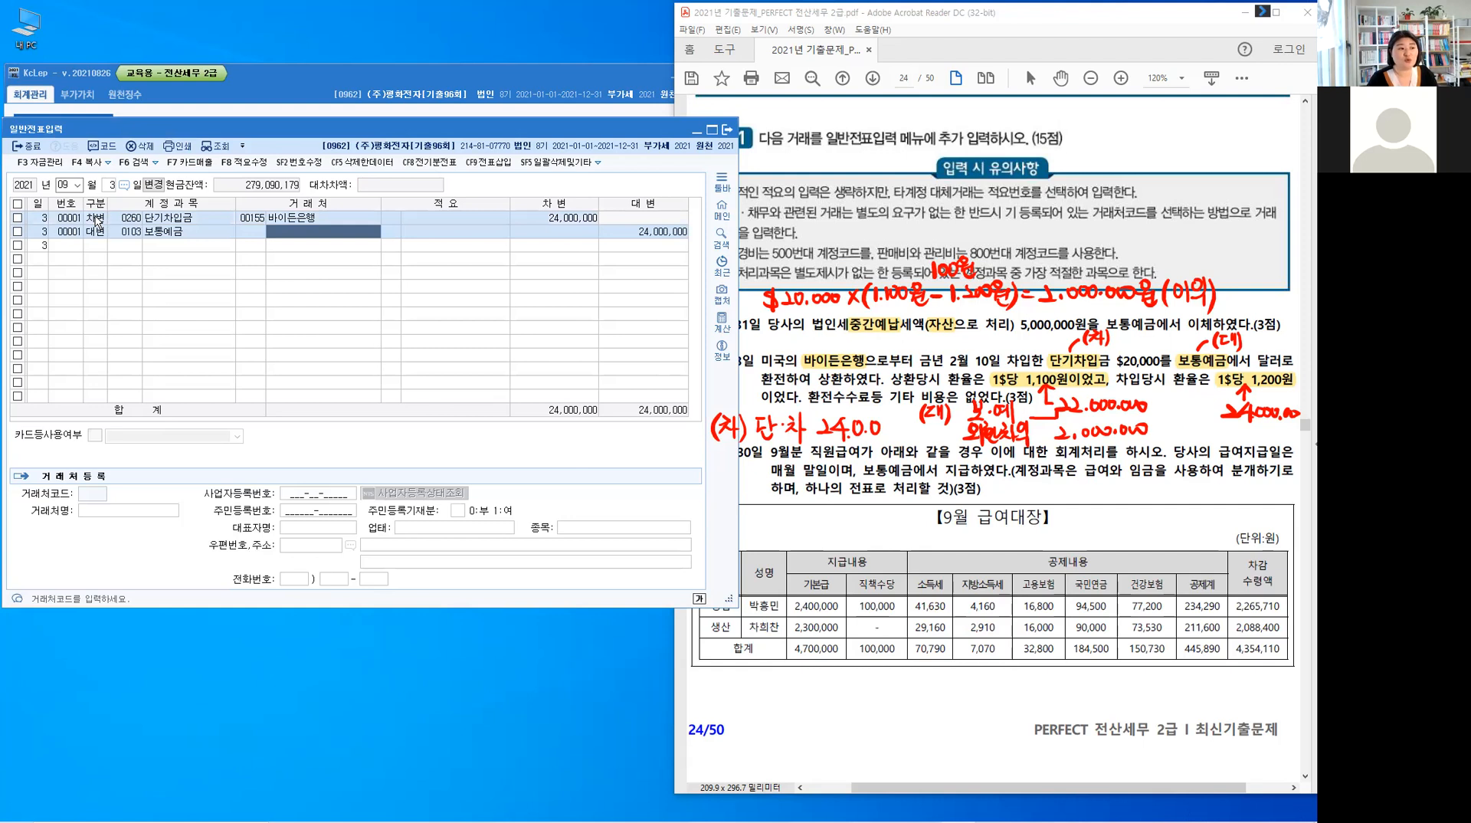
pyautogui.press('Return')
pyautogui.press('Return')
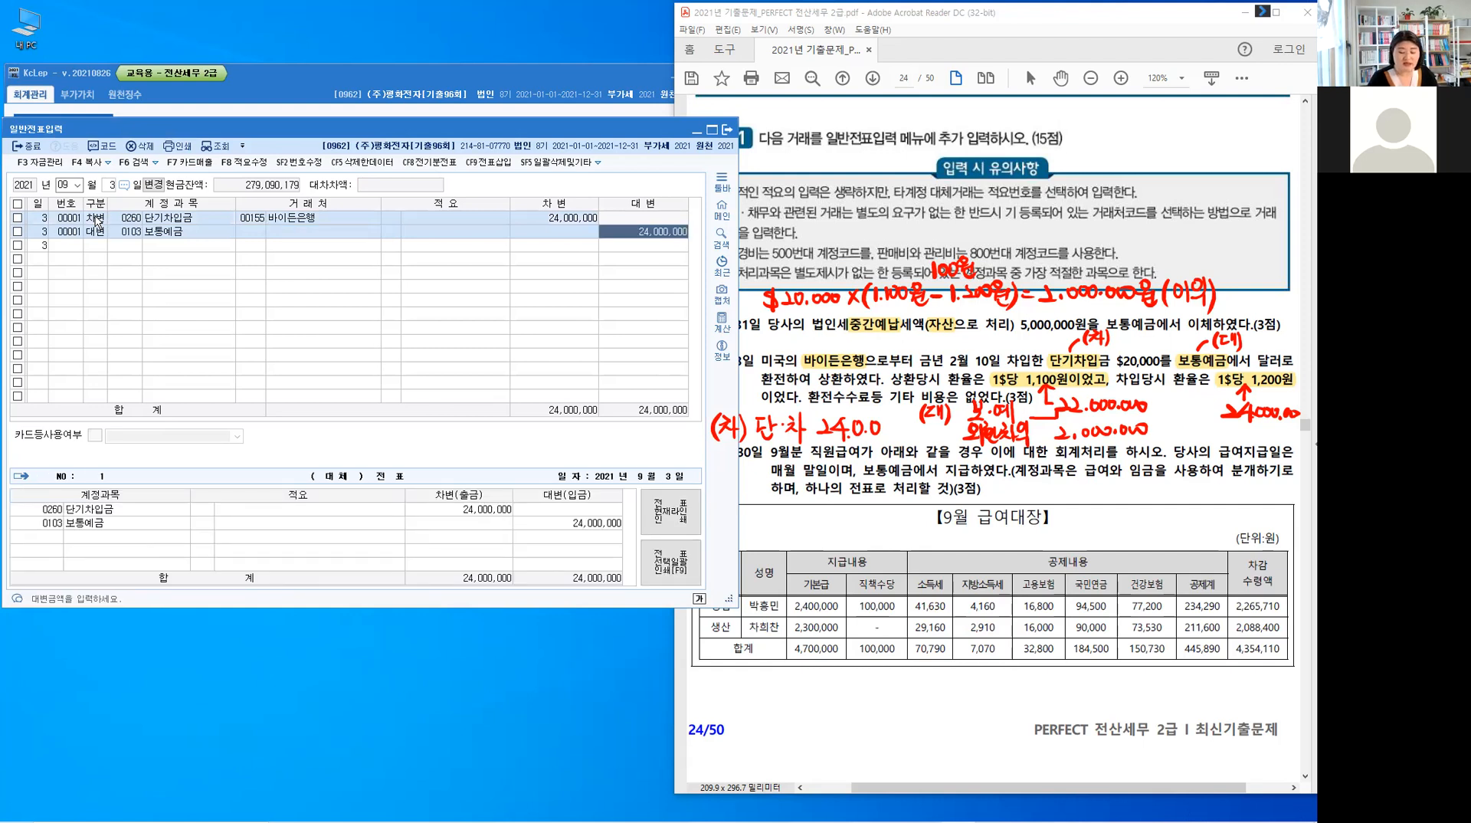
pyautogui.write('22++')
pyautogui.press('Return')
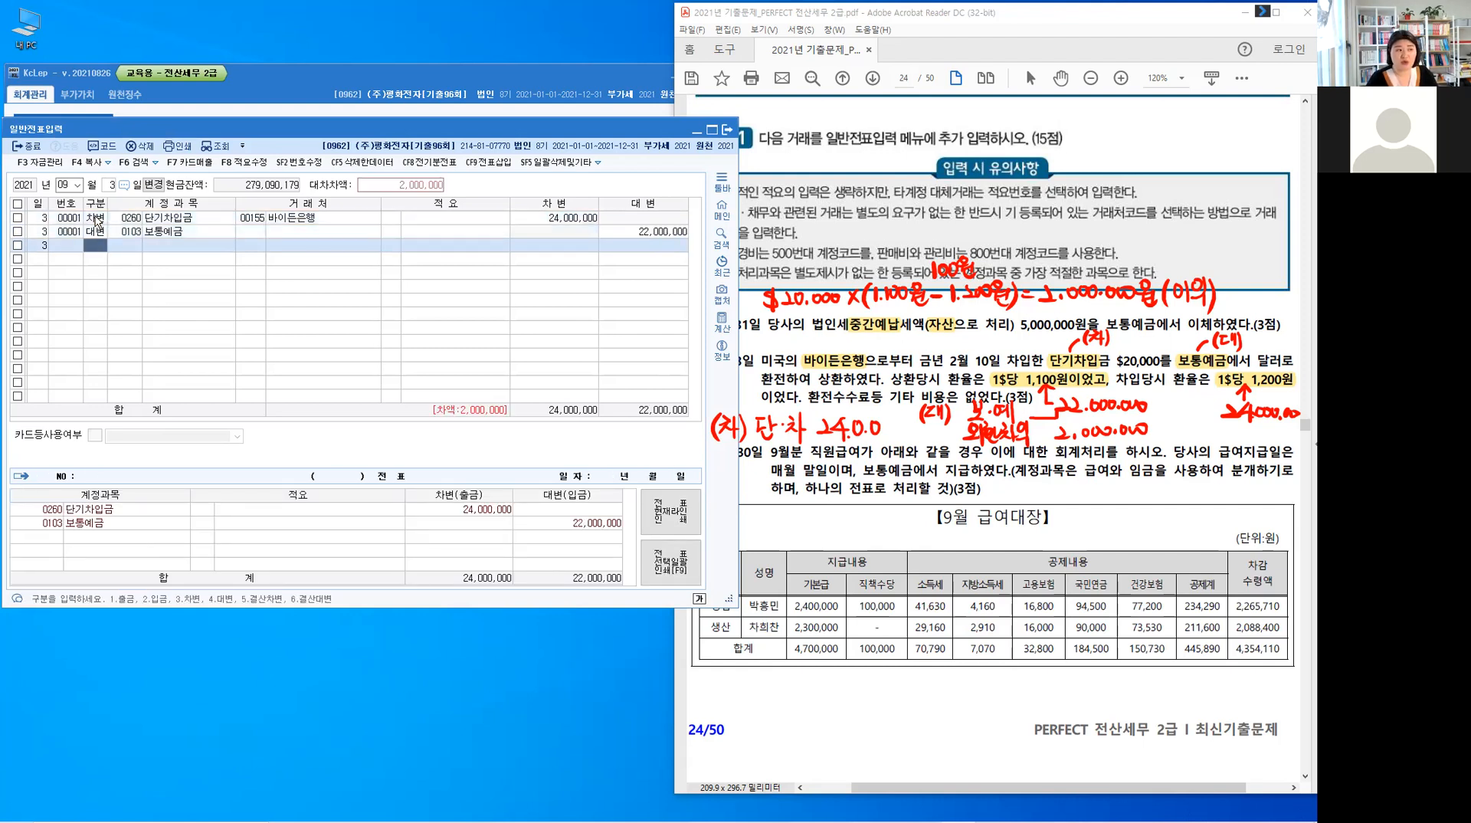
# - Add a credit (대변) line for account 0907 외환차익 with an amount of 2,000,000 and complete the voucher
pyautogui.write('4')
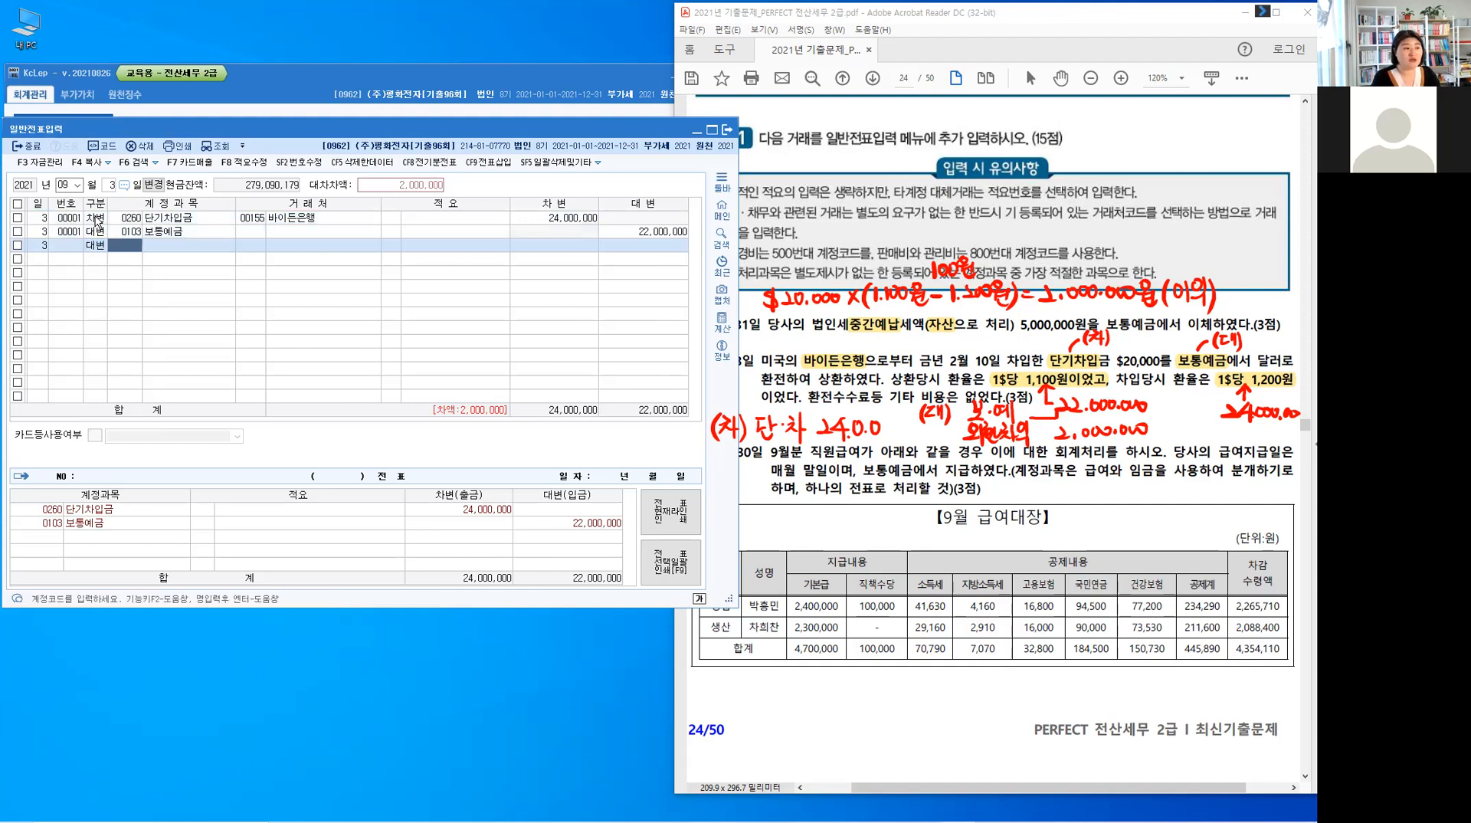
pyautogui.press('Hangul')
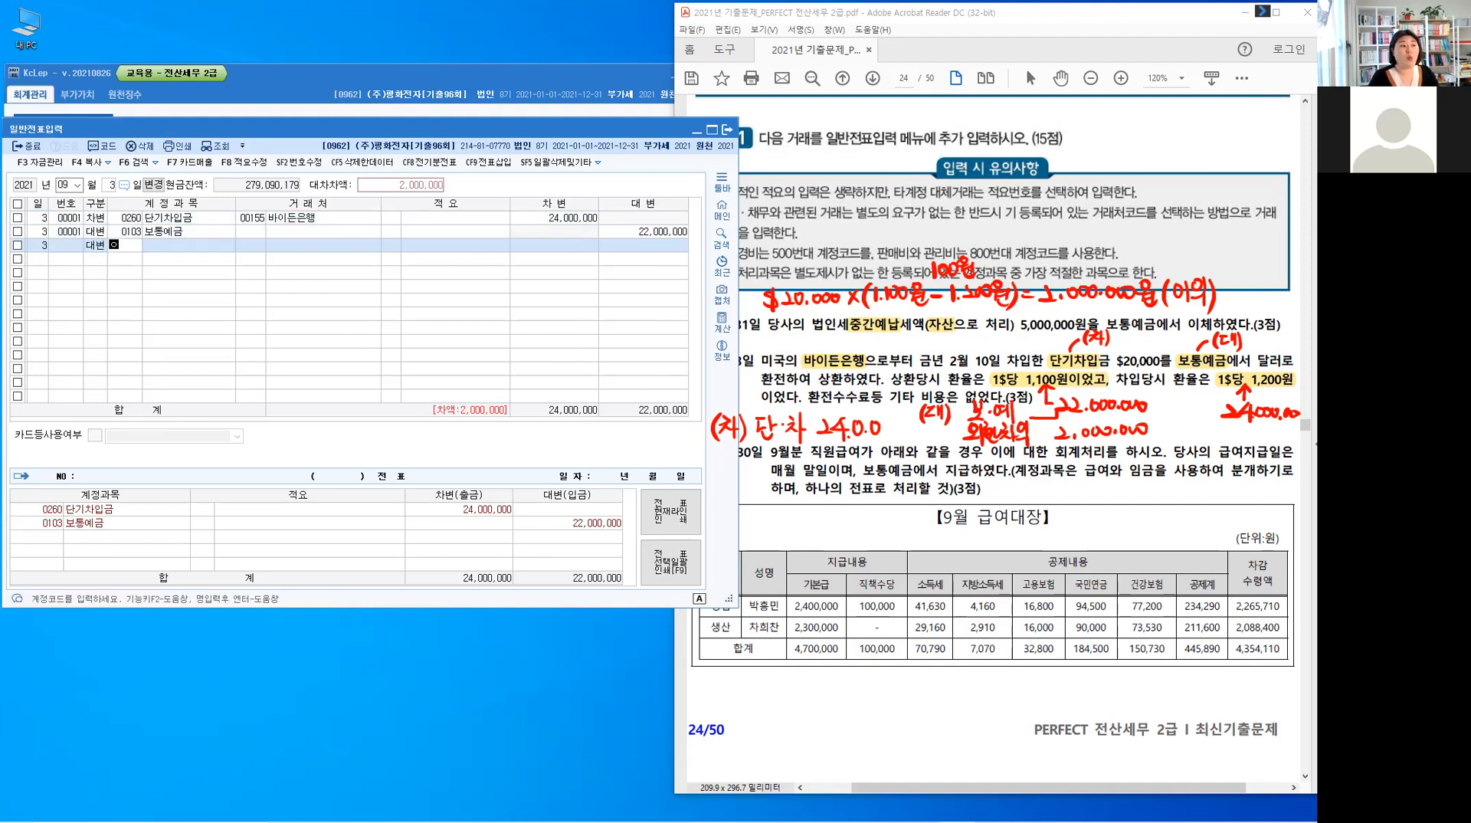
pyautogui.write('외환')
pyautogui.press('Return')
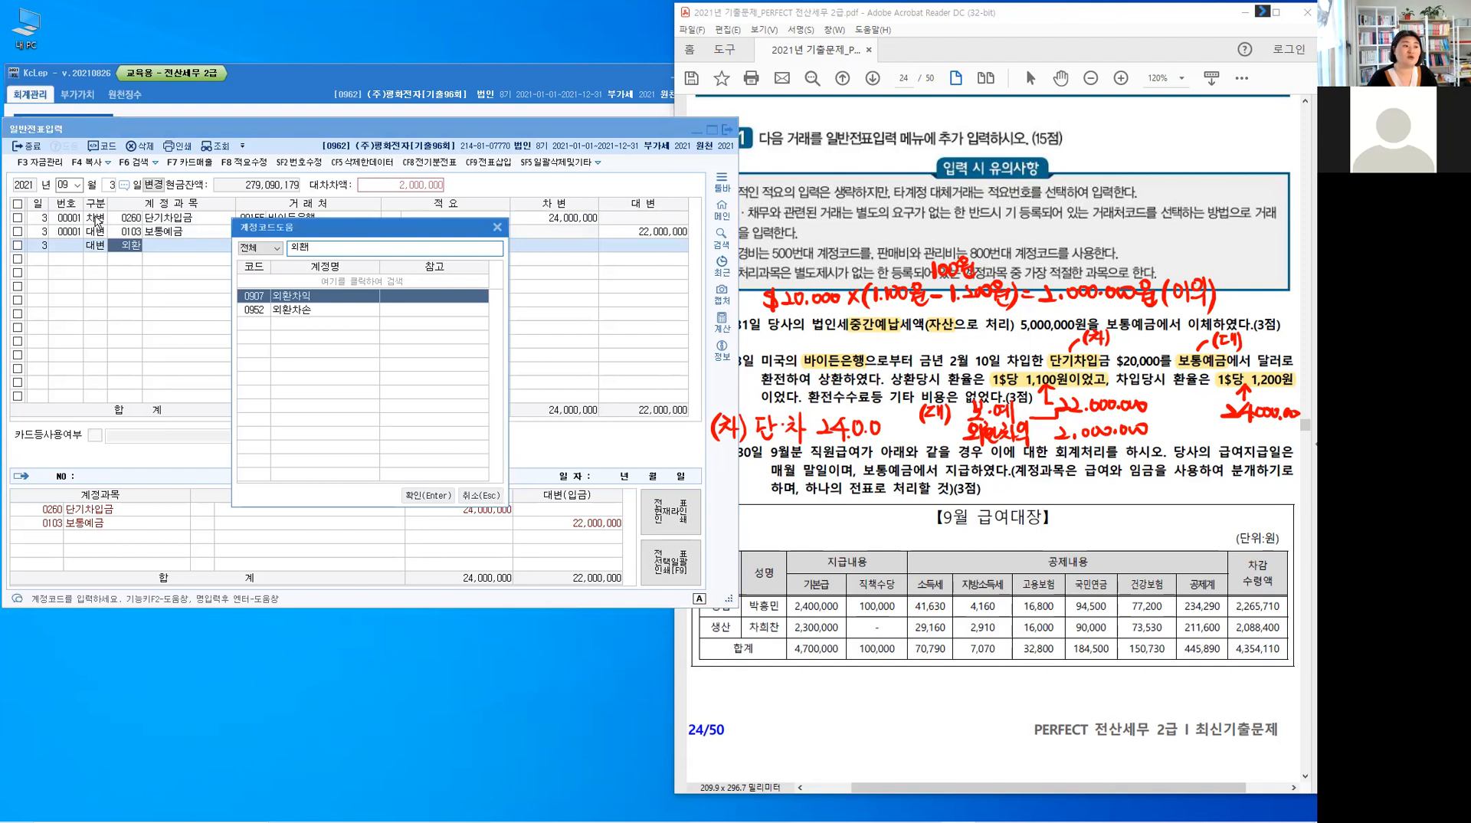
pyautogui.press('Return')
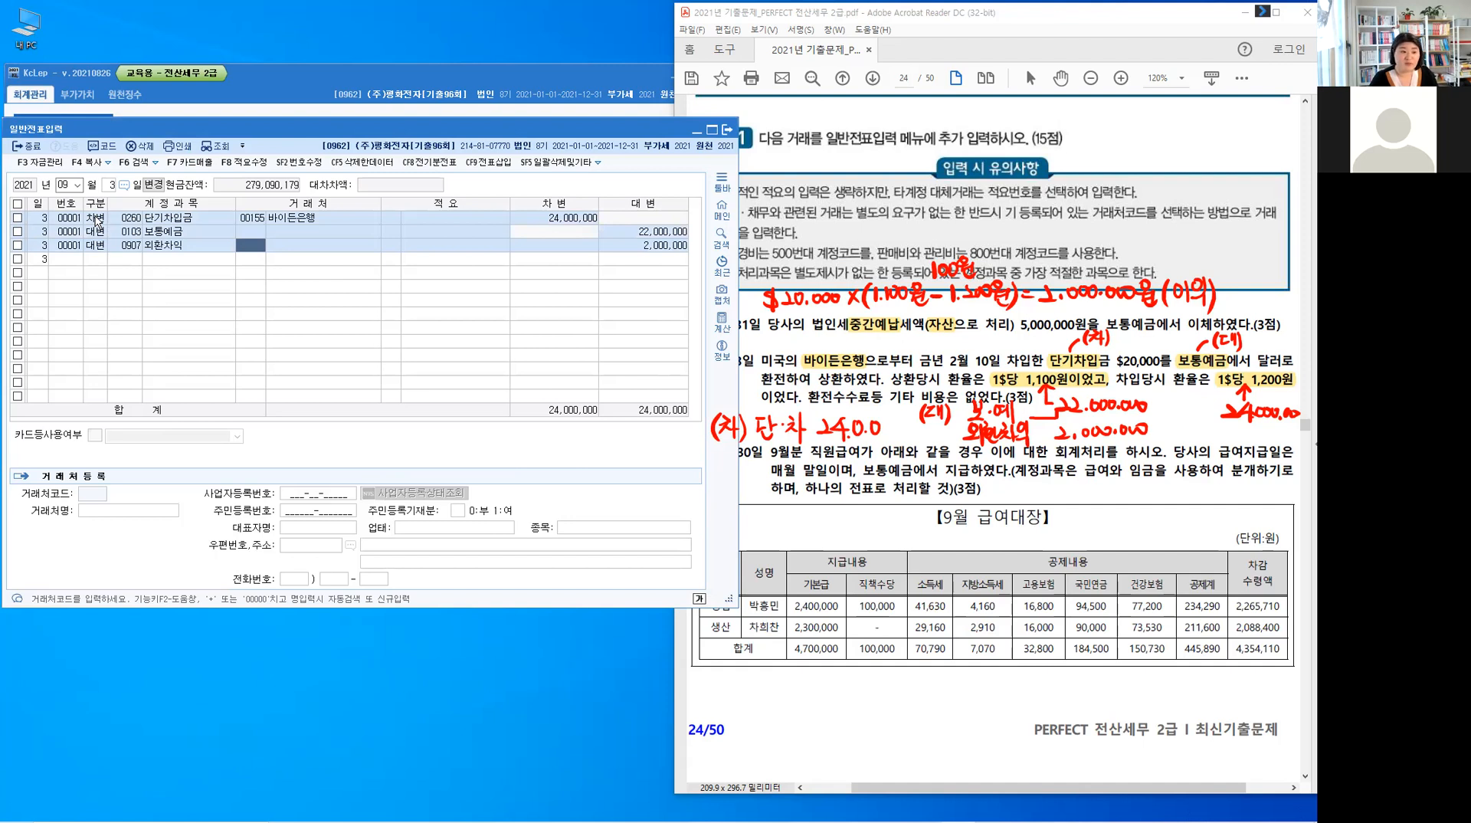
pyautogui.press('Return')
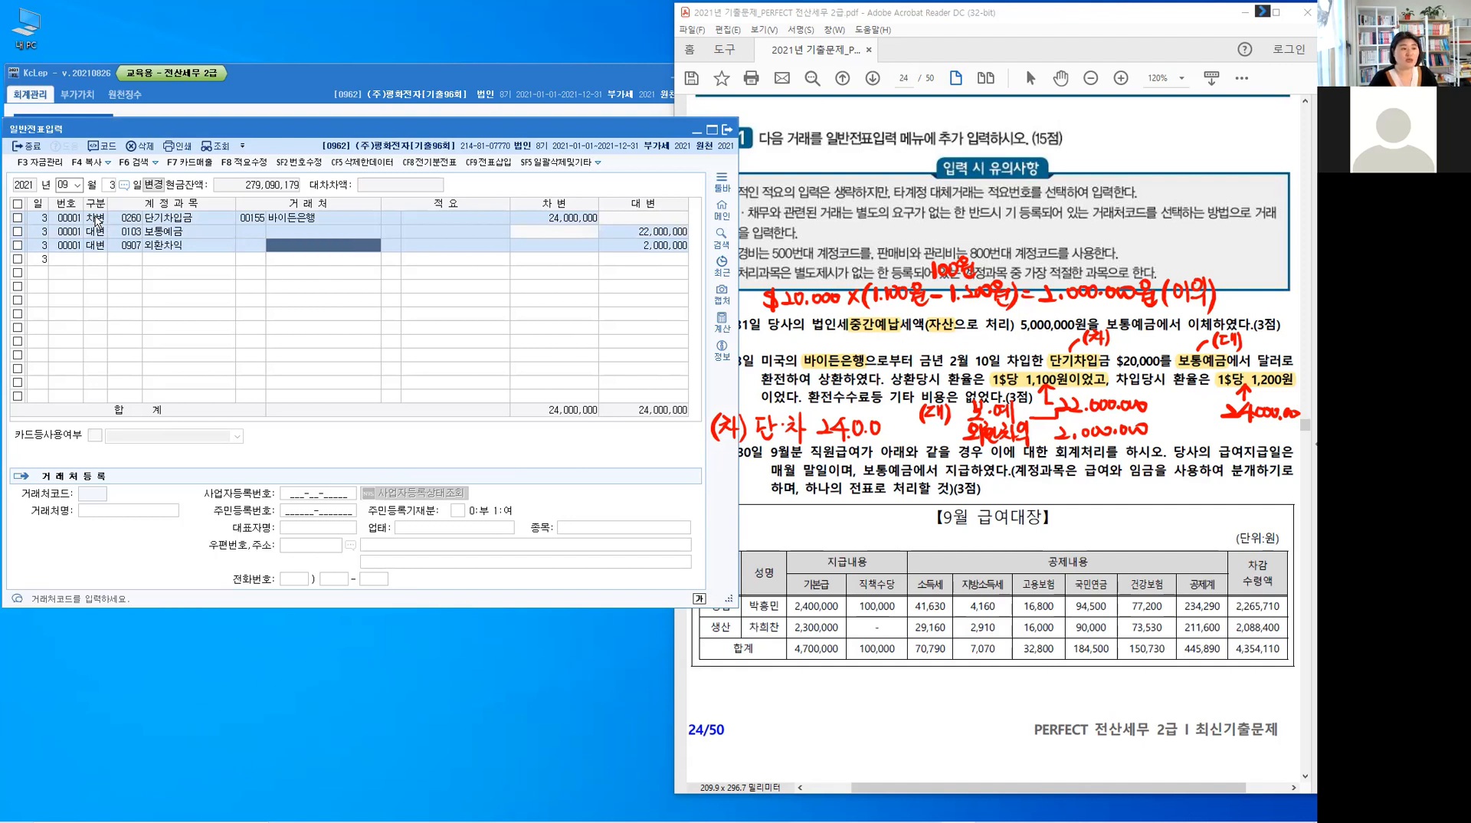
pyautogui.press('Return')
pyautogui.press('Return')
pyautogui.press('Return')
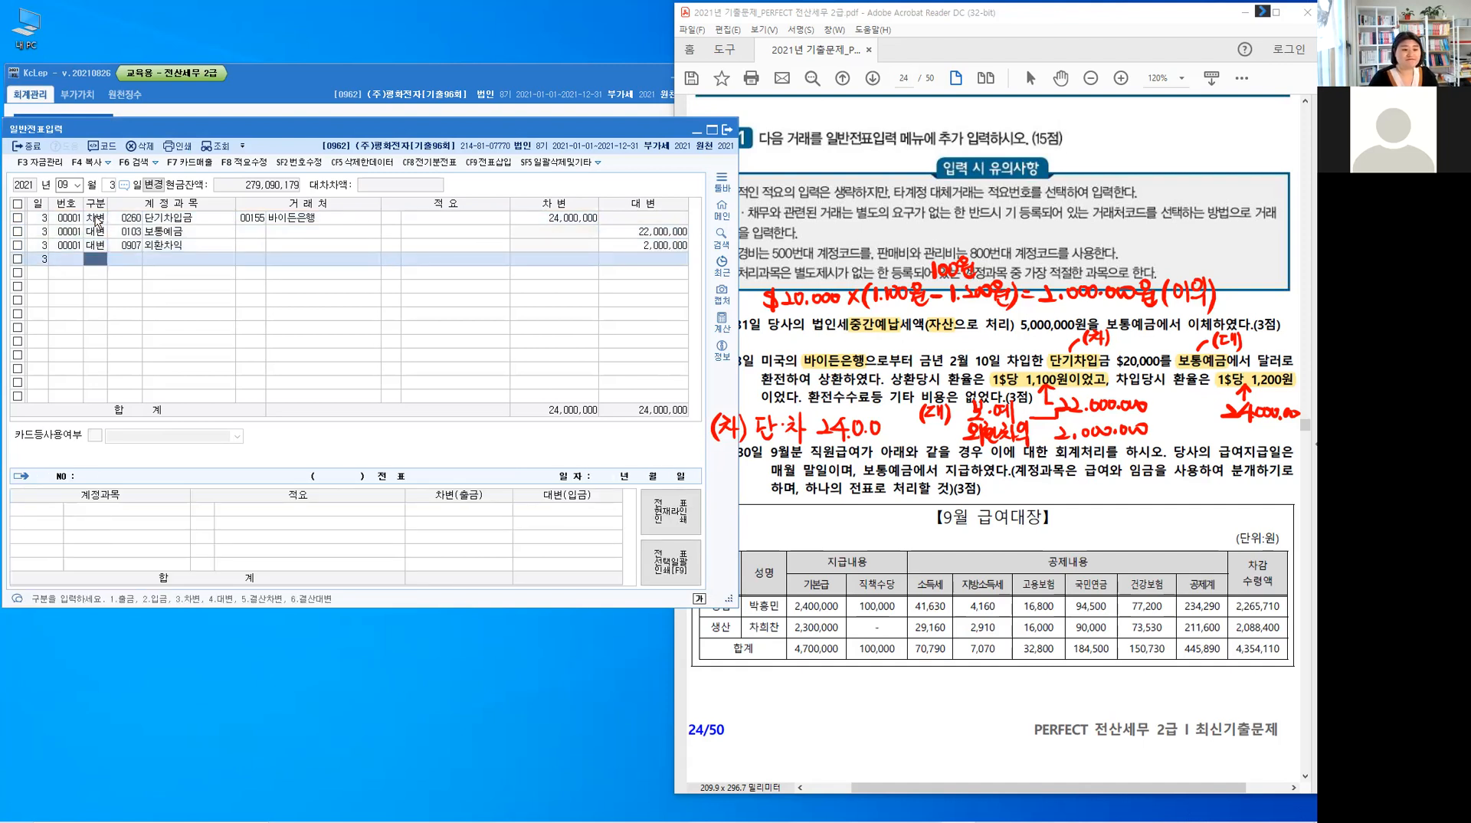
# - Clear the handwritten notes on the exam PDF and set the voucher entry day to 30 in September
pyautogui.click(877, 507)
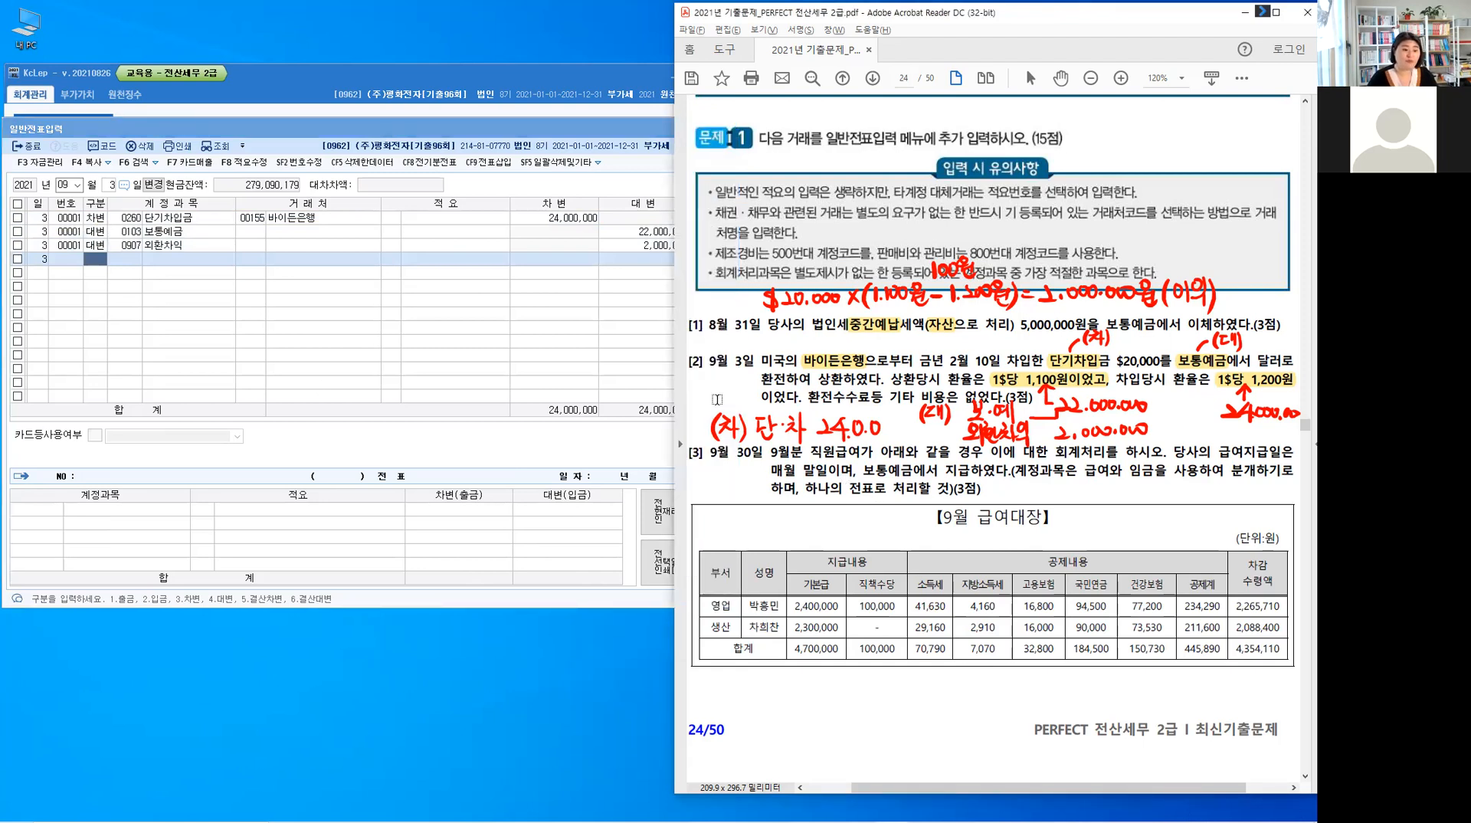
pyautogui.press('Escape')
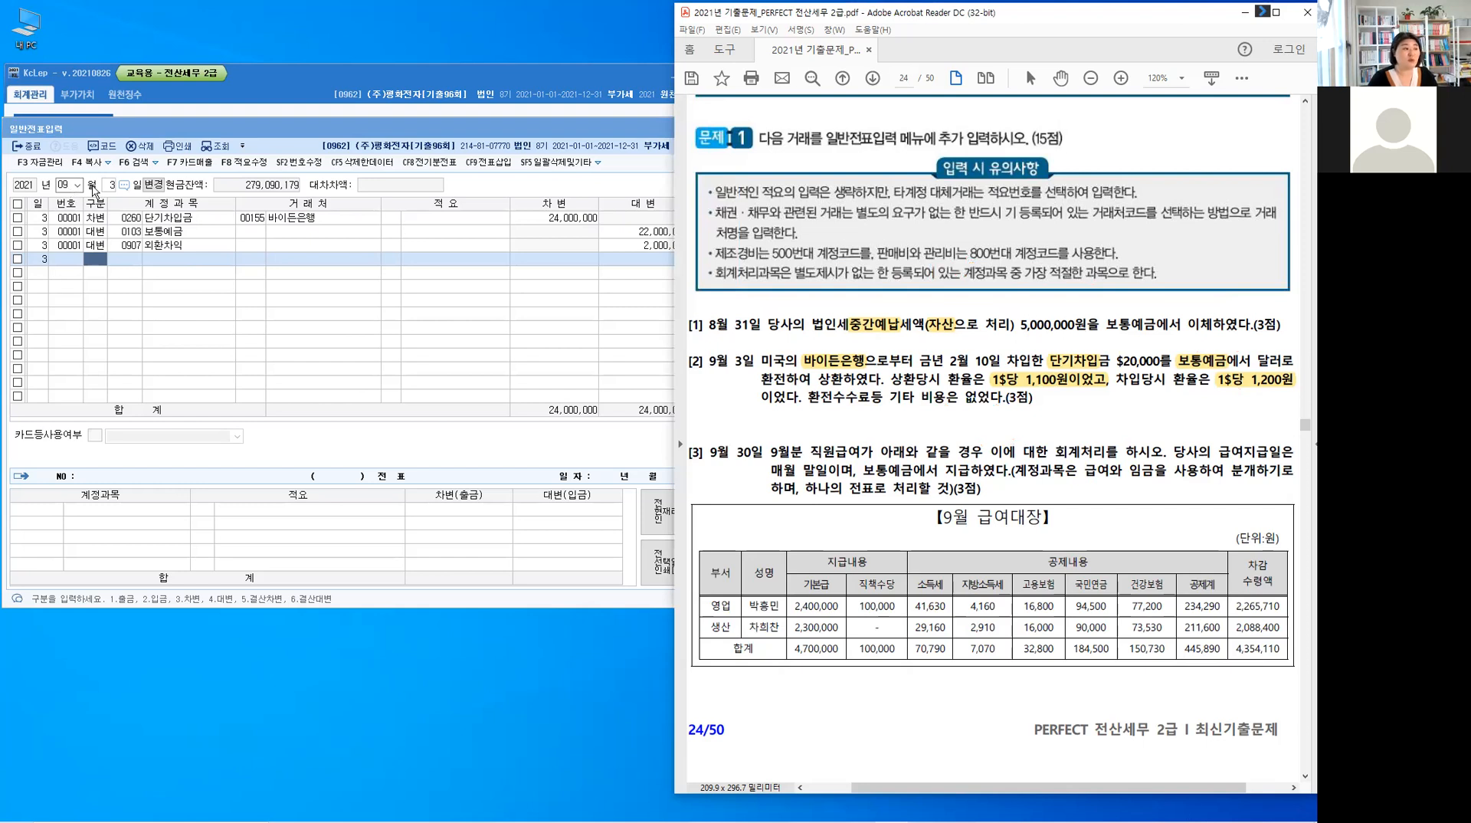
pyautogui.click(109, 186)
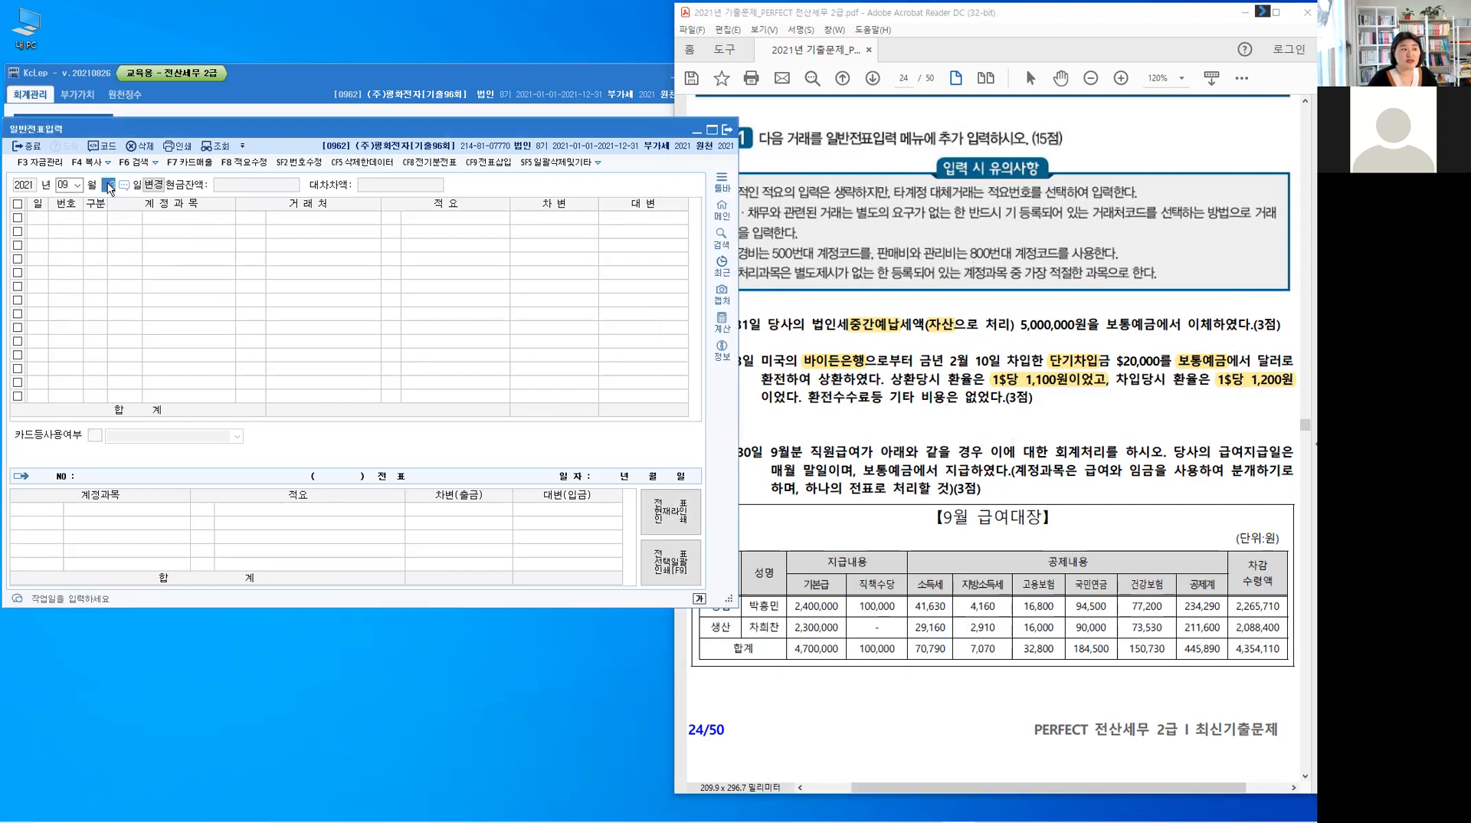
pyautogui.write('30')
pyautogui.press('Return')
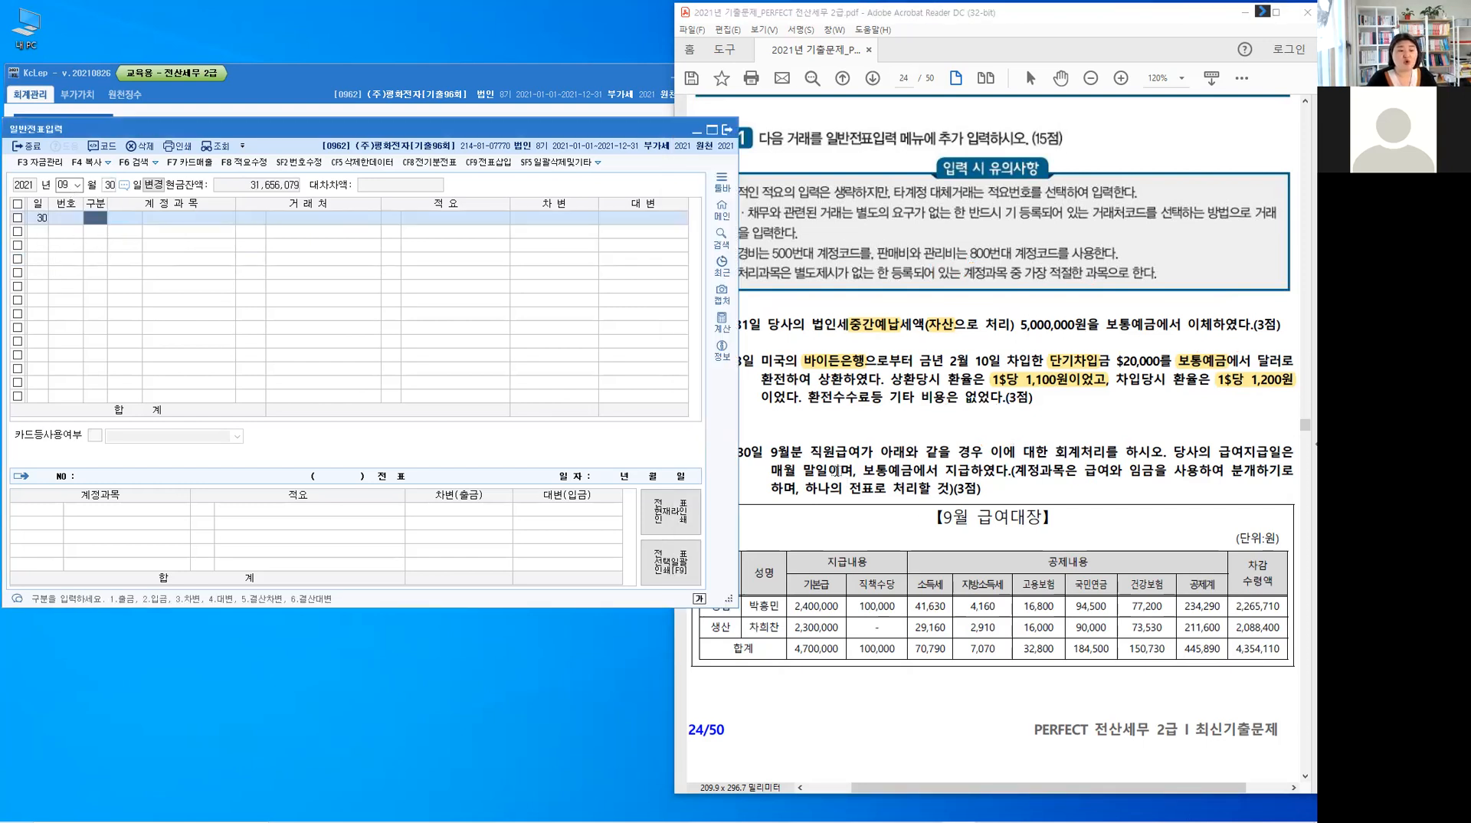
# - Highlight 보통예금, 급여 and 임금 in transaction [3] of the exam PDF
pyautogui.click(966, 536)
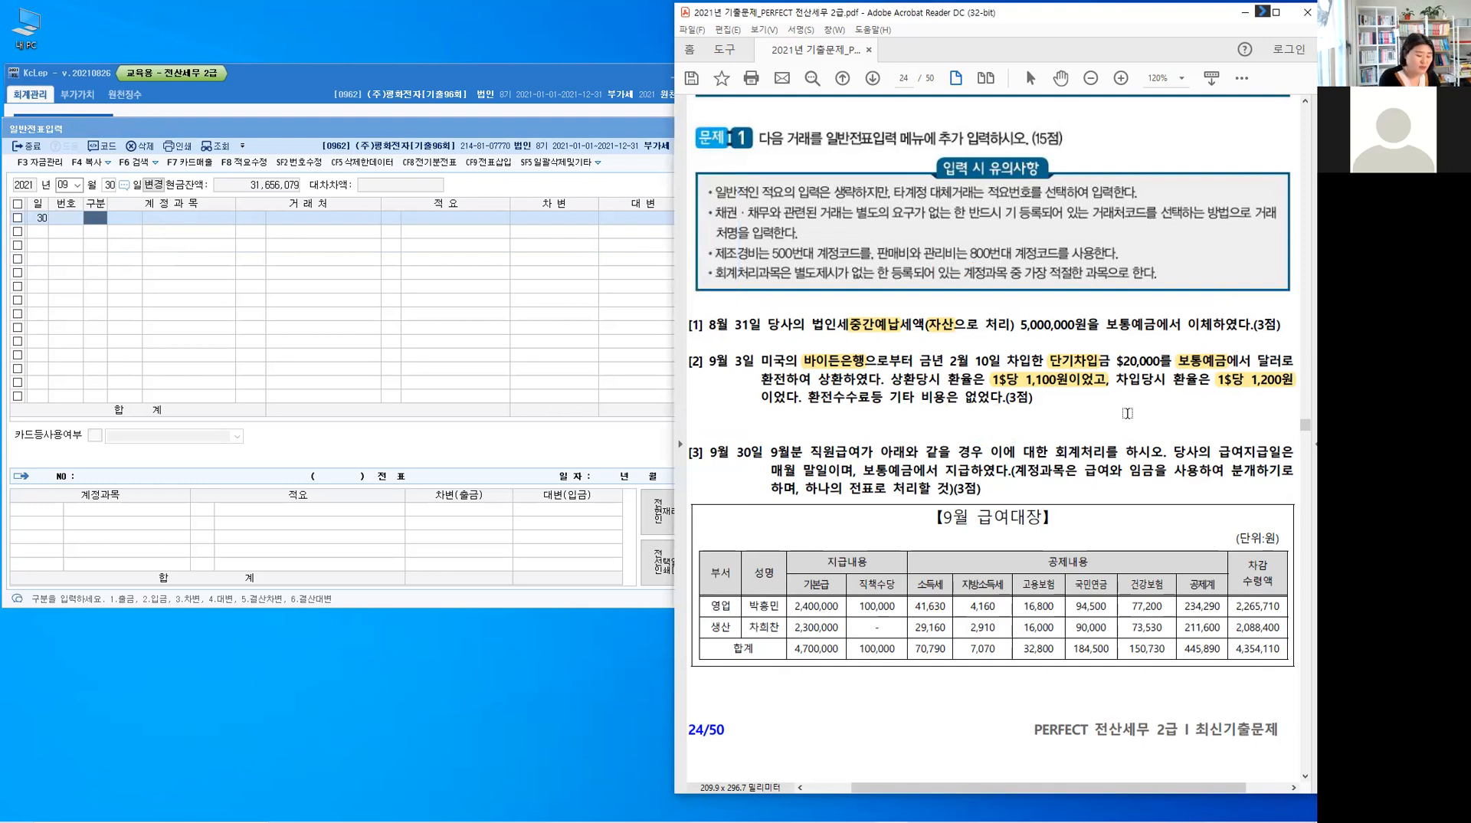
pyautogui.press('alt')
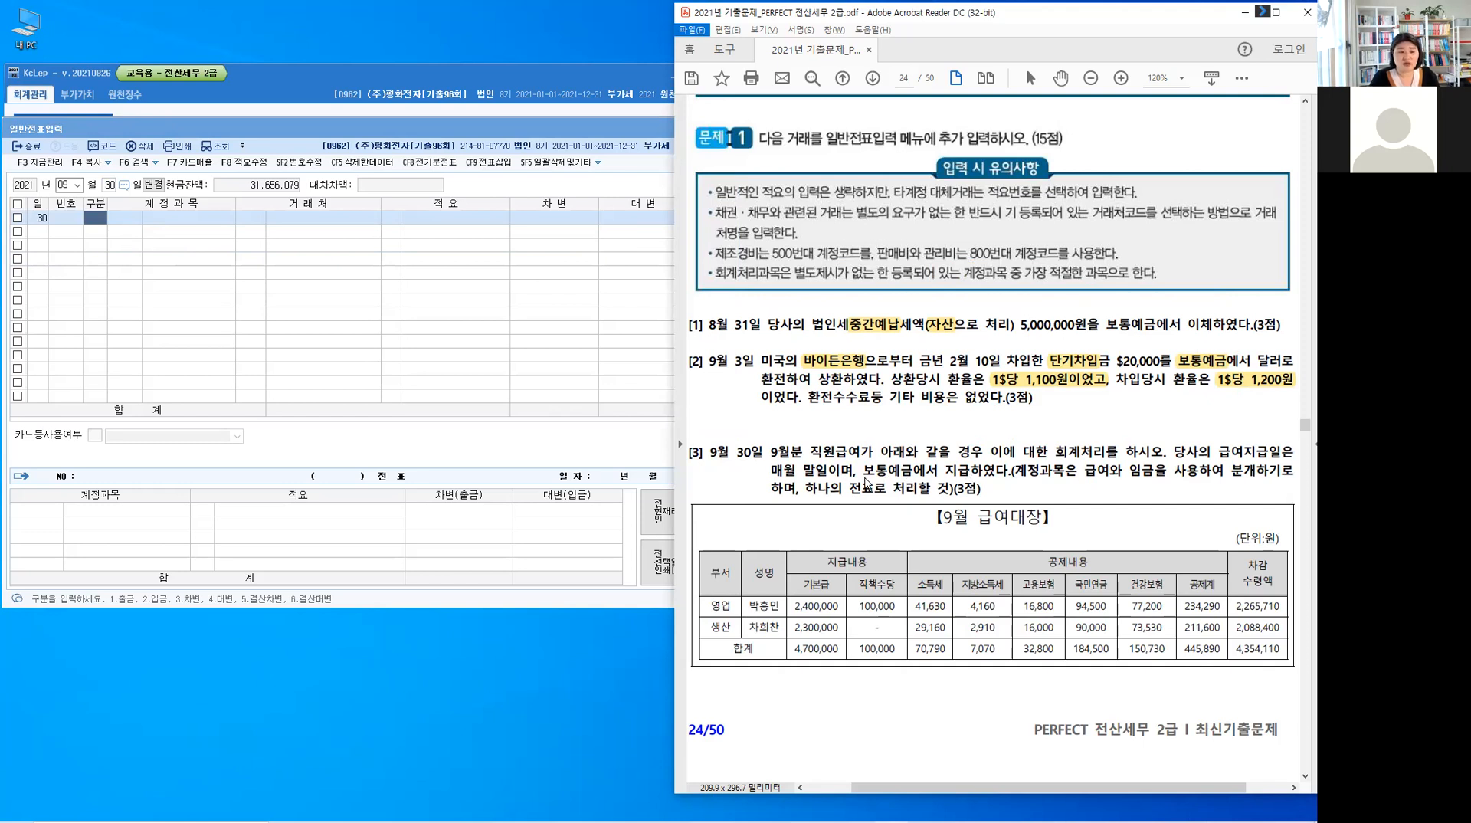
pyautogui.moveTo(863, 470); pyautogui.dragTo(917, 473)
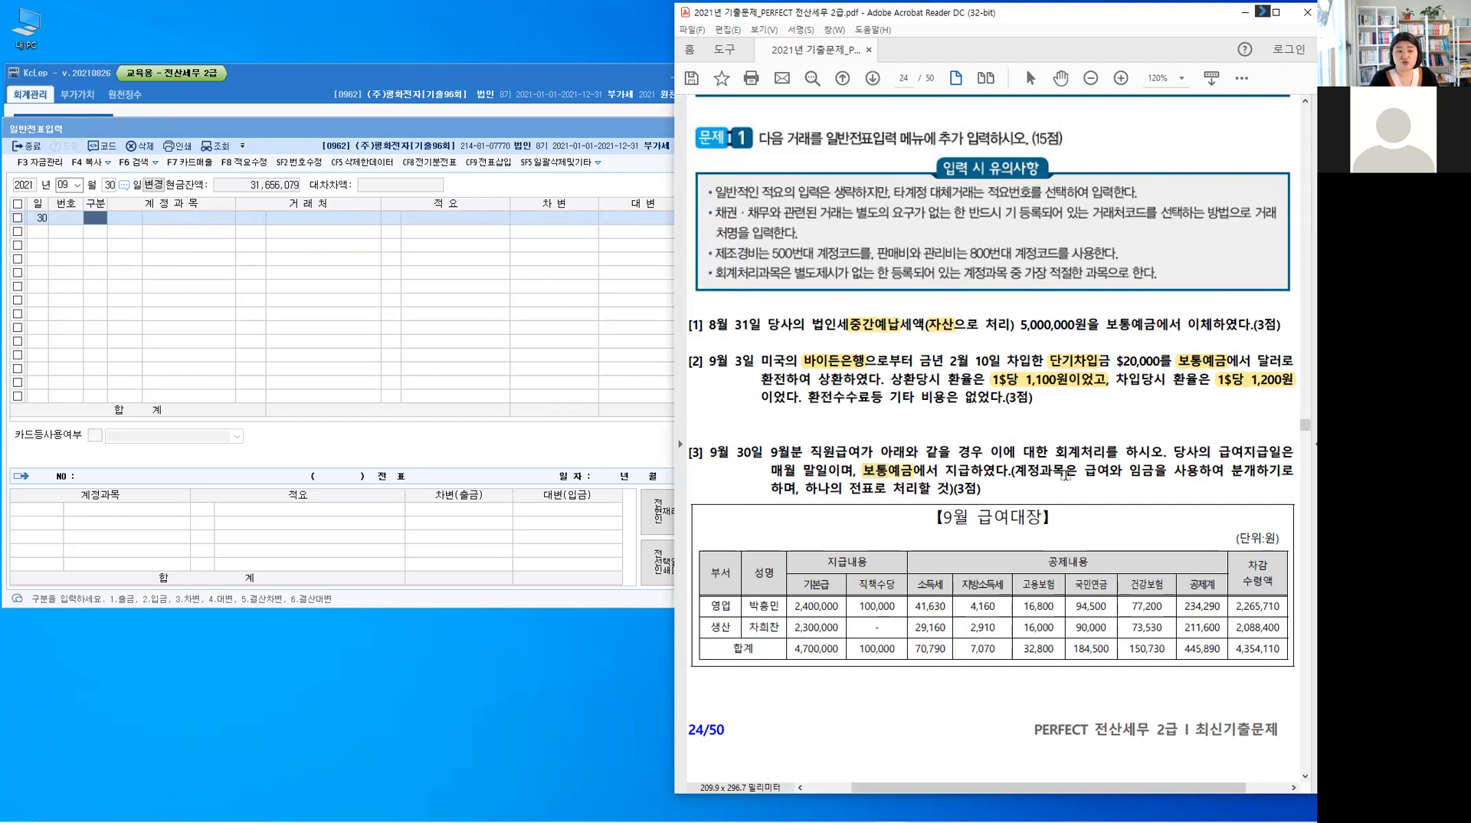
pyautogui.moveTo(1084, 472); pyautogui.dragTo(1138, 486)
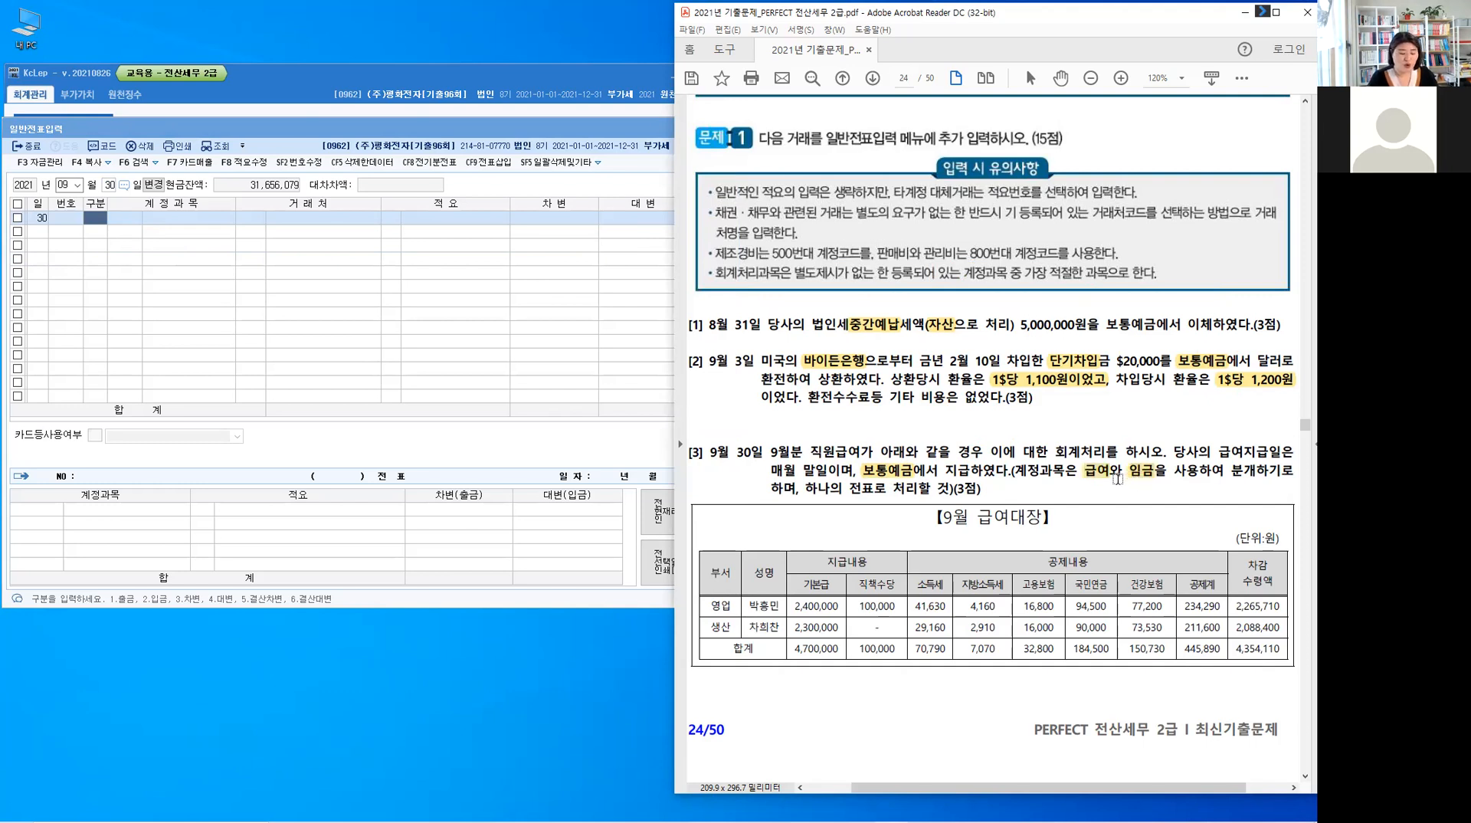
# - Bracket 급여 and 임금 in transaction [3] of the exam PDF and annotate them in red as 차변
pyautogui.hotkey('ctrl', '2')
pyautogui.moveTo(1098, 457); pyautogui.dragTo(1134, 457)
pyautogui.moveTo(1108, 404); pyautogui.dragTo(1115, 407)
pyautogui.moveTo(1104, 416); pyautogui.dragTo(1124, 426)
pyautogui.moveTo(1129, 404); pyautogui.dragTo(1137, 412)
pyautogui.moveTo(1141, 402); pyautogui.dragTo(1141, 417)
pyautogui.moveTo(1134, 414); pyautogui.dragTo(1146, 425)
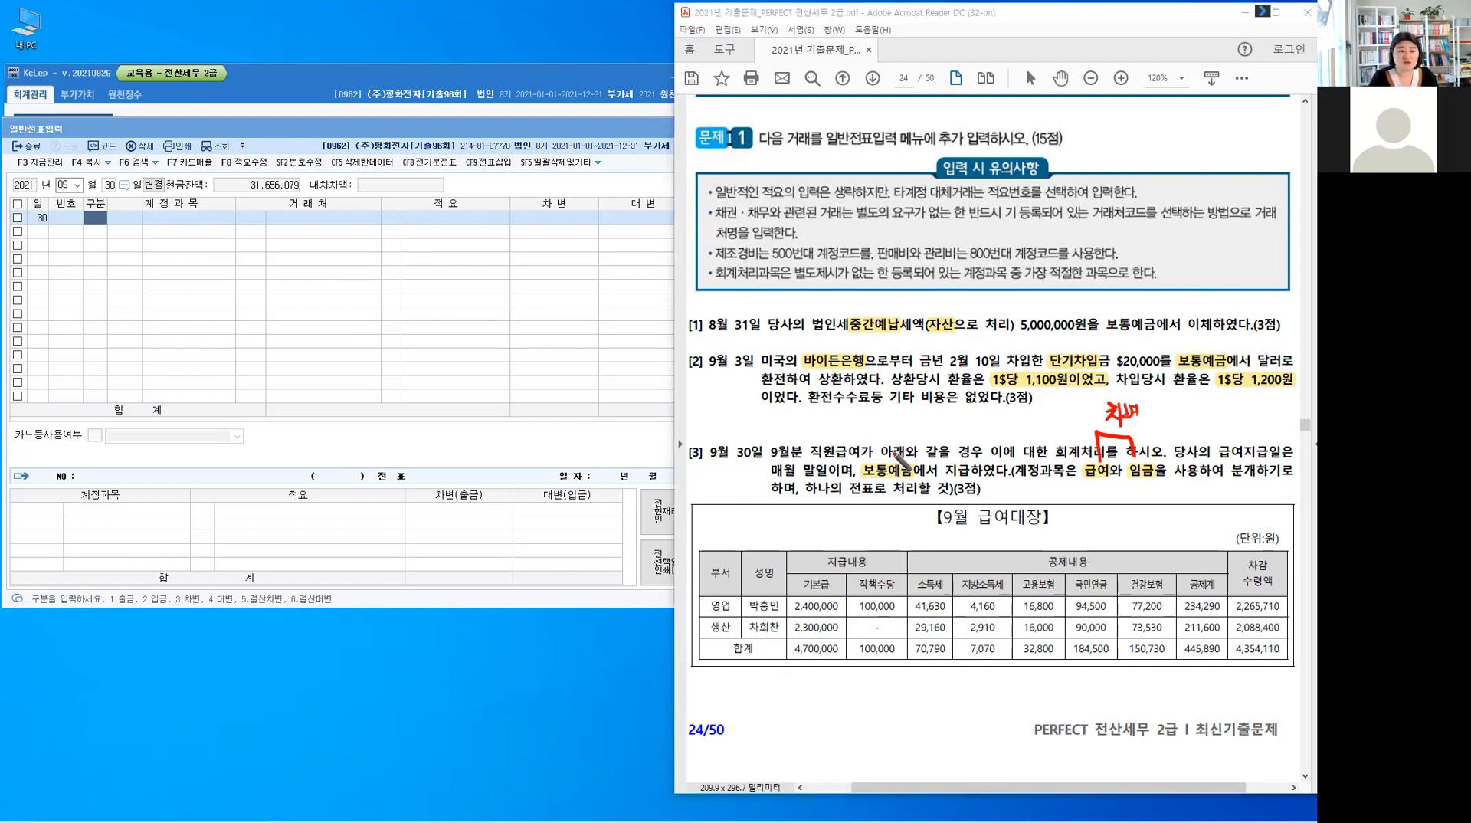
# - Mark 보통예금 in transaction [3] of the exam PDF with a handwritten red 대변 note
pyautogui.moveTo(910, 425); pyautogui.dragTo(891, 460)
pyautogui.moveTo(917, 423); pyautogui.dragTo(942, 436)
pyautogui.moveTo(948, 421); pyautogui.dragTo(949, 433)
pyautogui.moveTo(944, 434); pyautogui.dragTo(955, 440)
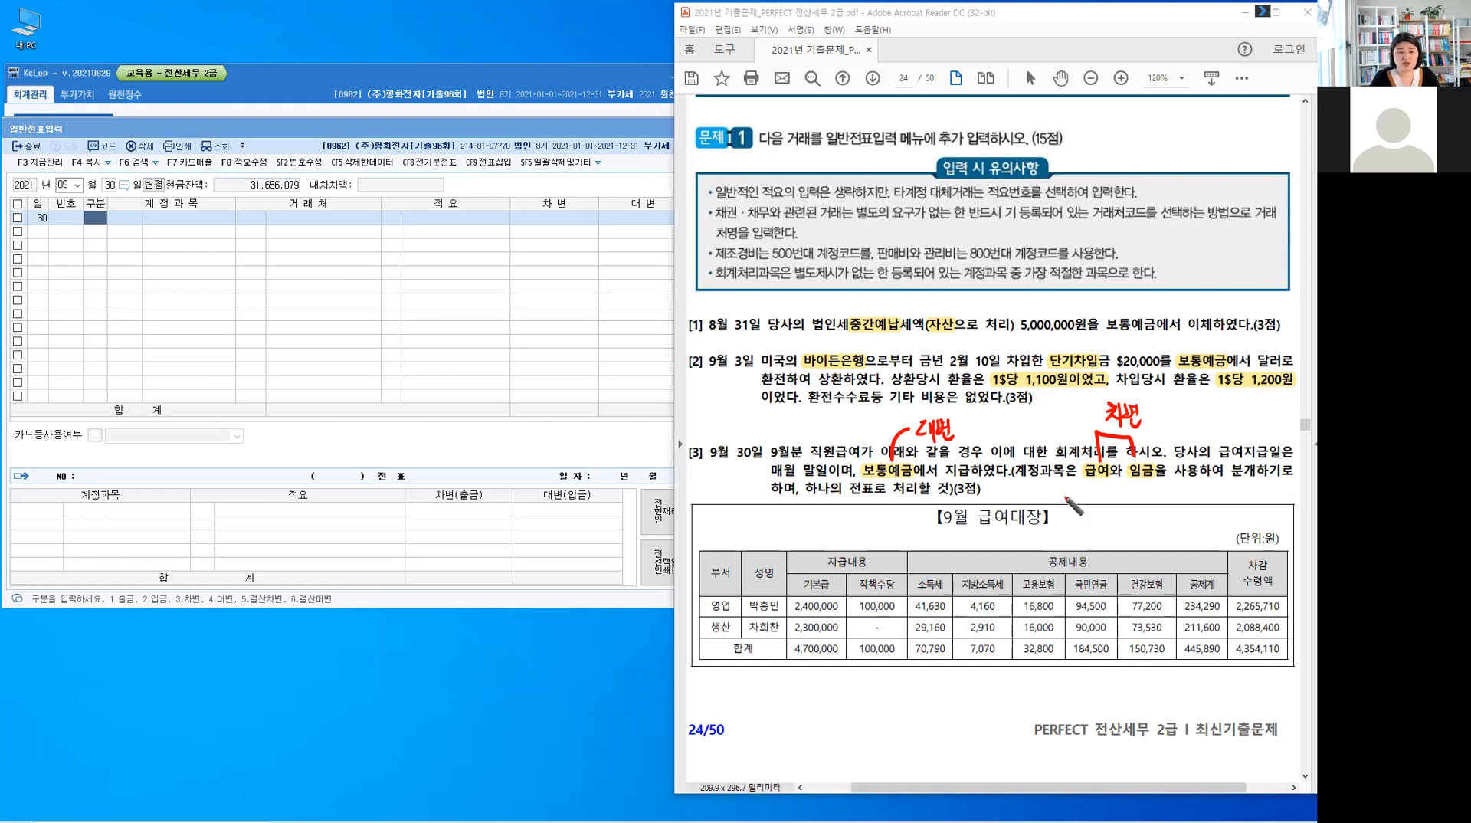
# - Handwrite the amounts 2,500,000 under 급여 and 2,300,000 under 임금 in transaction [3]
pyautogui.moveTo(1052, 503); pyautogui.dragTo(1116, 502)
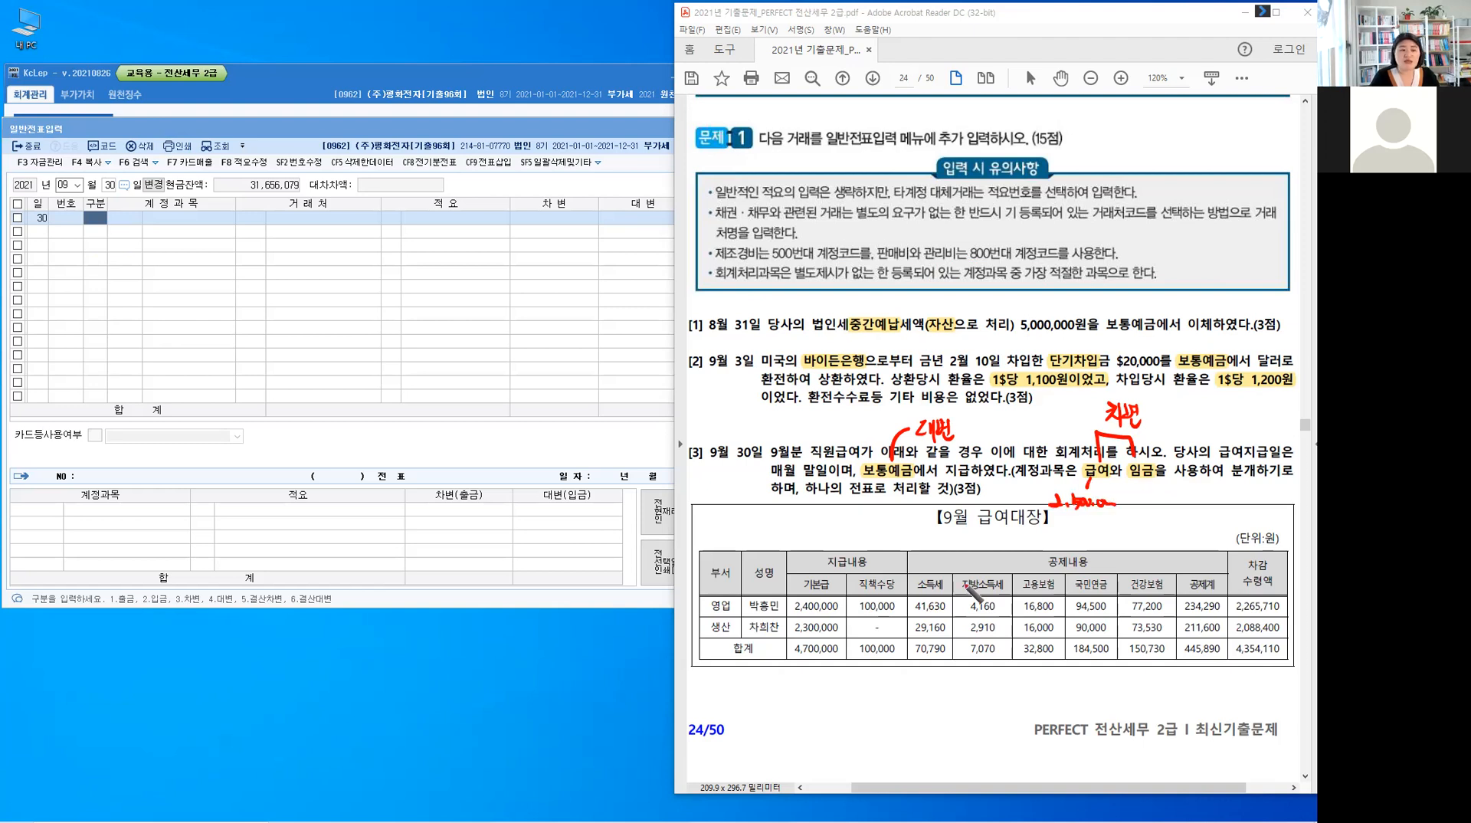
pyautogui.click(779, 631)
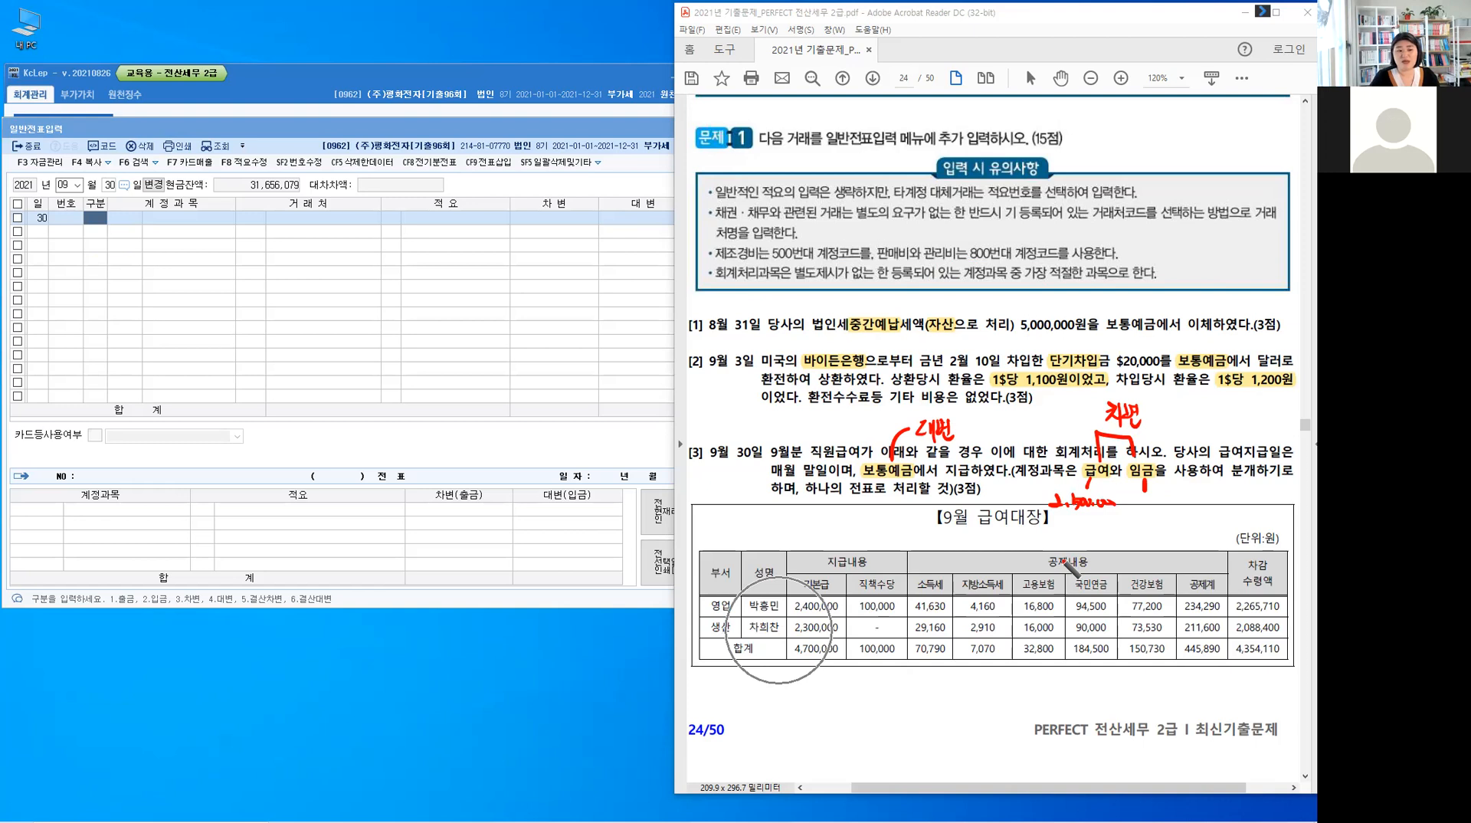
pyautogui.moveTo(1135, 499); pyautogui.dragTo(1213, 512)
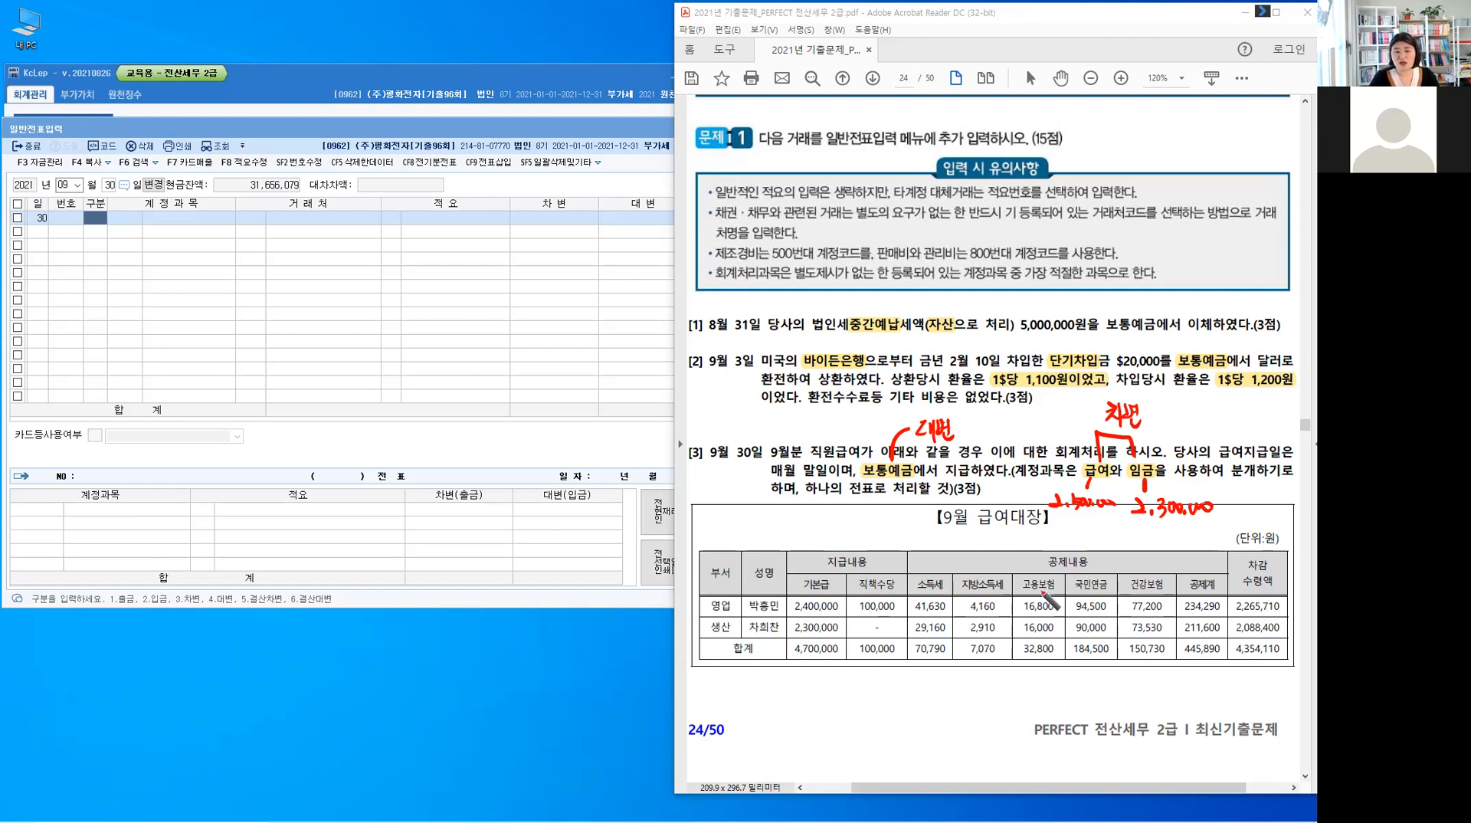
pyautogui.click(1092, 595)
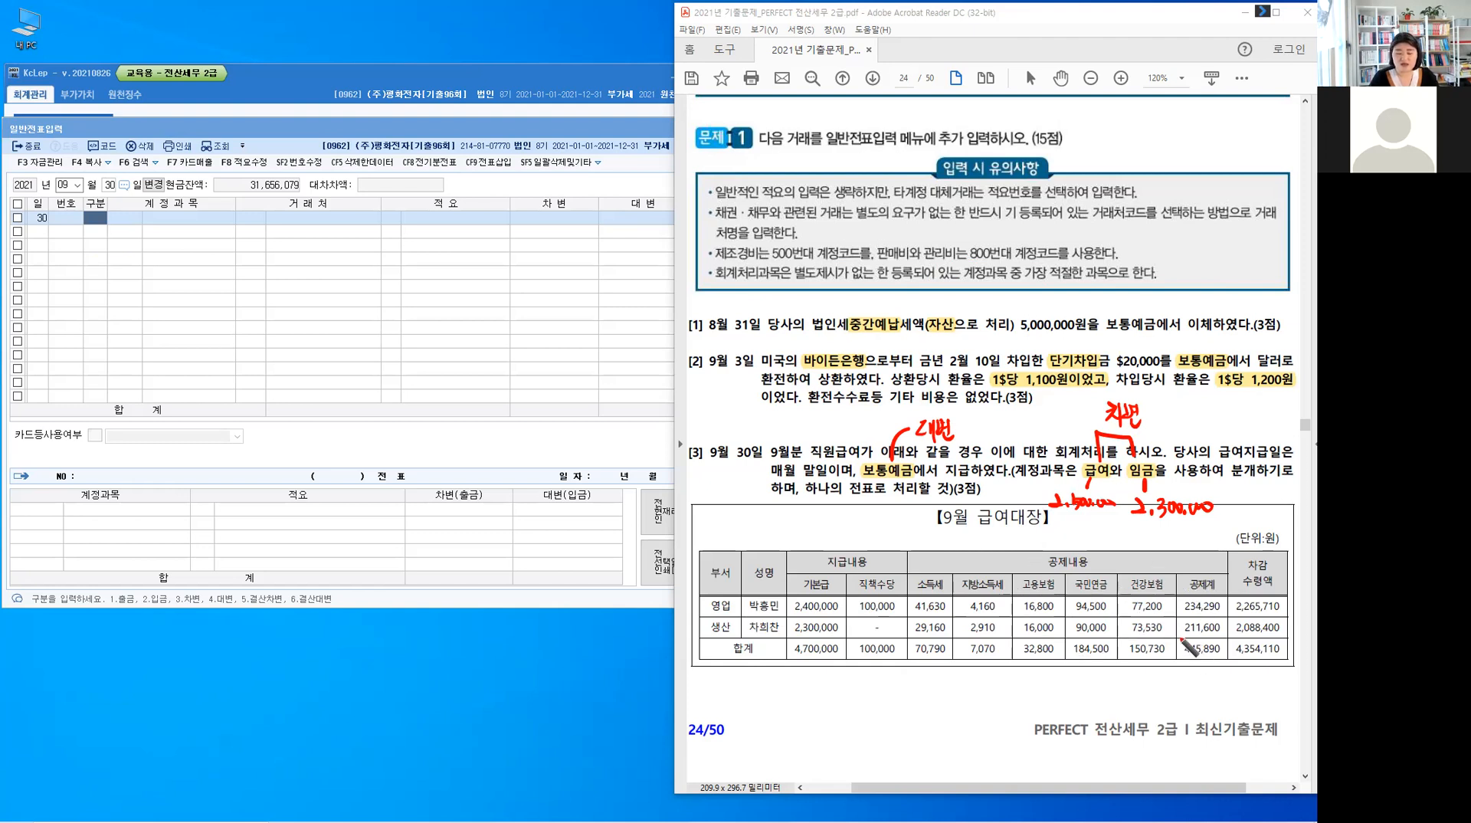
# - Annotate the payroll table's 공제계 total as 예수금 and its 차감수령액 total as 보통예금
pyautogui.moveTo(1181, 637)
pyautogui.mouseDown()
pyautogui.moveTo(1180, 665)
pyautogui.moveTo(1225, 663)
pyautogui.moveTo(1176, 681)
pyautogui.mouseUp()
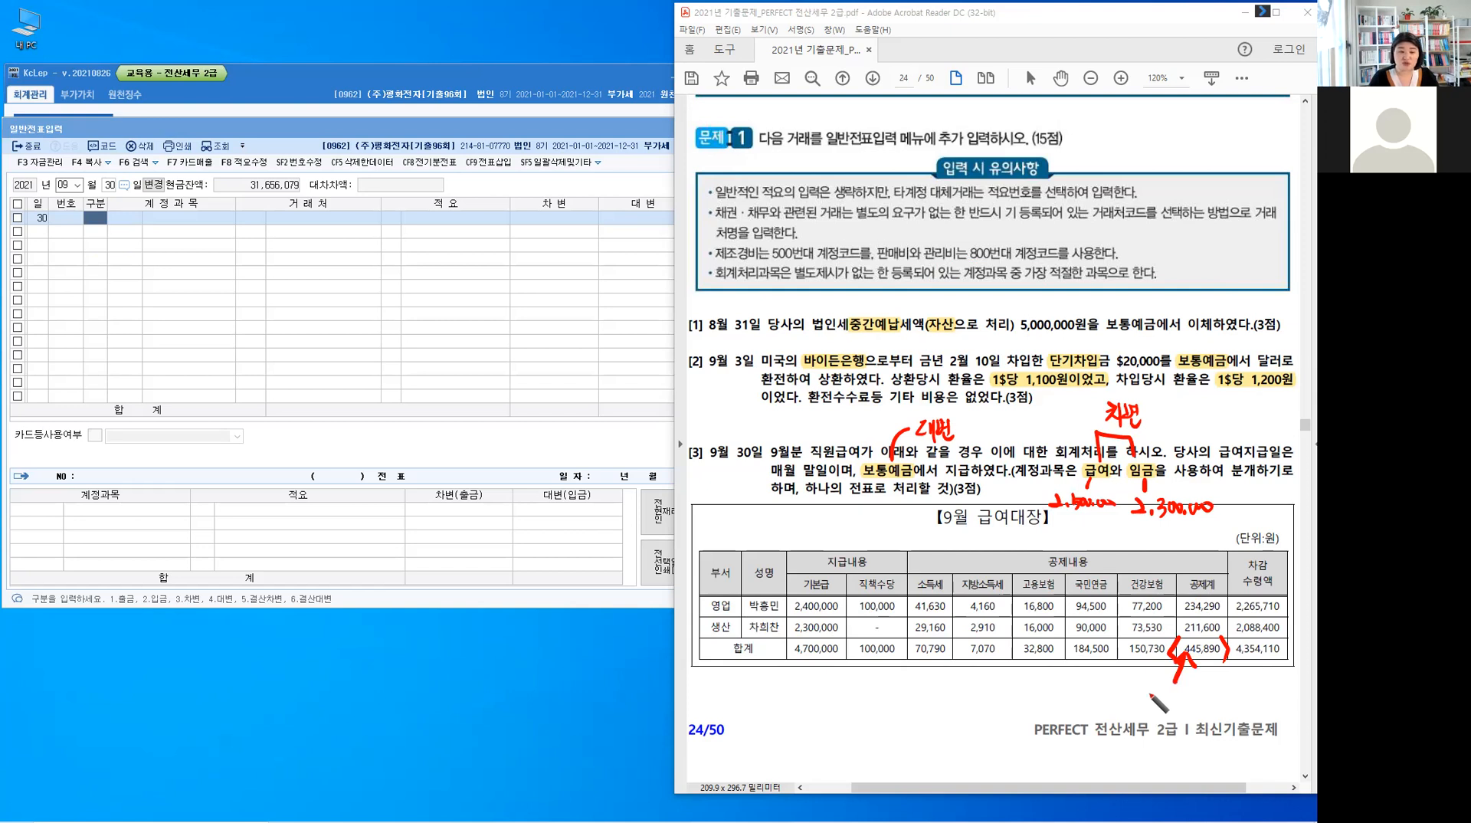
pyautogui.moveTo(1154, 694)
pyautogui.mouseDown()
pyautogui.moveTo(1211, 709)
pyautogui.moveTo(1204, 724)
pyautogui.mouseUp()
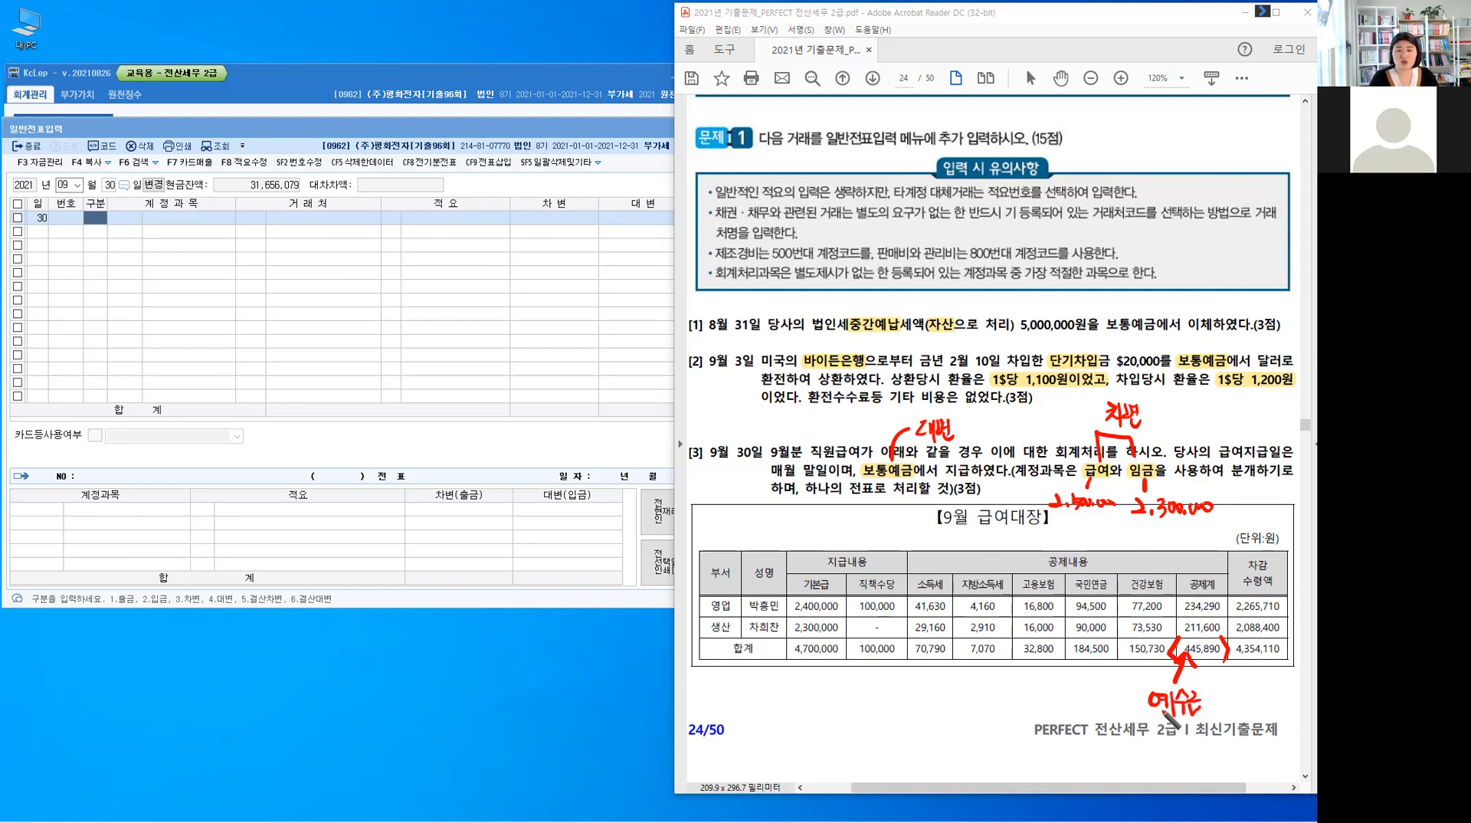
pyautogui.press('ctrl')
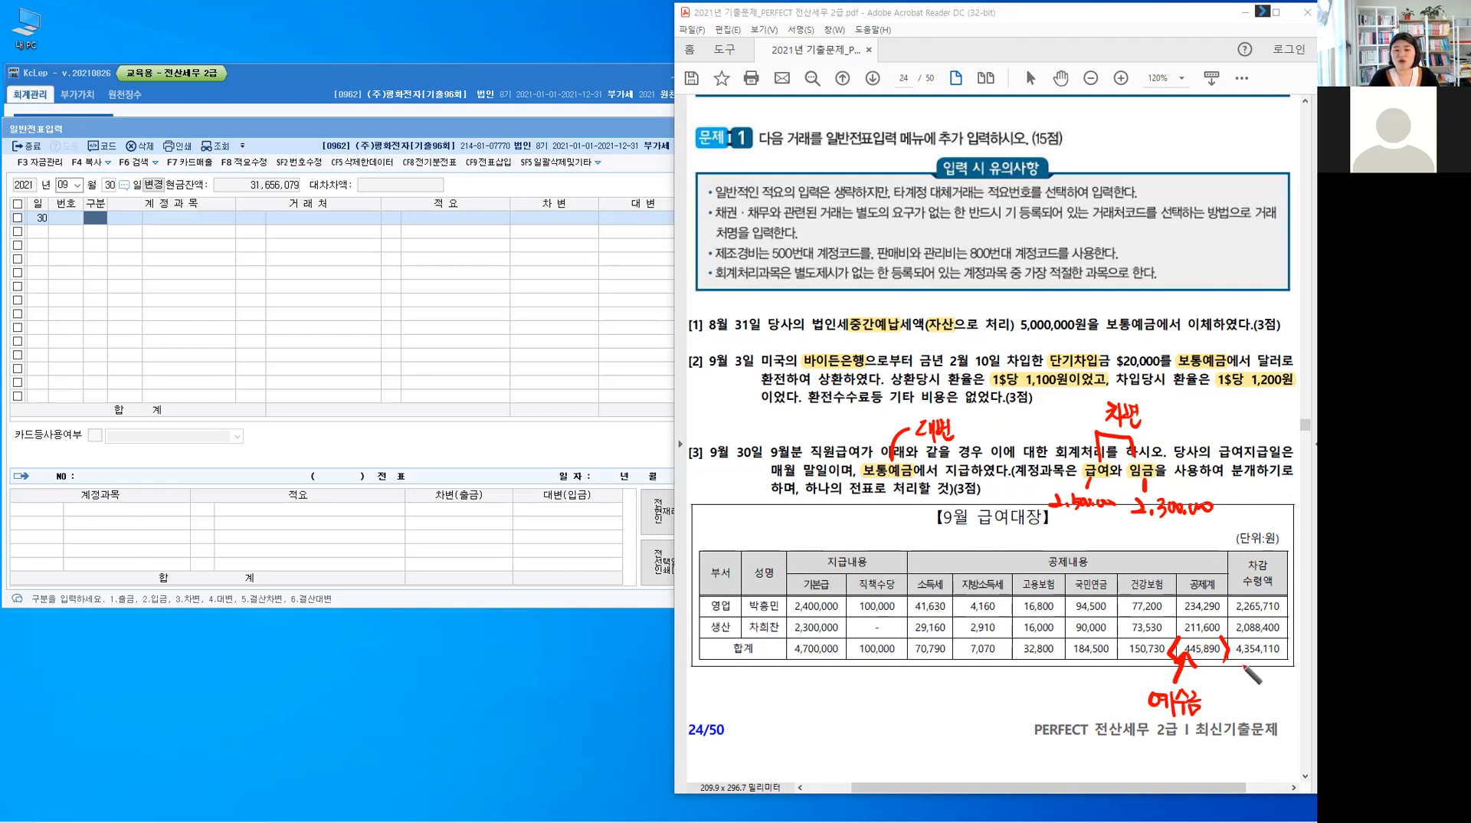
pyautogui.moveTo(1236, 662)
pyautogui.mouseDown()
pyautogui.moveTo(1288, 661)
pyautogui.moveTo(1256, 662)
pyautogui.moveTo(1246, 711)
pyautogui.moveTo(1291, 717)
pyautogui.mouseUp()
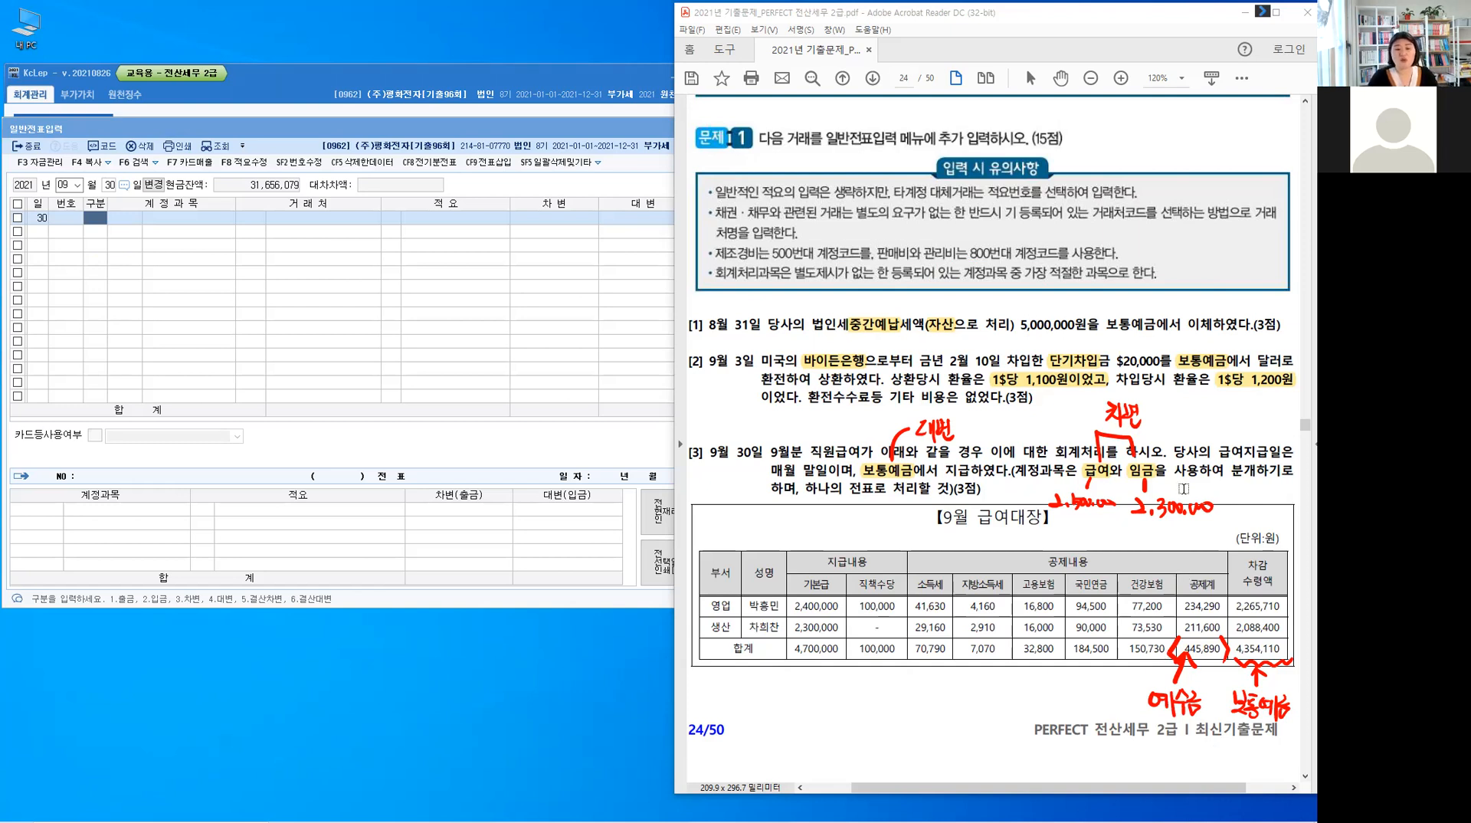
# - Enter a September 30 debit (차변) line for the 판매관리비 account 0801 급여 with an amount of 2,500,000
pyautogui.click(99, 219)
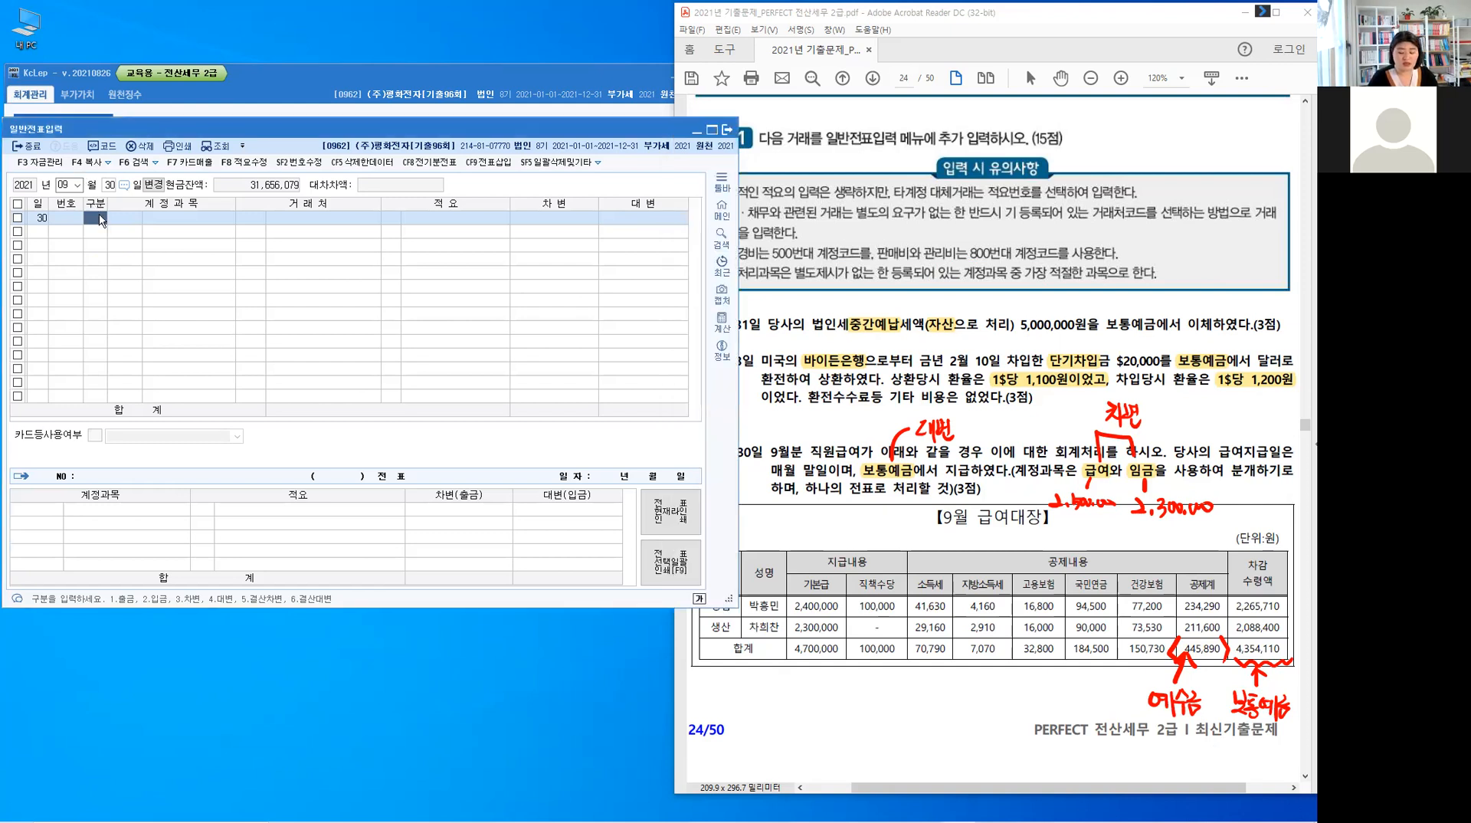
pyautogui.press('3')
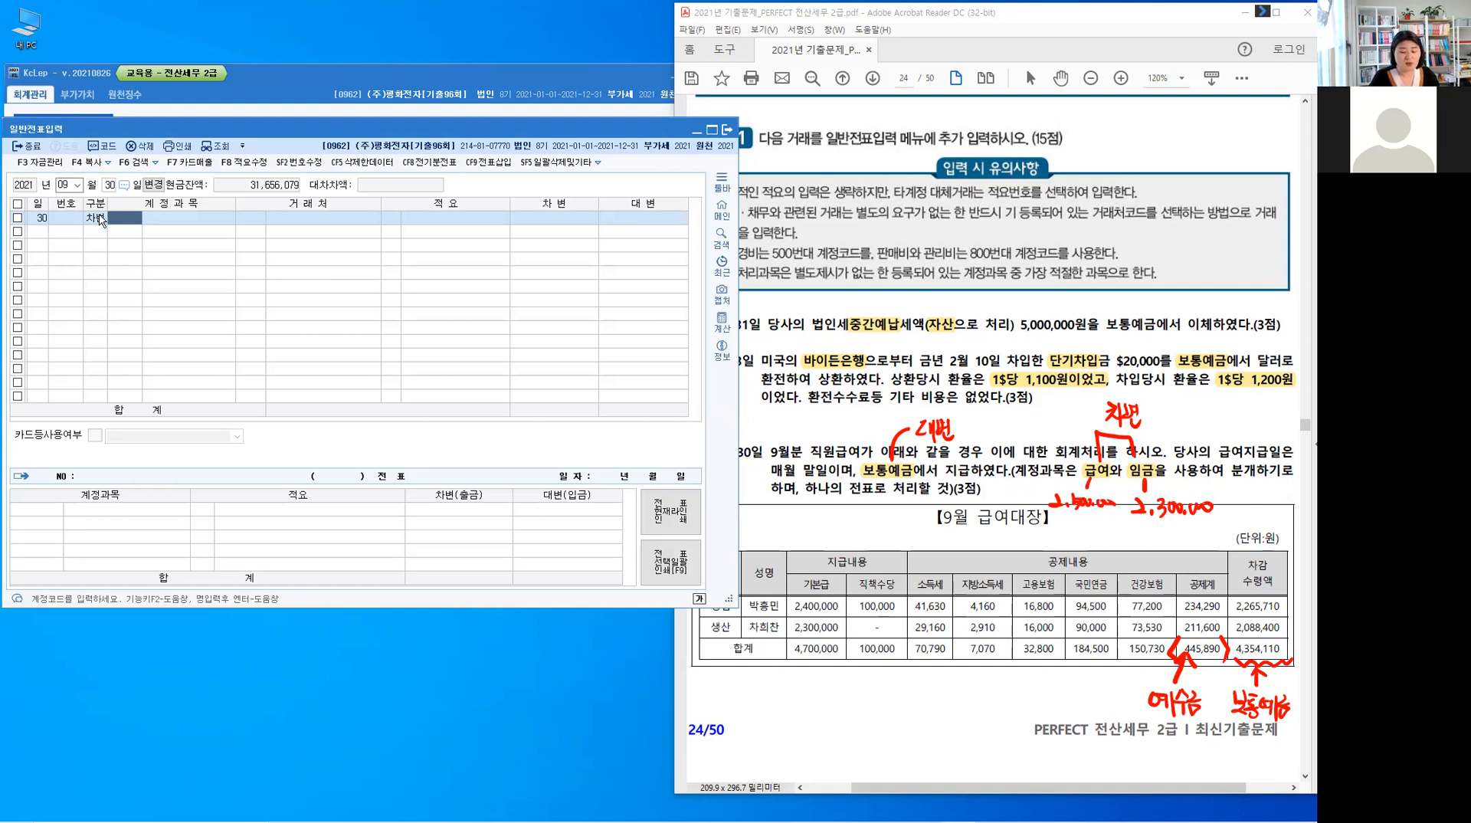
pyautogui.write('급여')
pyautogui.press('Return')
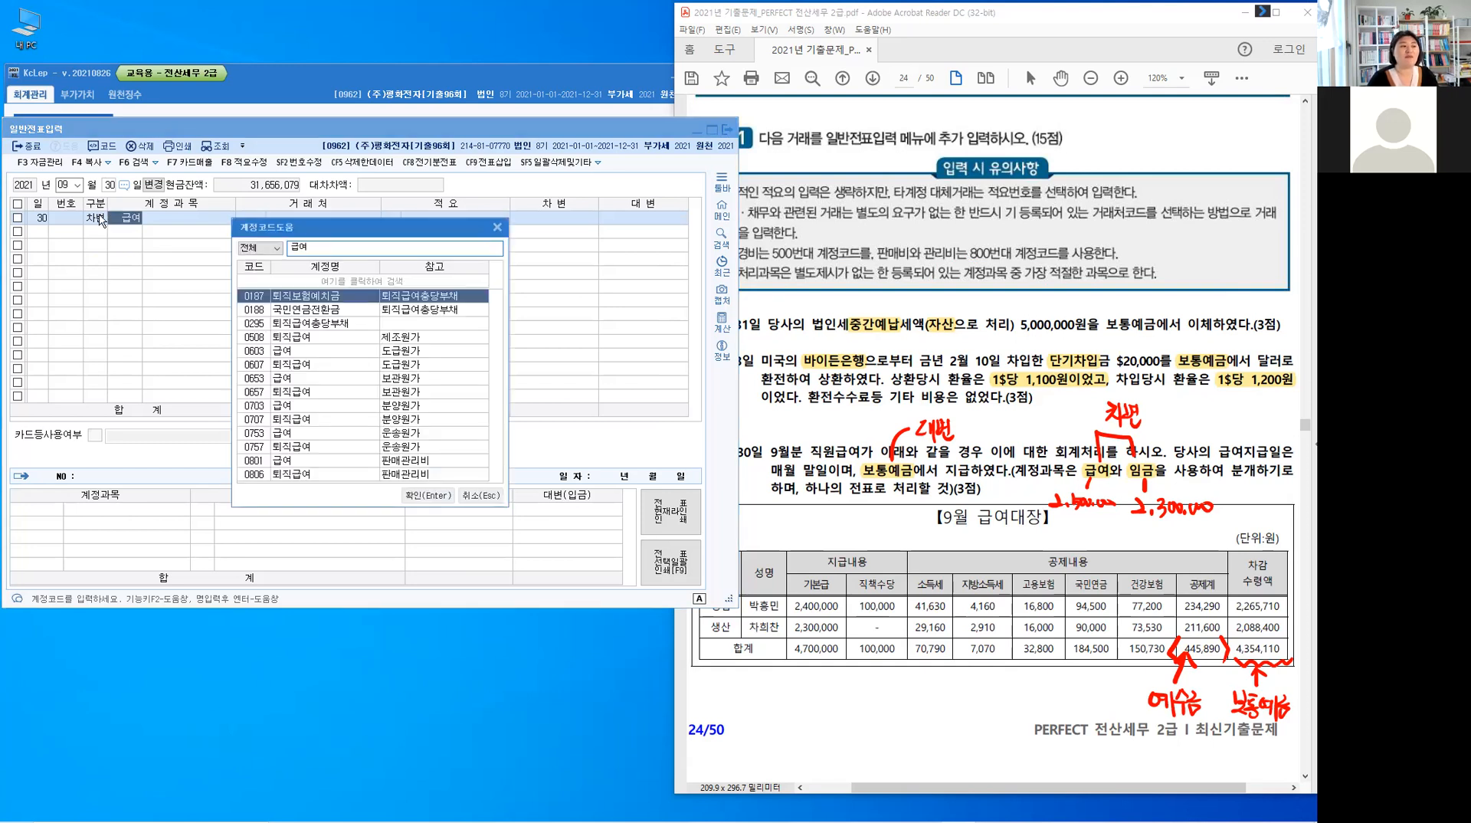
pyautogui.click(313, 465)
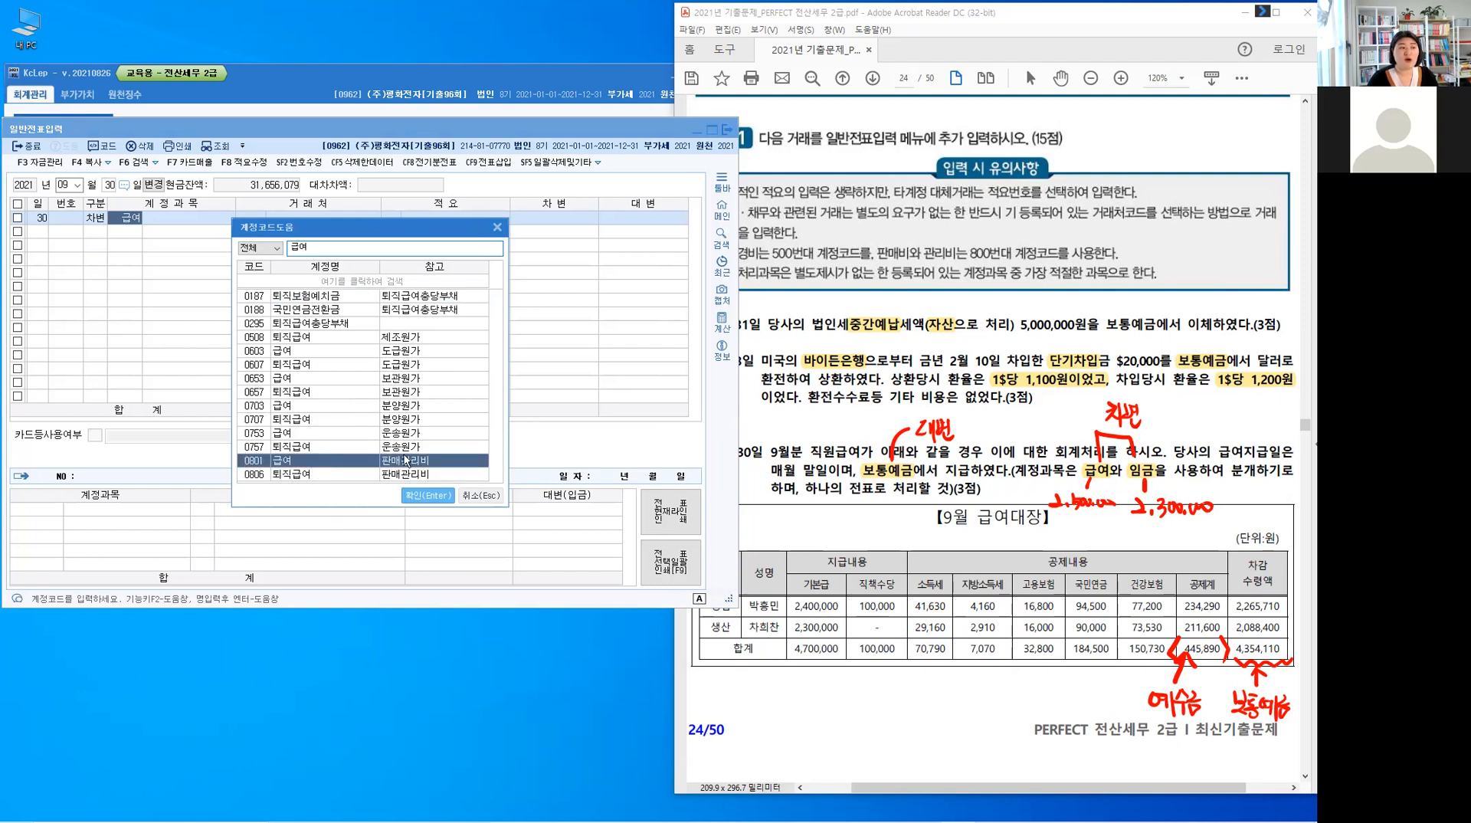
pyautogui.doubleClick(405, 460)
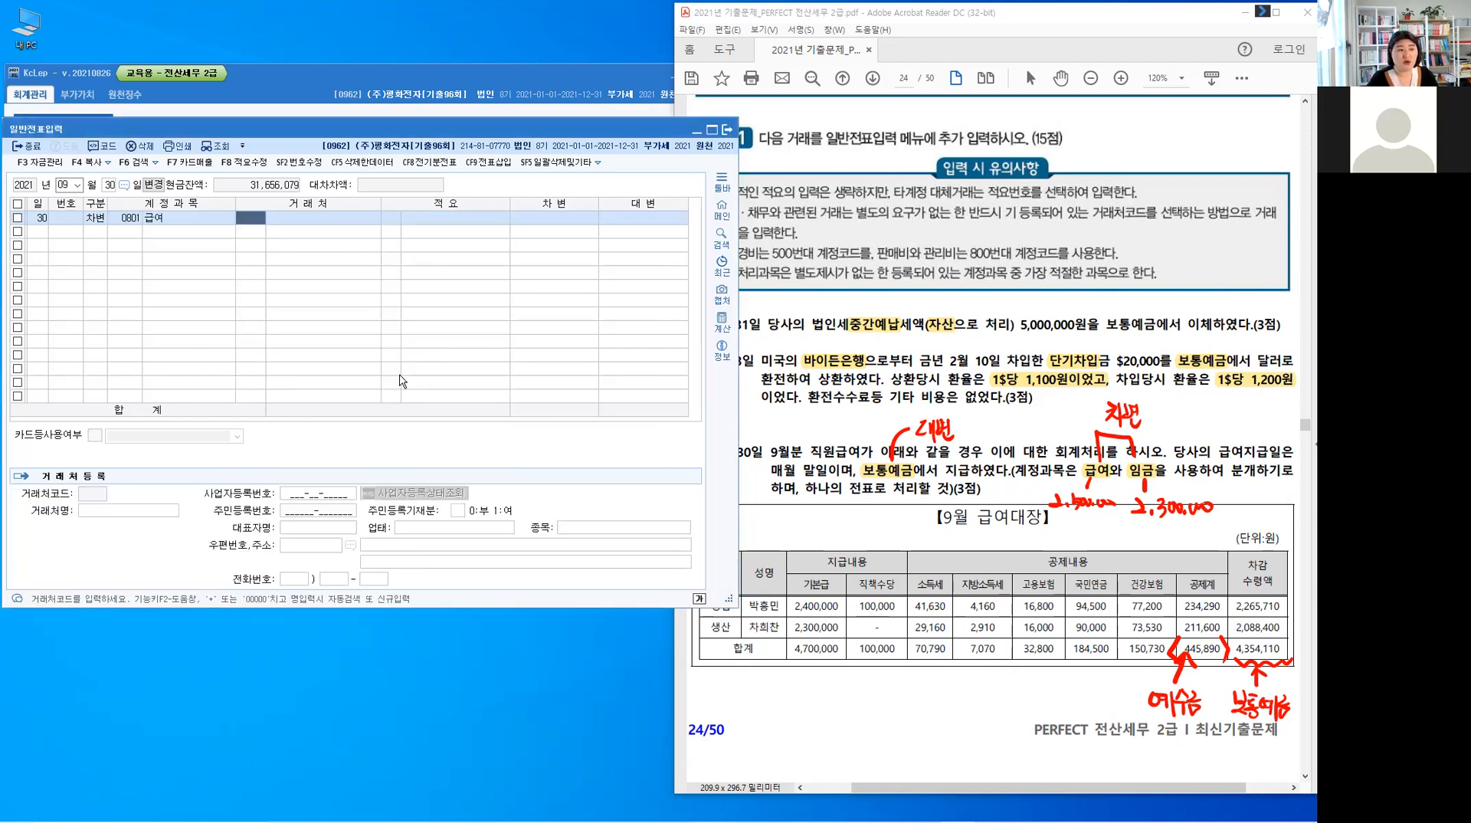
pyautogui.press('Return')
pyautogui.press('Return')
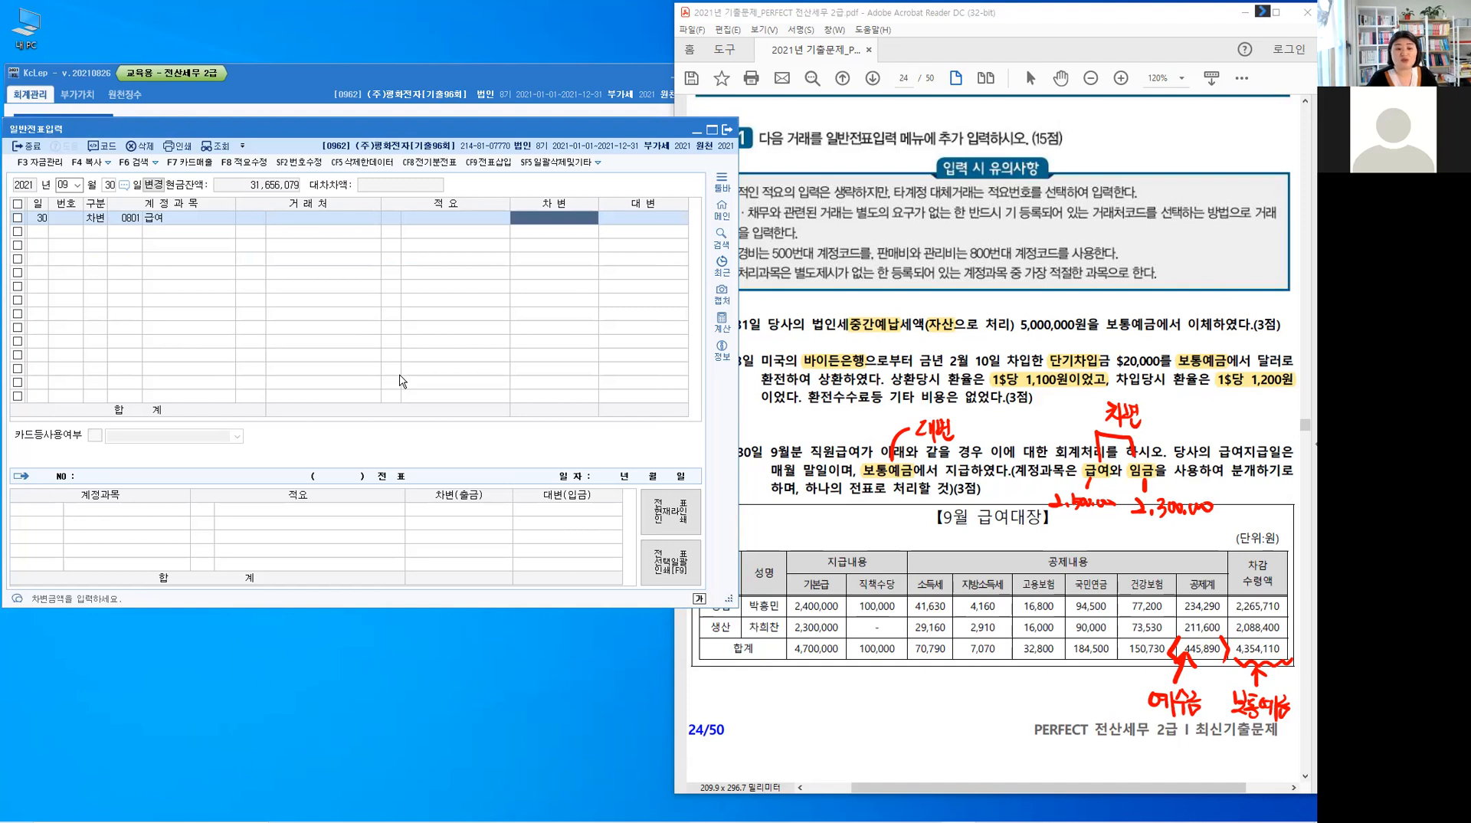
pyautogui.write('2,500,000')
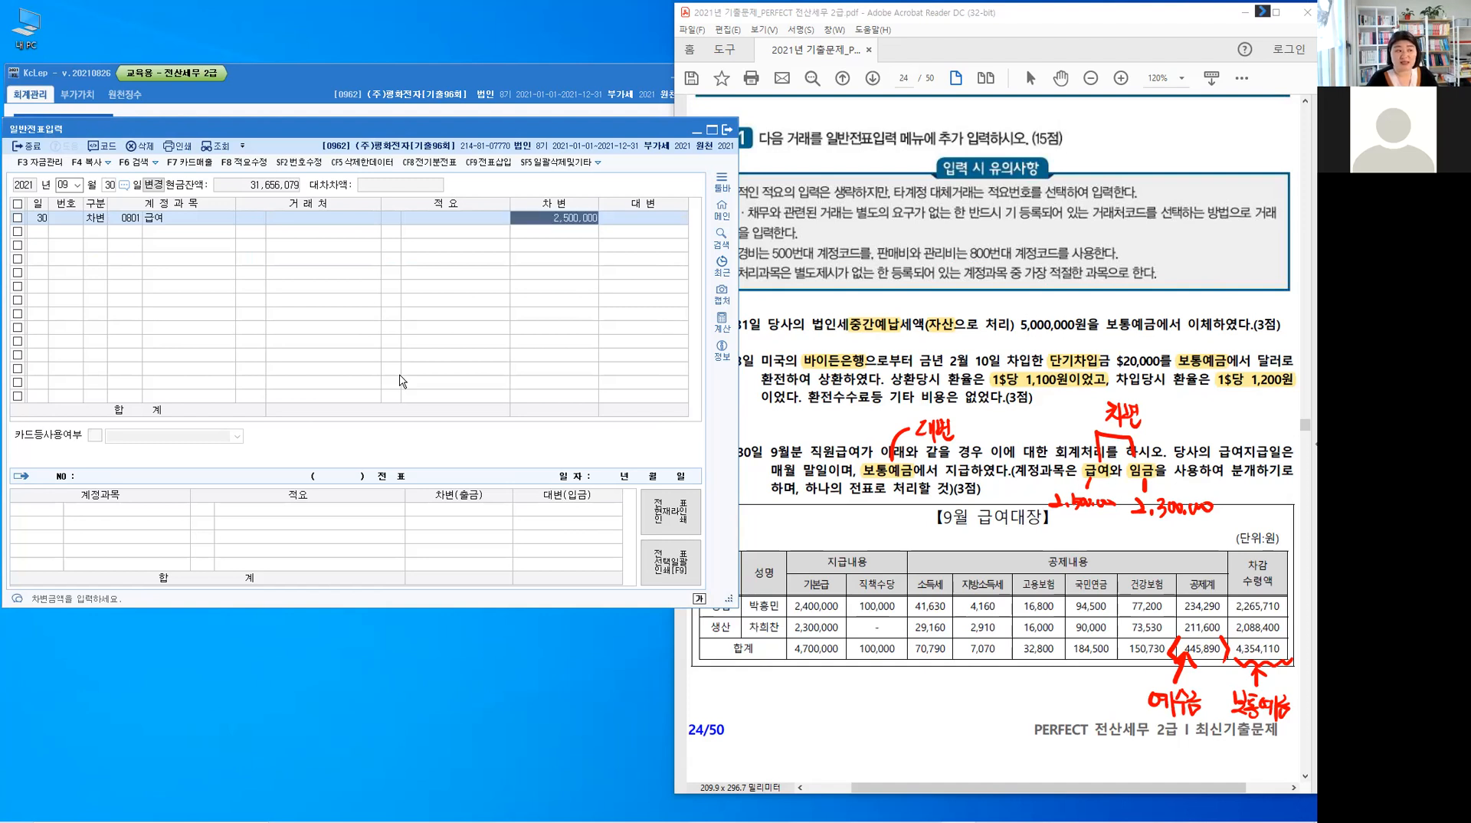
pyautogui.press('Return')
# - Add a debit (차변) line for account 0504 임금 with an amount of 2,300,000
pyautogui.write('3')
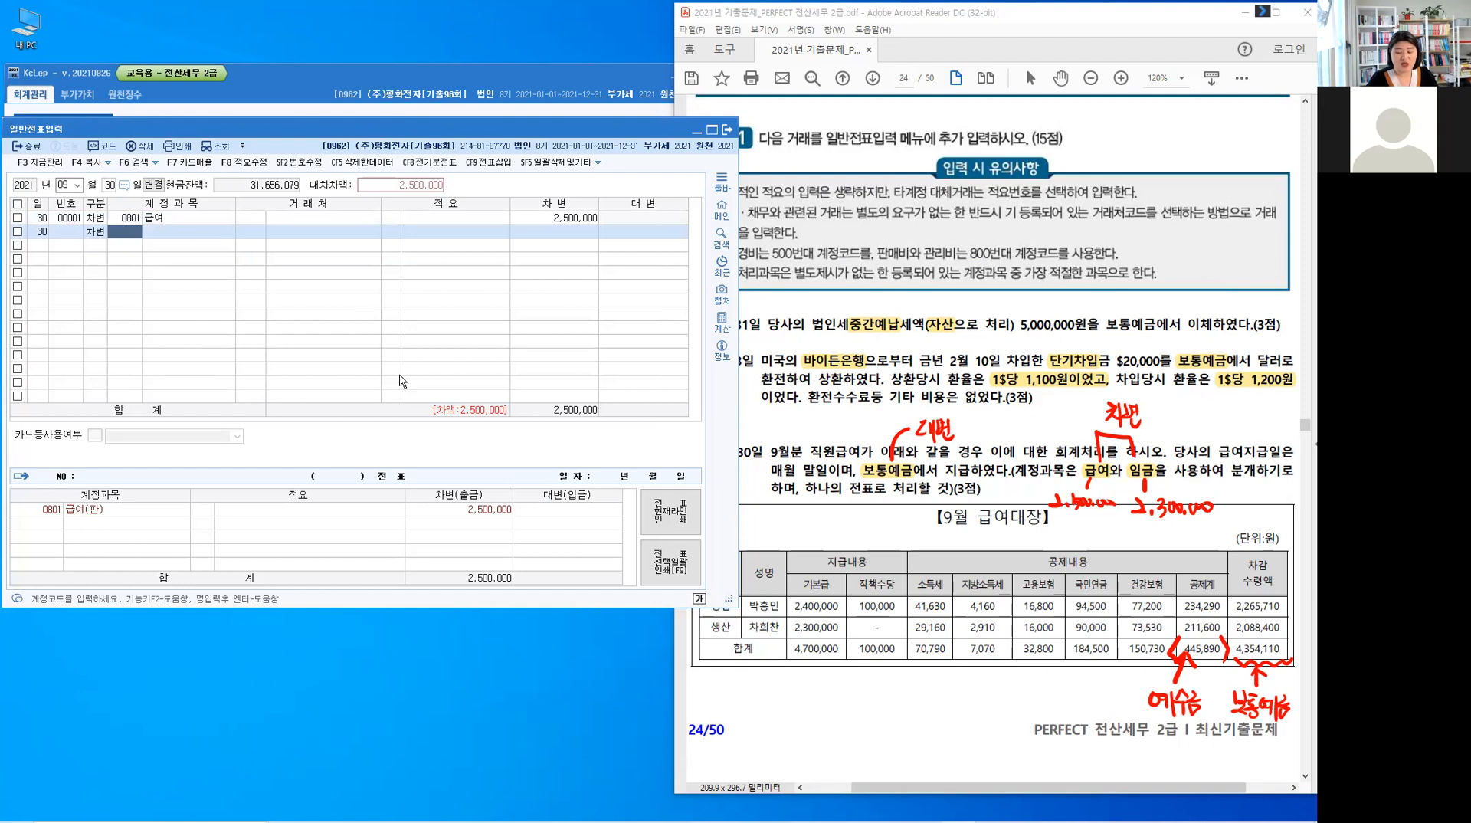
pyautogui.write('50')
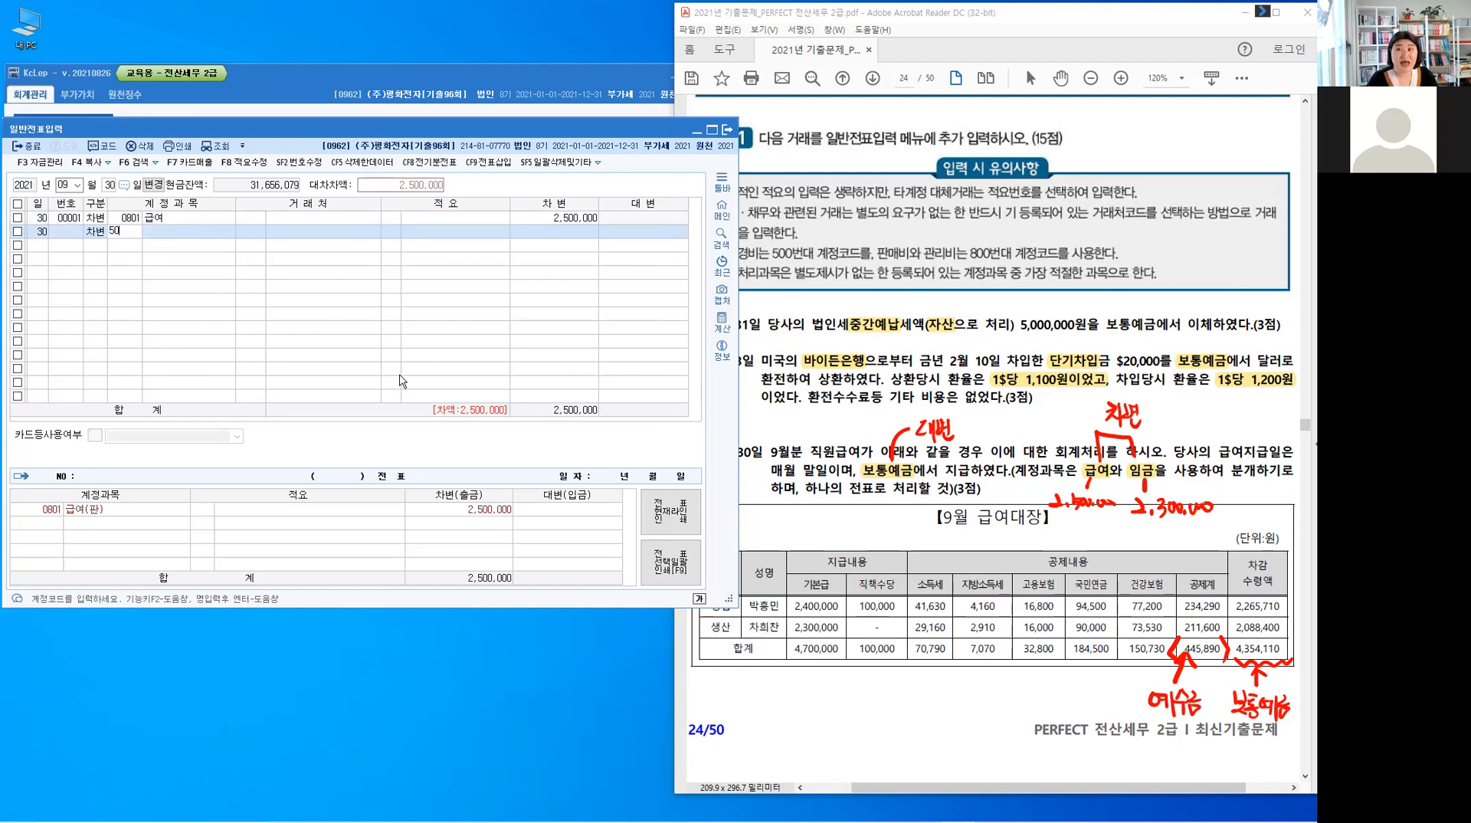
pyautogui.write('4')
pyautogui.press('Return')
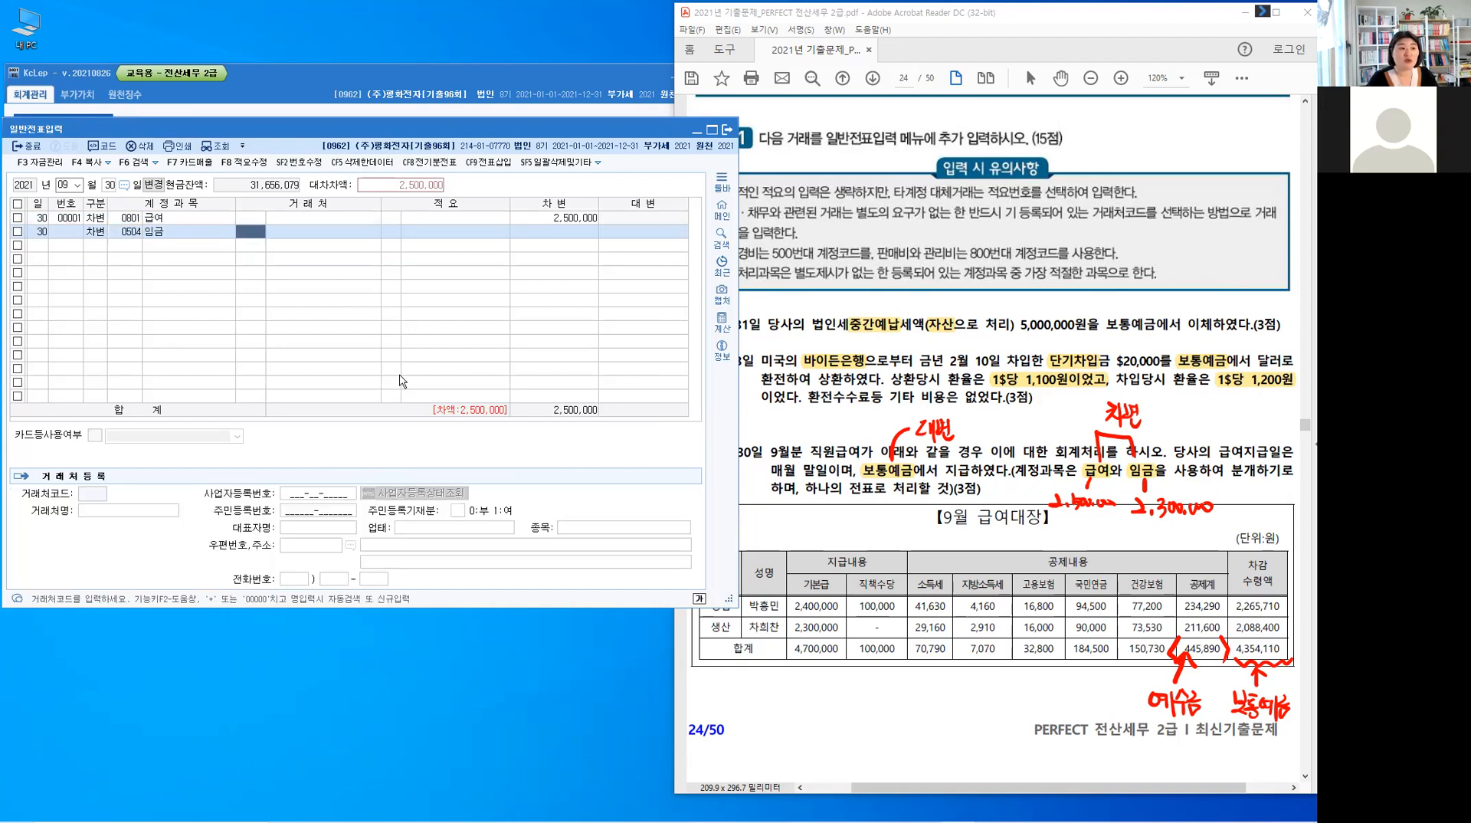
pyautogui.press('Return')
pyautogui.press('Return')
pyautogui.write('2,300,000')
pyautogui.press('Return')
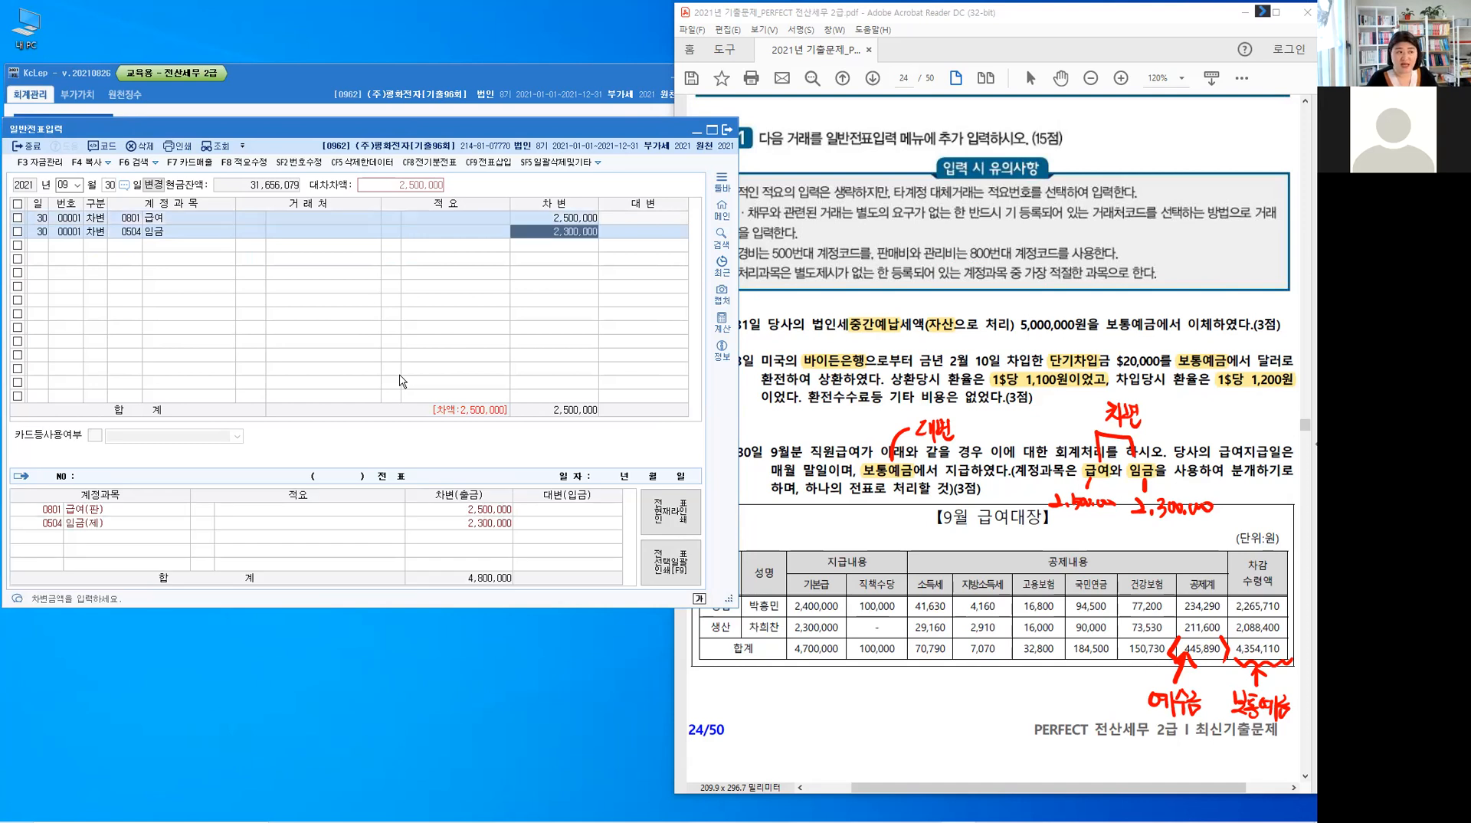
pyautogui.press('Return')
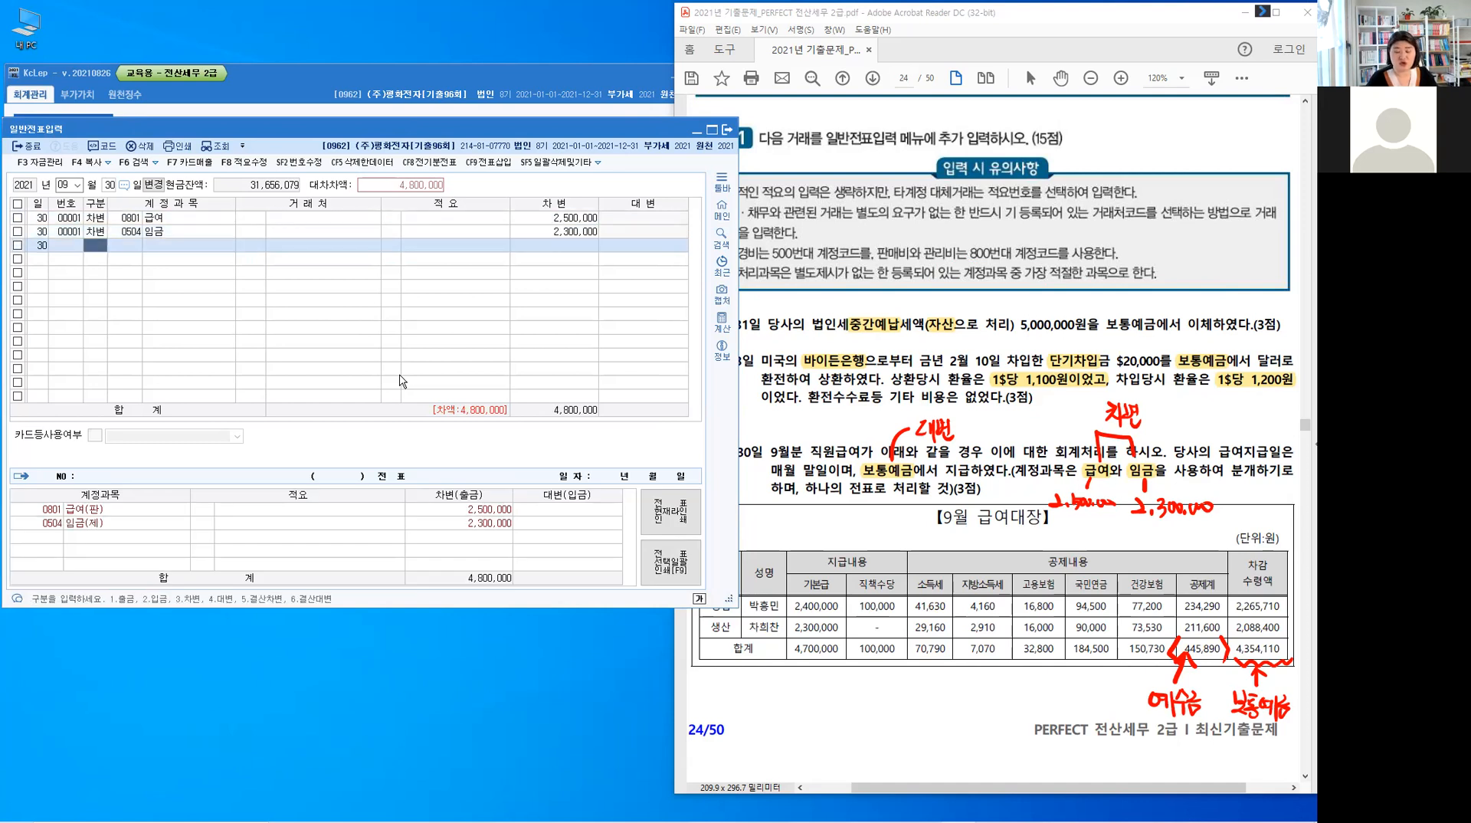
# - Add a credit (대변) line for account 0254 예수금 with an amount of 445,890
pyautogui.write('4')
pyautogui.write('2')
pyautogui.write('54')
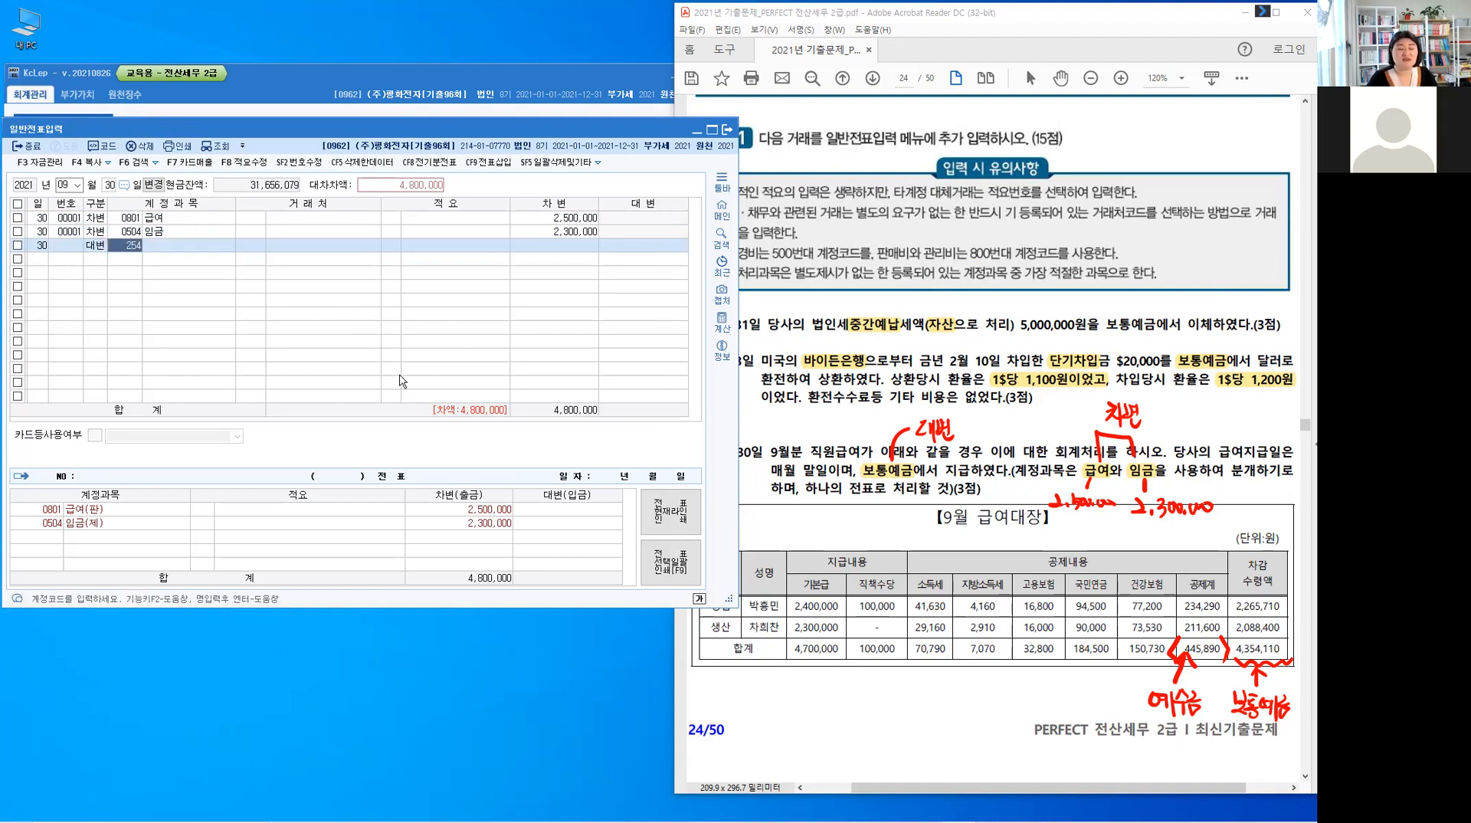
pyautogui.press('Return')
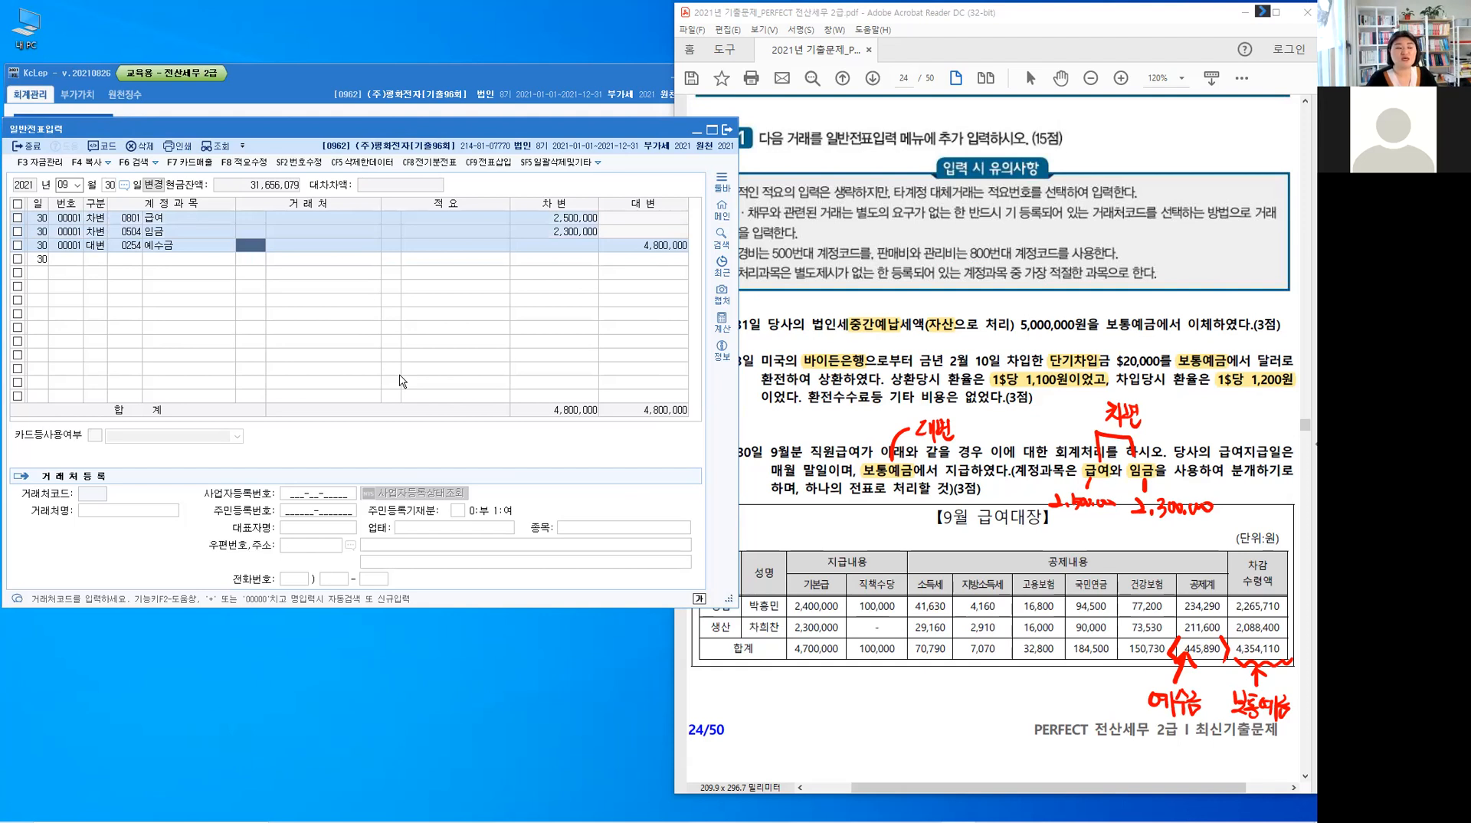
pyautogui.press('Return')
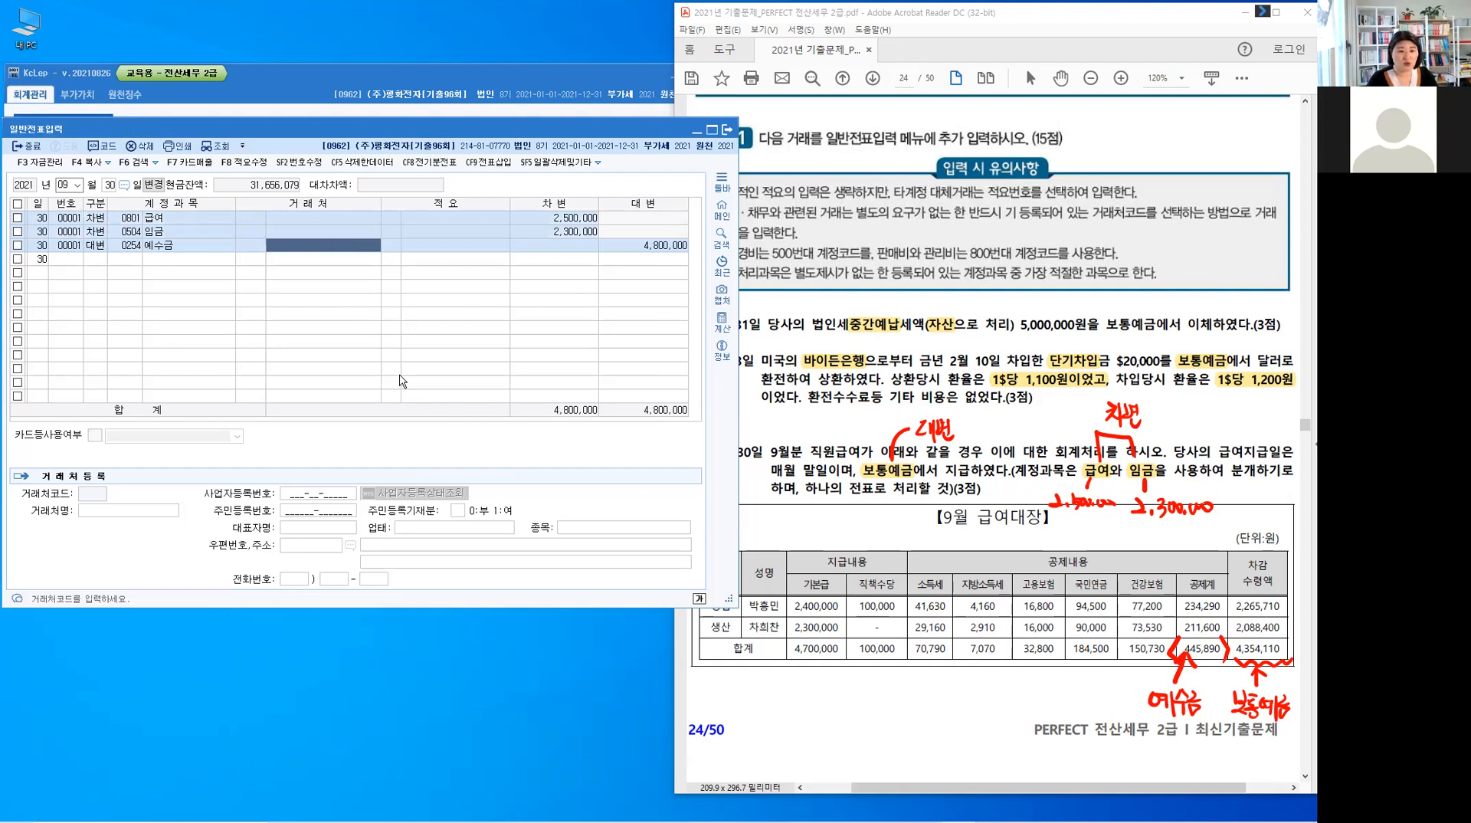
pyautogui.press('Return')
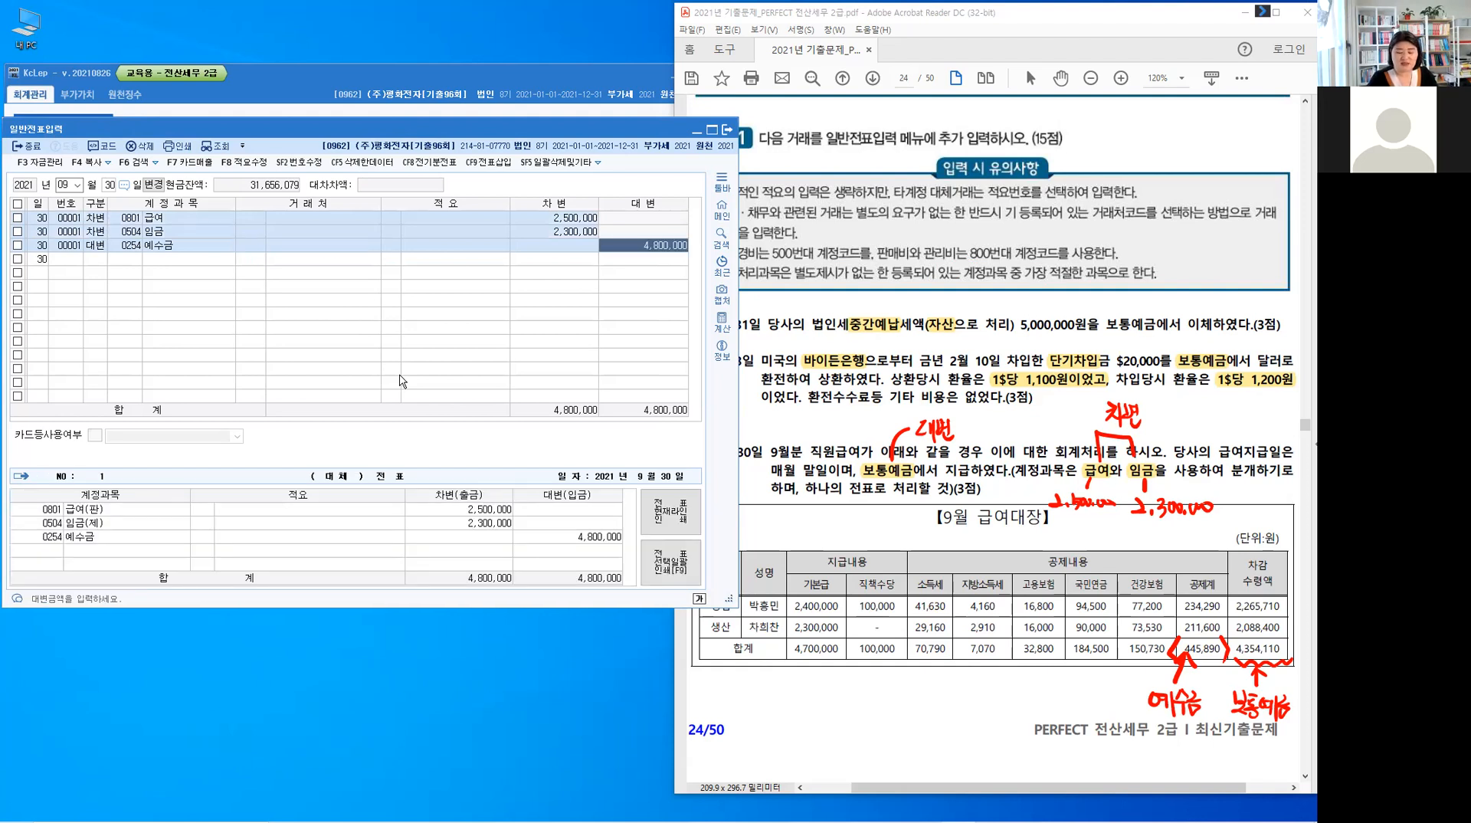
pyautogui.write('445,890')
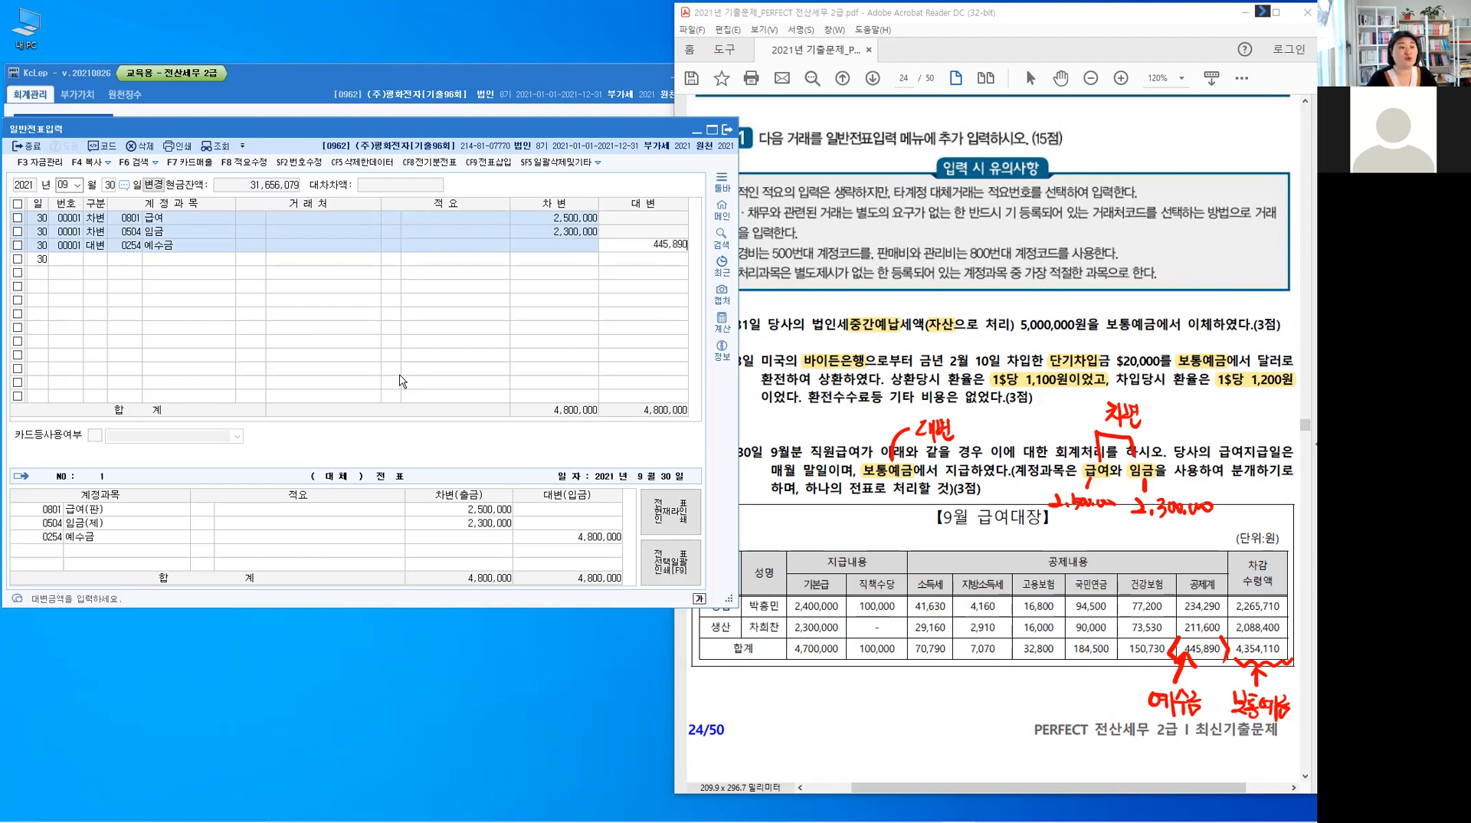
pyautogui.press('Return')
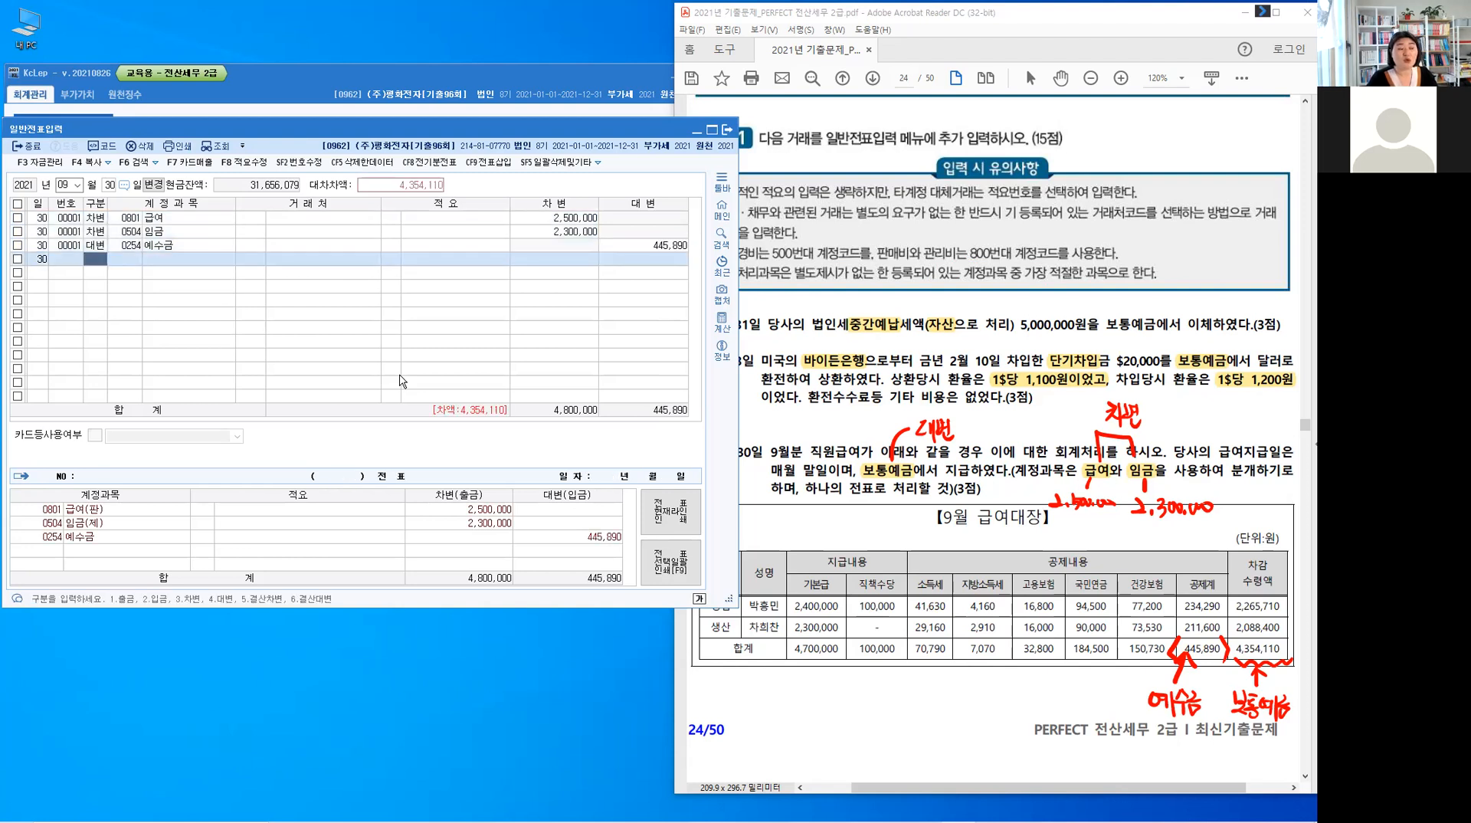
# - Add a credit (대변) line for account 0103 보통예금 with an amount of 4,354,110
pyautogui.write('4')
pyautogui.press('Return')
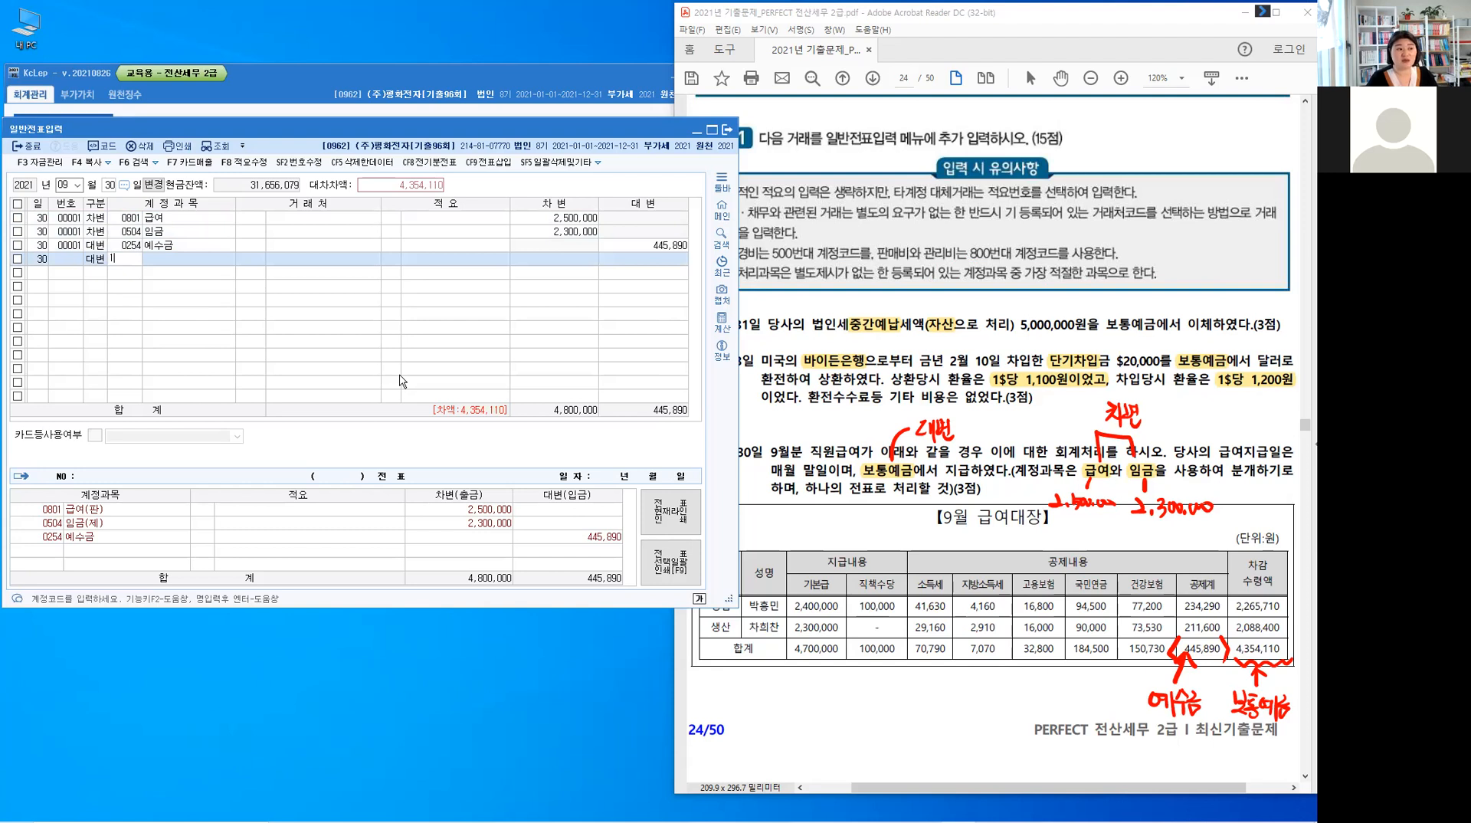
pyautogui.write('103')
pyautogui.press('Return')
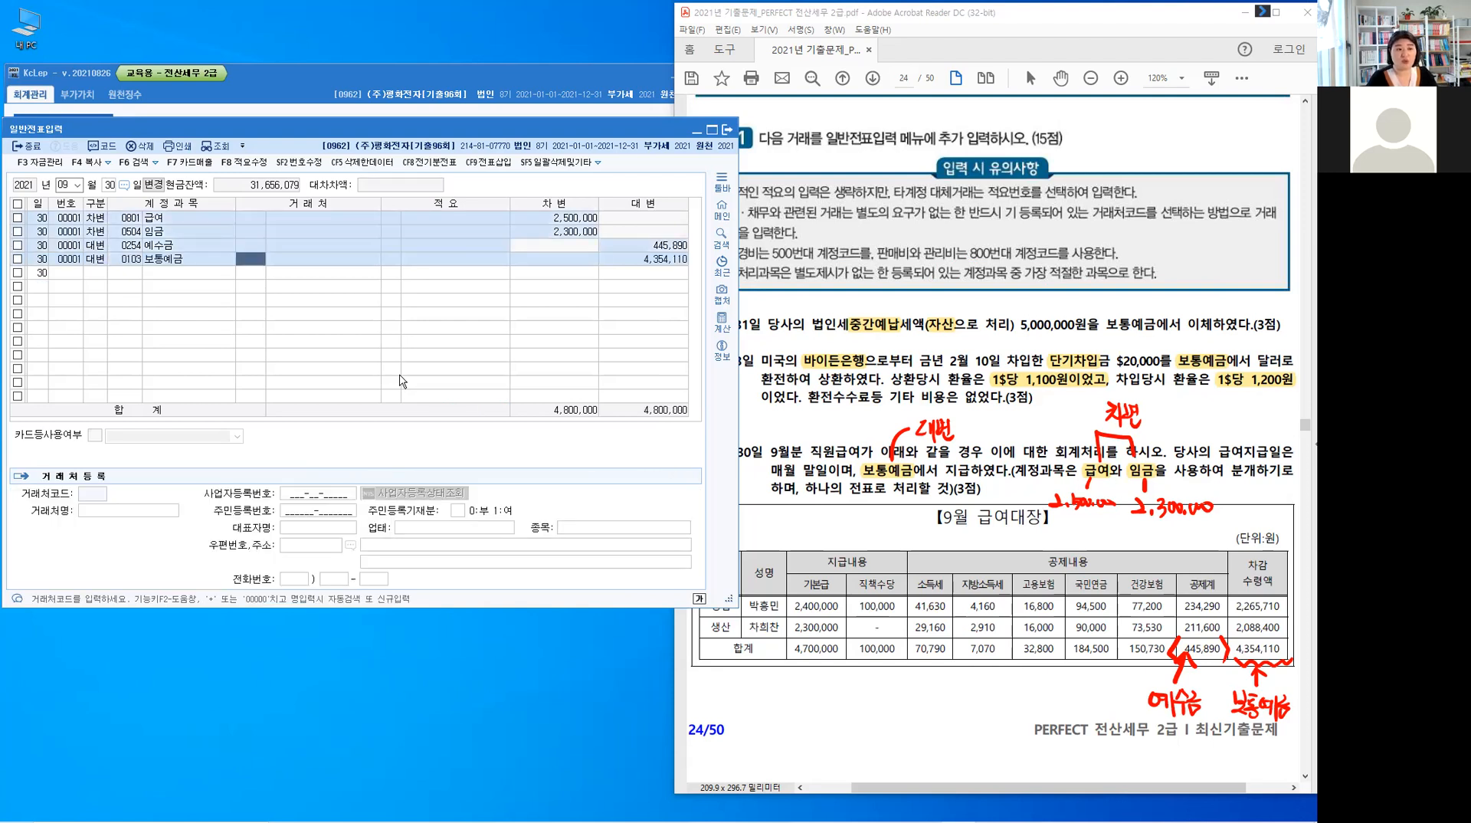
pyautogui.press('Return')
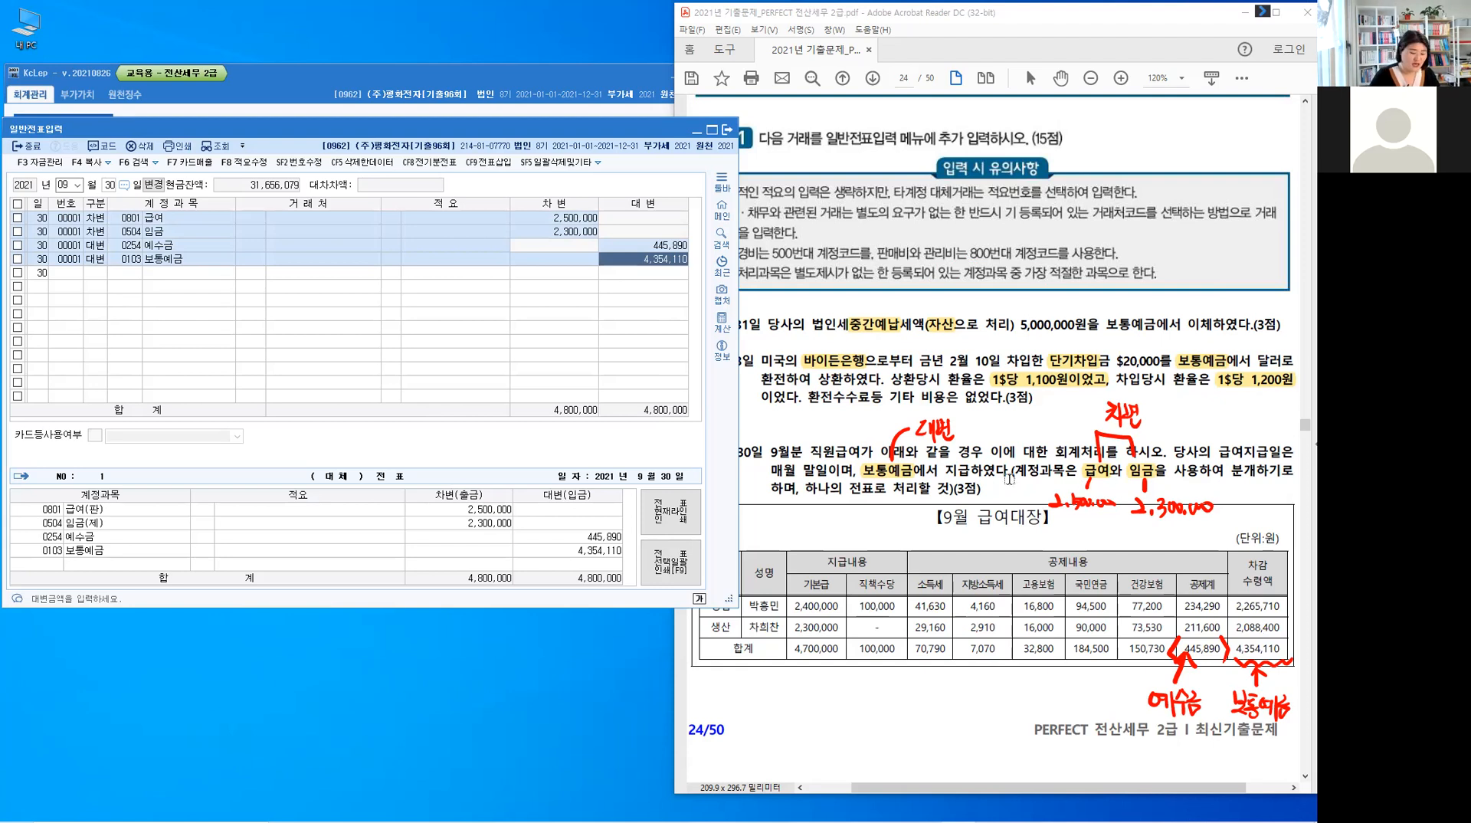
# - Clear the handwritten notes from the exam PDF, then complete the September 30 voucher's last line
pyautogui.click(1009, 479)
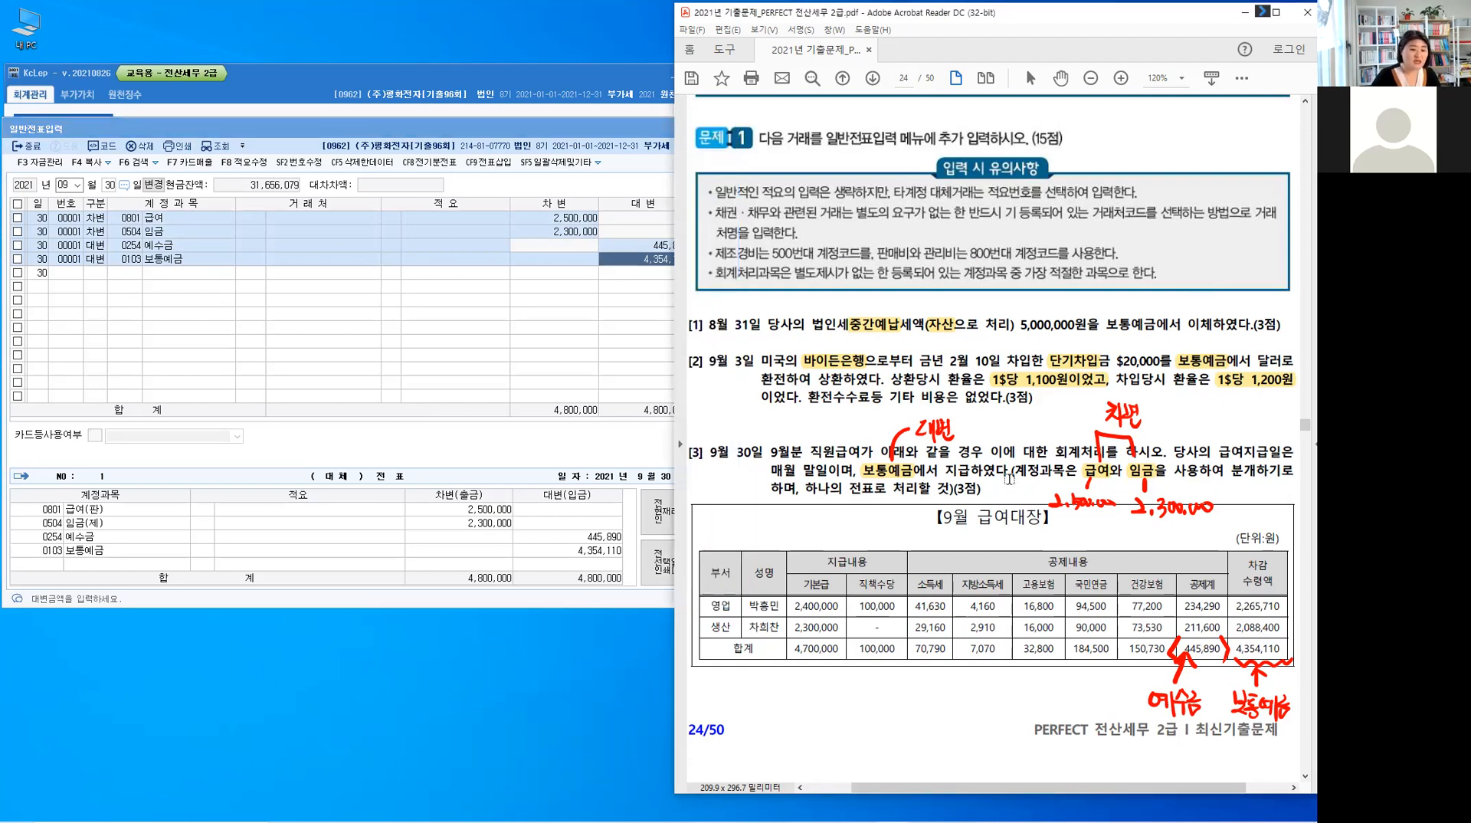
pyautogui.press('Escape')
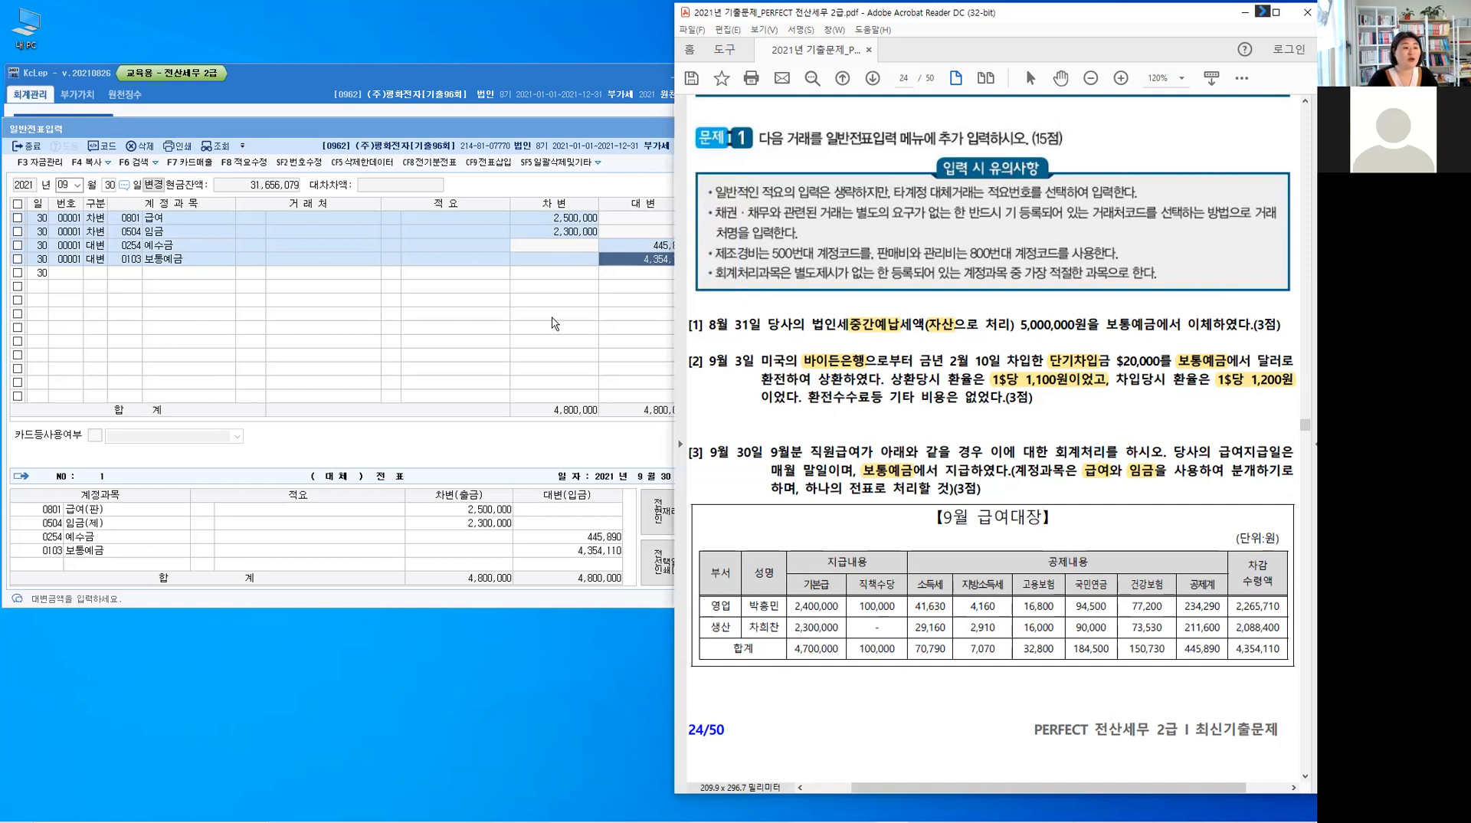
pyautogui.click(622, 261)
pyautogui.press('Return')
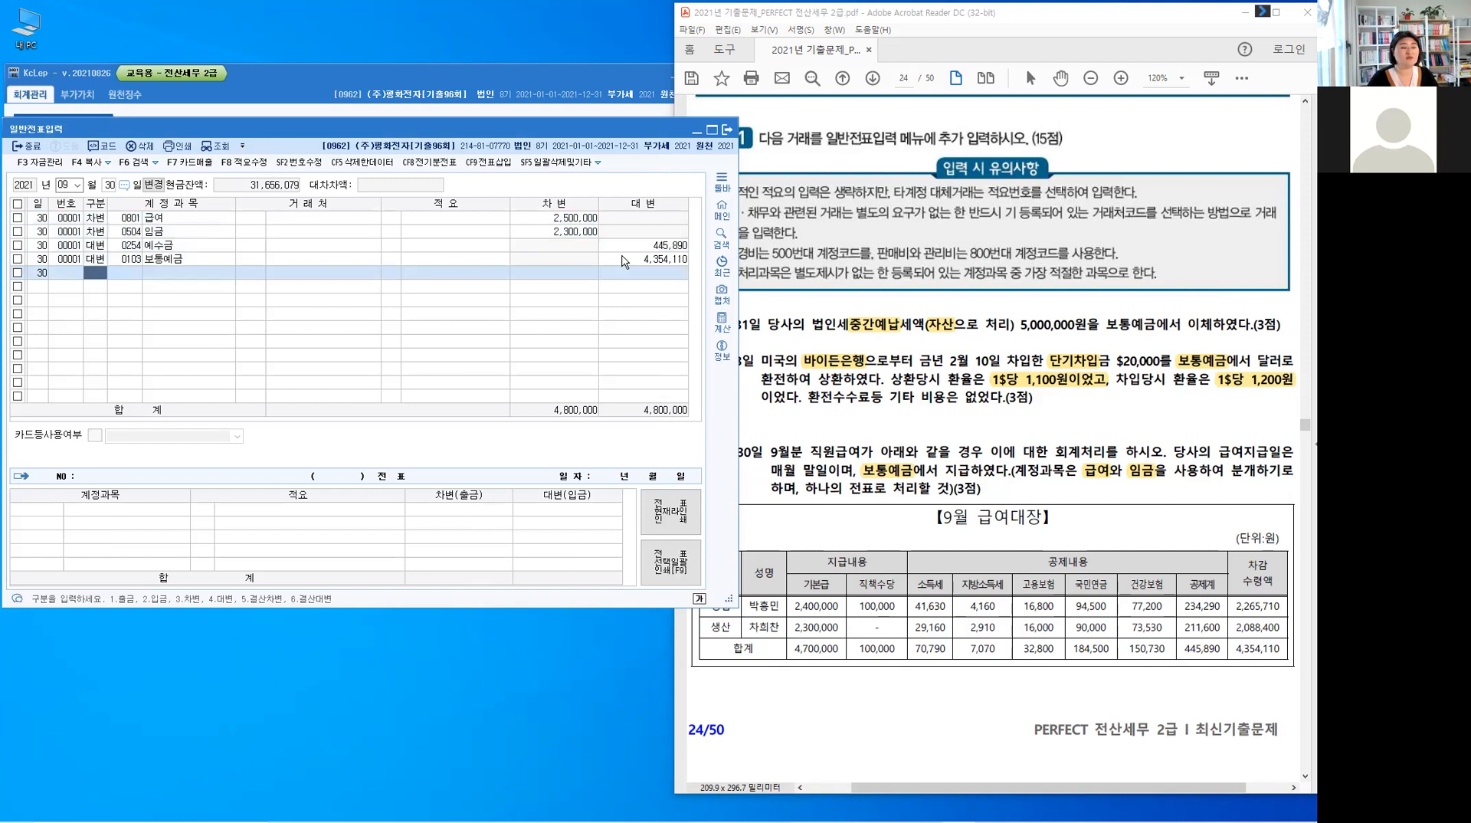
pyautogui.click(1026, 452)
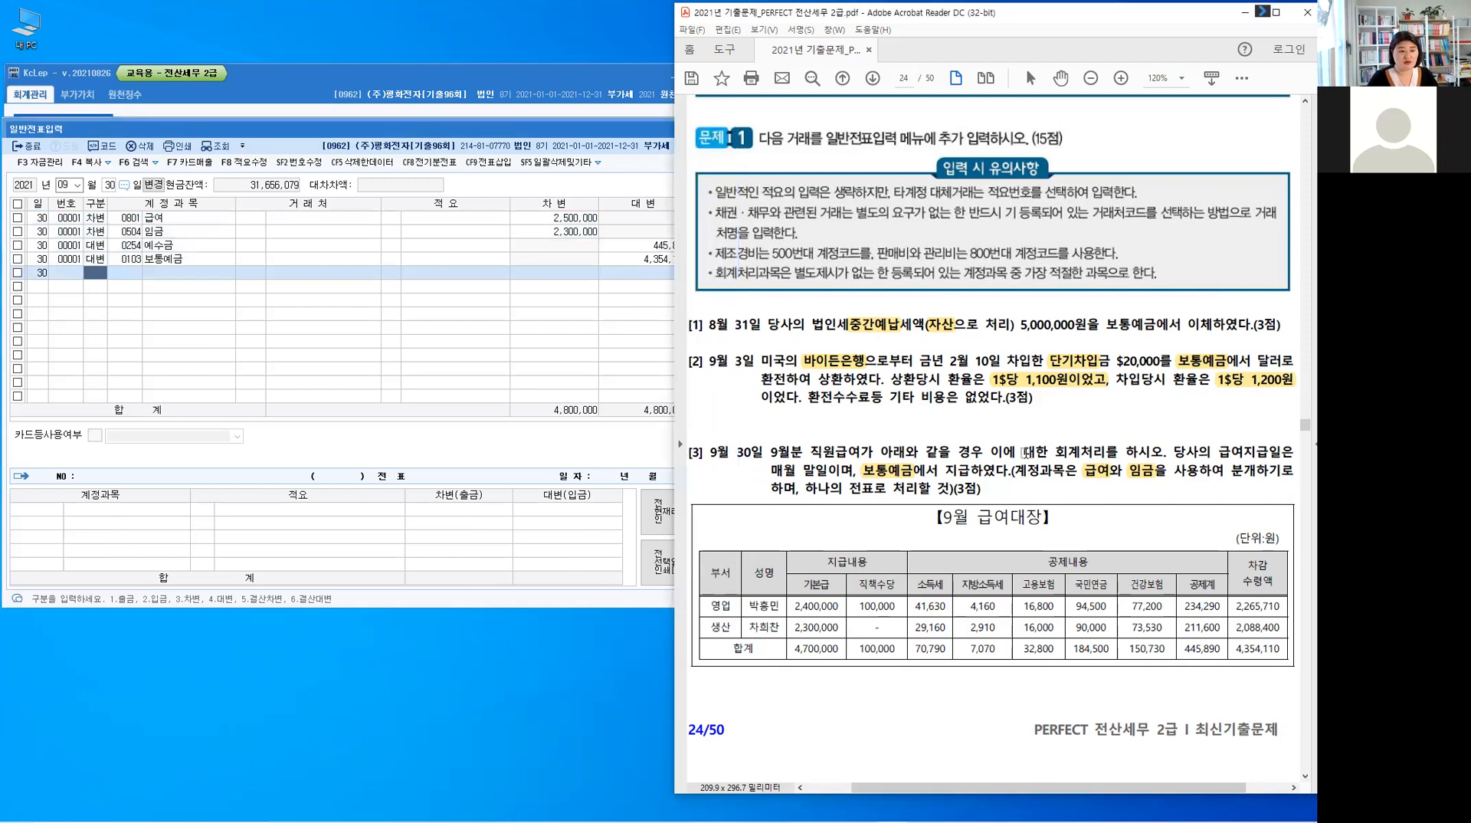
# - Bring up question 4 in the exam PDF and set the voucher date to November 2
pyautogui.scroll(-3, 1026, 452)
pyautogui.scroll(-1, 1025, 453)
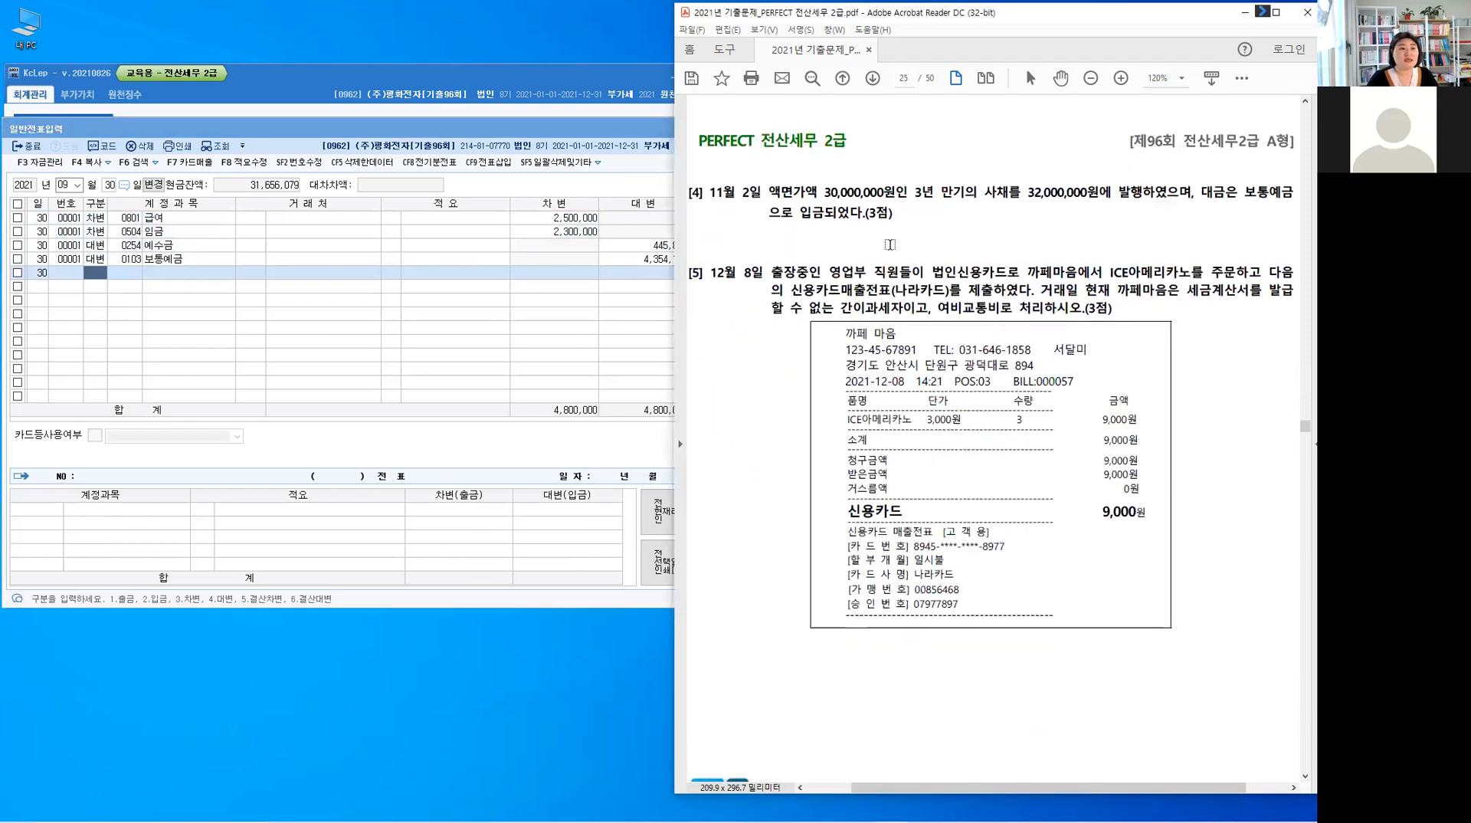
pyautogui.click(98, 272)
pyautogui.hotkey('shift', 'Tab')
pyautogui.write('11')
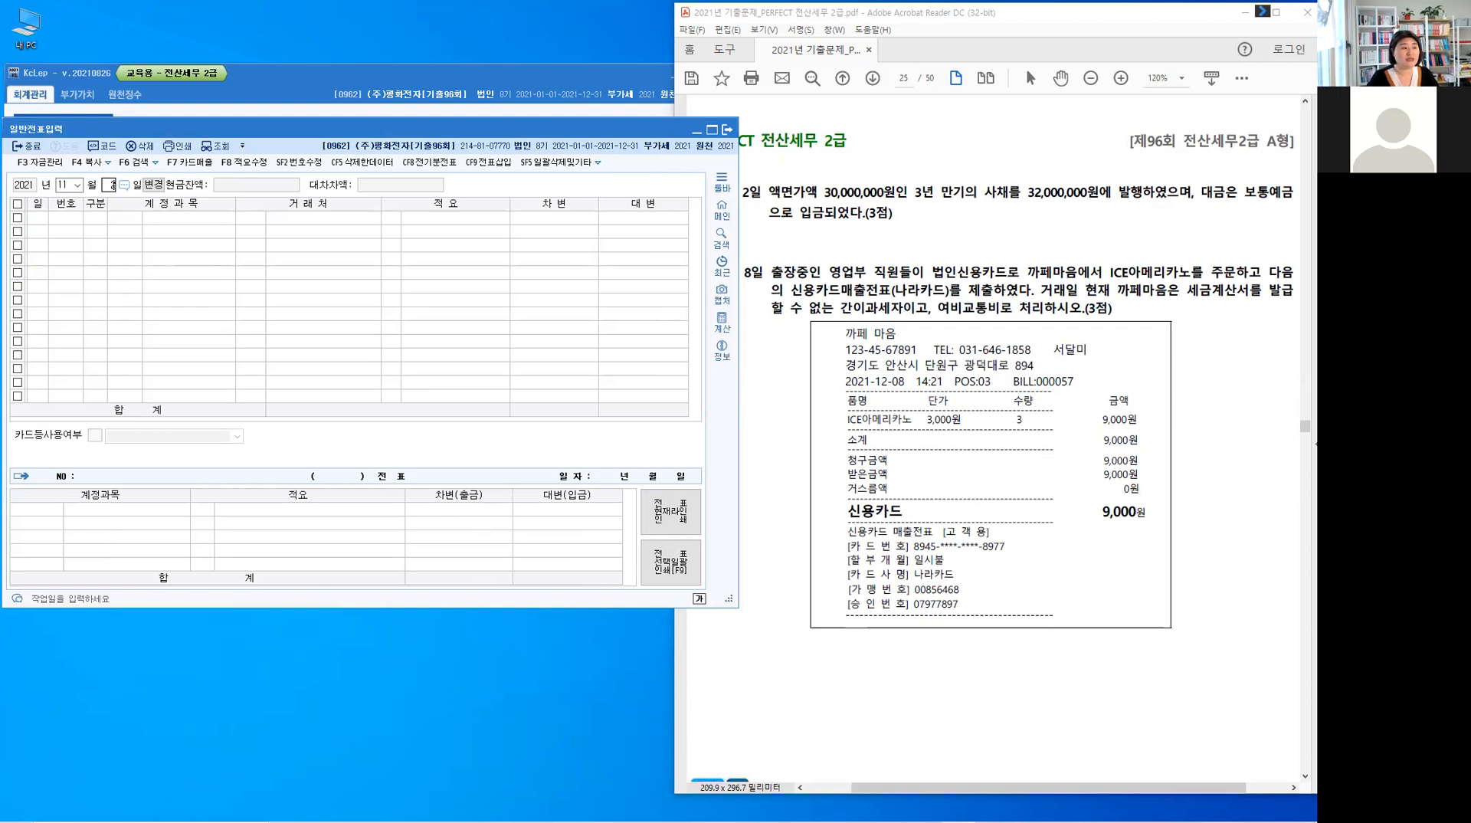
pyautogui.write('2')
pyautogui.press('Return')
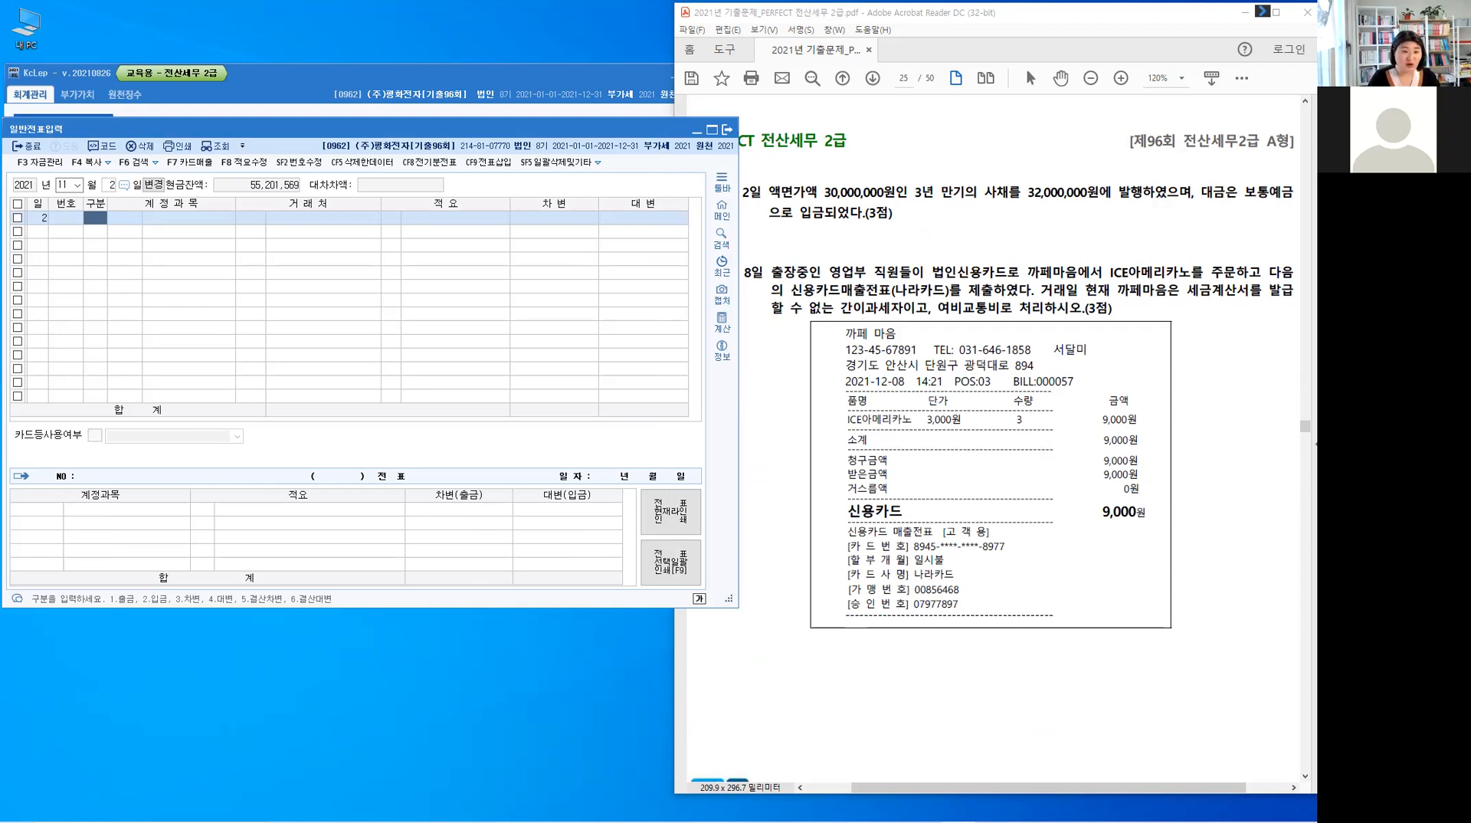
# - Draw an arrow from 30,000,000 to 32,000,000 in question 4, with the handwritten notes 할증 and 사·할증·차
pyautogui.moveTo(878, 173)
pyautogui.mouseDown()
pyautogui.moveTo(879, 186)
pyautogui.moveTo(1035, 184)
pyautogui.mouseUp()
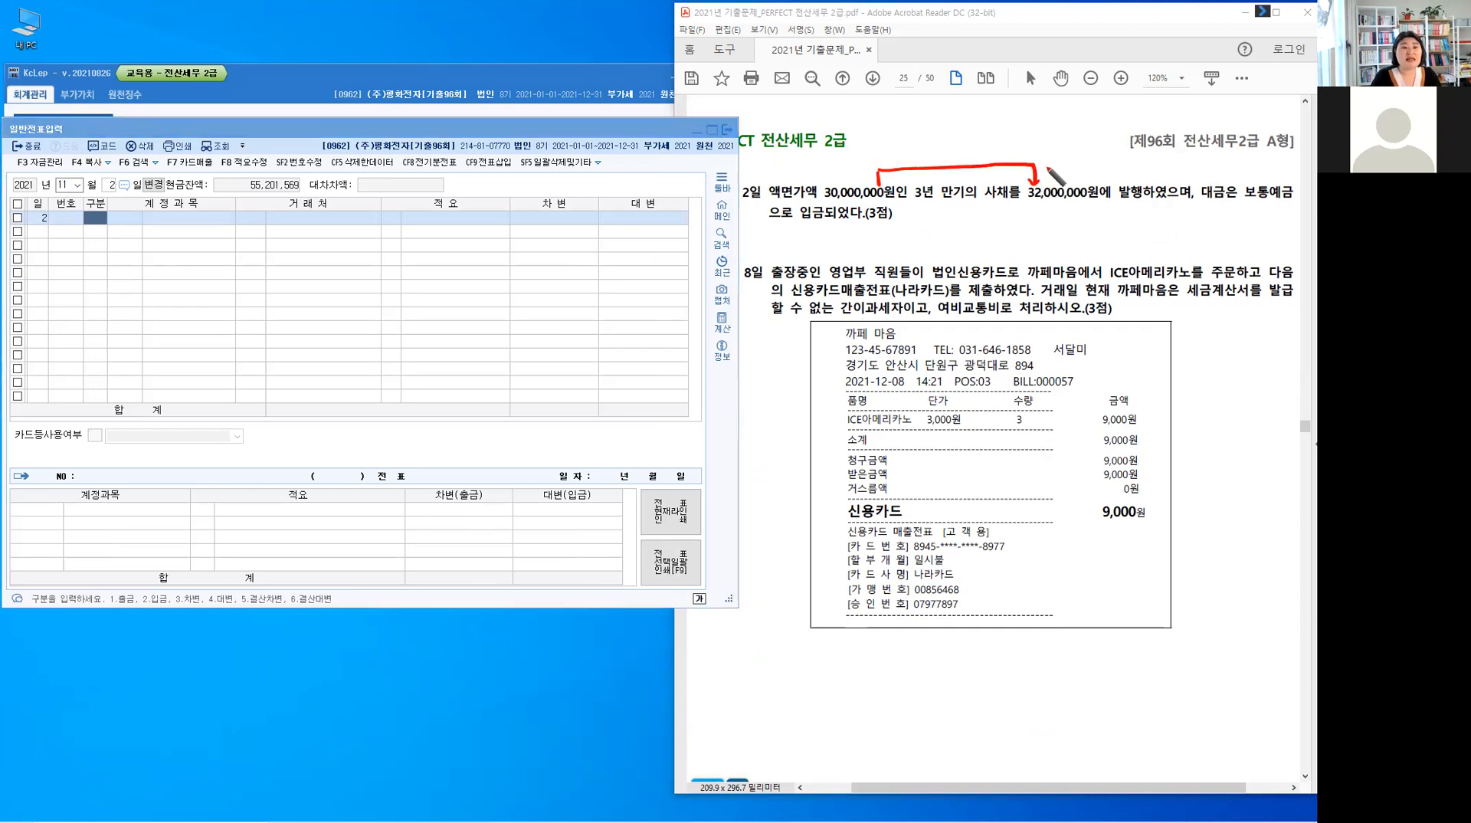
pyautogui.moveTo(1048, 164); pyautogui.dragTo(1073, 178)
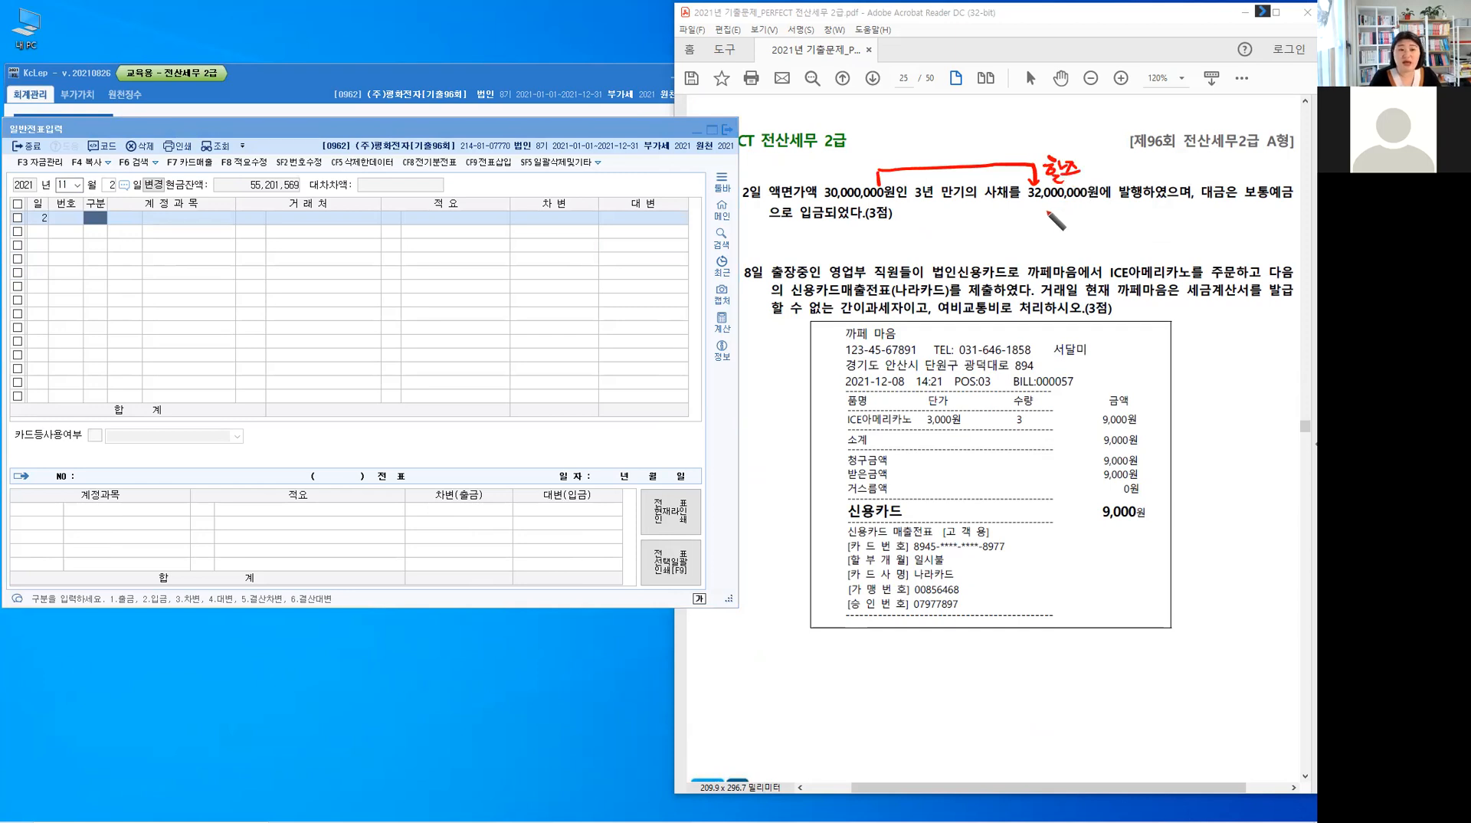
pyautogui.moveTo(901, 137)
pyautogui.mouseDown()
pyautogui.moveTo(892, 162)
pyautogui.moveTo(923, 144)
pyautogui.moveTo(946, 152)
pyautogui.moveTo(945, 136)
pyautogui.mouseUp()
pyautogui.click(917, 153)
pyautogui.moveTo(940, 136); pyautogui.dragTo(934, 148)
pyautogui.moveTo(940, 142); pyautogui.dragTo(952, 151)
pyautogui.moveTo(942, 155)
pyautogui.mouseDown()
pyautogui.moveTo(971, 145)
pyautogui.moveTo(987, 161)
pyautogui.mouseUp()
pyautogui.click(959, 157)
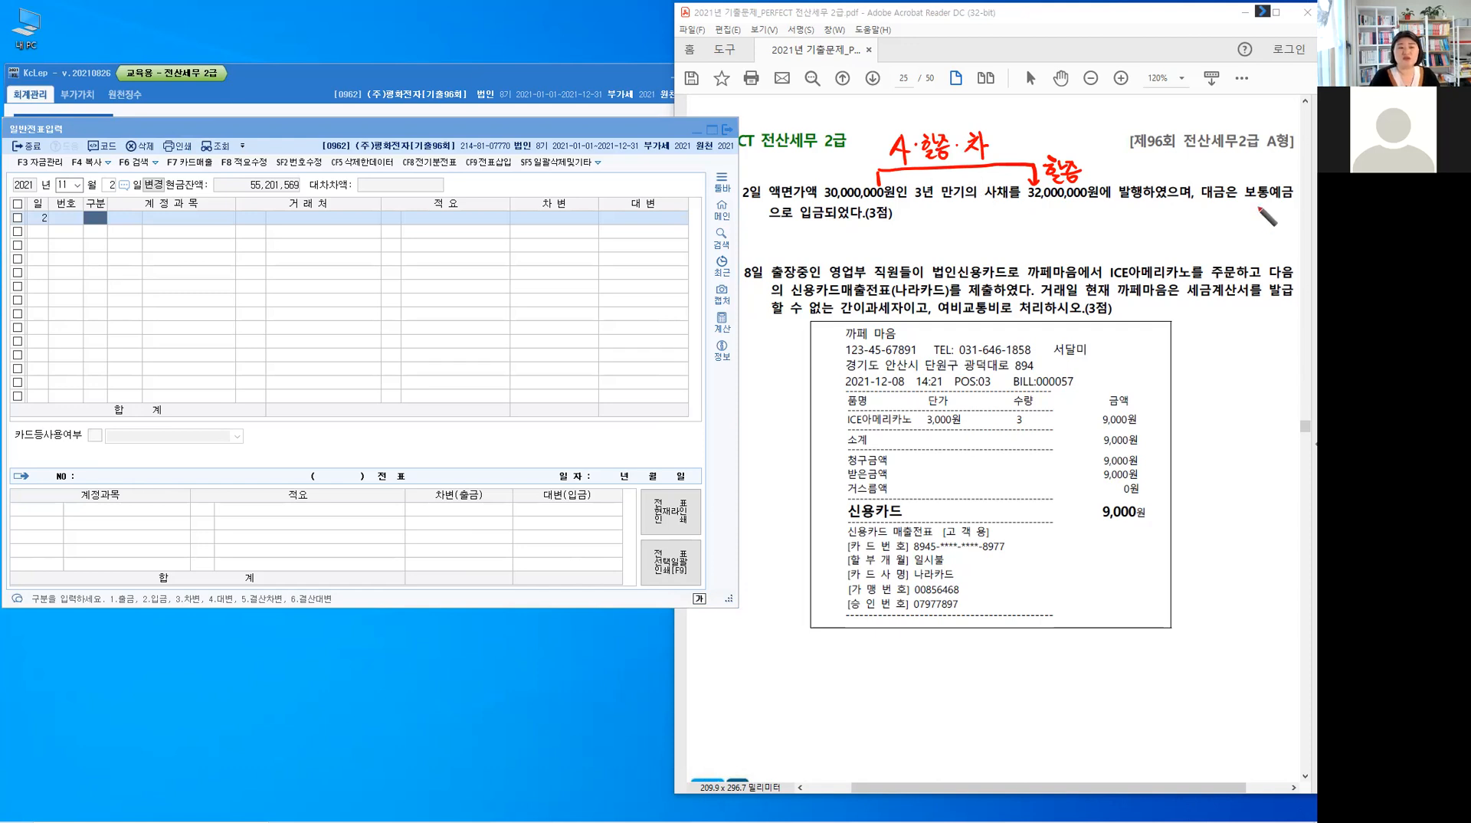
pyautogui.press('ctrl')
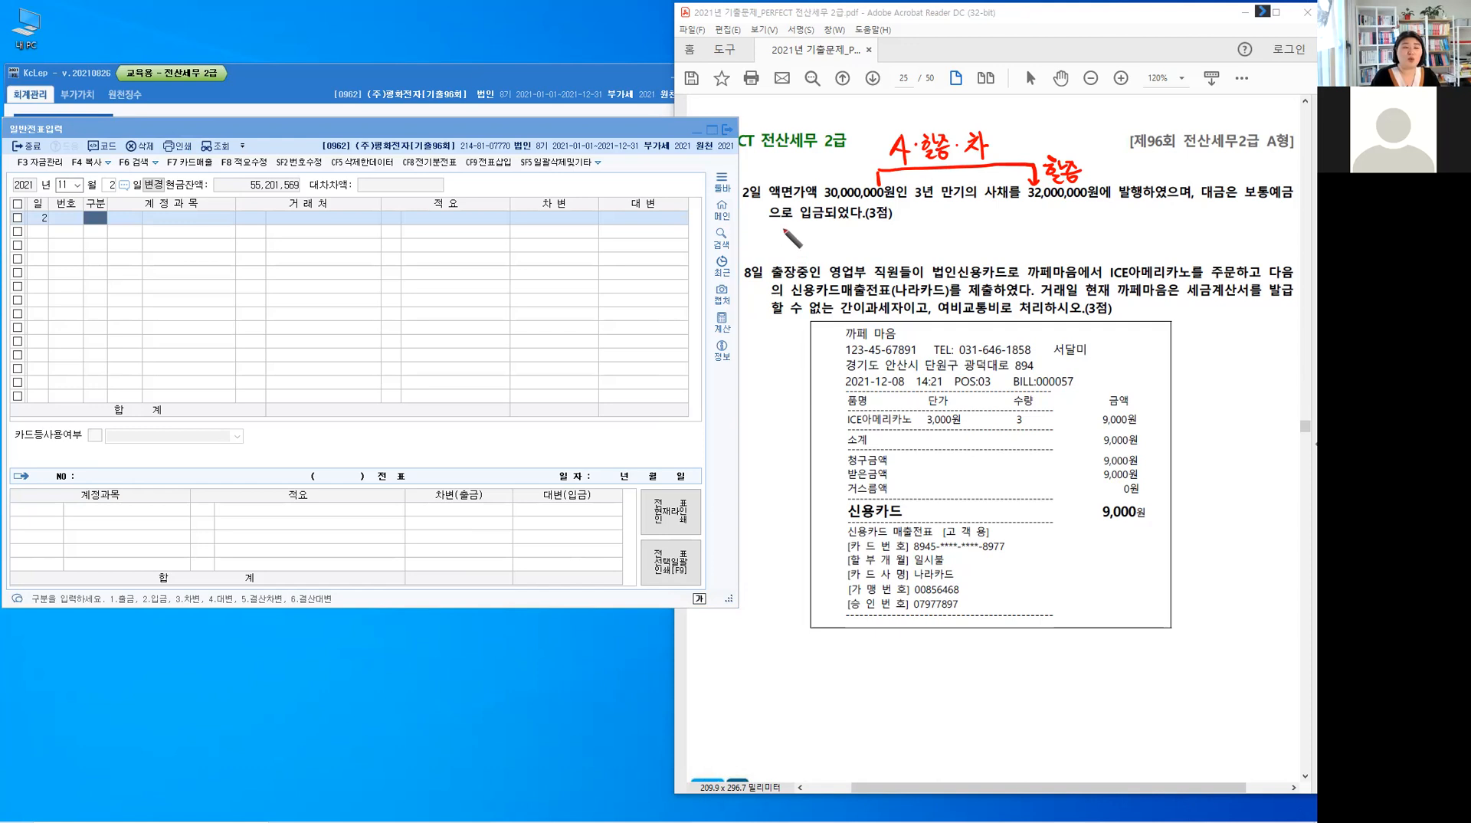
# - Handwrite the debit note (차) 보·예 32.0.0 below question 4 and add the credit label (대) beside it
pyautogui.moveTo(778, 225)
pyautogui.mouseDown()
pyautogui.moveTo(775, 250)
pyautogui.moveTo(800, 230)
pyautogui.moveTo(801, 247)
pyautogui.mouseUp()
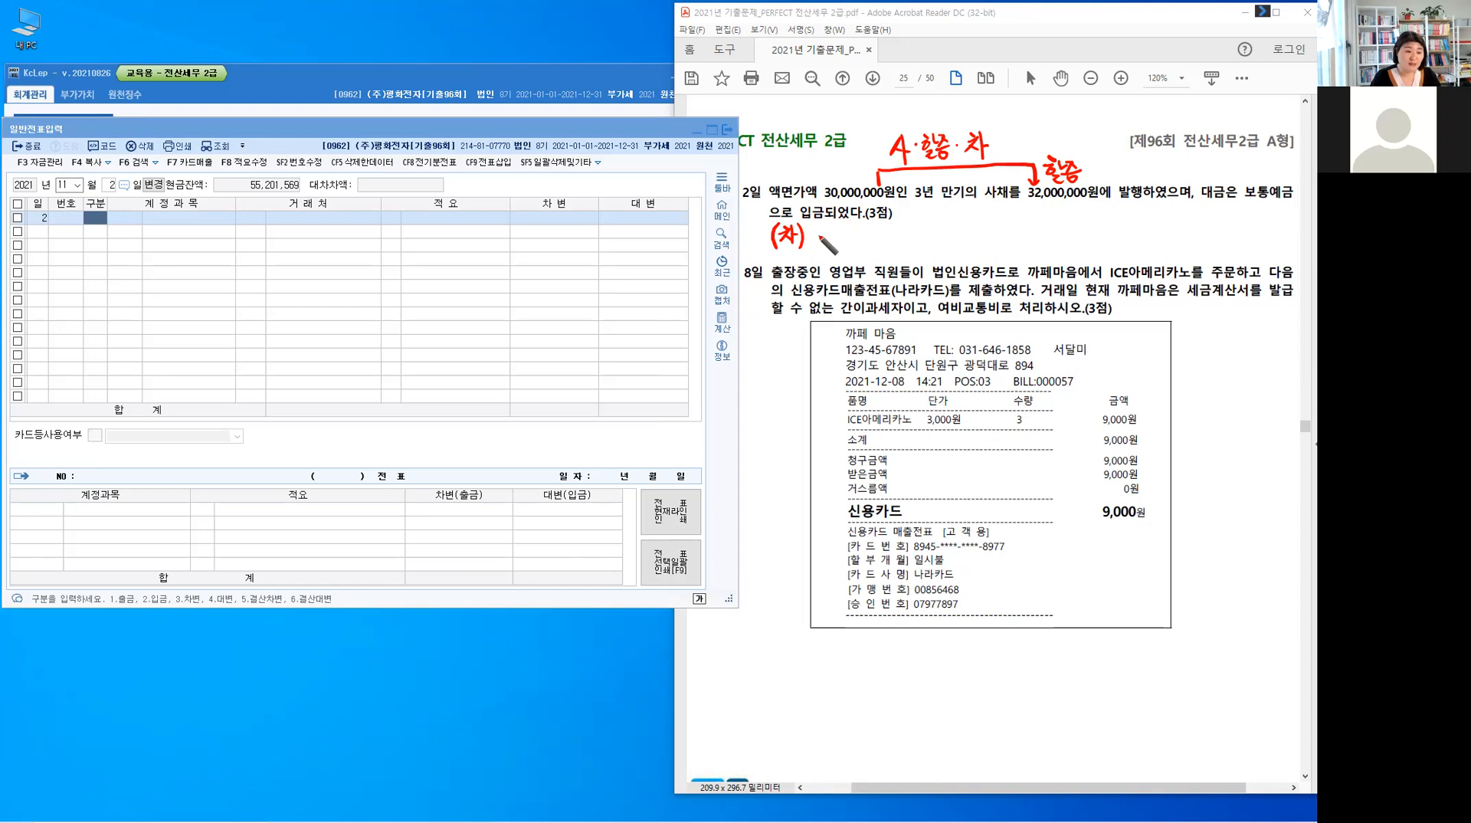
pyautogui.moveTo(1039, 223)
pyautogui.mouseDown()
pyautogui.moveTo(1035, 239)
pyautogui.moveTo(1065, 242)
pyautogui.mouseUp()
pyautogui.moveTo(1069, 221); pyautogui.dragTo(1070, 245)
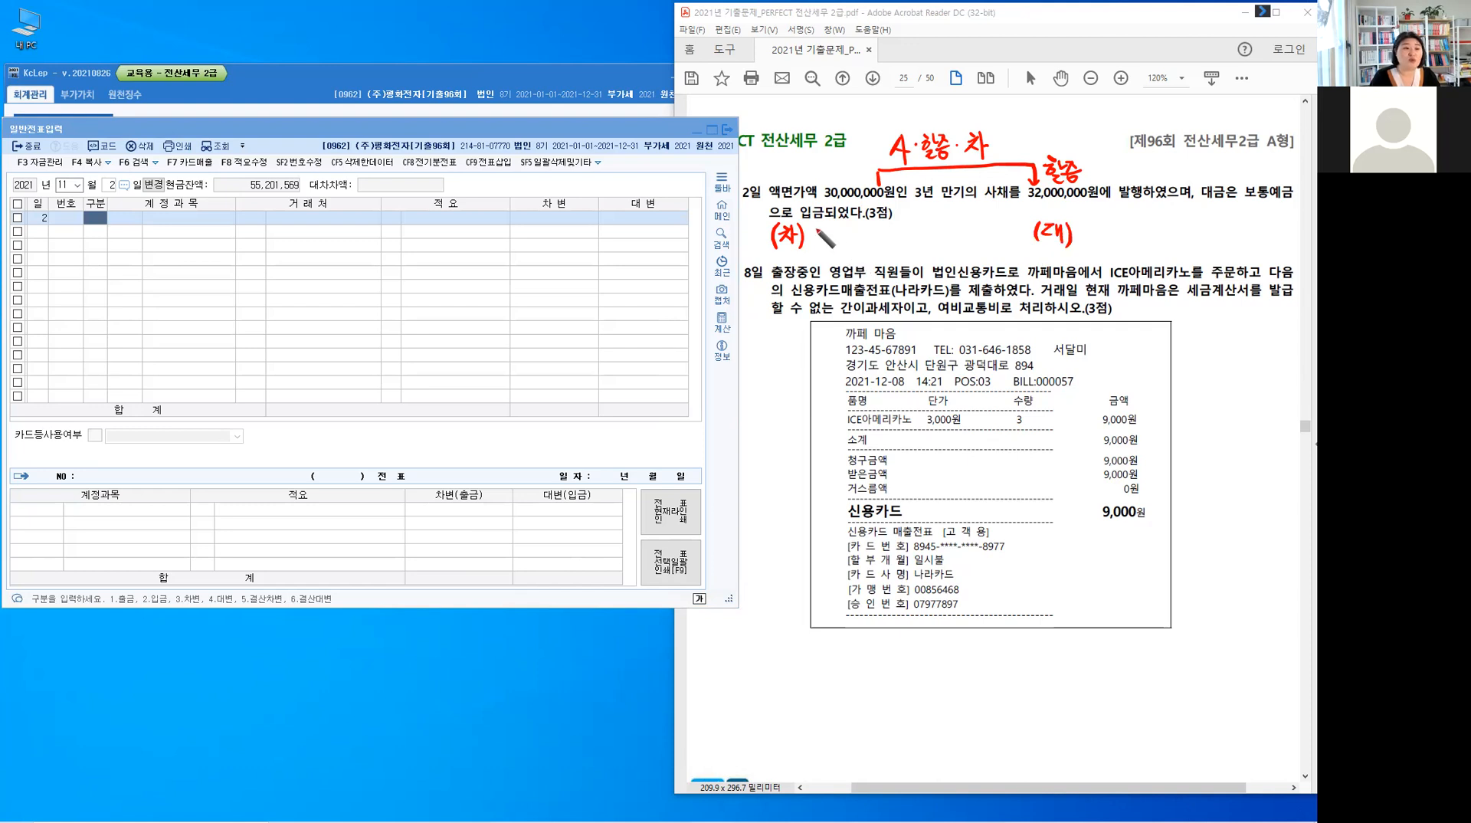
pyautogui.moveTo(817, 225); pyautogui.dragTo(820, 235)
pyautogui.moveTo(825, 224)
pyautogui.mouseDown()
pyautogui.moveTo(817, 248)
pyautogui.moveTo(845, 244)
pyautogui.mouseUp()
pyautogui.click(833, 228)
pyautogui.moveTo(852, 222); pyautogui.dragTo(853, 245)
pyautogui.moveTo(860, 218)
pyautogui.mouseDown()
pyautogui.moveTo(860, 249)
pyautogui.moveTo(947, 230)
pyautogui.mouseUp()
pyautogui.click(890, 227)
pyautogui.click(917, 244)
pyautogui.click(934, 243)
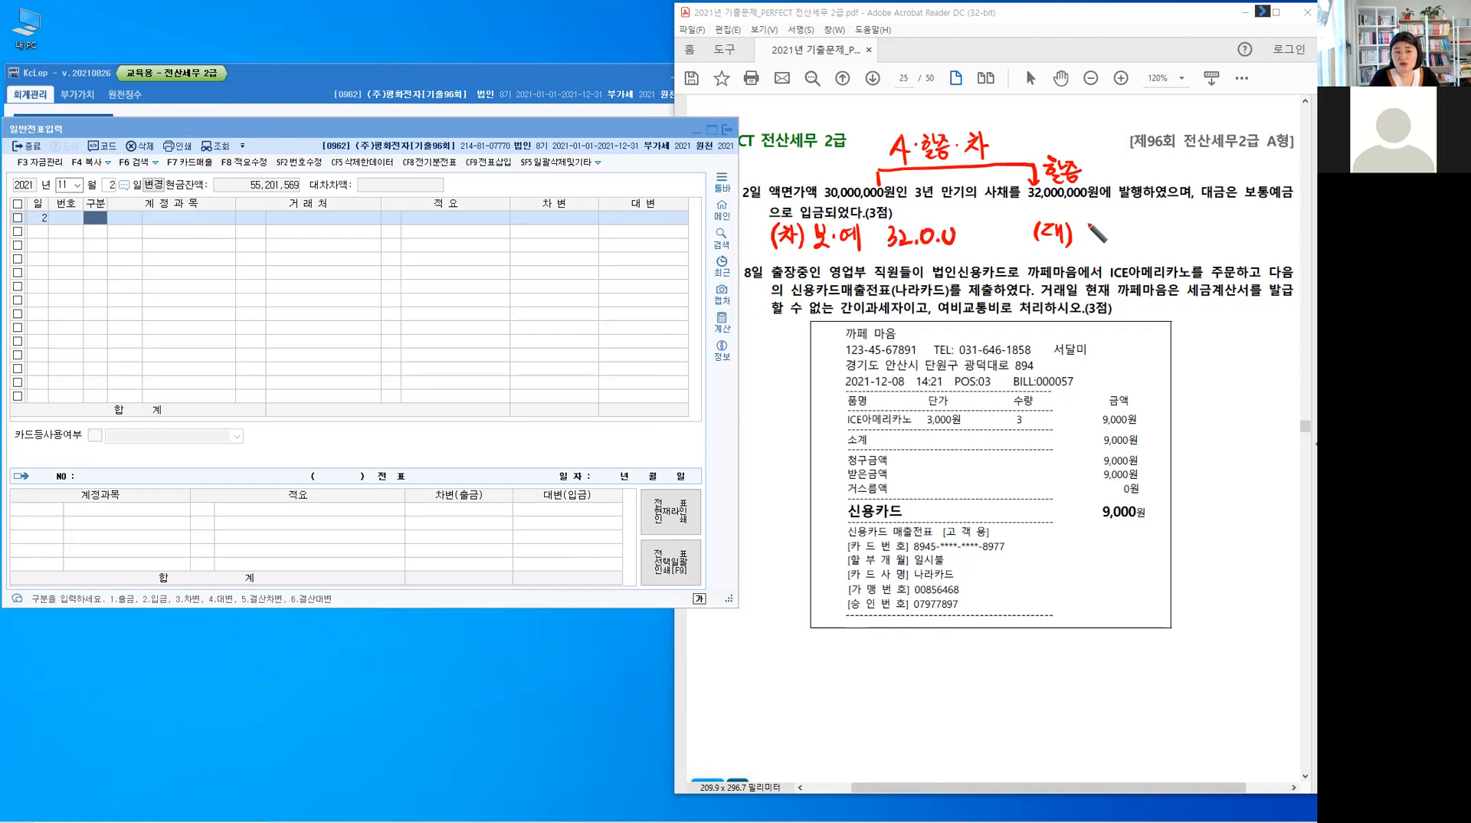
# - Handwrite the credit entries 사채(액) 30.0.0 and 사·할증 2.0.0 next to the (대) label
pyautogui.moveTo(1081, 240); pyautogui.dragTo(1099, 240)
pyautogui.moveTo(1083, 233); pyautogui.dragTo(1103, 239)
pyautogui.moveTo(1104, 230); pyautogui.dragTo(1147, 235)
pyautogui.moveTo(1135, 234)
pyautogui.mouseDown()
pyautogui.moveTo(1192, 220)
pyautogui.moveTo(1185, 234)
pyautogui.mouseUp()
pyautogui.moveTo(1205, 218); pyautogui.dragTo(1217, 233)
pyautogui.moveTo(1226, 218); pyautogui.dragTo(1236, 232)
pyautogui.moveTo(1238, 219); pyautogui.dragTo(1246, 219)
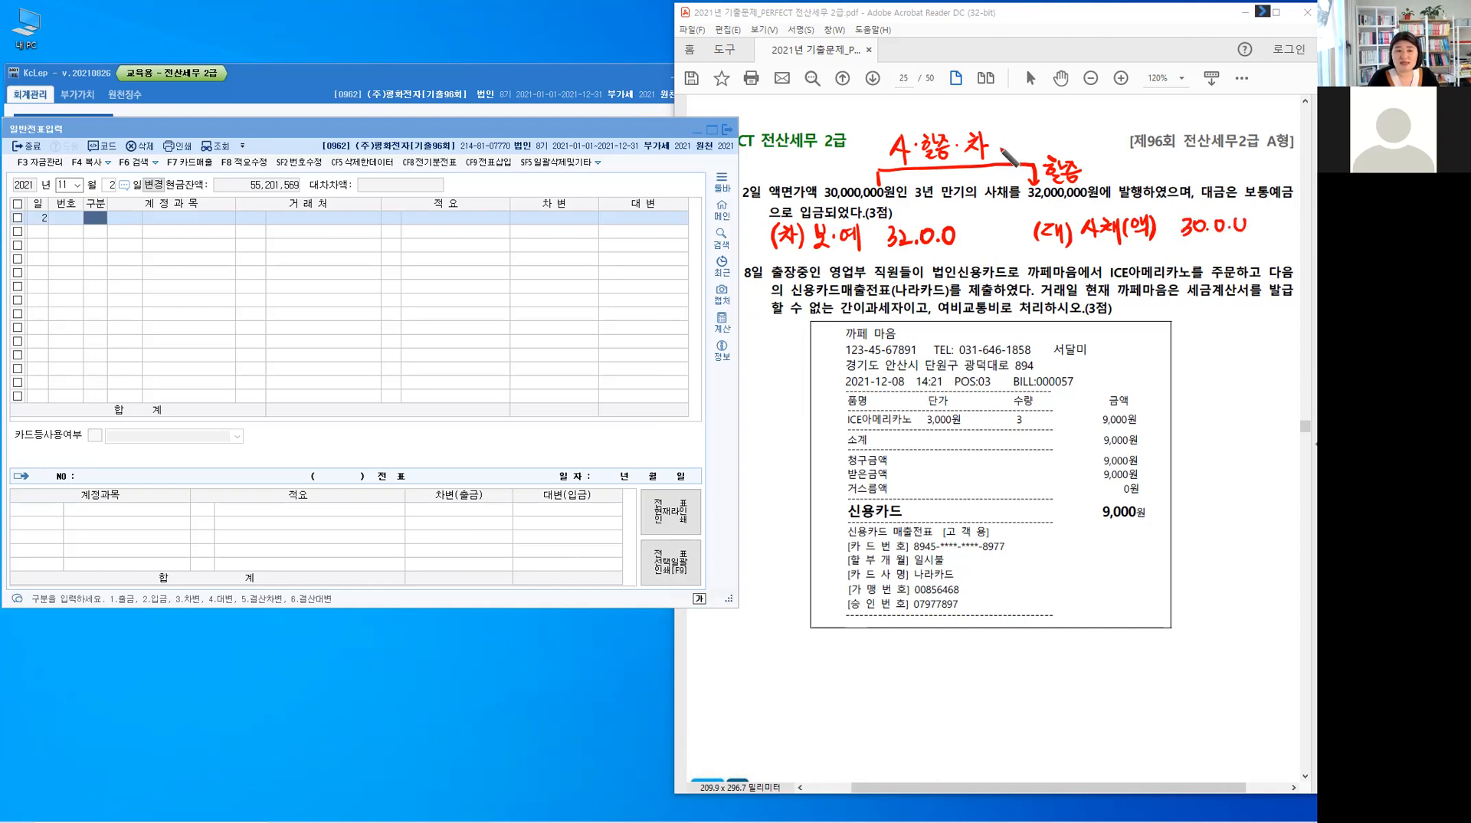
pyautogui.moveTo(1083, 239); pyautogui.dragTo(1131, 253)
pyautogui.moveTo(1122, 256); pyautogui.dragTo(1208, 259)
pyautogui.moveTo(1211, 256); pyautogui.dragTo(1213, 258)
pyautogui.moveTo(1223, 247); pyautogui.dragTo(1230, 257)
pyautogui.moveTo(1238, 247)
pyautogui.mouseDown()
pyautogui.moveTo(1240, 260)
pyautogui.moveTo(1242, 245)
pyautogui.mouseUp()
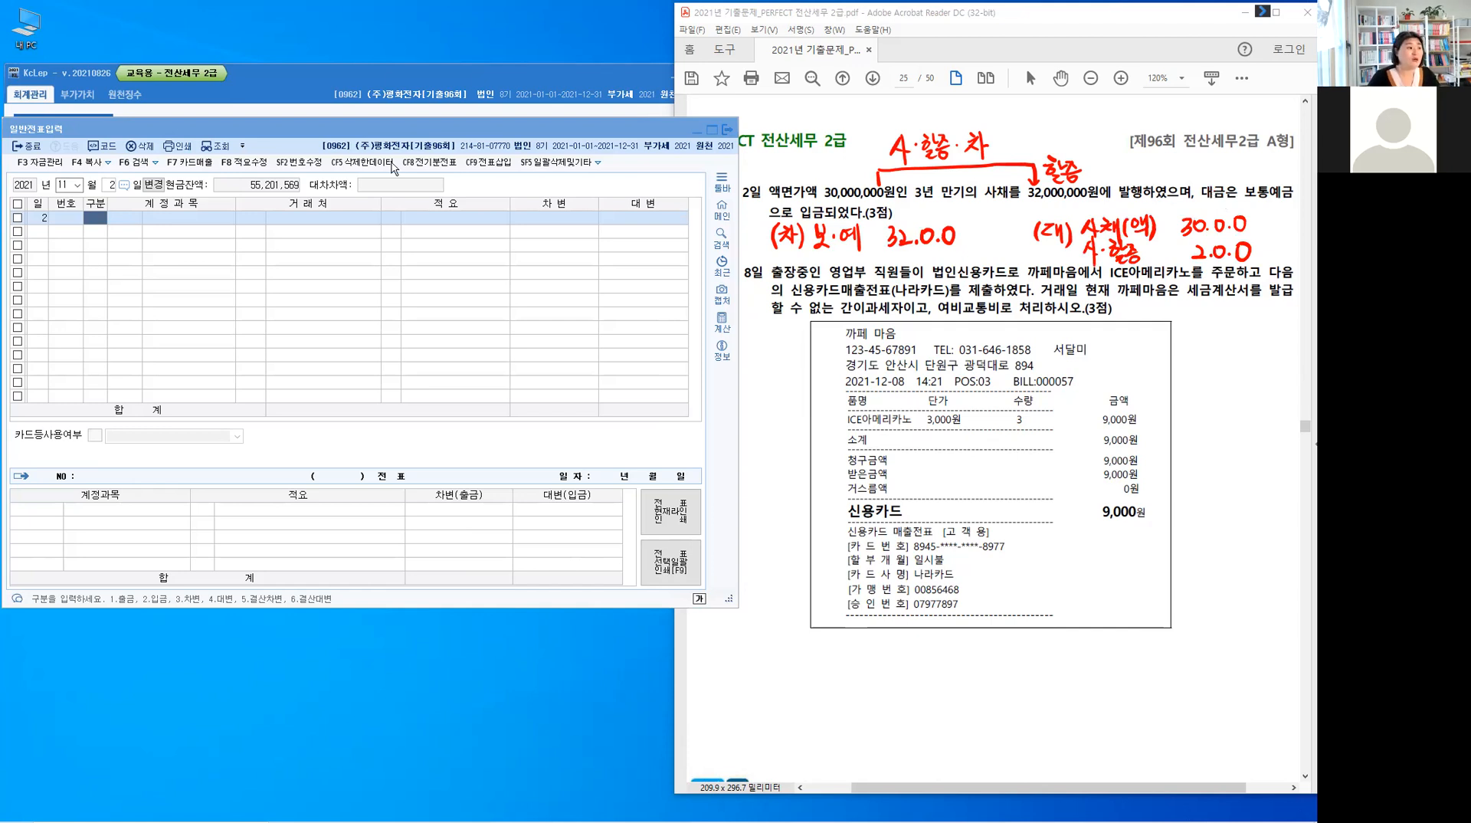
# - Add a debit (차변) line for account 0103 보통예금 with an amount of 32,000,000
pyautogui.click(97, 219)
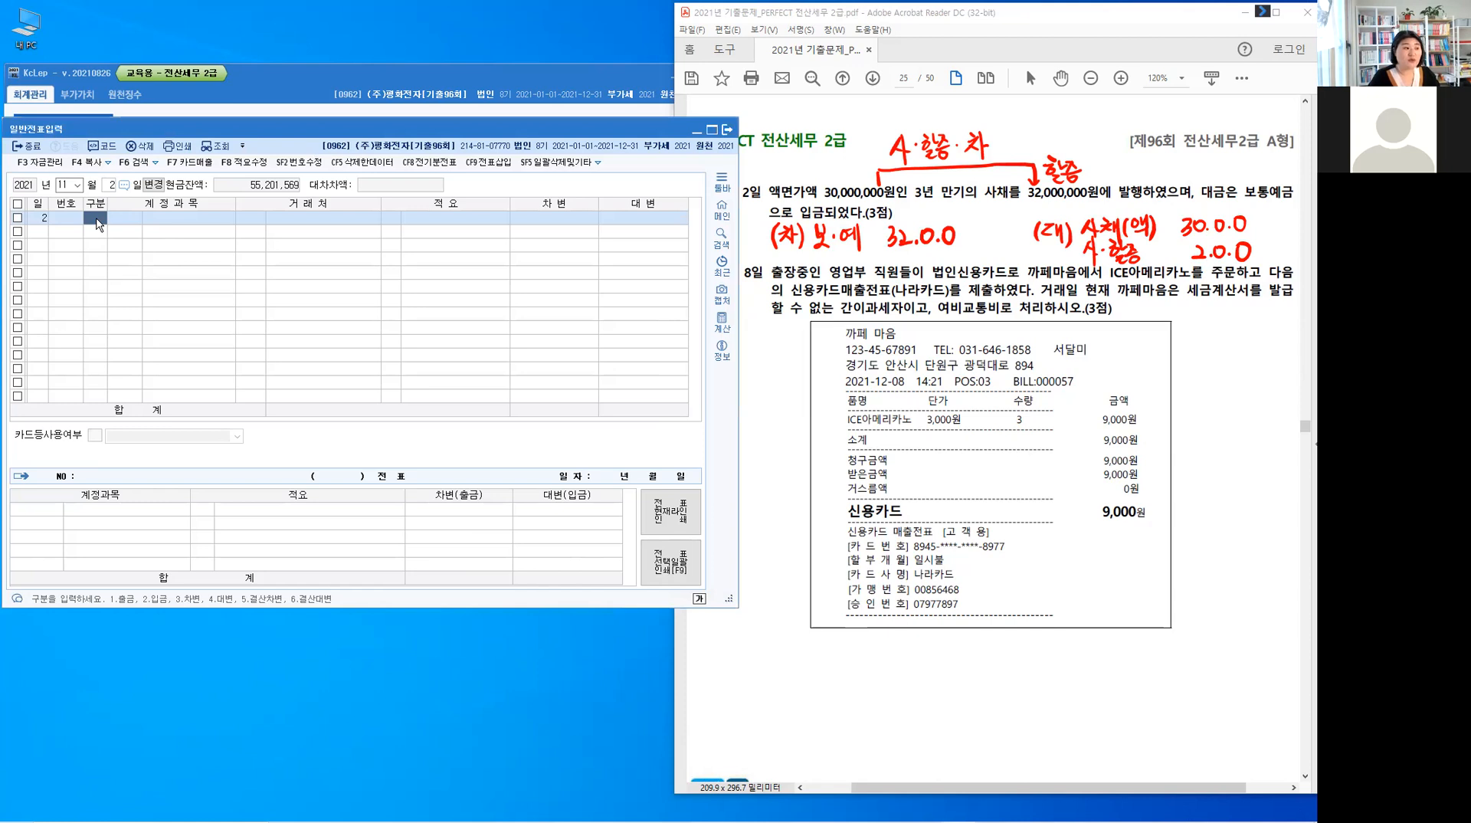
pyautogui.write('3')
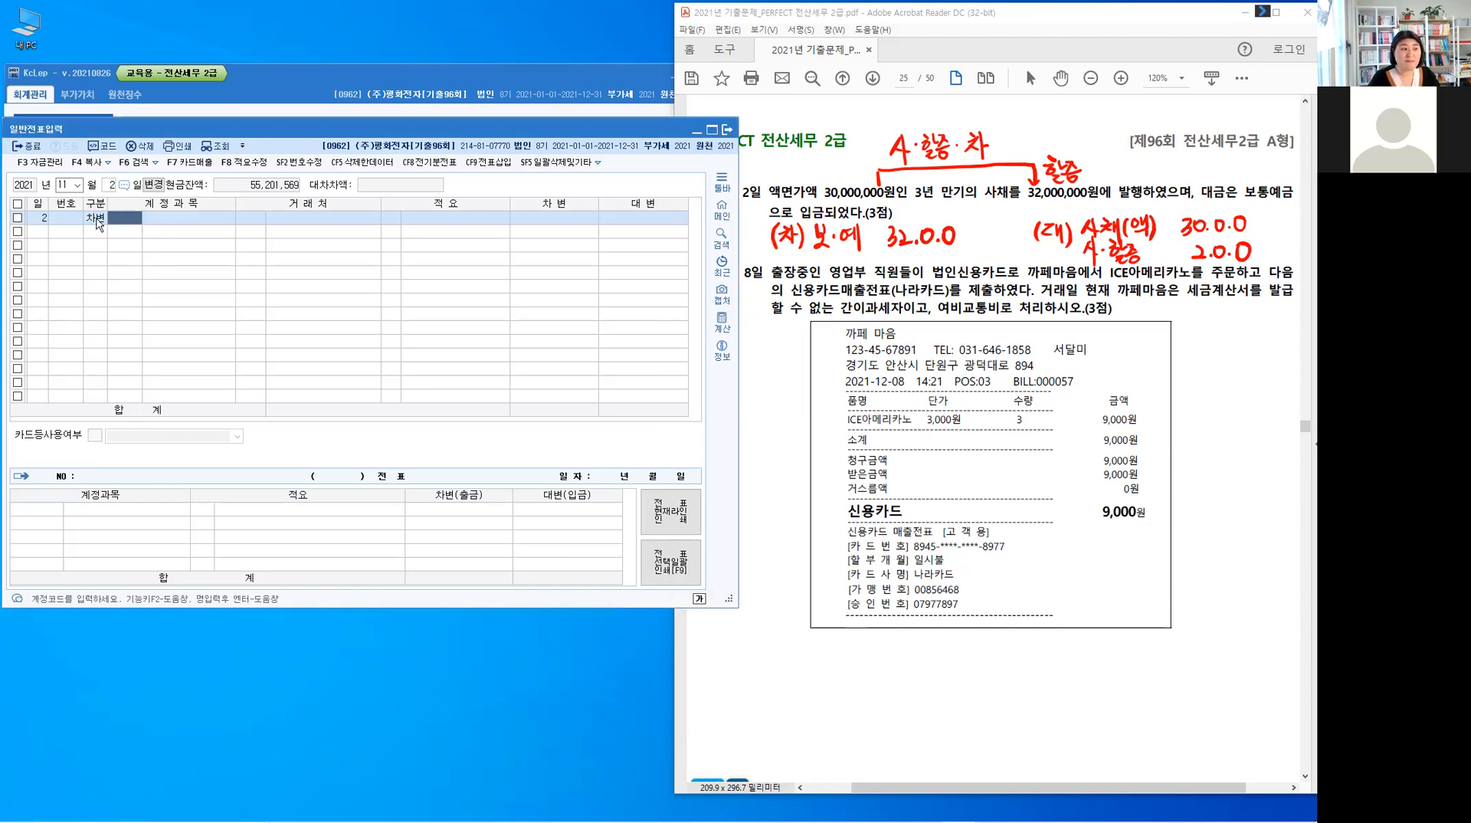
pyautogui.write('103')
pyautogui.press('Return')
pyautogui.press('Return')
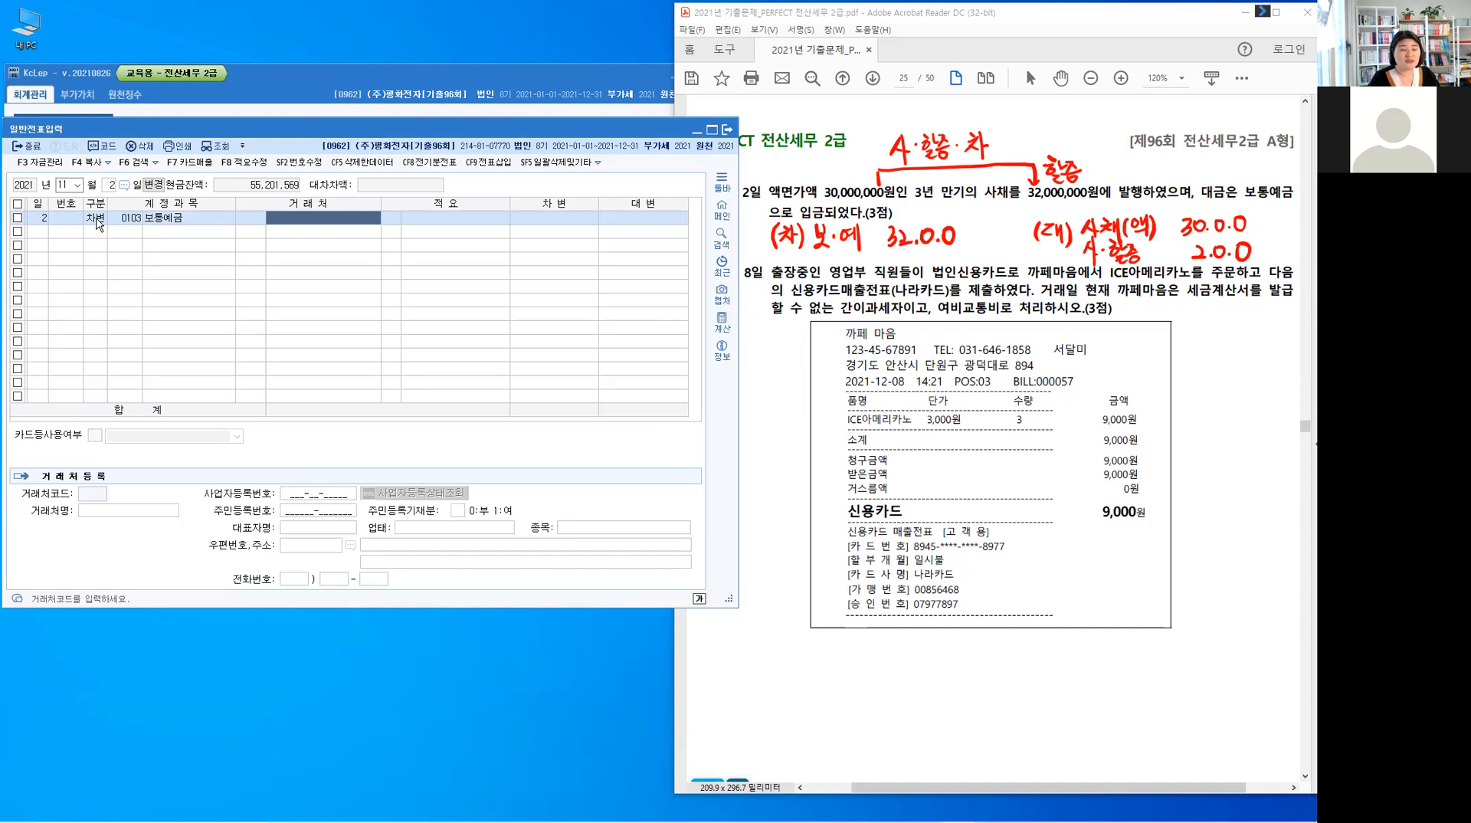
pyautogui.press('Return')
pyautogui.press('Return')
pyautogui.write('32000')
pyautogui.press('+')
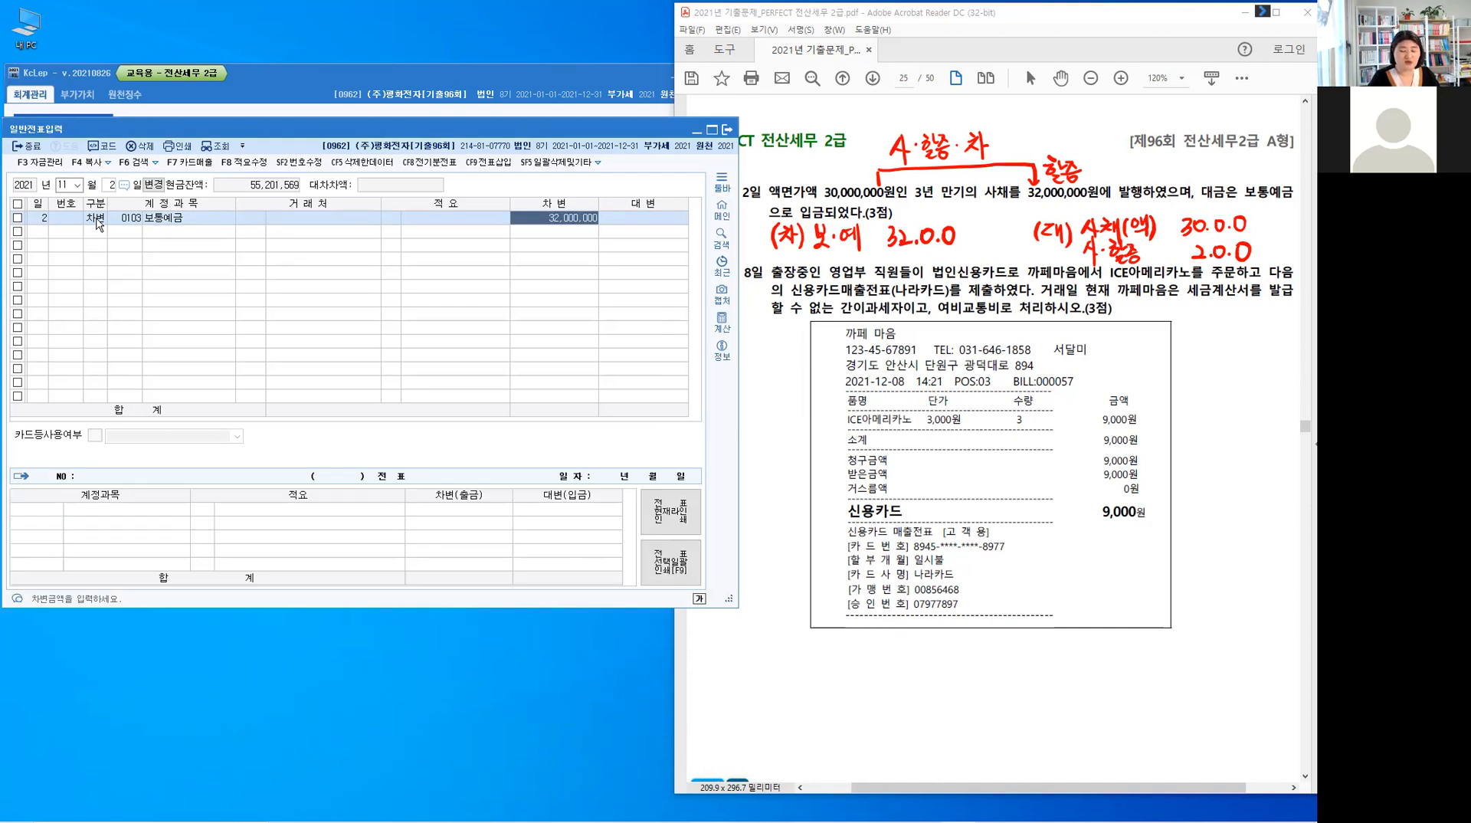
pyautogui.press('Return')
# - Add a credit (대변) line for account 0291 사채 with an amount of 30,000,000
pyautogui.write('4')
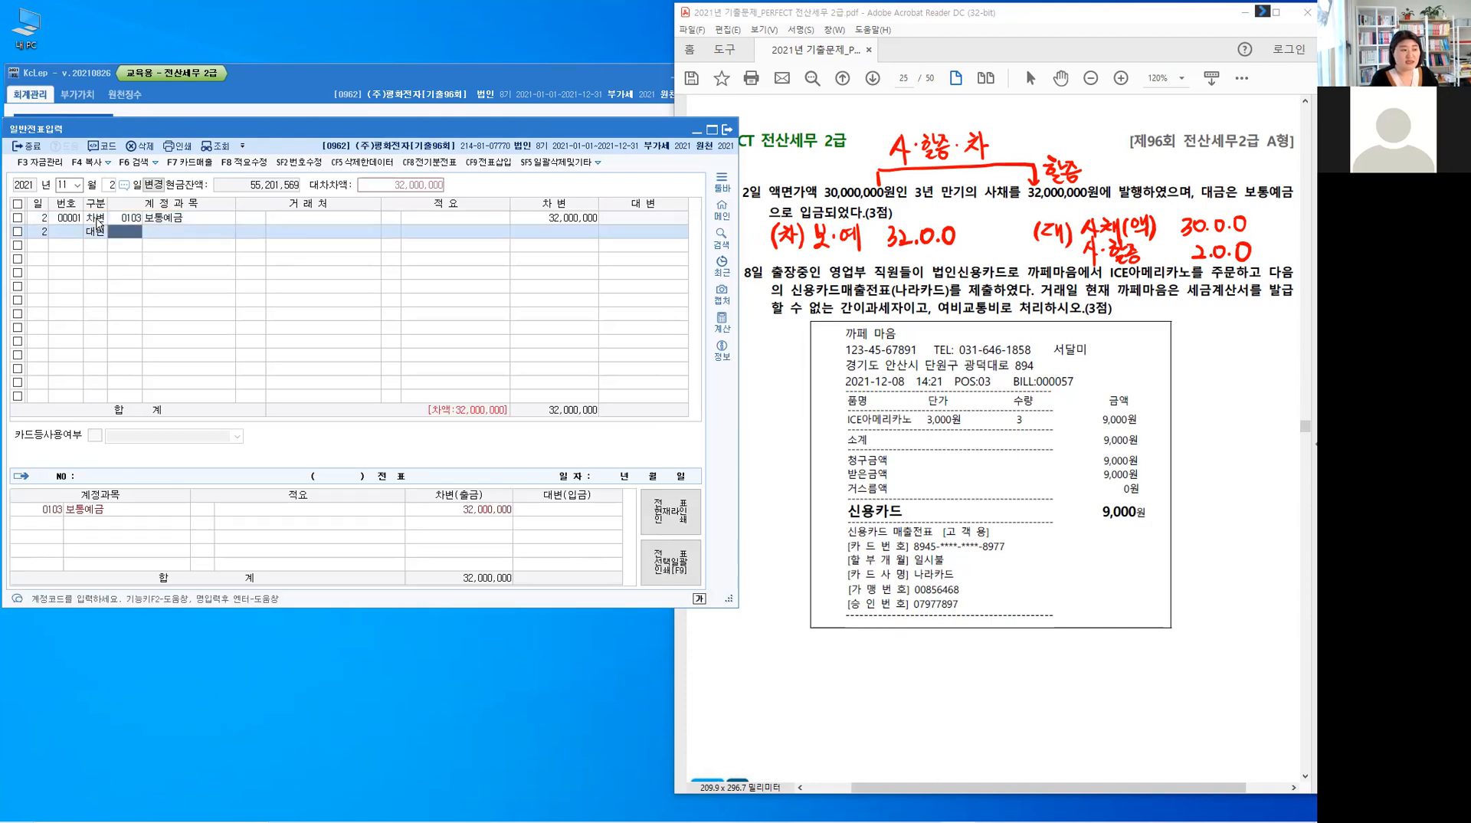
pyautogui.write('사채')
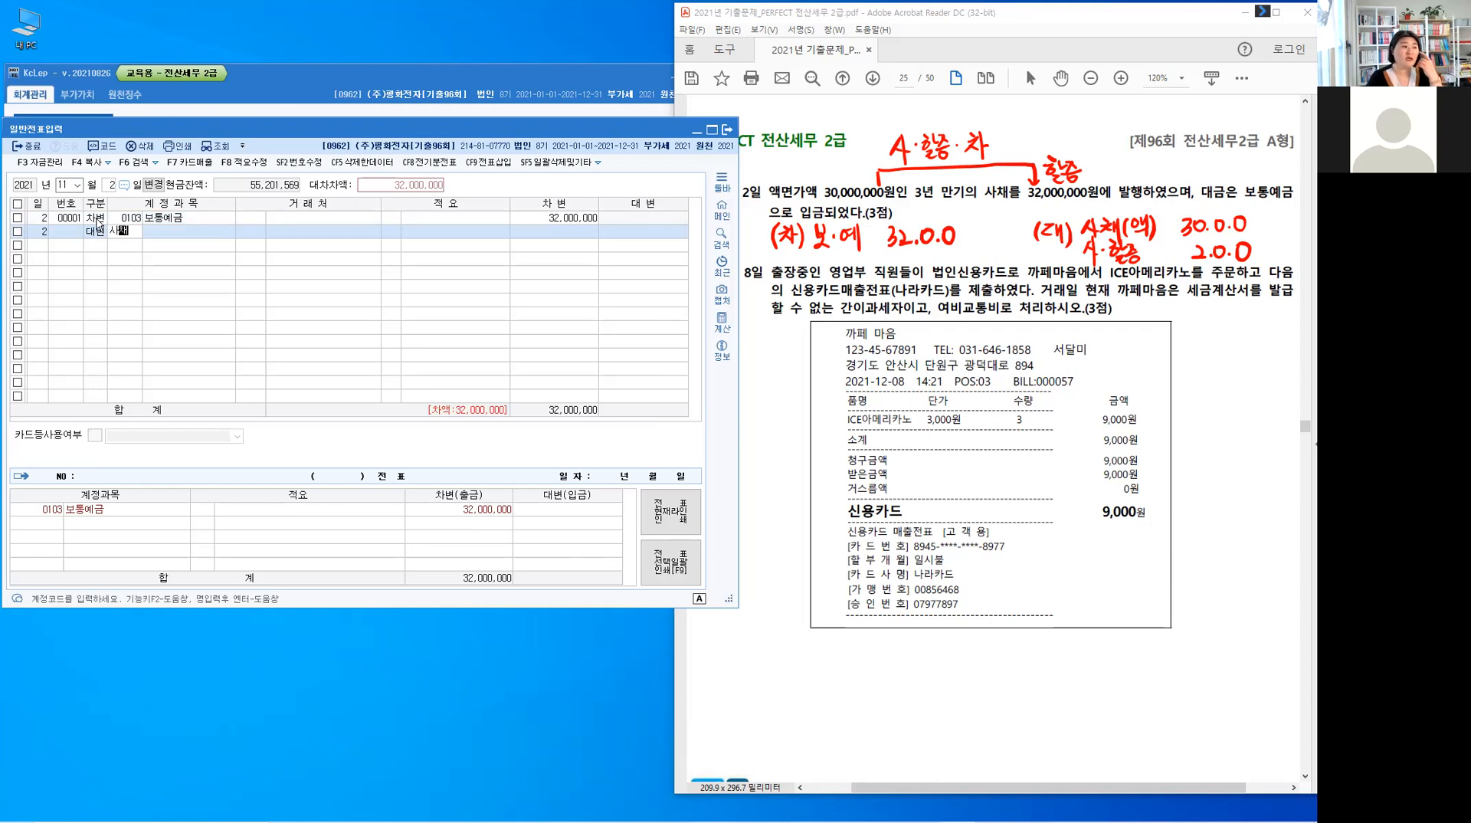
pyautogui.press('Return')
pyautogui.press('Return')
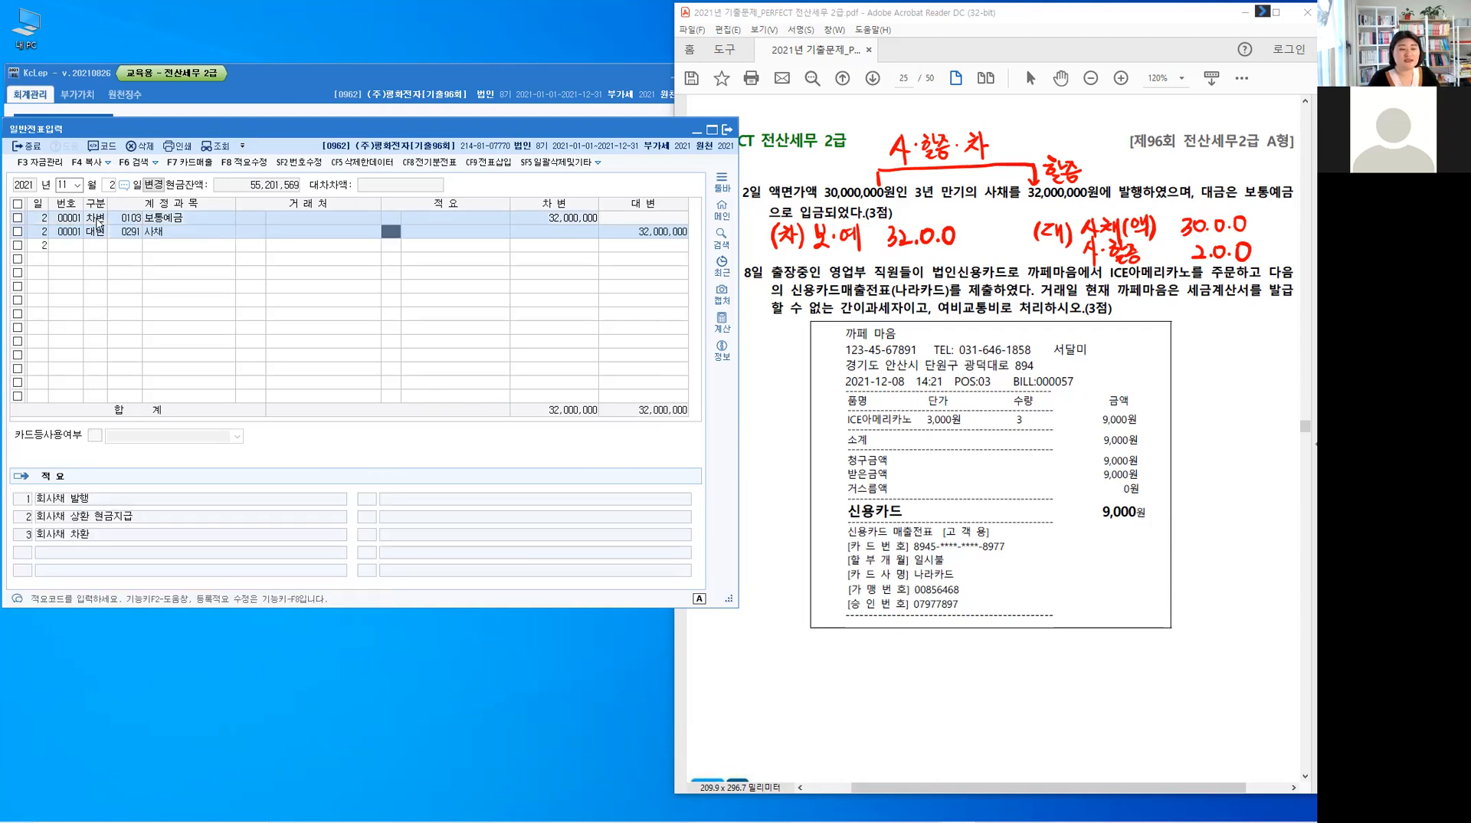
pyautogui.press('Return')
pyautogui.write('30000000')
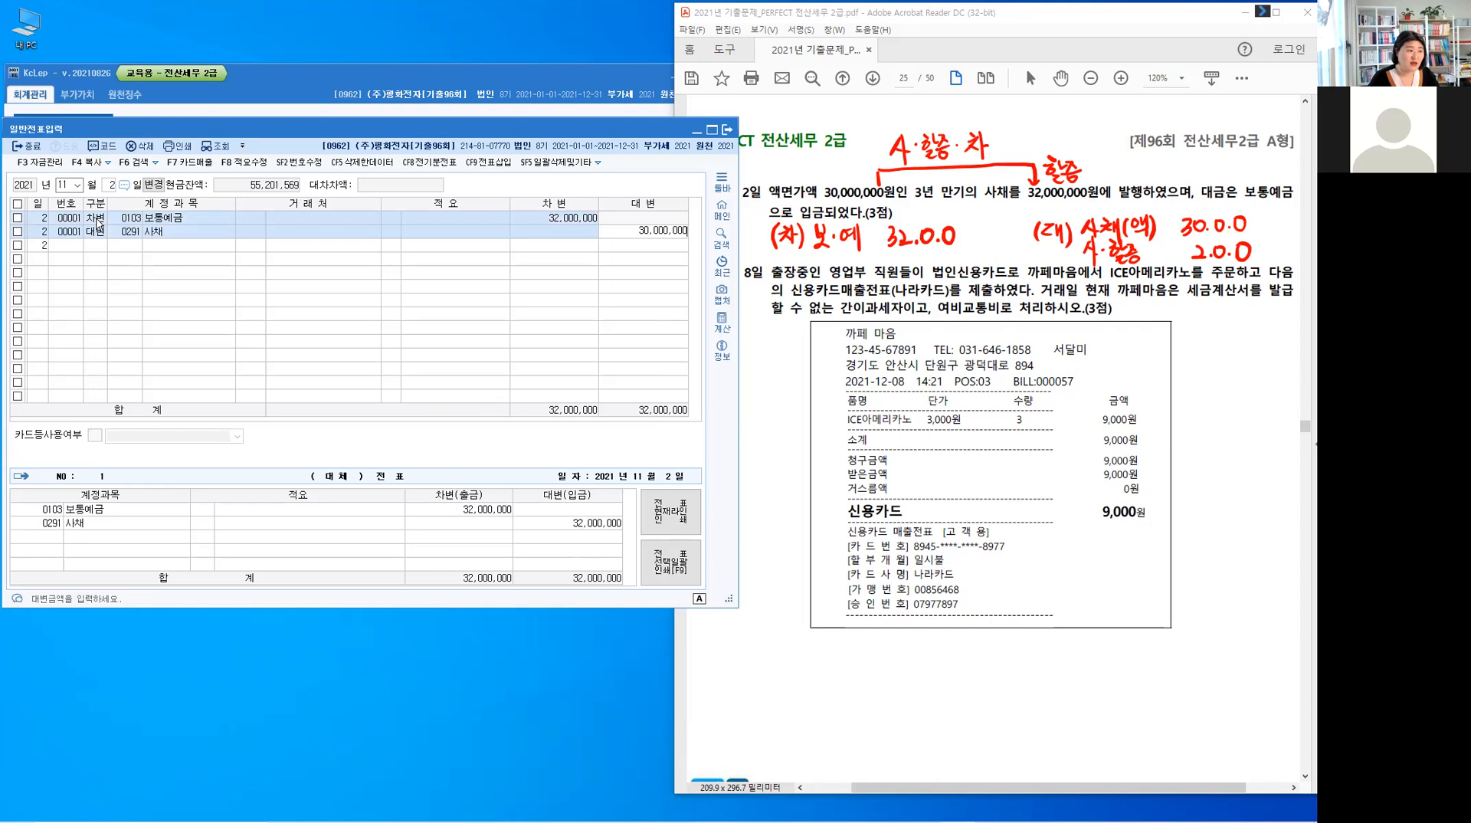
pyautogui.press('Return')
# - Look up accounts matching 사채할 and add a credit (대변) line for 0292 사채할인발행차금 with an amount of 2,000,000
pyautogui.write('4')
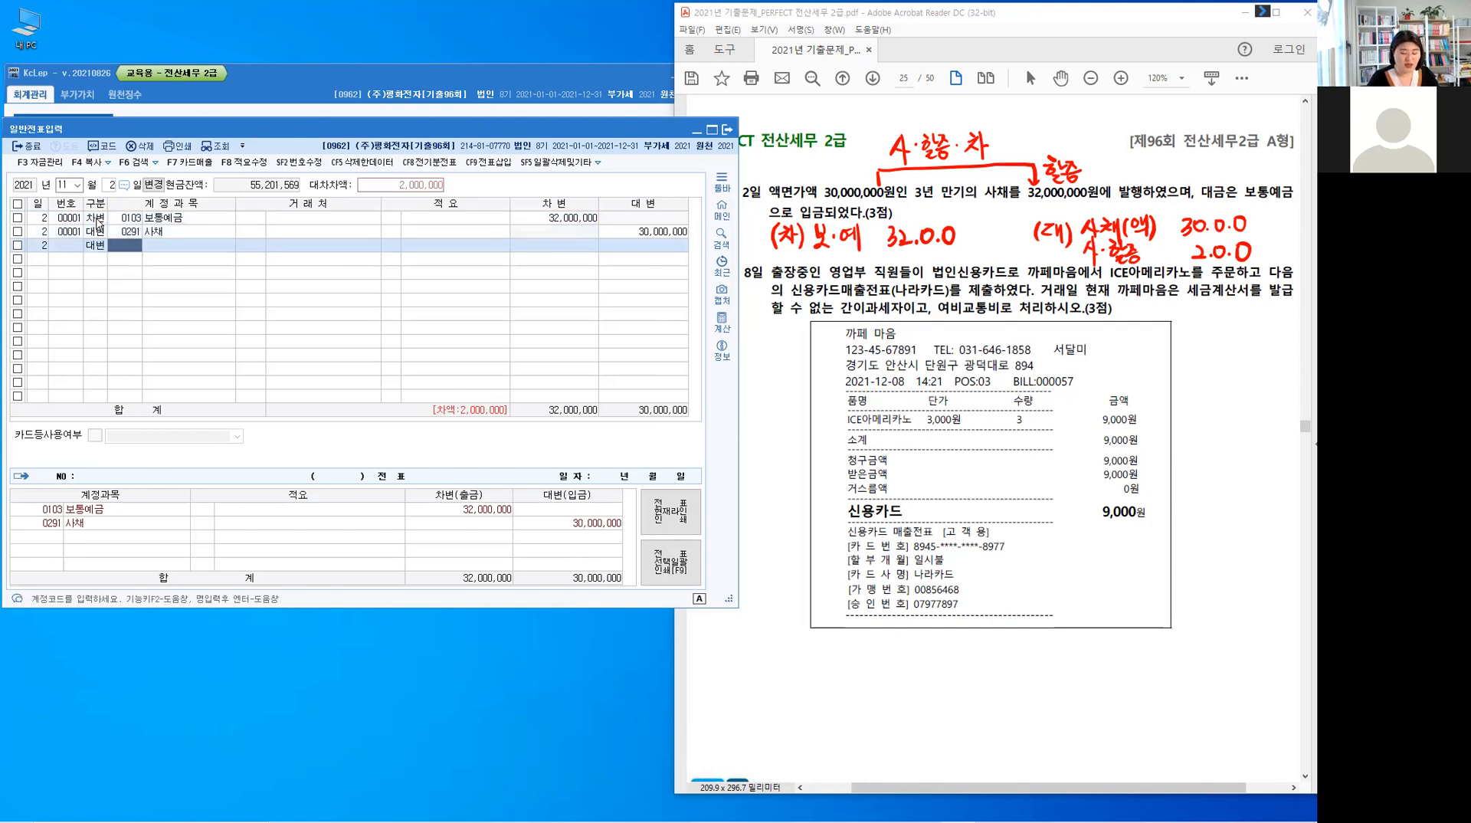
pyautogui.write('사채할')
pyautogui.press('Return')
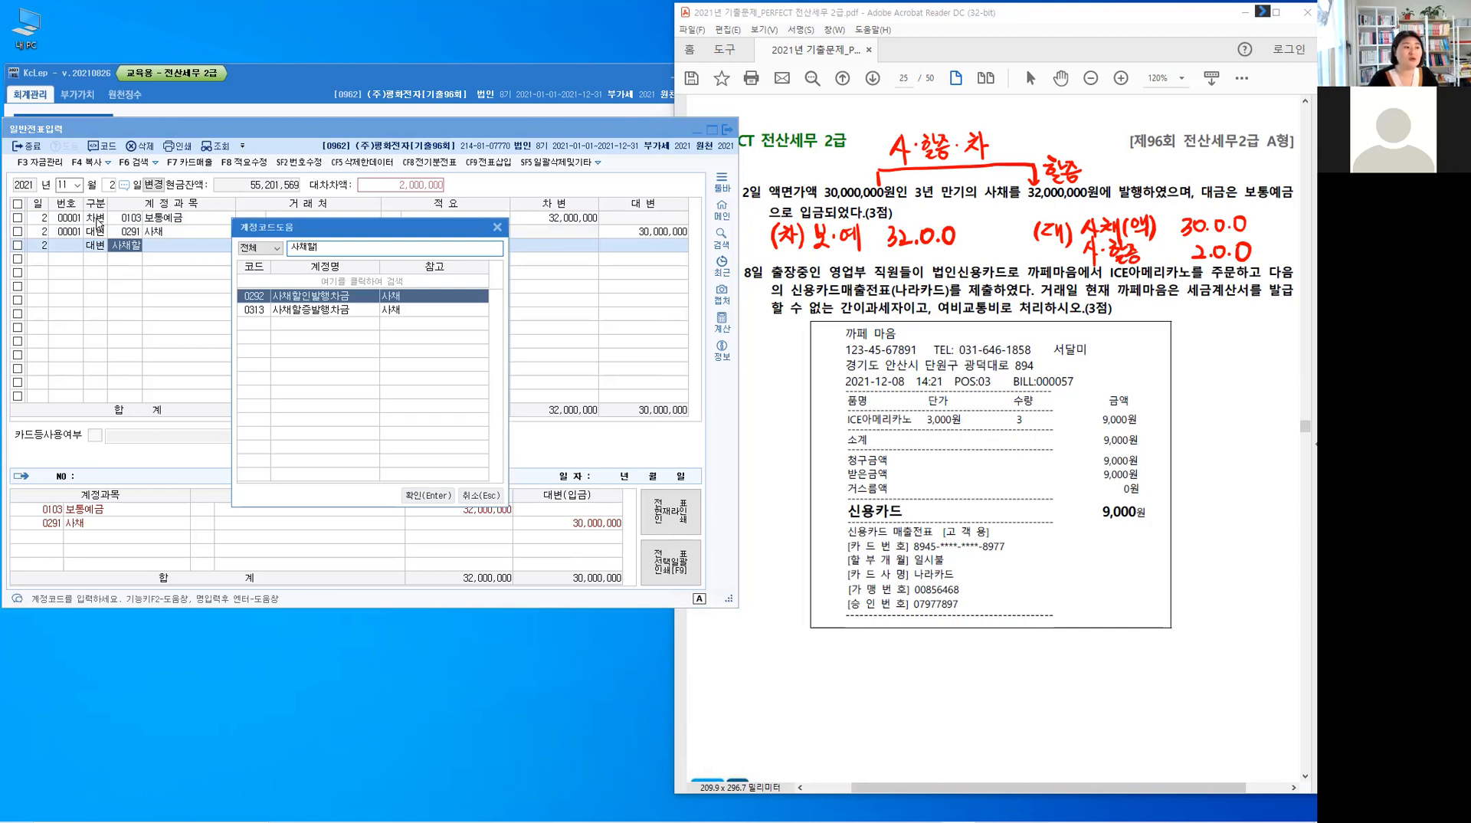
pyautogui.press('Escape')
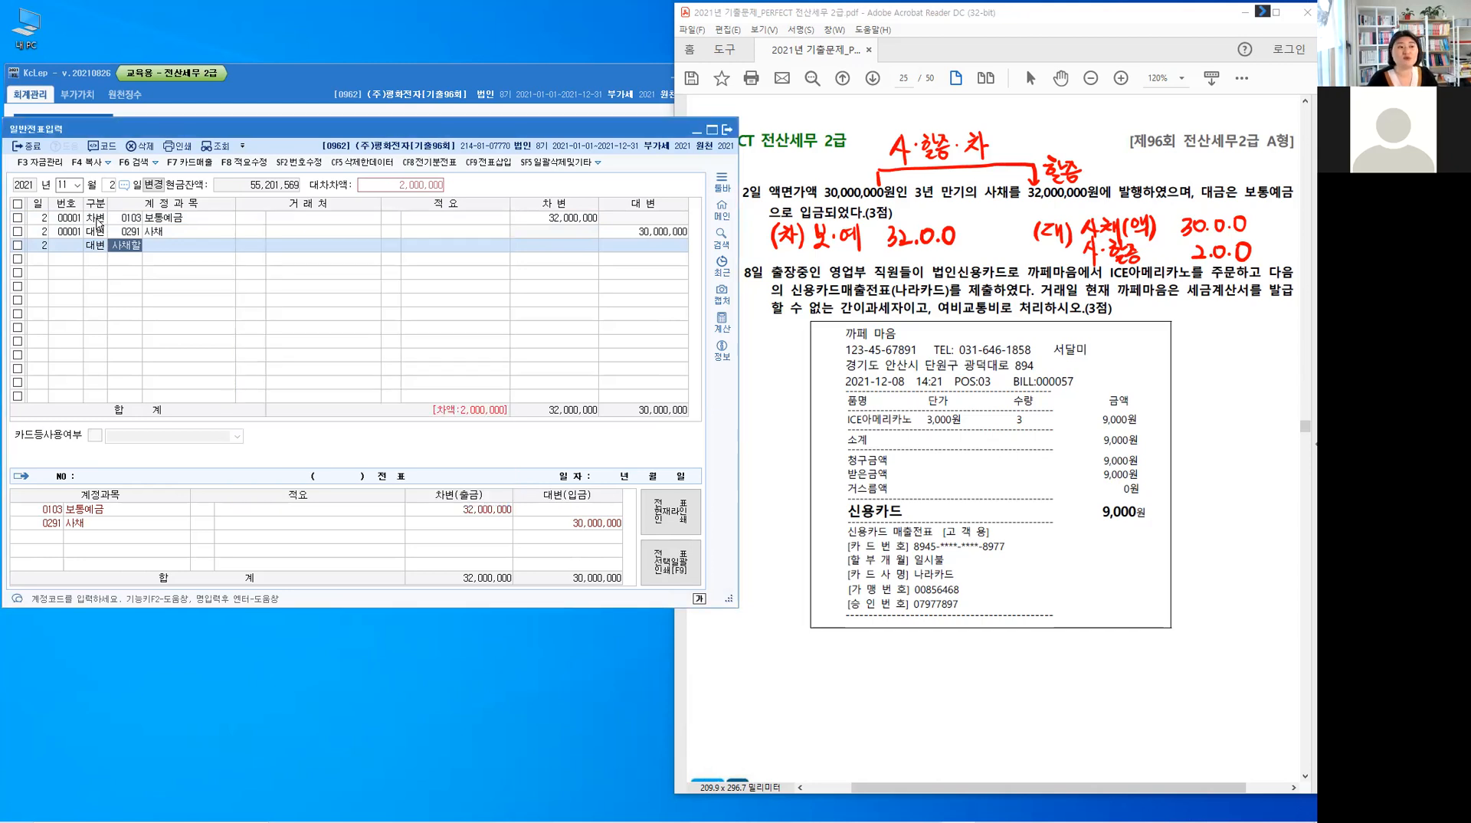
pyautogui.press('Return')
pyautogui.press('Return')
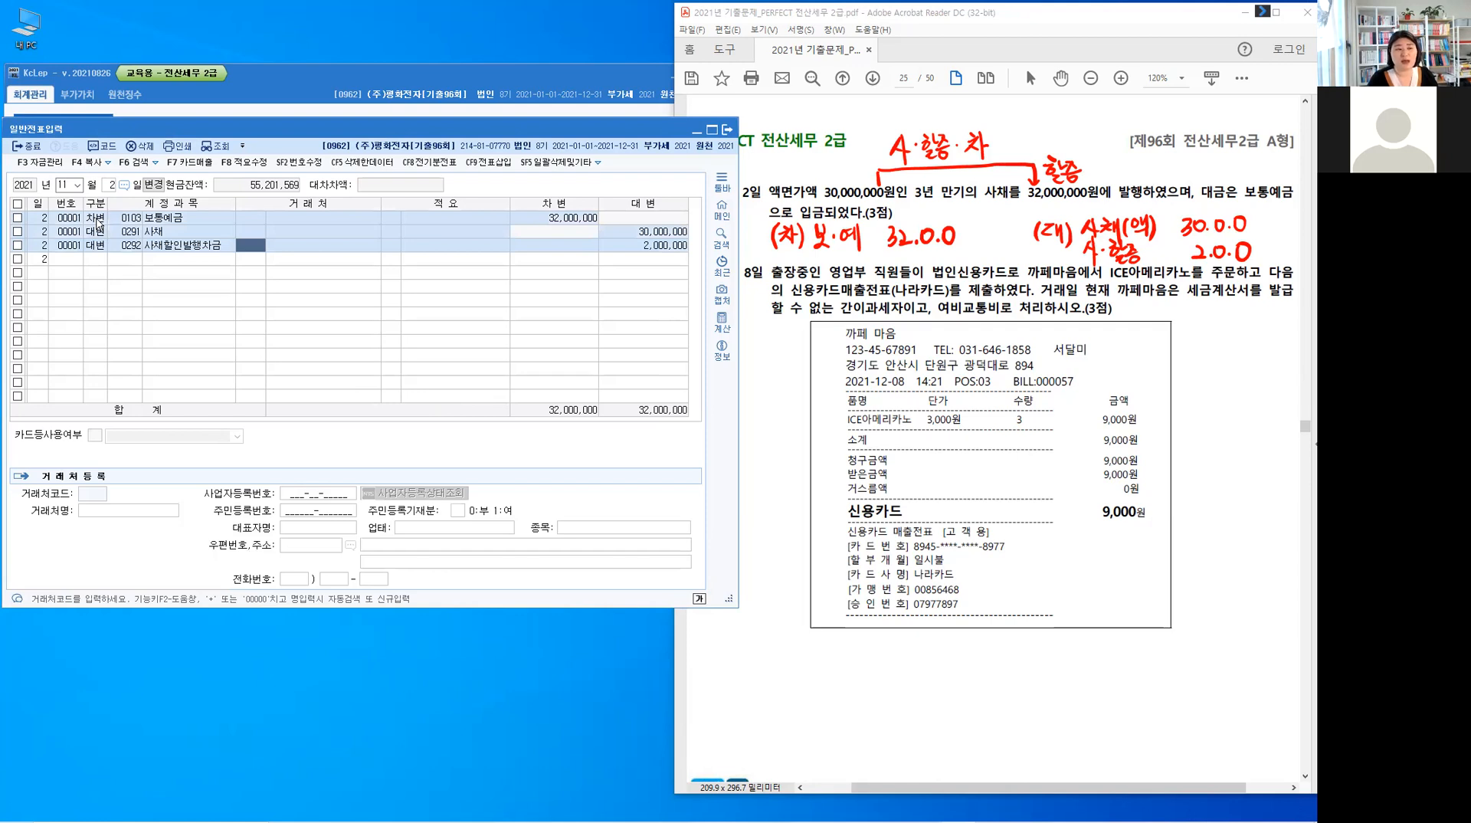
pyautogui.press('Return')
pyautogui.press('Return')
pyautogui.press('Return')
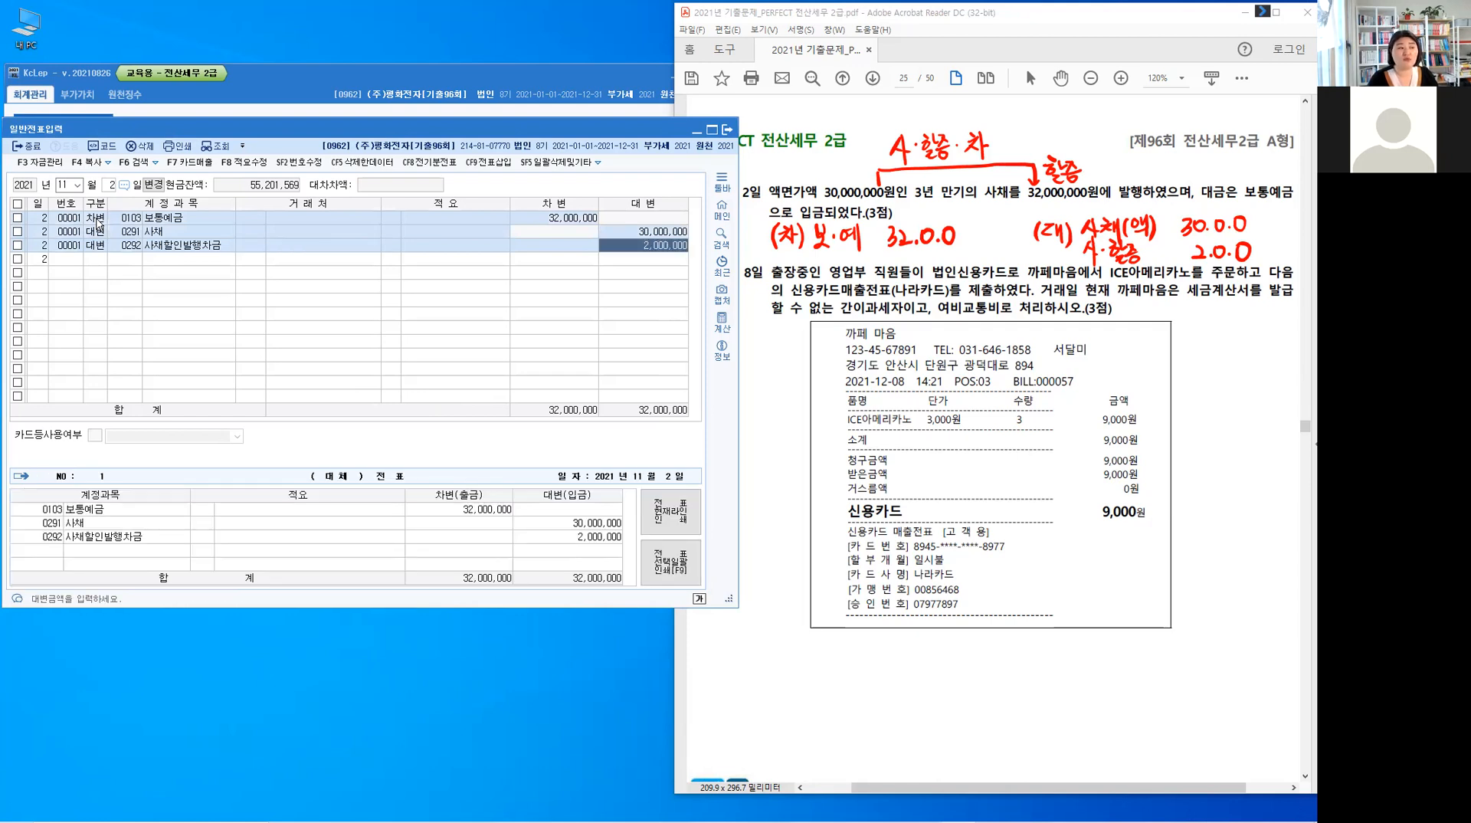
pyautogui.press('Return')
pyautogui.press('Up')
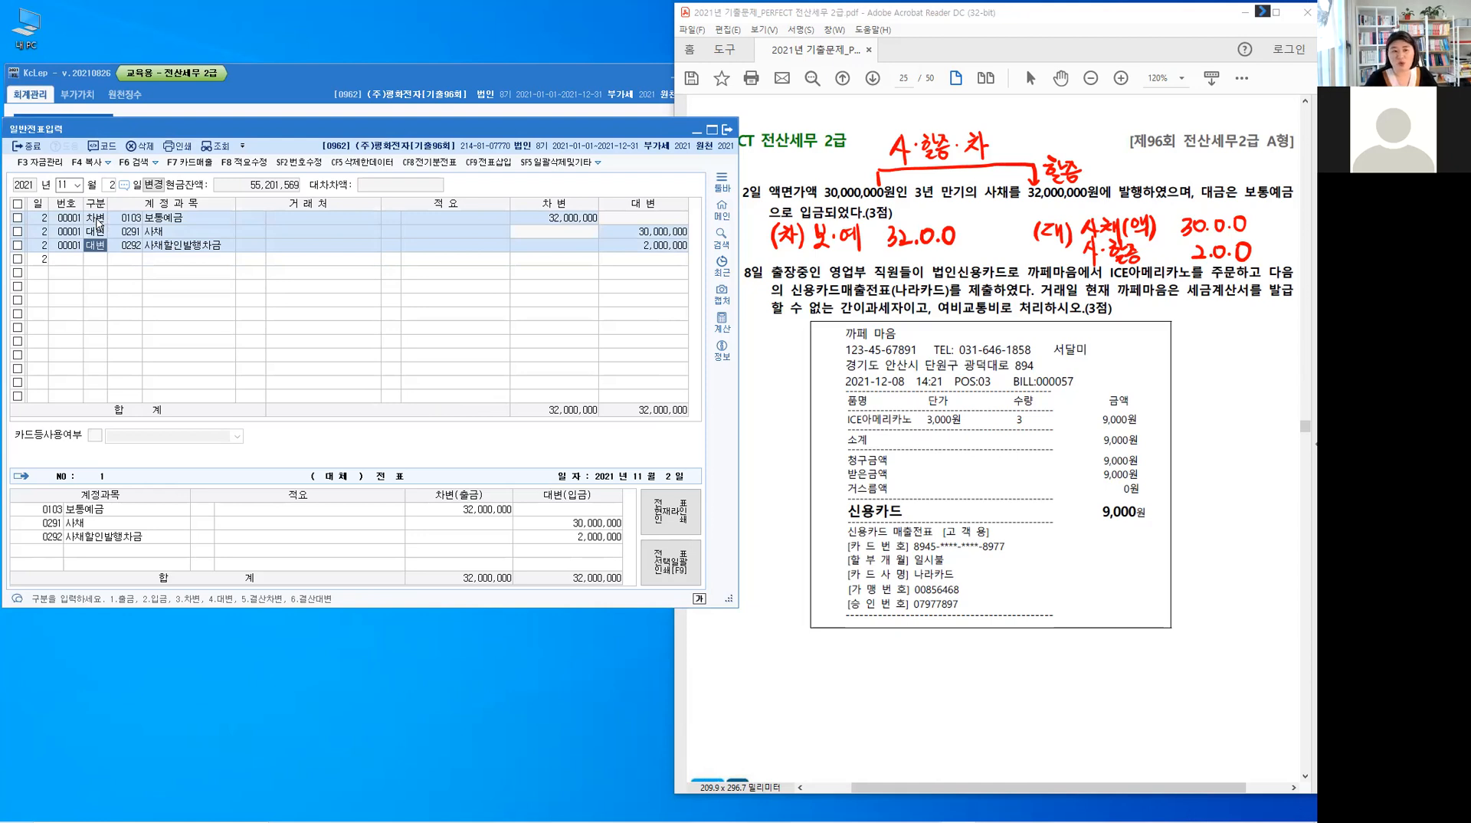
# - Clear the handwritten notes from the exam PDF and set the voucher date to December 8
pyautogui.click(773, 413)
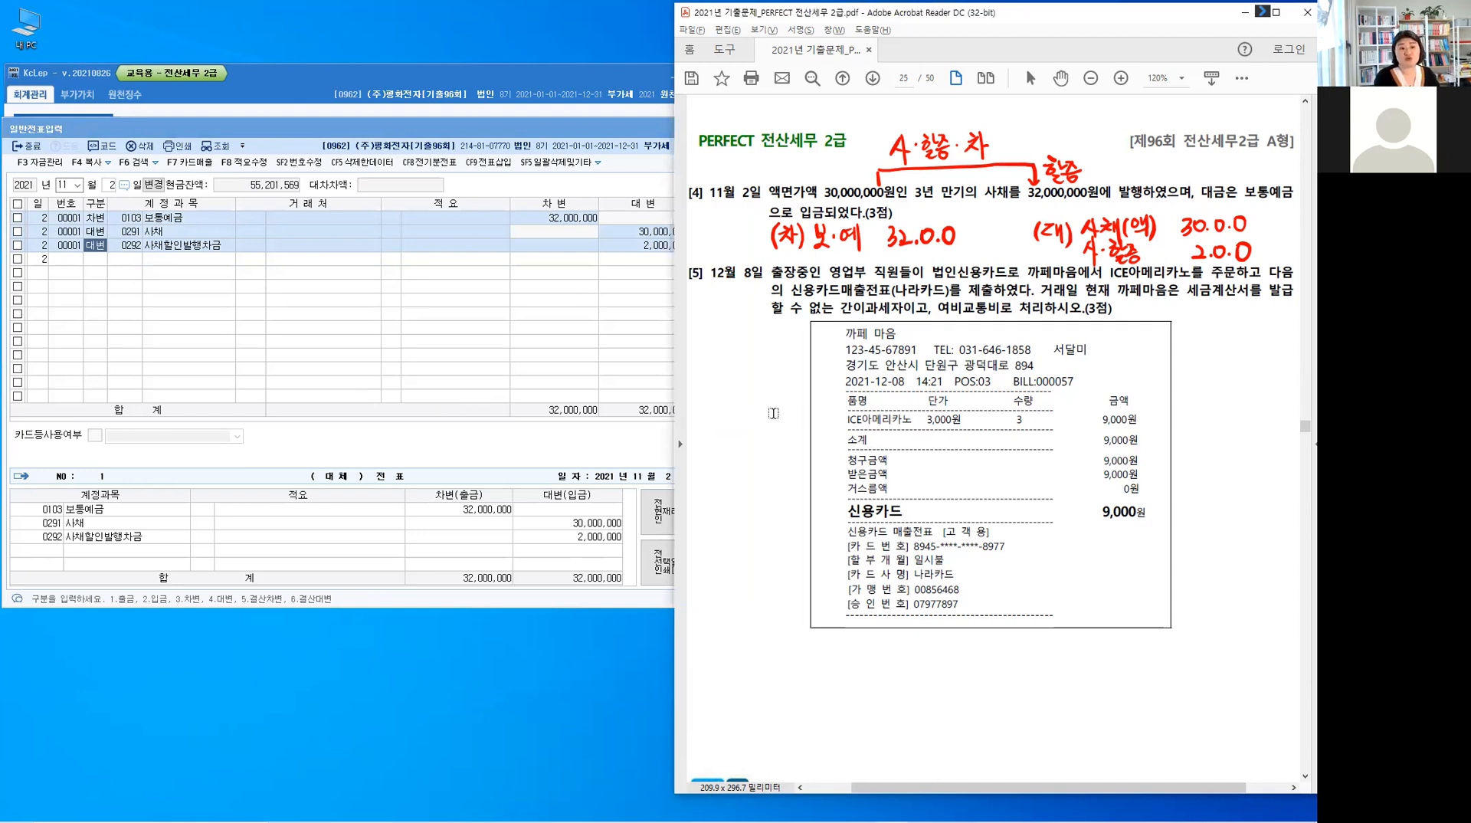
pyautogui.press('Escape')
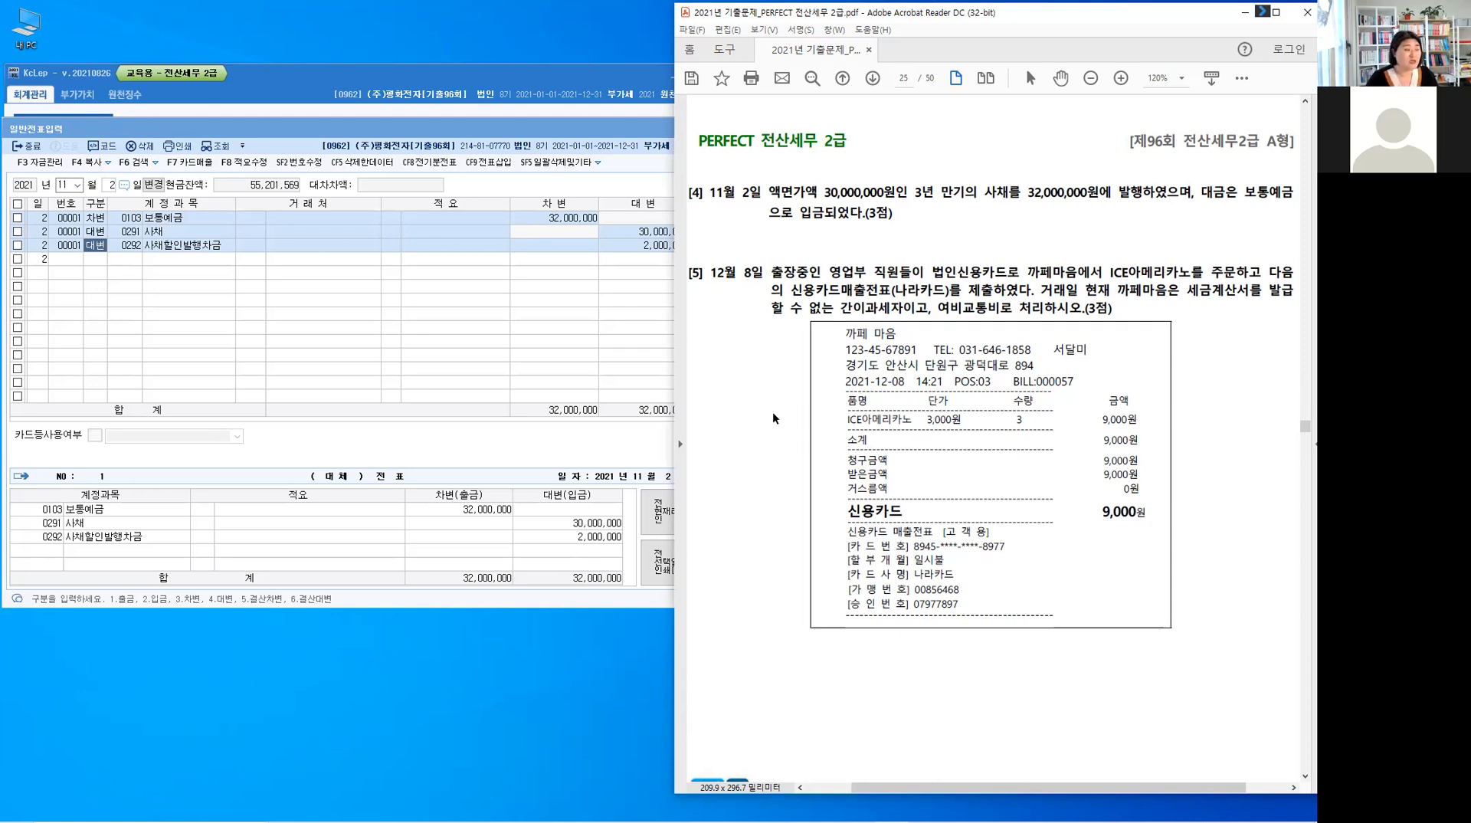
pyautogui.click(67, 185)
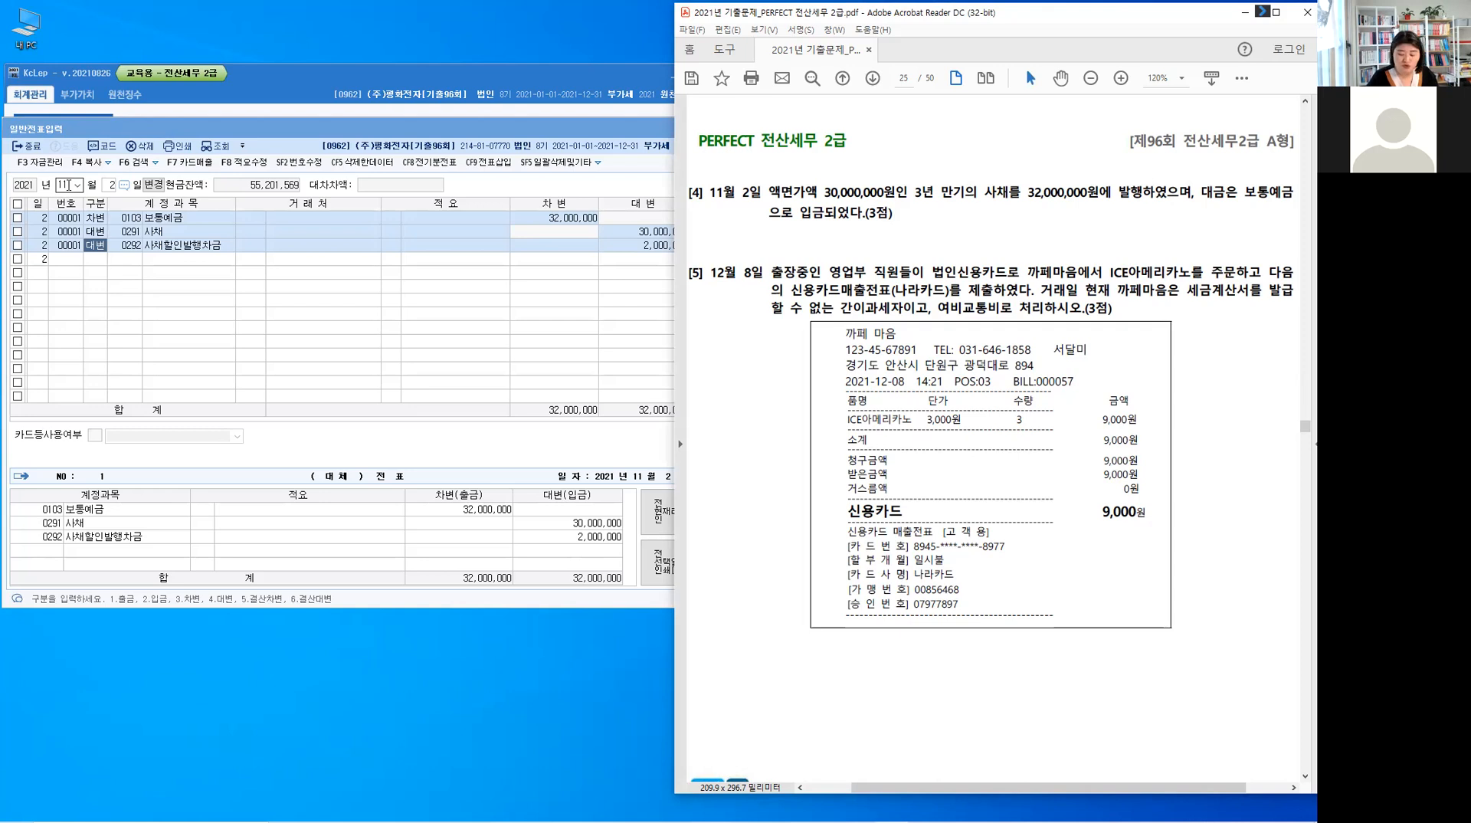
pyautogui.click(67, 184)
pyautogui.write('12')
pyautogui.press('Return')
pyautogui.write('8')
pyautogui.press('Return')
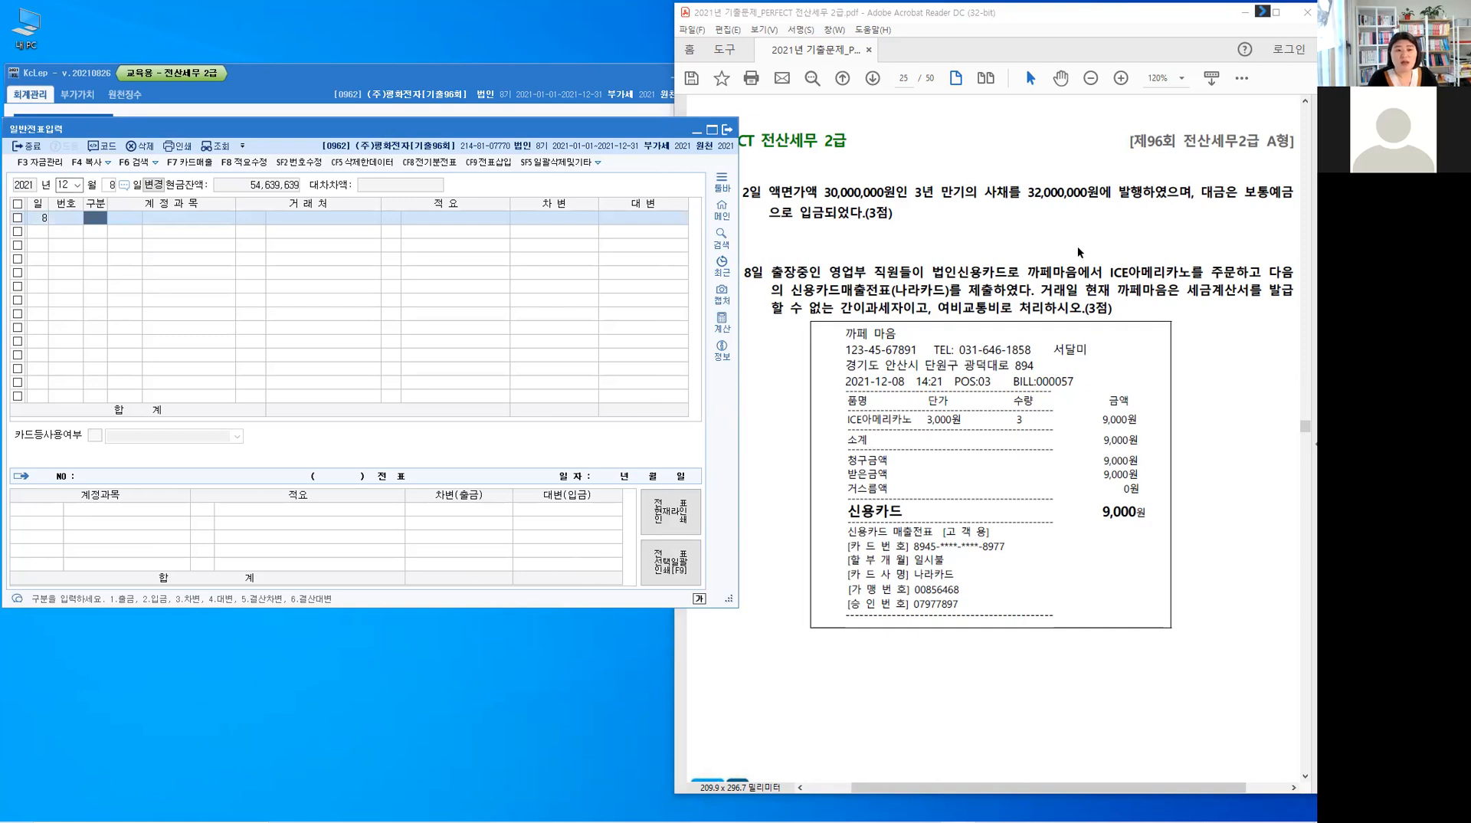
# - Highlight the words 나라카드 and 여비교통 in question 5 of the exam PDF
pyautogui.click(1129, 283)
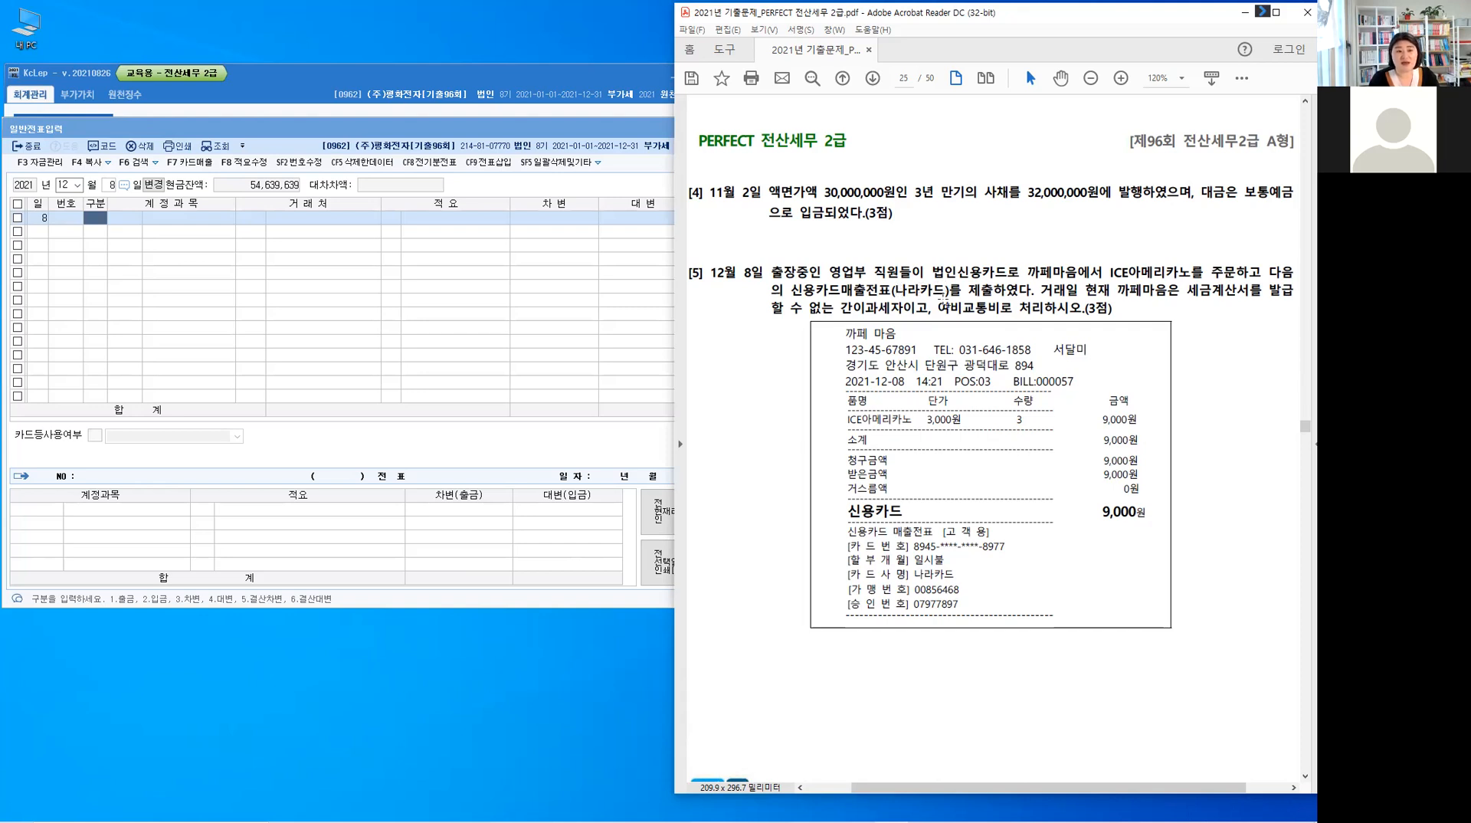
pyautogui.doubleClick(939, 288)
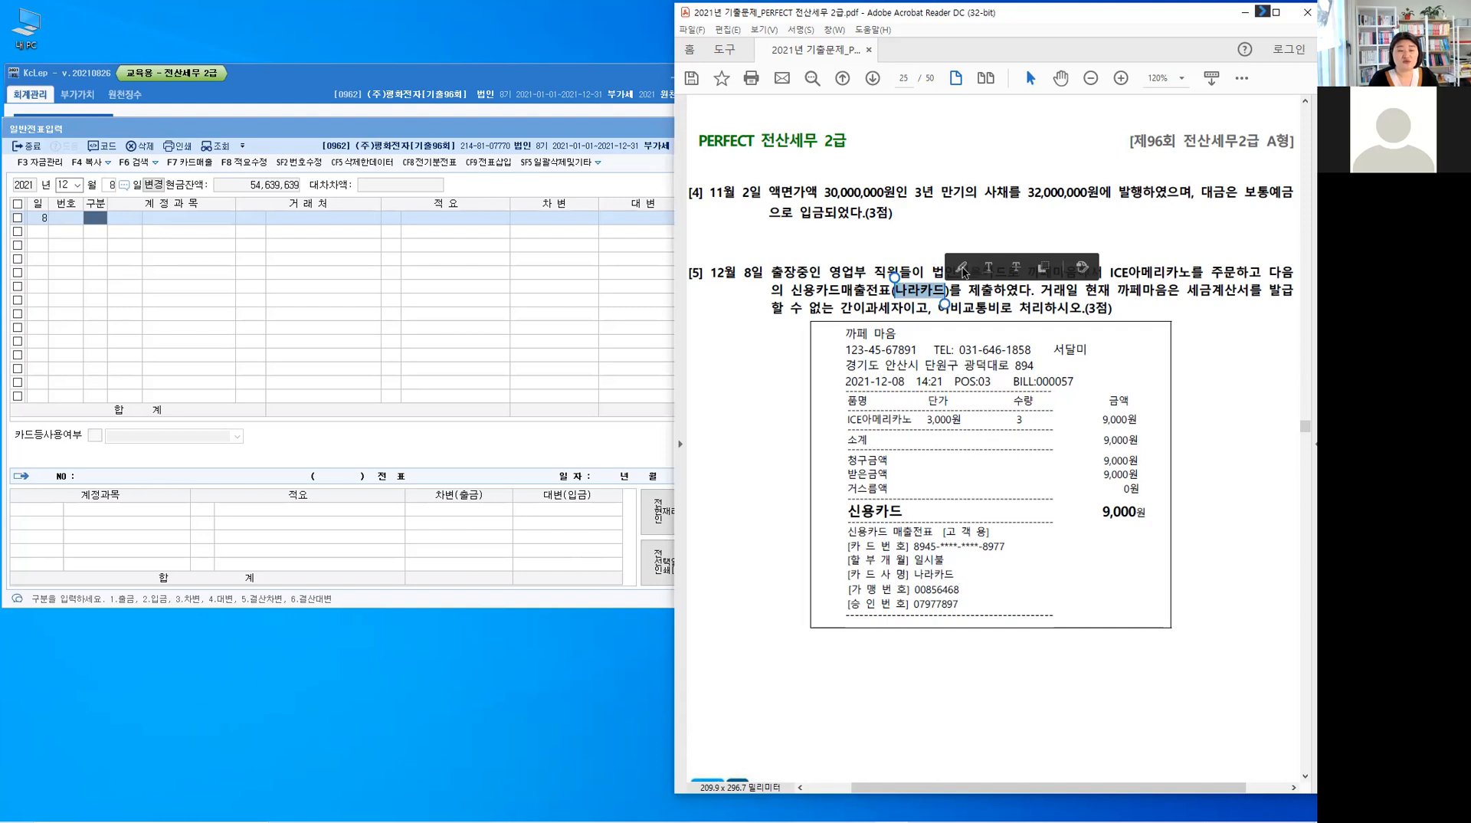
pyautogui.click(962, 269)
pyautogui.click(1245, 79)
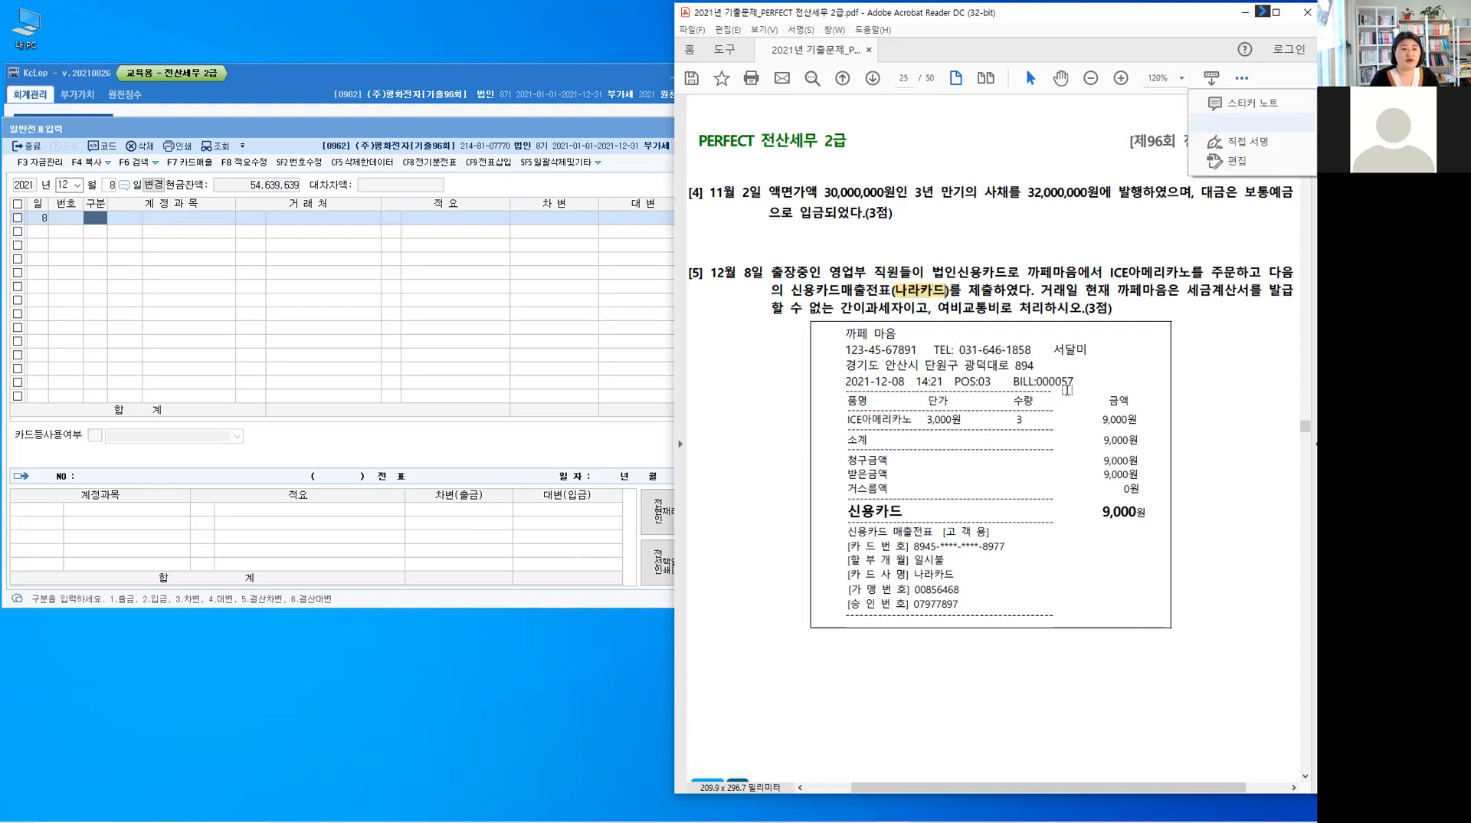
pyautogui.click(1067, 390)
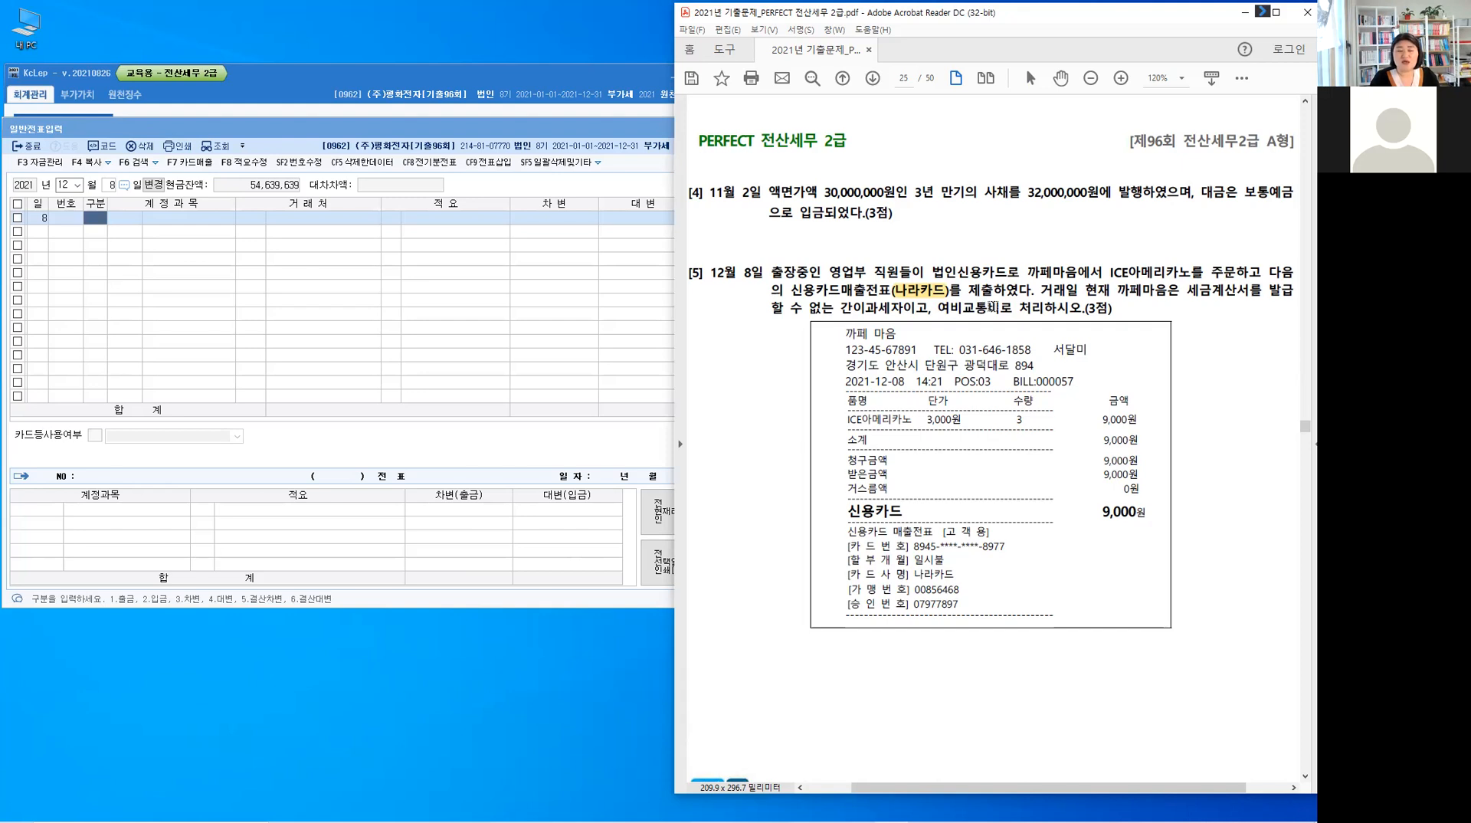
pyautogui.moveTo(1000, 307); pyautogui.dragTo(936, 307)
pyautogui.click(960, 325)
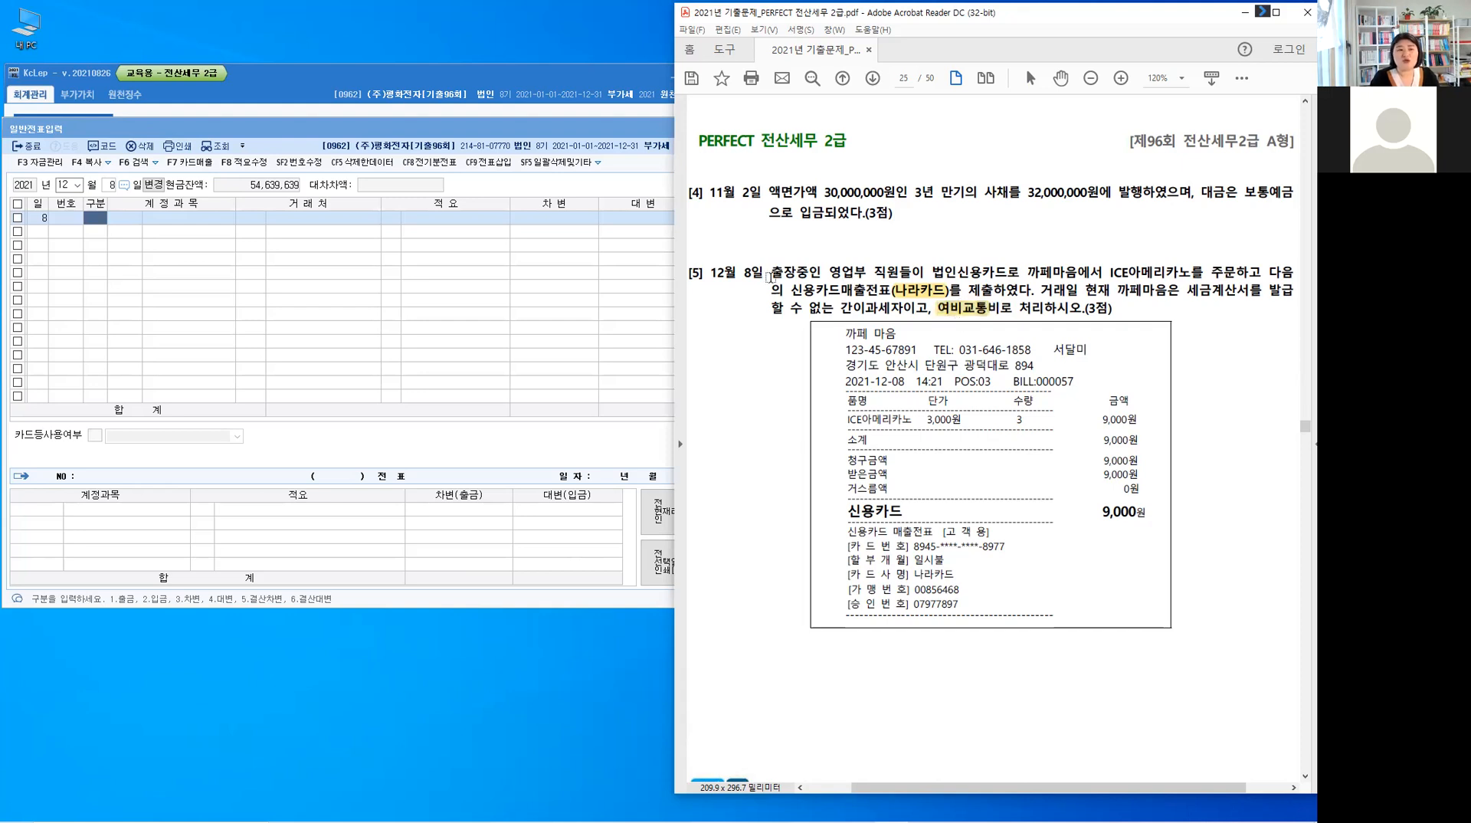
# - Highlight the words 출장중인 영업부 in question 5 of the exam PDF
pyautogui.moveTo(787, 270); pyautogui.dragTo(873, 272)
pyautogui.click(965, 319)
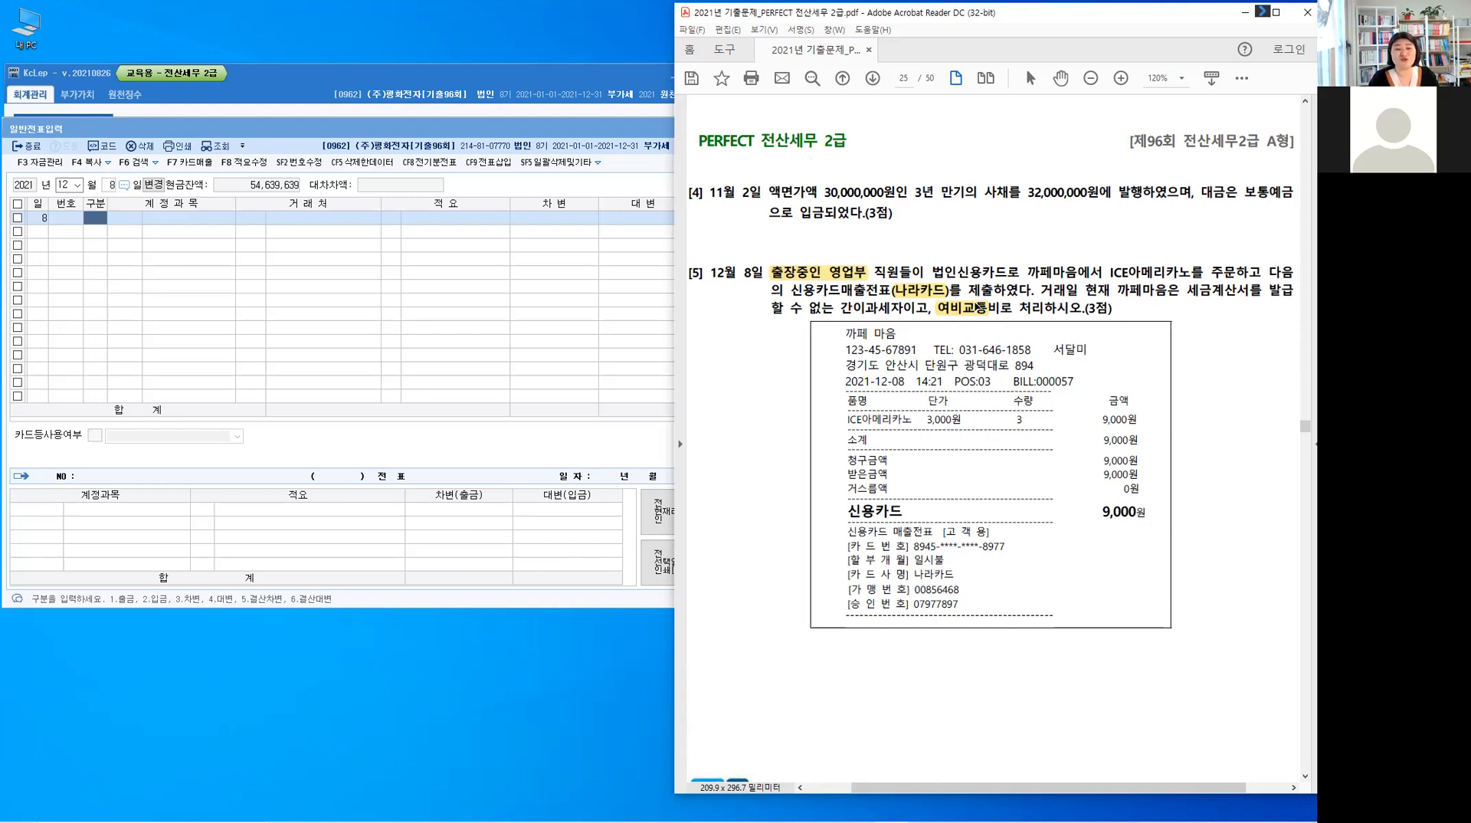
pyautogui.click(980, 307)
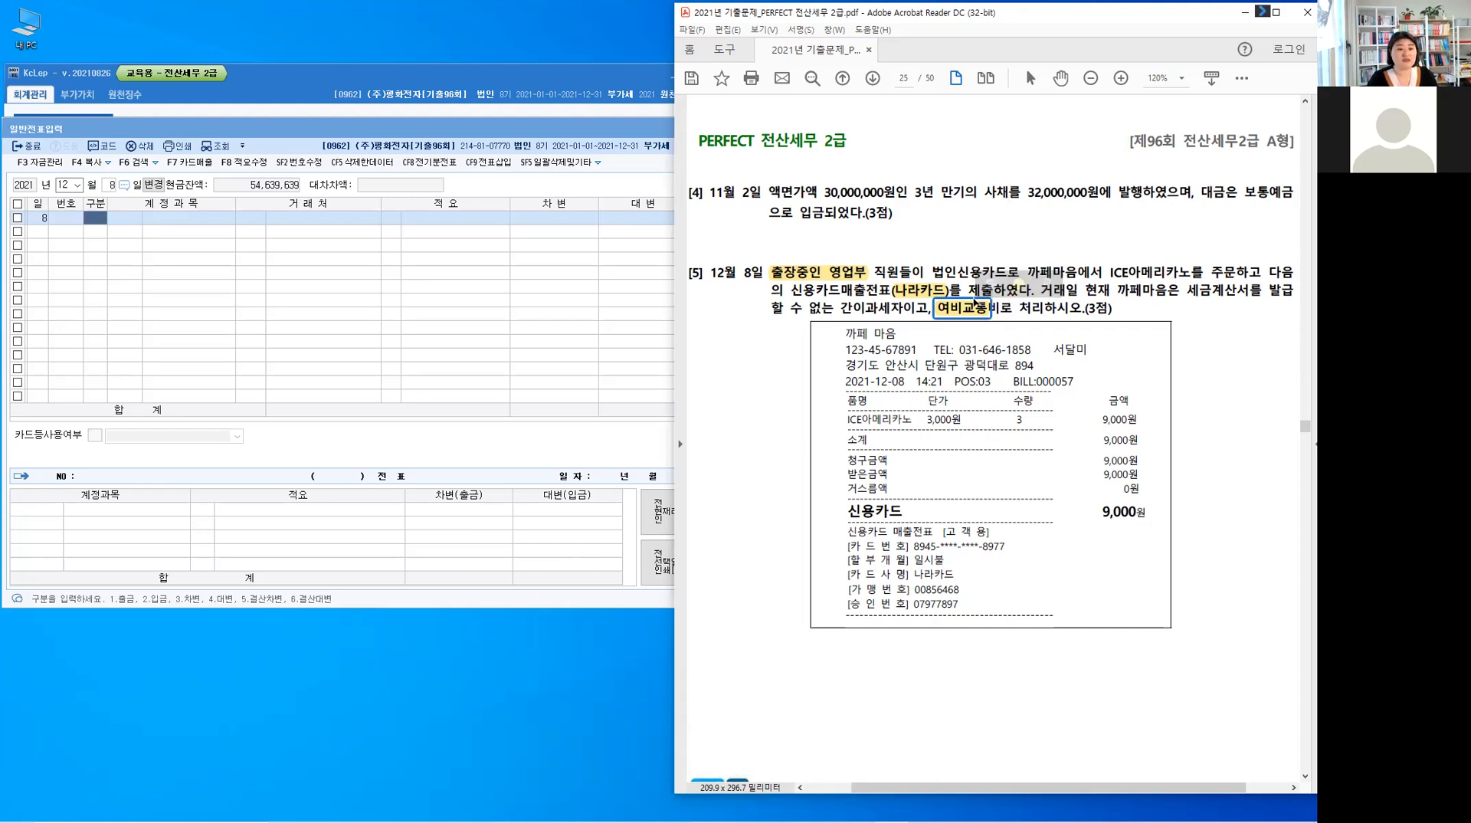
# - Handwrite the note (판) linked to 여비교통비 in question 5 and circle the receipt's 9,000원 card total
pyautogui.click(987, 295)
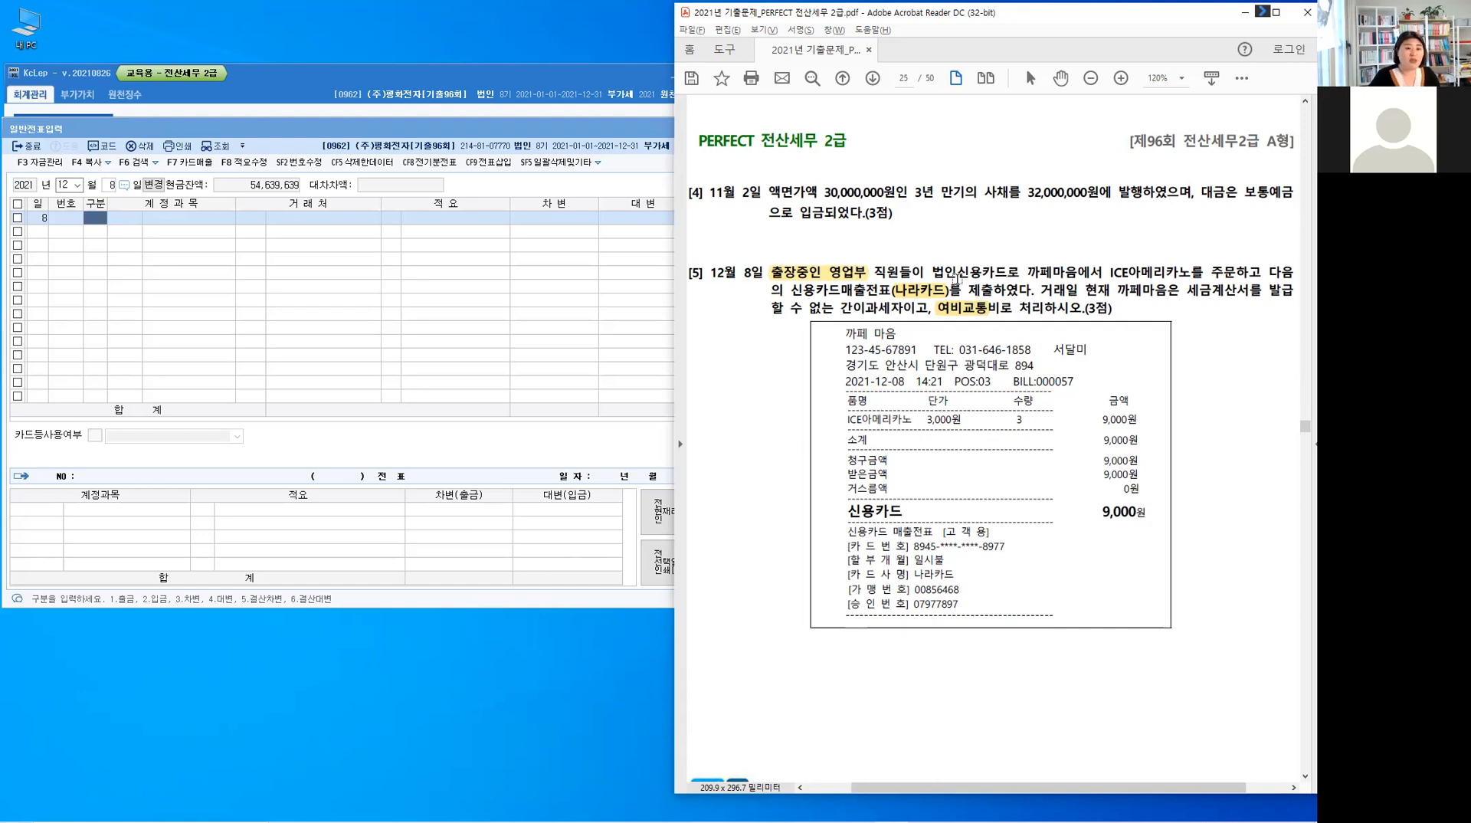
pyautogui.moveTo(976, 297)
pyautogui.mouseDown()
pyautogui.moveTo(1036, 238)
pyautogui.moveTo(1027, 255)
pyautogui.moveTo(1044, 258)
pyautogui.moveTo(1017, 260)
pyautogui.mouseUp()
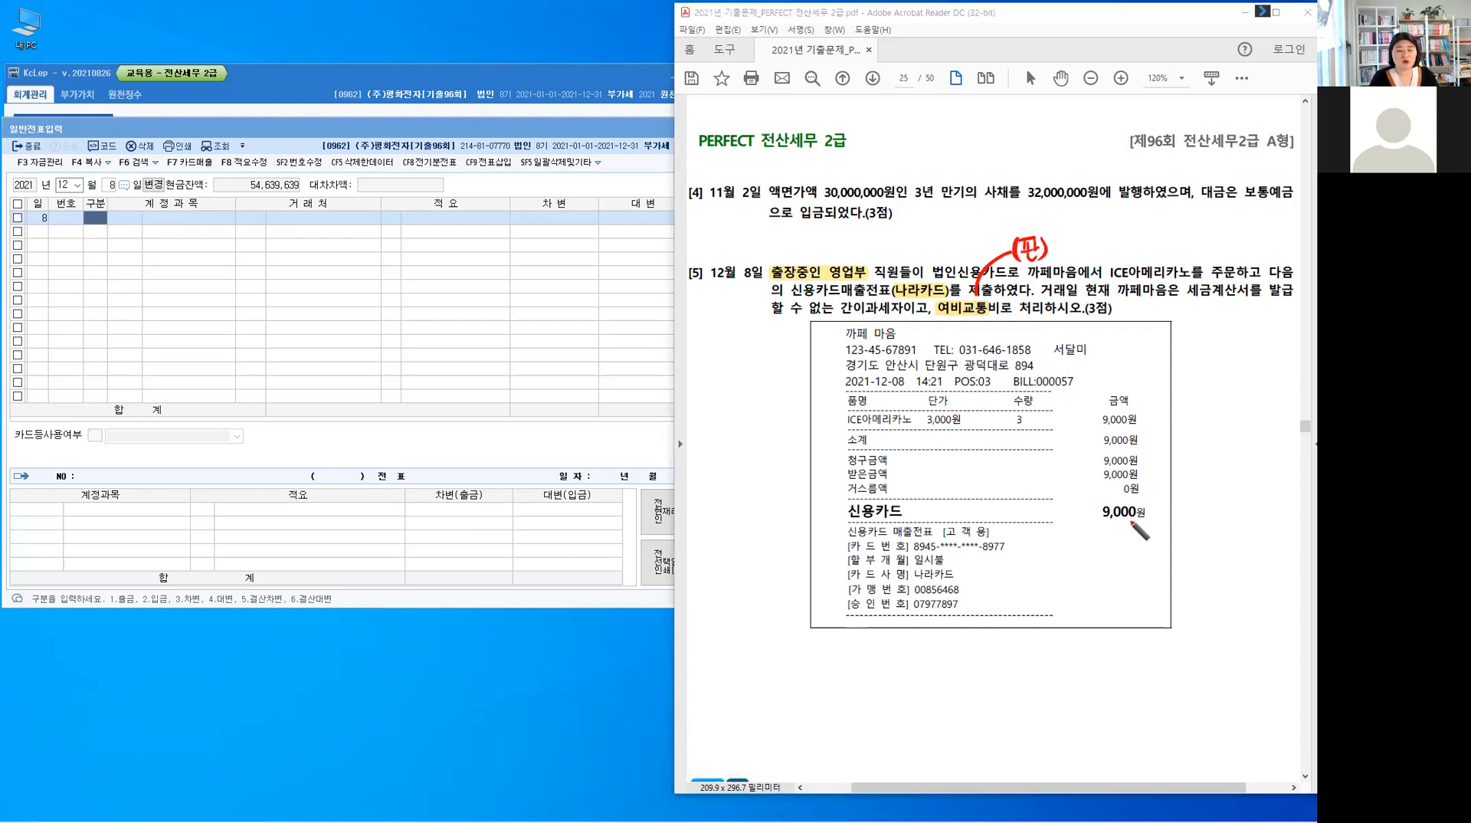
pyautogui.moveTo(1141, 494); pyautogui.dragTo(1149, 497)
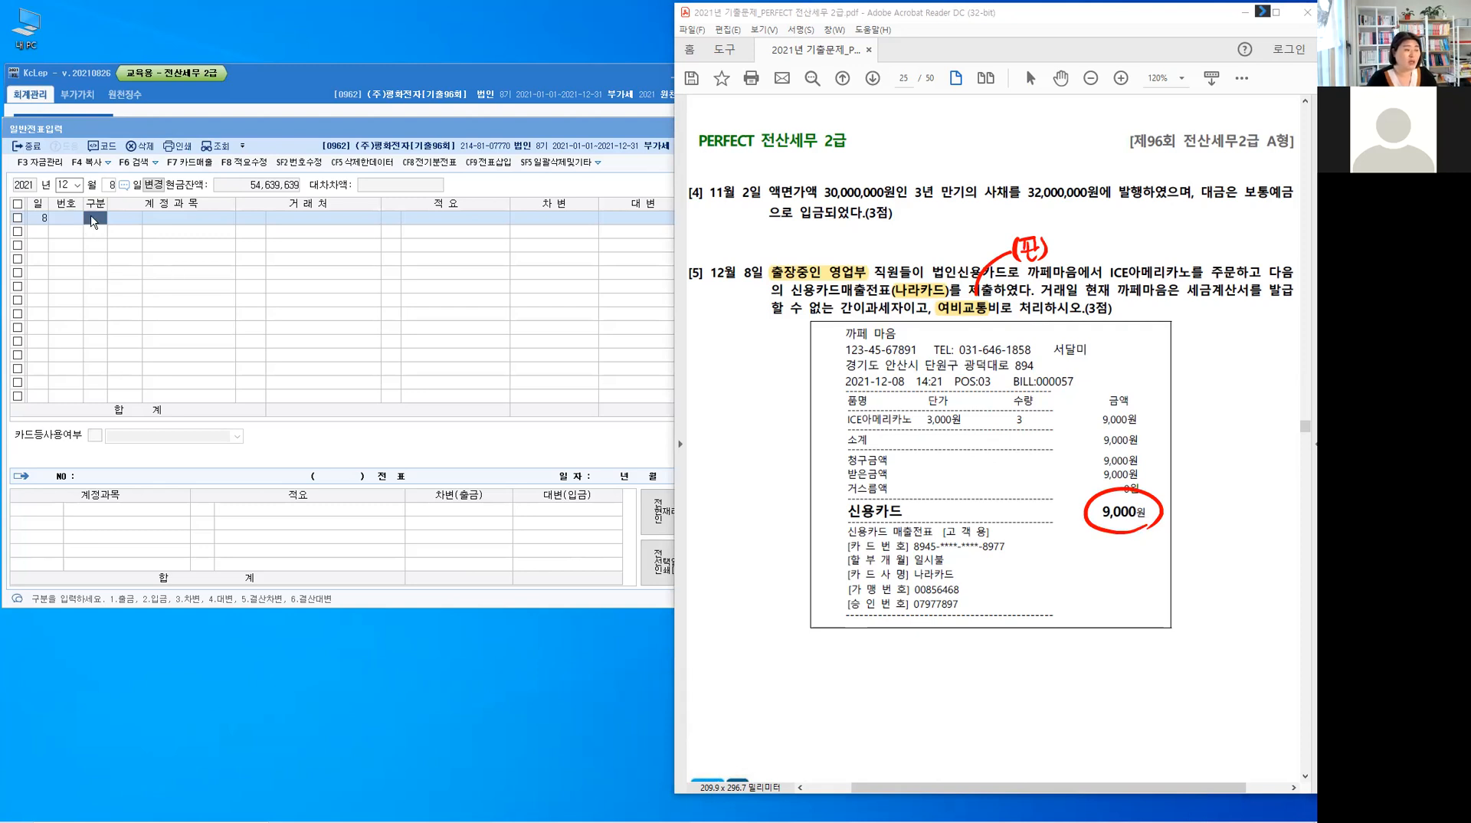
# - Add a debit (차변) line for account 0812 여비교통비 with an amount of 9,000 to the December 8 voucher
pyautogui.click(94, 222)
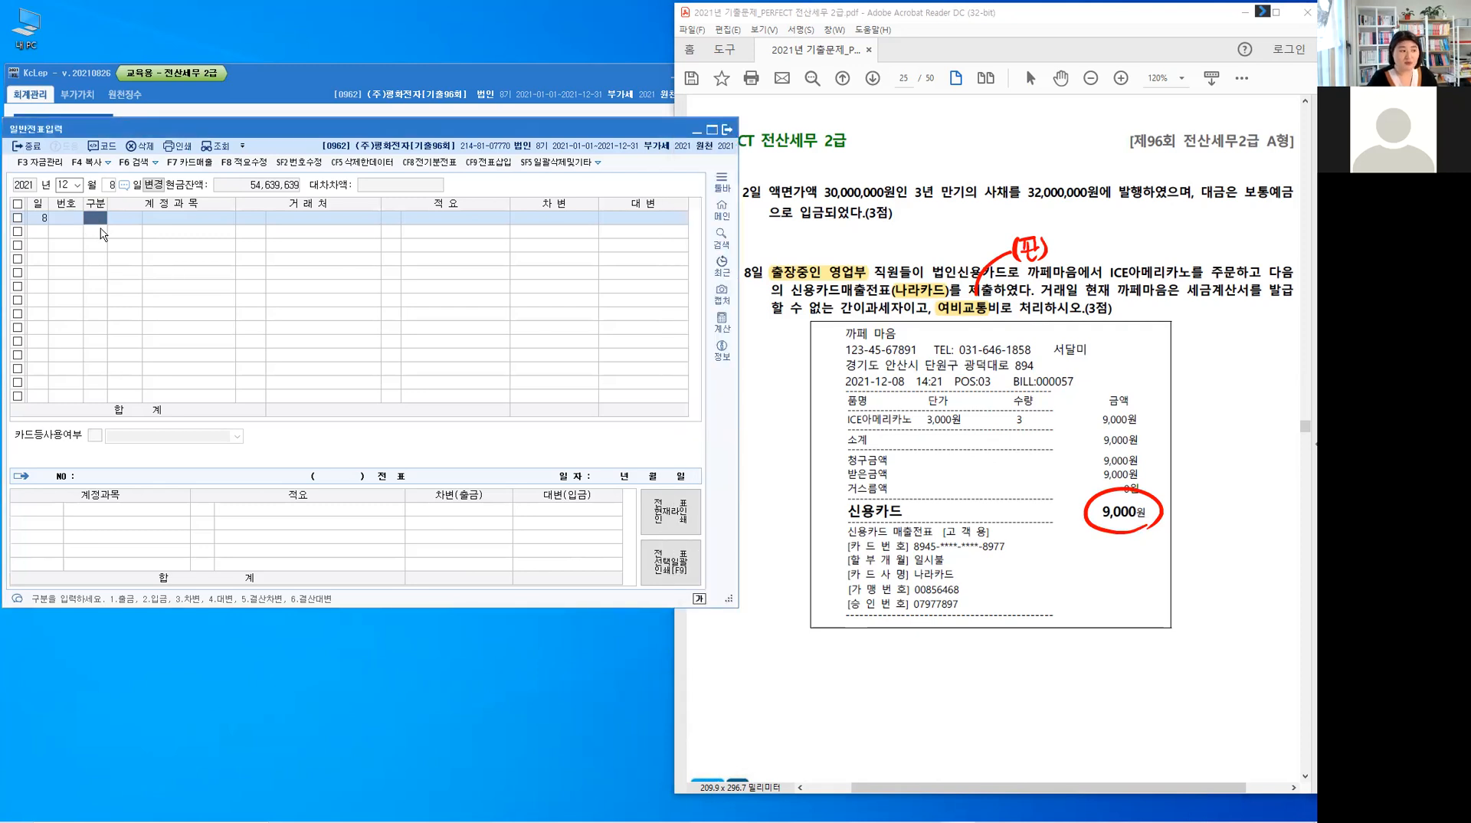
pyautogui.write('38')
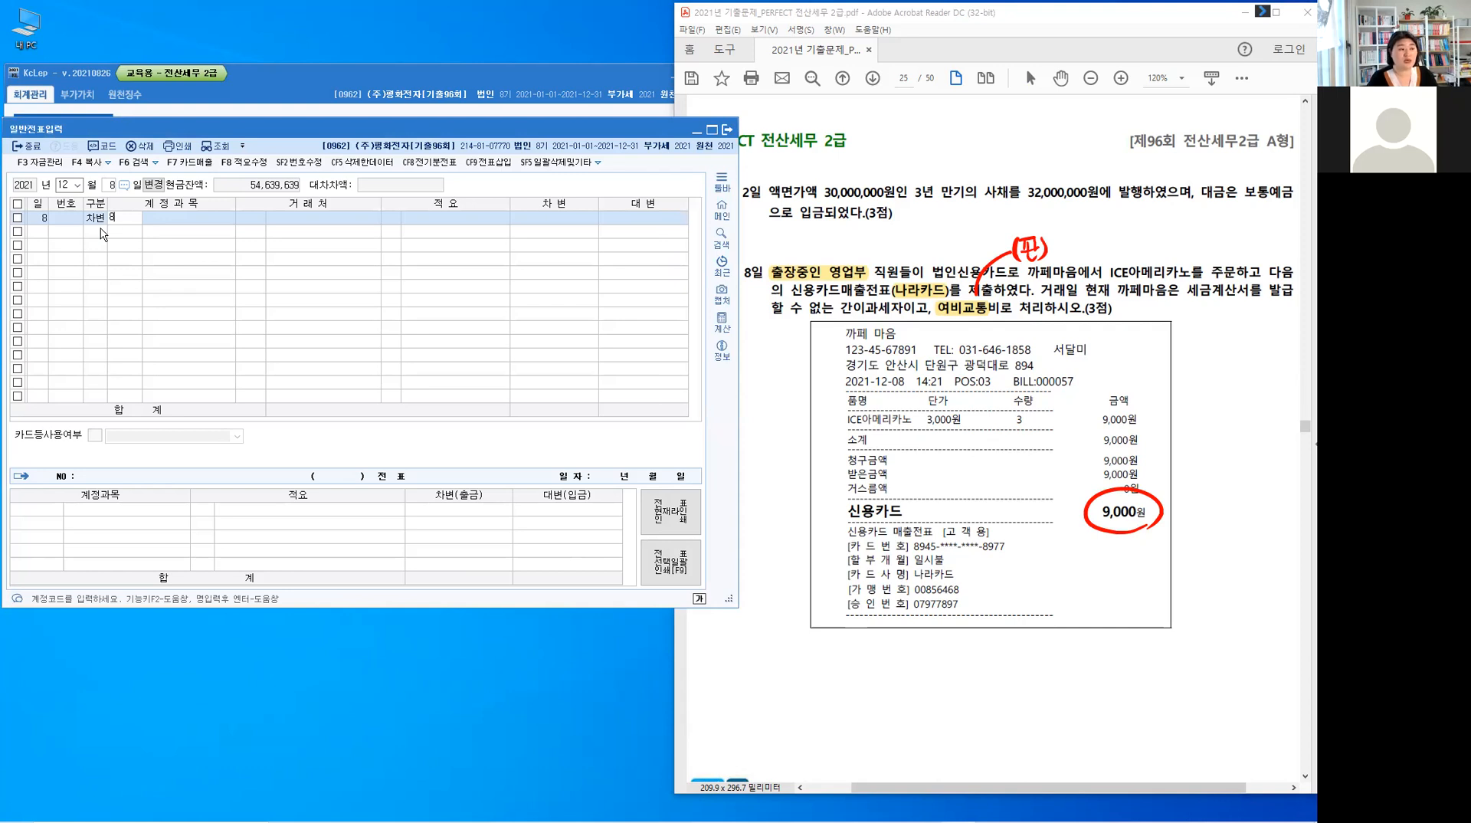
pyautogui.write('22')
pyautogui.press('Return')
pyautogui.press('Left')
pyautogui.write('812')
pyautogui.press('Return')
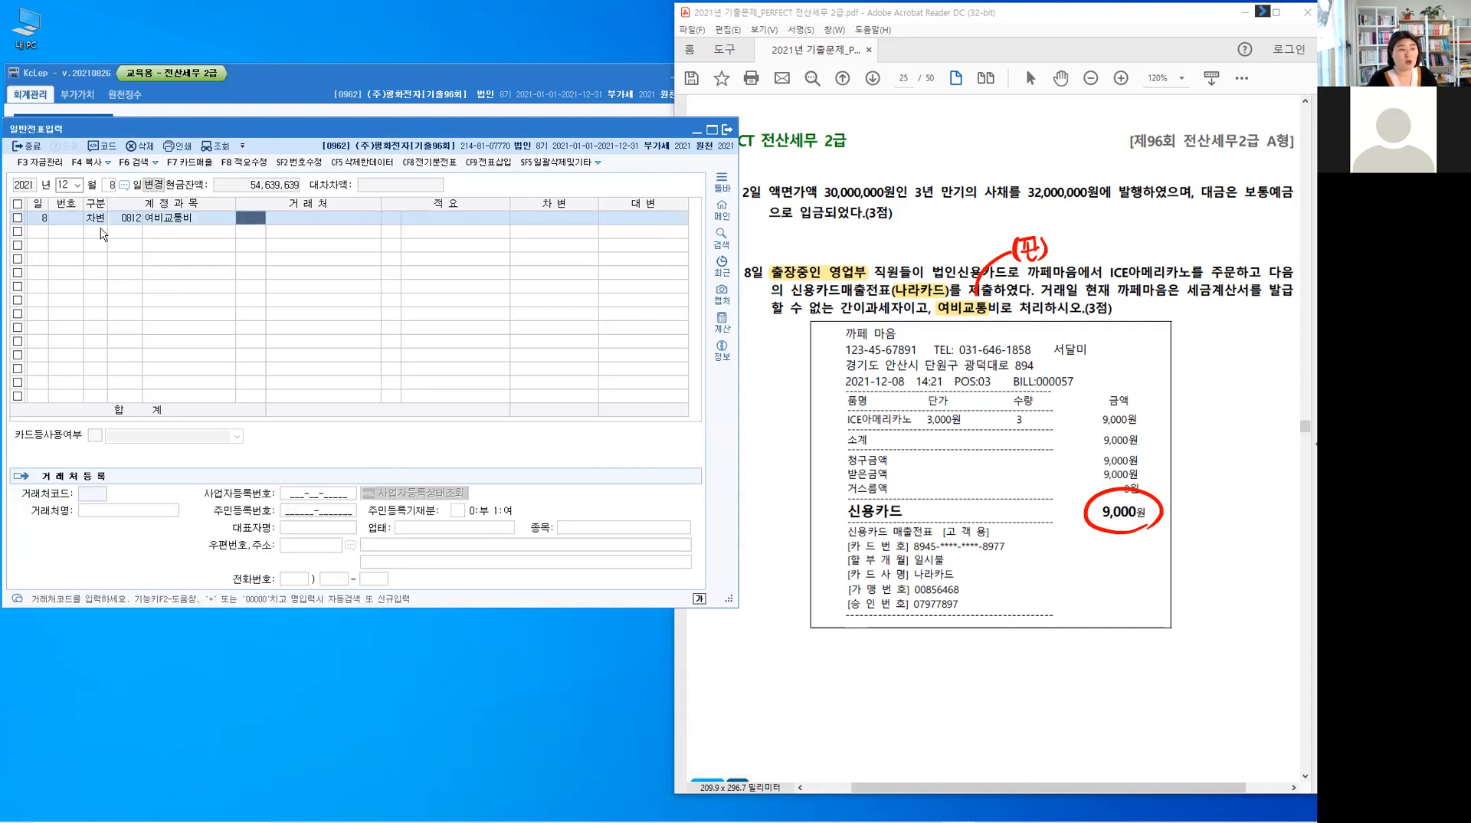
pyautogui.press('Return')
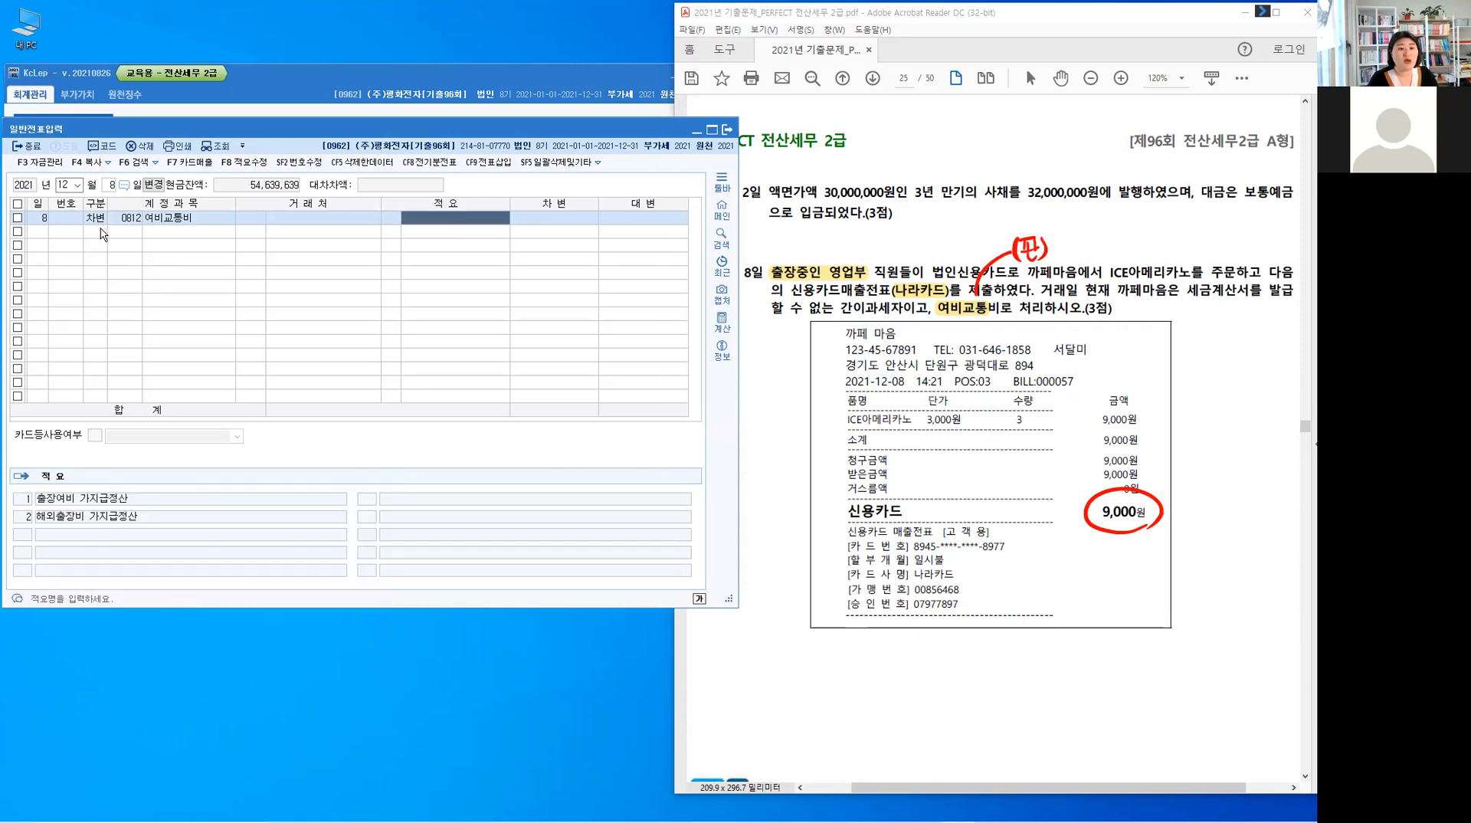
pyautogui.press('Return')
pyautogui.write('9')
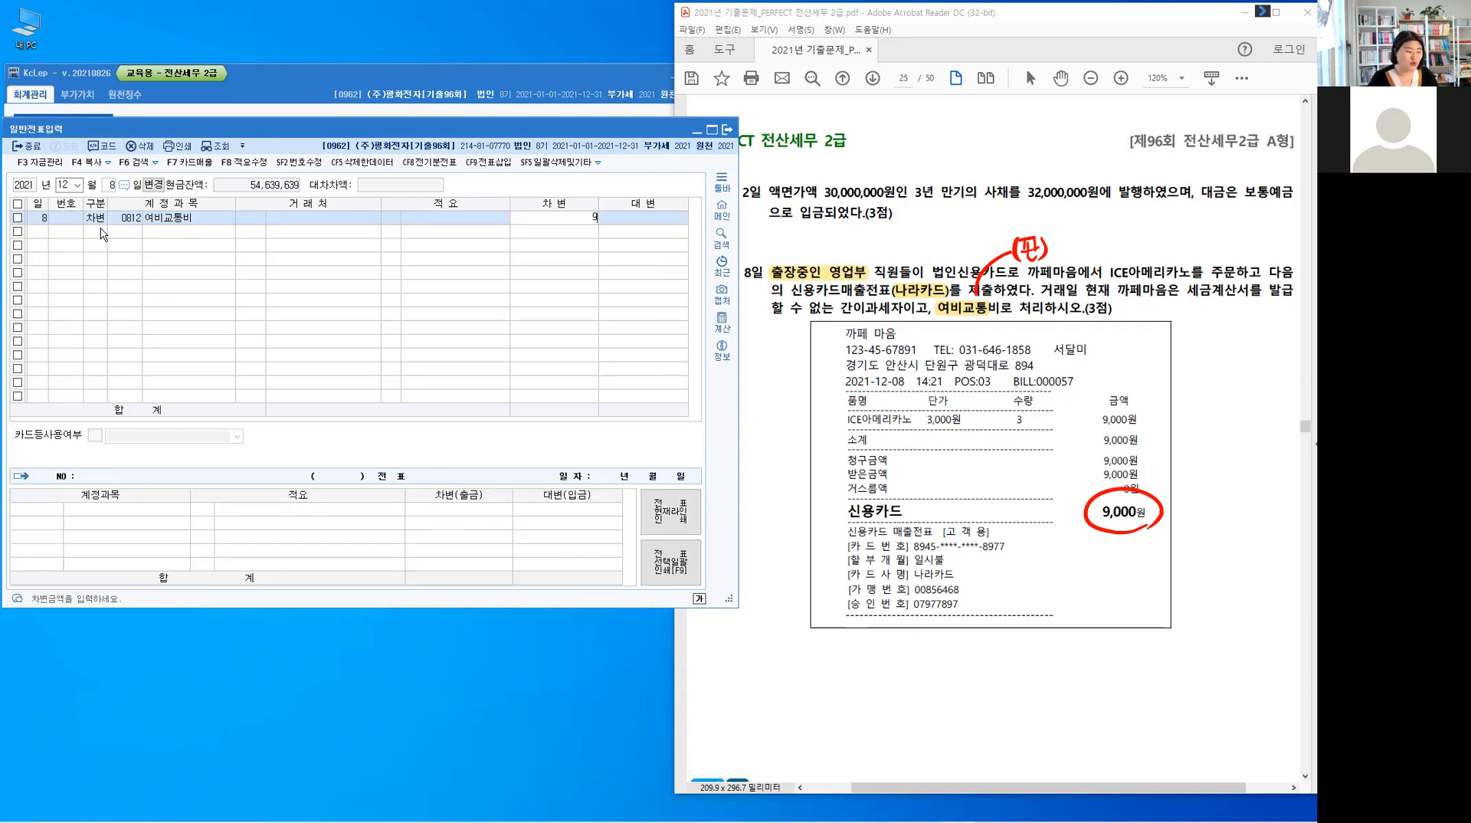
pyautogui.write(',000')
pyautogui.press('Return')
# - Add a credit (대변) line for account 0253 미지급금 with 나라카드 as the counterparty and an amount of 9,000
pyautogui.write('4')
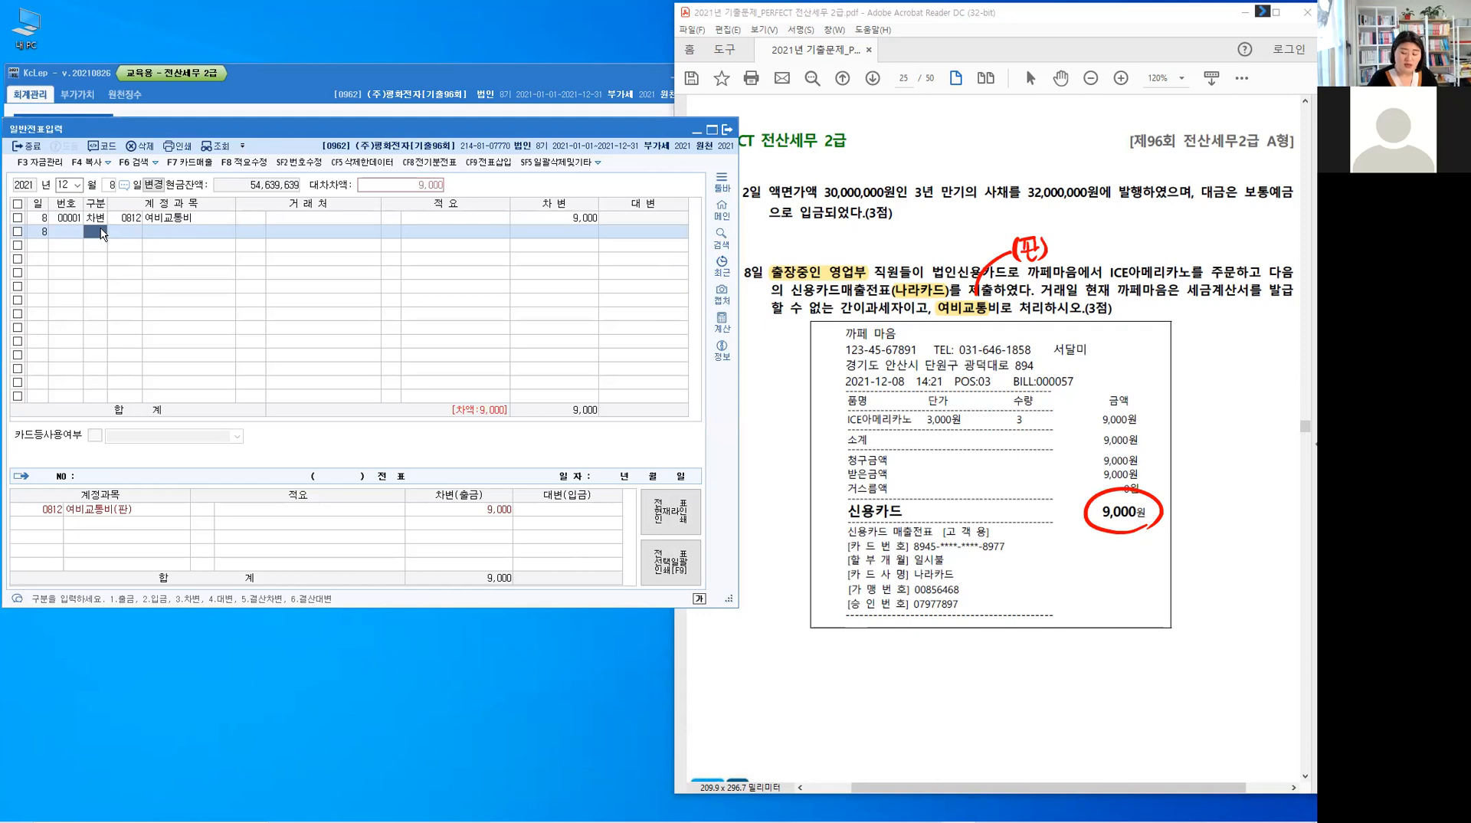
pyautogui.press('Return')
pyautogui.write('253')
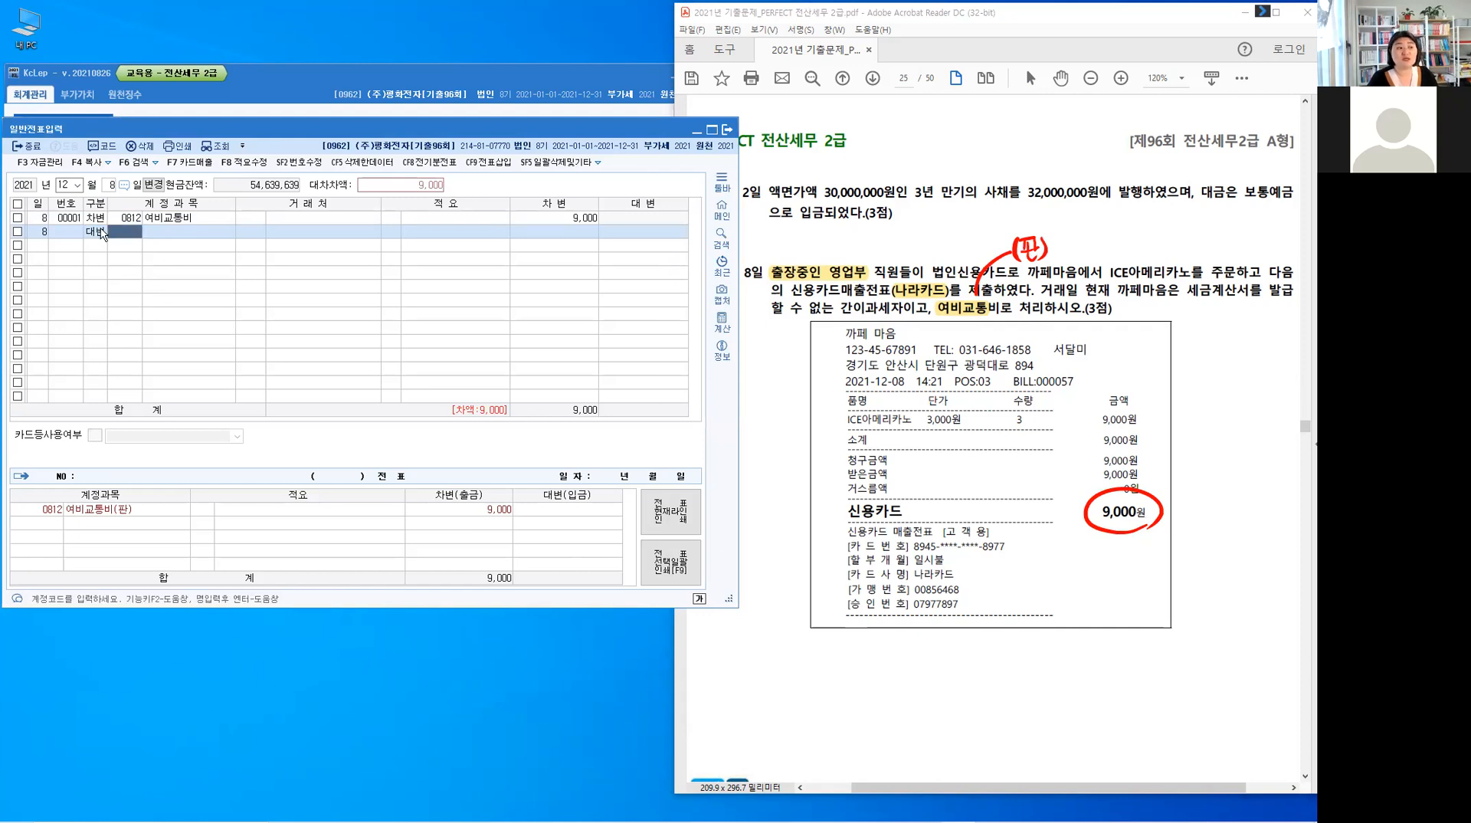
pyautogui.press('Return')
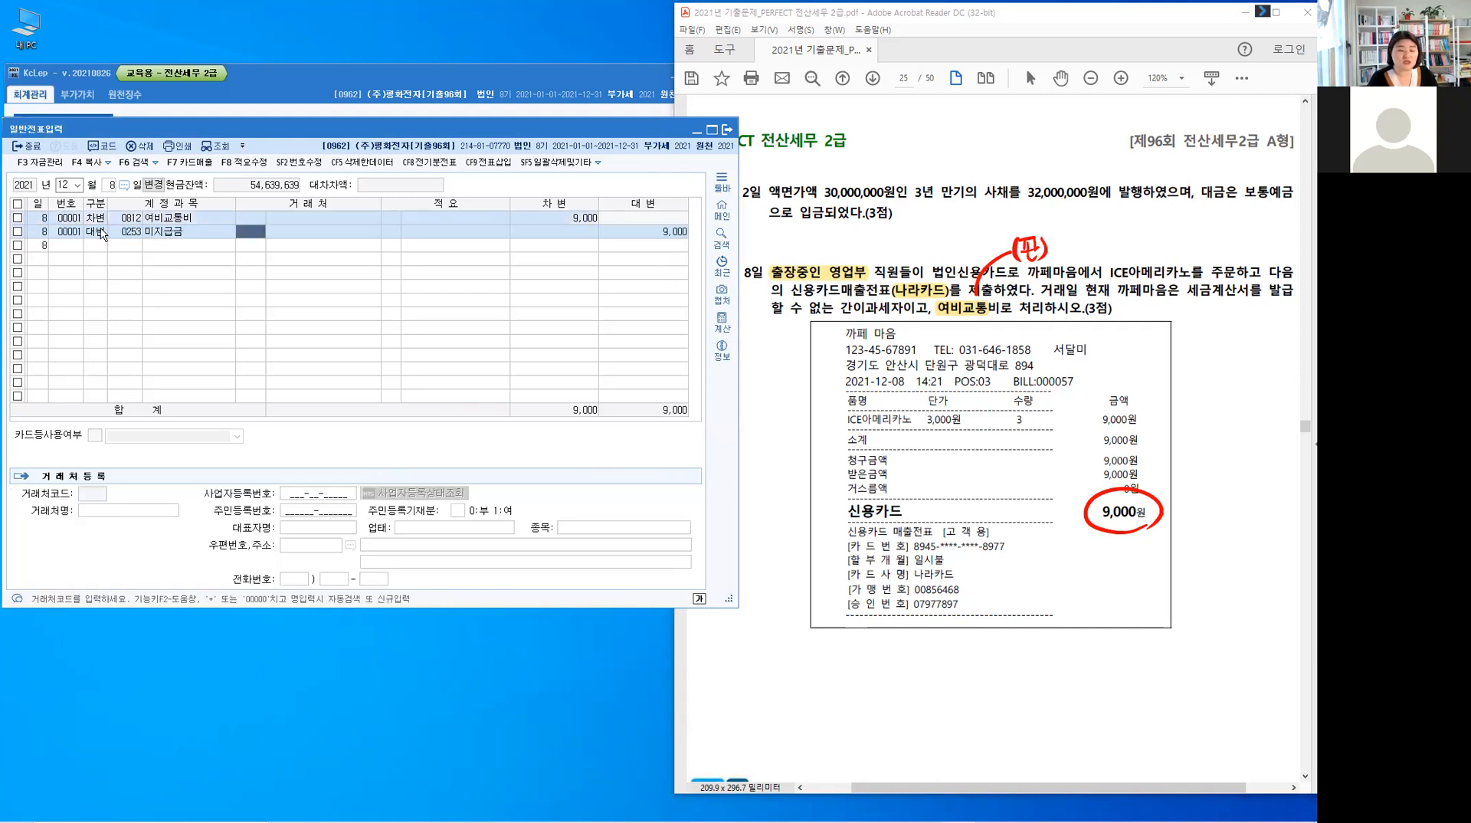
pyautogui.write('나라')
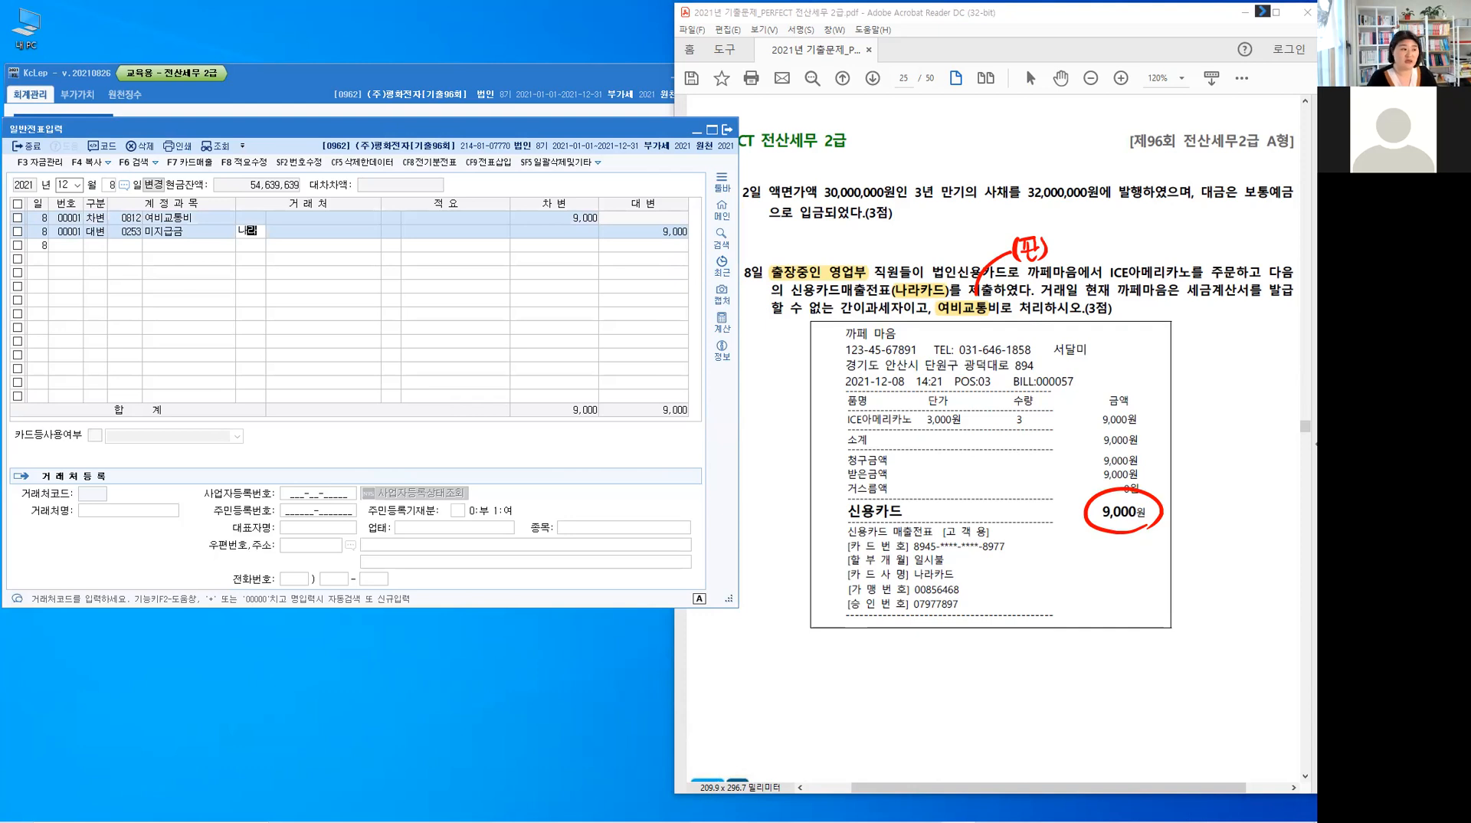
pyautogui.press('Return')
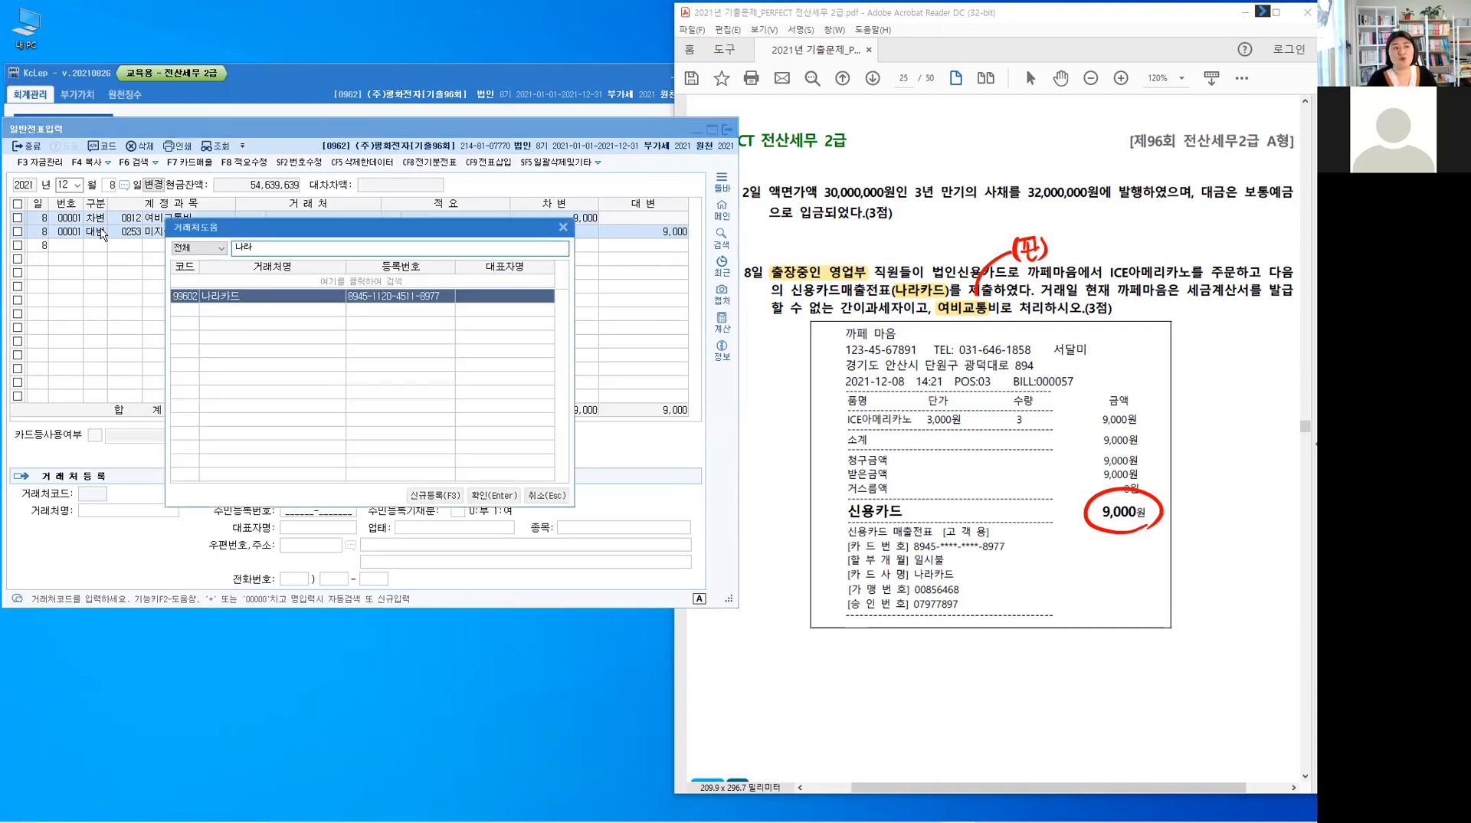
pyautogui.press('Return')
pyautogui.press('Return')
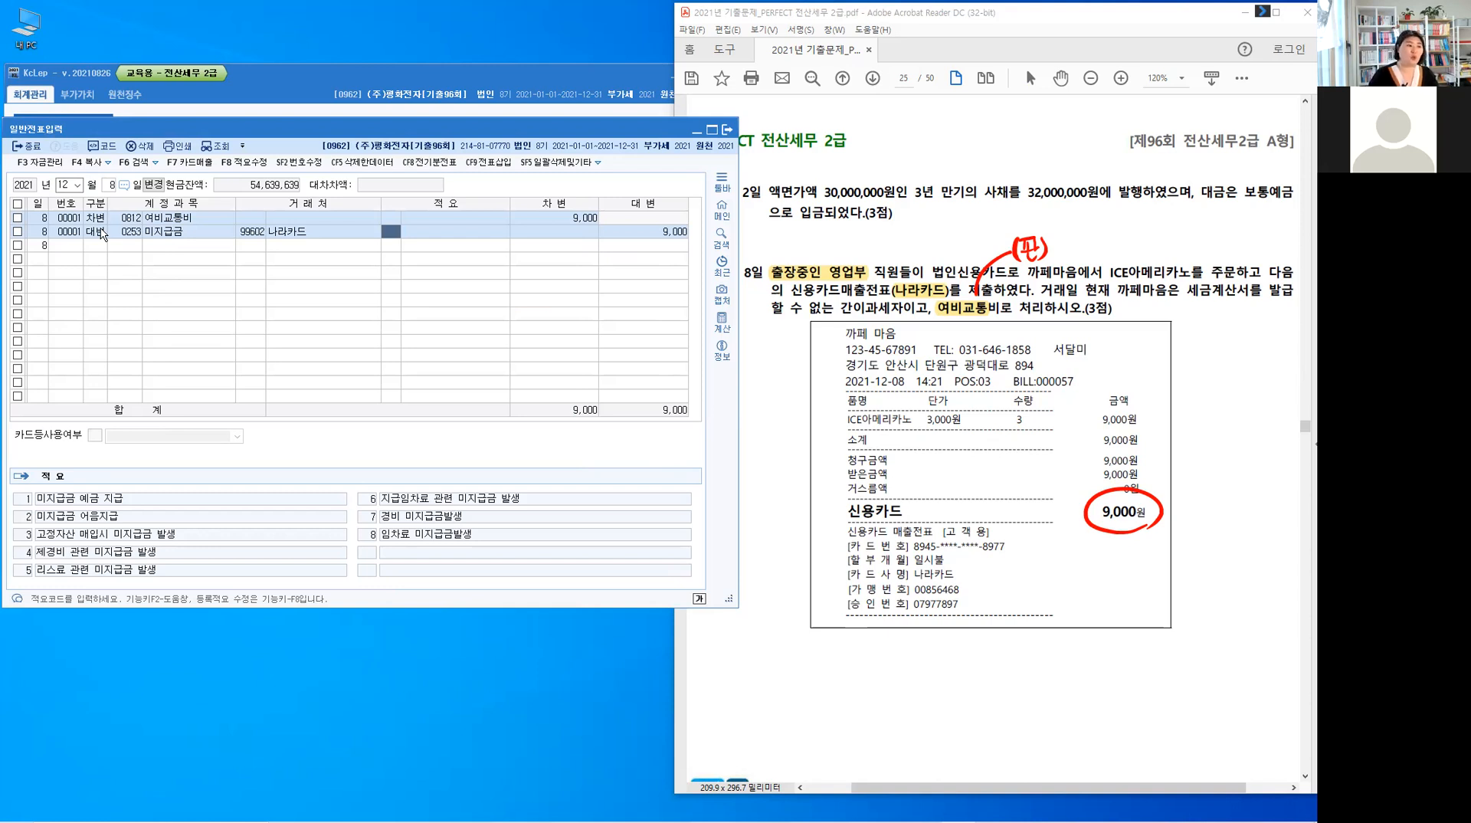
pyautogui.press('Return')
pyautogui.press('Return')
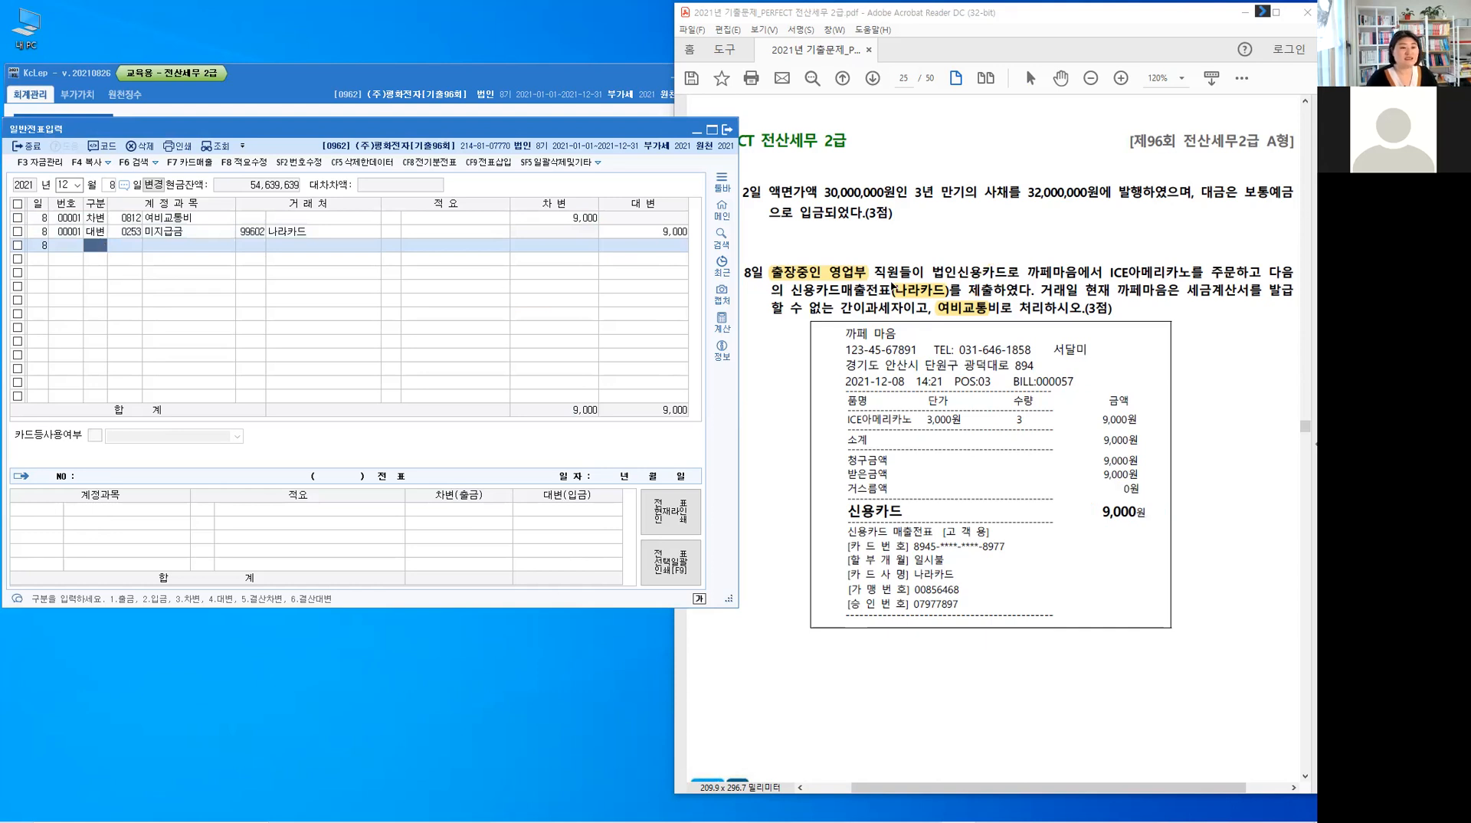
# - Go to problem 2 in the exam PDF, close the general voucher entry and open 매입매출전표입력
pyautogui.click(895, 288)
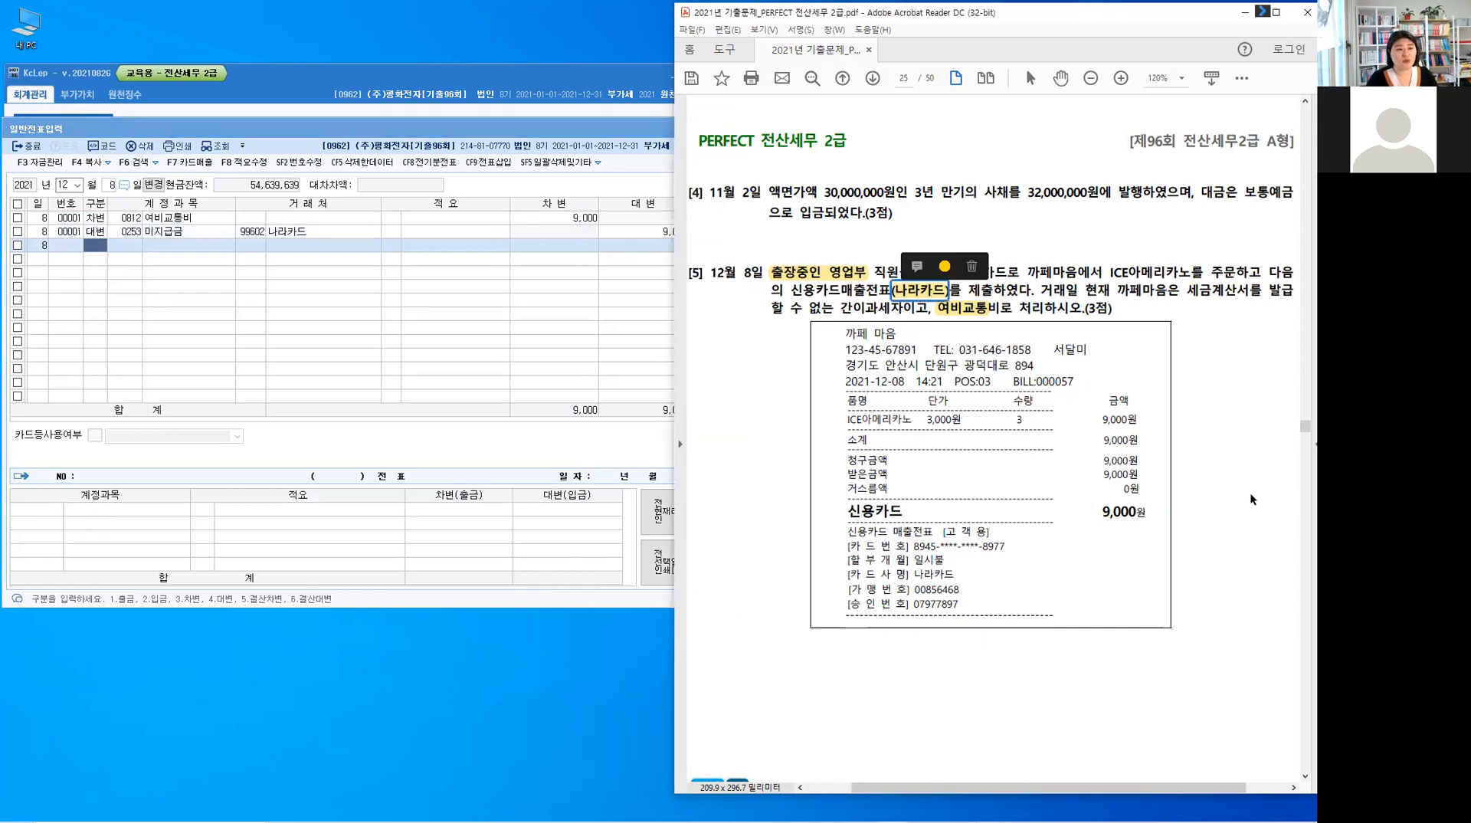
pyautogui.scroll(-2, 1204, 593)
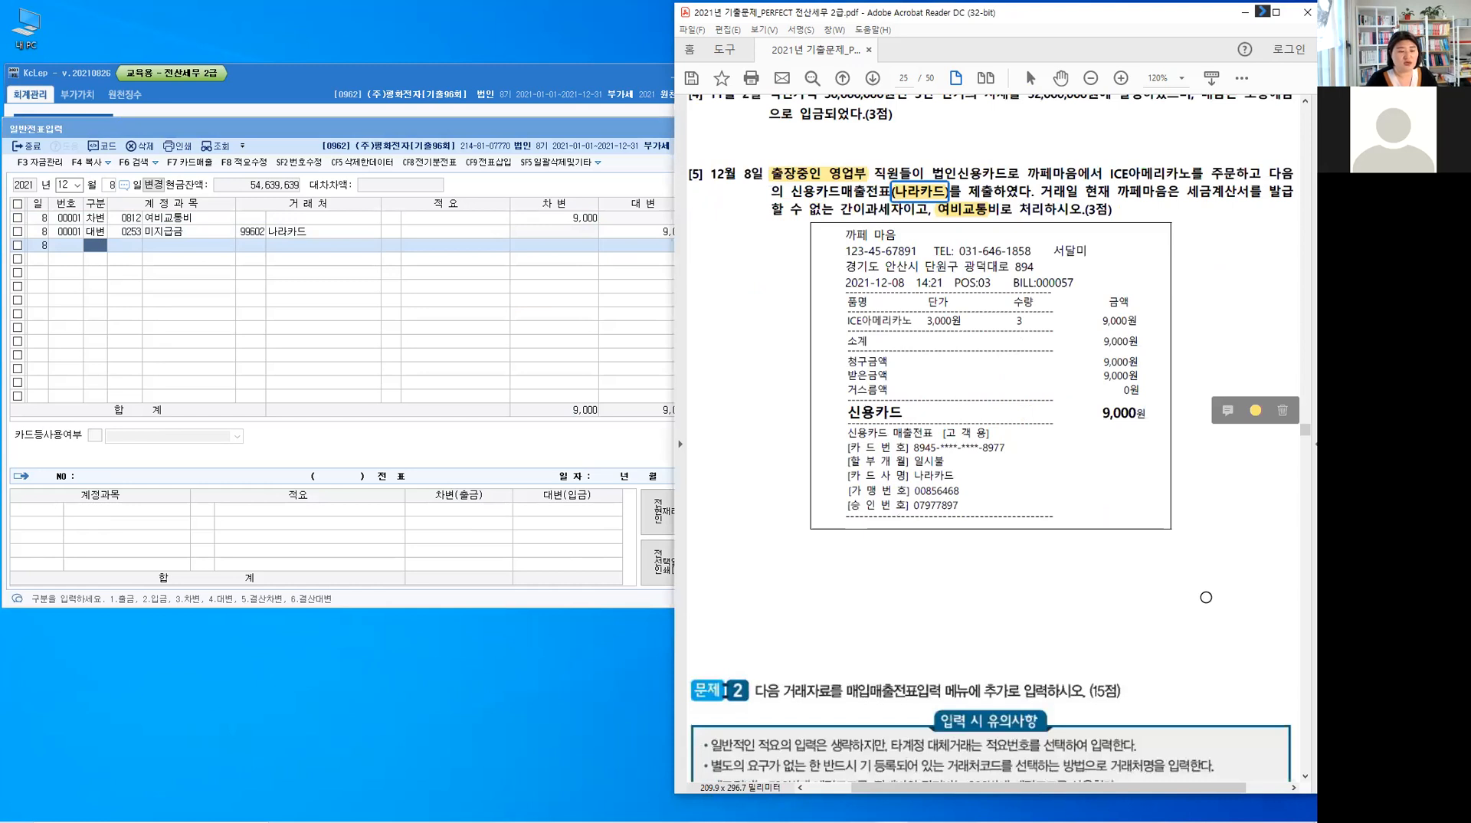
pyautogui.scroll(-2, 1206, 597)
pyautogui.scroll(-2, 1090, 604)
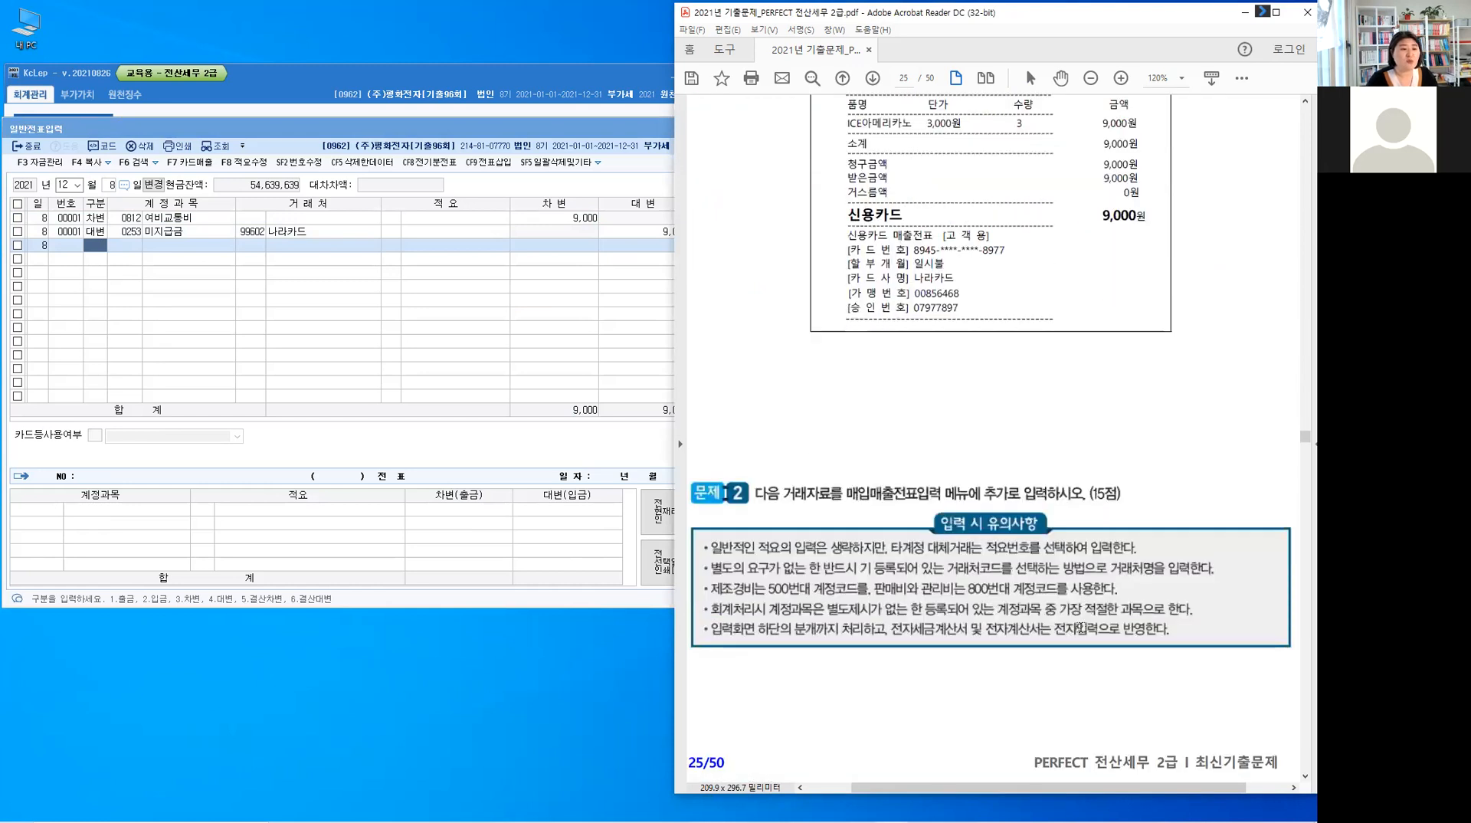
pyautogui.scroll(-3, 1082, 622)
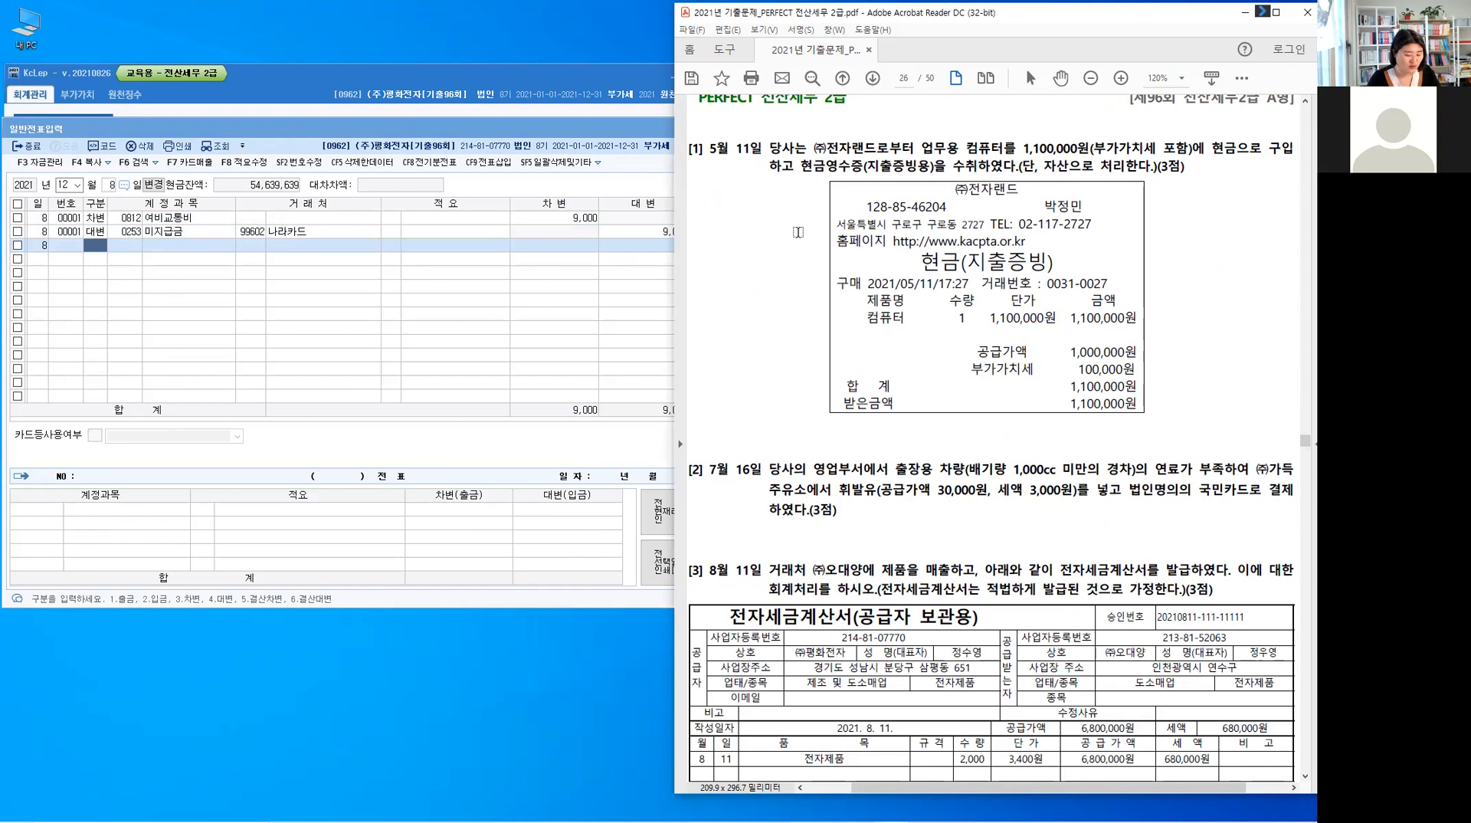
pyautogui.click(387, 318)
pyautogui.press('Escape')
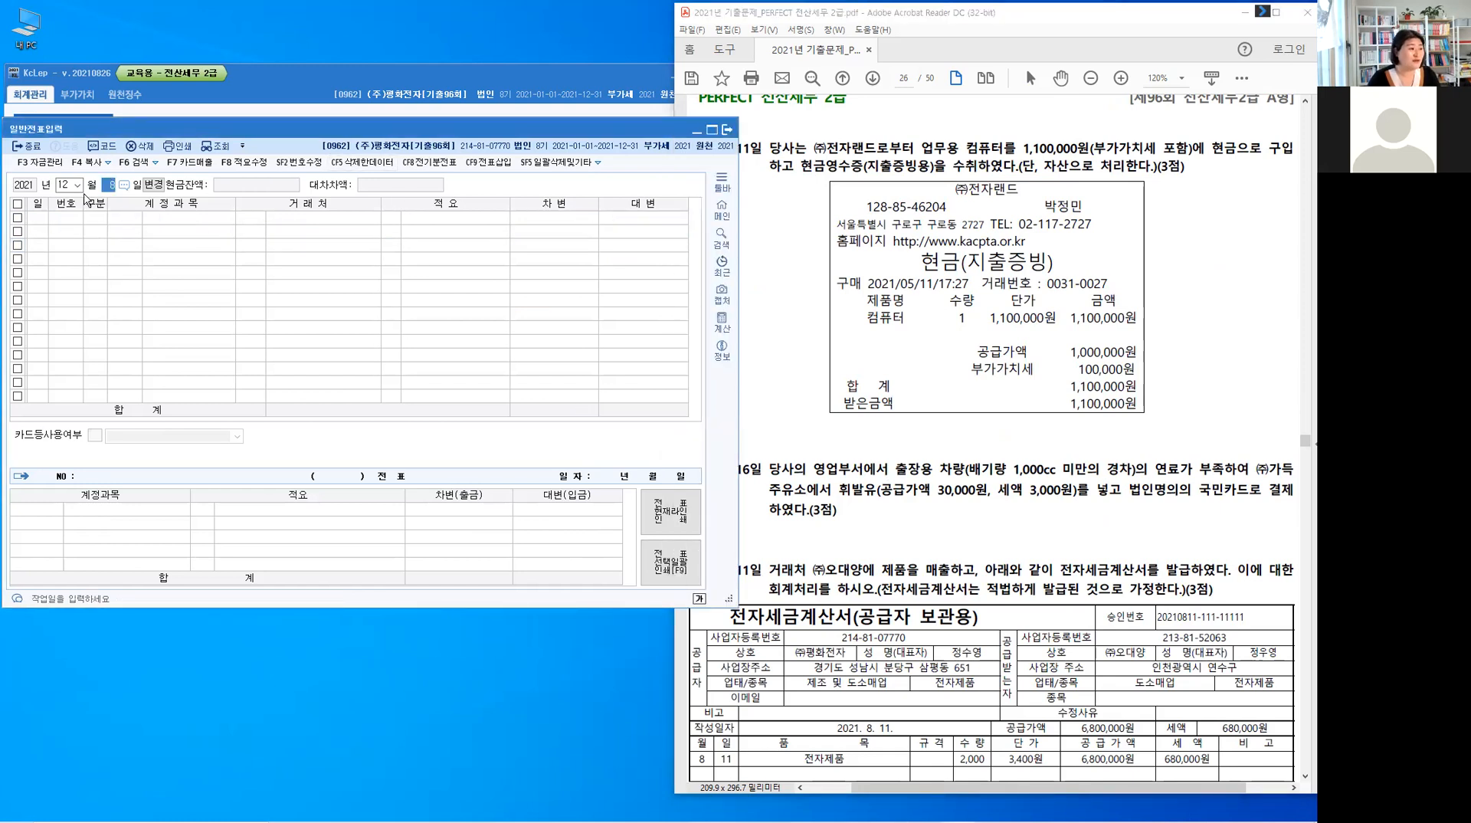
pyautogui.press('Escape')
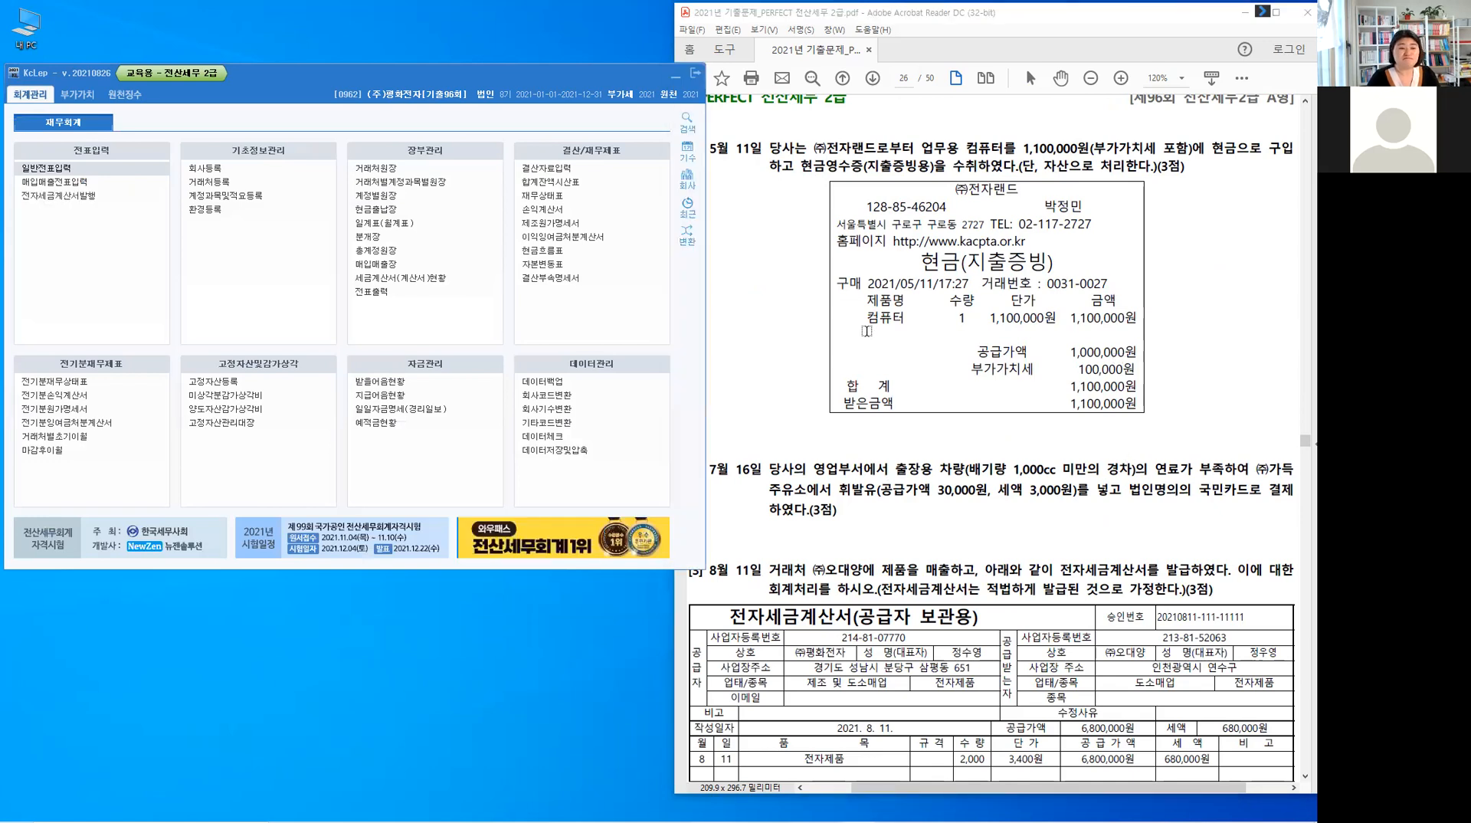
pyautogui.press('Down')
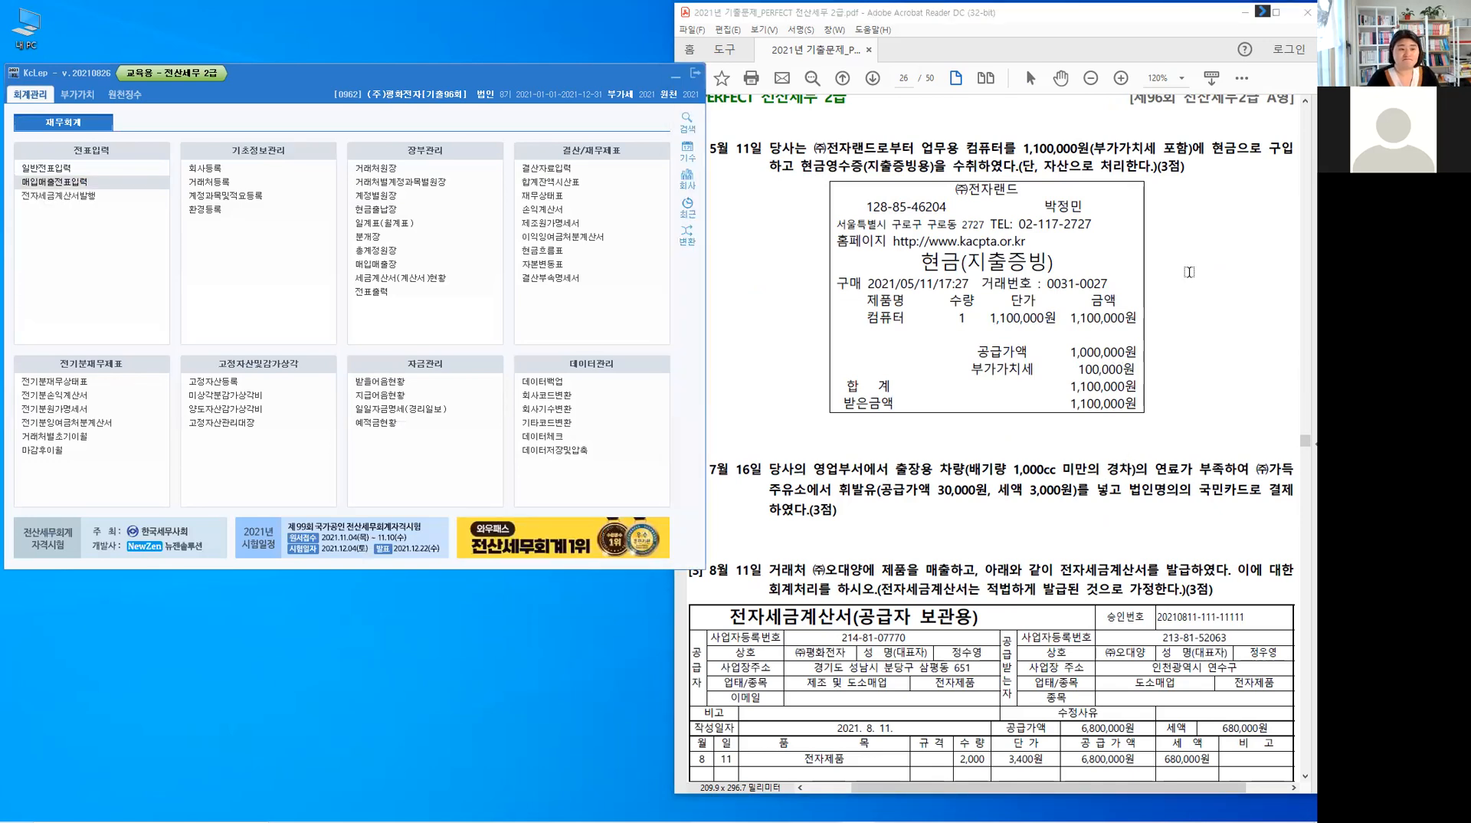
pyautogui.press('Return')
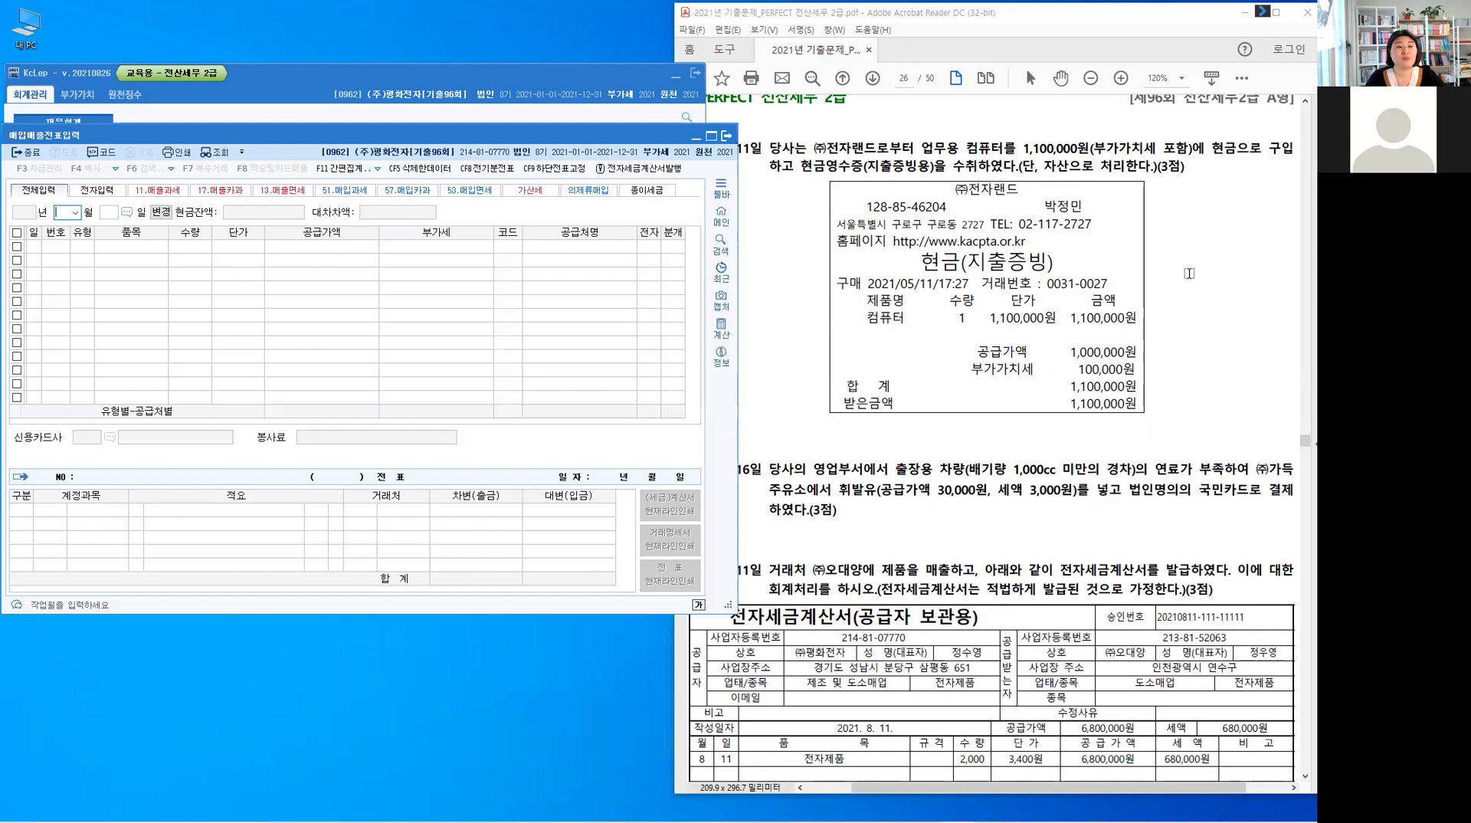
pyautogui.click(794, 270)
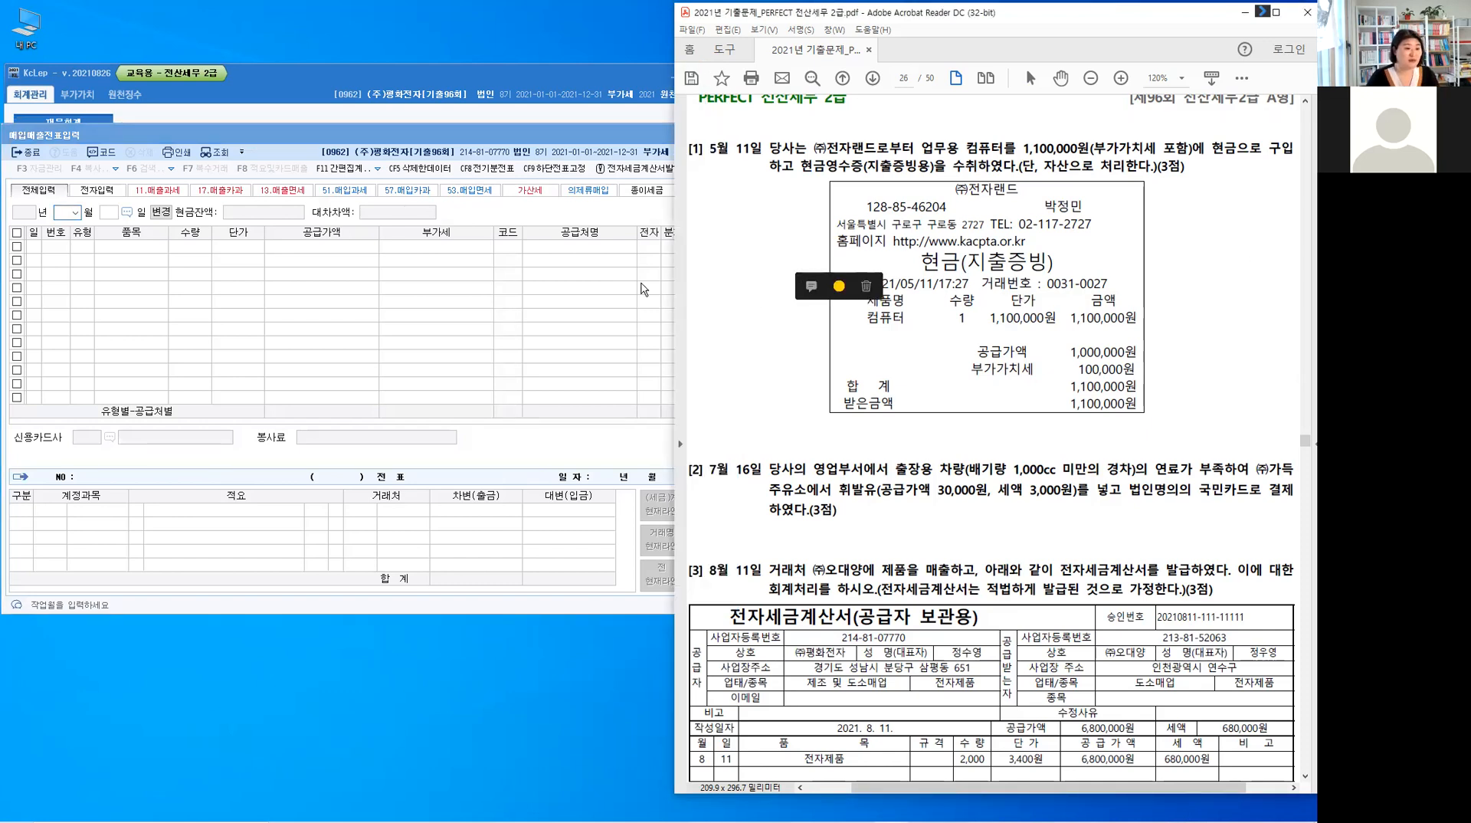
pyautogui.click(1242, 77)
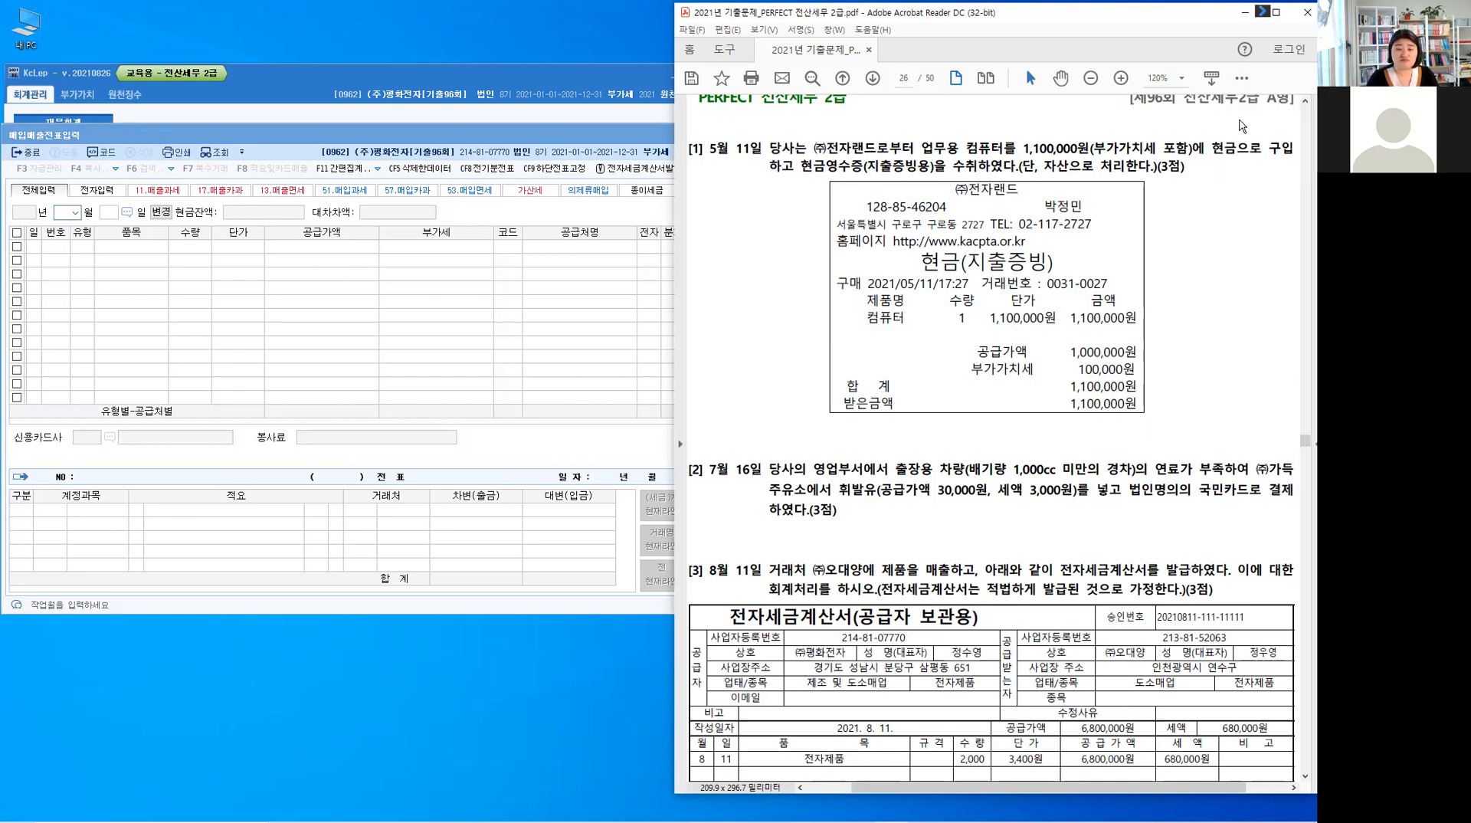
pyautogui.click(1237, 122)
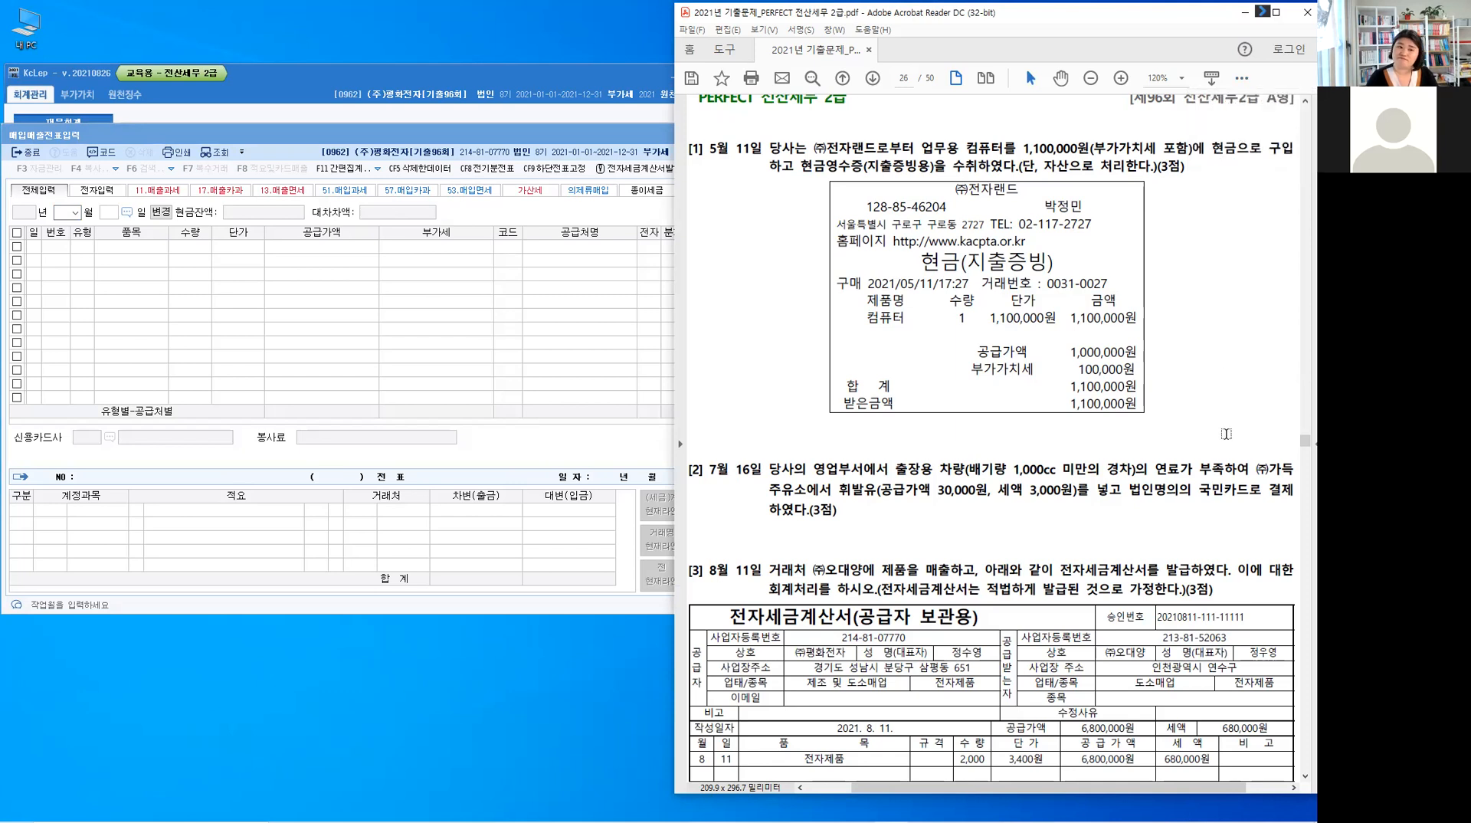
# - Set the purchase/sales voucher date to May 11, 2021
pyautogui.click(76, 214)
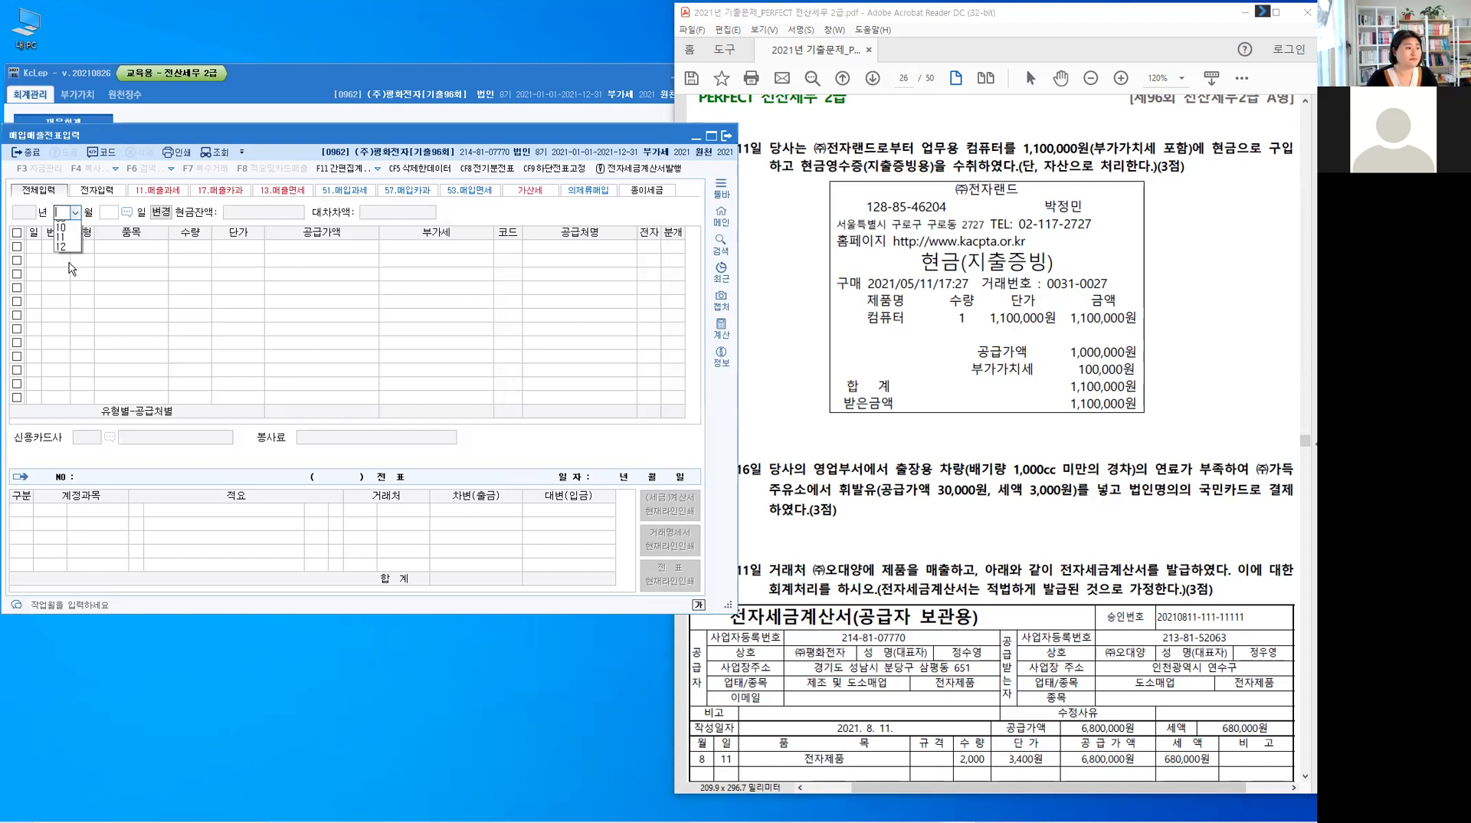
pyautogui.press('Return')
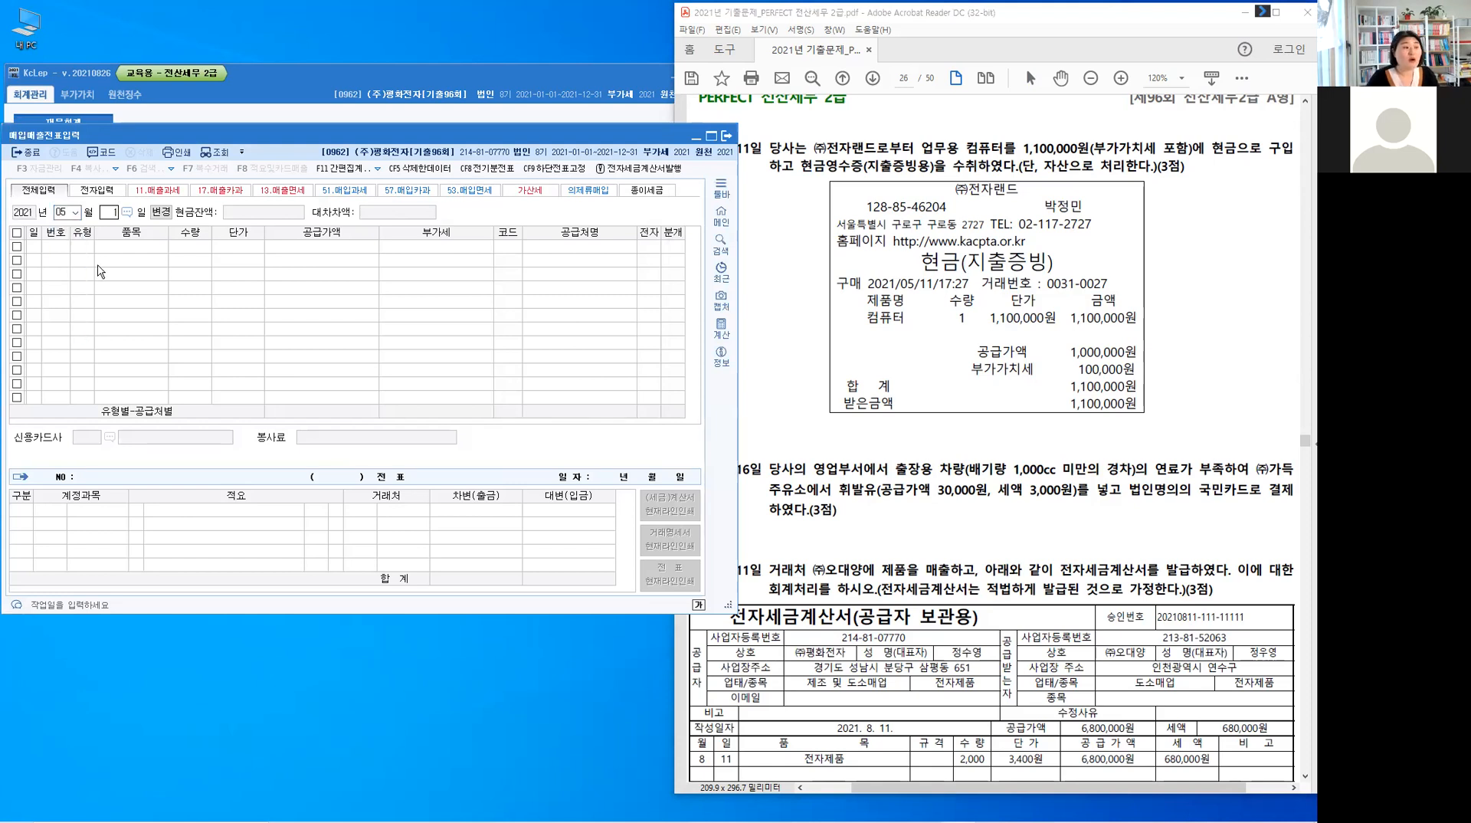
pyautogui.write('1')
pyautogui.press('Return')
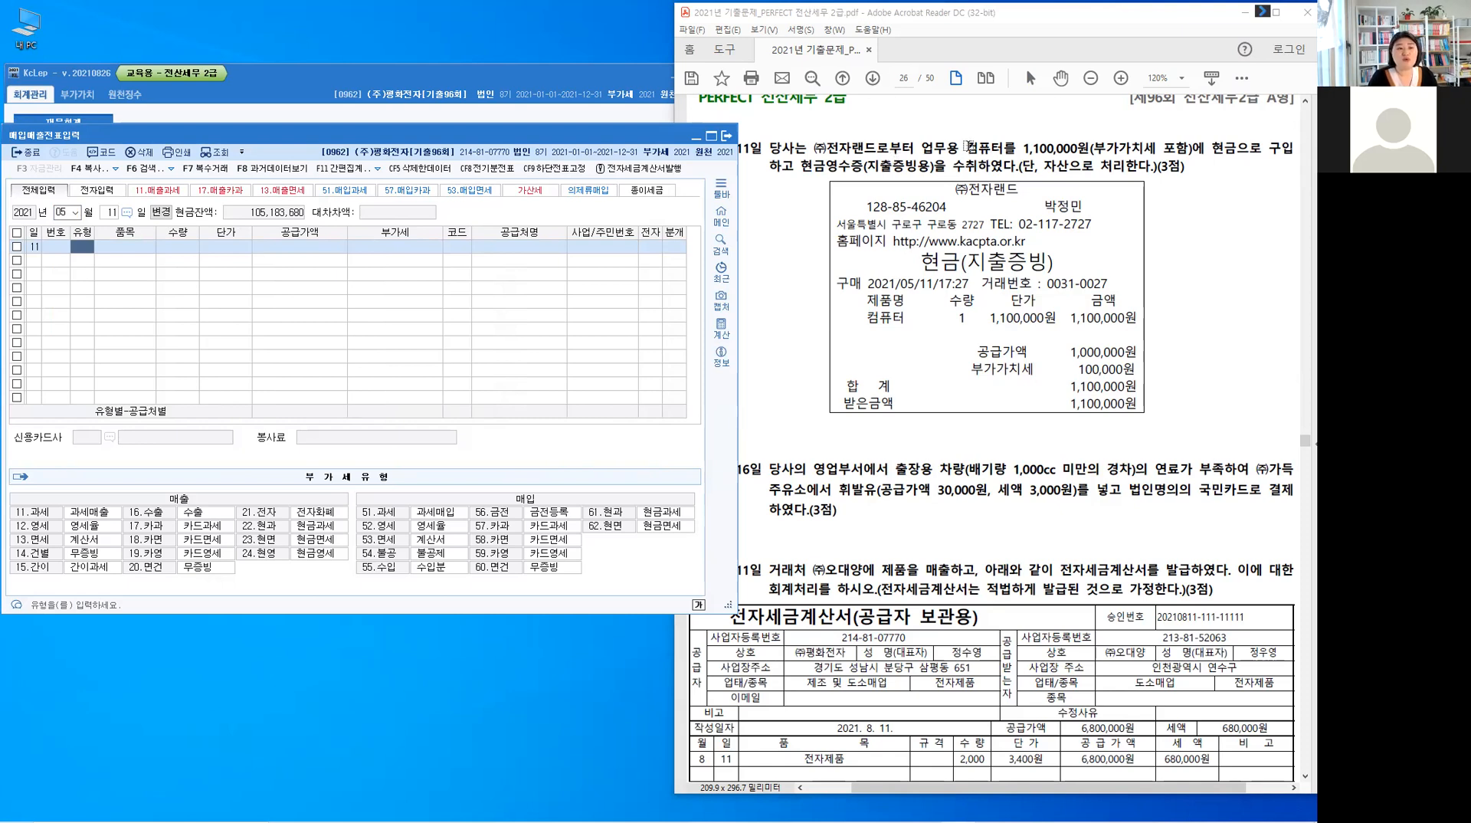
# - Highlight 컴퓨터 and 현금영수증(지출증빙용) in question 1 of problem 2 in the exam PDF
pyautogui.moveTo(1001, 147); pyautogui.dragTo(965, 148)
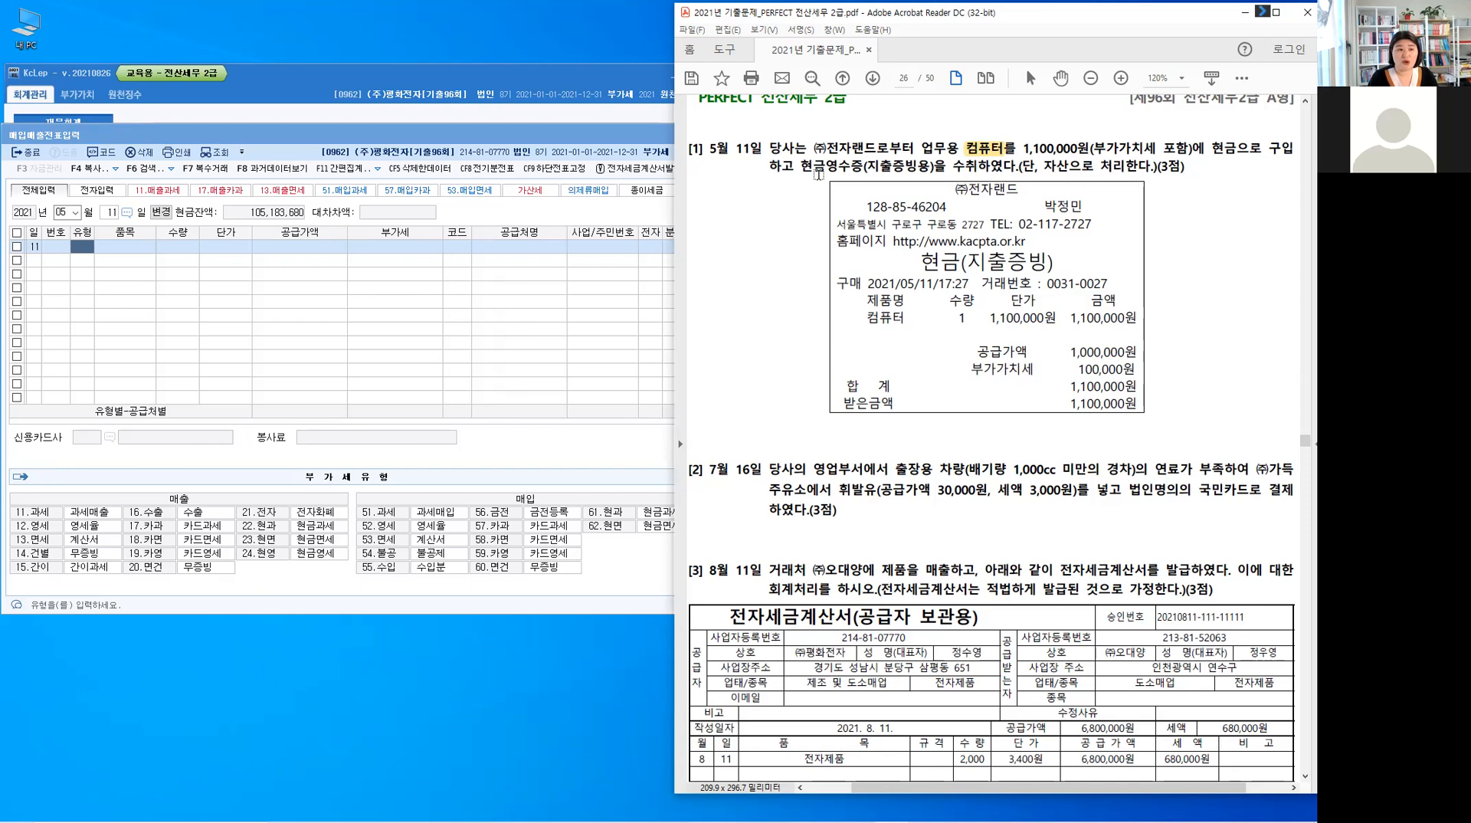
pyautogui.moveTo(902, 162); pyautogui.dragTo(934, 166)
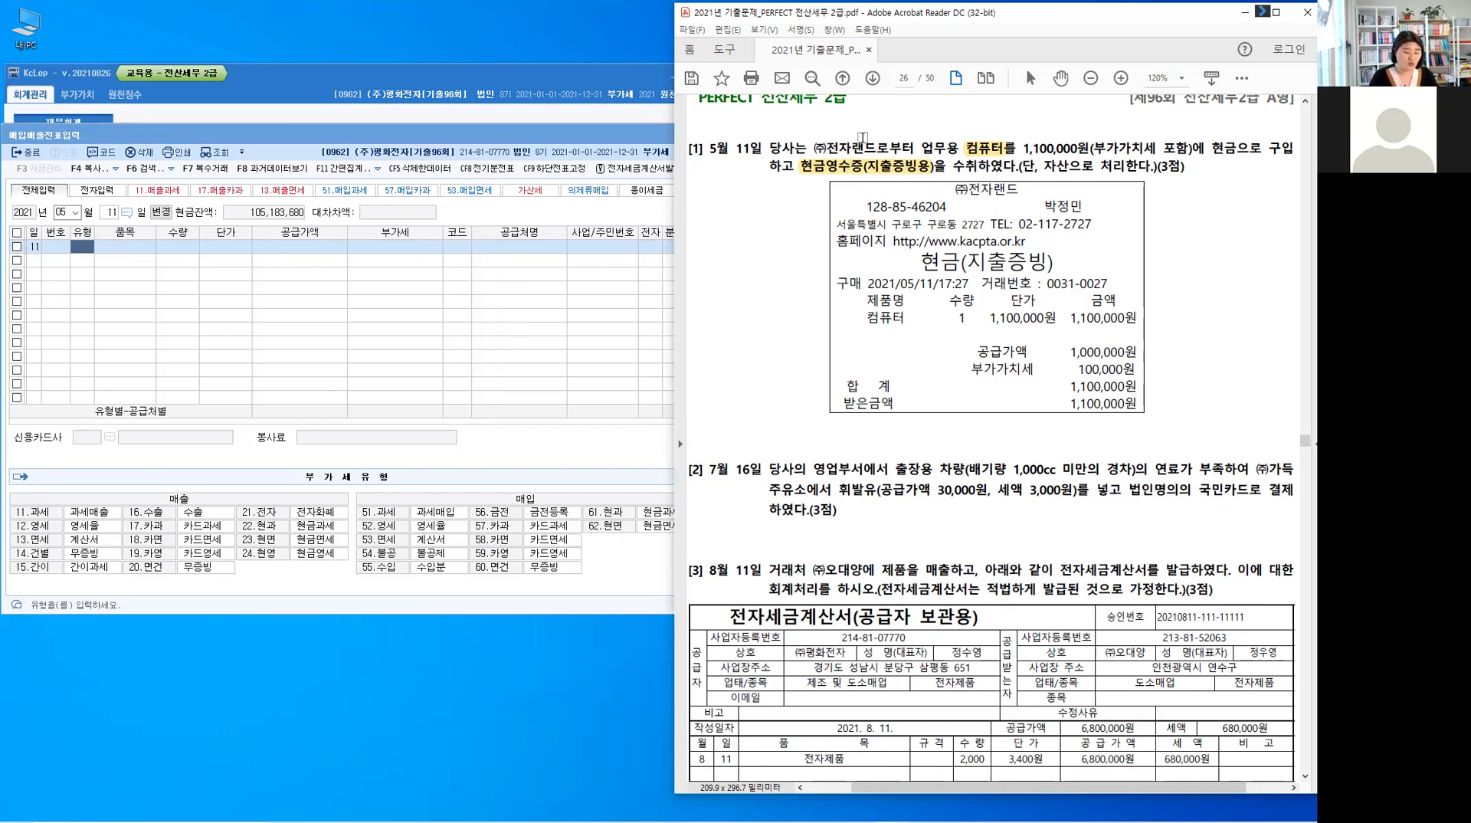
# - Handwrite 61.현과 above question 1 and circle 현금 with the note 분개 beneath it
pyautogui.moveTo(835, 115)
pyautogui.mouseDown()
pyautogui.moveTo(832, 129)
pyautogui.moveTo(869, 132)
pyautogui.mouseUp()
pyautogui.moveTo(872, 114); pyautogui.dragTo(885, 126)
pyautogui.moveTo(891, 112); pyautogui.dragTo(890, 134)
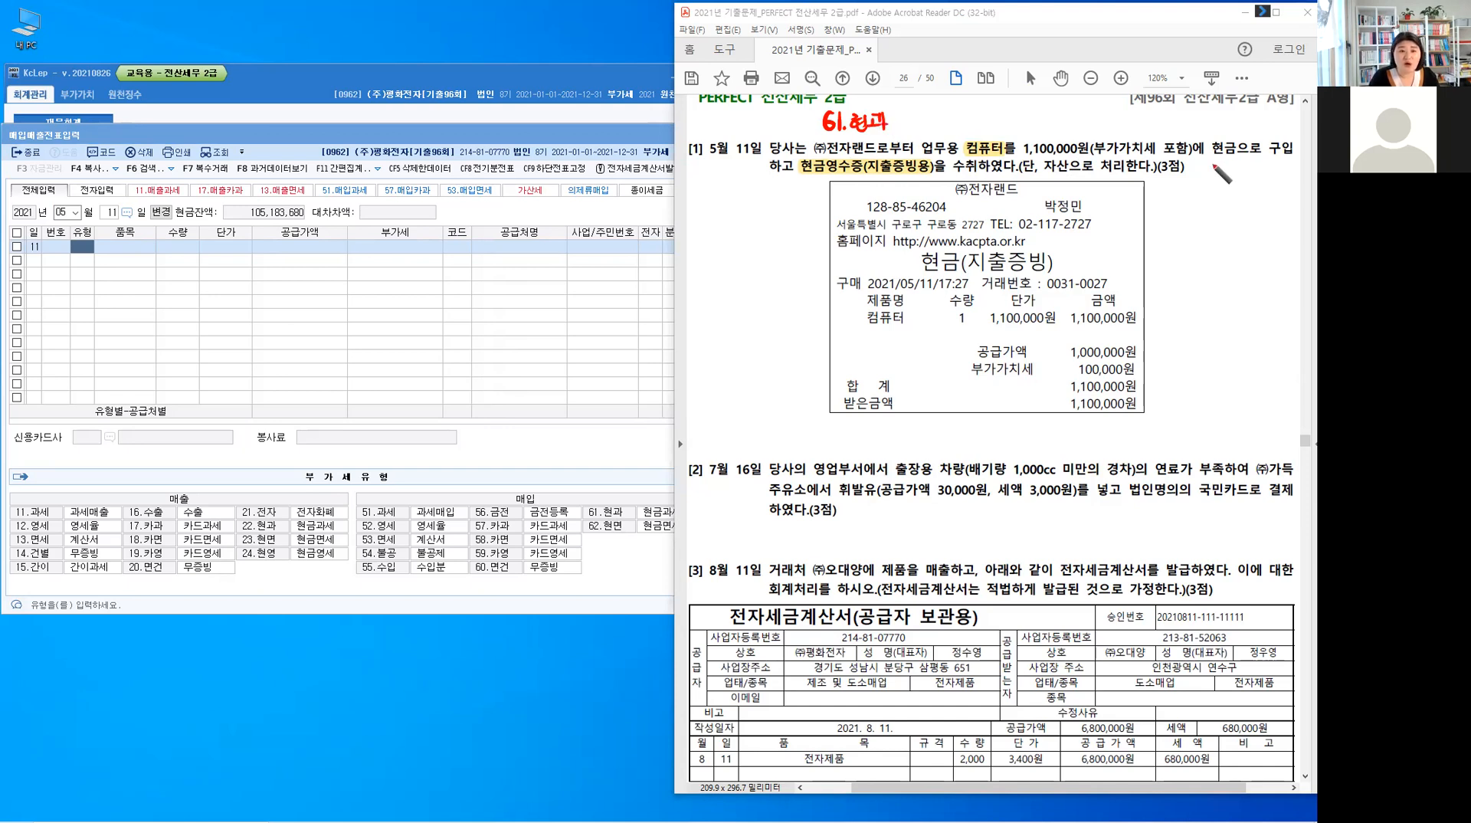
pyautogui.moveTo(1235, 129)
pyautogui.mouseDown()
pyautogui.moveTo(1220, 164)
pyautogui.moveTo(1225, 191)
pyautogui.moveTo(1246, 196)
pyautogui.mouseUp()
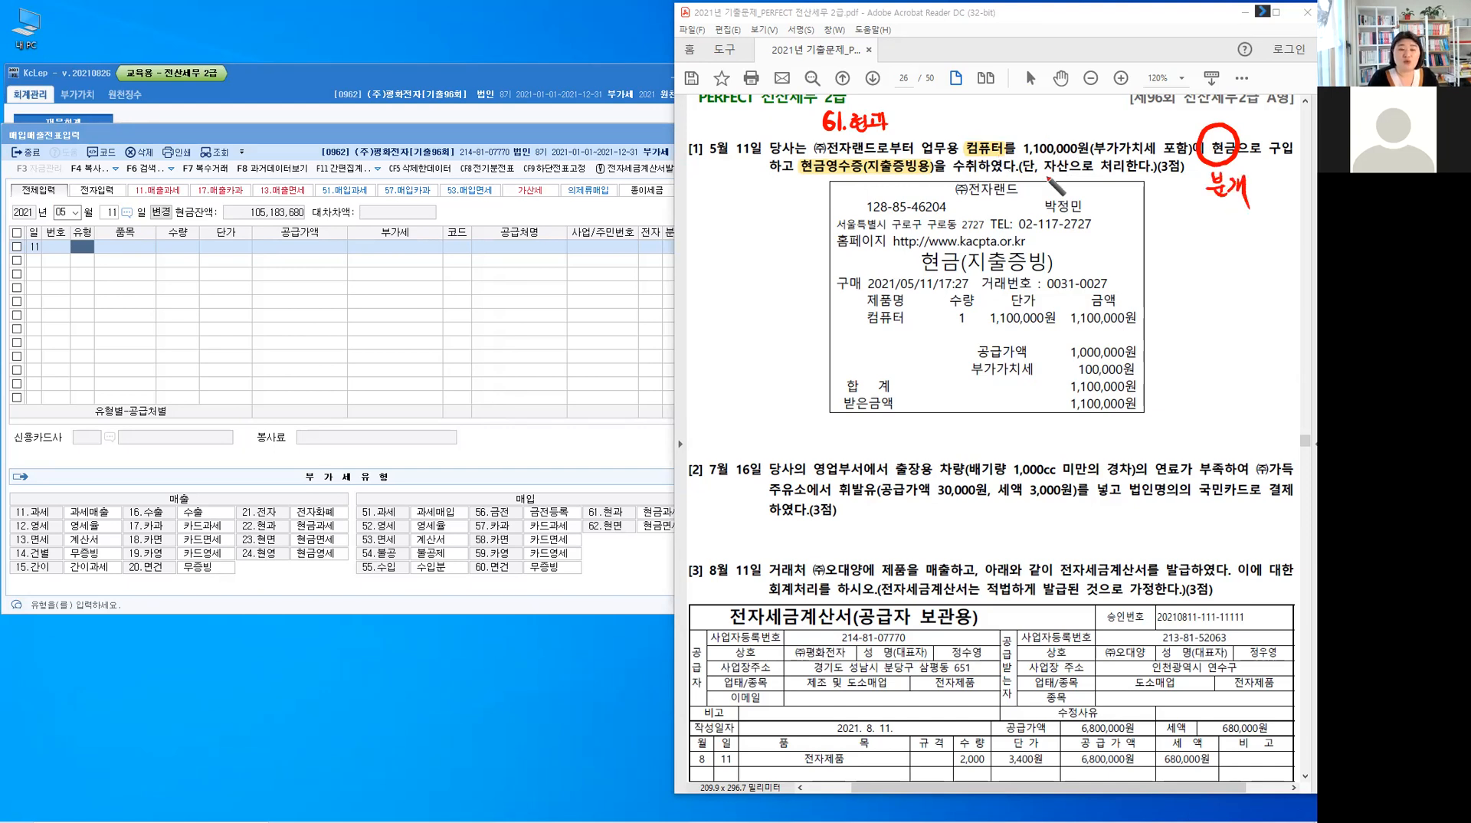
# - Underline 자산, handwrite 비품 above 컴퓨터 and bracket the received amount of 1,100,000원 in question 1 of the exam PDF
pyautogui.moveTo(1046, 173); pyautogui.dragTo(1071, 173)
pyautogui.moveTo(989, 134); pyautogui.dragTo(1006, 120)
pyautogui.moveTo(1014, 111)
pyautogui.mouseDown()
pyautogui.moveTo(1022, 129)
pyautogui.moveTo(1045, 118)
pyautogui.moveTo(1048, 136)
pyautogui.mouseUp()
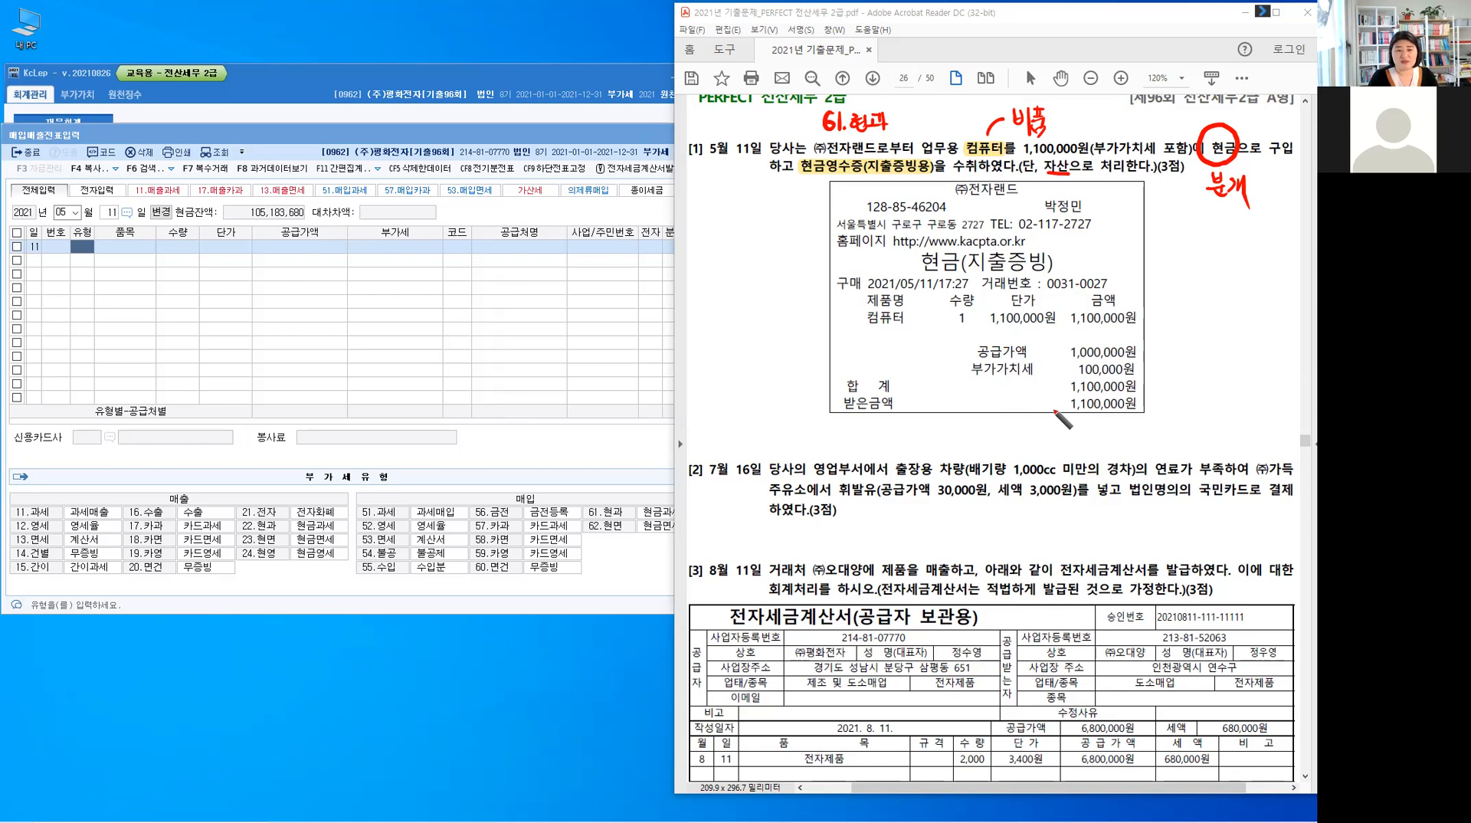
pyautogui.moveTo(1143, 395); pyautogui.dragTo(1145, 421)
pyautogui.moveTo(1066, 396); pyautogui.dragTo(1066, 417)
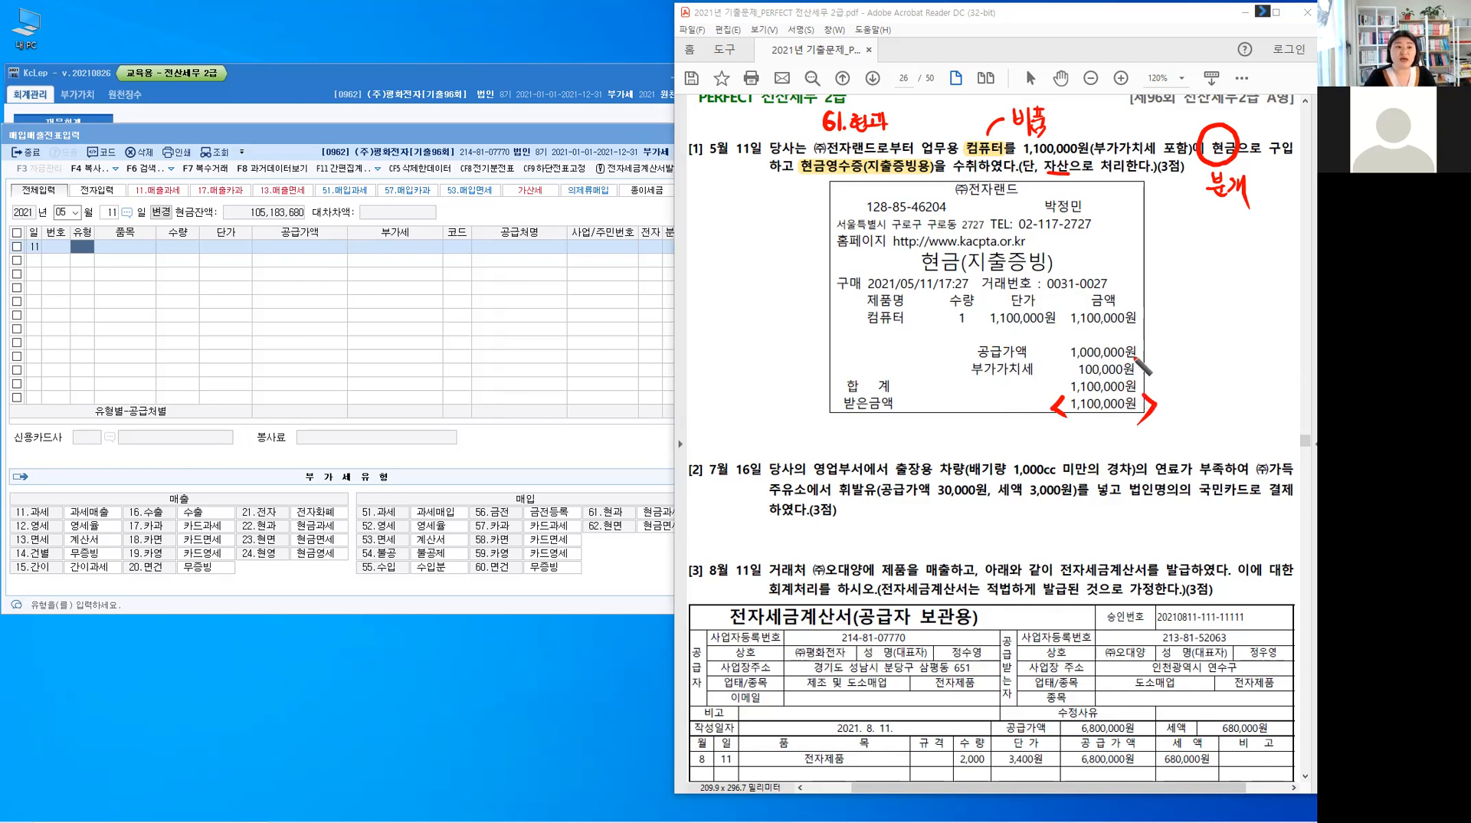
# - Enter the May 11 purchase as type 61.현과 with item 컴퓨터 and a VAT-inclusive amount of 1,100,000
pyautogui.click(85, 242)
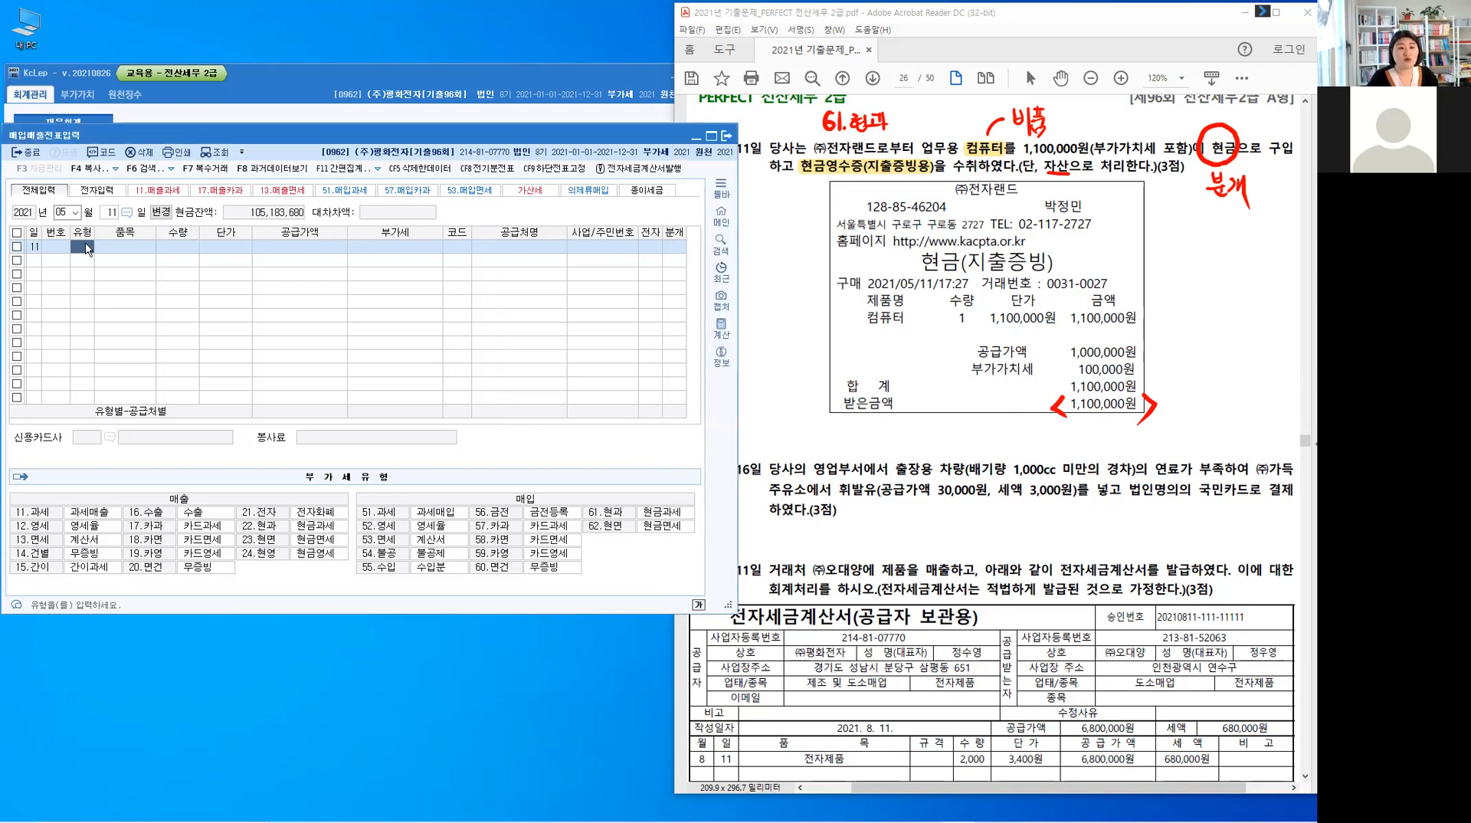
pyautogui.write('6')
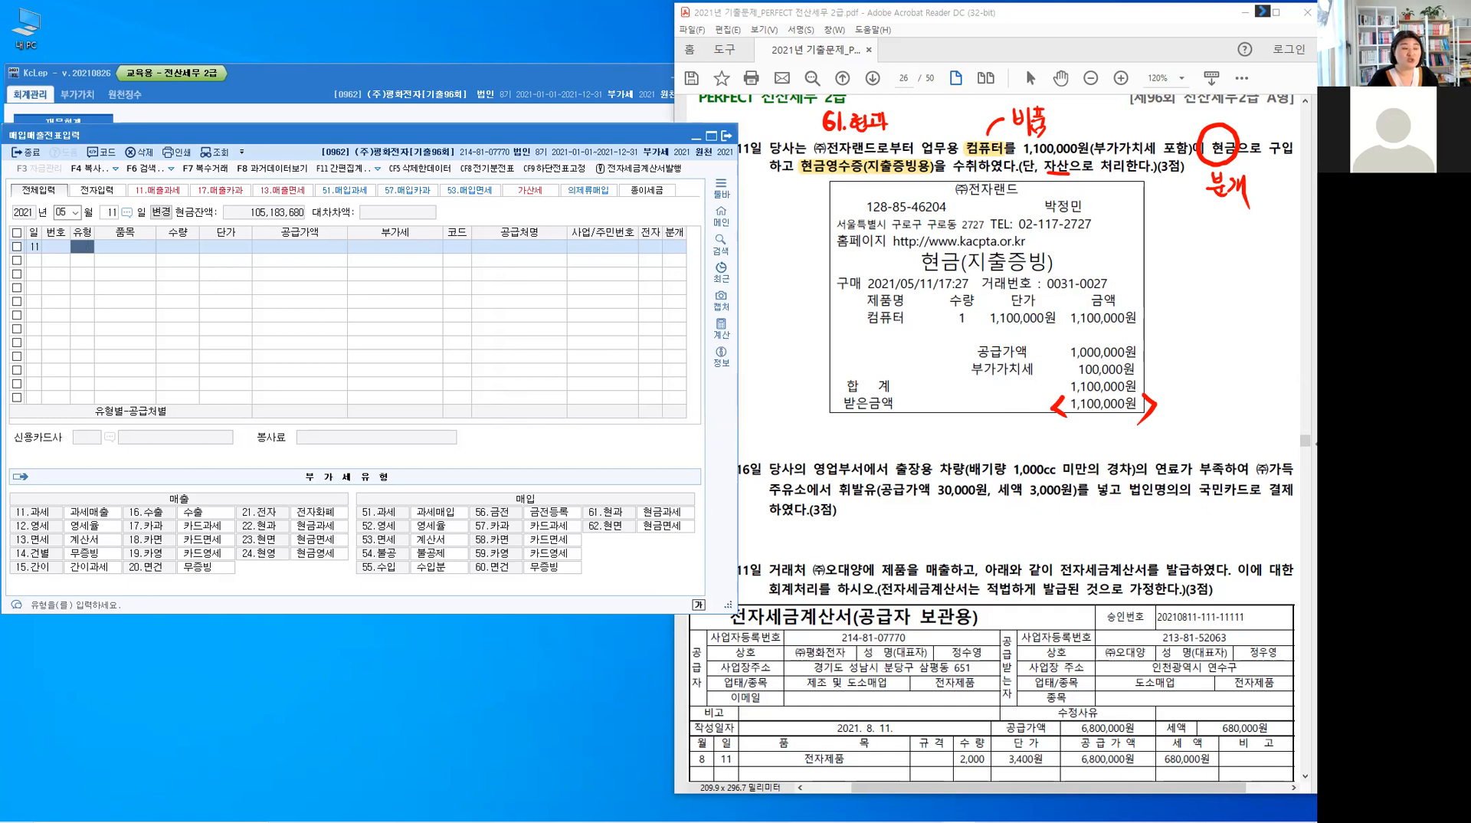
pyautogui.write('1')
pyautogui.press('Return')
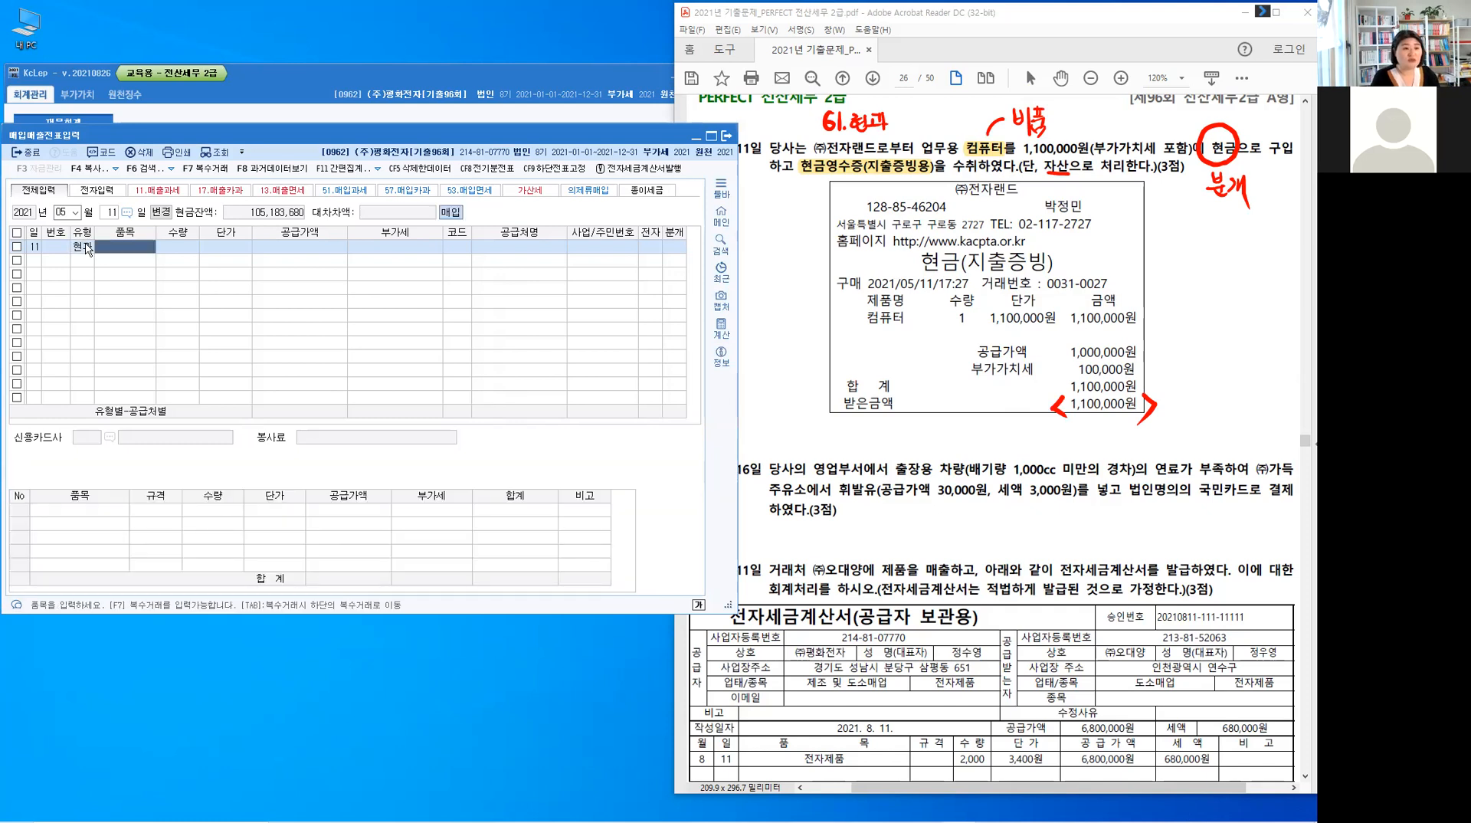
pyautogui.write('컴퓨터')
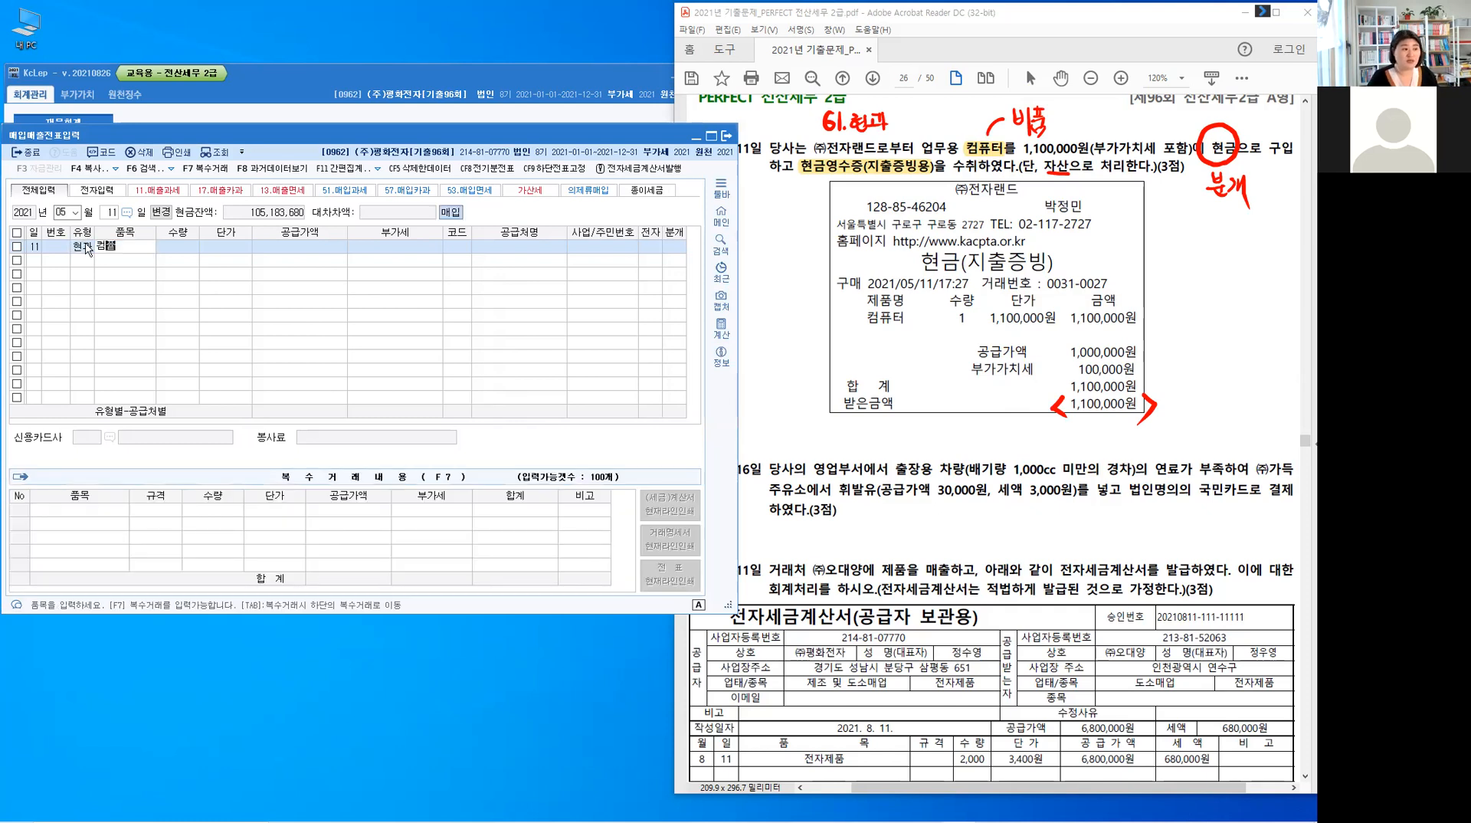
pyautogui.press('Return')
pyautogui.press('Return')
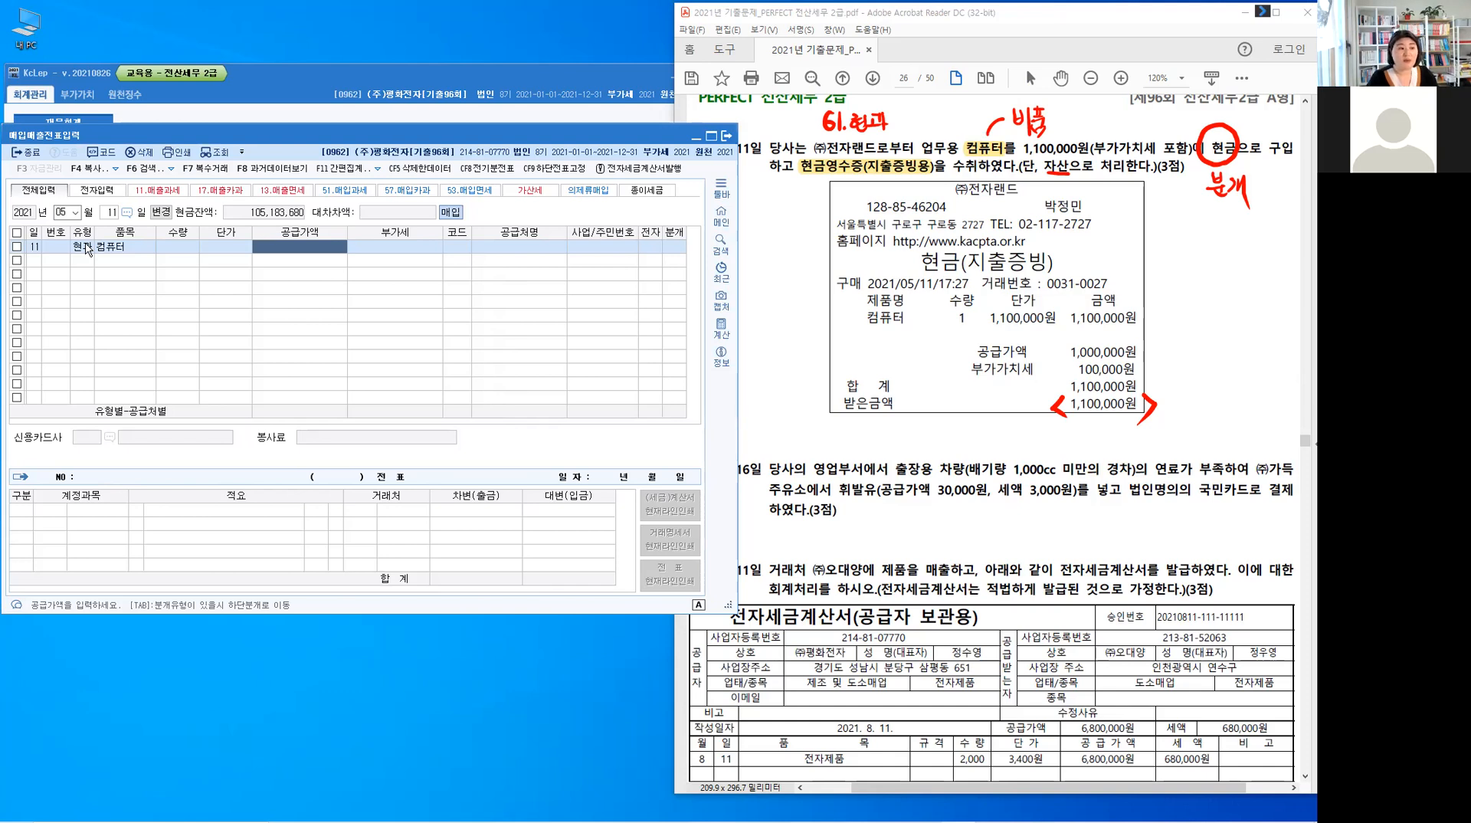
pyautogui.write('1,100,000')
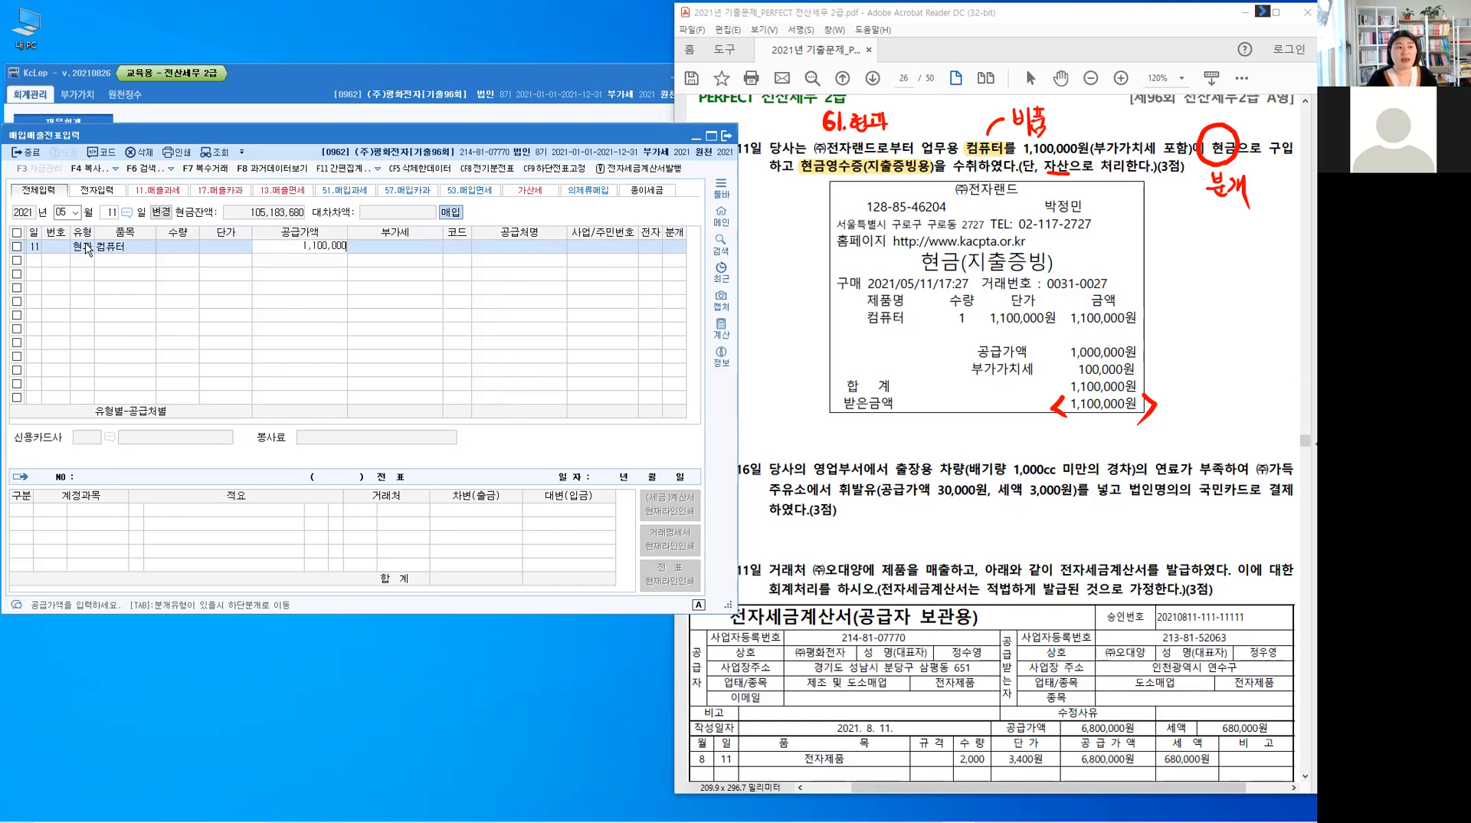
pyautogui.press('Return')
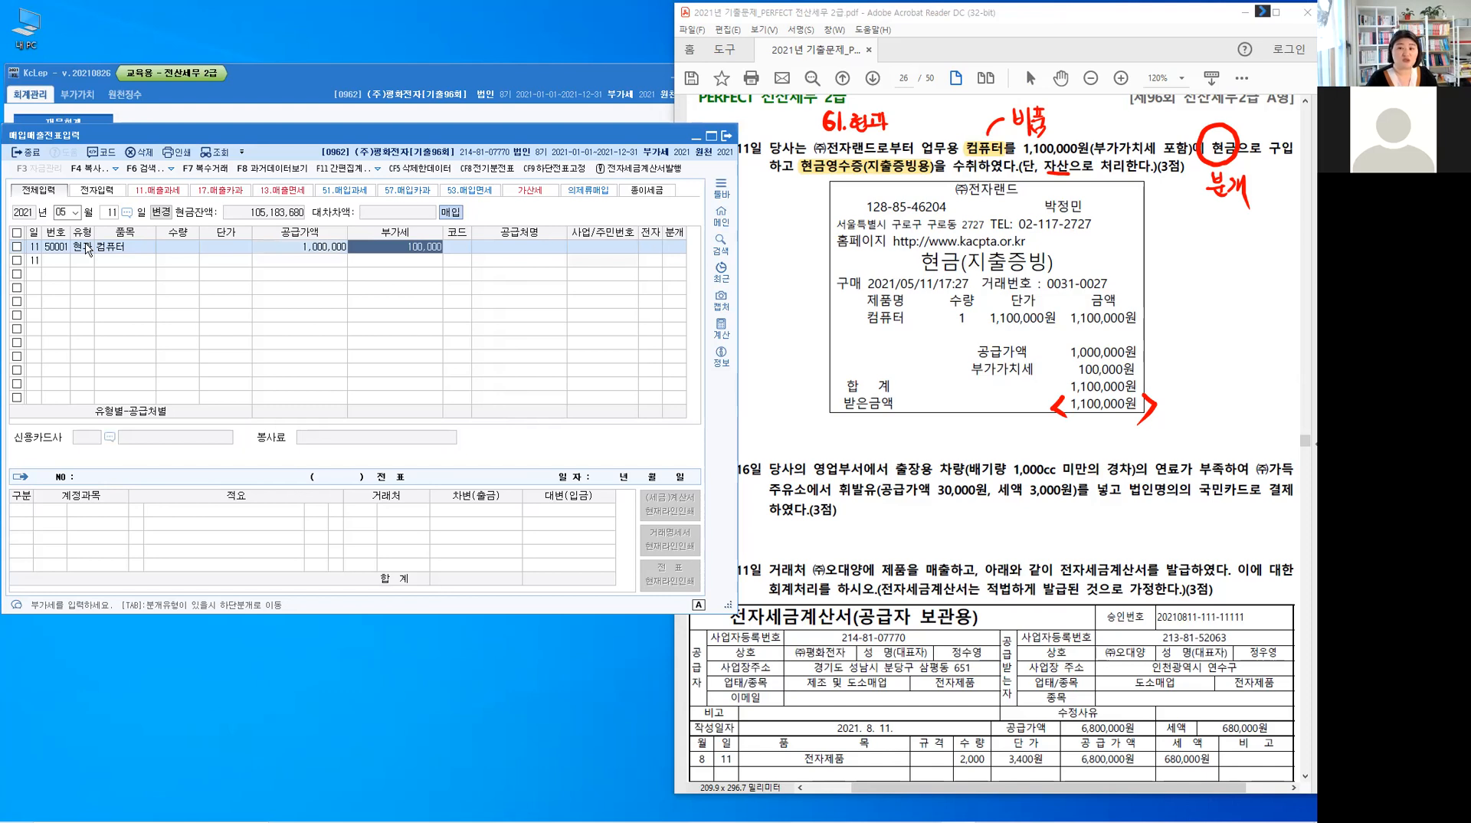
pyautogui.press('Return')
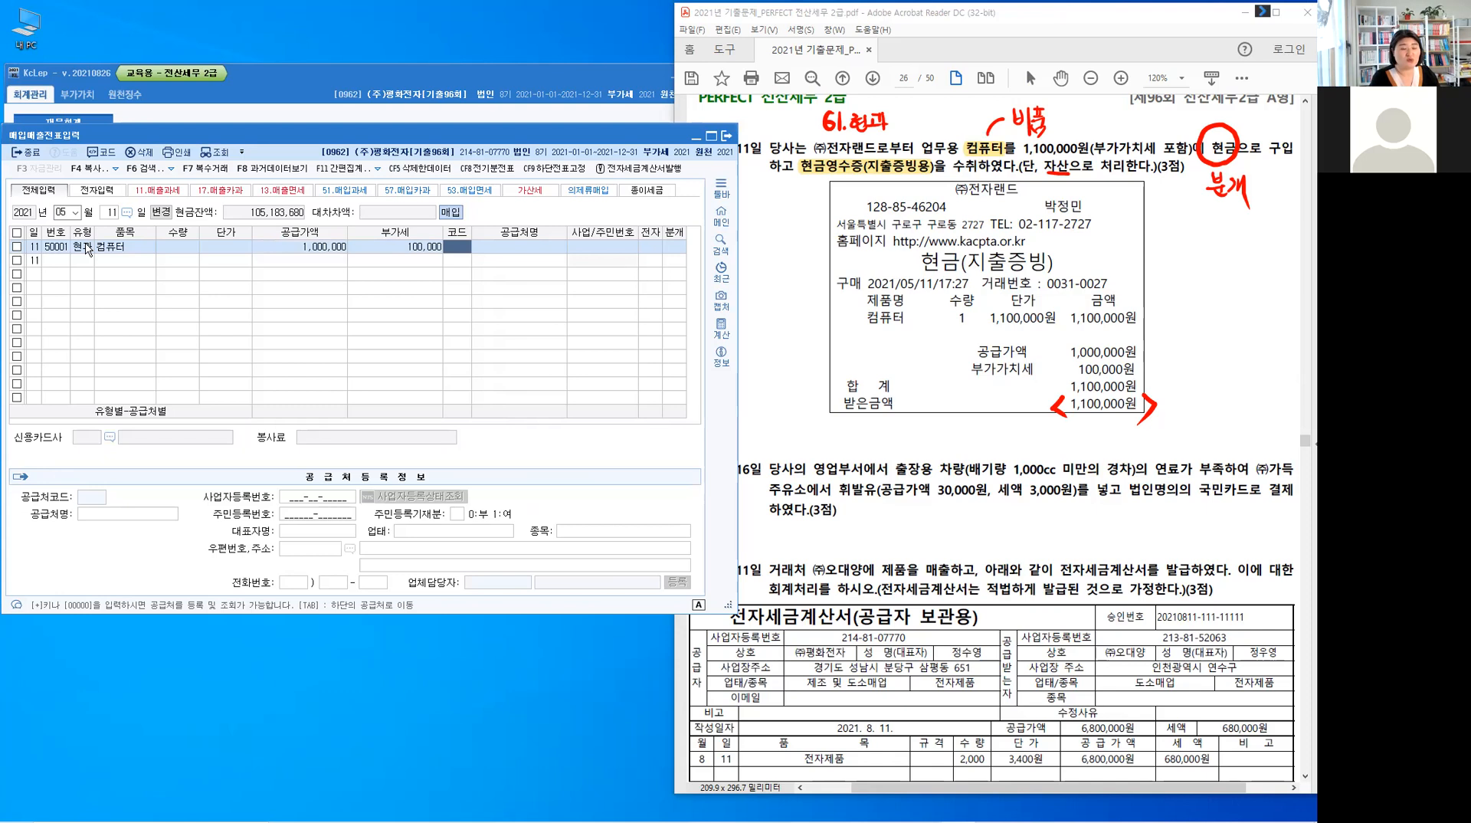
# - Search the business partners for 전자랜 and set (주)전자랜드 as the supplier of the May 11 purchase
pyautogui.write('전자')
pyautogui.press('Return')
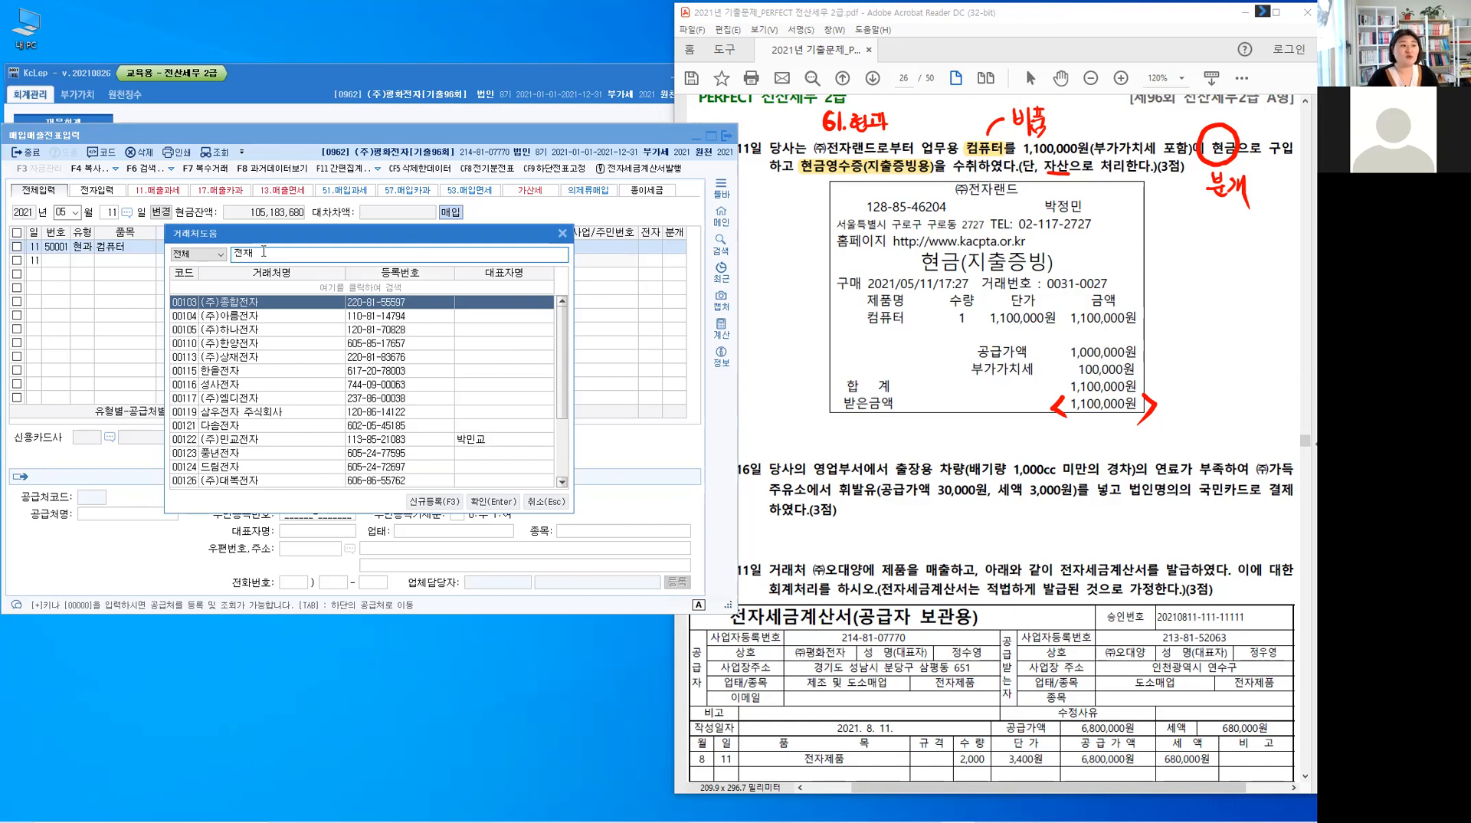
pyautogui.write('랜')
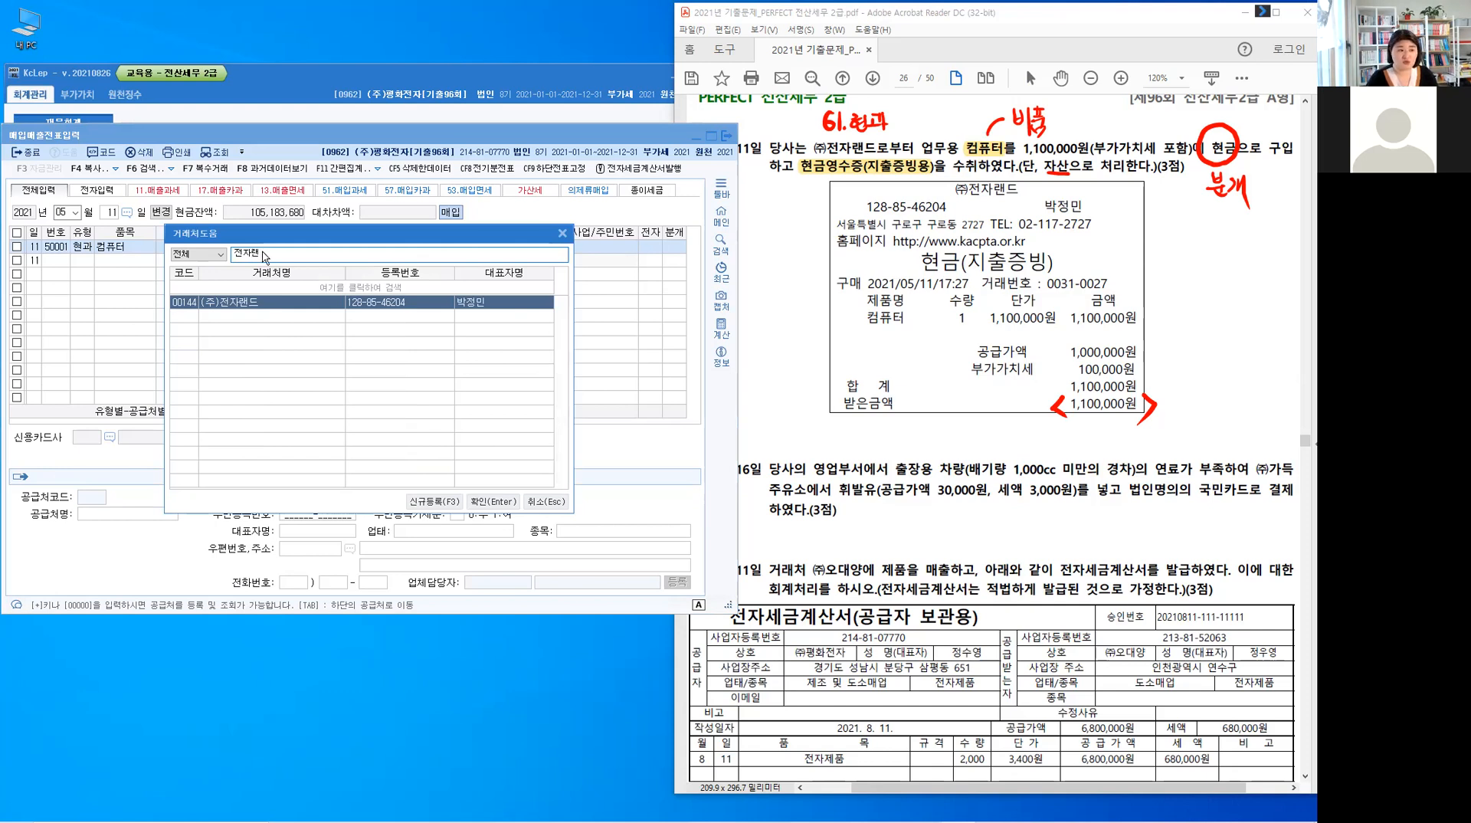
pyautogui.press('Return')
pyautogui.press('Return')
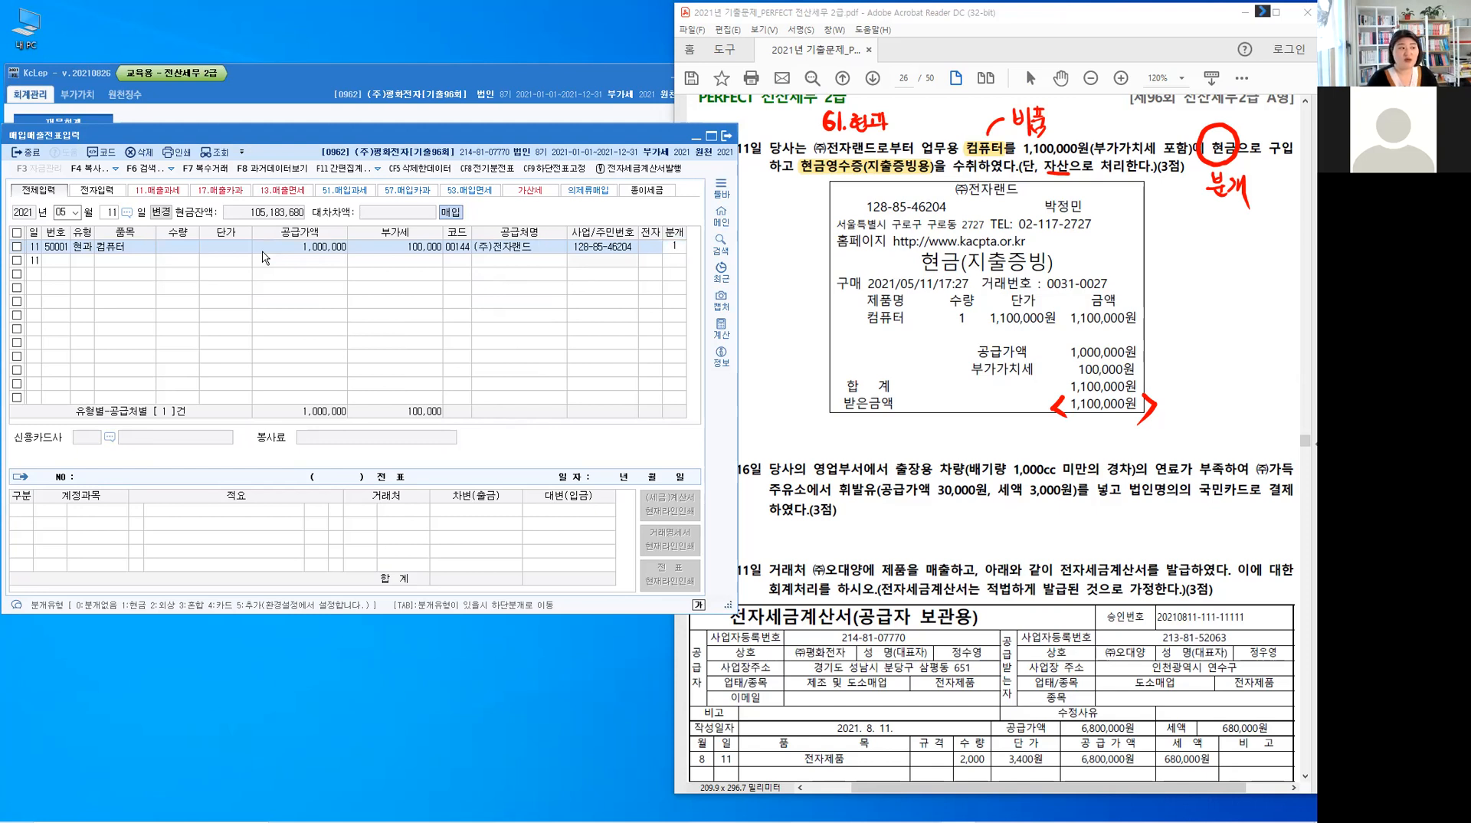
# - Journalize the May 11 purchase as 1:현금, replace the 원재료 account with 212 비품 and complete the voucher
pyautogui.write('1')
pyautogui.press('Return')
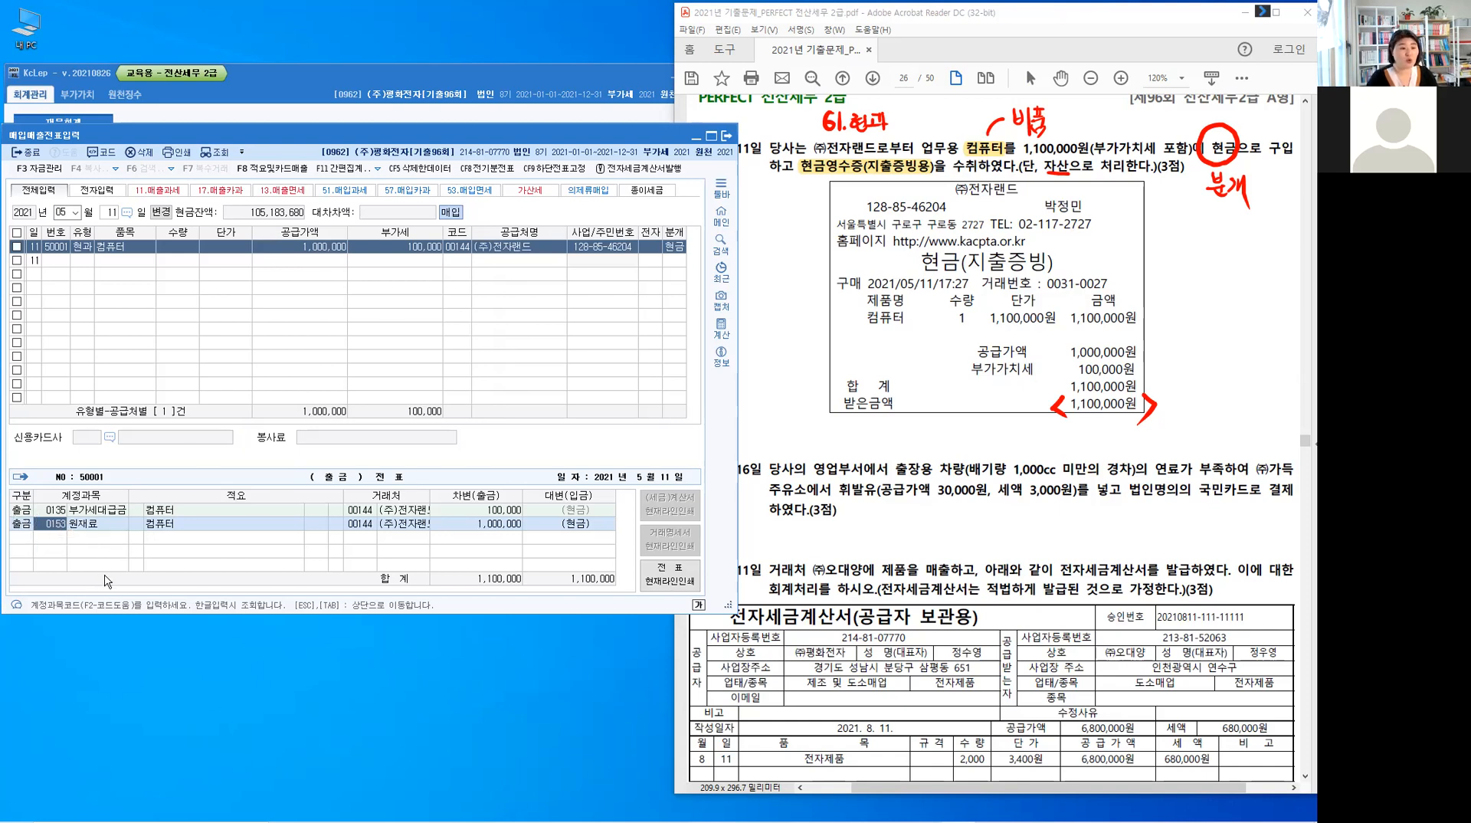
pyautogui.write('212')
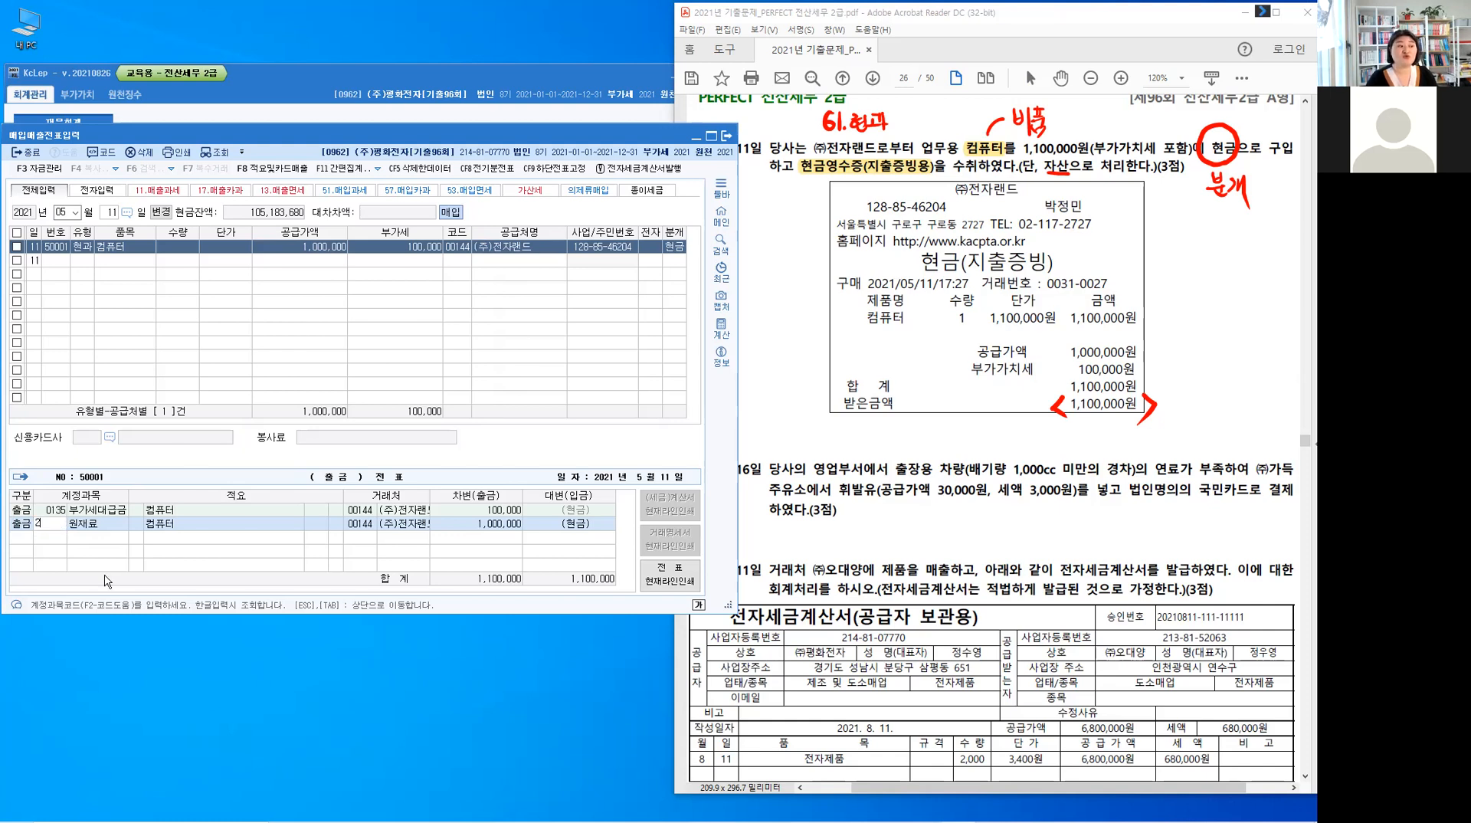
pyautogui.press('Return')
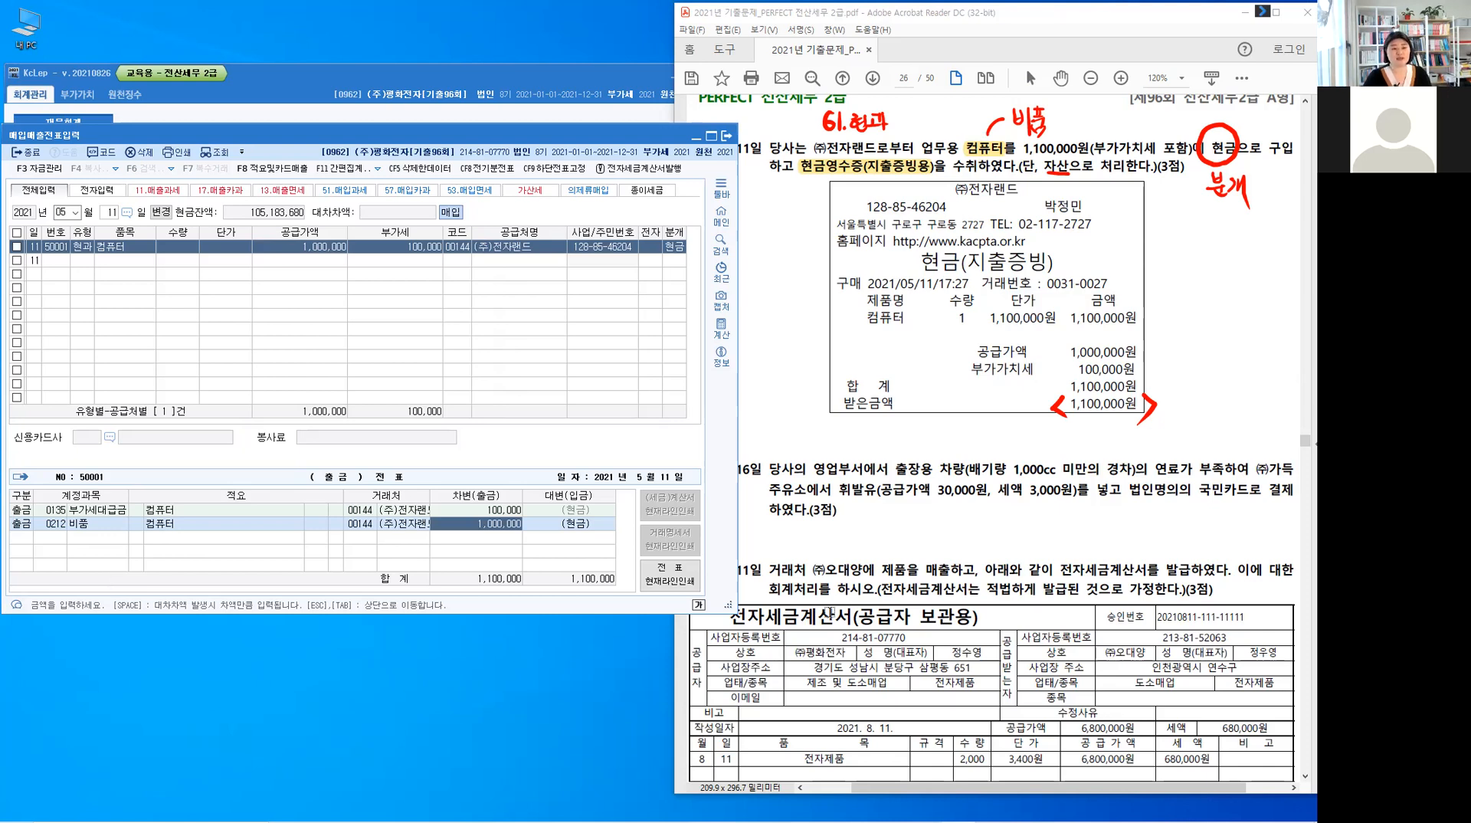
pyautogui.press('Return')
# - Clear the handwritten notes from the exam PDF and set the purchase/sales voucher date to July 16
pyautogui.click(895, 443)
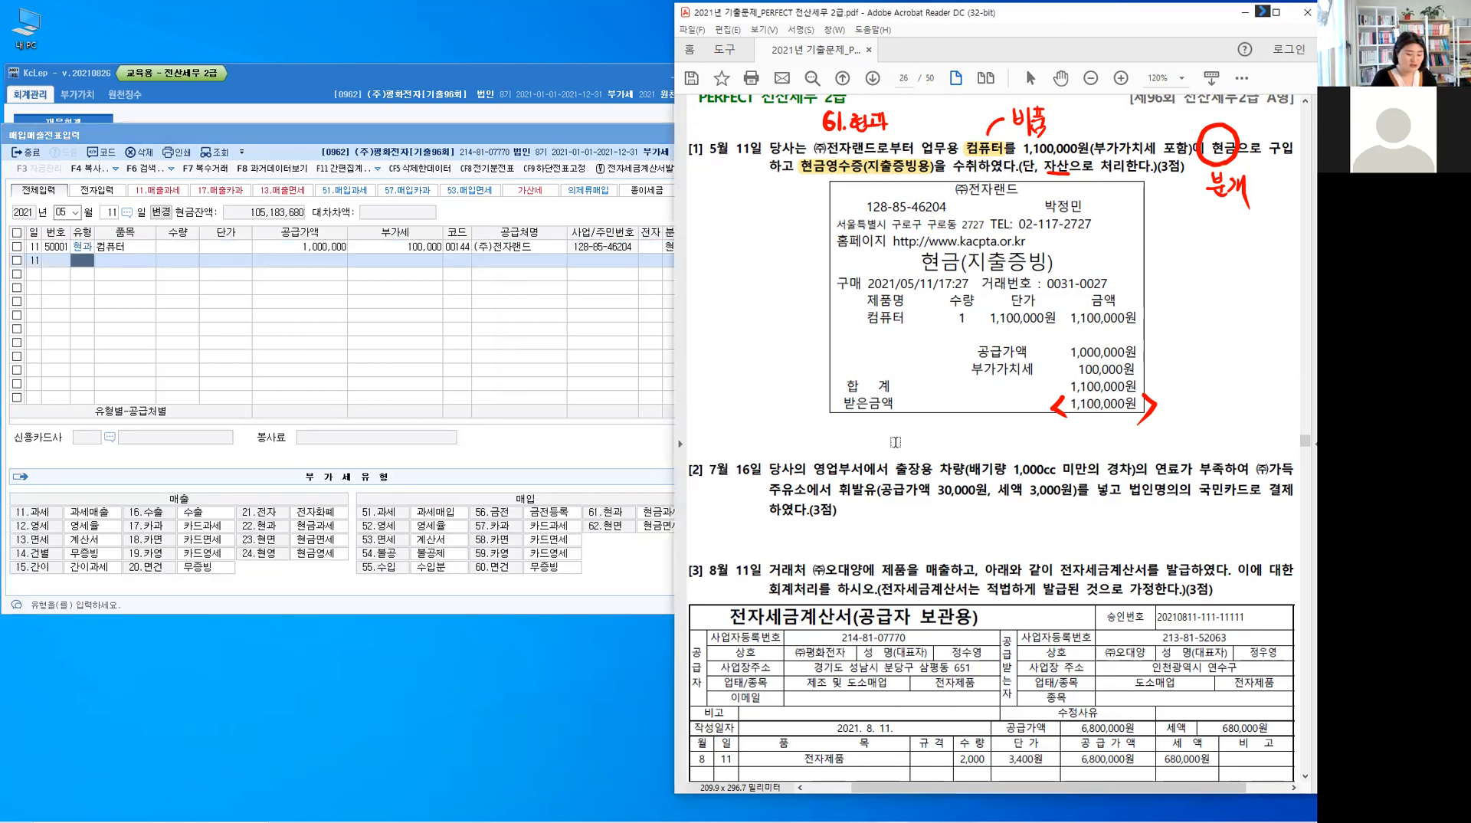
pyautogui.press('Escape')
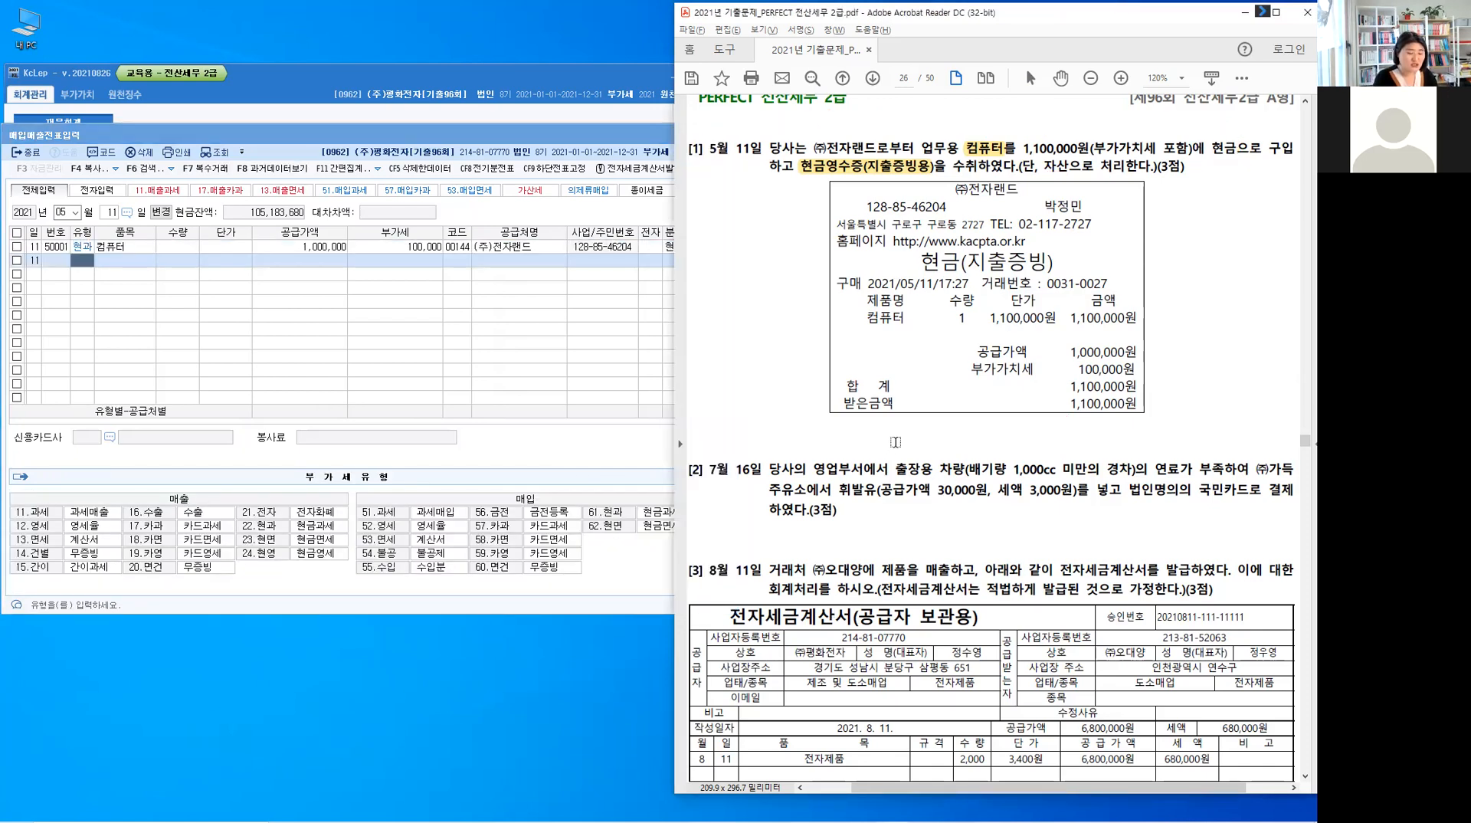
pyautogui.click(85, 268)
pyautogui.write('7')
pyautogui.press('Return')
pyautogui.write('16')
pyautogui.press('Return')
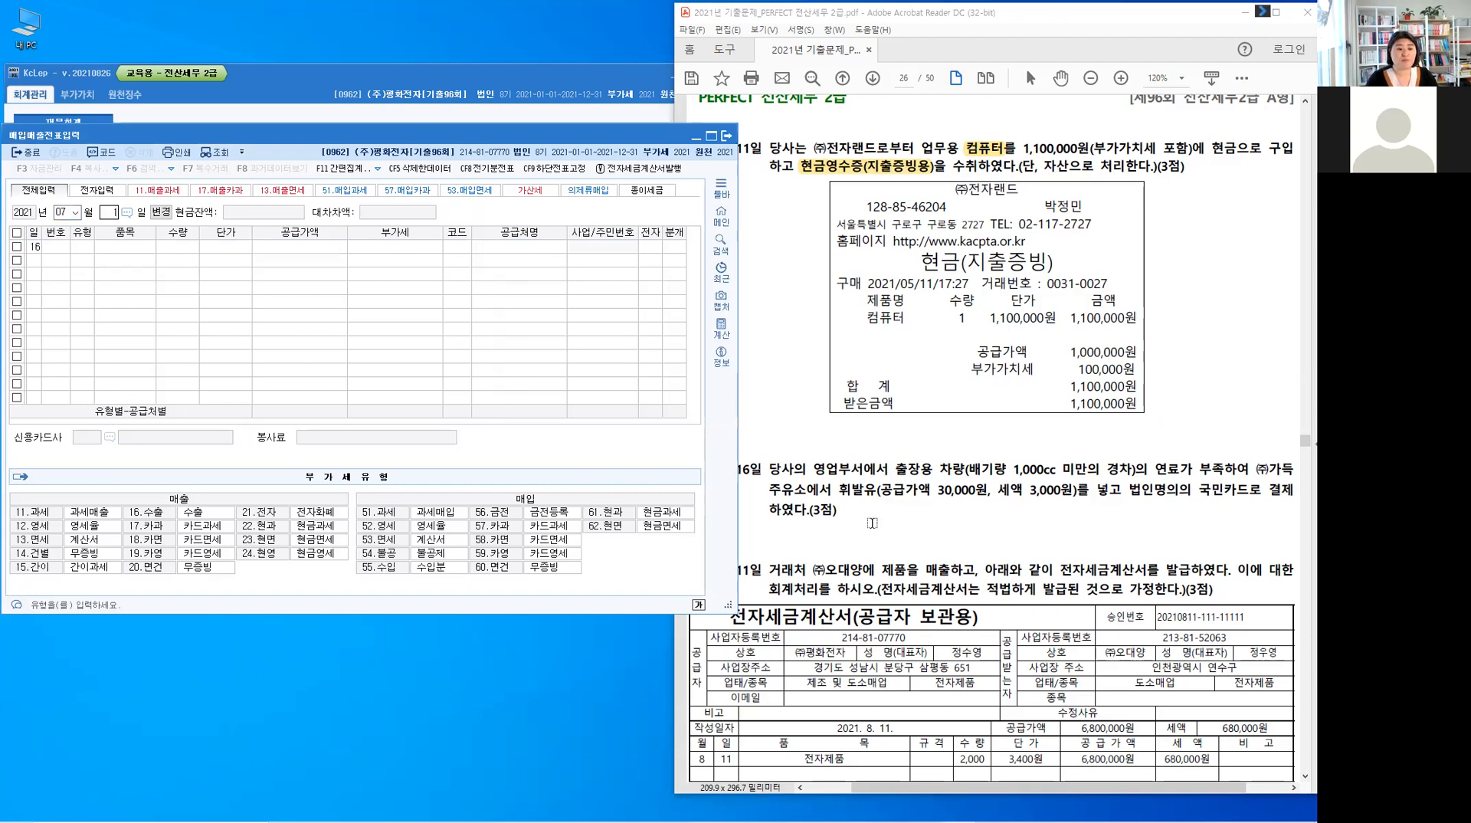
# - Highlight 배기량 1,000cc 미만의 경차 in question 2 of problem 2 in the exam PDF
pyautogui.click(872, 523)
pyautogui.scroll(-1, 872, 523)
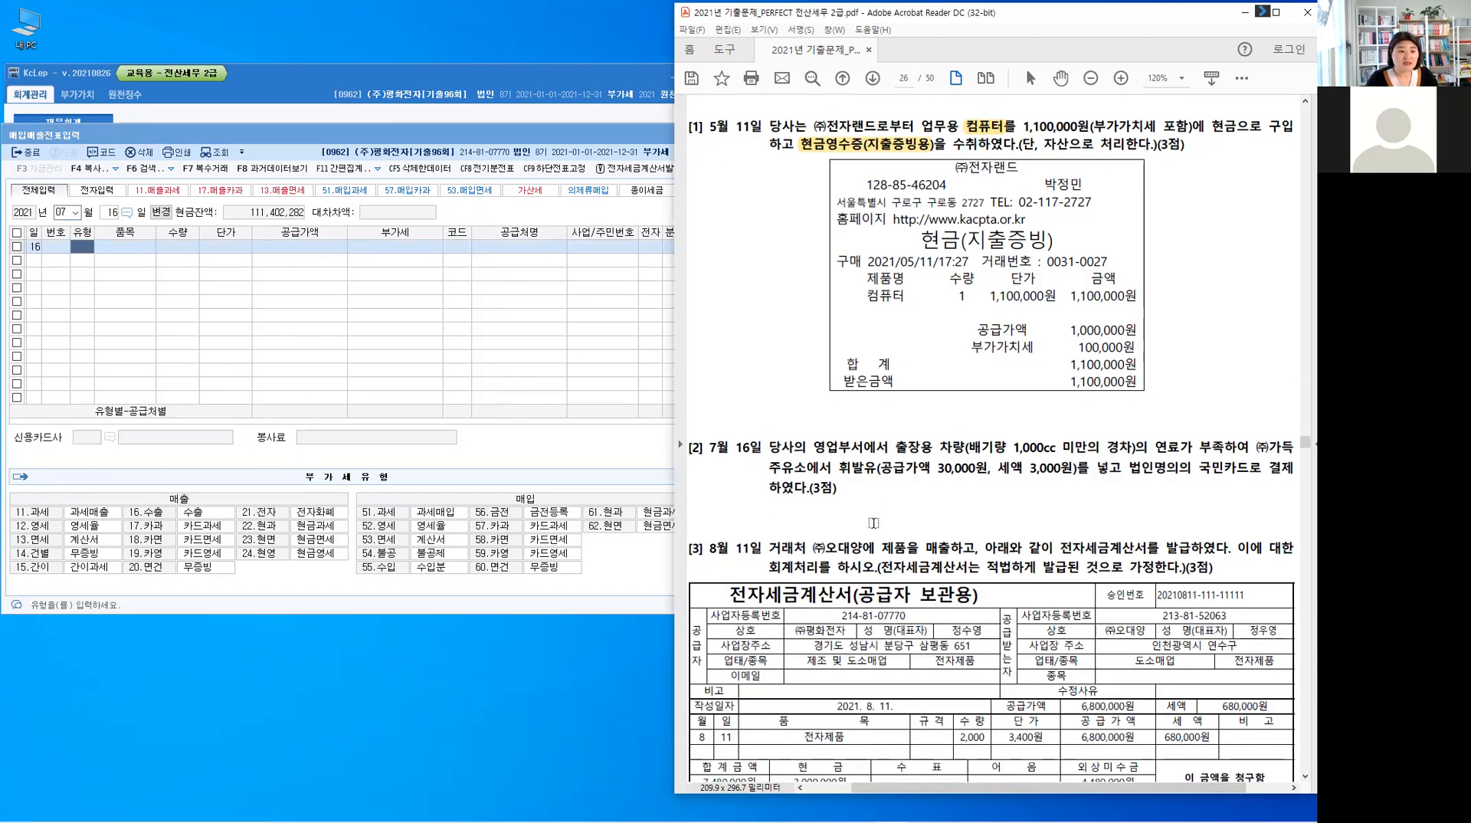
pyautogui.scroll(-3, 872, 523)
pyautogui.scroll(-1, 873, 523)
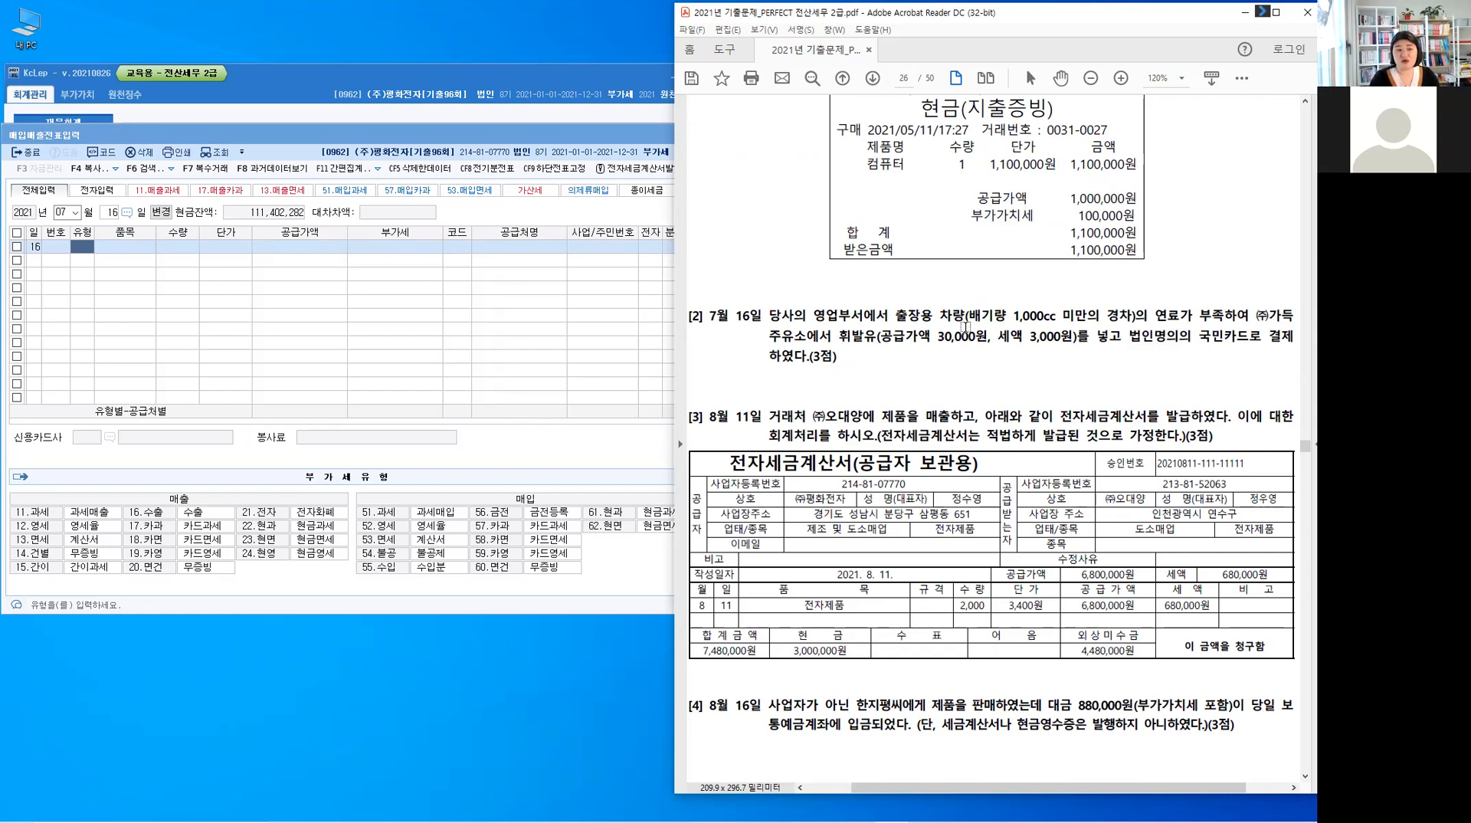
pyautogui.moveTo(969, 314); pyautogui.dragTo(1115, 314)
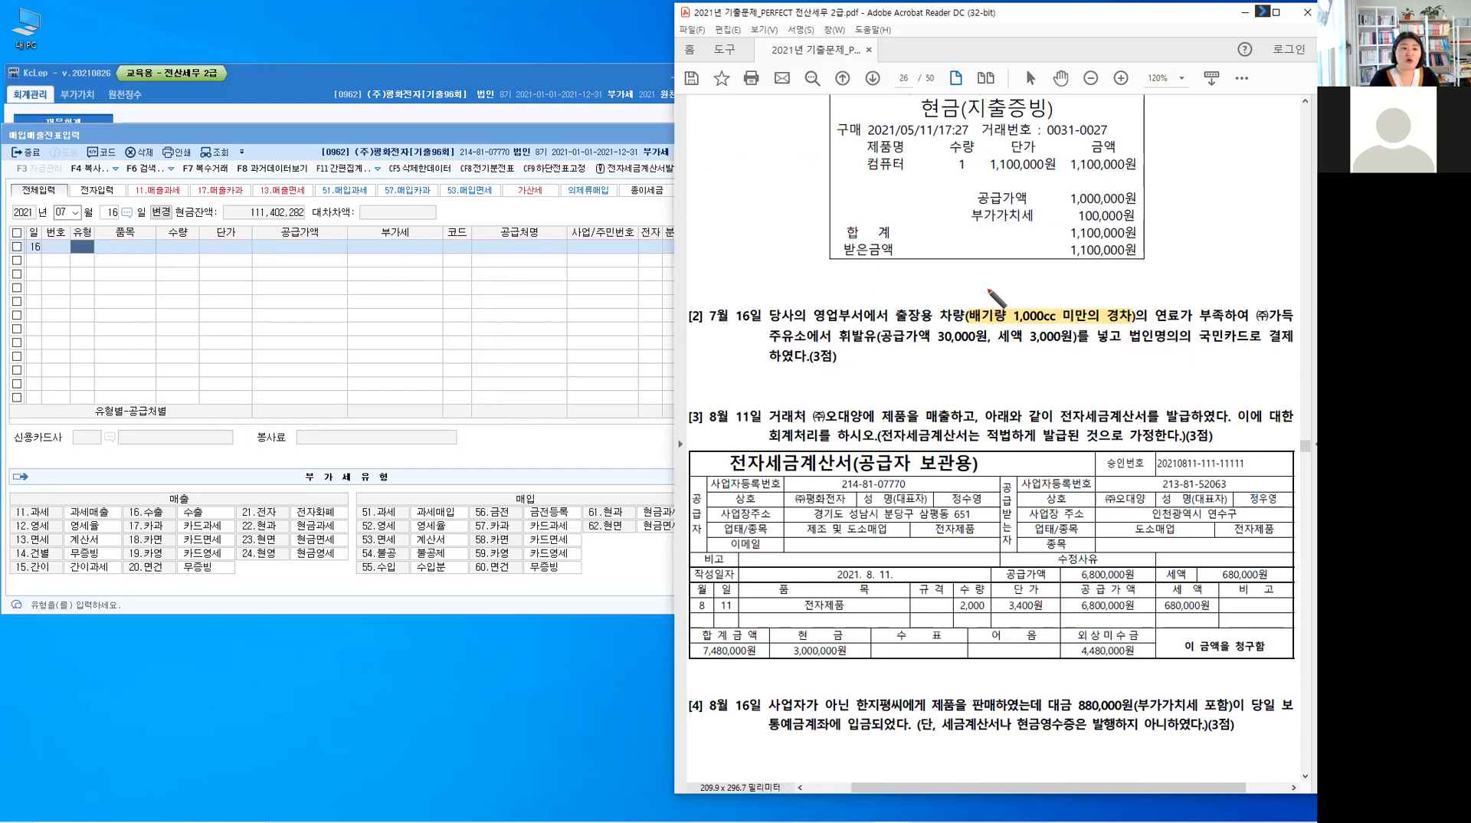
# - Draw an arrow to the highlighted 경차 phrase and handwrite 공제가능 자동차 above it
pyautogui.moveTo(984, 303)
pyautogui.mouseDown()
pyautogui.moveTo(996, 277)
pyautogui.moveTo(991, 299)
pyautogui.moveTo(1014, 282)
pyautogui.mouseUp()
pyautogui.moveTo(1020, 276); pyautogui.dragTo(1030, 286)
pyautogui.moveTo(1034, 273); pyautogui.dragTo(1039, 285)
pyautogui.moveTo(1046, 272); pyautogui.dragTo(1051, 279)
pyautogui.moveTo(1053, 269); pyautogui.dragTo(1060, 277)
pyautogui.moveTo(1056, 282); pyautogui.dragTo(1073, 272)
pyautogui.moveTo(1072, 273); pyautogui.dragTo(1066, 289)
pyautogui.moveTo(1078, 268)
pyautogui.mouseDown()
pyautogui.moveTo(1078, 292)
pyautogui.moveTo(1092, 272)
pyautogui.mouseUp()
pyautogui.moveTo(1083, 274); pyautogui.dragTo(1101, 281)
pyautogui.moveTo(1087, 286); pyautogui.dragTo(1099, 290)
pyautogui.moveTo(1104, 283); pyautogui.dragTo(1112, 293)
pyautogui.moveTo(1112, 282); pyautogui.dragTo(1117, 282)
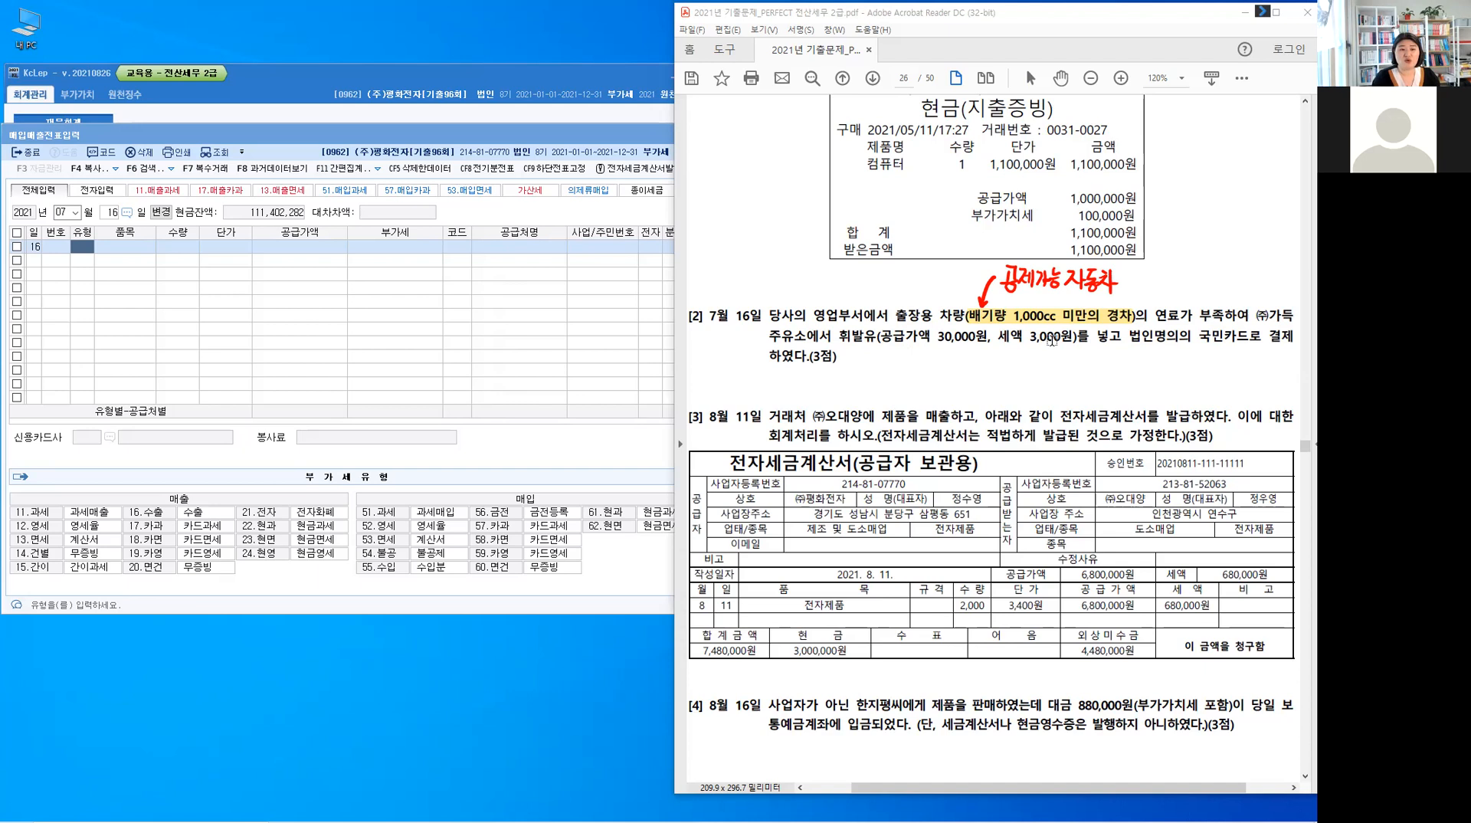
# - Highlight 국민카드 and 영업부서 in question 2 of the exam PDF
pyautogui.moveTo(1200, 336); pyautogui.dragTo(1251, 337)
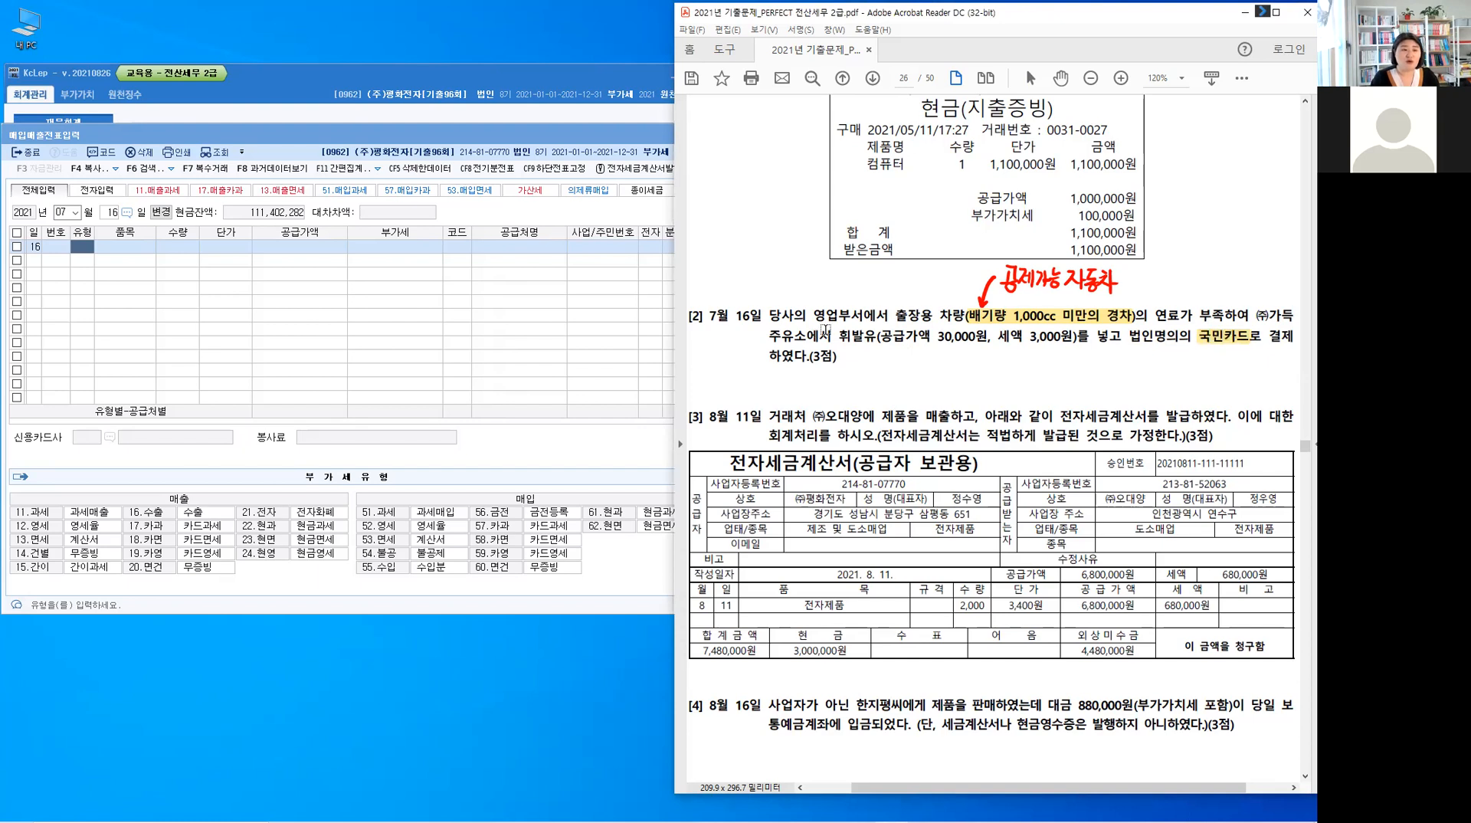
pyautogui.moveTo(814, 314); pyautogui.dragTo(862, 330)
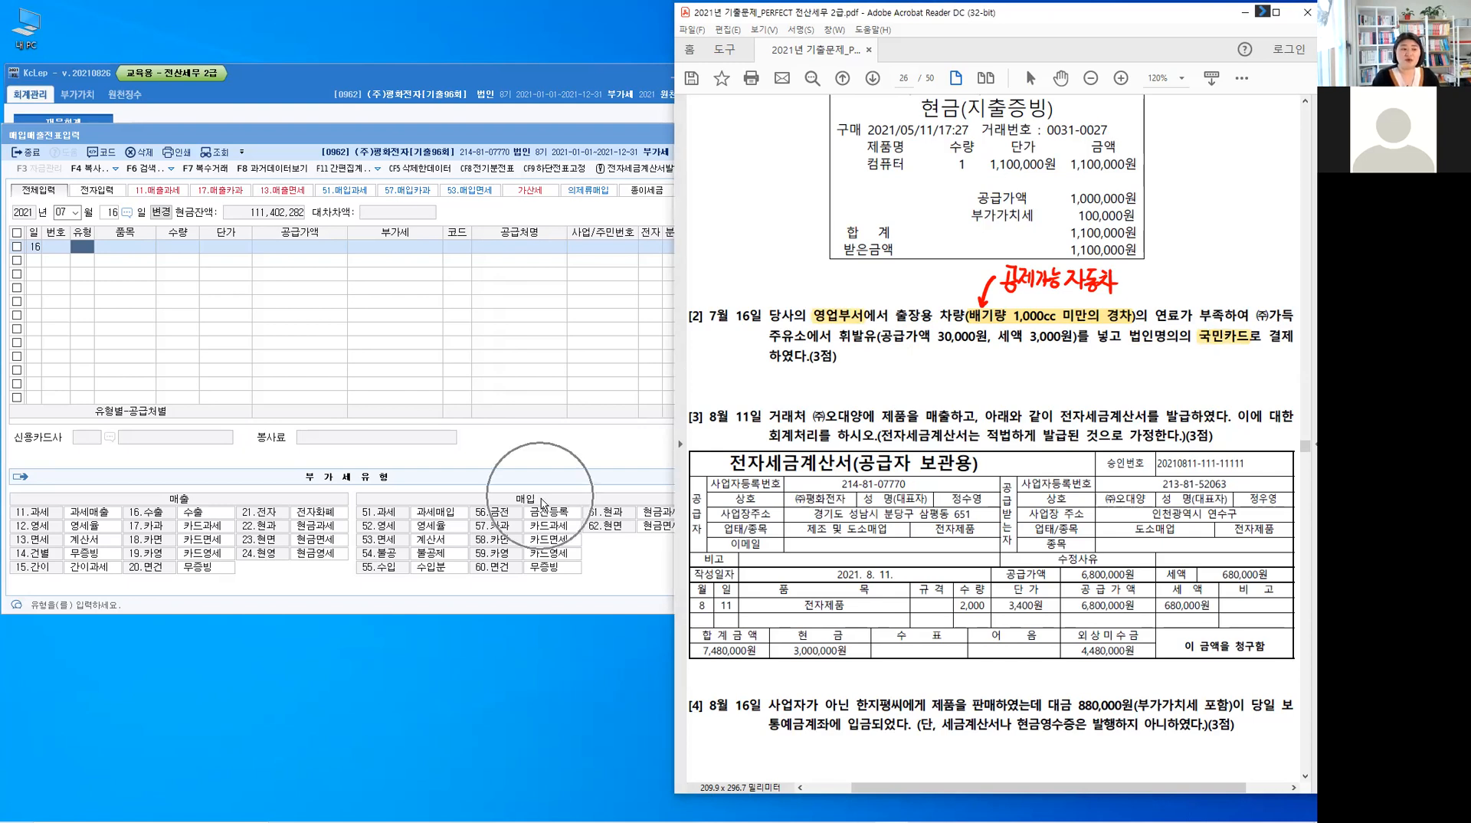
# - Handwrite 57.카과 above 영업부서, 차량유지비(판) with an arrow to 휘발유, and 미지급금 with an arrow to 국민카드
pyautogui.click(553, 530)
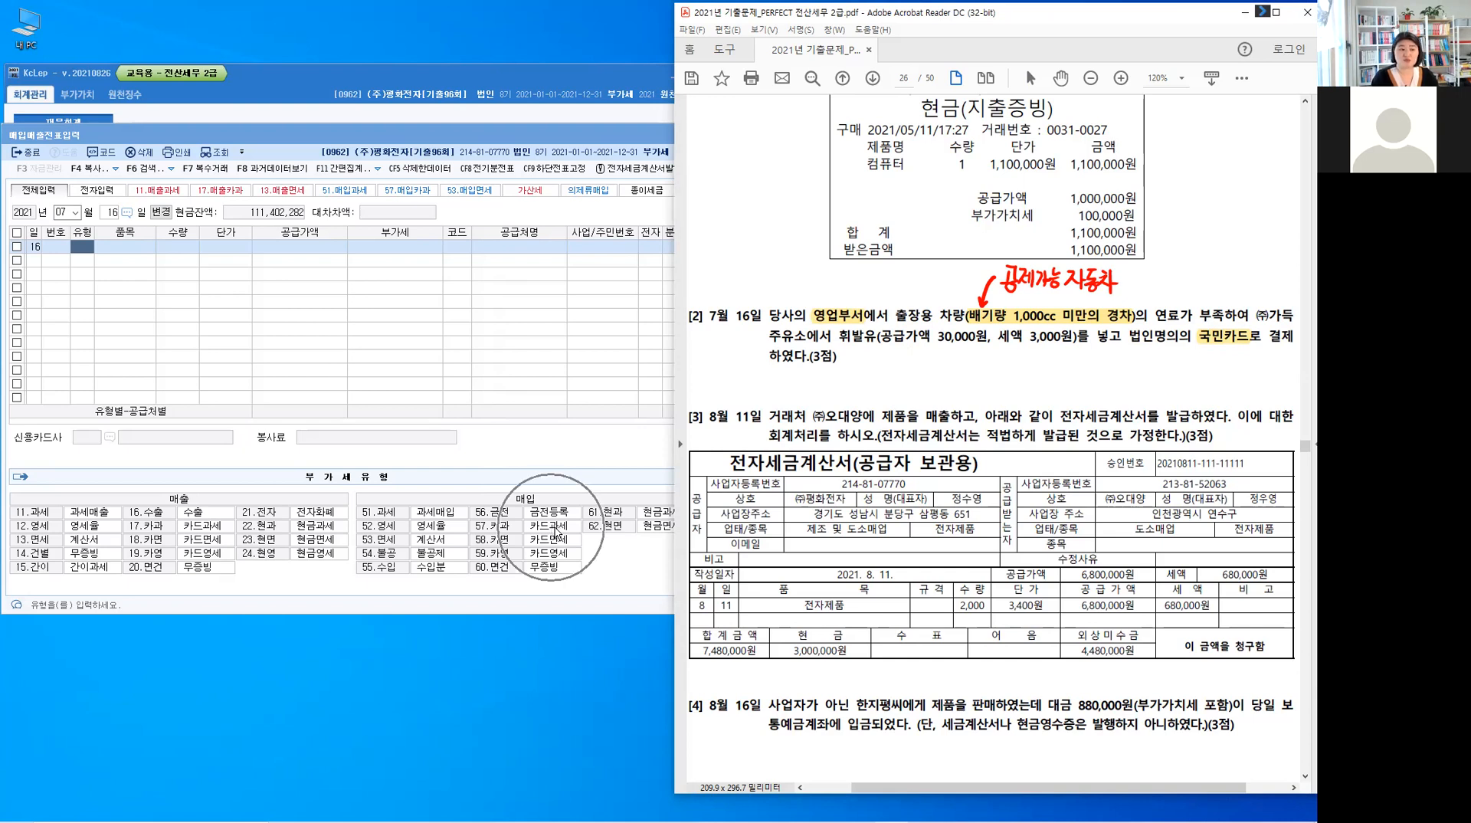
pyautogui.moveTo(778, 269)
pyautogui.mouseDown()
pyautogui.moveTo(789, 298)
pyautogui.moveTo(851, 301)
pyautogui.mouseUp()
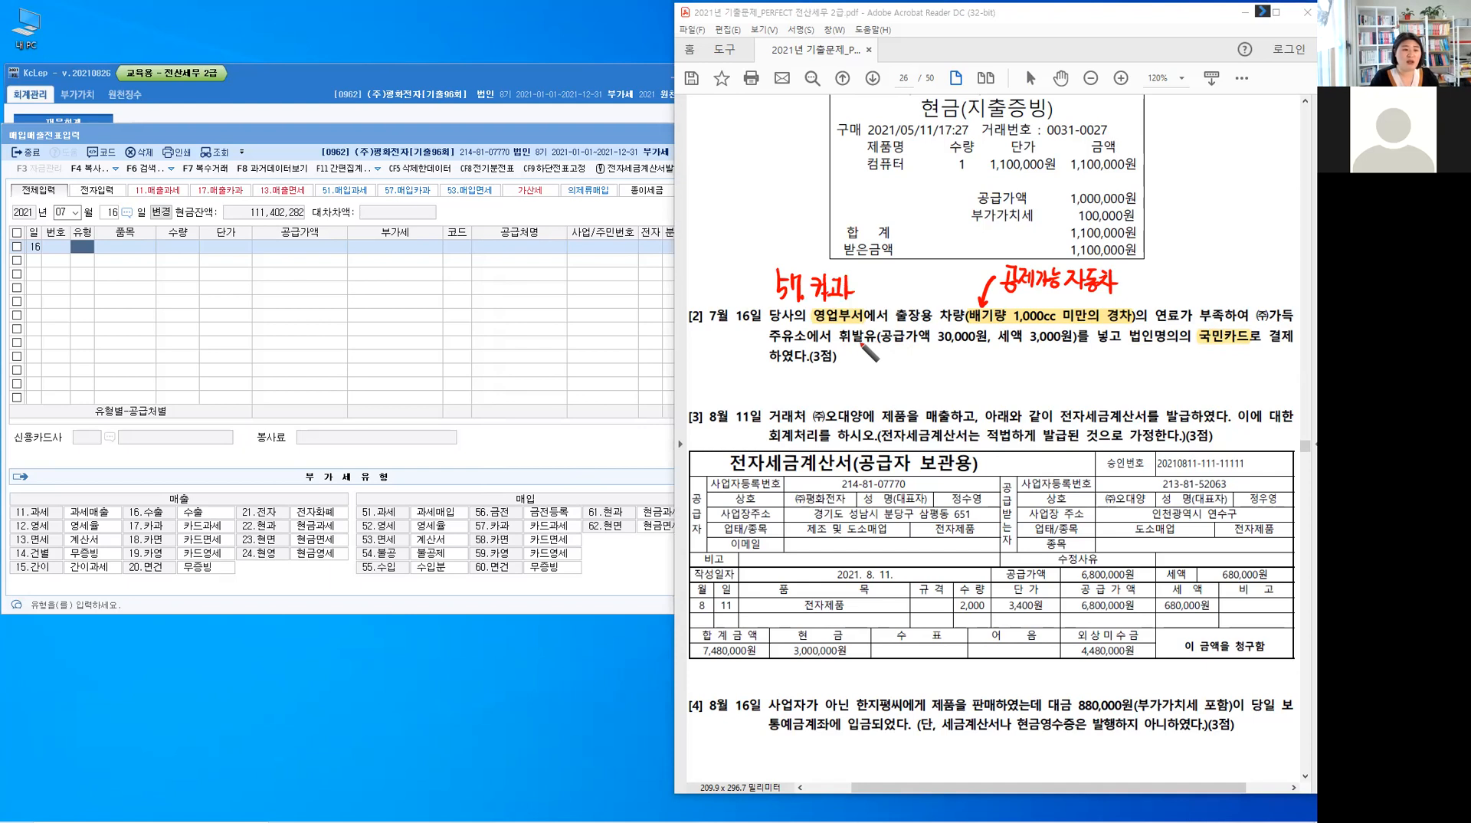
pyautogui.moveTo(852, 353)
pyautogui.mouseDown()
pyautogui.moveTo(874, 351)
pyautogui.moveTo(893, 378)
pyautogui.moveTo(951, 366)
pyautogui.moveTo(964, 387)
pyautogui.moveTo(975, 366)
pyautogui.moveTo(987, 383)
pyautogui.mouseUp()
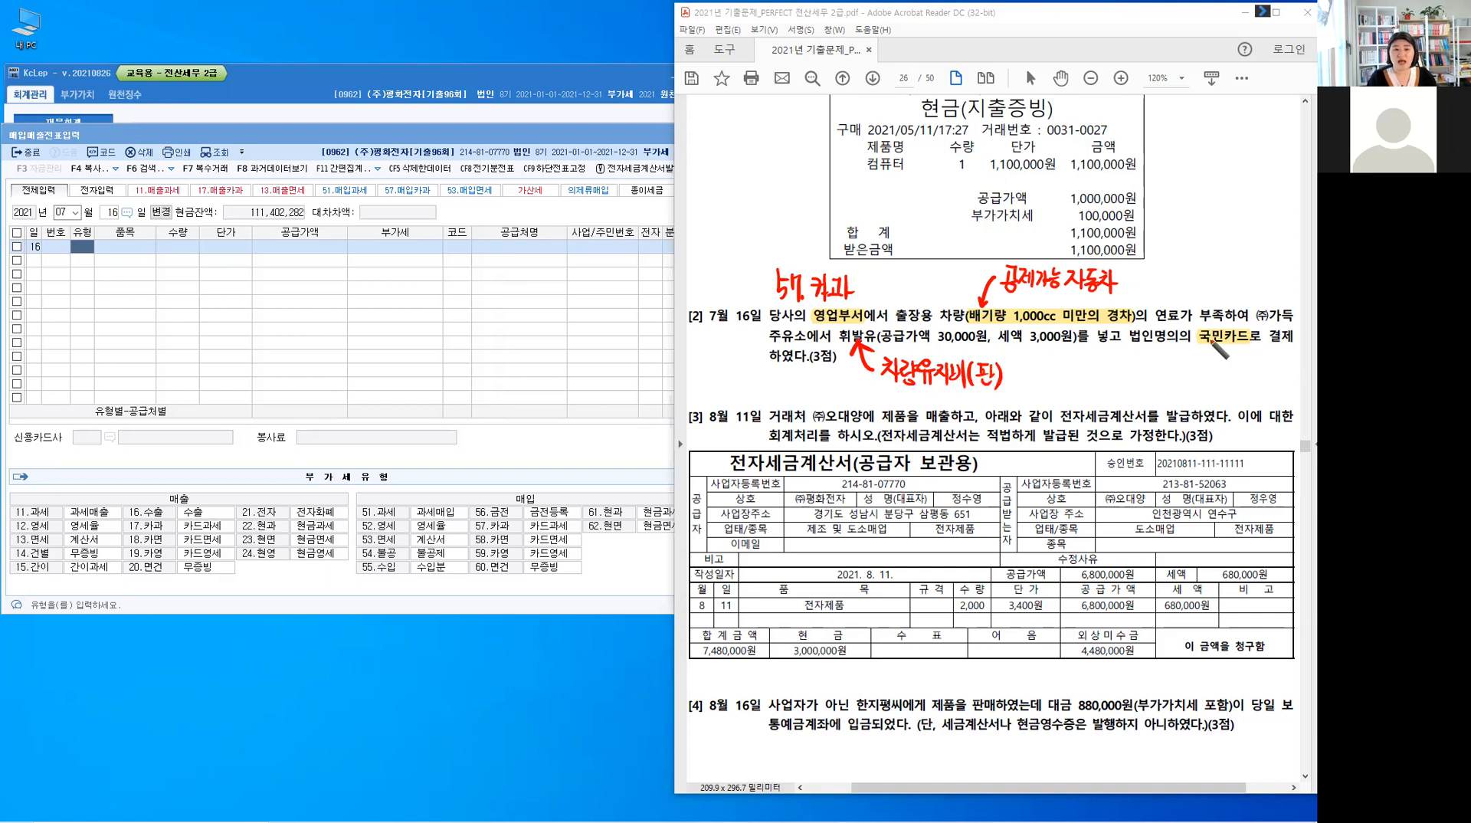
pyautogui.moveTo(1193, 360)
pyautogui.mouseDown()
pyautogui.moveTo(1199, 345)
pyautogui.moveTo(1174, 386)
pyautogui.moveTo(1214, 377)
pyautogui.moveTo(1227, 394)
pyautogui.mouseUp()
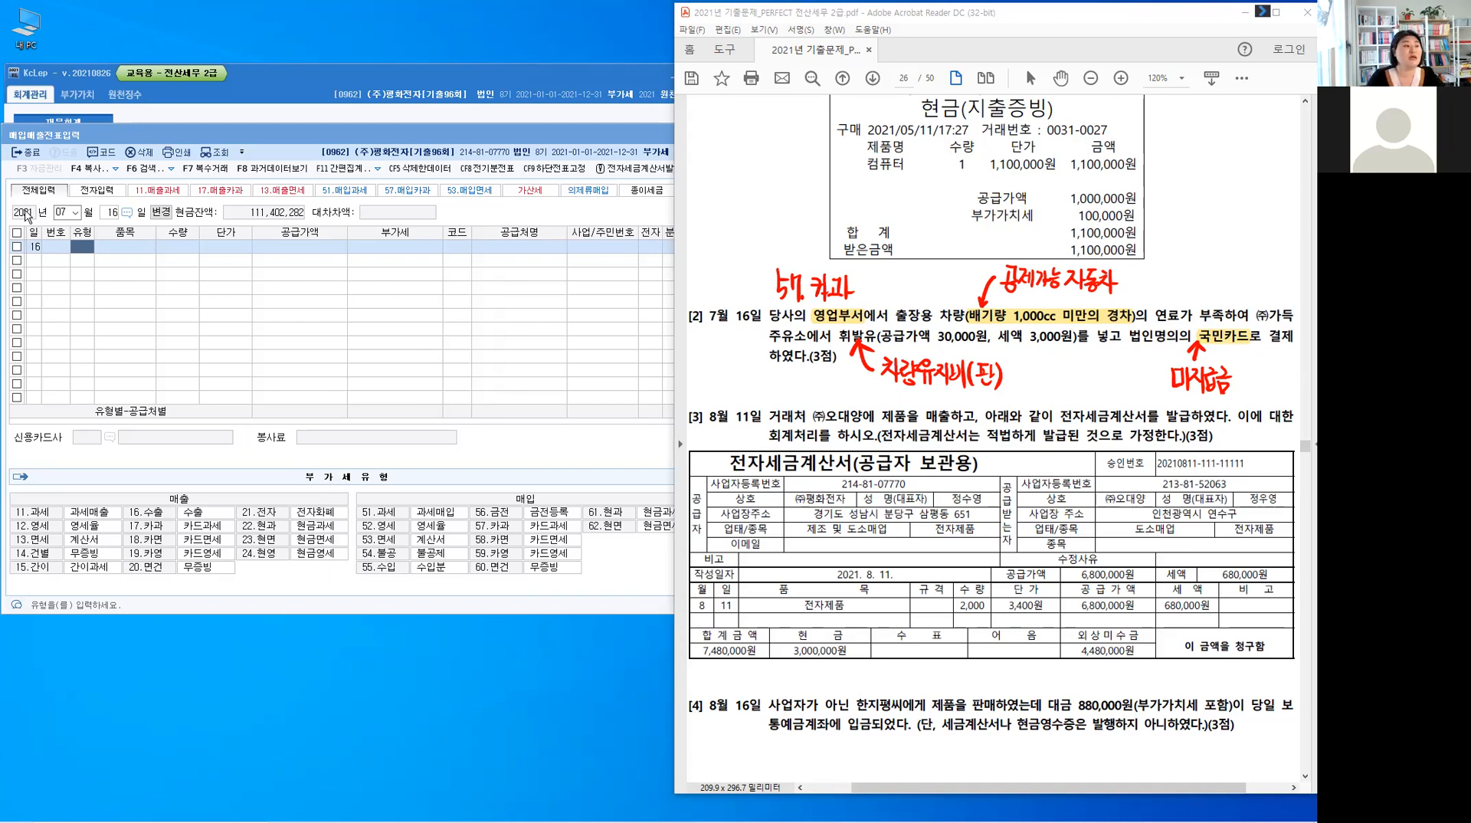
# - Enter the July 16 purchase as type 57.카과 with item 휘발유 and a VAT-inclusive amount of 33,000
pyautogui.click(83, 250)
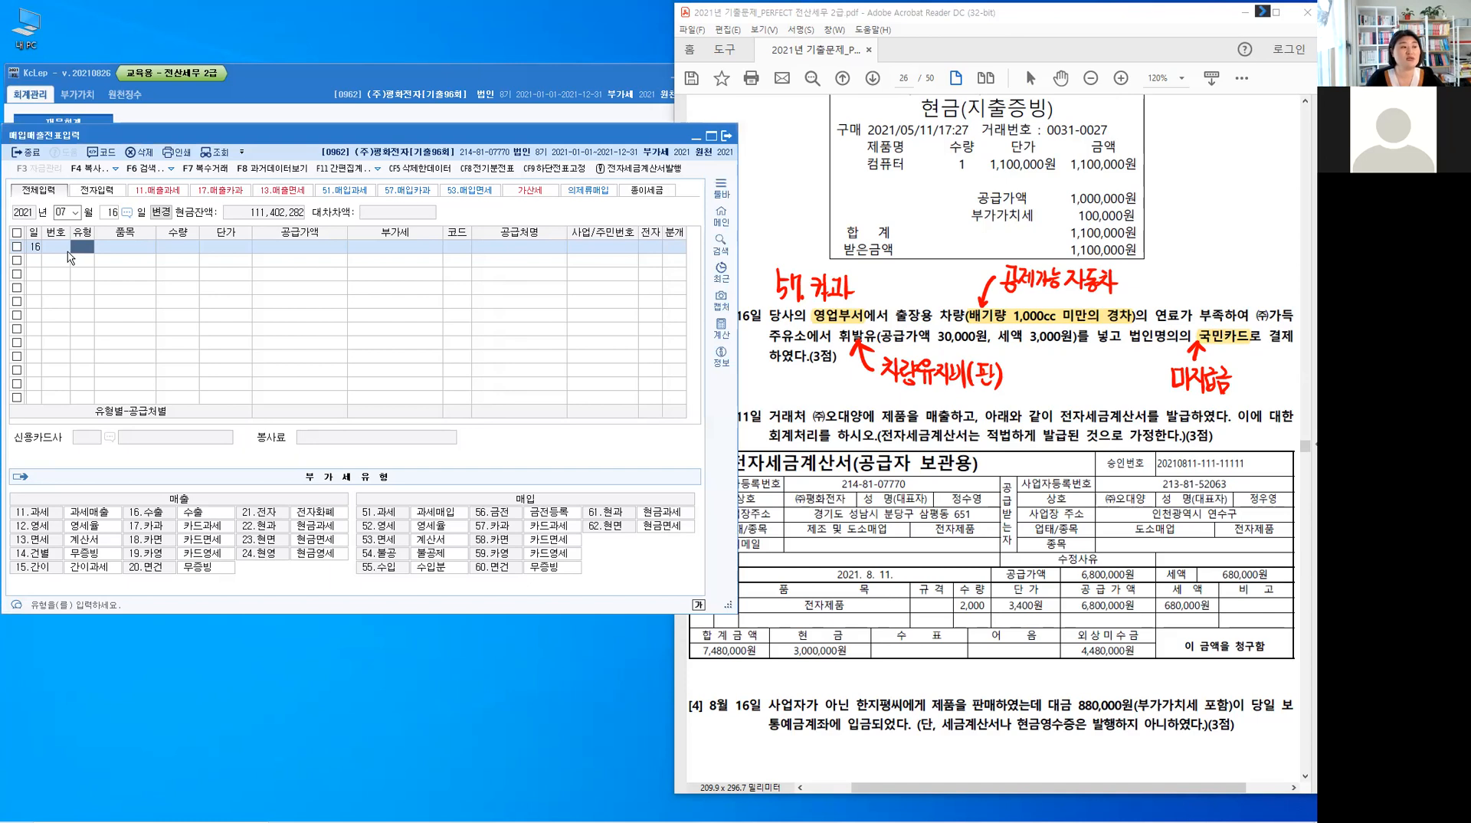
pyautogui.write('57')
pyautogui.press('Return')
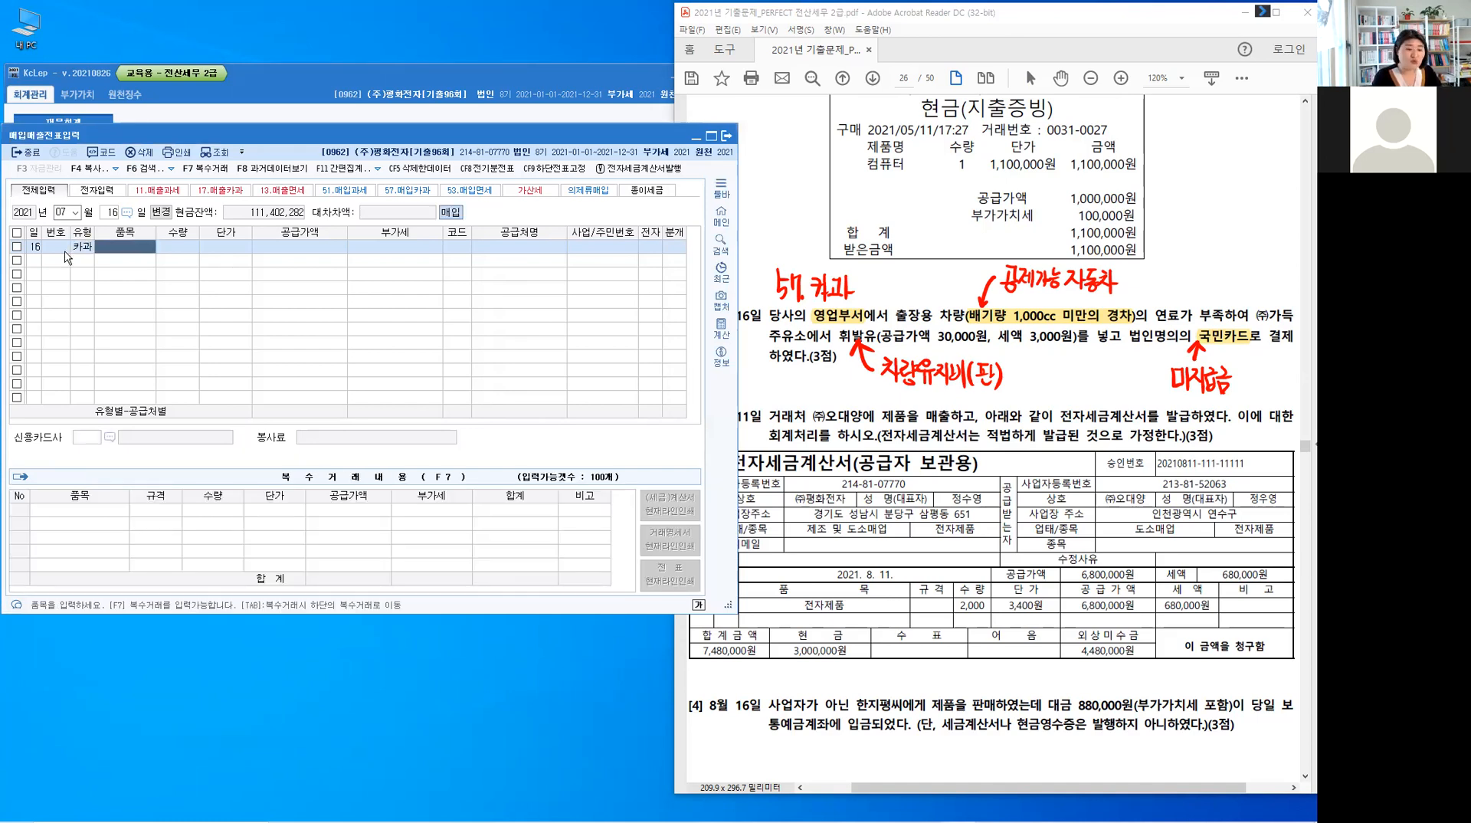
pyautogui.write('ㅎ')
pyautogui.write('휘발')
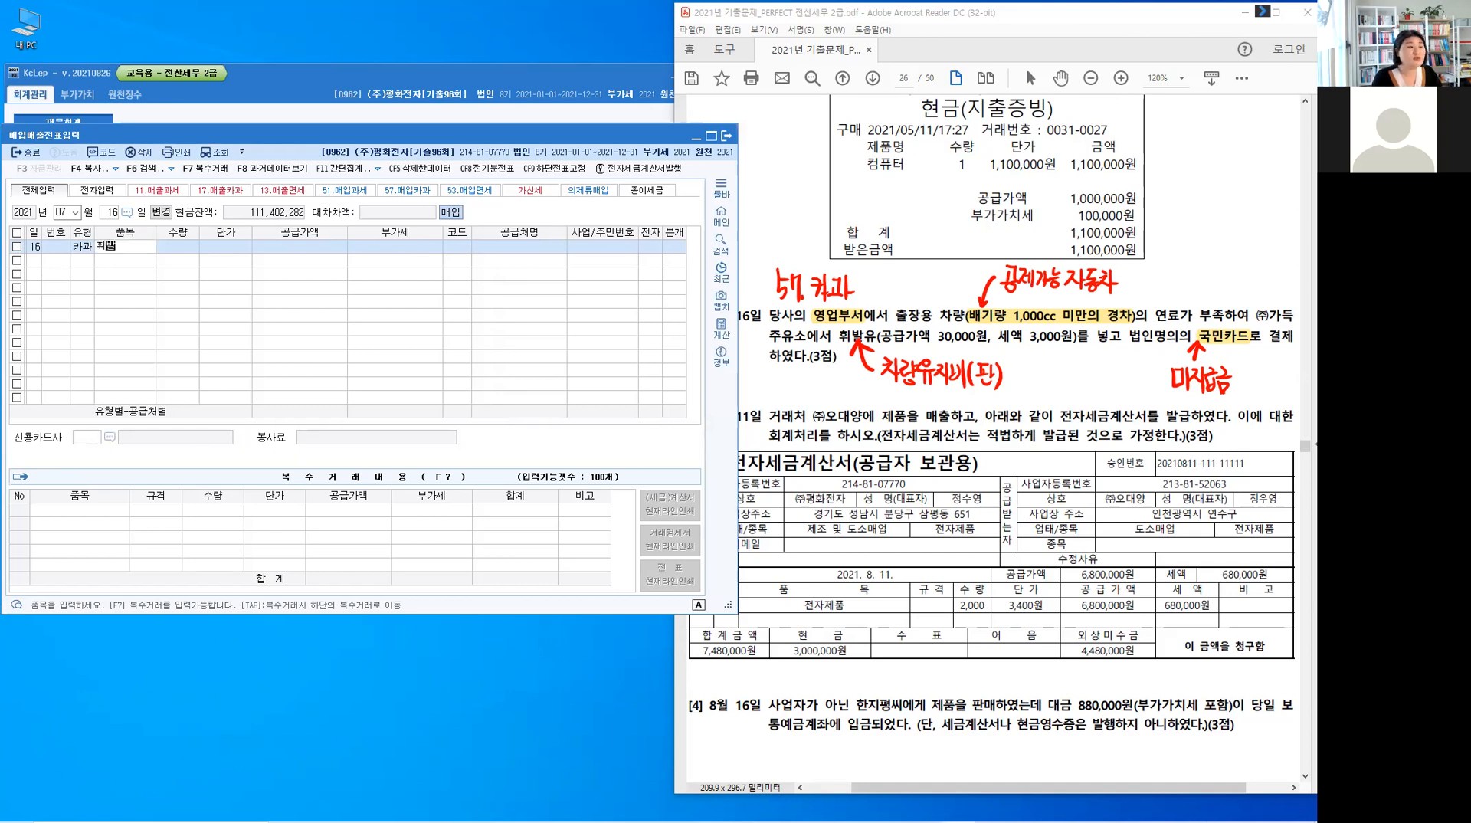
pyautogui.write('유')
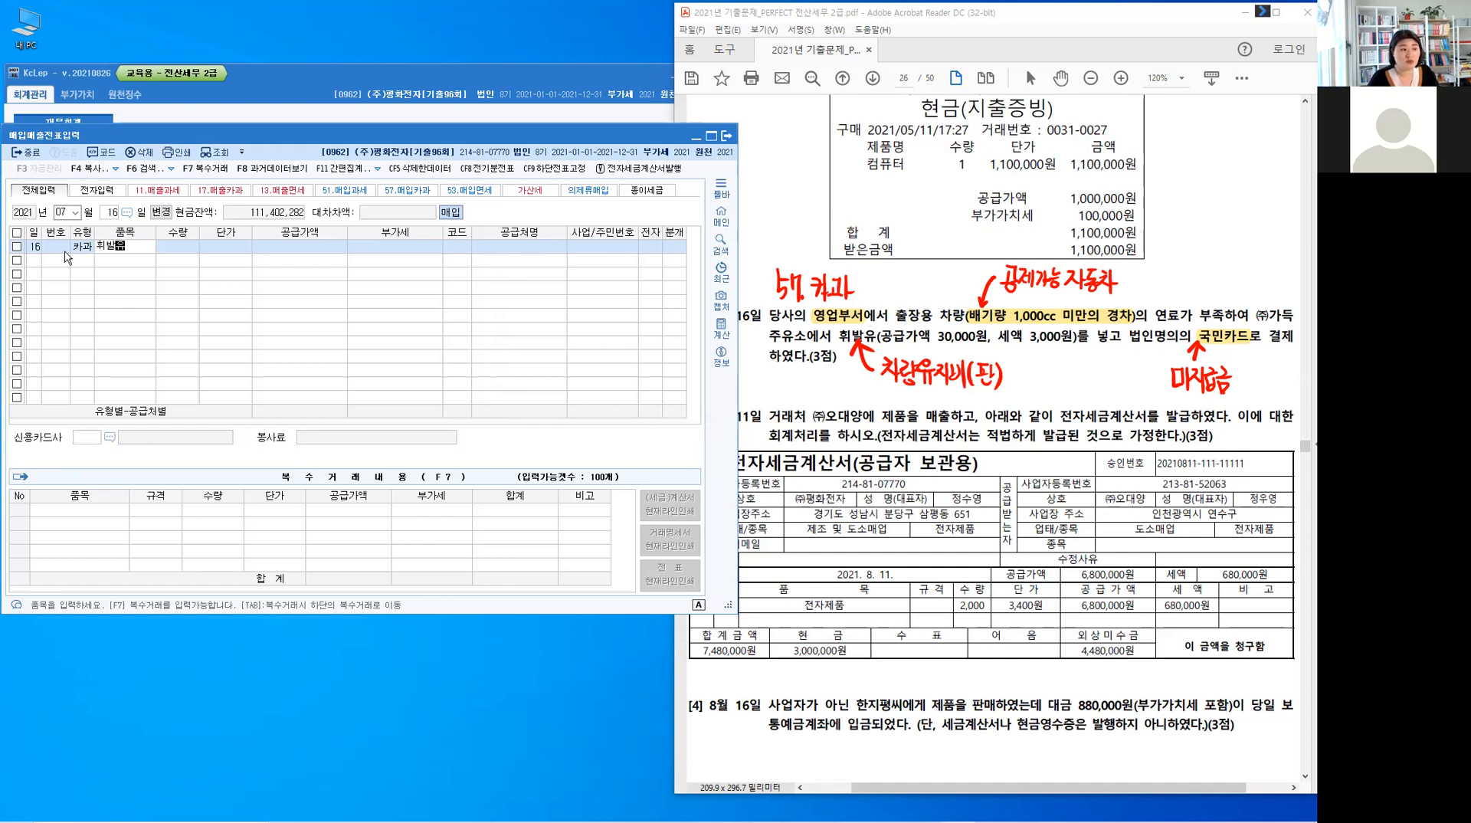
pyautogui.press('Return')
pyautogui.press('Return')
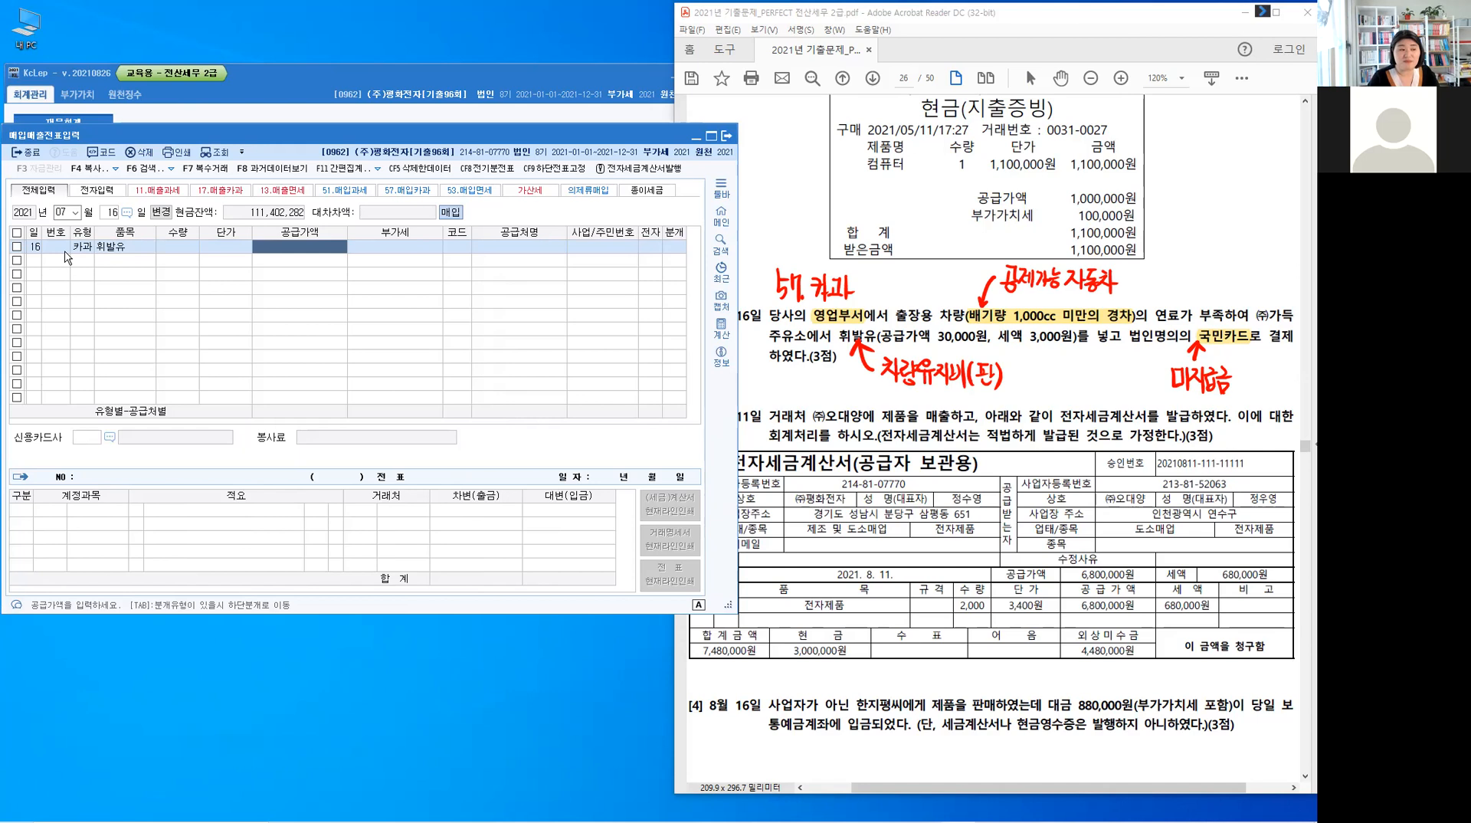
pyautogui.write('30')
pyautogui.write('000')
pyautogui.press('Return')
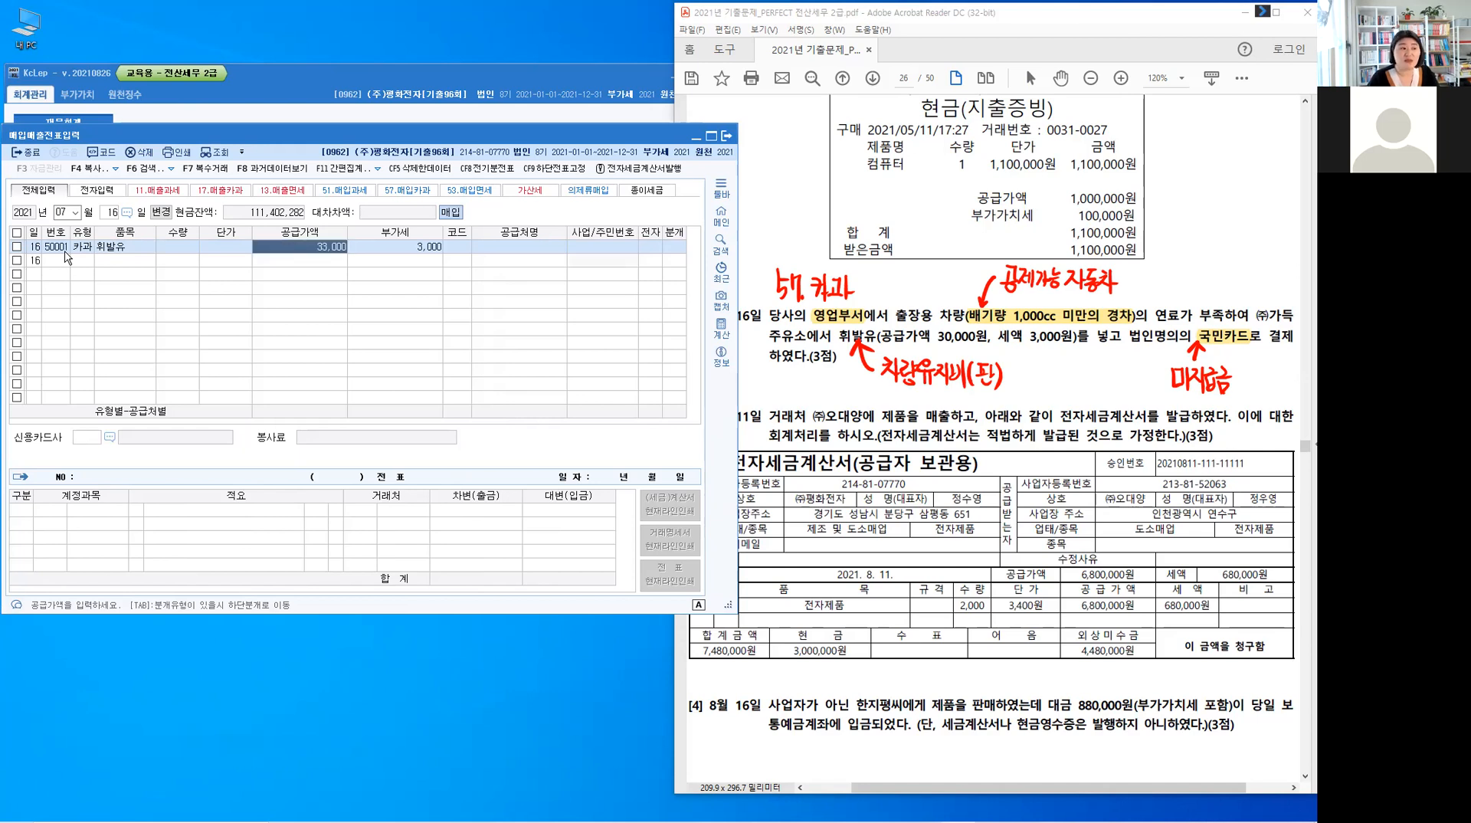
# - Accept the July 16 purchase amounts and set its supplier to (주)가득주유소
pyautogui.press('Return')
pyautogui.press('Return')
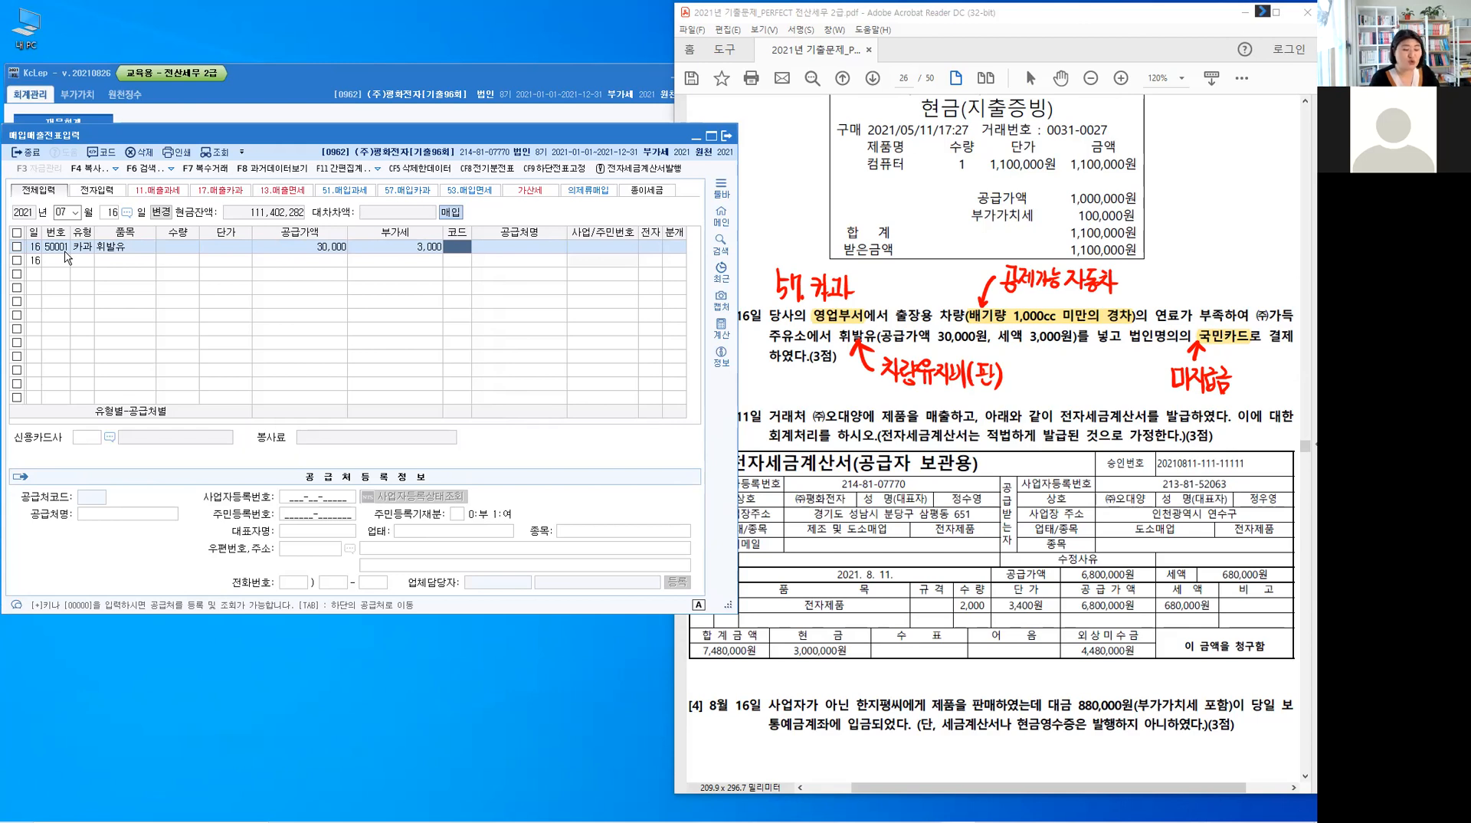
pyautogui.write('가득')
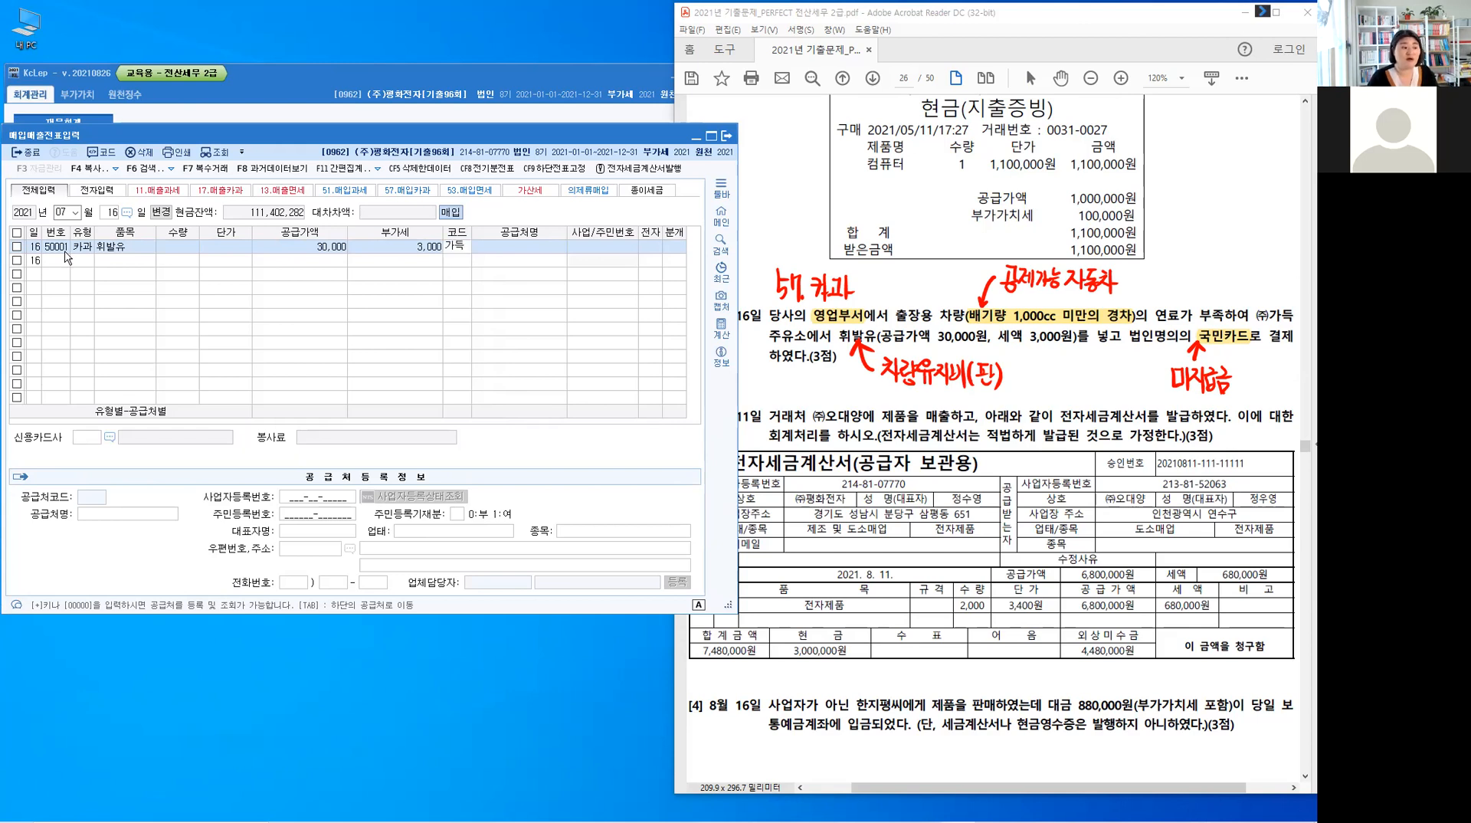
pyautogui.press('Return')
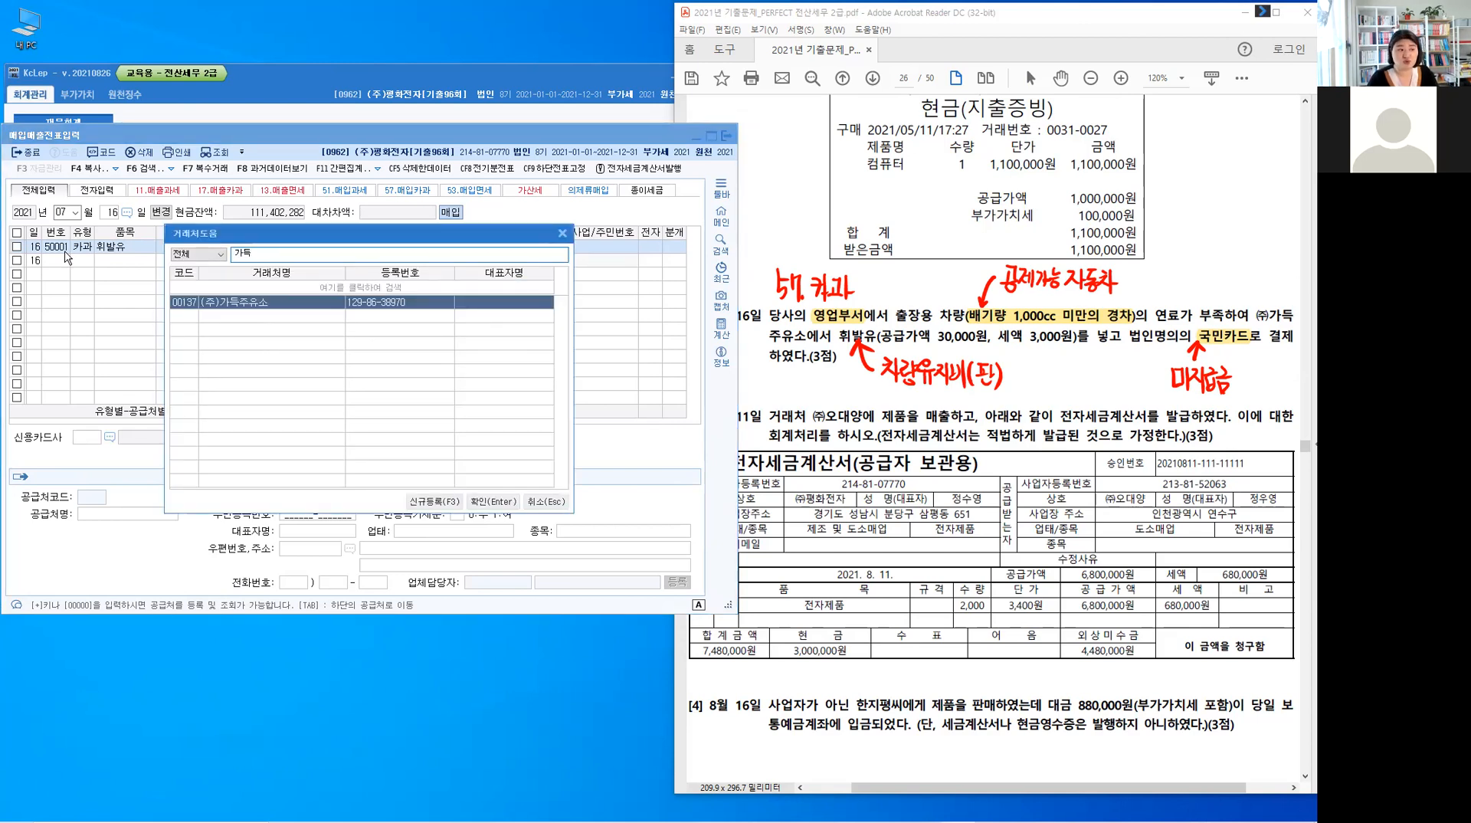
pyautogui.press('Return')
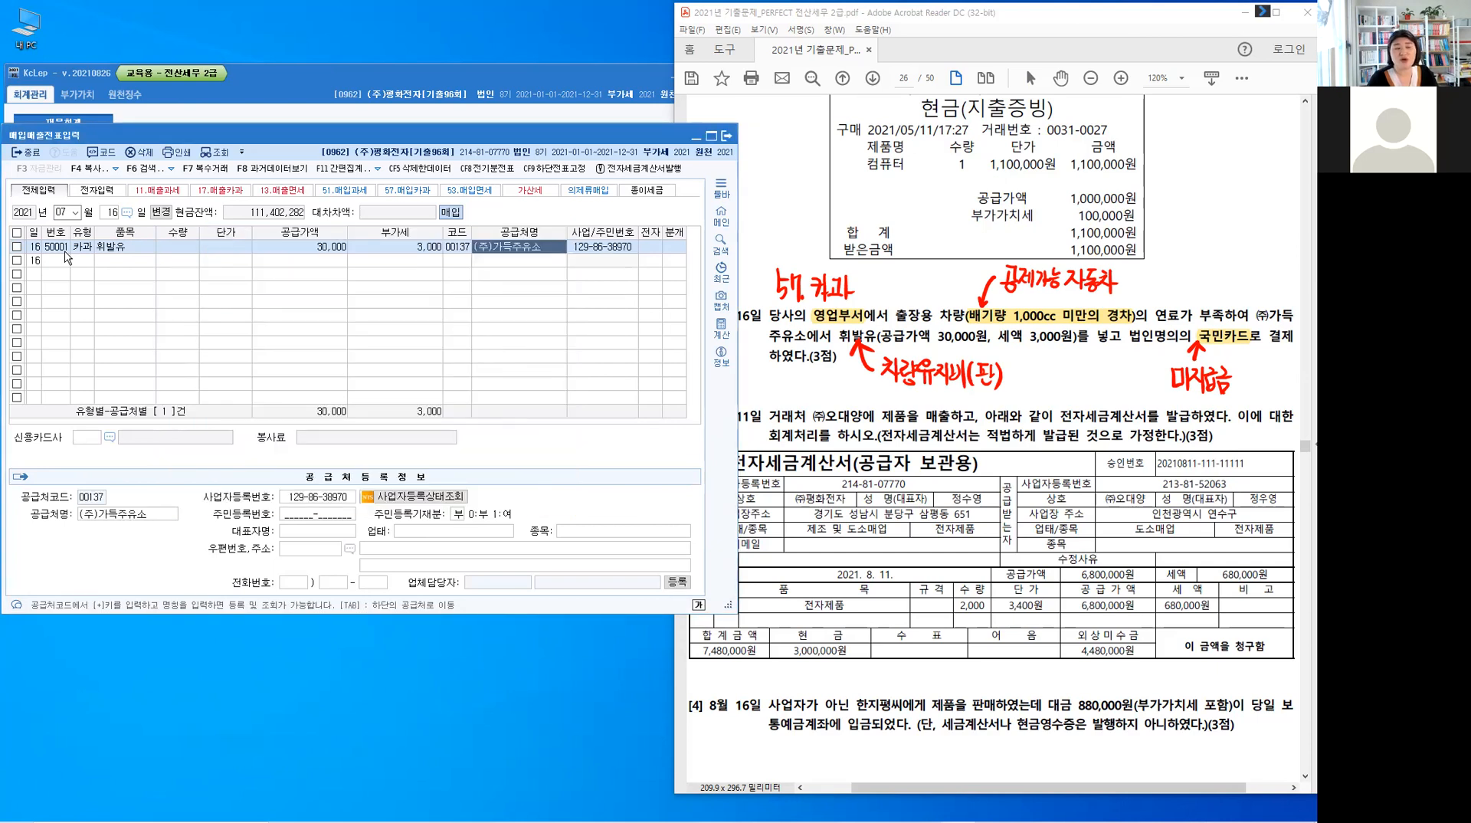
pyautogui.press('Return')
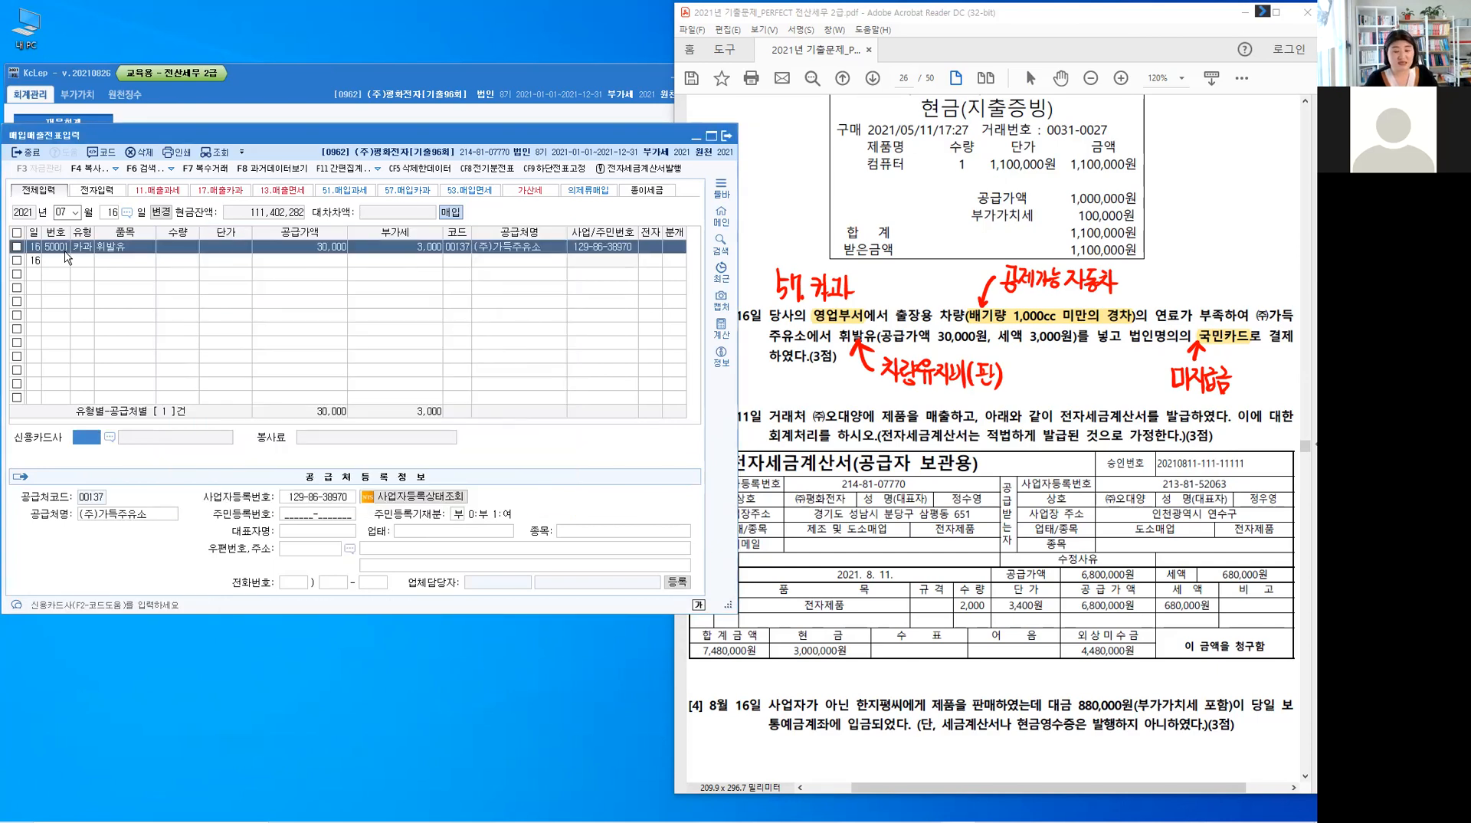
# - Choose 국민카드 as the credit card company and apply the card journal type 4 to the July 16 voucher
pyautogui.press('F2')
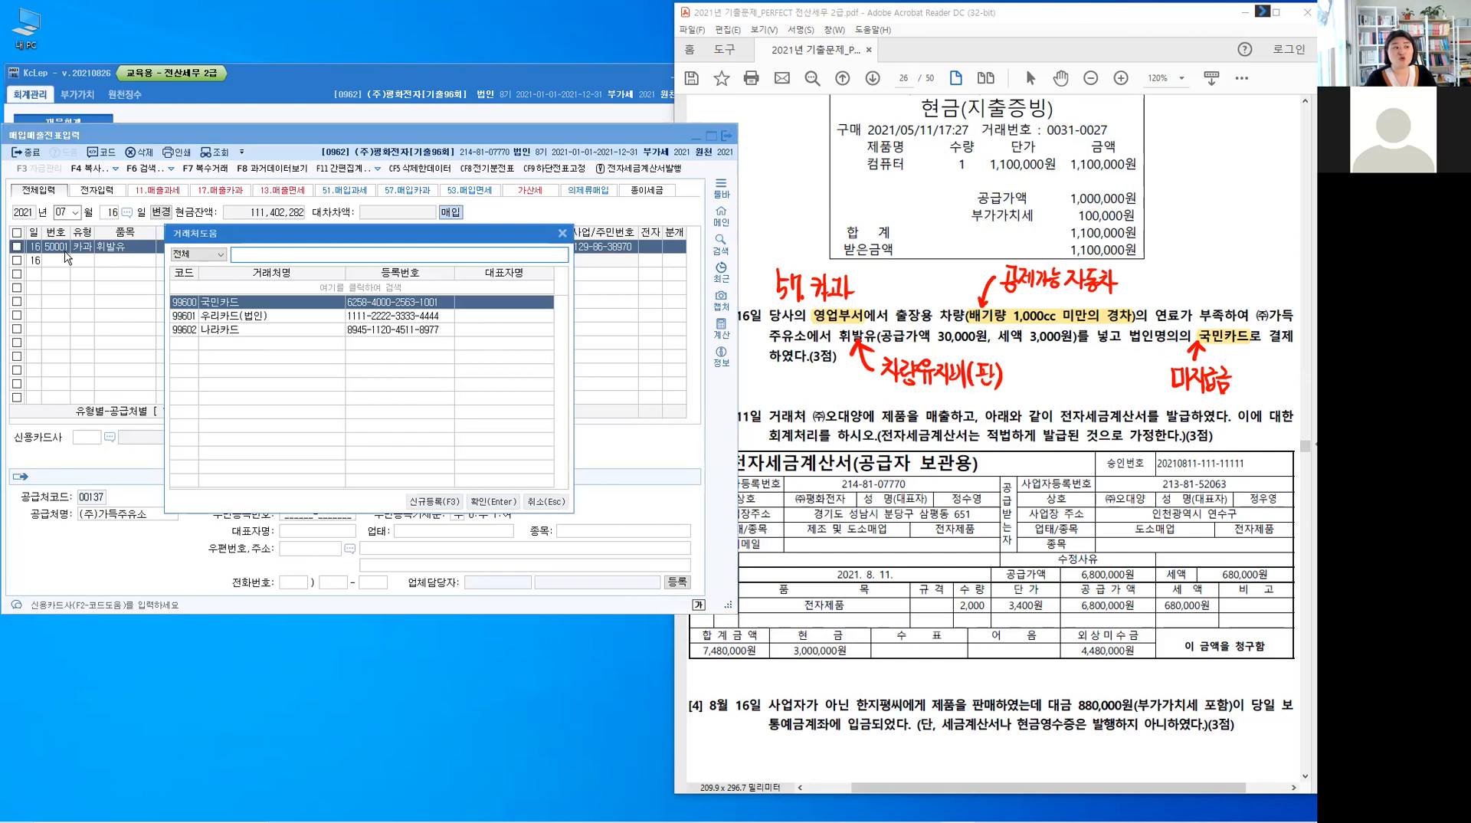
pyautogui.press('Return')
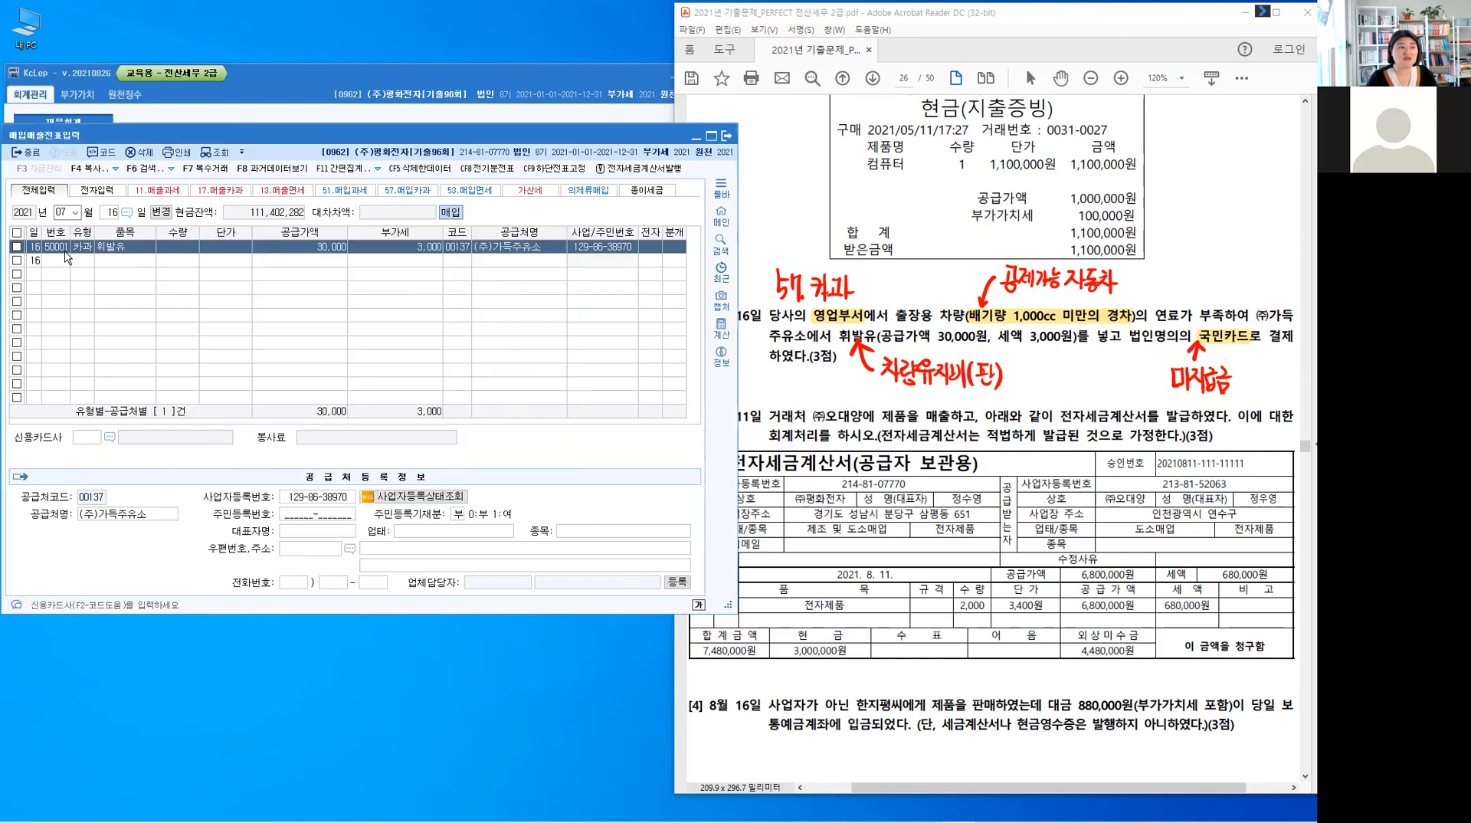
pyautogui.press('Return')
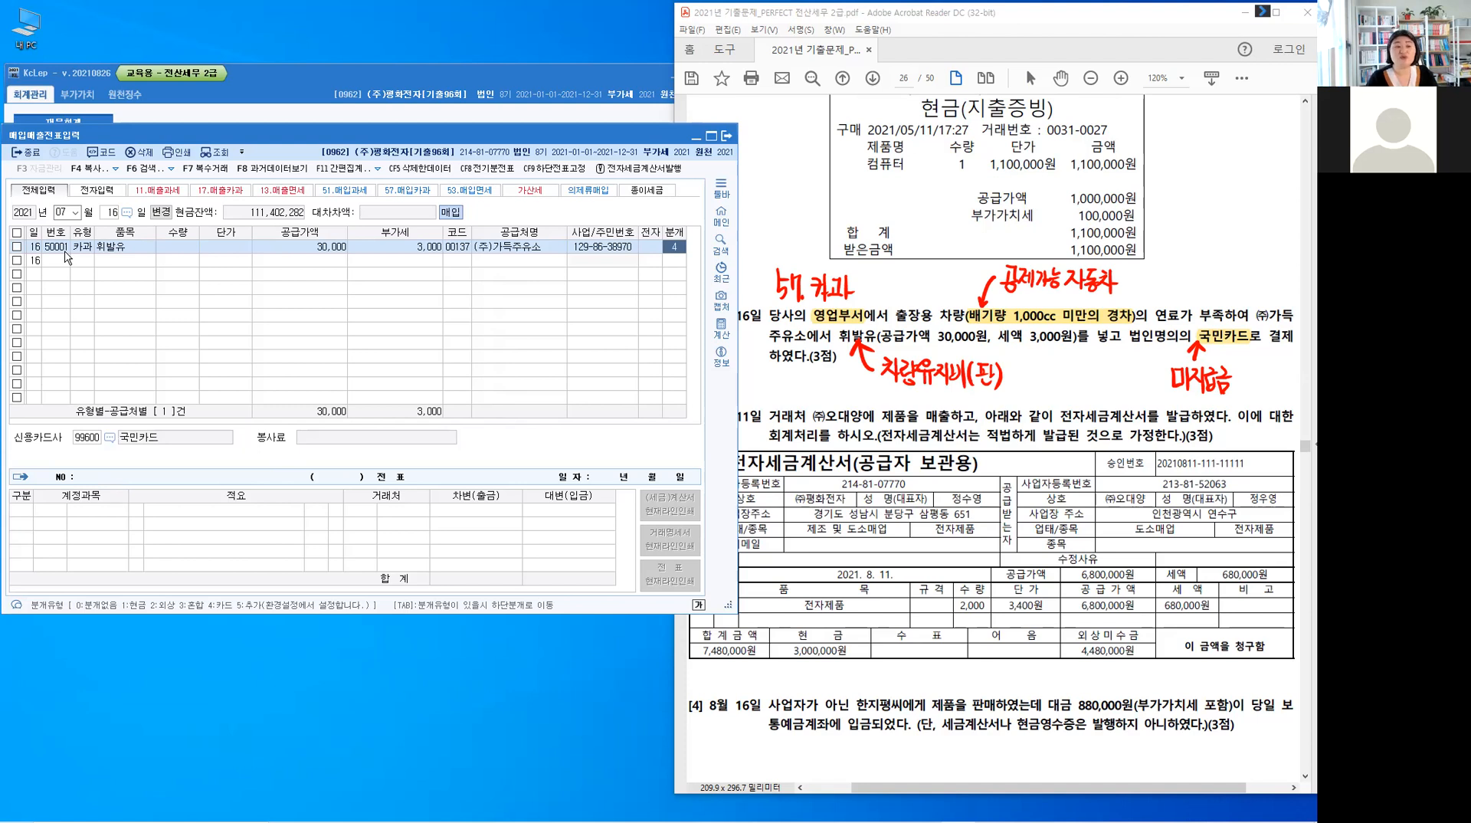
pyautogui.press('Return')
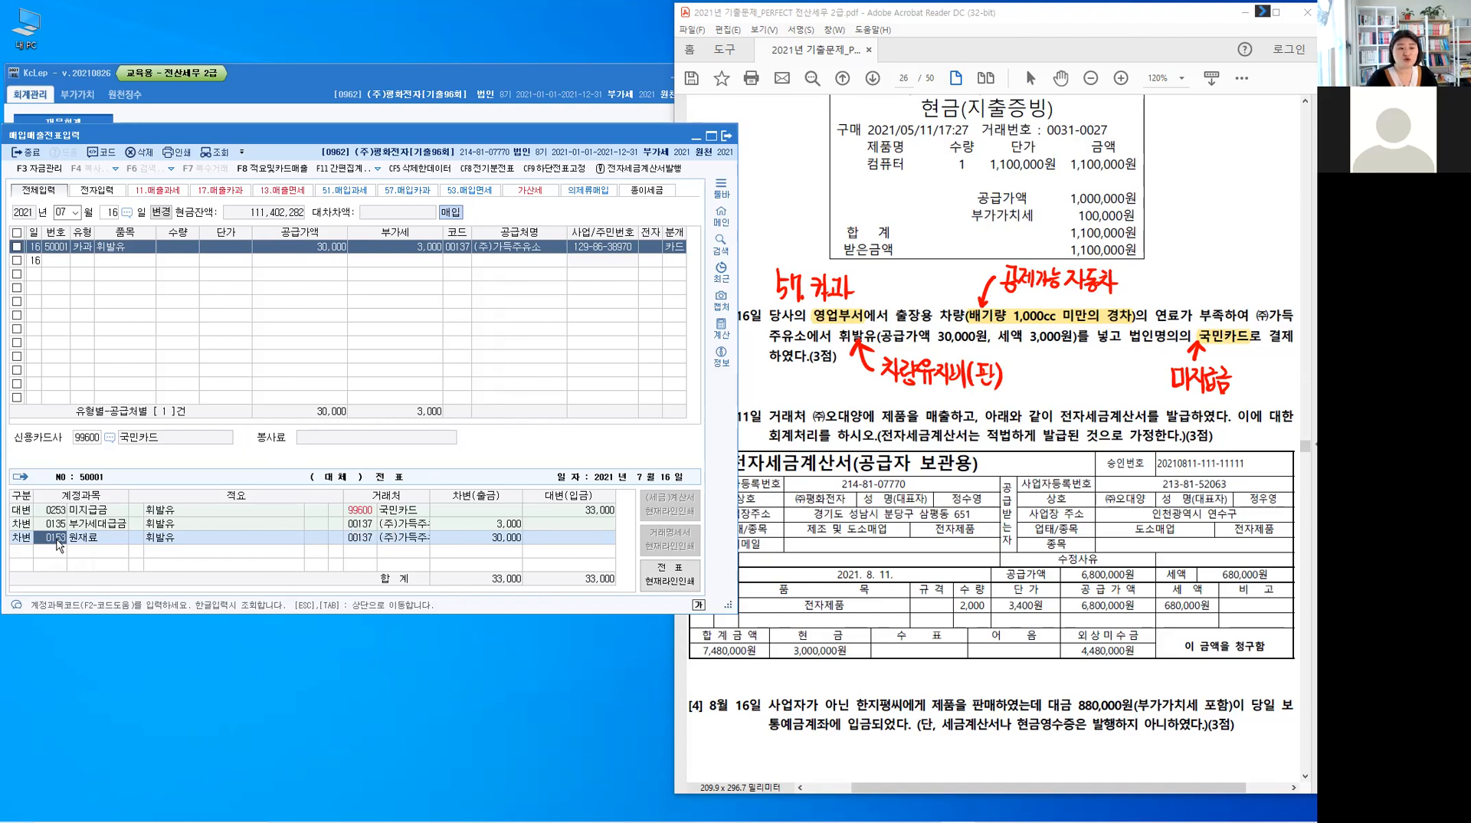
# - Change the 30,000 debit line's account to 822 차량유지비 and complete the July 16 voucher
pyautogui.write('822')
pyautogui.press('Return')
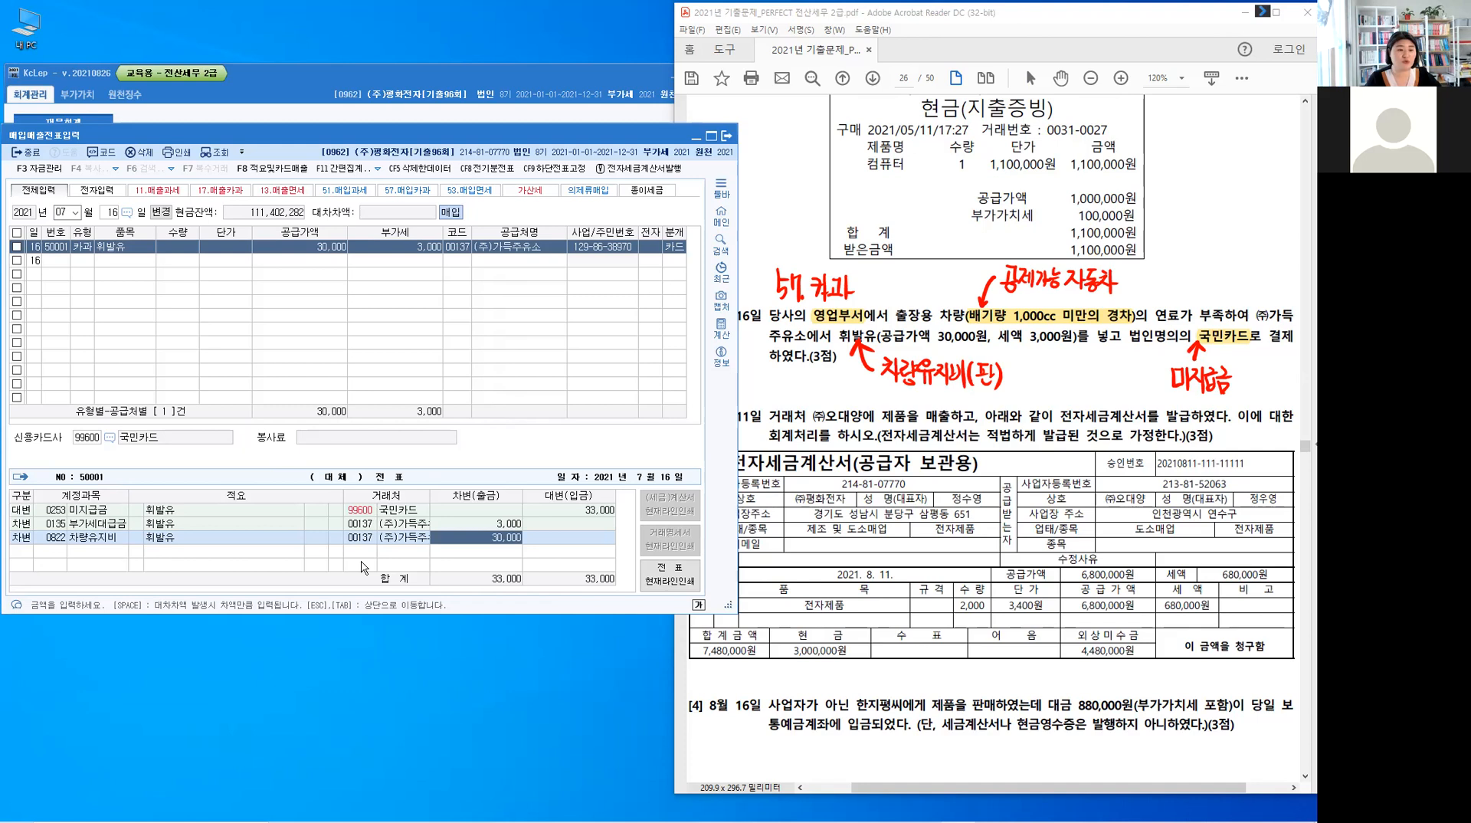
pyautogui.press('Return')
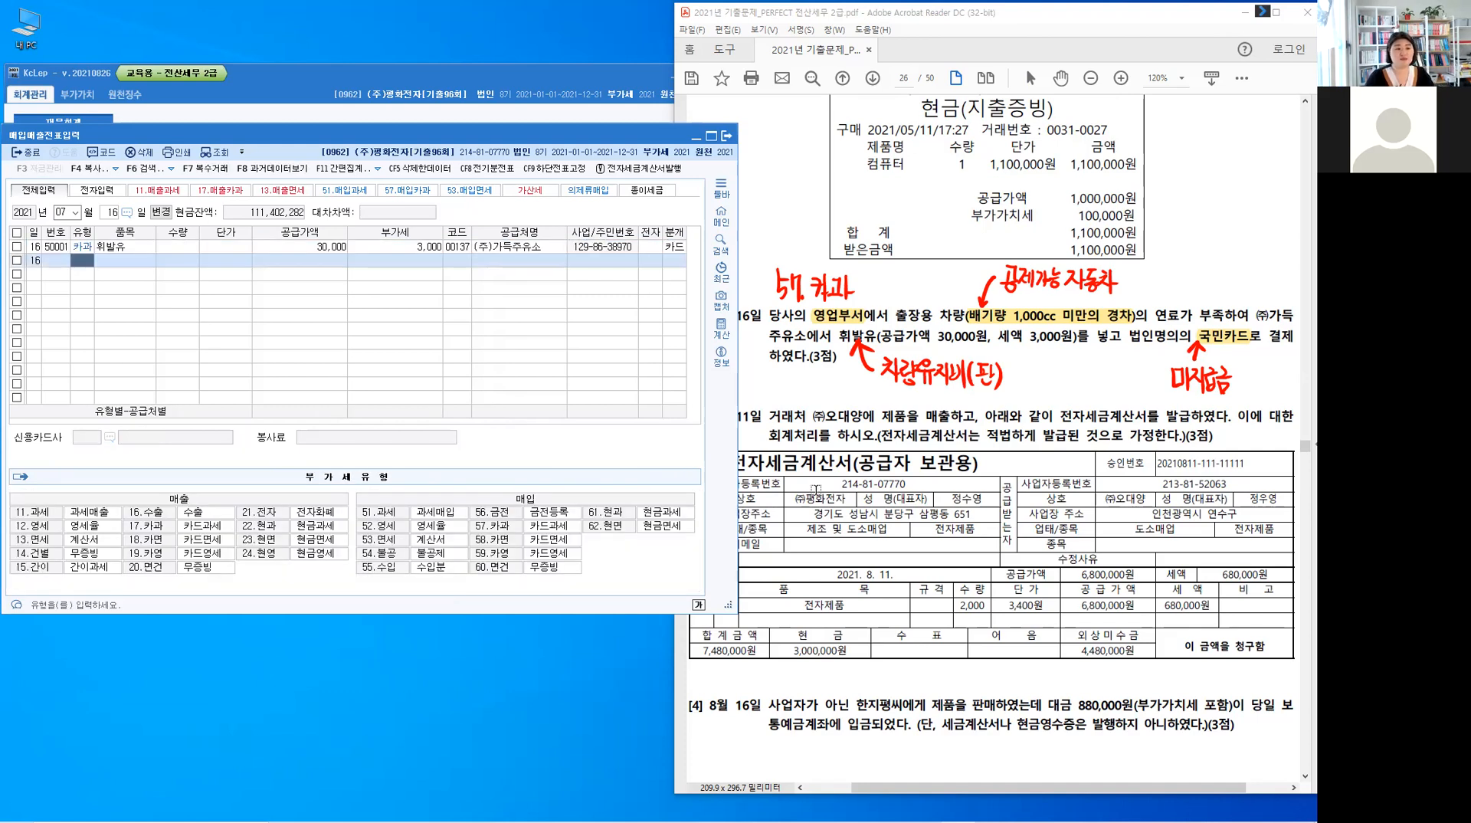
# - Clear the handwriting over the exam PDF and set the voucher entry date to August (08) 11
pyautogui.click(836, 477)
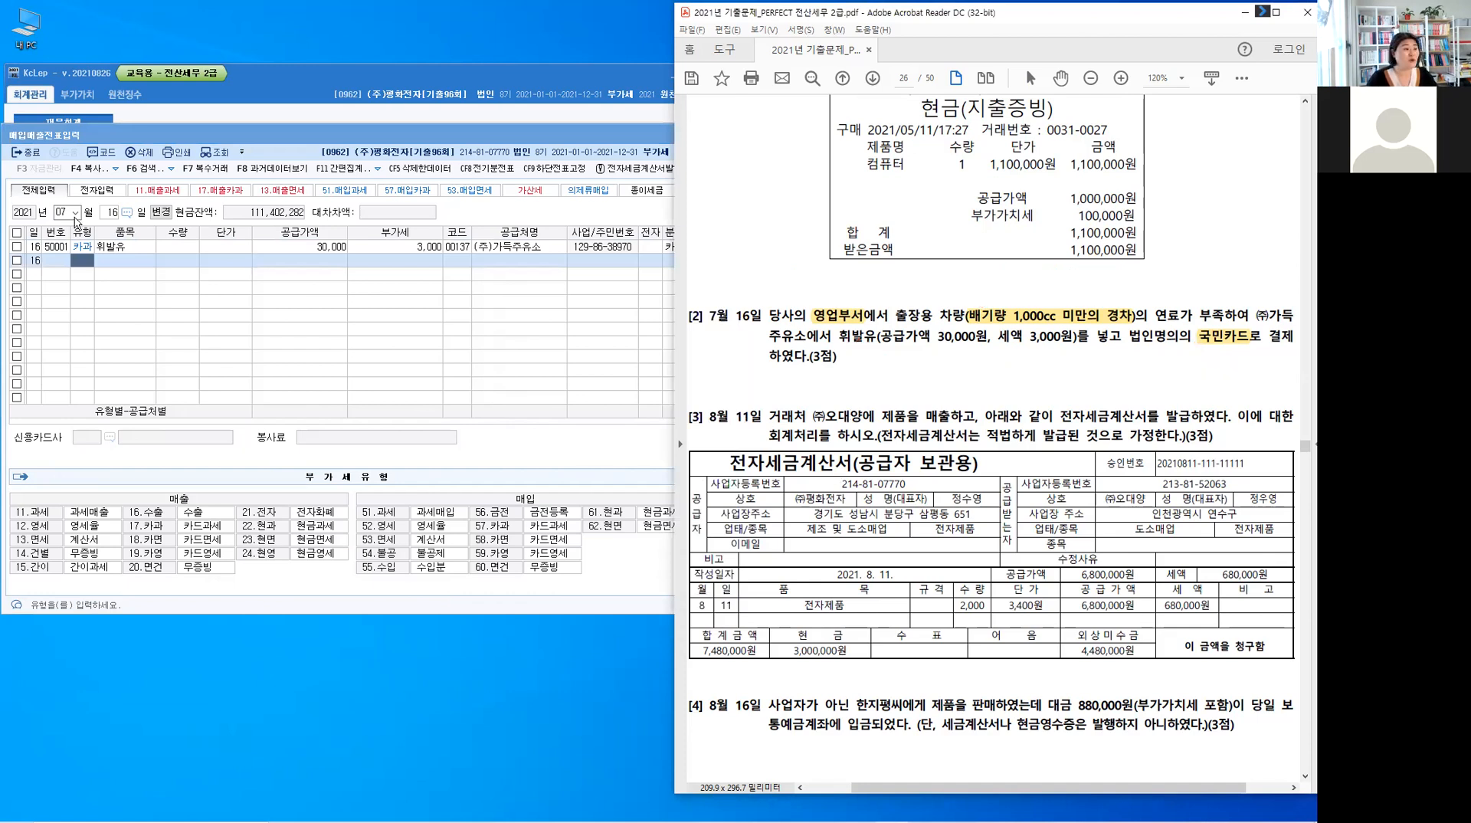
pyautogui.click(66, 212)
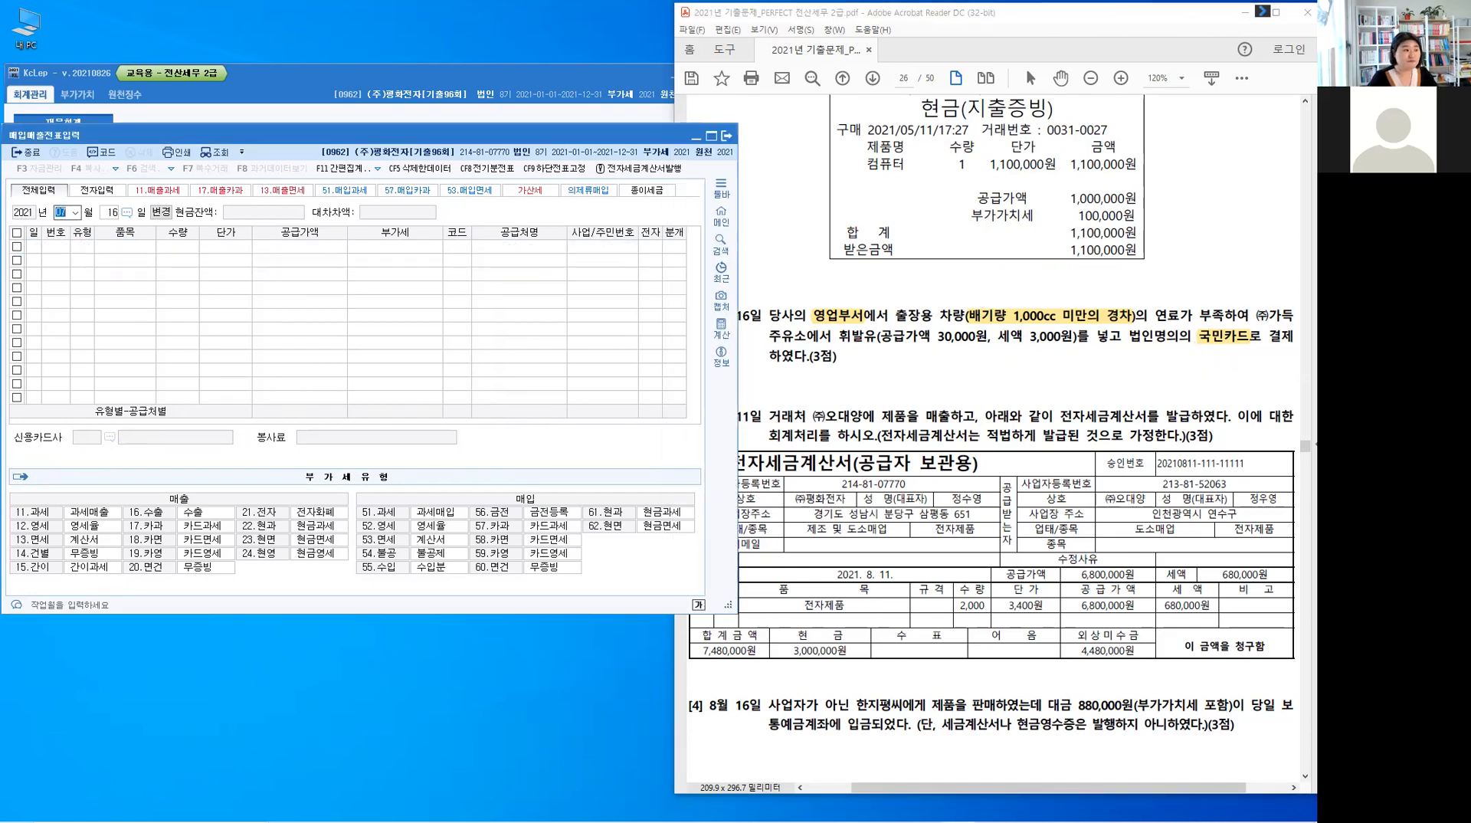
pyautogui.write('08')
pyautogui.press('Return')
pyautogui.write('1')
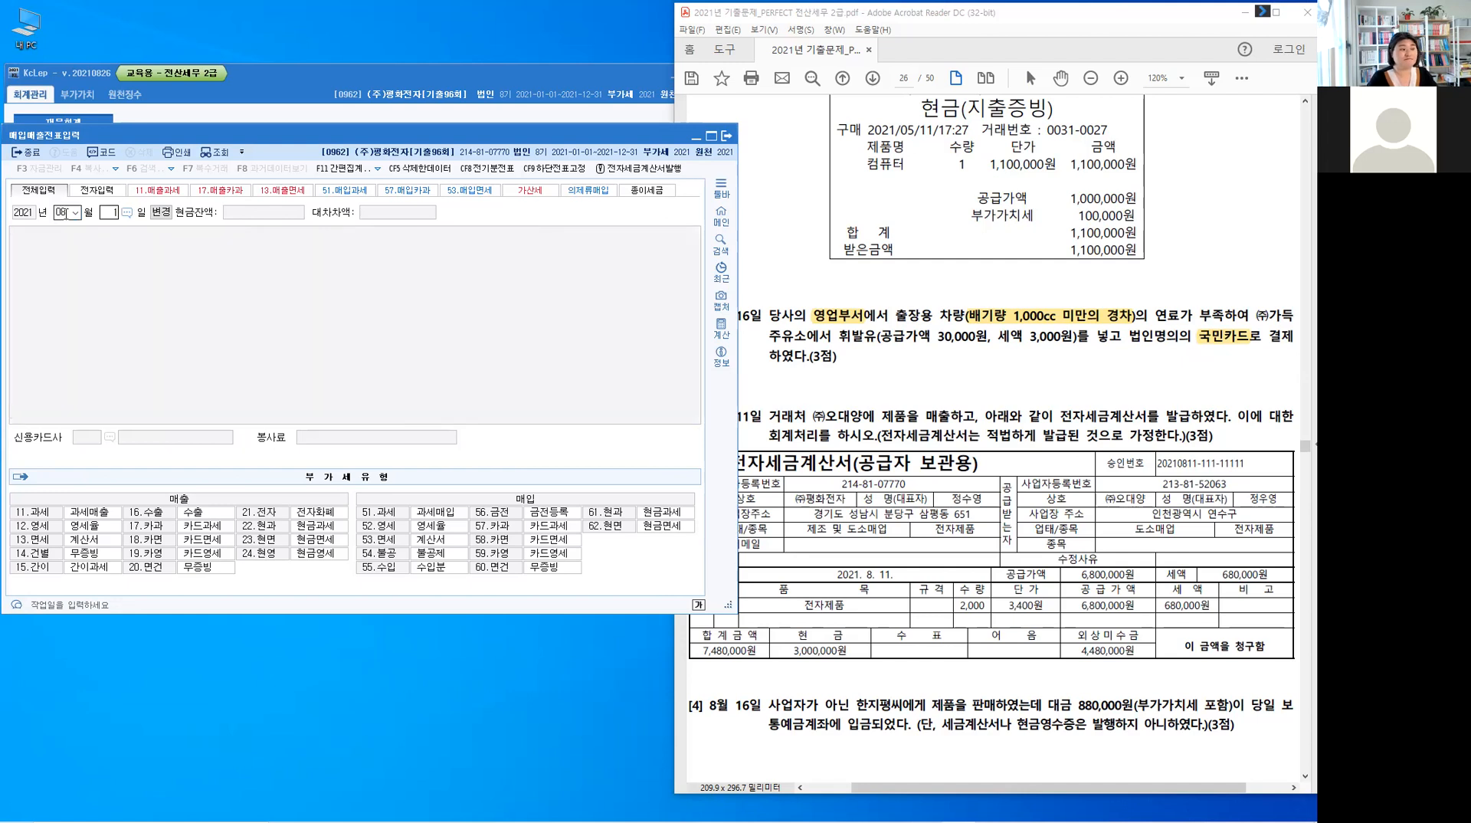
pyautogui.write('1')
pyautogui.press('Return')
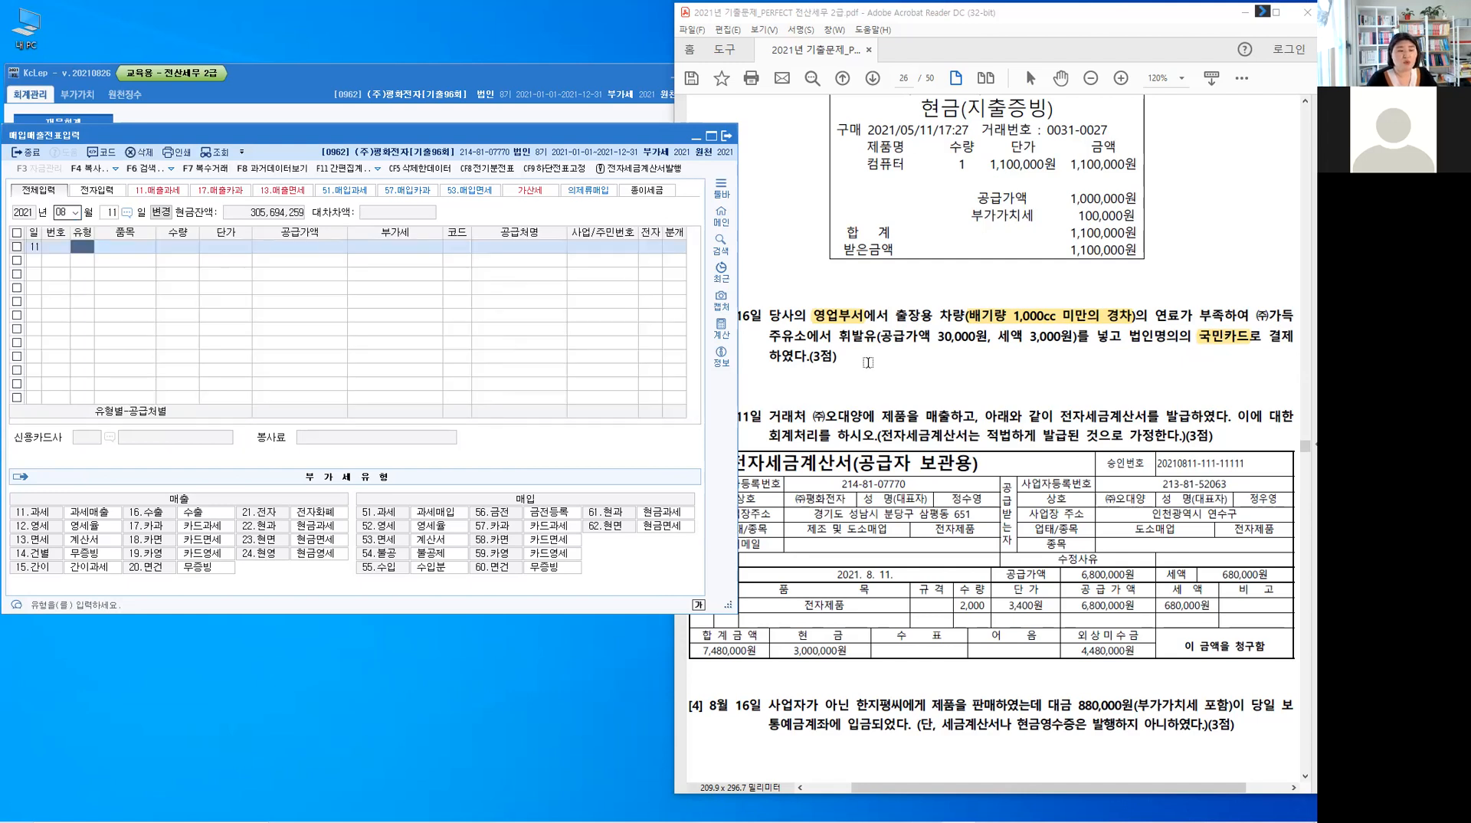
# - Highlight 전자세금계산서를 발급하였다 in question 3 of the exam PDF
pyautogui.click(874, 365)
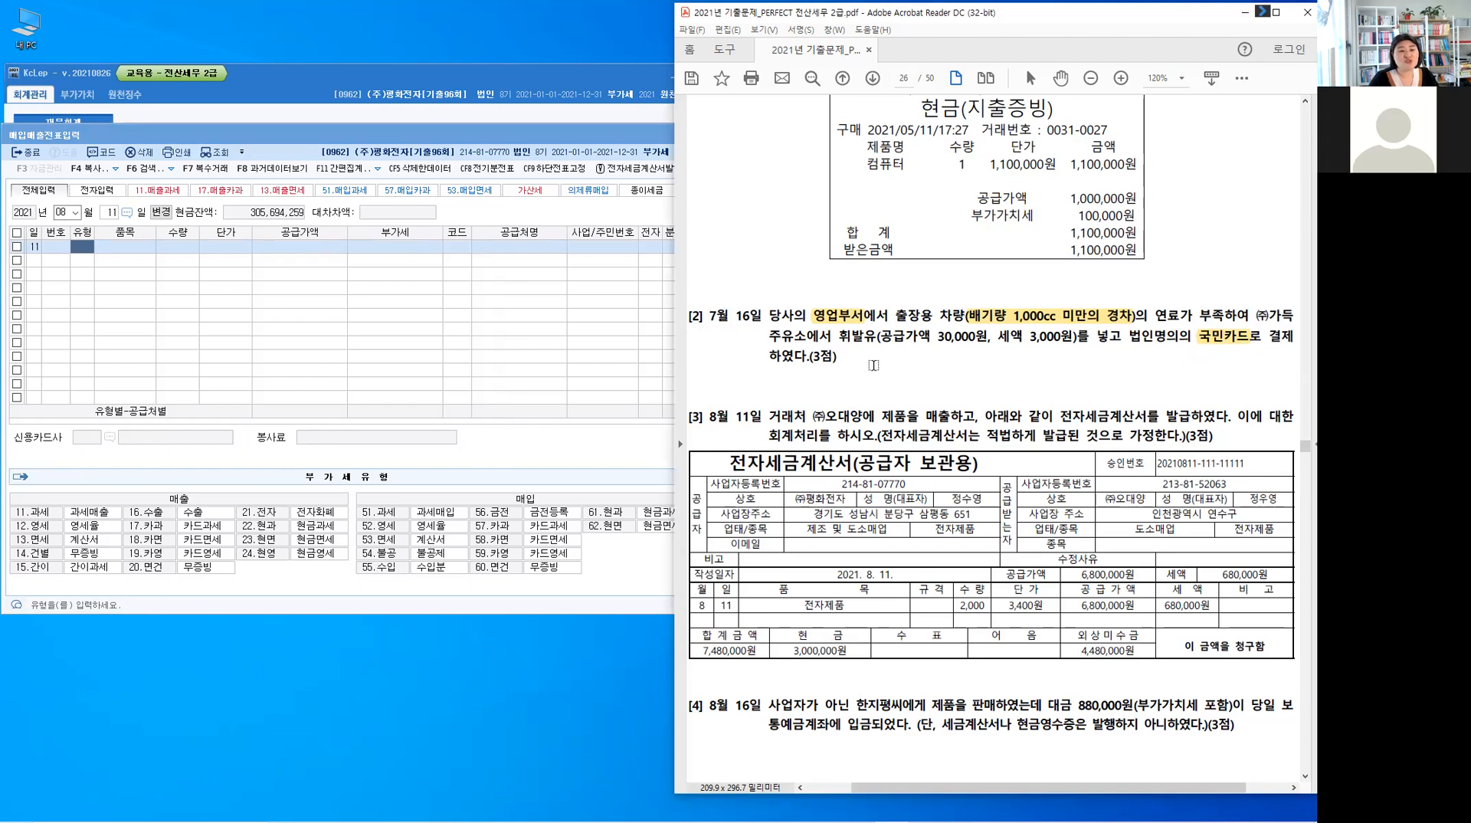
pyautogui.scroll(-1, 874, 365)
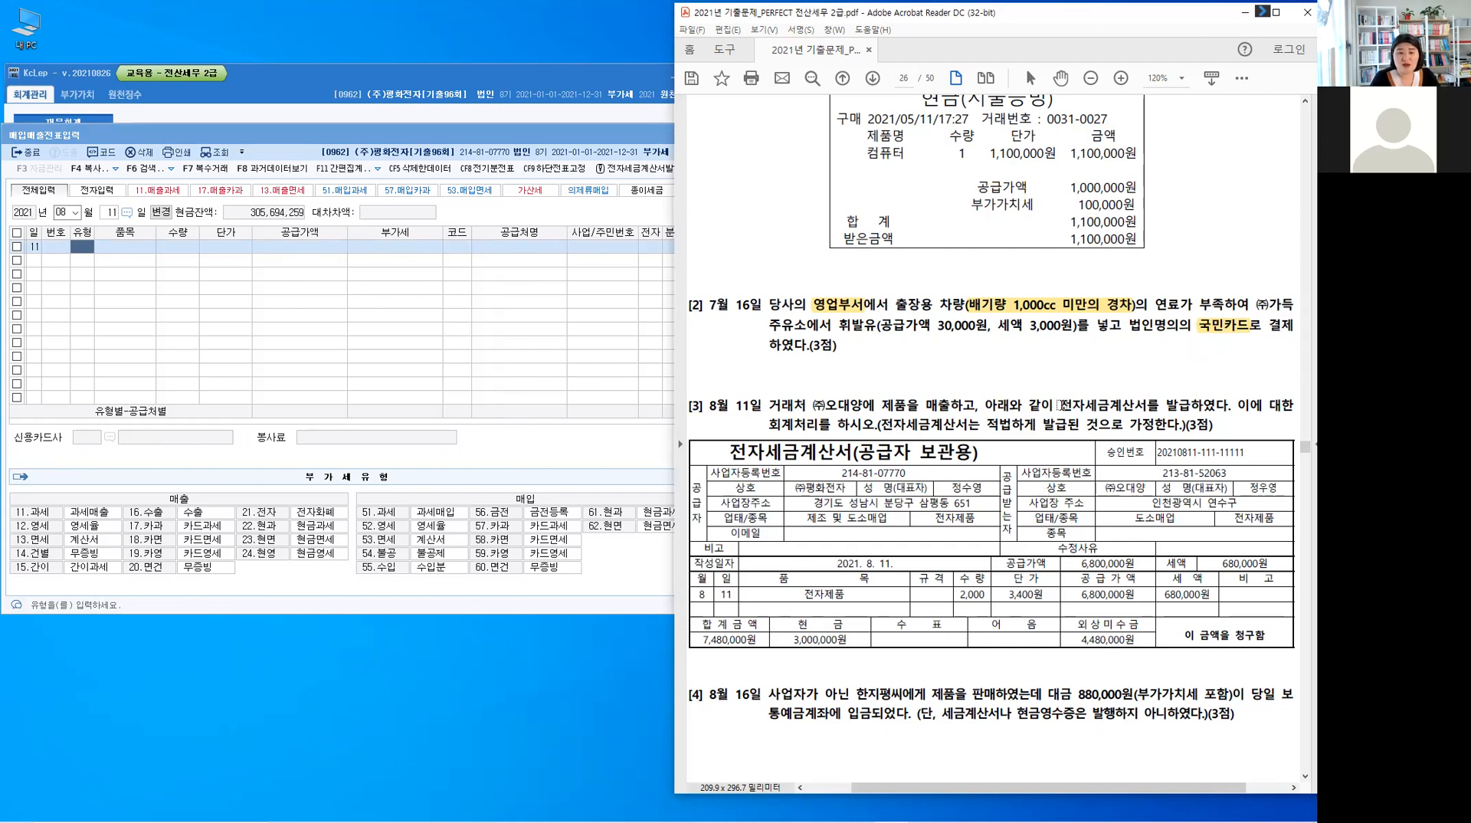
pyautogui.doubleClick(1153, 405)
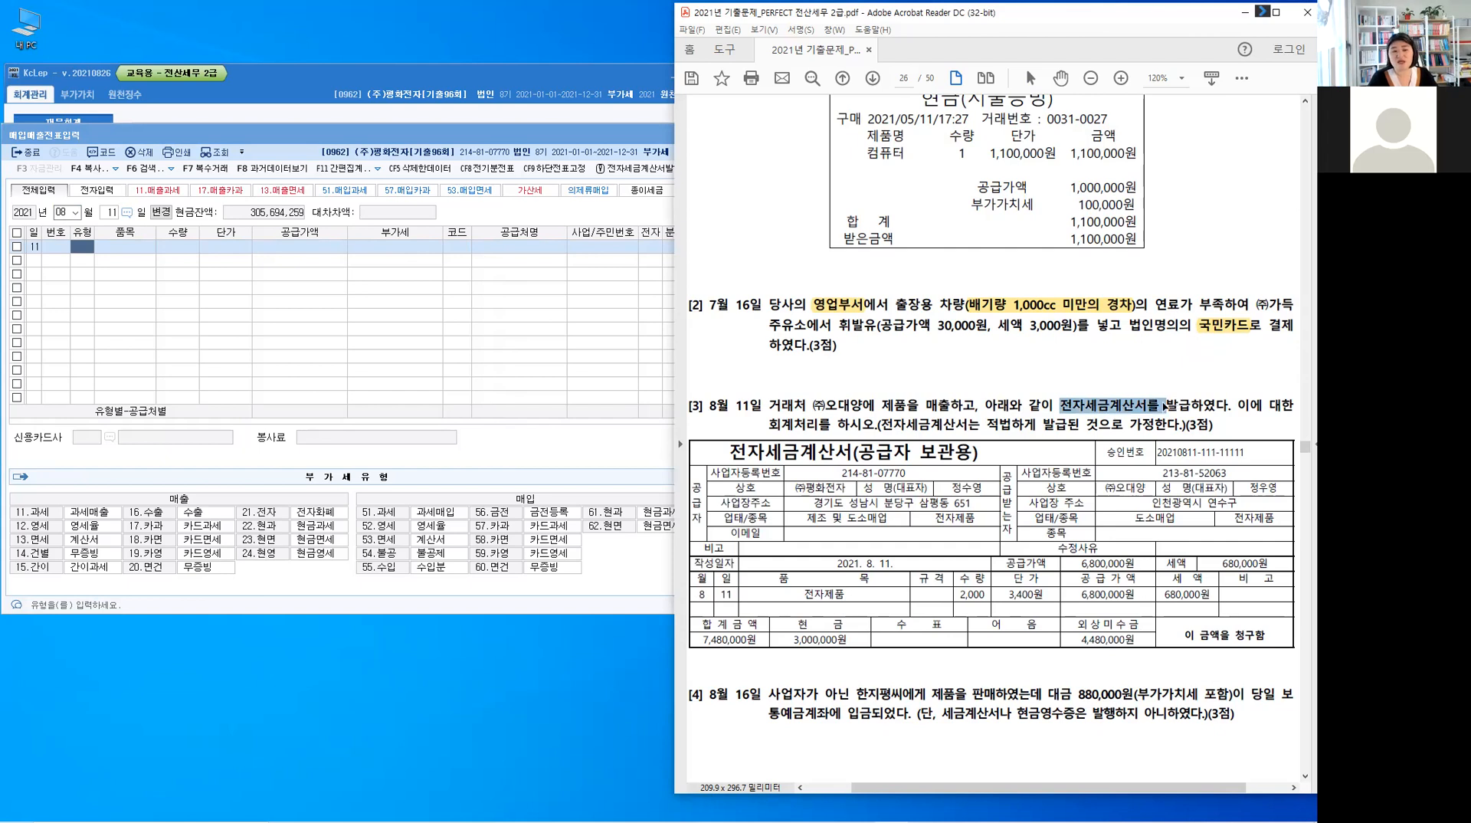
pyautogui.moveTo(1165, 406); pyautogui.dragTo(1227, 407)
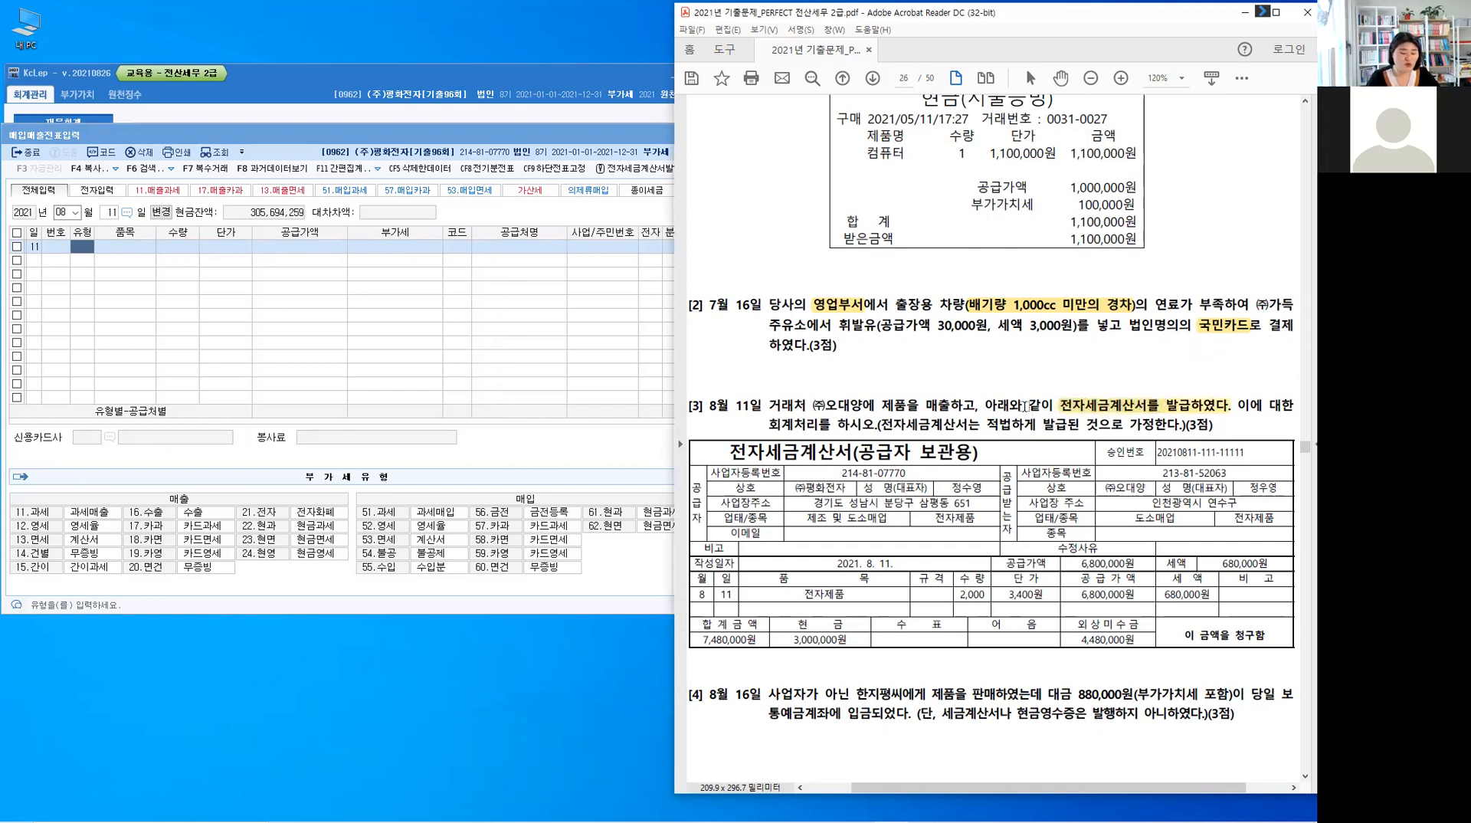
# - Handwrite 11.과세 above the highlighted phrase, and mark ㈜오대양 with angle brackets and 8월 11일 with an underline
pyautogui.press('alt')
pyautogui.moveTo(1091, 389)
pyautogui.mouseDown()
pyautogui.moveTo(1128, 383)
pyautogui.moveTo(1117, 393)
pyautogui.mouseUp()
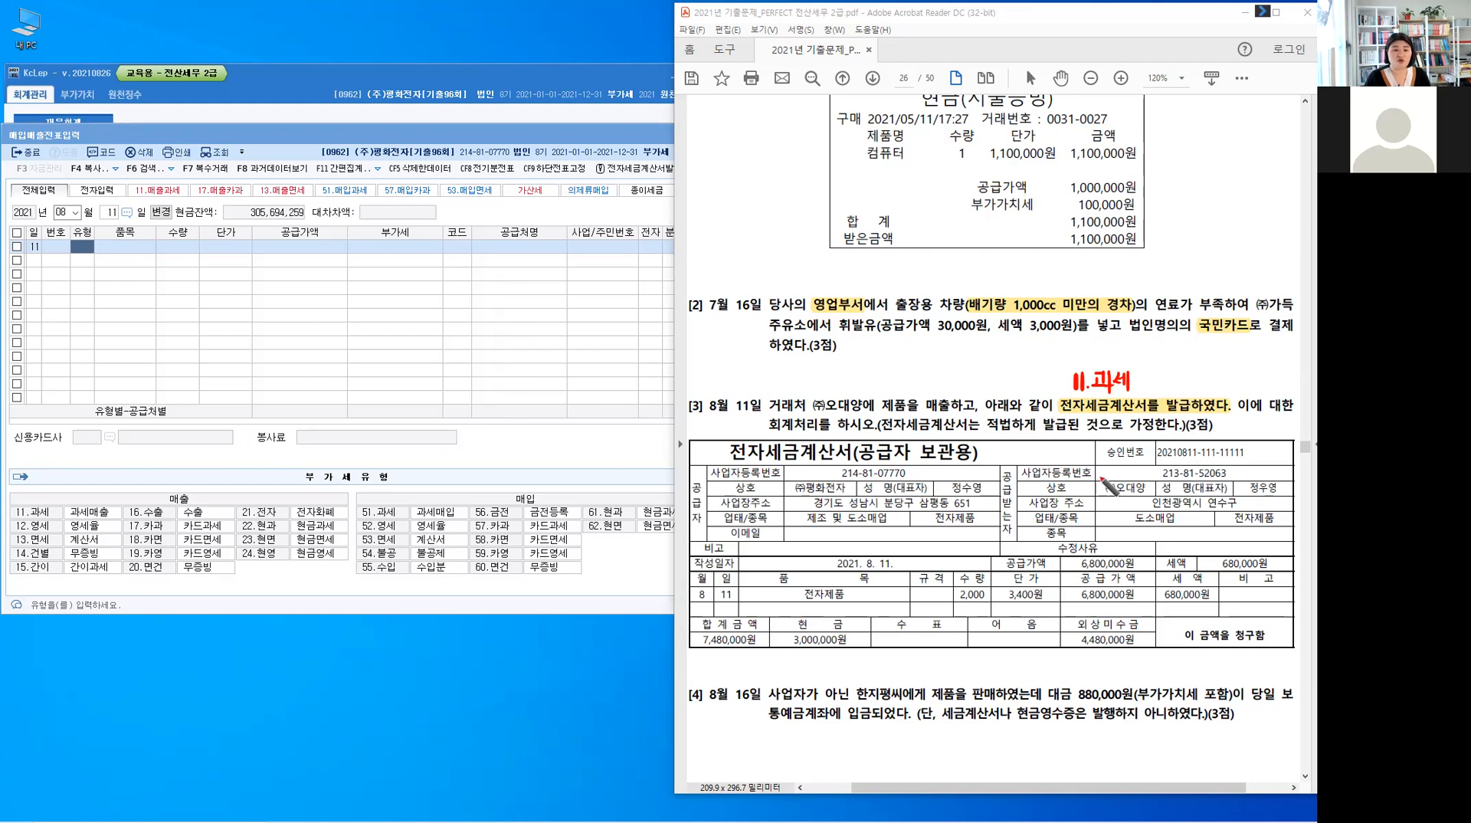
pyautogui.moveTo(1101, 472)
pyautogui.mouseDown()
pyautogui.moveTo(1102, 493)
pyautogui.moveTo(1142, 502)
pyautogui.mouseUp()
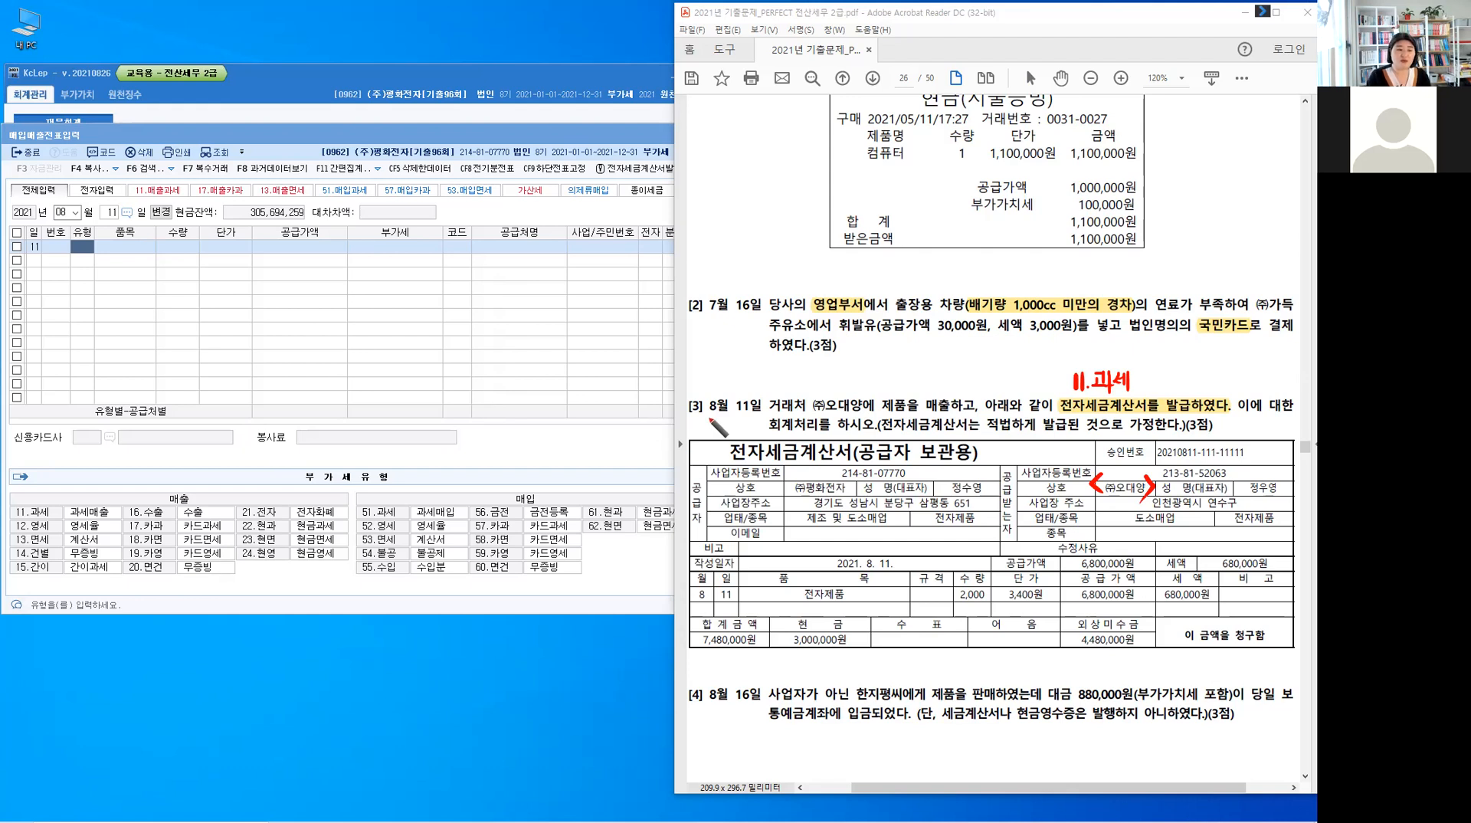
pyautogui.moveTo(709, 418); pyautogui.dragTo(761, 417)
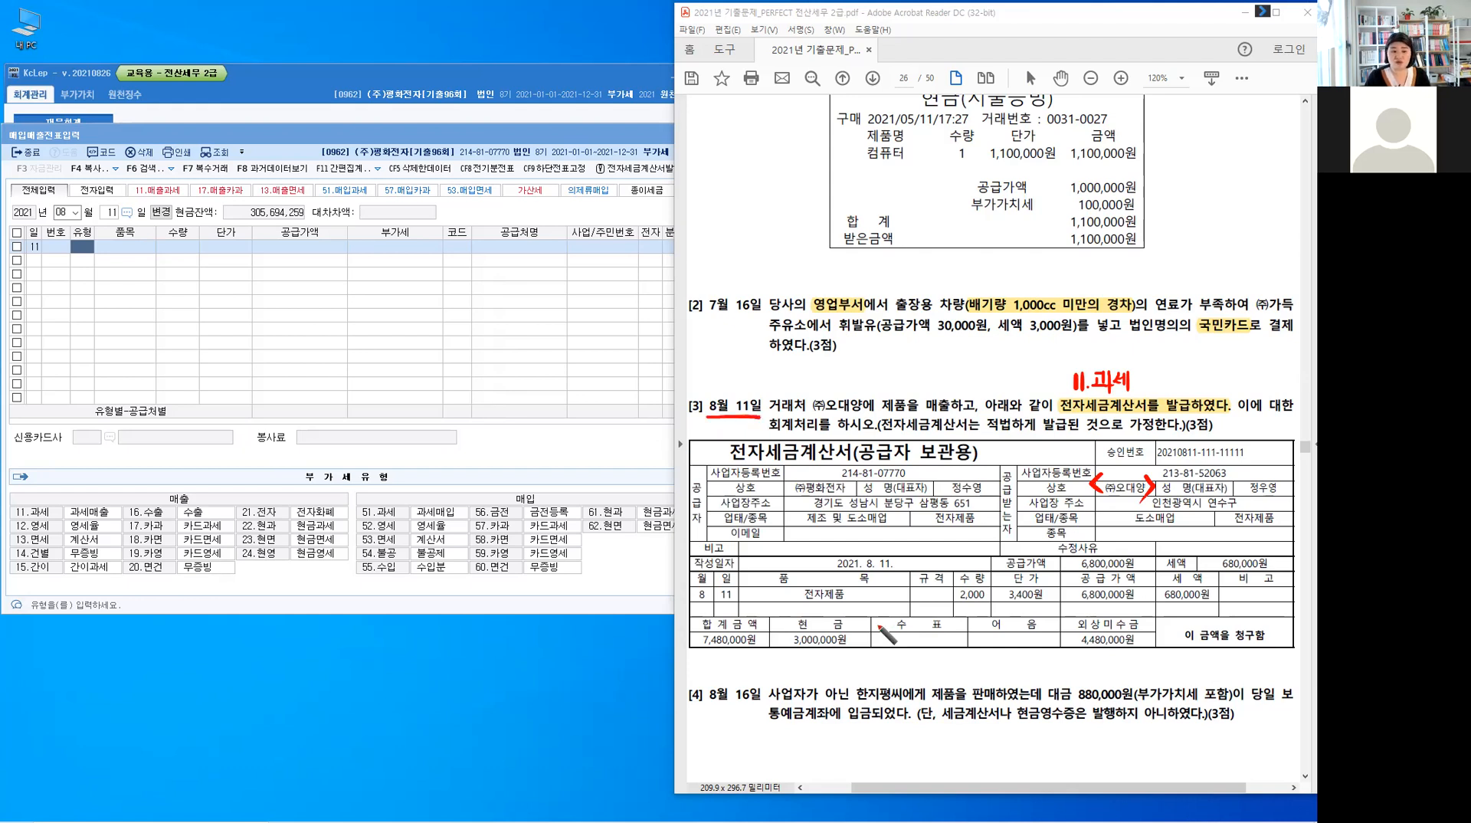
# - Bracket the invoice's quantity-to-tax values and its payment columns, tick 현금, and handwrite 외상매출금 above 외상미수금
pyautogui.click(956, 582)
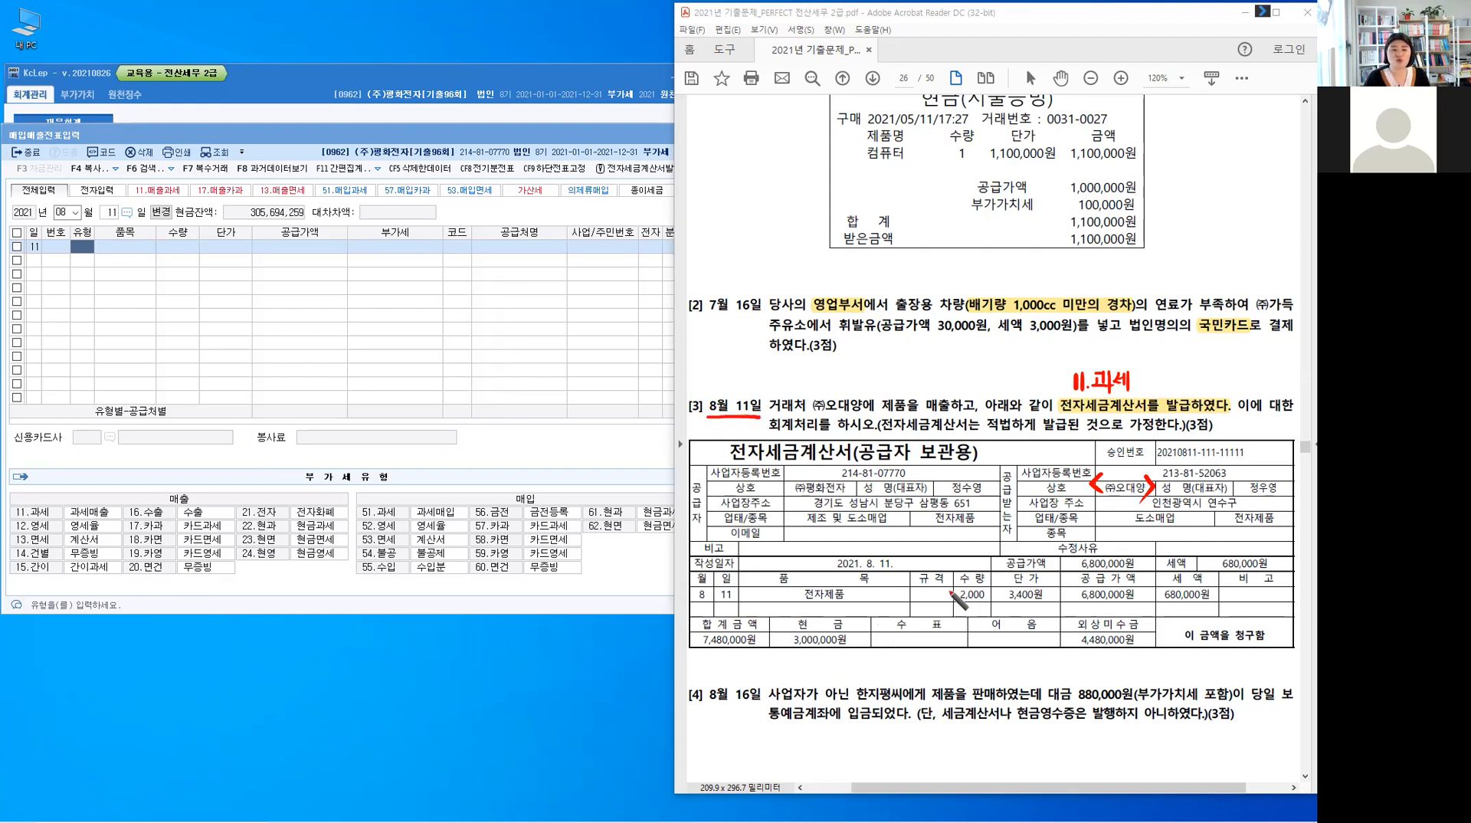
pyautogui.moveTo(1222, 582); pyautogui.dragTo(1222, 599)
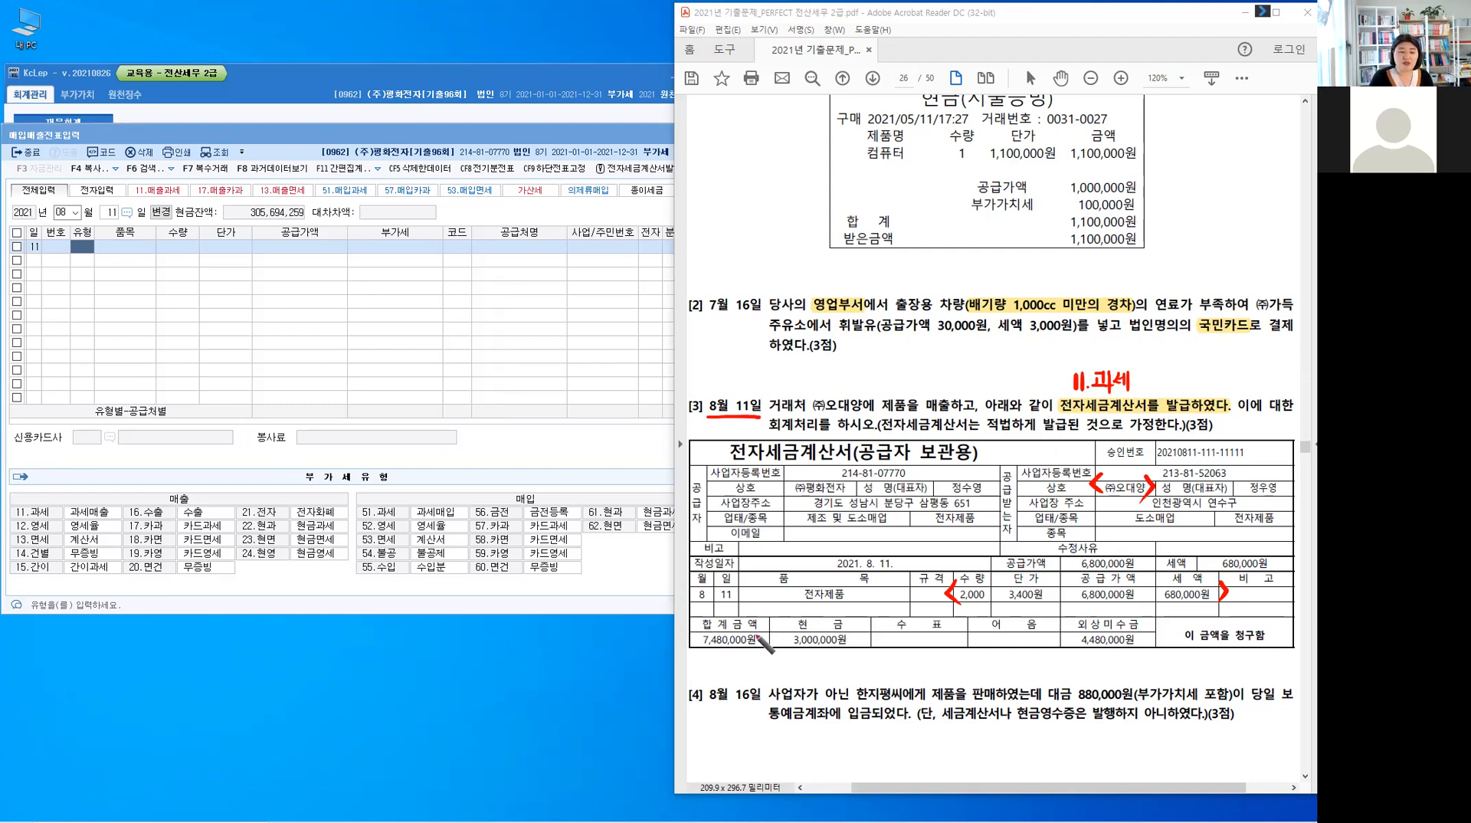
pyautogui.moveTo(772, 614); pyautogui.dragTo(772, 632)
pyautogui.moveTo(1156, 611); pyautogui.dragTo(1158, 634)
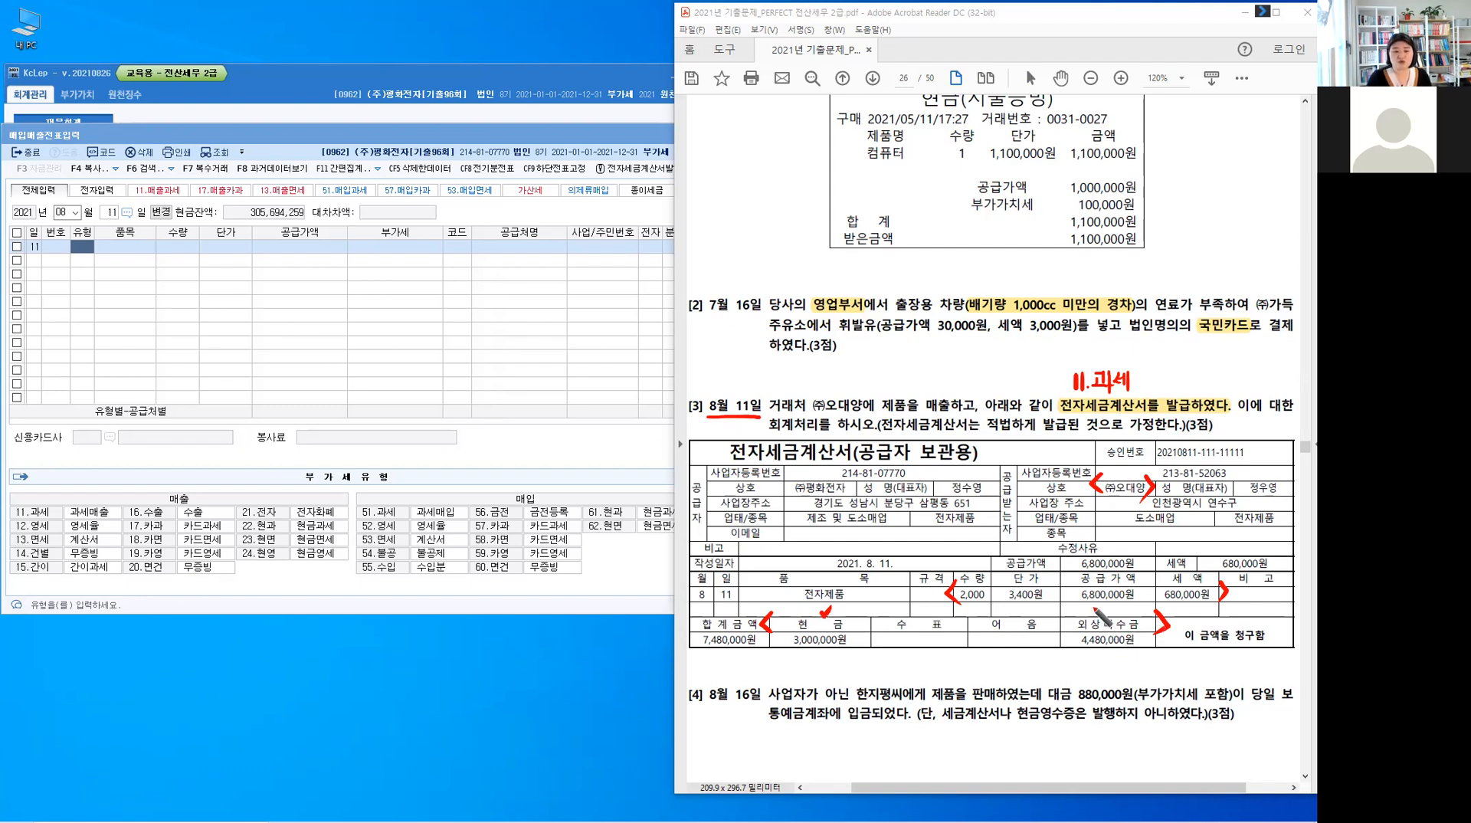
pyautogui.moveTo(1086, 604)
pyautogui.mouseDown()
pyautogui.moveTo(1153, 616)
pyautogui.moveTo(1159, 636)
pyautogui.moveTo(1154, 618)
pyautogui.mouseUp()
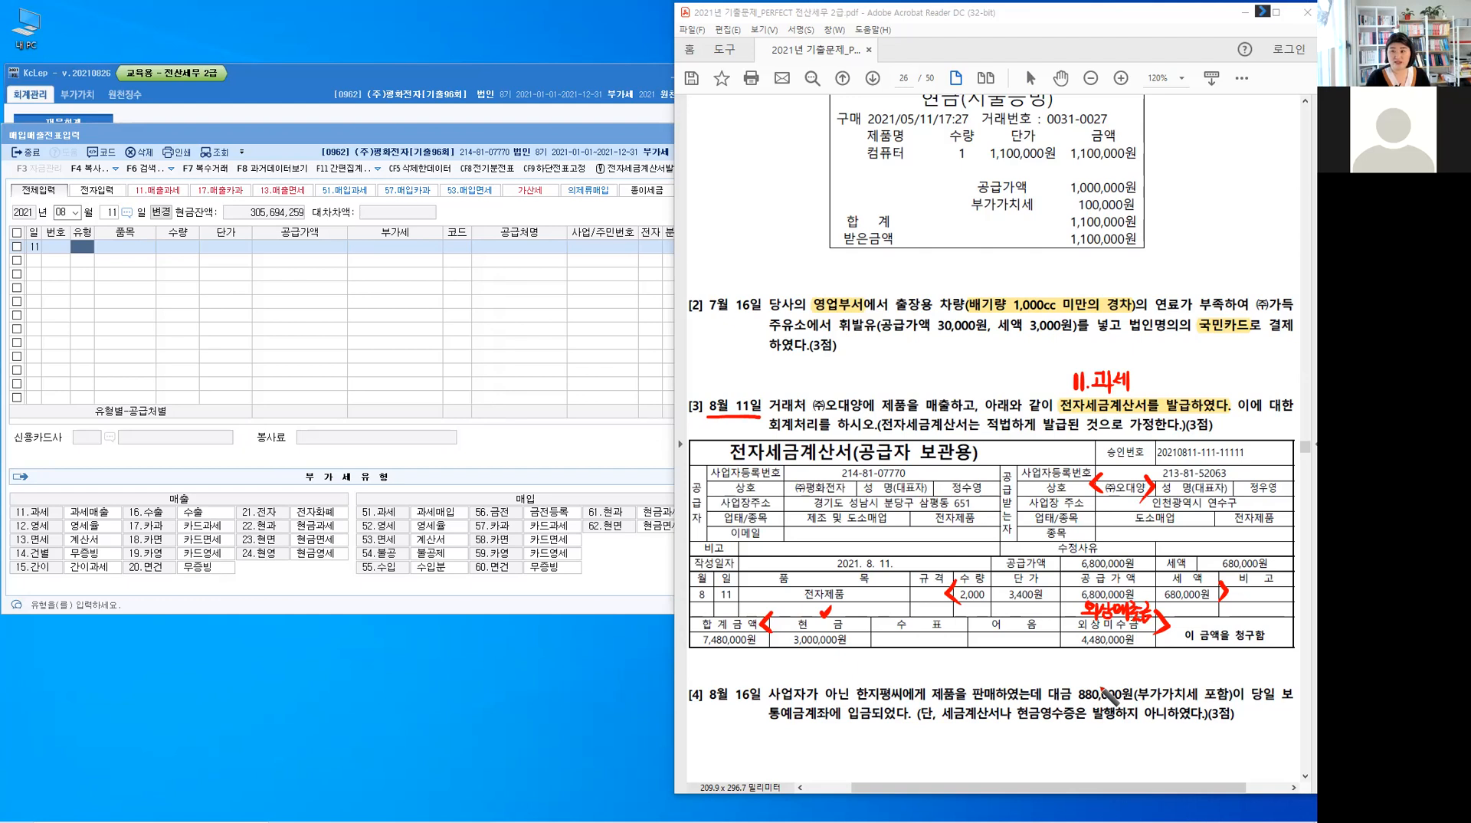
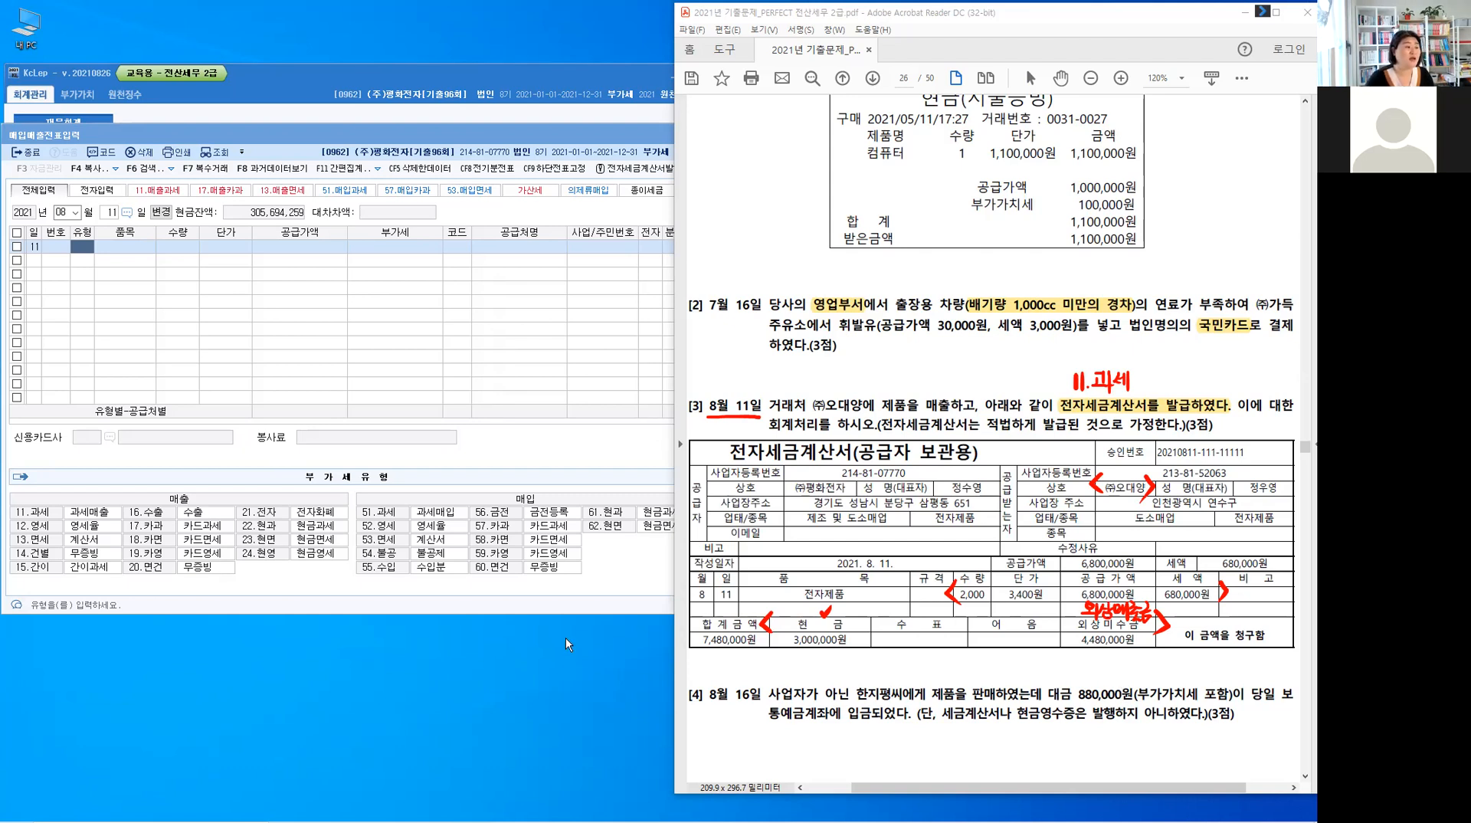
# - Enter the August 11 sale as type 11.과세 with item 제품, quantity 2,000 and unit price 3,400, accepting the calculated supply amount
pyautogui.click(85, 248)
pyautogui.write('1')
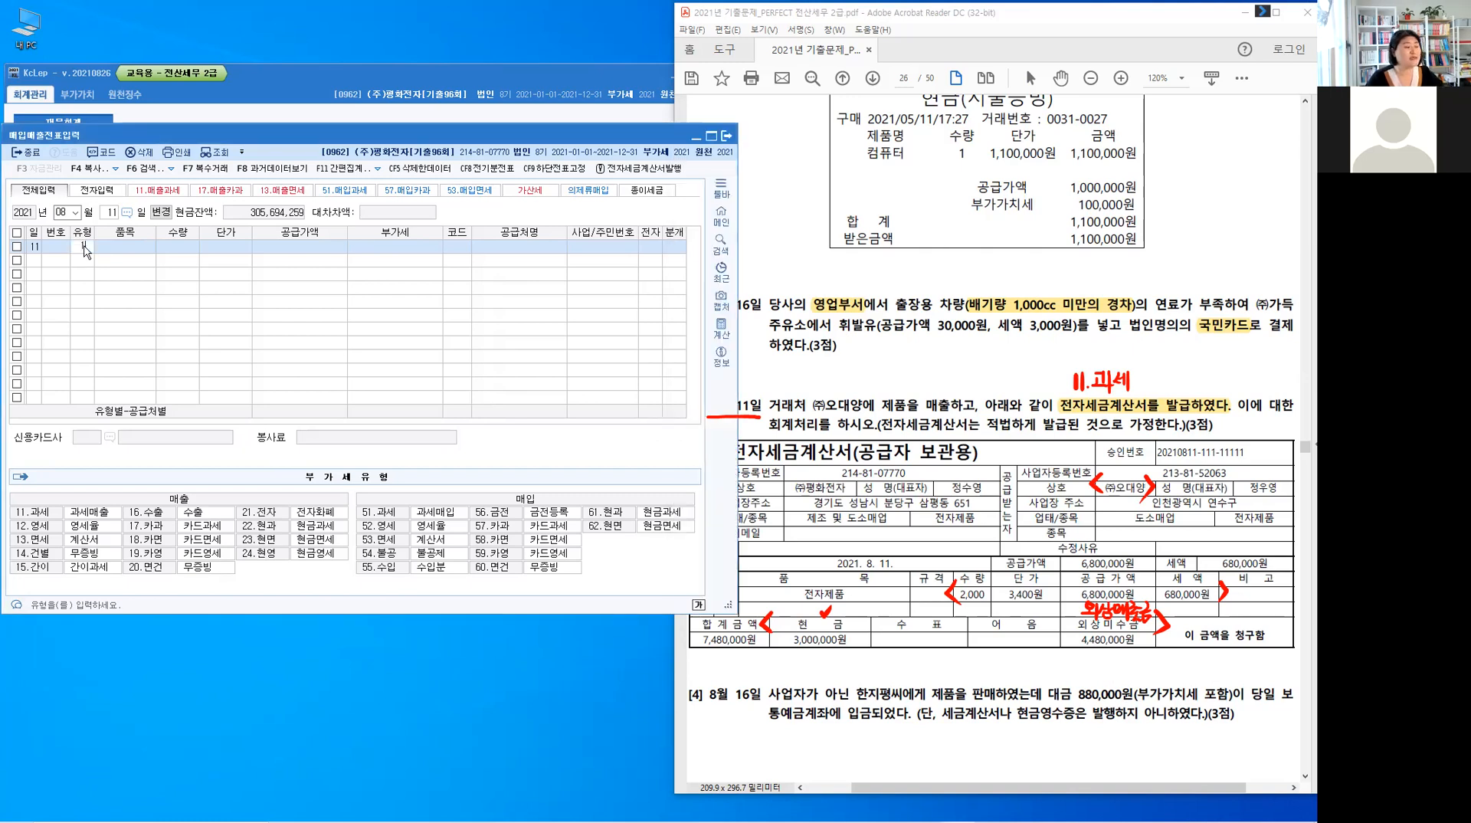
pyautogui.write('1')
pyautogui.press('Return')
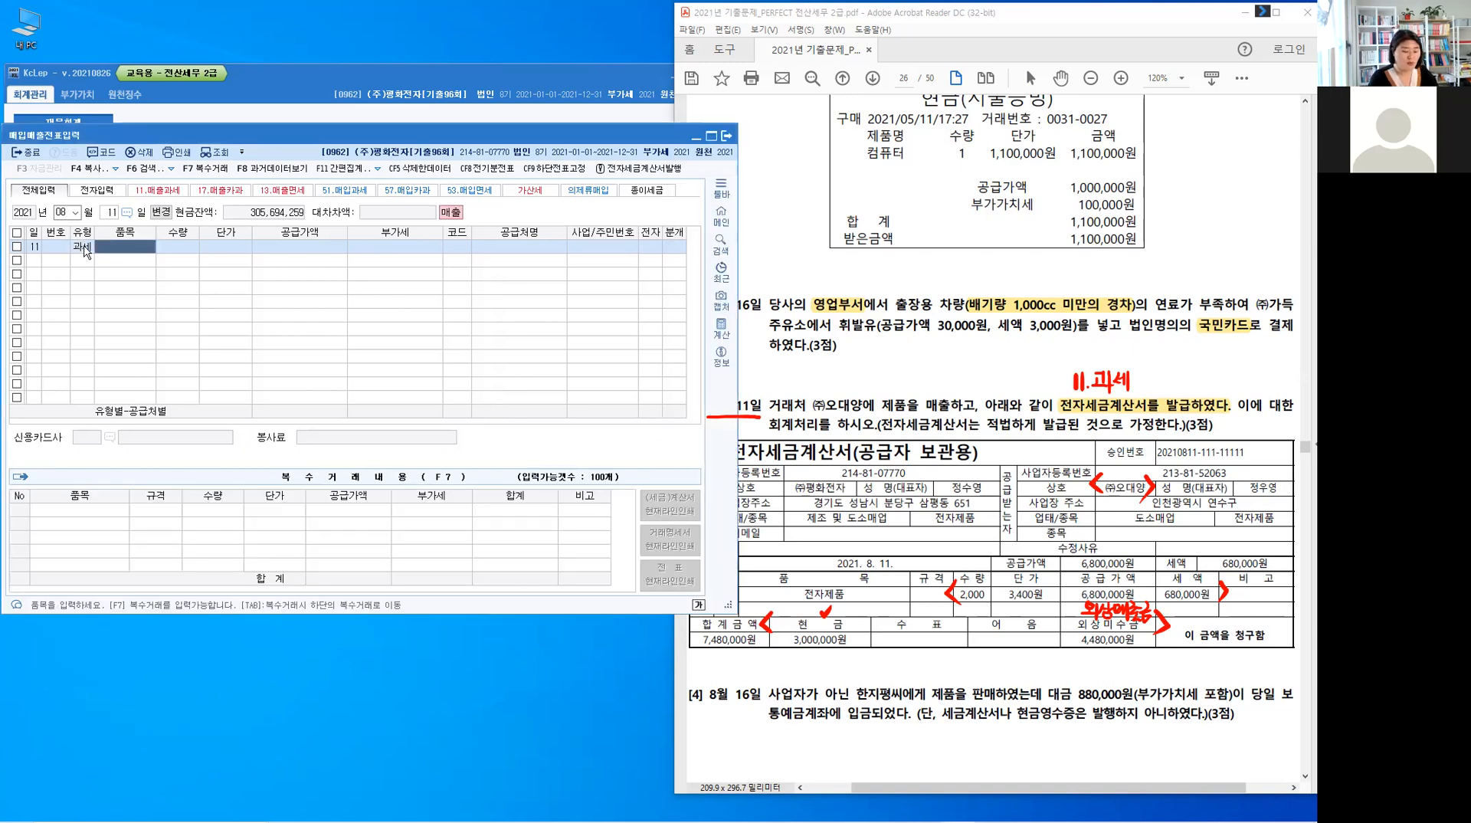
pyautogui.write('제품')
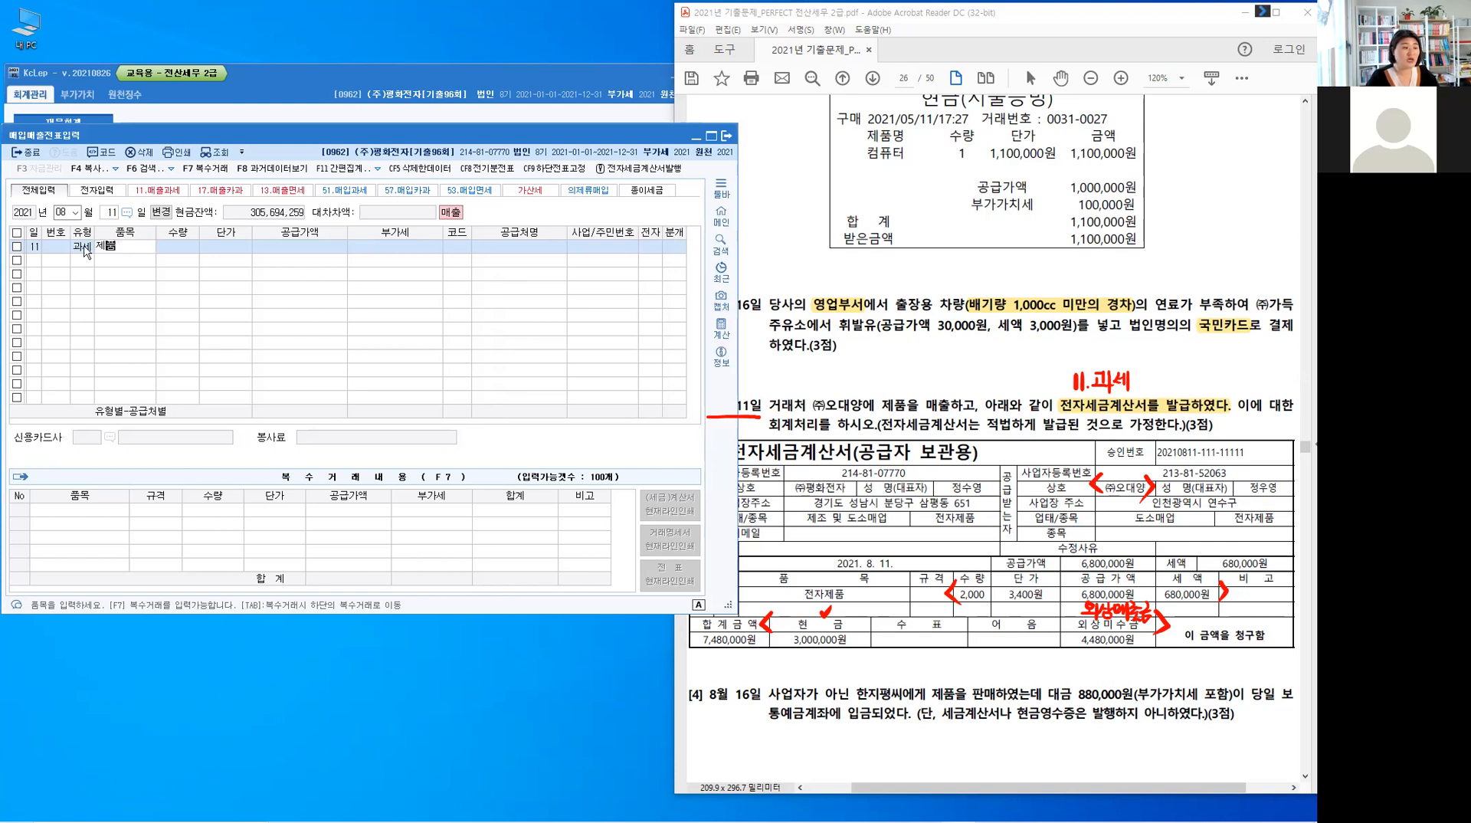
pyautogui.press('Return')
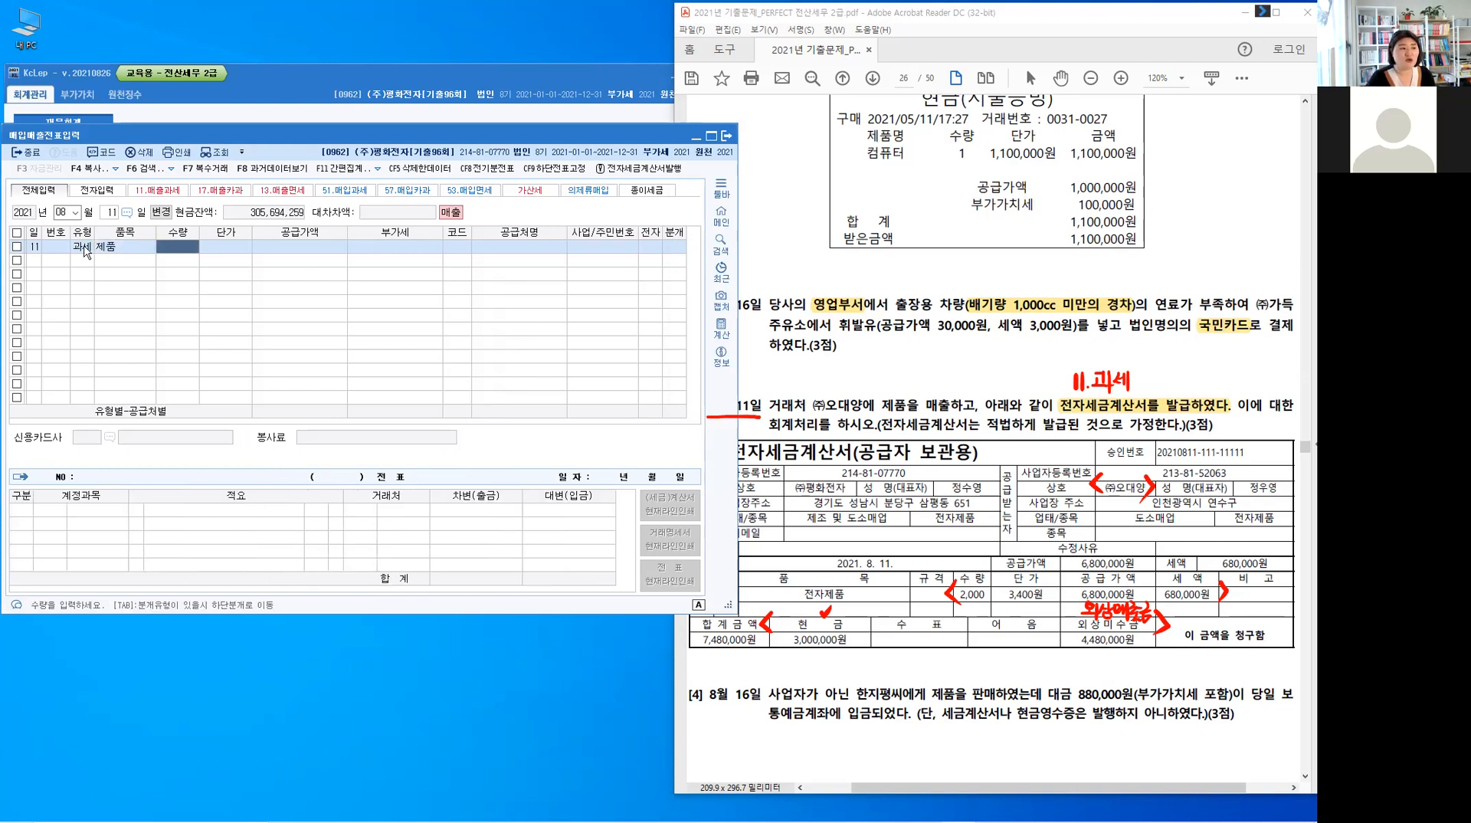
pyautogui.write('2000')
pyautogui.press('Return')
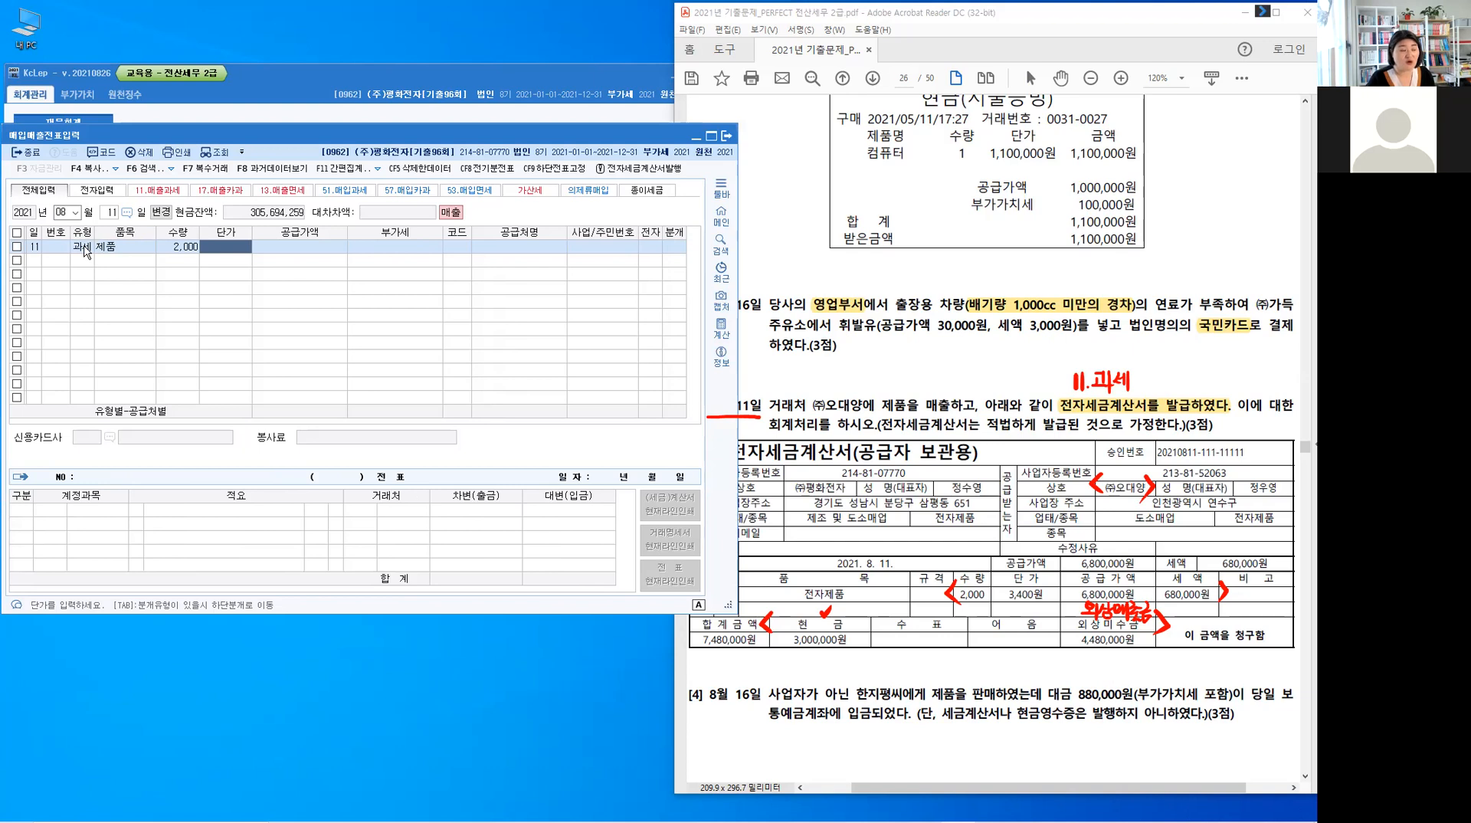
pyautogui.write('3,400')
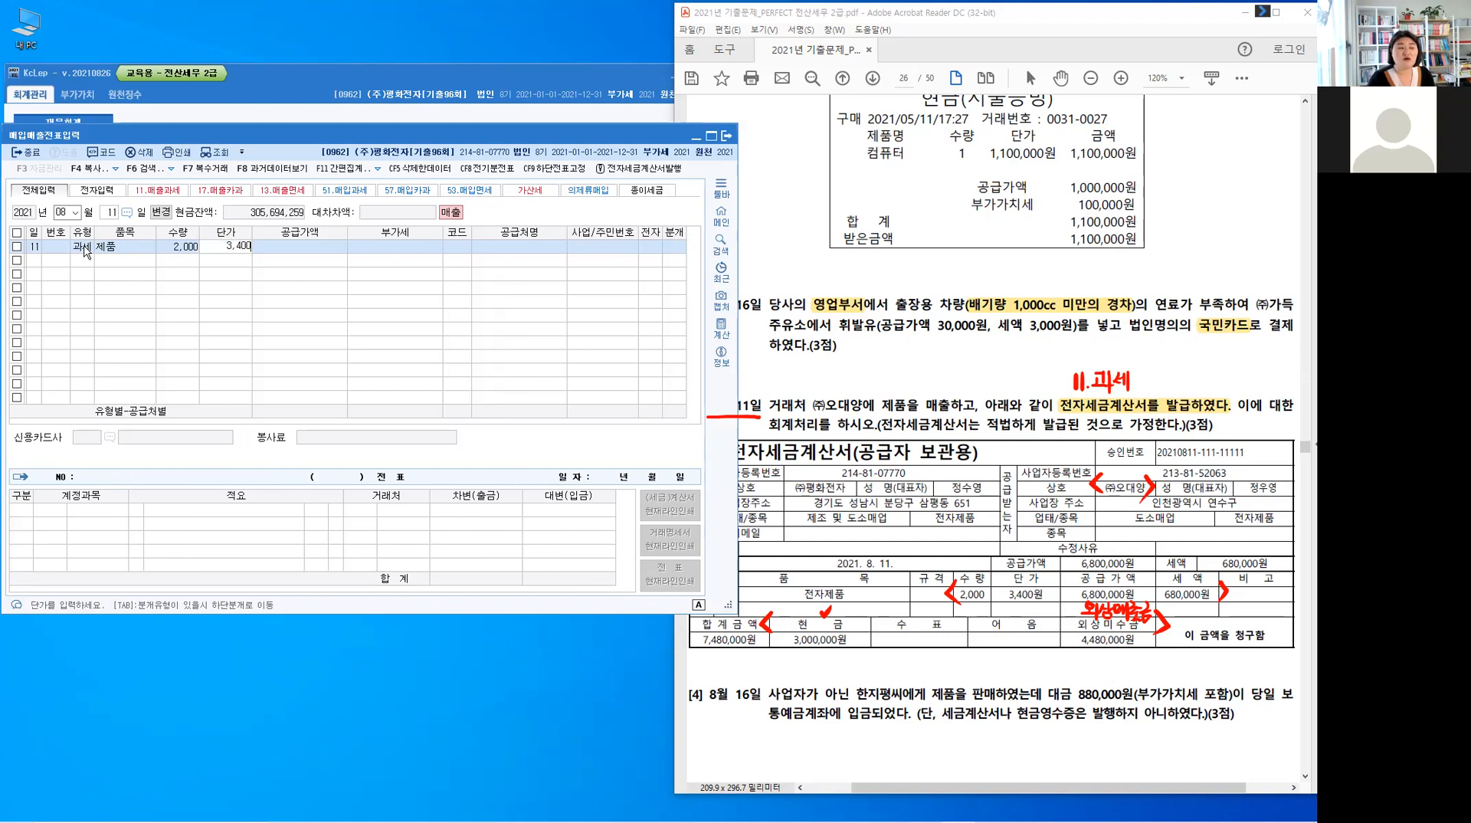
pyautogui.press('Return')
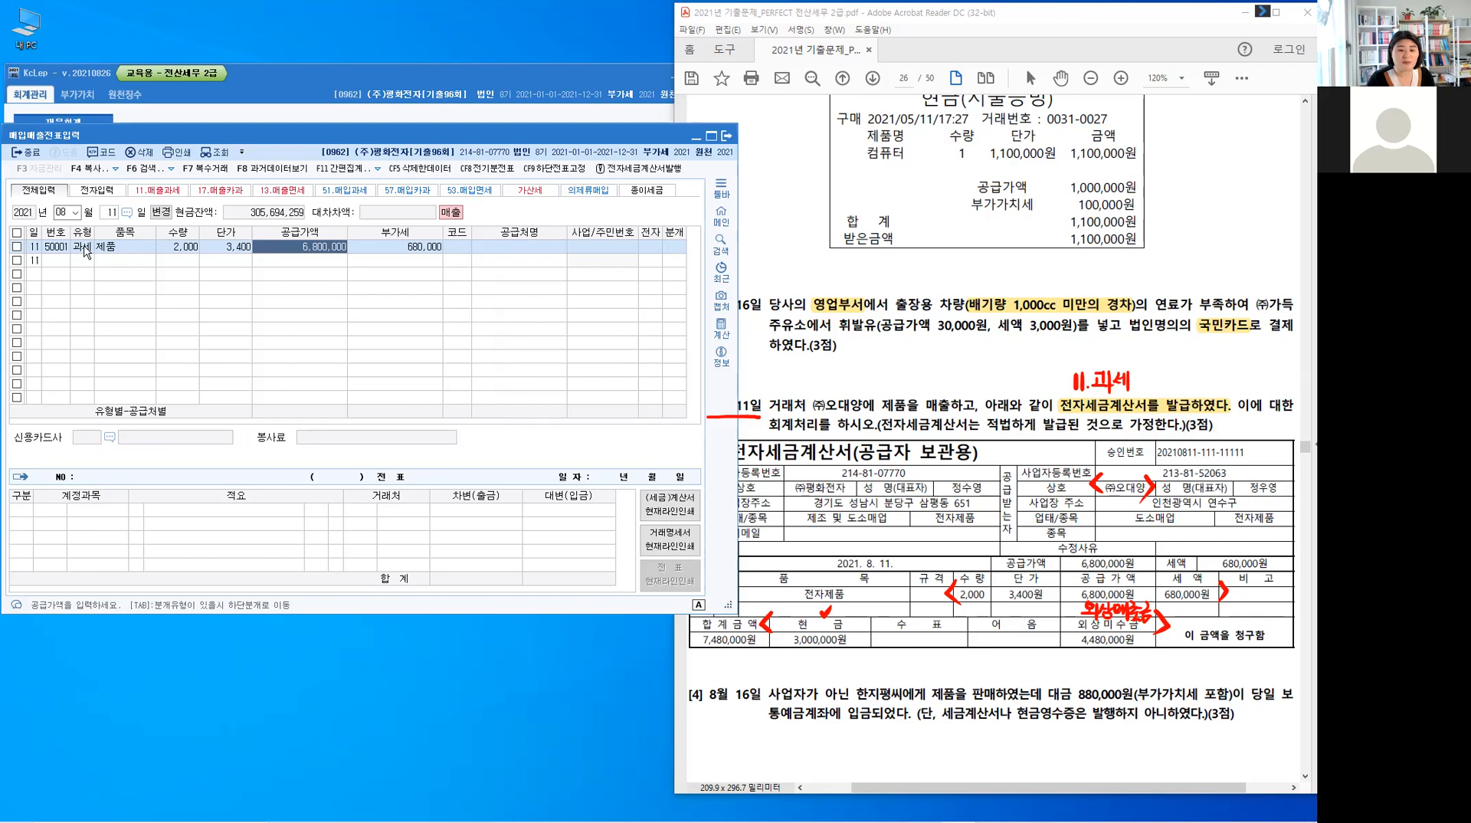
pyautogui.press('Return')
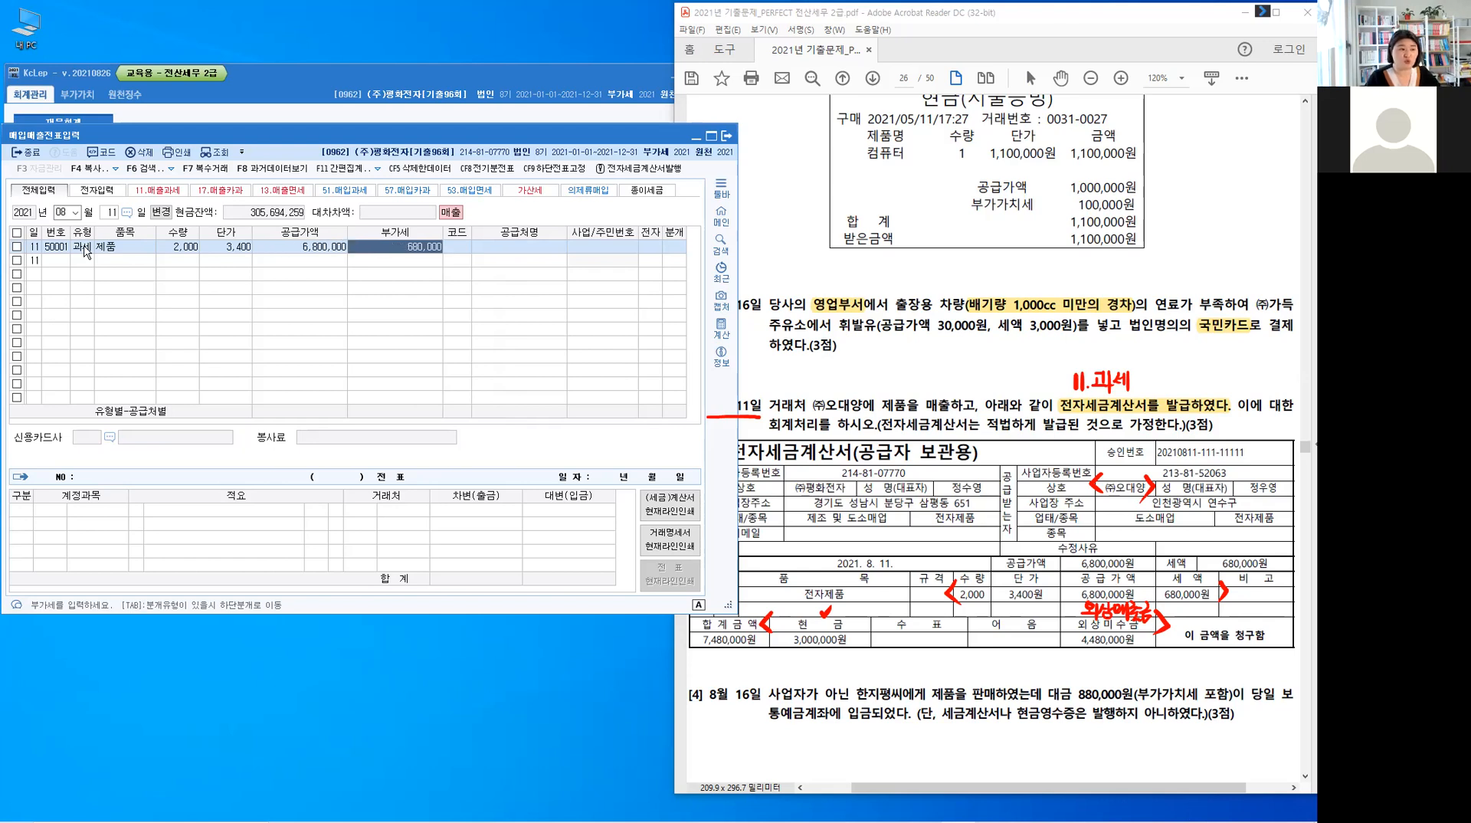
# - Set the August 11 sale's customer to ㈜오대양, mark it as an electronic invoice (여), and choose journal type 3.혼합
pyautogui.press('Return')
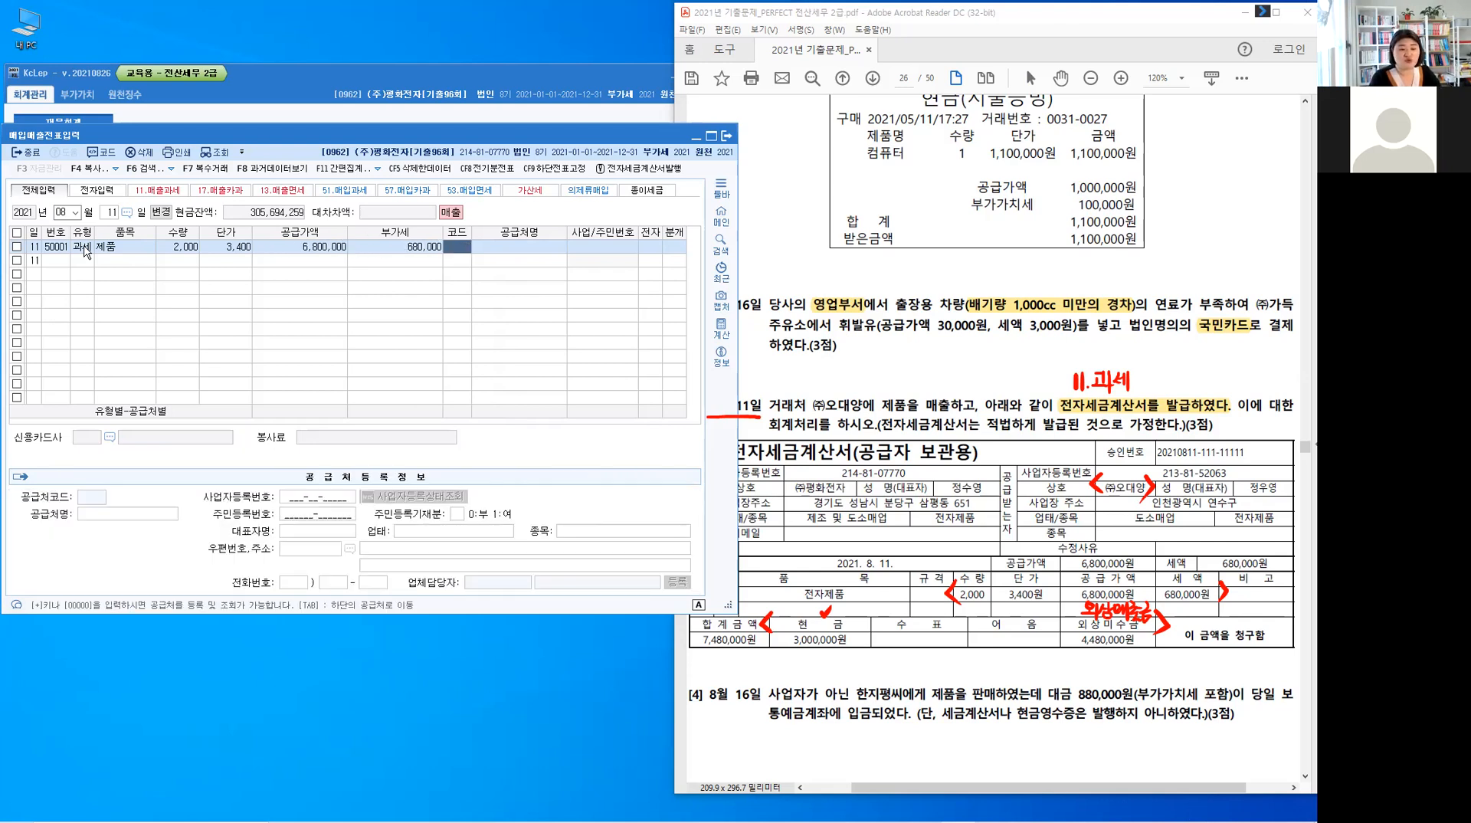
pyautogui.write('오데')
pyautogui.press('Return')
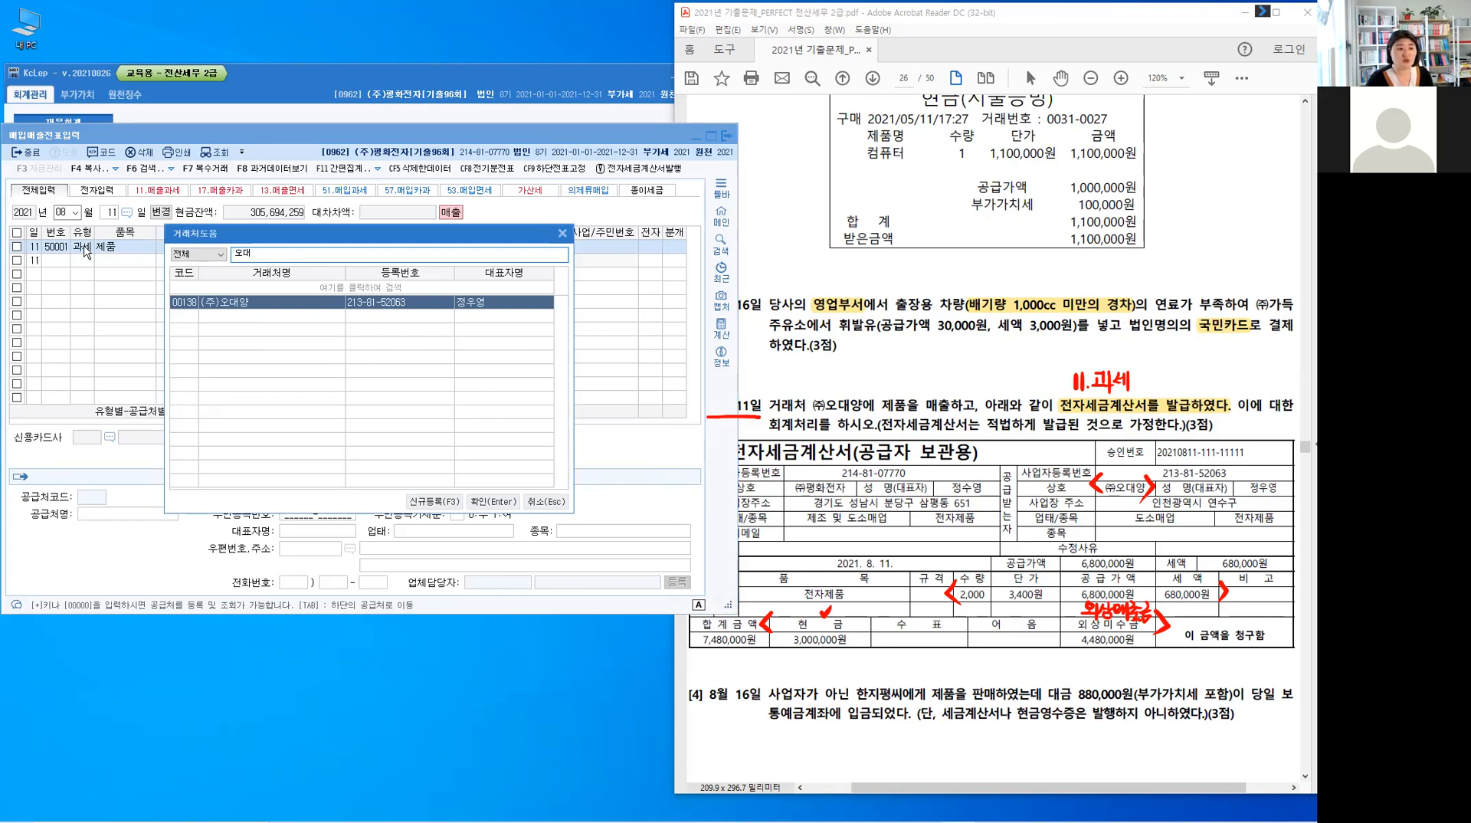
pyautogui.press('Return')
pyautogui.press('Return')
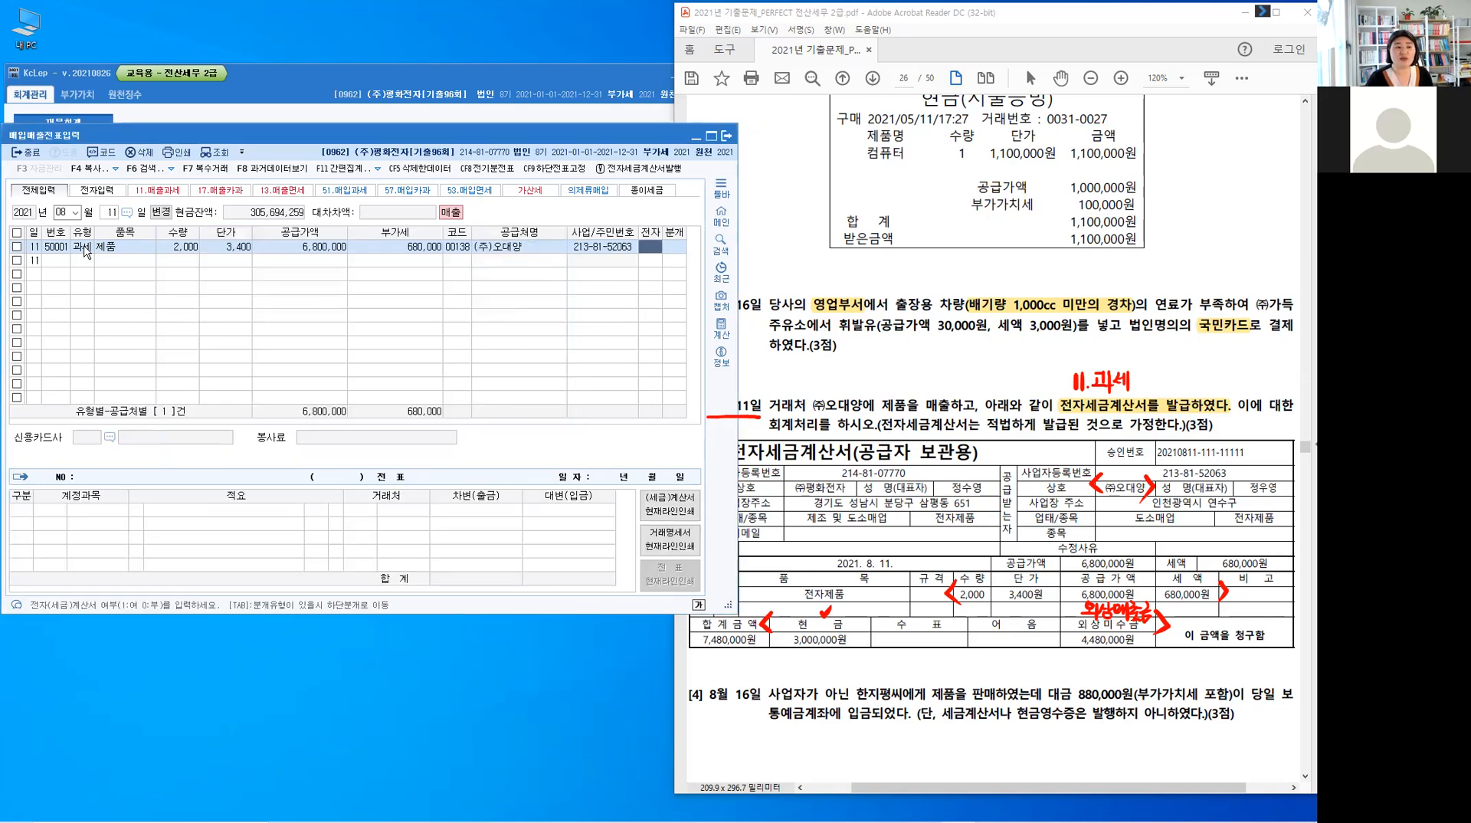
pyautogui.write('1')
pyautogui.press('Return')
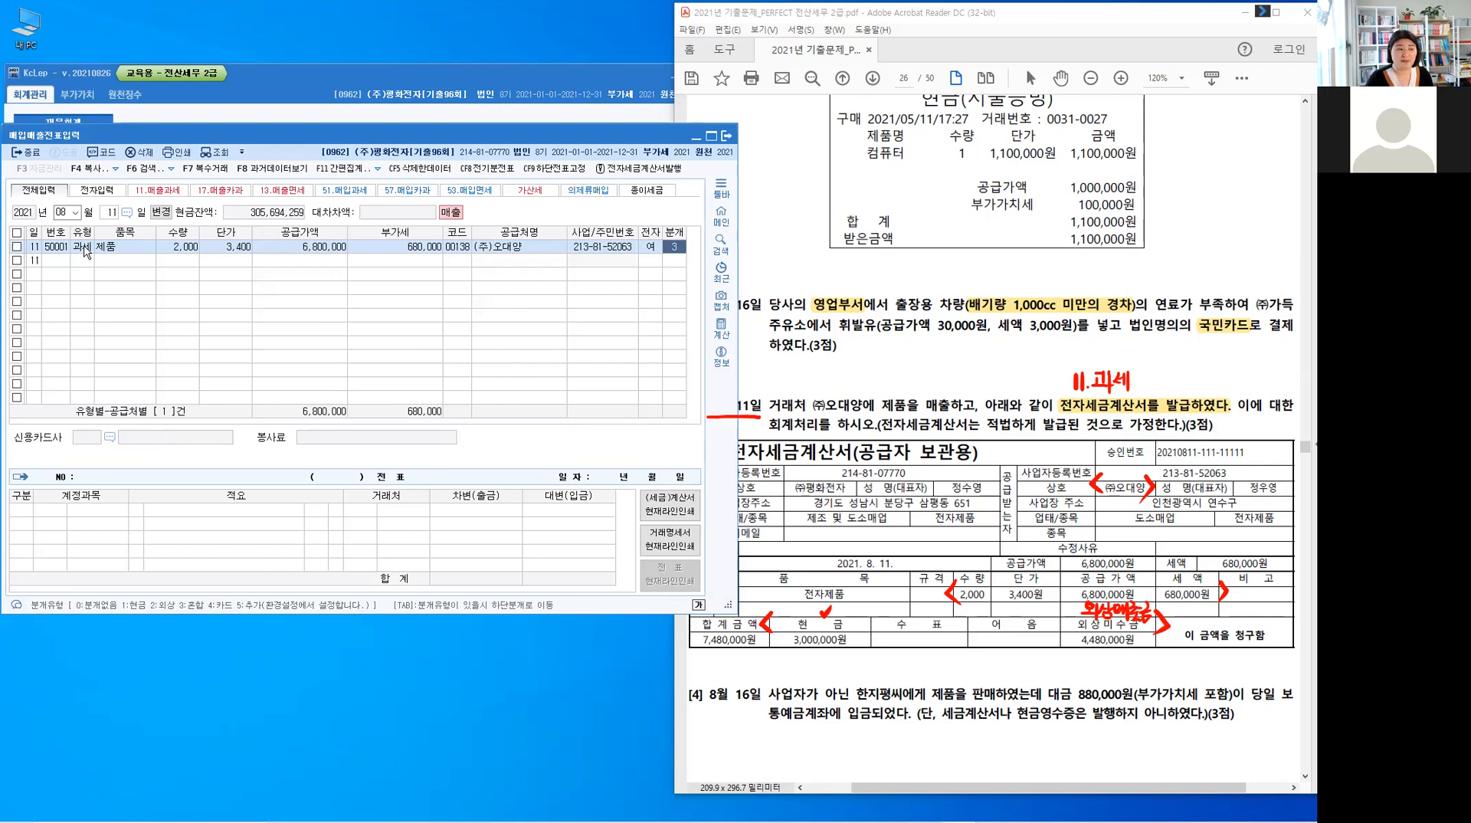
pyautogui.write('3')
pyautogui.press('Return')
pyautogui.press('Return')
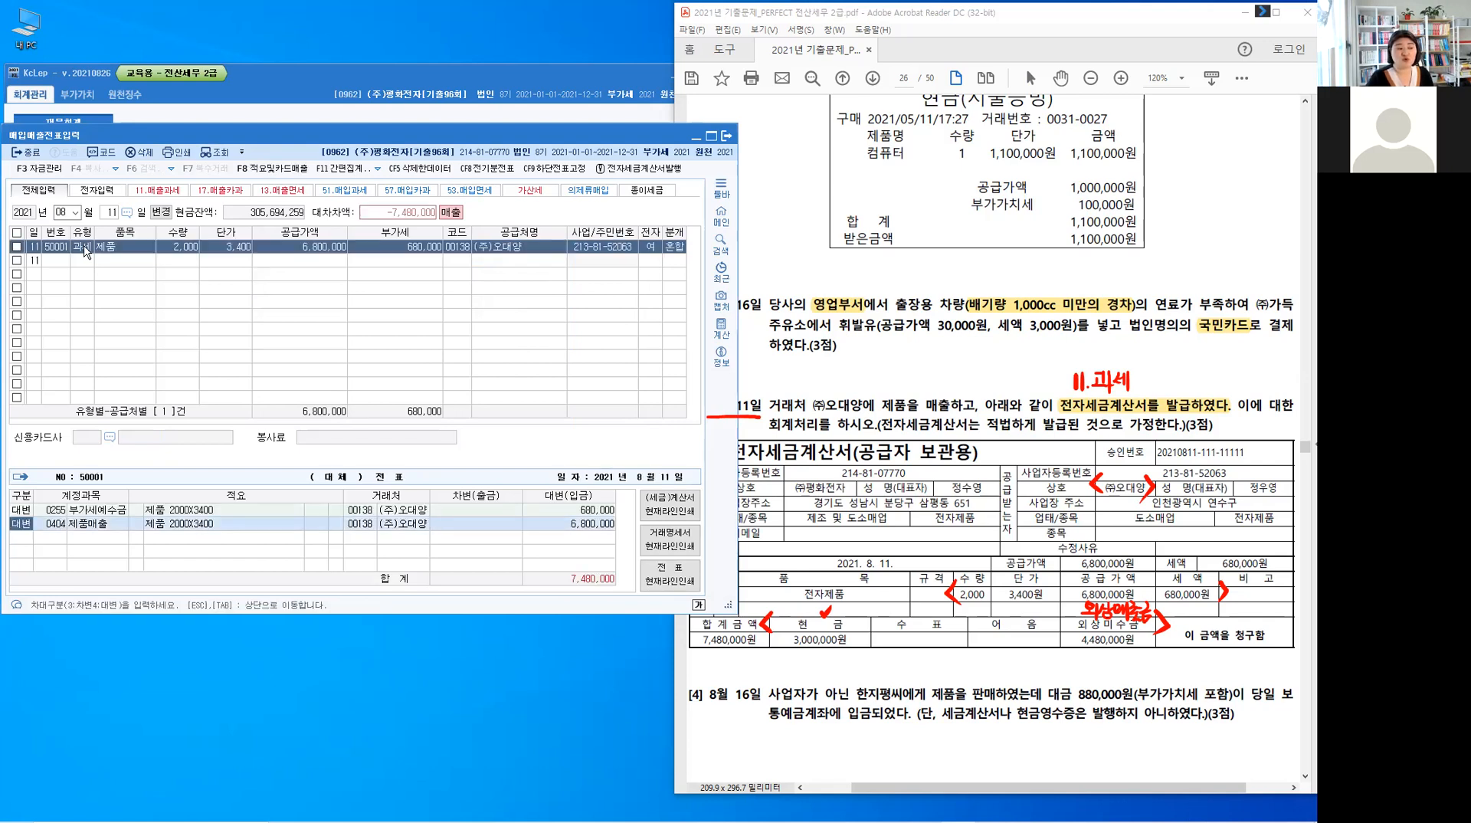
# - Add a debit line for 101 현금 with amount 3,000,000 to the August 11 journal entry
pyautogui.press('Down')
pyautogui.write('3')
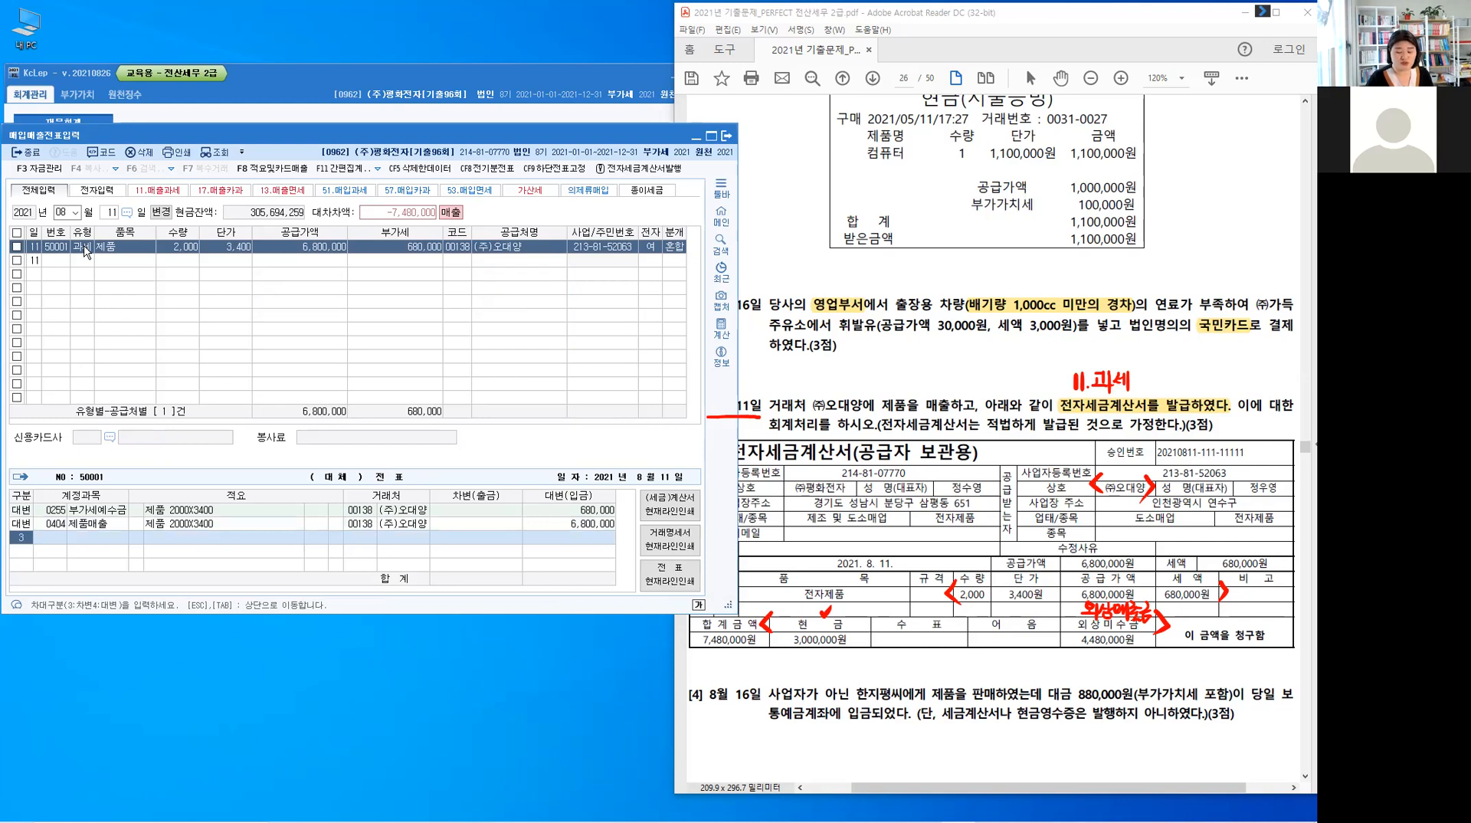
pyautogui.press('Return')
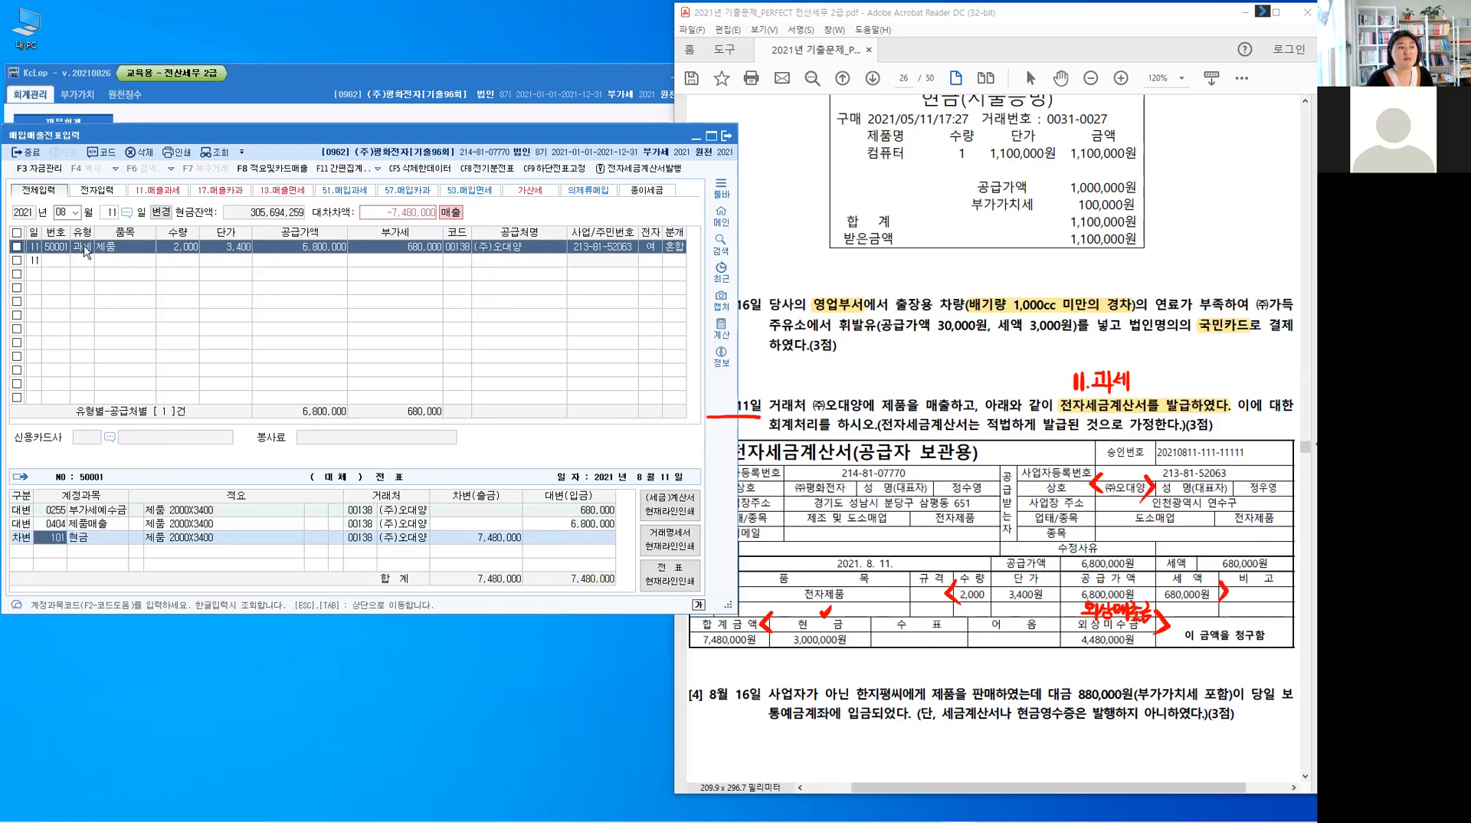
pyautogui.press('Return')
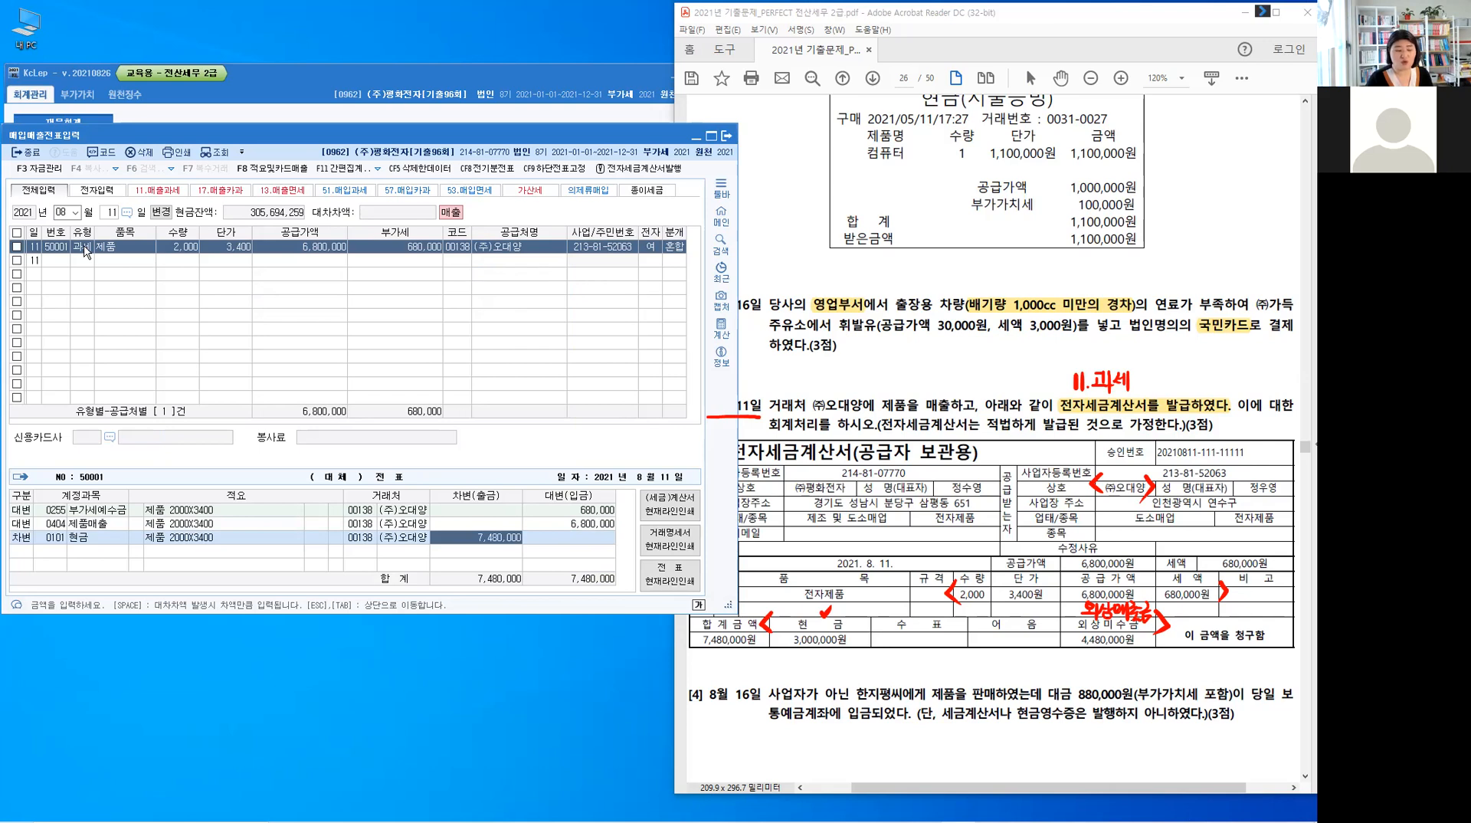
pyautogui.write('3')
pyautogui.press('+')
pyautogui.press('+')
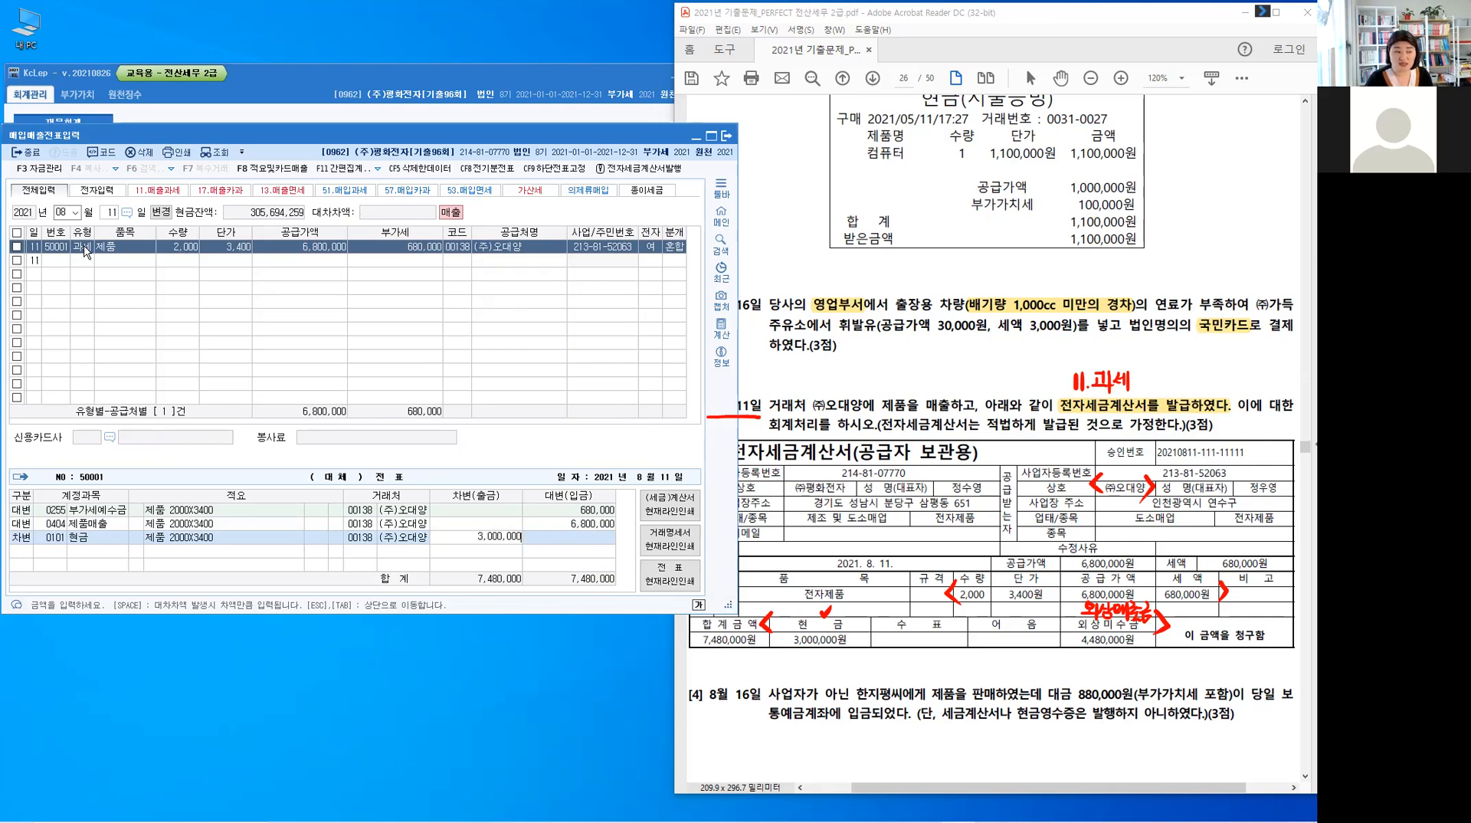
pyautogui.press('Return')
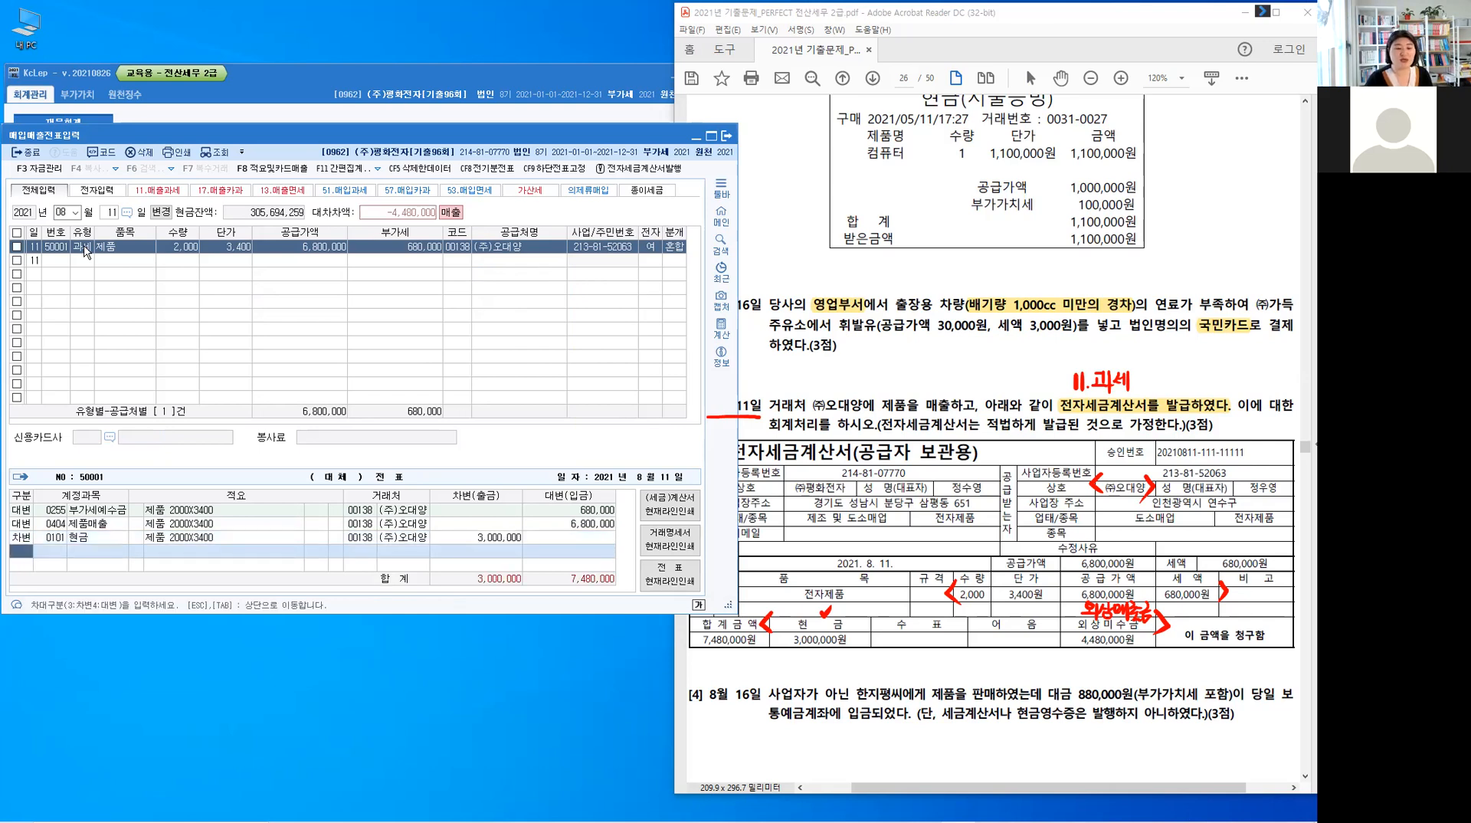
# - Add a debit line for 108 외상매출금 with the remaining 4,480,000 and complete the August 11 voucher
pyautogui.write('3108')
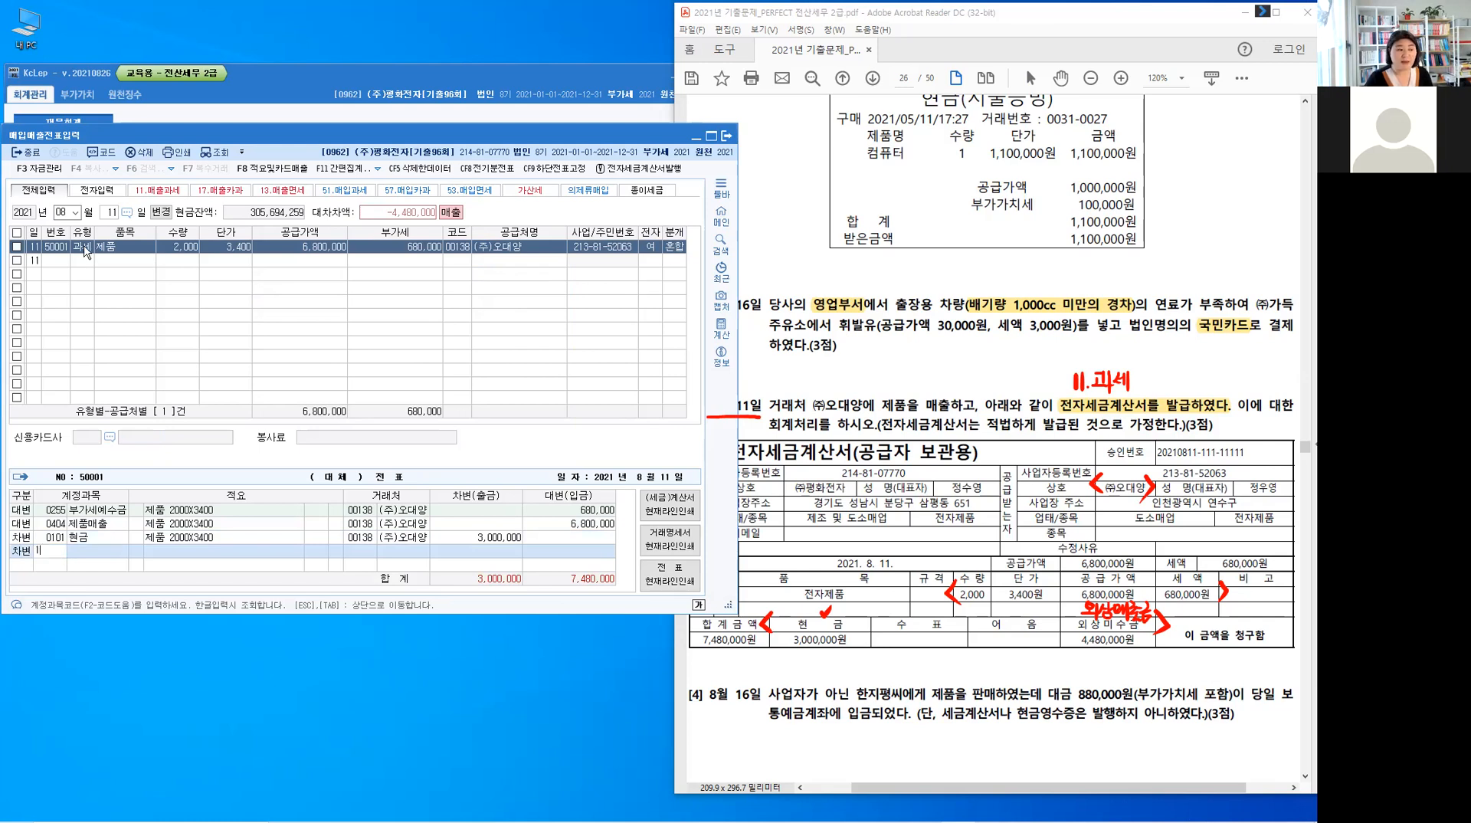
pyautogui.press('Return')
pyautogui.press('Return')
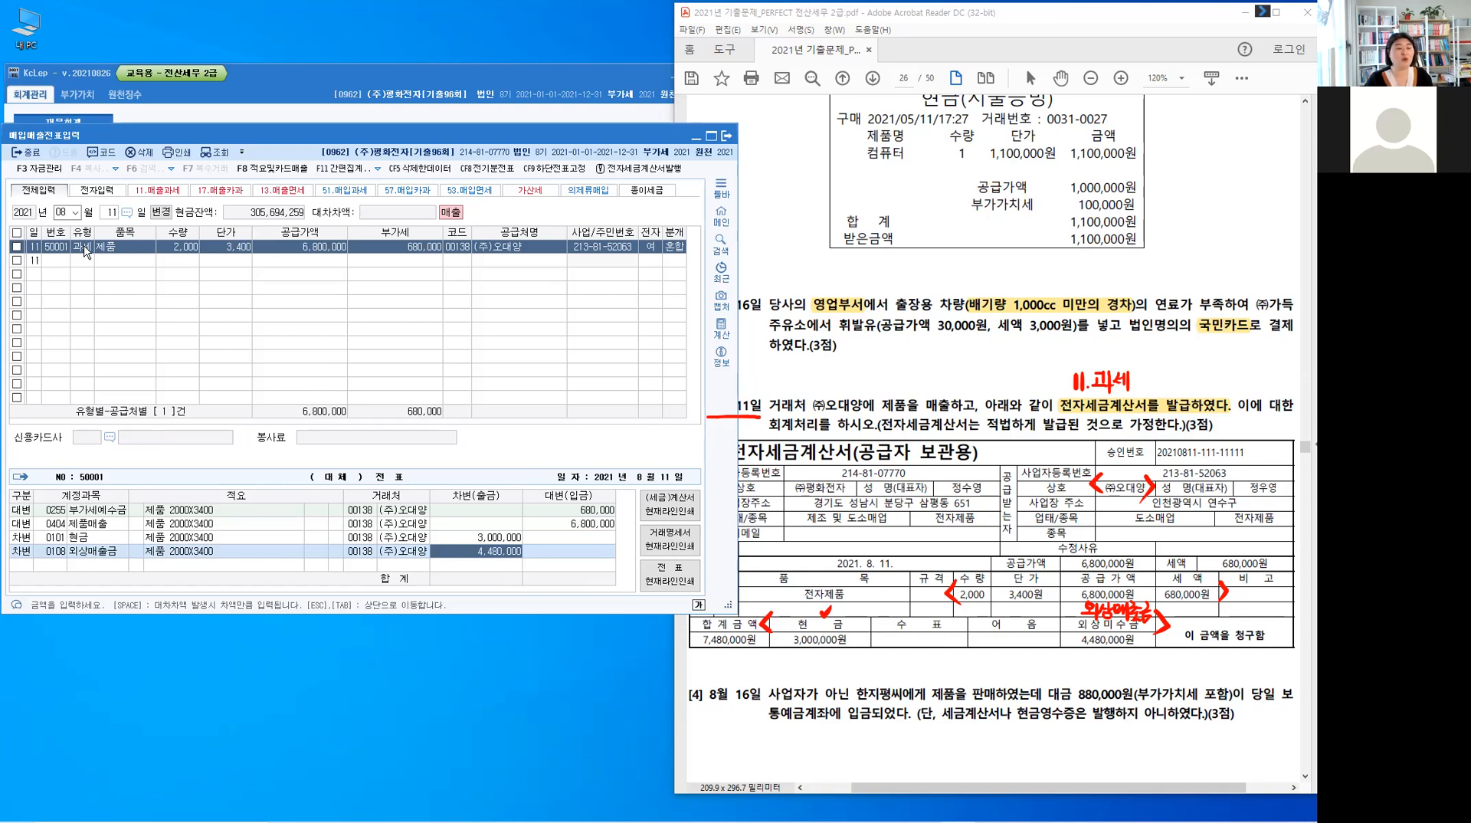
pyautogui.press('Return')
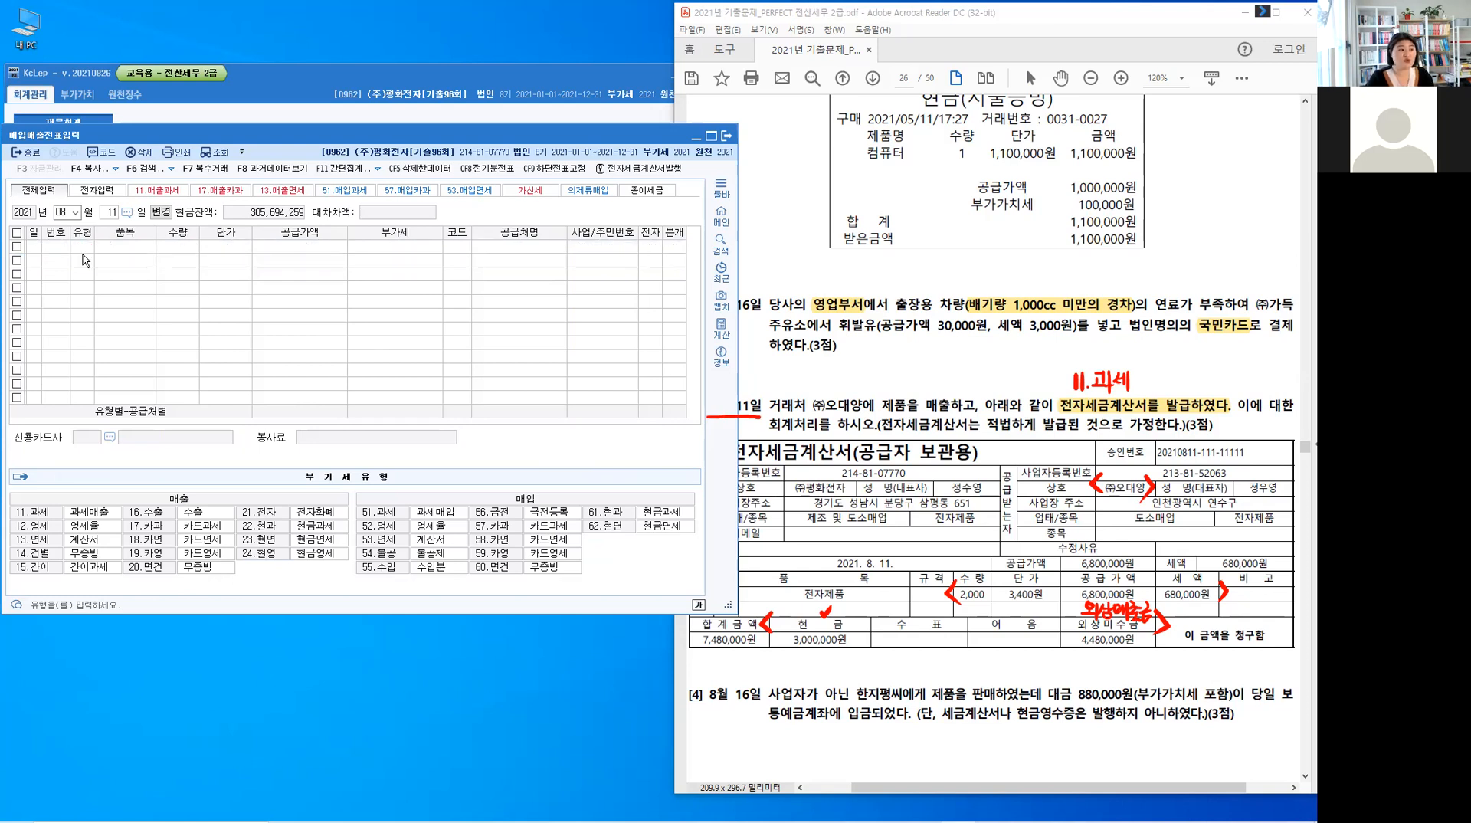
# - Set the voucher date to August 16, and highlight the customer's name, 880,000원(부가가치세 포함) and 통예금 in question 4 of the exam PDF
pyautogui.write('16')
pyautogui.press('Return')
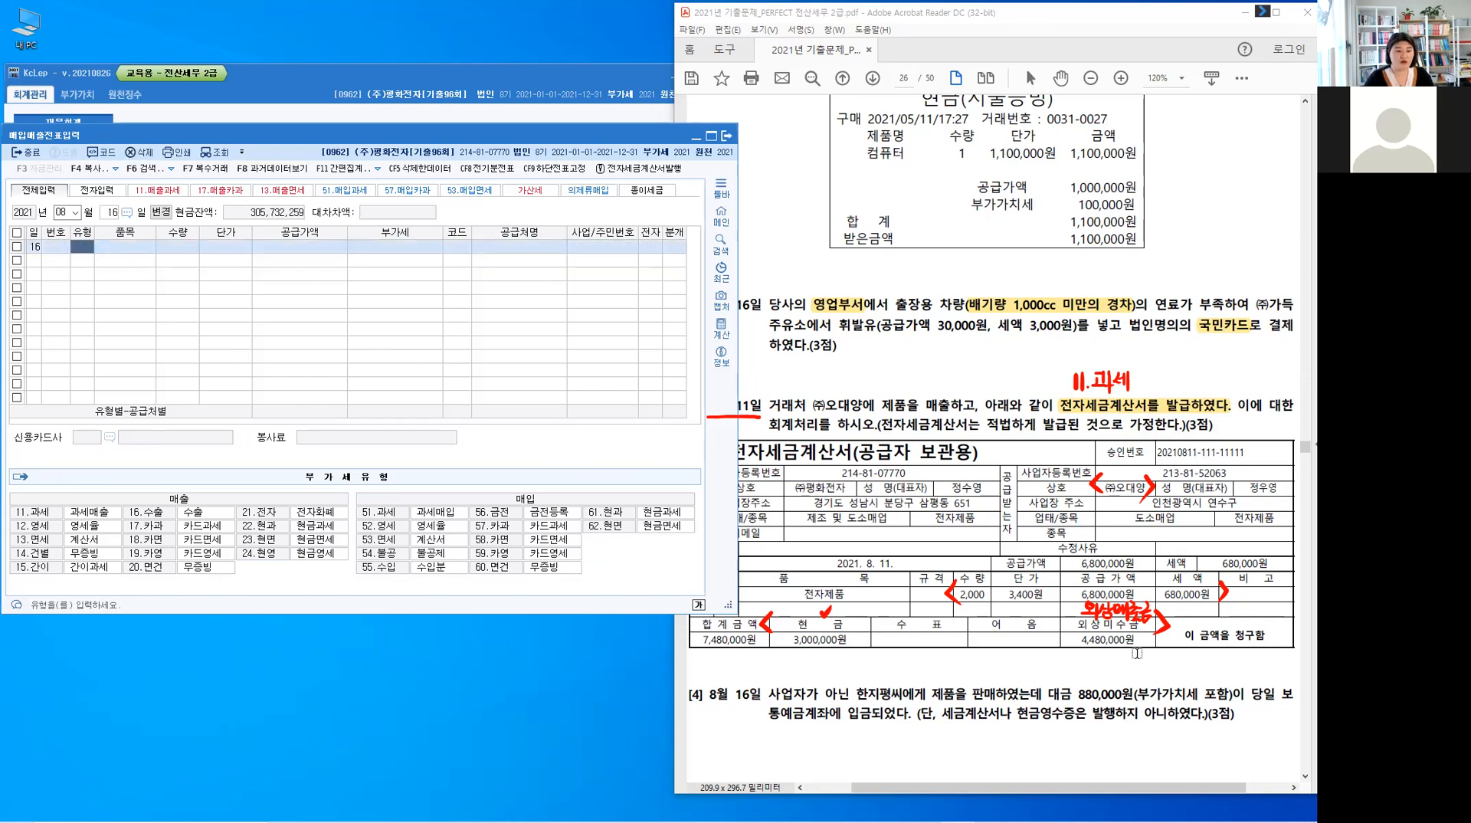
pyautogui.click(1021, 651)
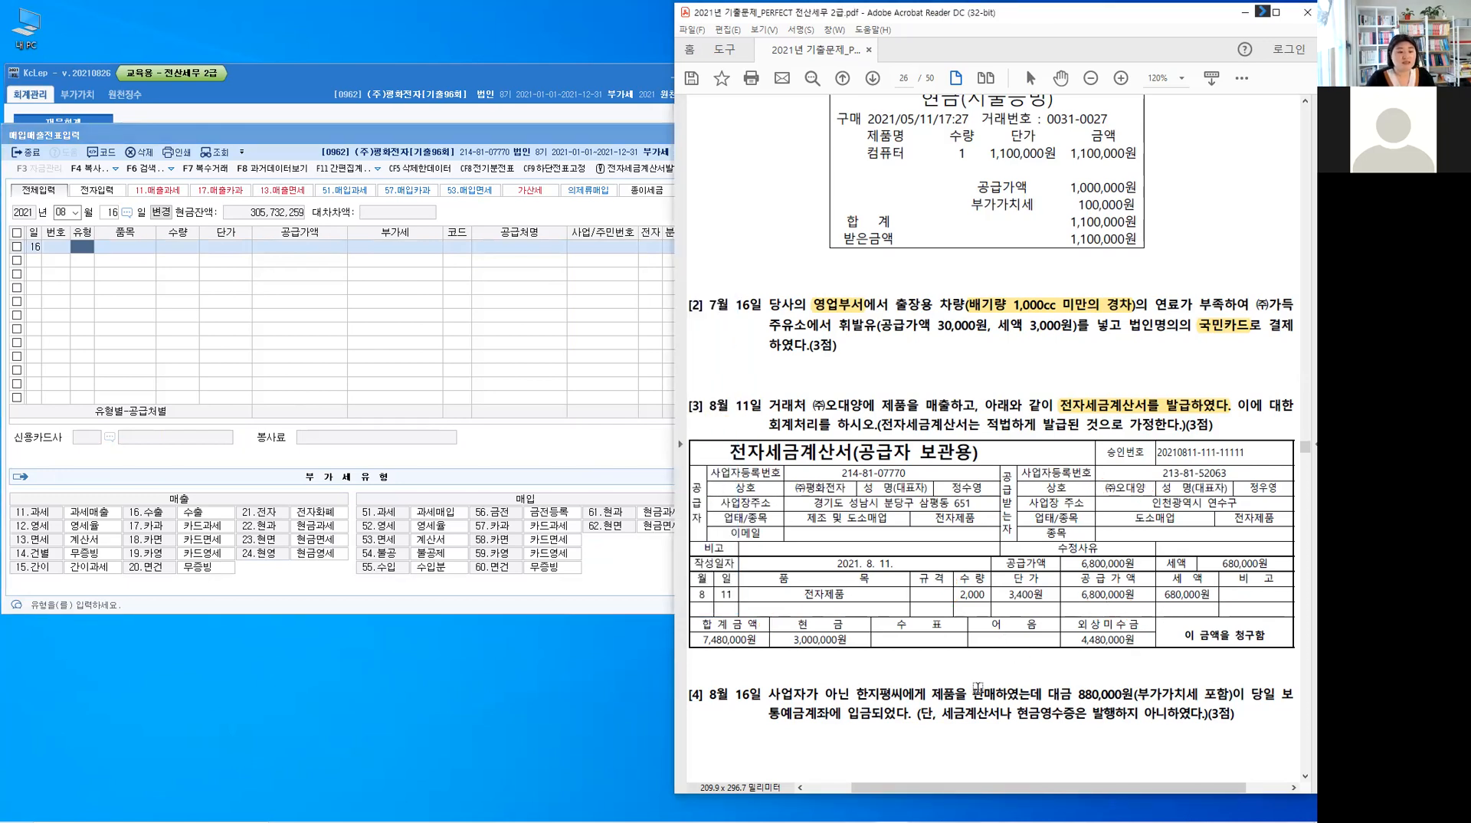
pyautogui.moveTo(857, 695); pyautogui.dragTo(887, 697)
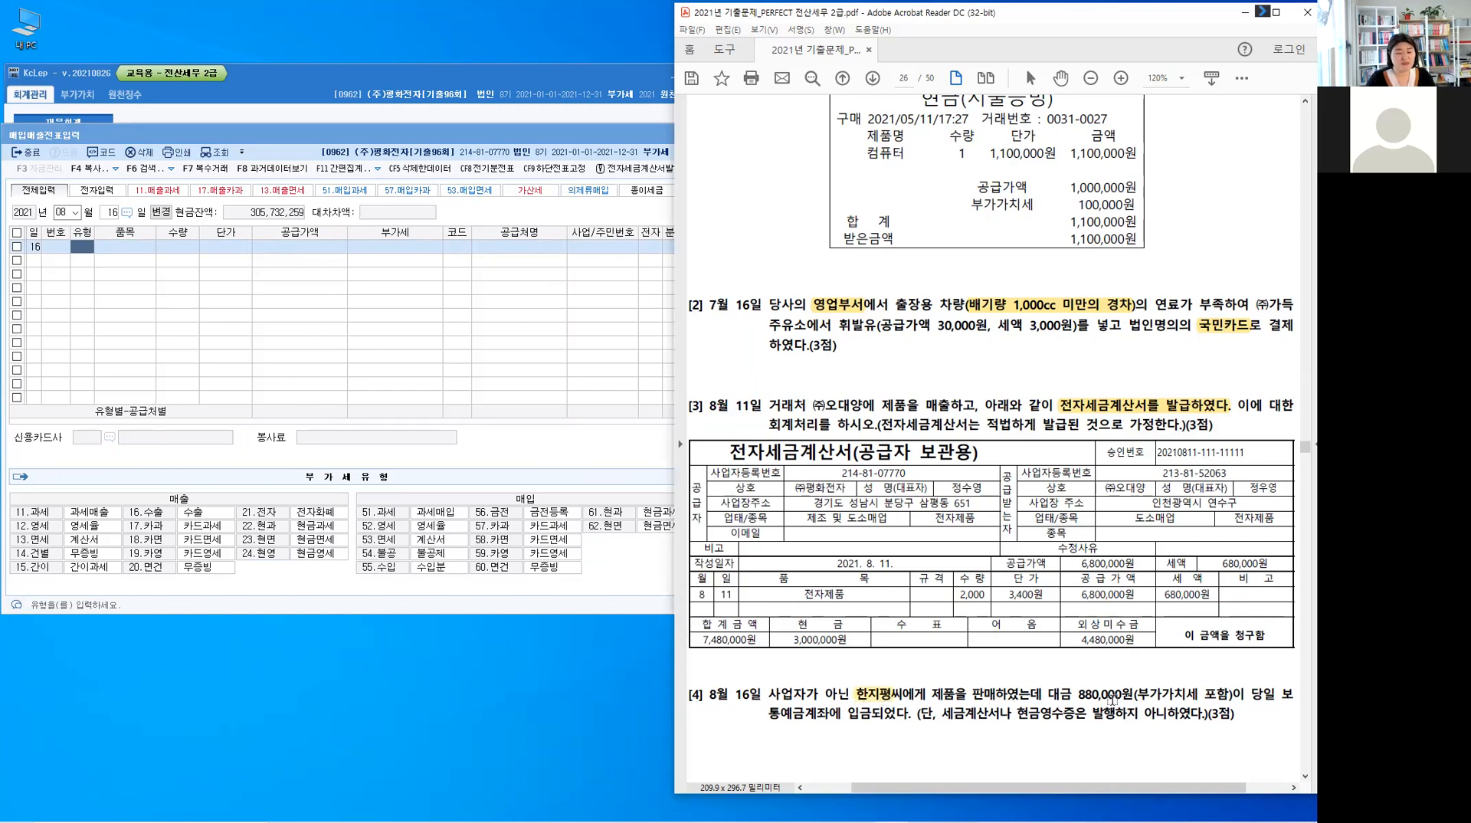
pyautogui.moveTo(1079, 693); pyautogui.dragTo(1235, 697)
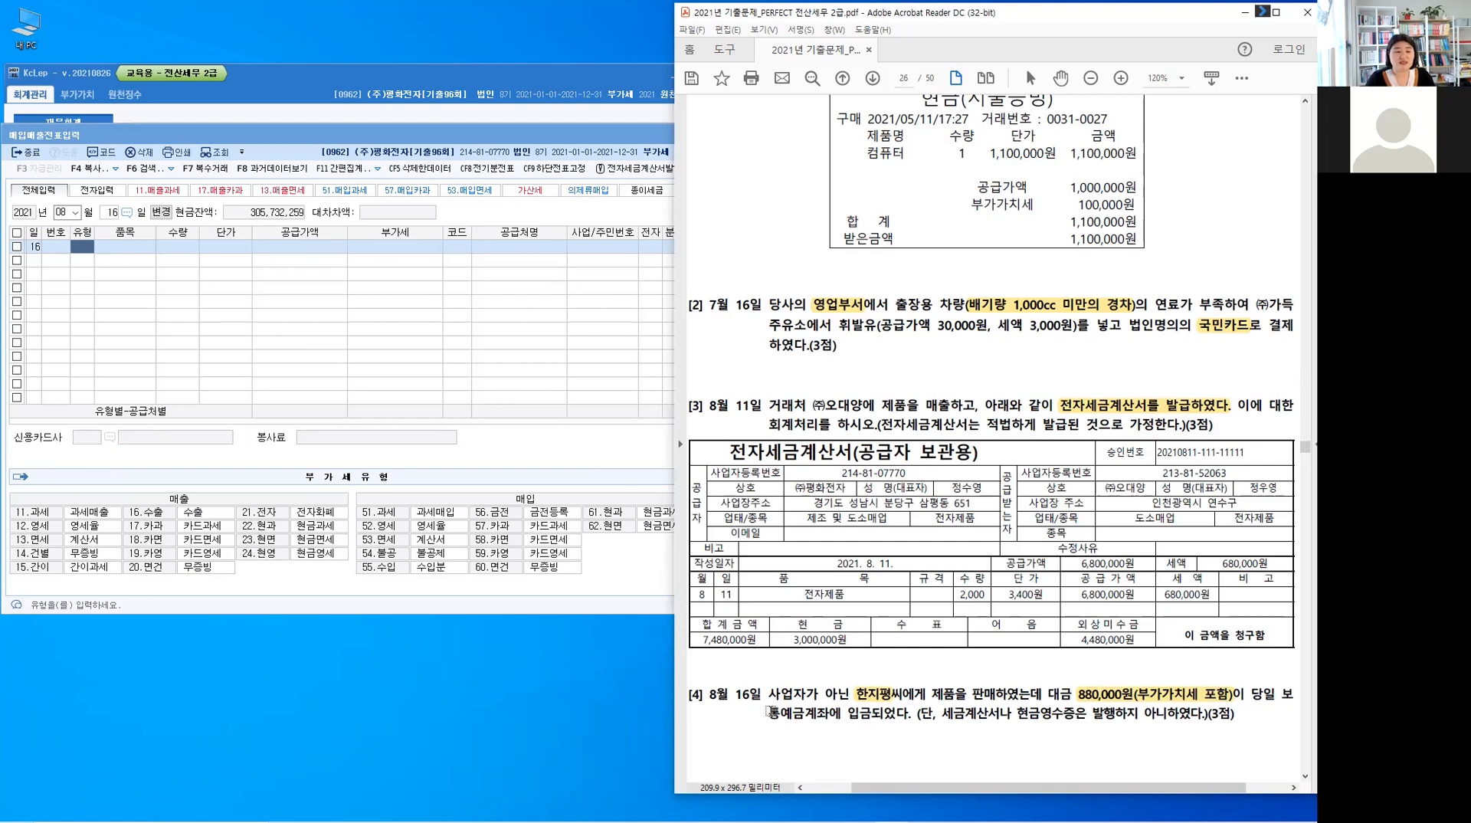
pyautogui.moveTo(769, 713); pyautogui.dragTo(809, 713)
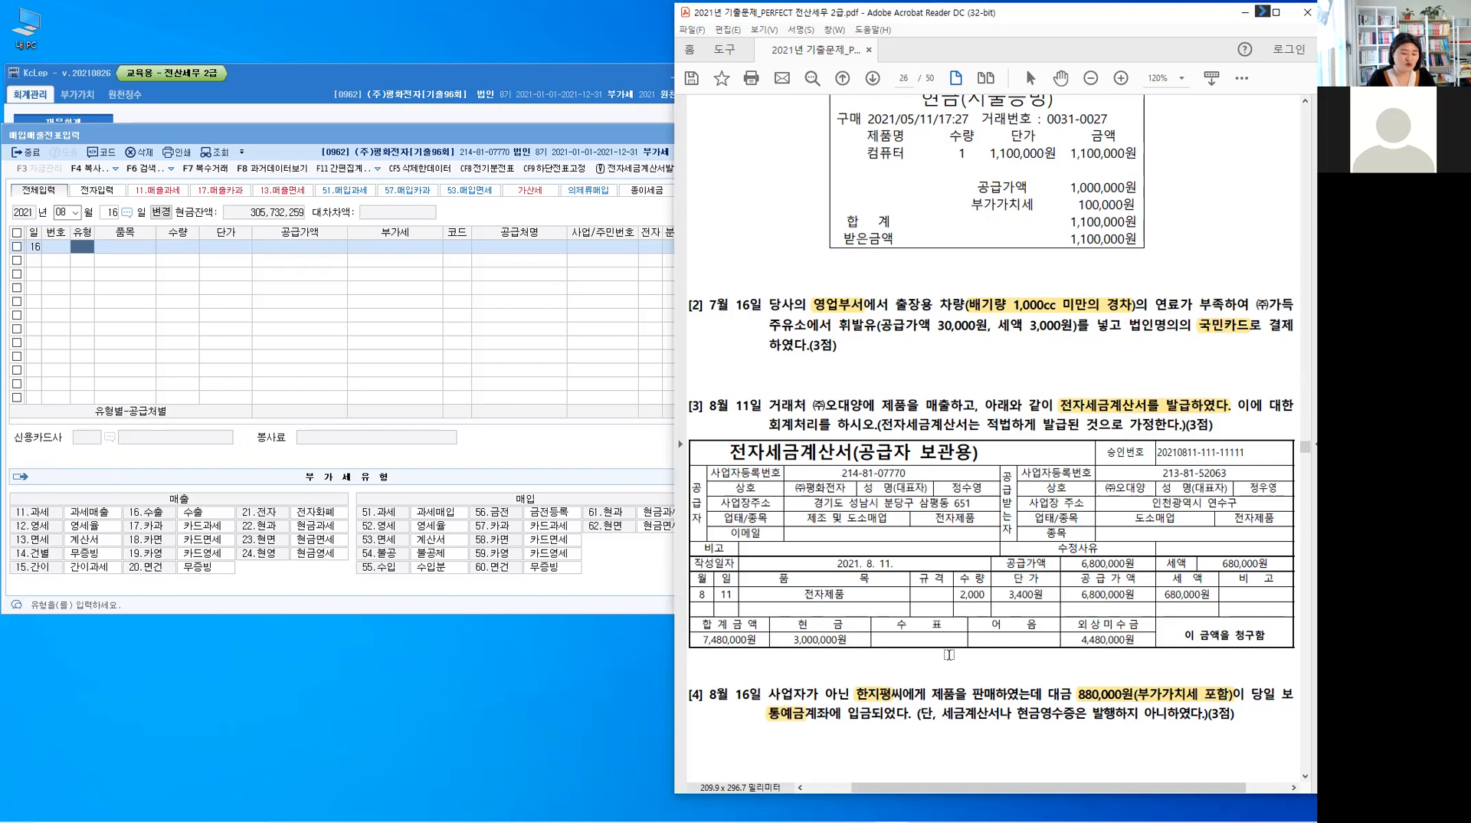
# - Handwrite 무증빙 below question 4's note on unissued receipts and 14.건별 above the question's first line
pyautogui.moveTo(1008, 725)
pyautogui.mouseDown()
pyautogui.moveTo(1020, 742)
pyautogui.moveTo(1049, 735)
pyautogui.mouseUp()
pyautogui.moveTo(1027, 740); pyautogui.dragTo(1056, 739)
pyautogui.moveTo(1041, 740)
pyautogui.mouseDown()
pyautogui.moveTo(1041, 755)
pyautogui.moveTo(1061, 751)
pyautogui.mouseUp()
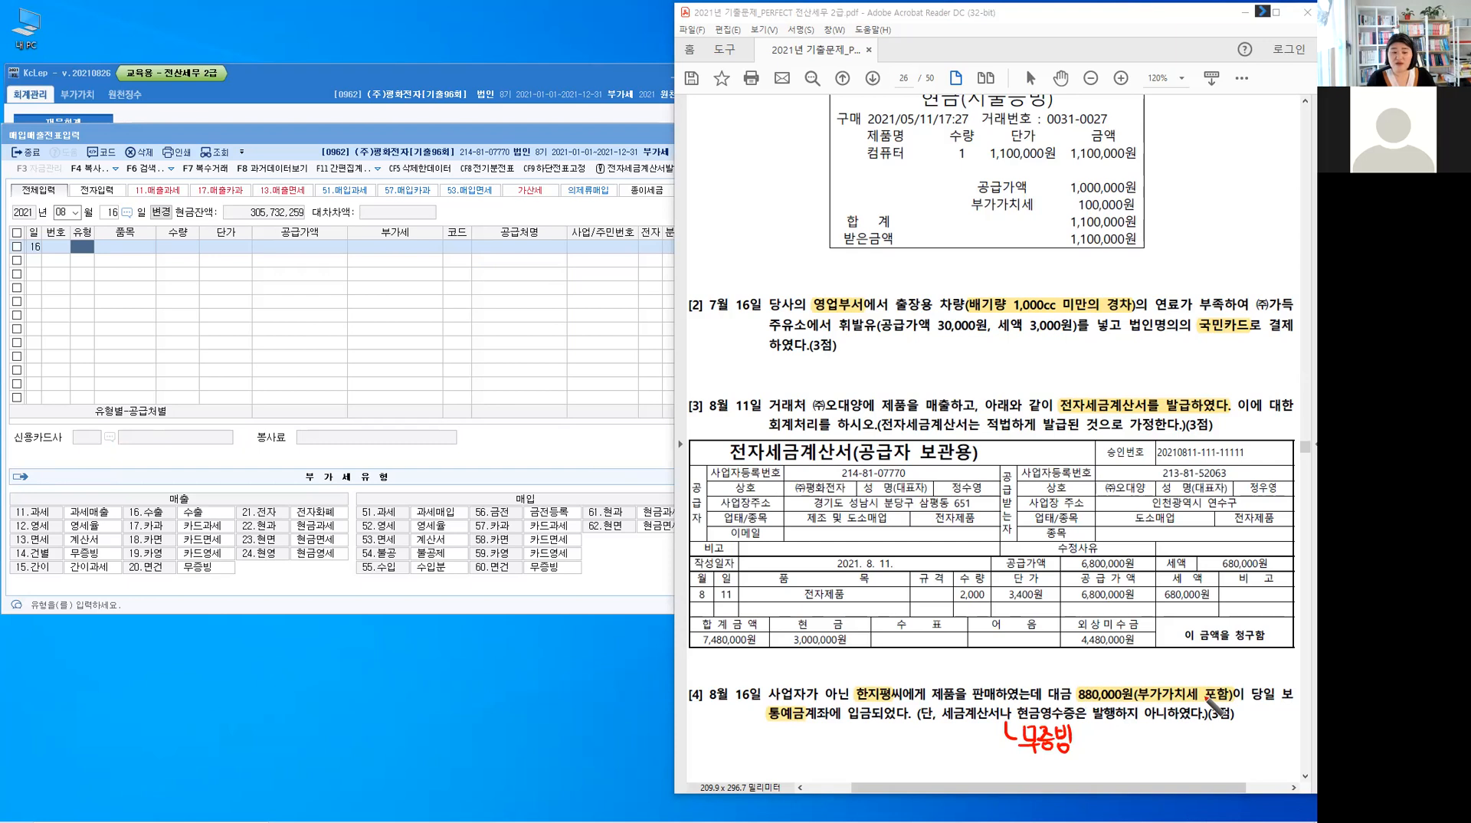
pyautogui.click(1209, 694)
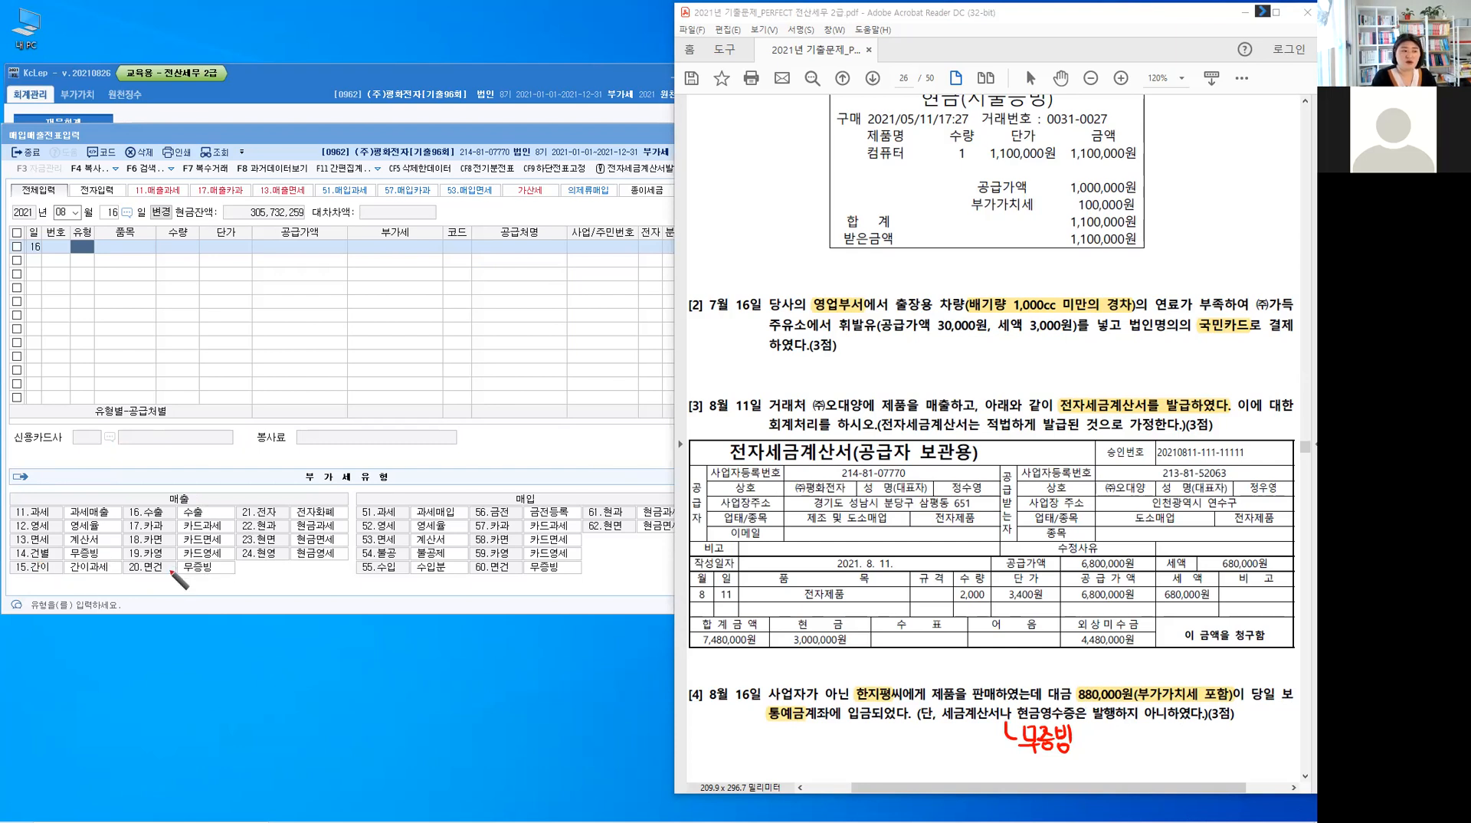
pyautogui.click(170, 571)
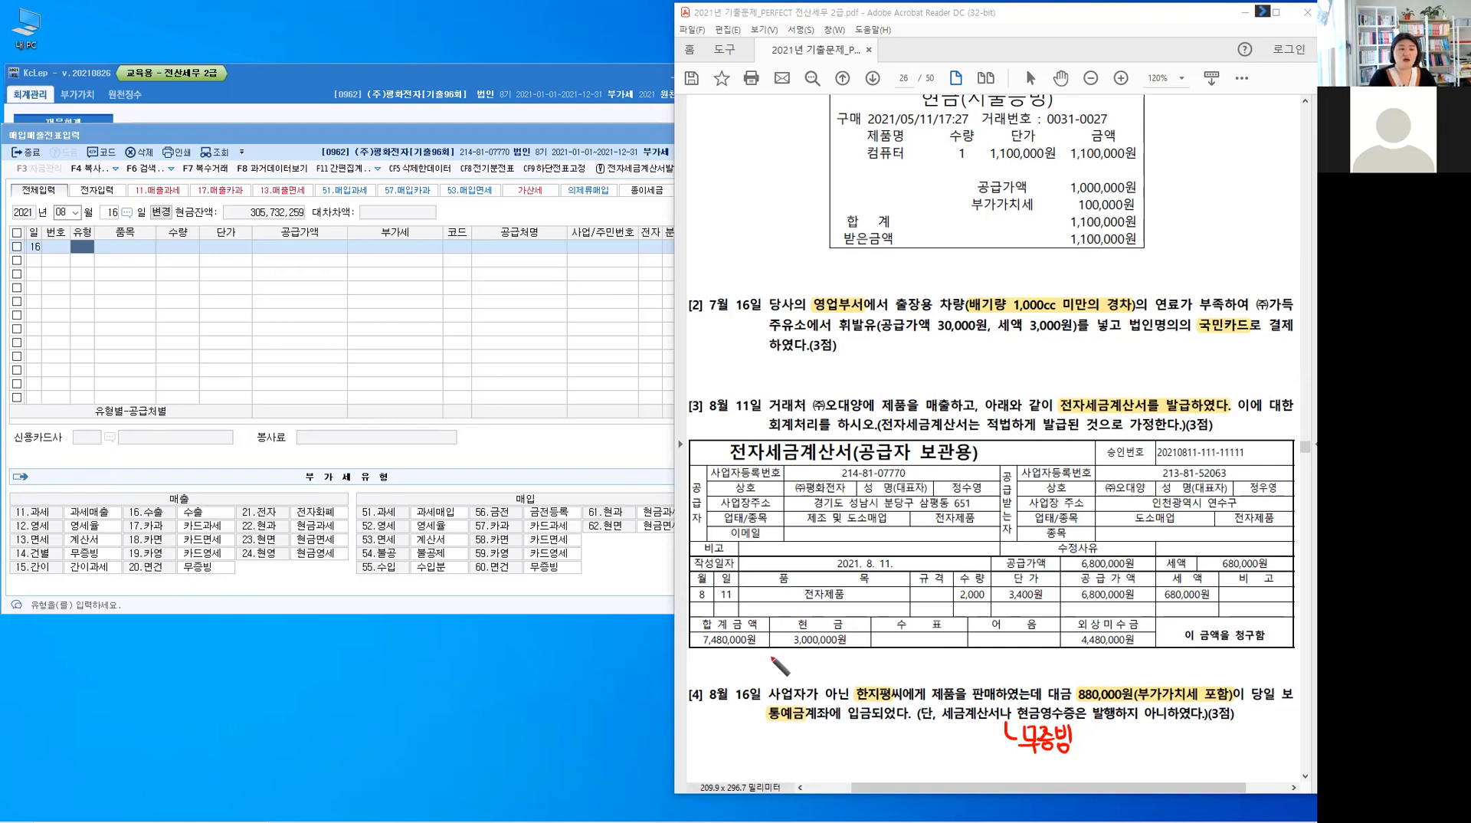
pyautogui.moveTo(774, 652); pyautogui.dragTo(773, 669)
pyautogui.moveTo(783, 654); pyautogui.dragTo(833, 674)
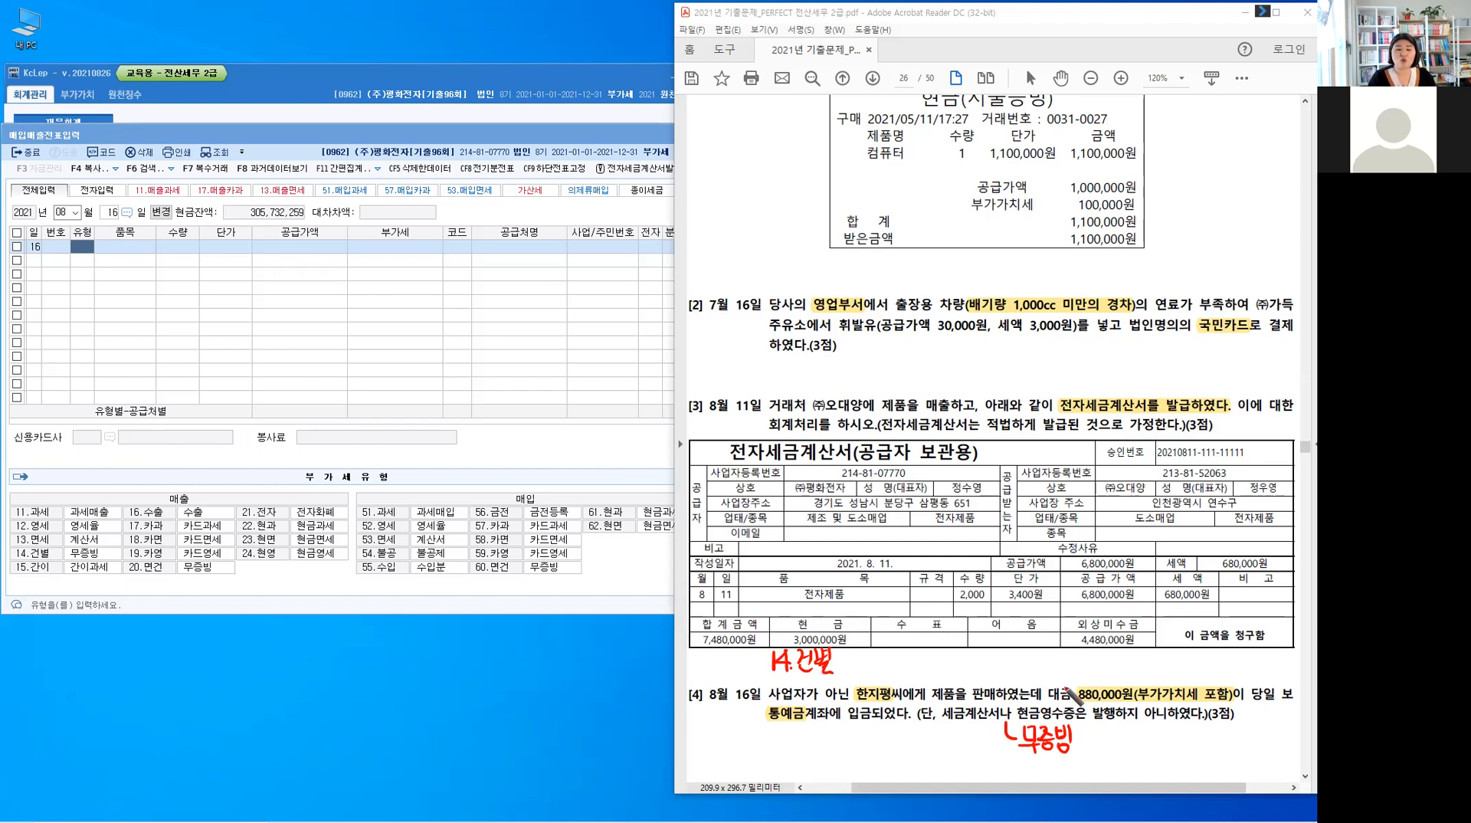
# - Mark 보통예금 in question 4 with angle brackets and handwrite 혼합 beneath it
pyautogui.moveTo(1283, 683); pyautogui.dragTo(1282, 710)
pyautogui.moveTo(802, 699); pyautogui.dragTo(798, 732)
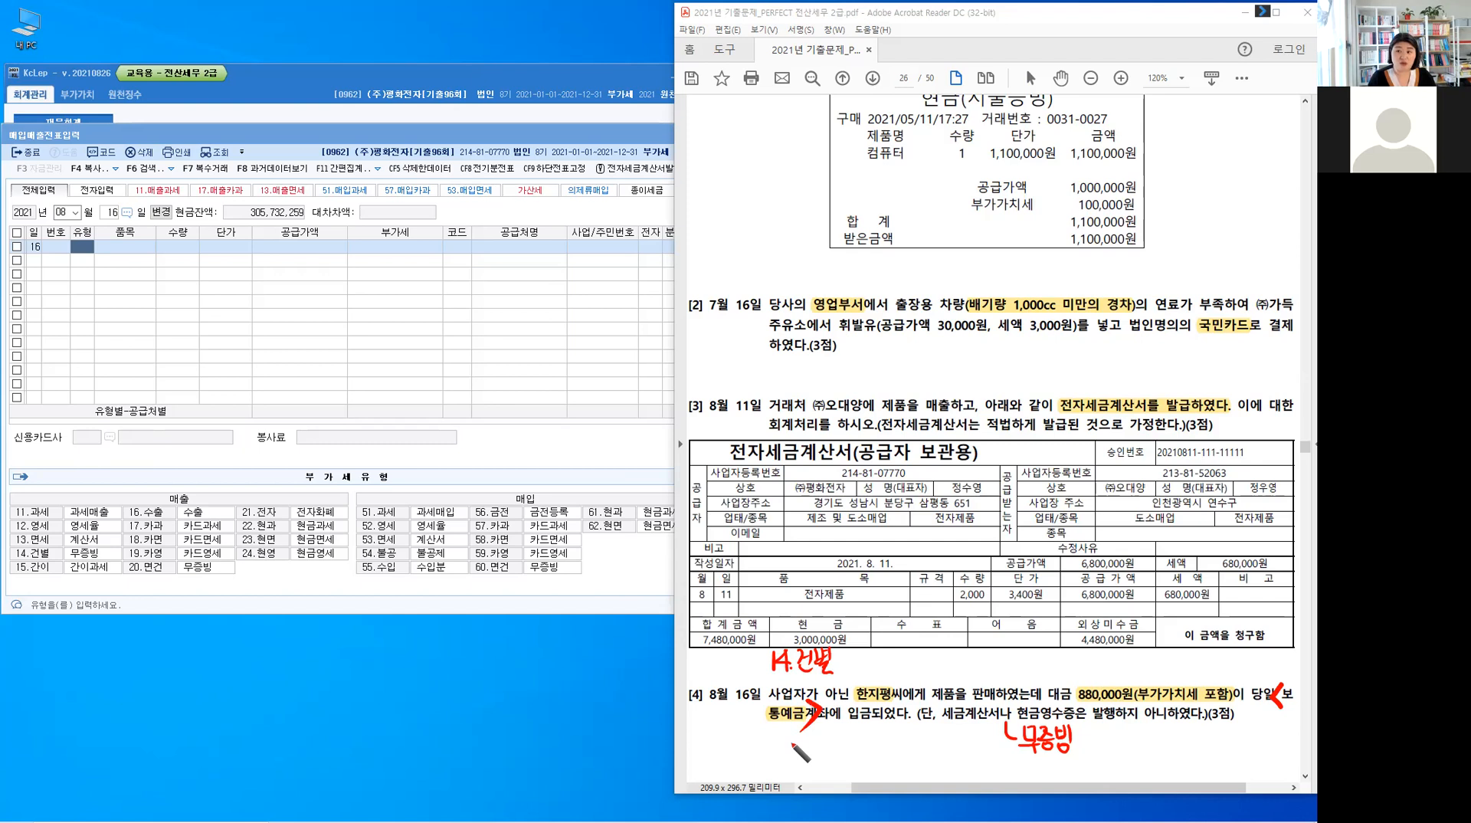
pyautogui.moveTo(805, 727)
pyautogui.mouseDown()
pyautogui.moveTo(800, 745)
pyautogui.moveTo(850, 747)
pyautogui.mouseUp()
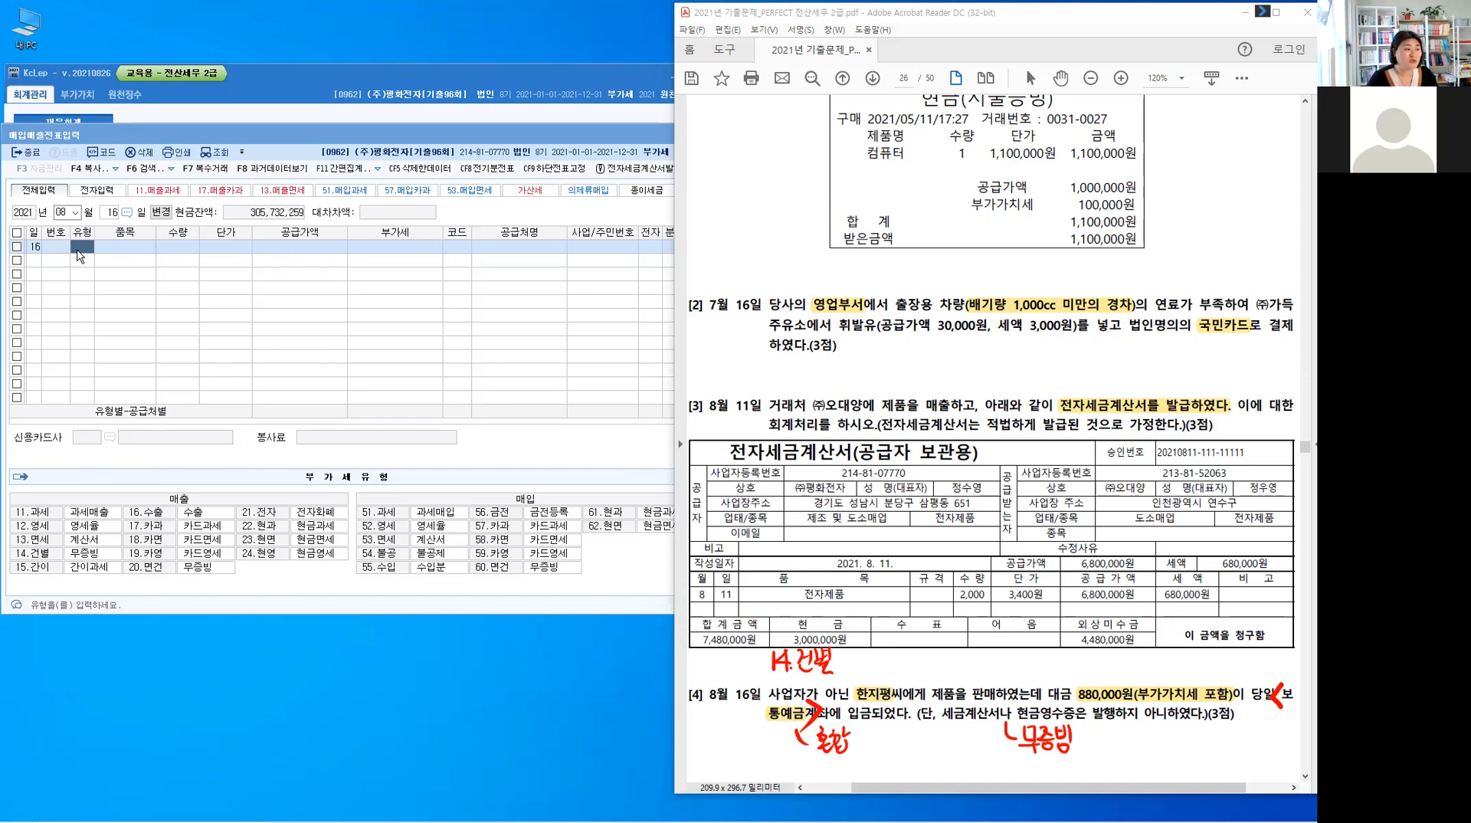
# - Enter the August 16 sale as type 14.건별 with item 제품 and a VAT-inclusive amount of 880,000
pyautogui.click(77, 251)
pyautogui.write('14')
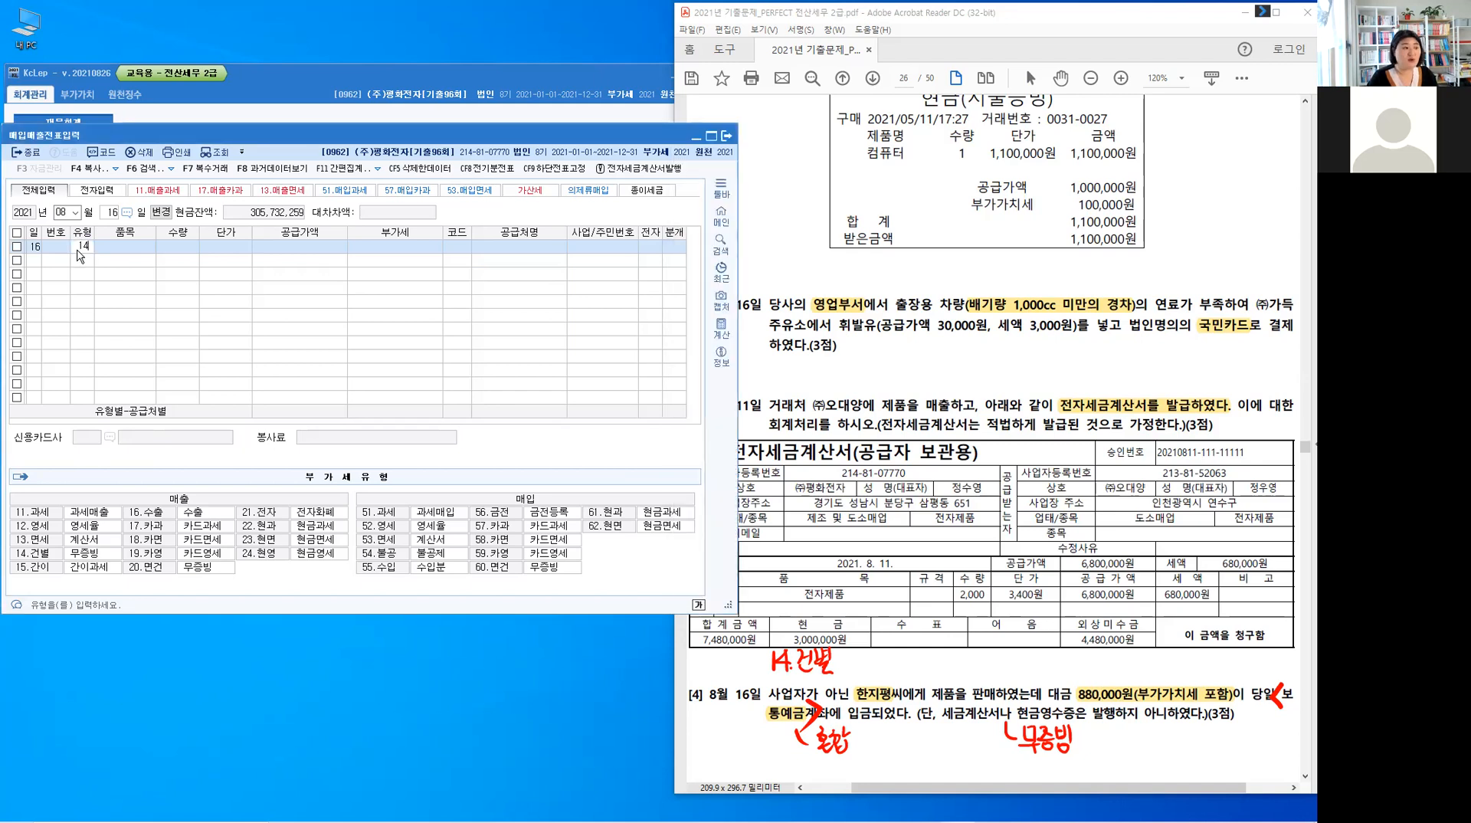
pyautogui.press('Return')
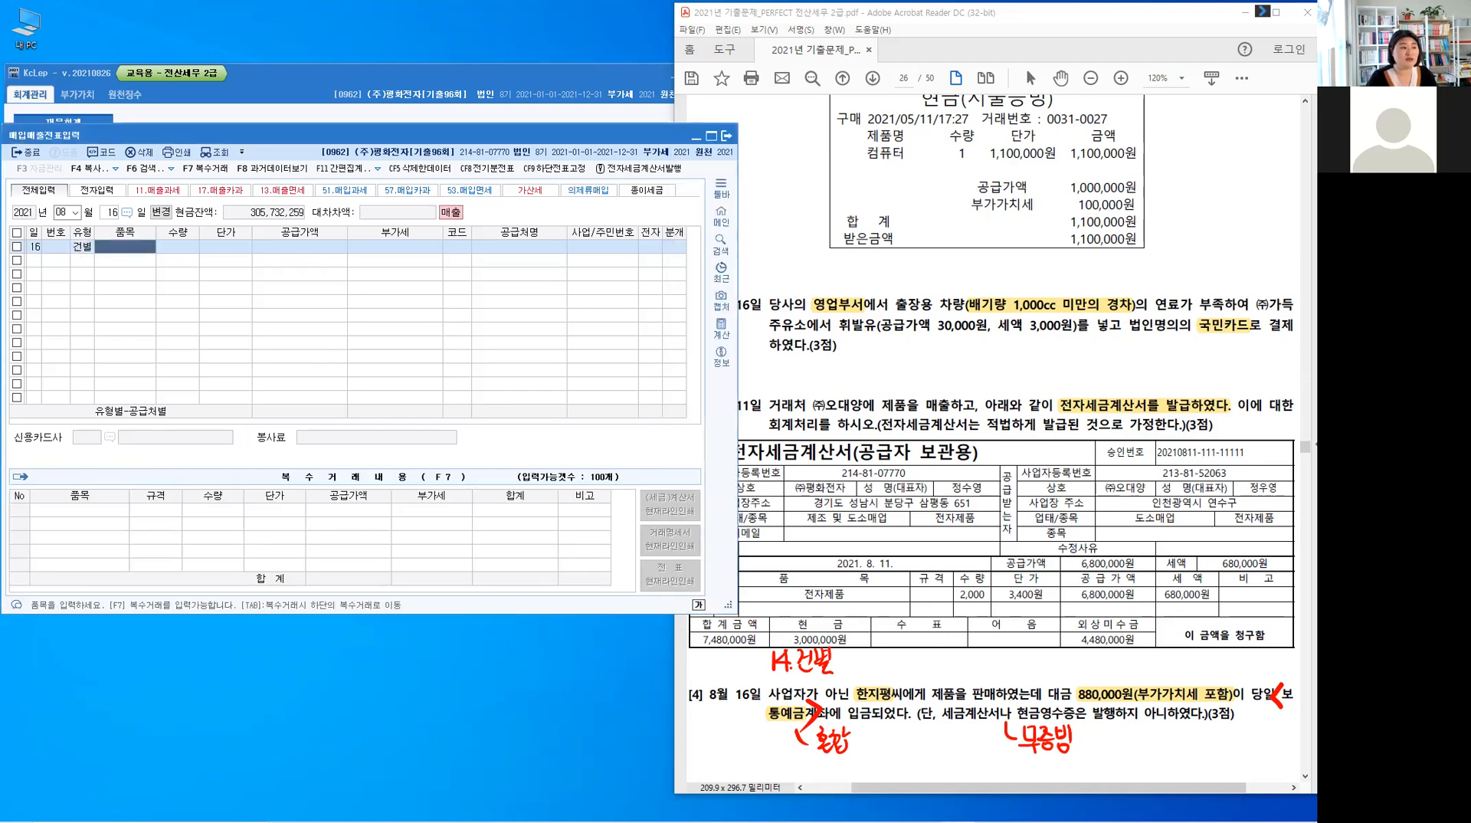
pyautogui.write('제품')
pyautogui.press('Return')
pyautogui.press('Return')
pyautogui.press('Return')
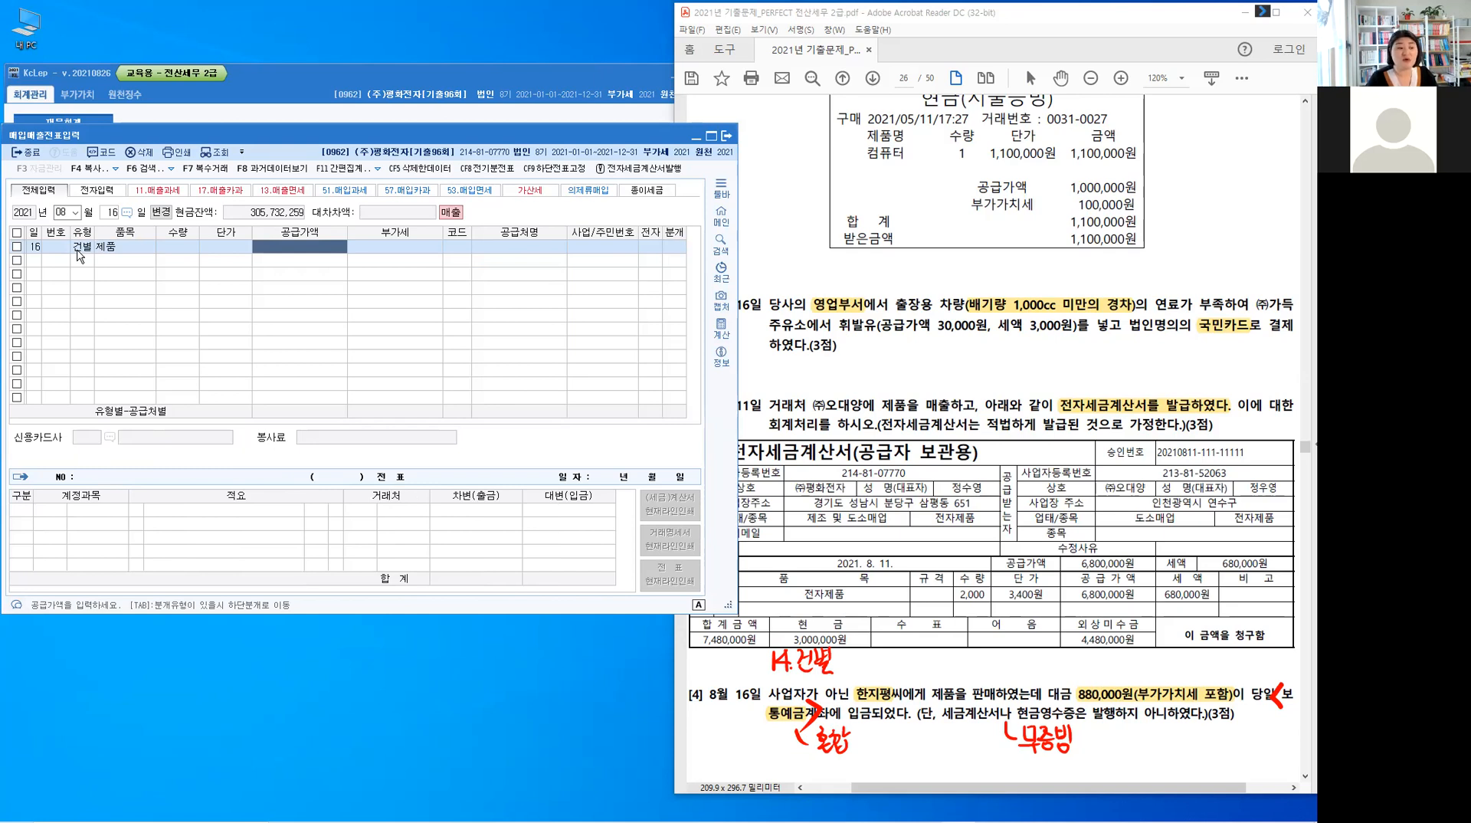
pyautogui.write('8800000')
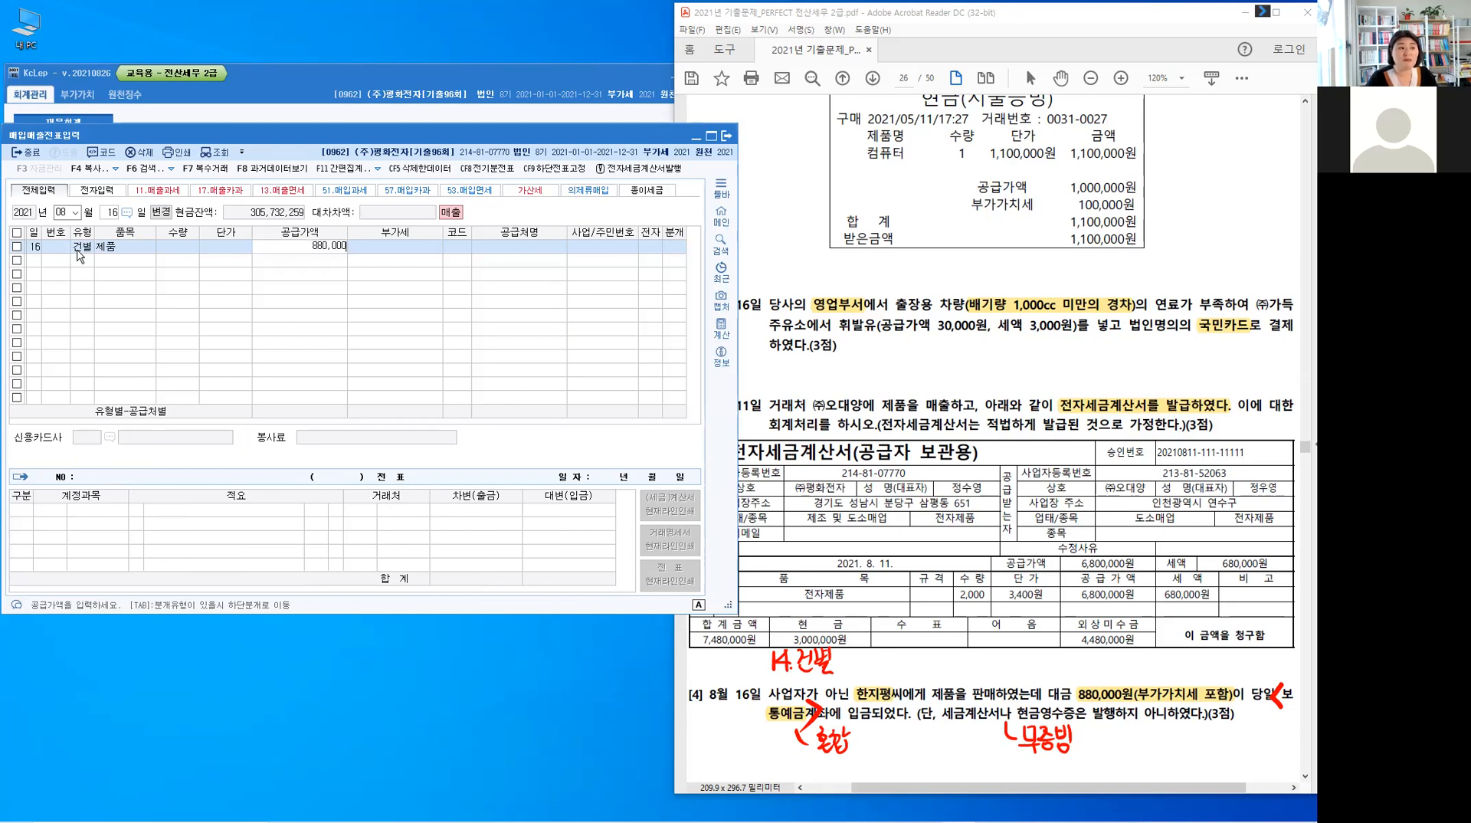
pyautogui.press('Return')
pyautogui.press('Return')
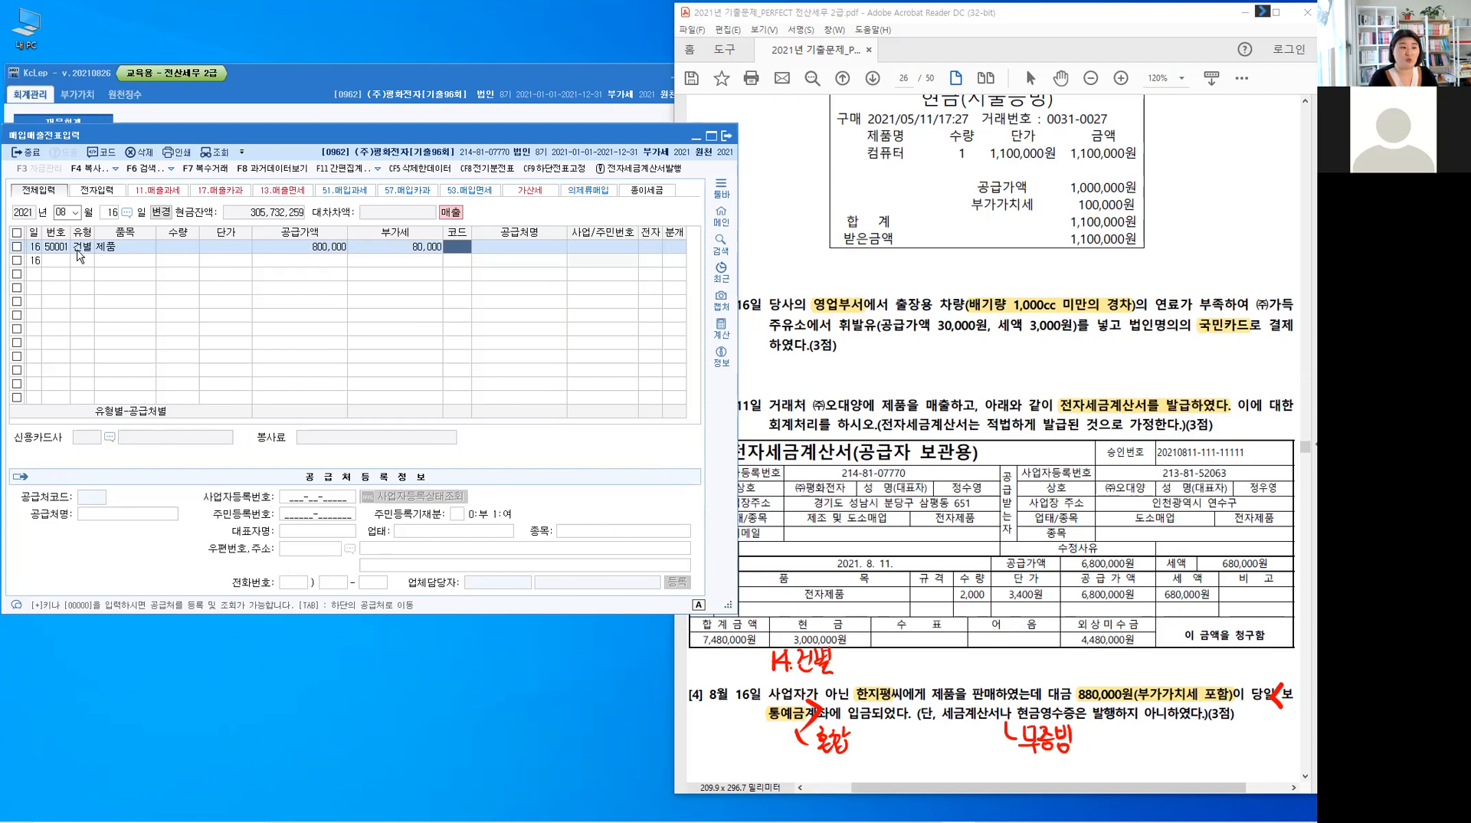
# - Look up and assign the individual customer named in question 4, and set the journal type to 3.혼합
pyautogui.click(447, 245)
pyautogui.write('한지')
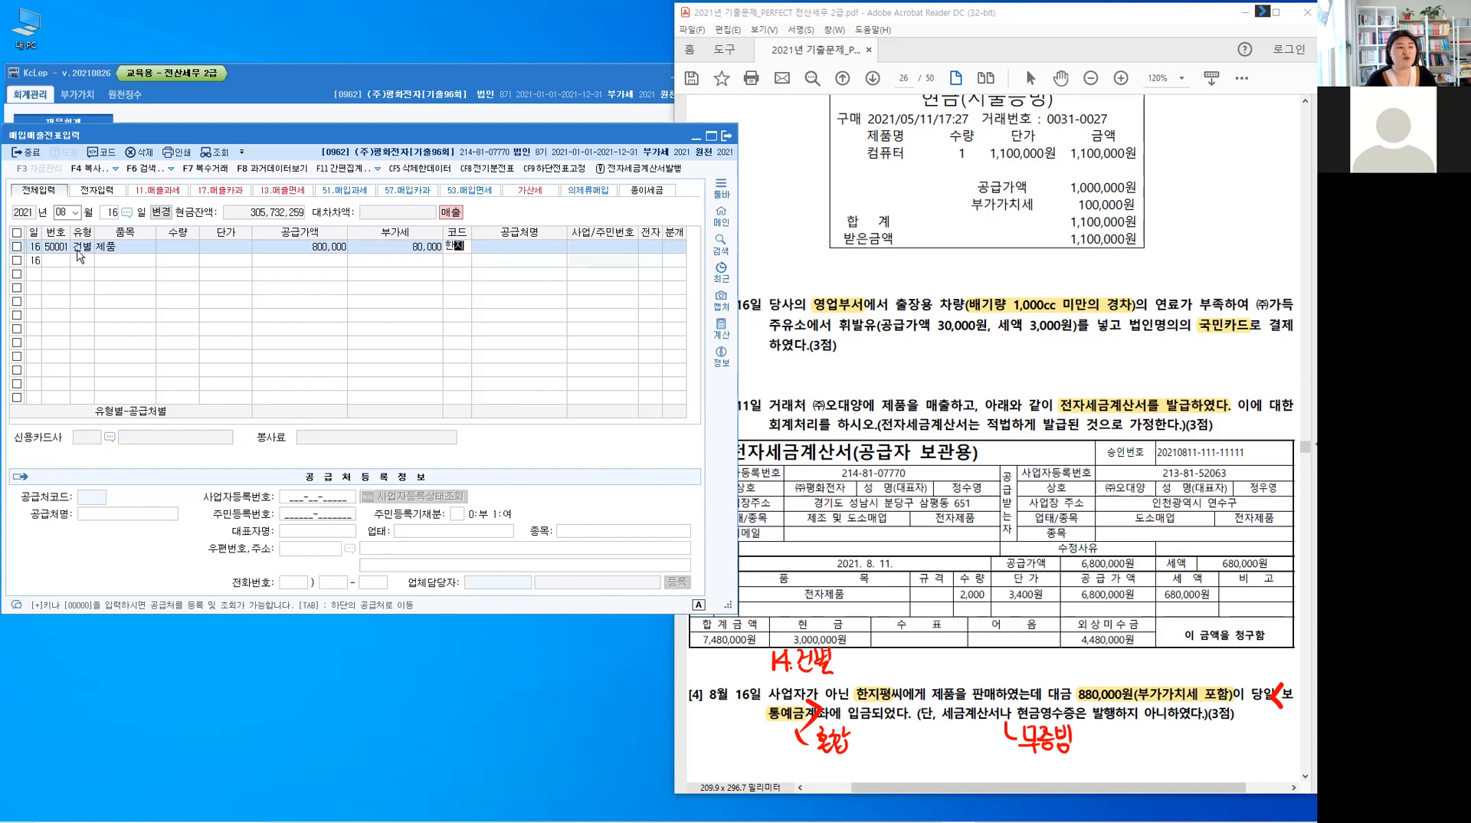
pyautogui.press('Return')
pyautogui.press('Return')
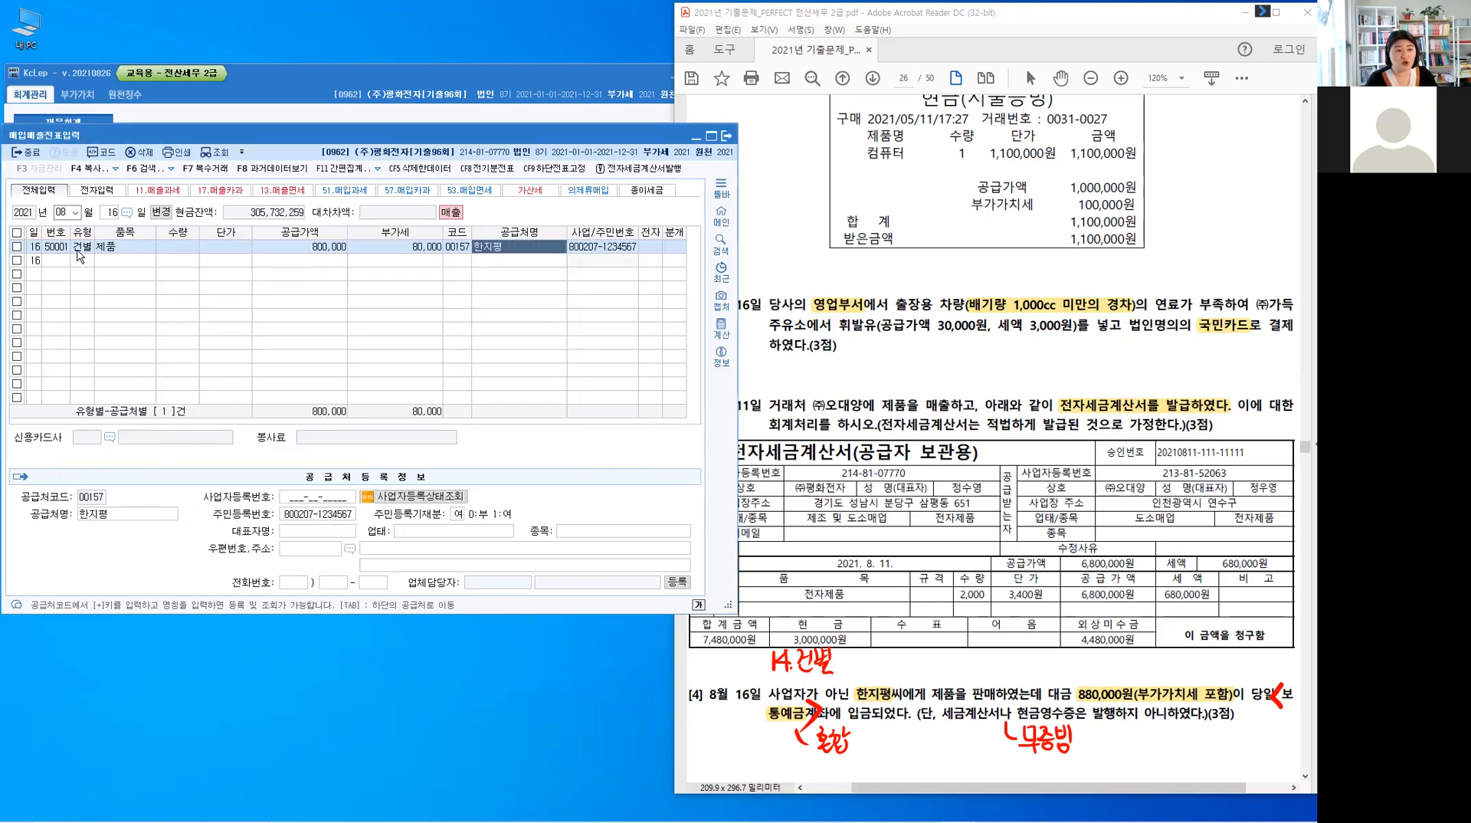
pyautogui.press('Return')
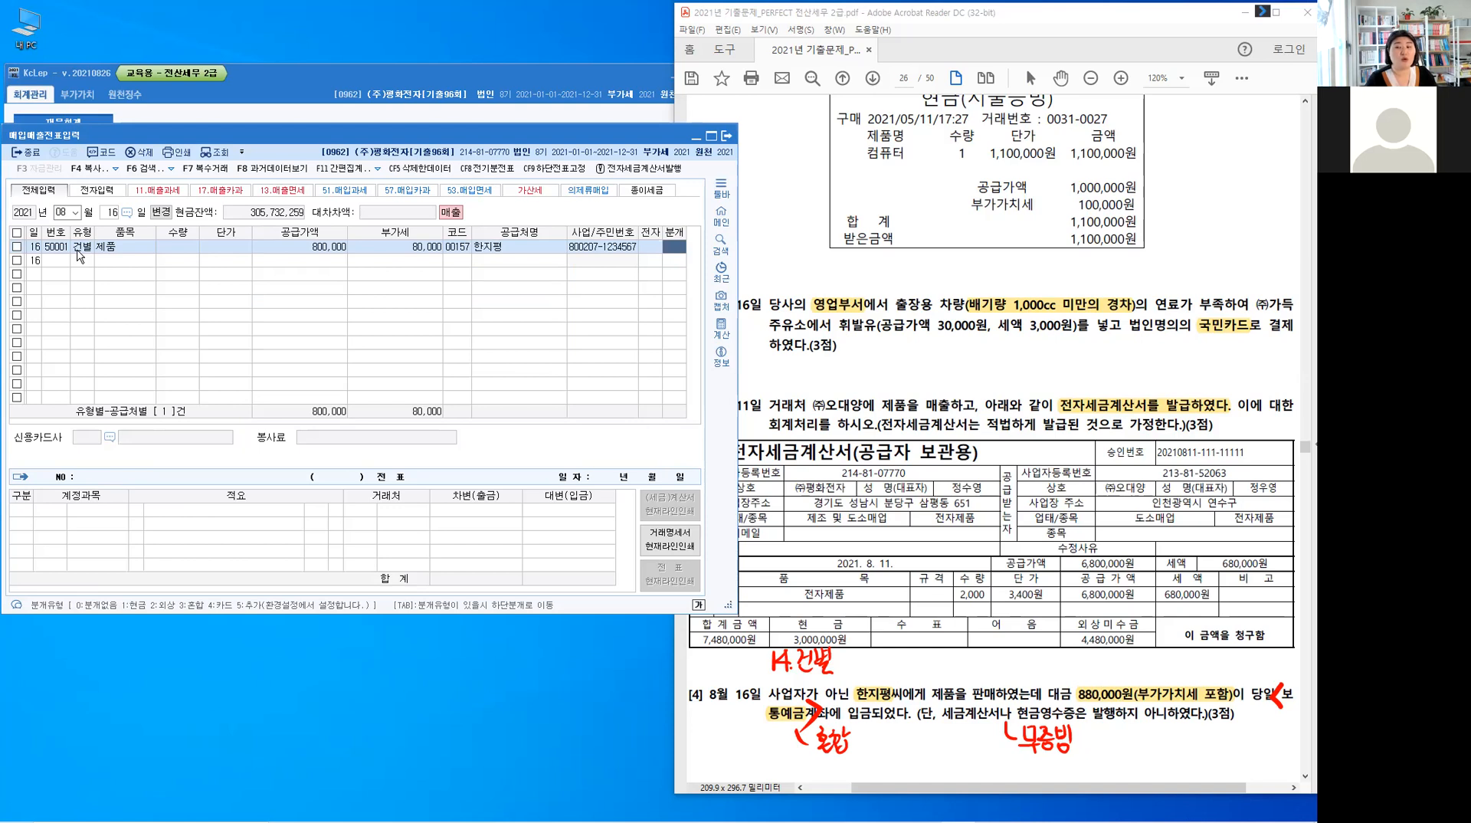
pyautogui.write('3')
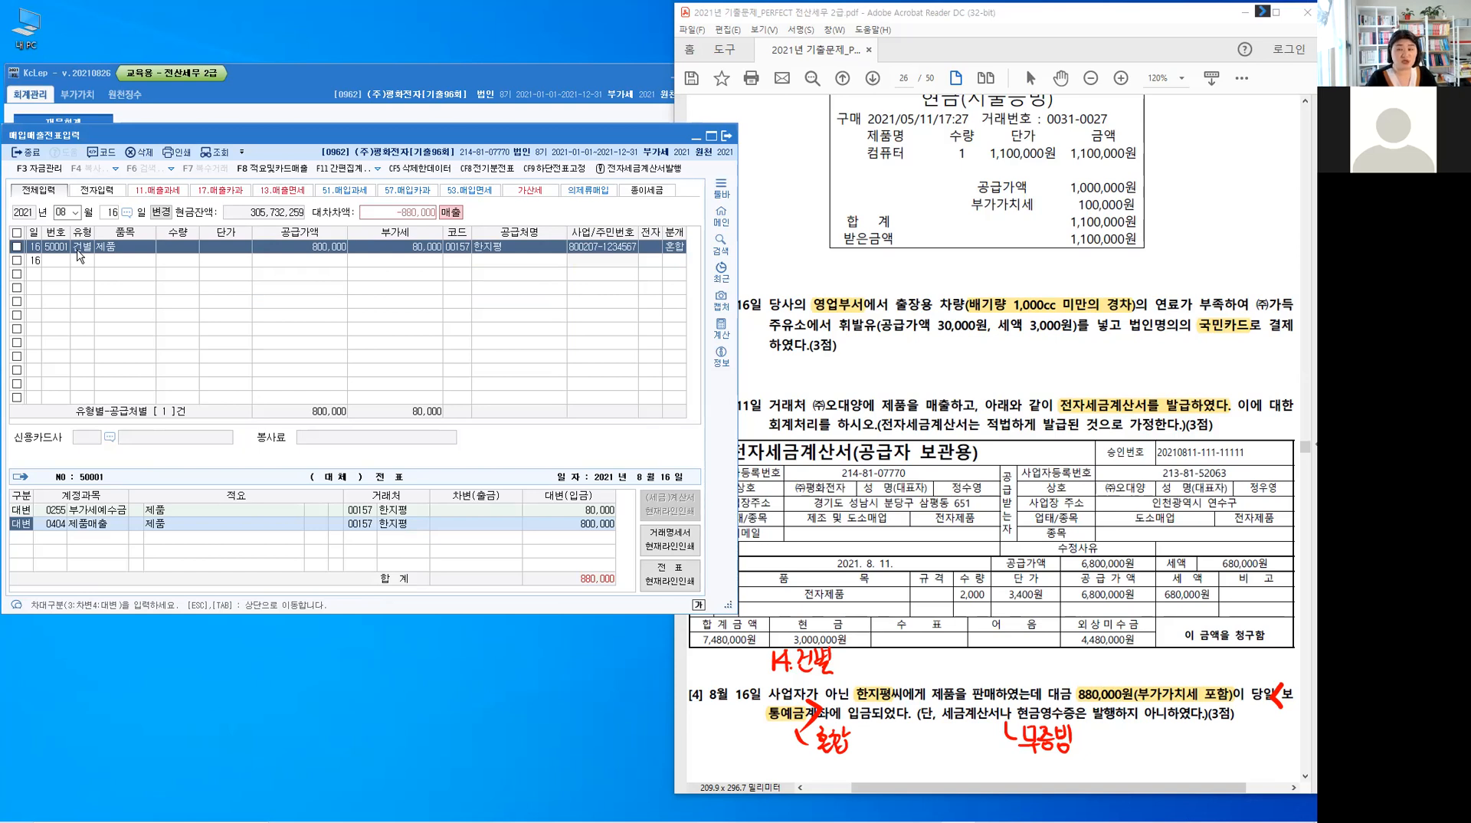
# - Add a debit line for 103 보통예금 with amount 880,000 and complete the August 16 voucher
pyautogui.press('Down')
pyautogui.write('3')
pyautogui.write('10')
pyautogui.write('3')
pyautogui.press('Return')
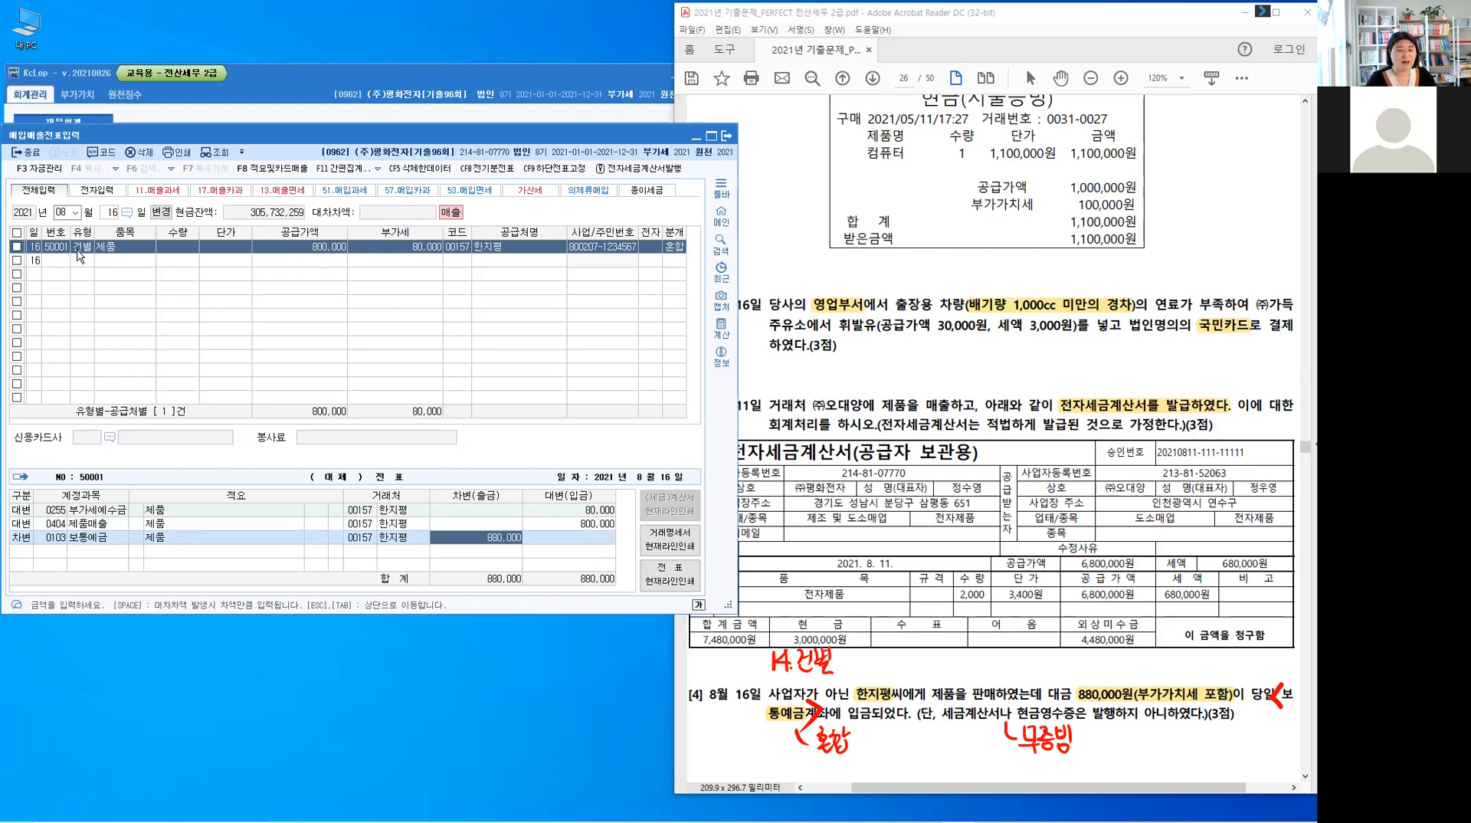
pyautogui.press('Return')
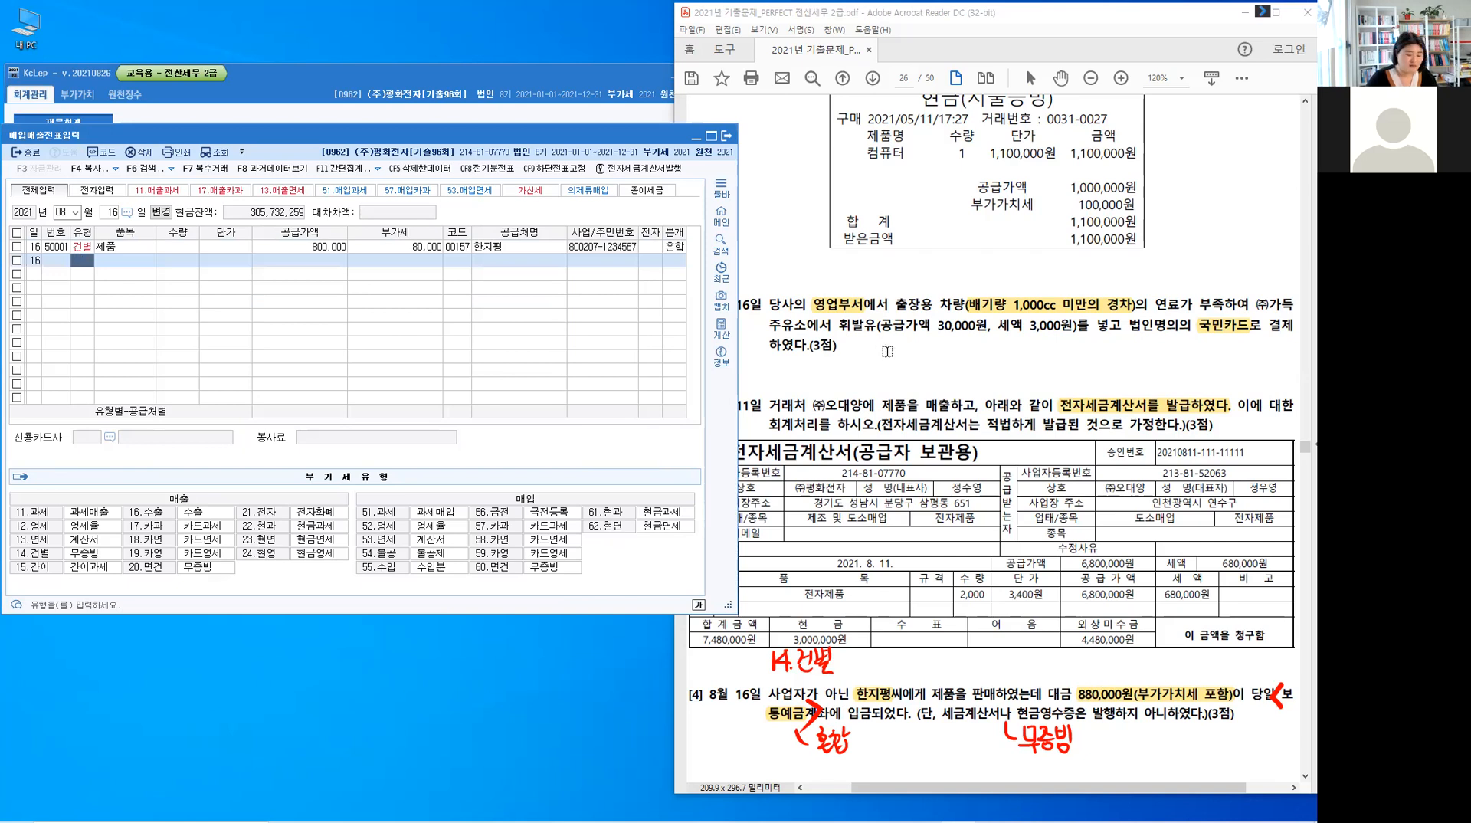
# - Bring up question 5 in the exam PDF and set the purchase/sales voucher date to September 5
pyautogui.click(888, 352)
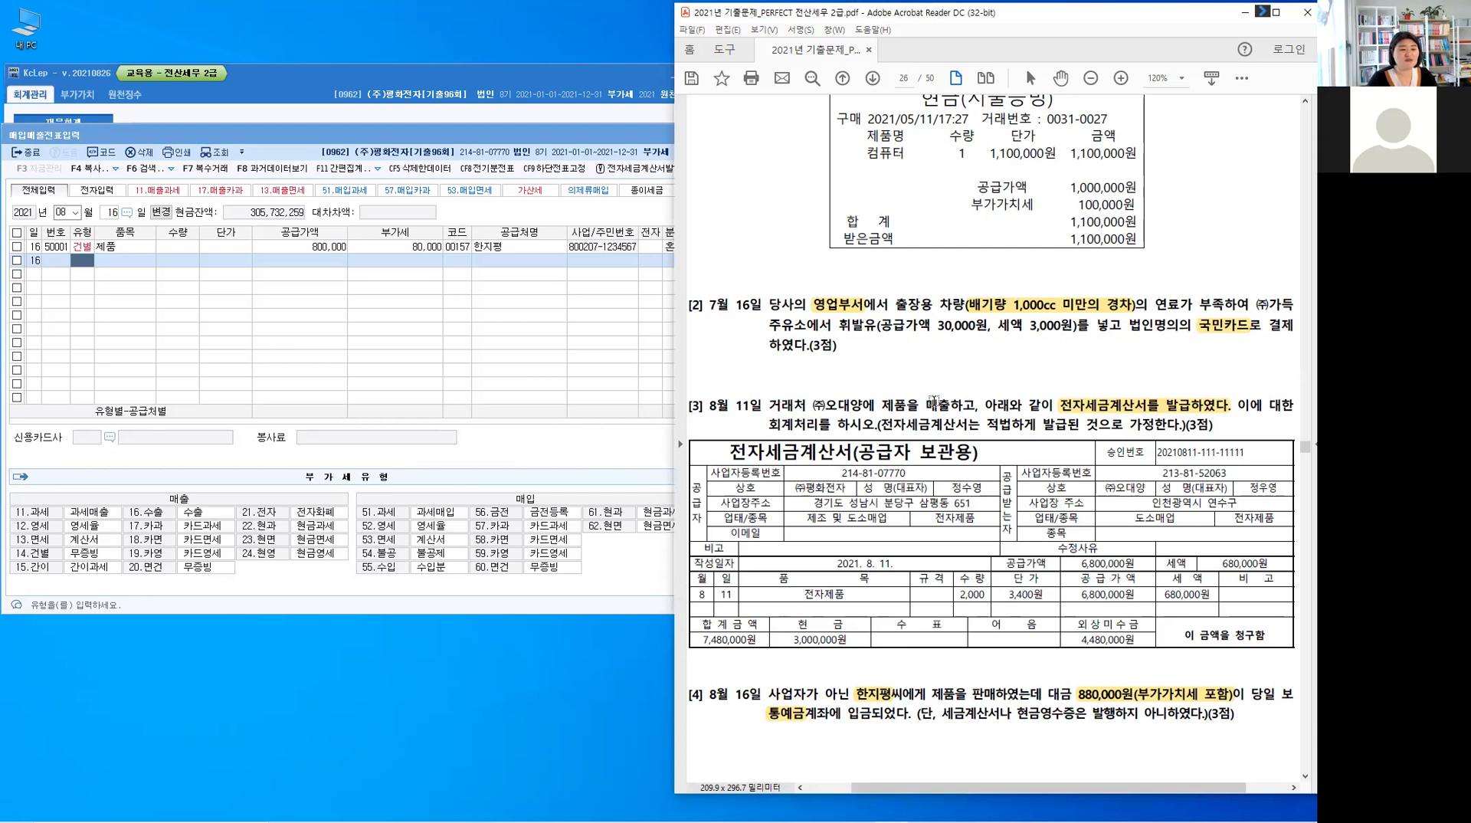
pyautogui.scroll(-1, 934, 400)
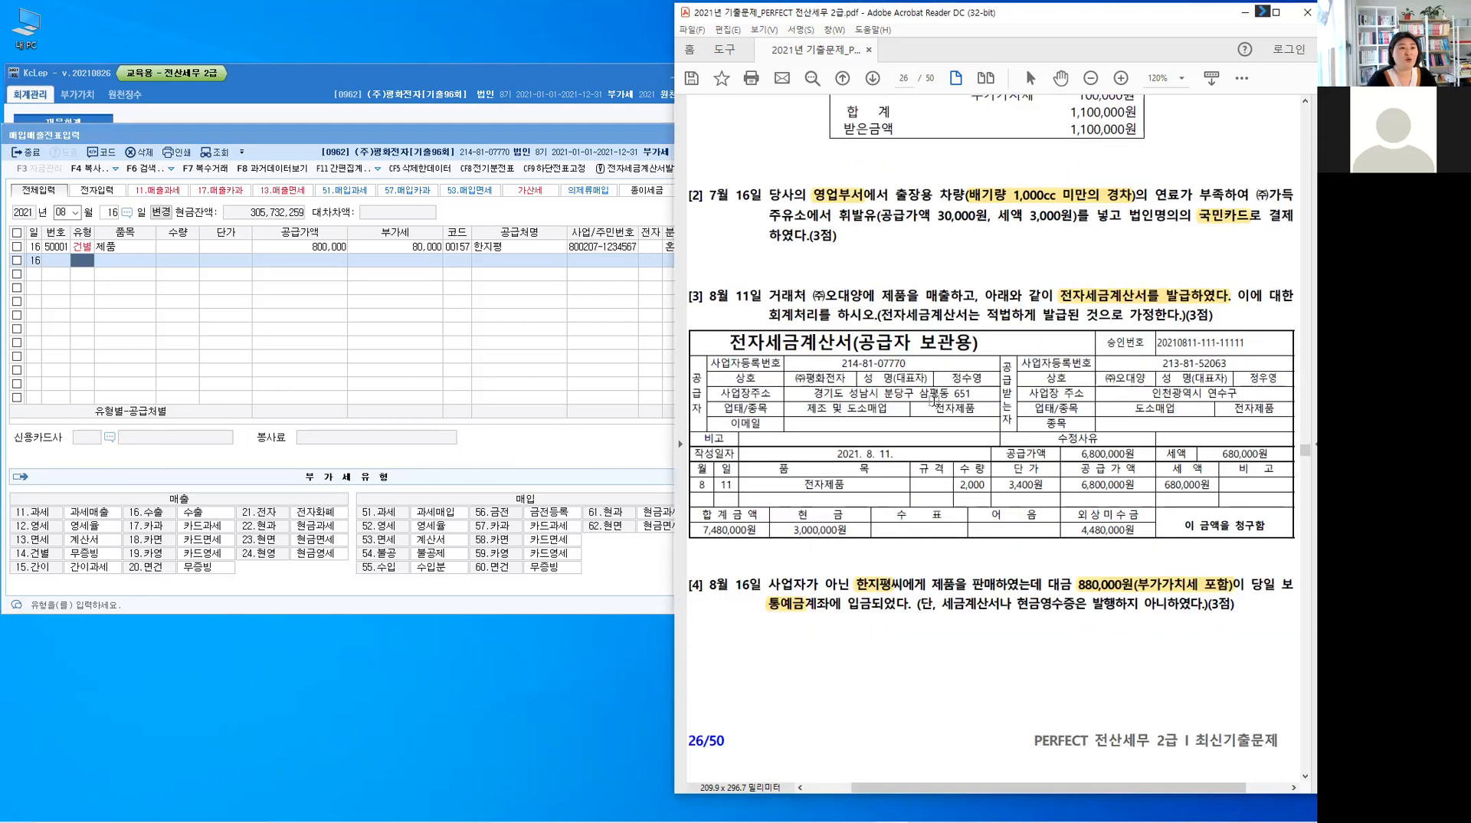
pyautogui.scroll(-10, 933, 400)
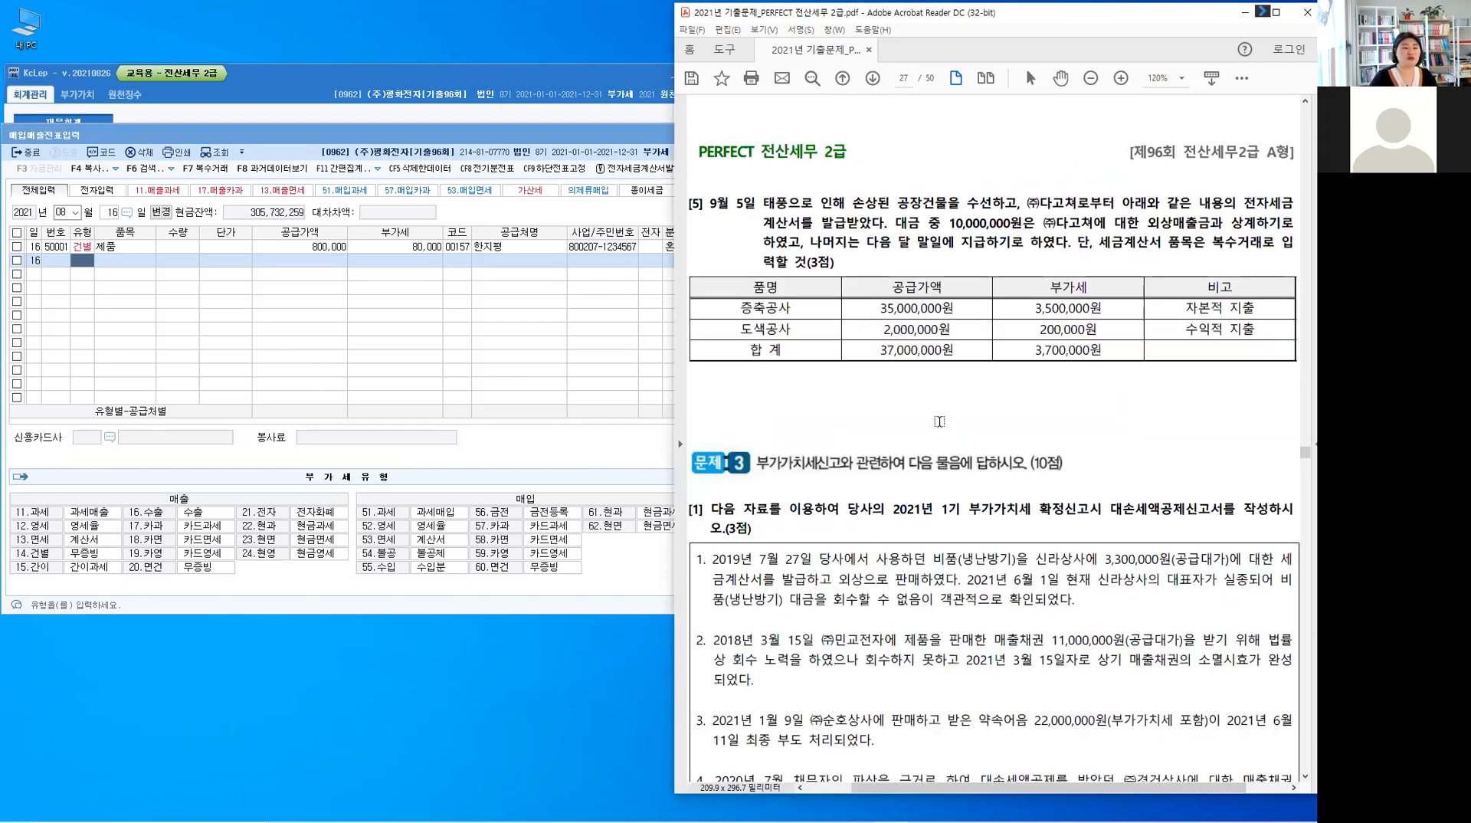
pyautogui.scroll(-1, 940, 422)
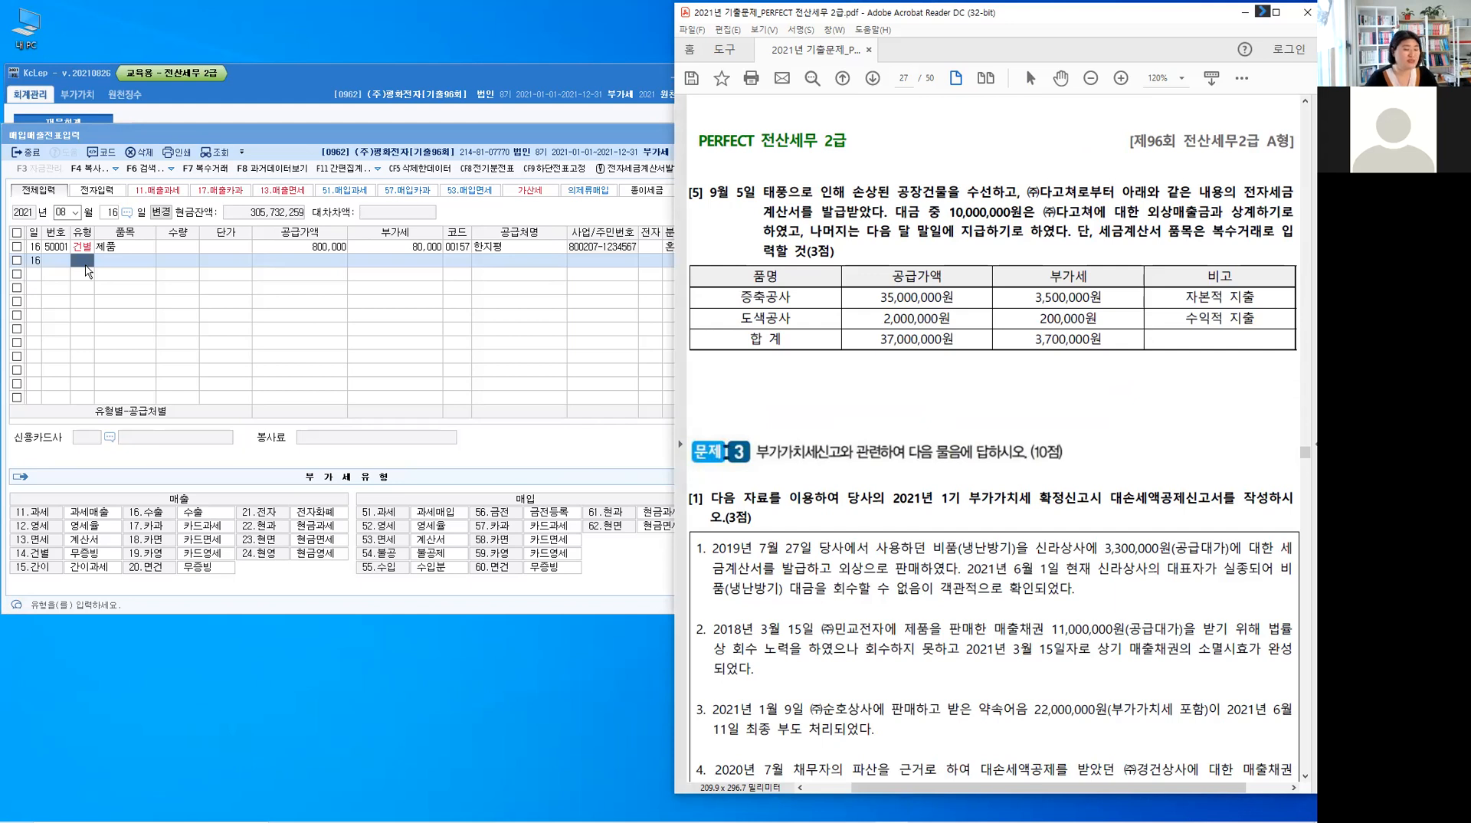
pyautogui.click(86, 266)
pyautogui.press('Escape')
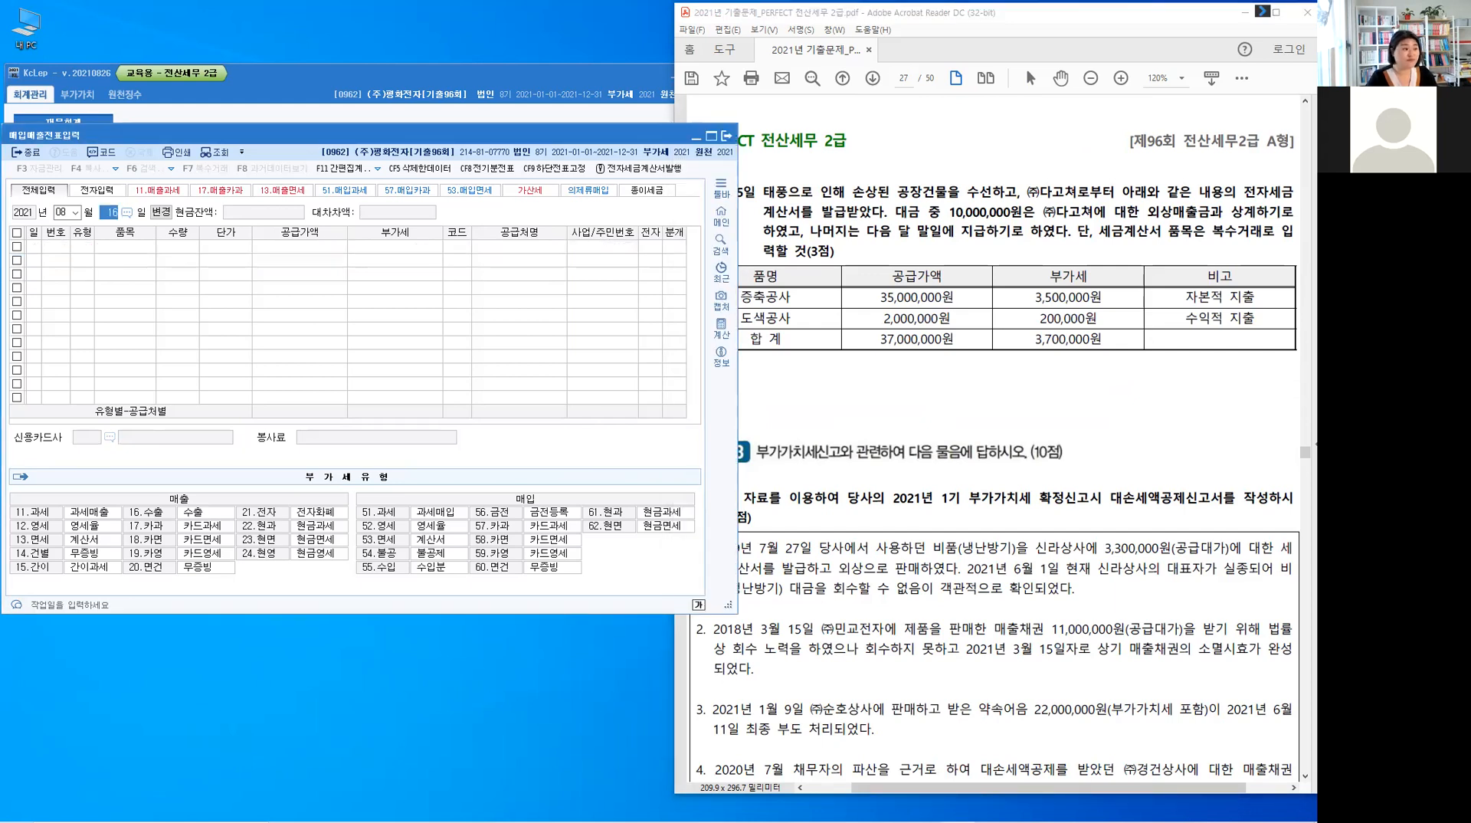
pyautogui.write('5')
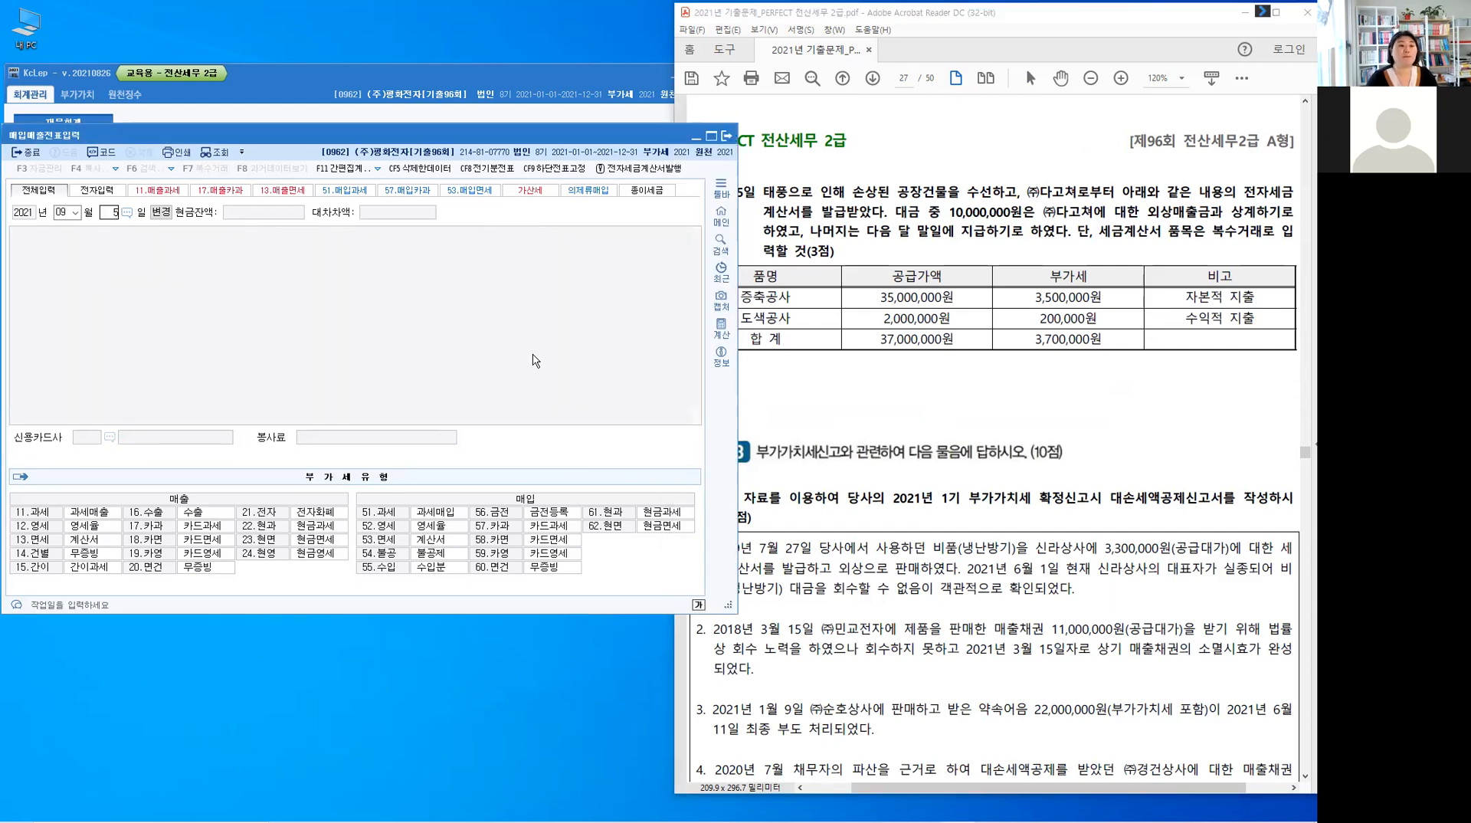
pyautogui.press('Return')
# - Highlight 전자세금계산서를 발급받았다, 외상매출금과 상계하기로 and 다음 달 말일에 지급하기로 in question 5
pyautogui.click(902, 416)
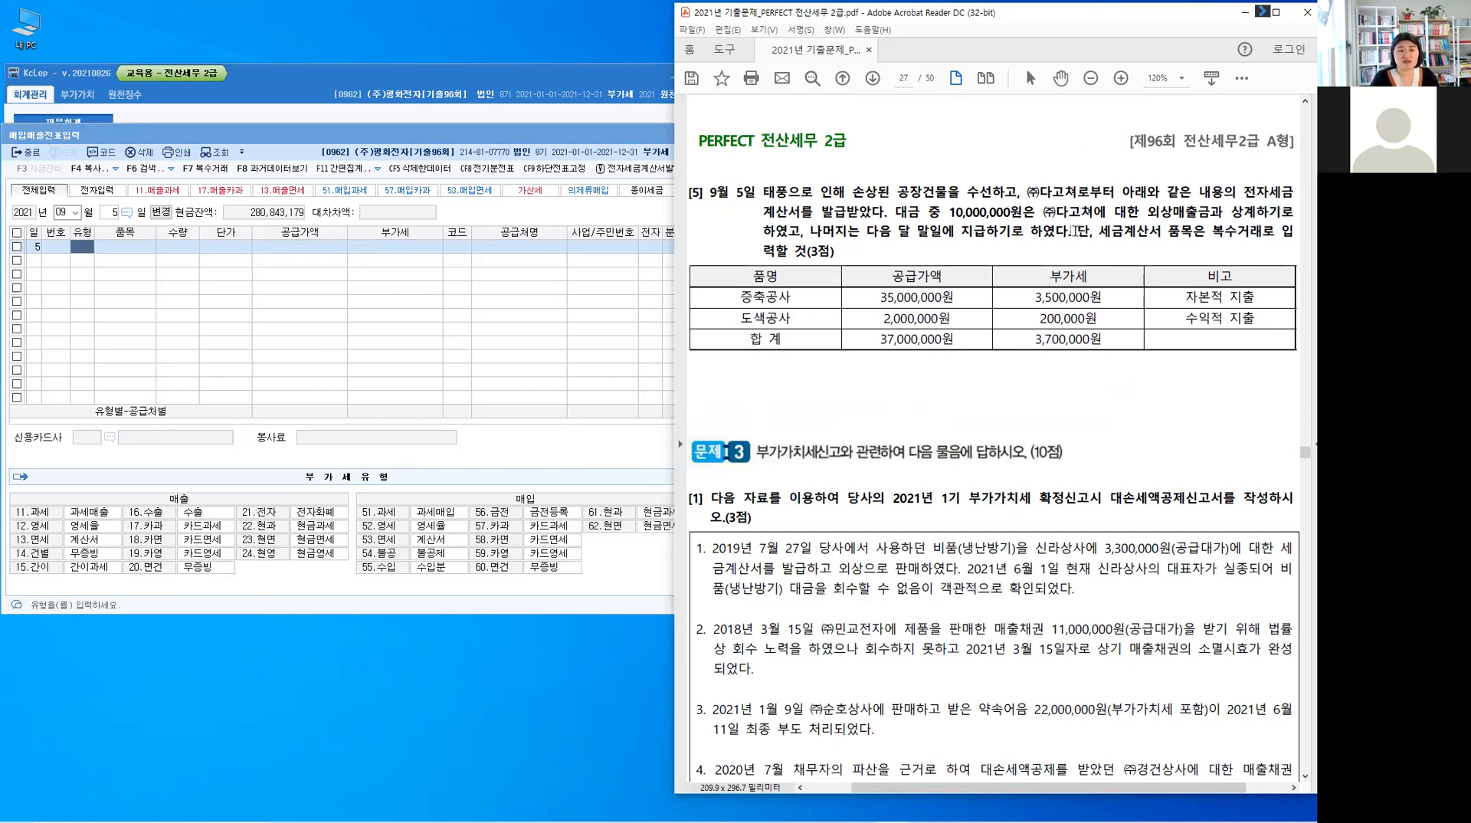
pyautogui.moveTo(1242, 193); pyautogui.dragTo(1279, 194)
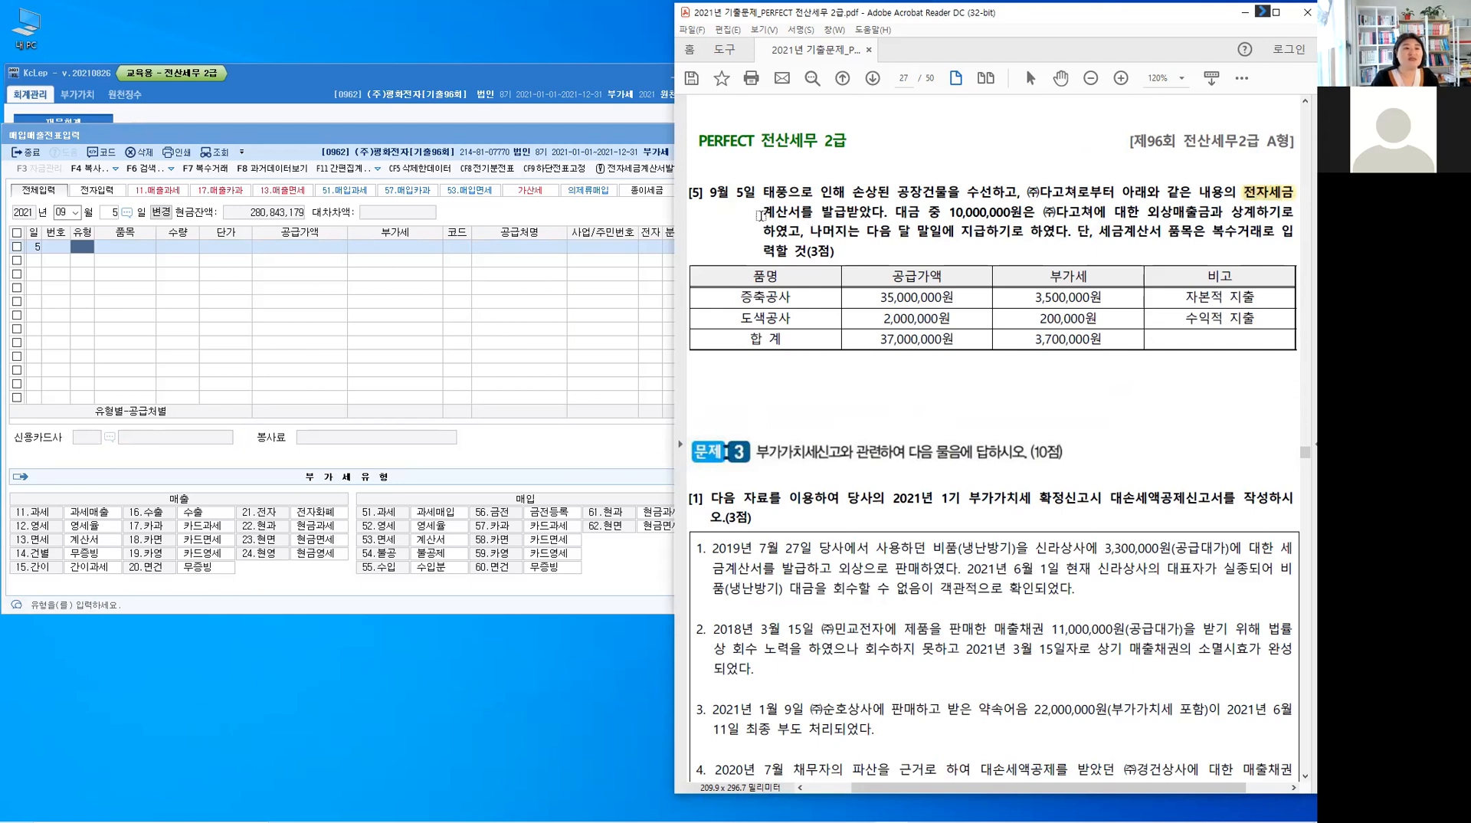
pyautogui.moveTo(850, 210); pyautogui.dragTo(885, 213)
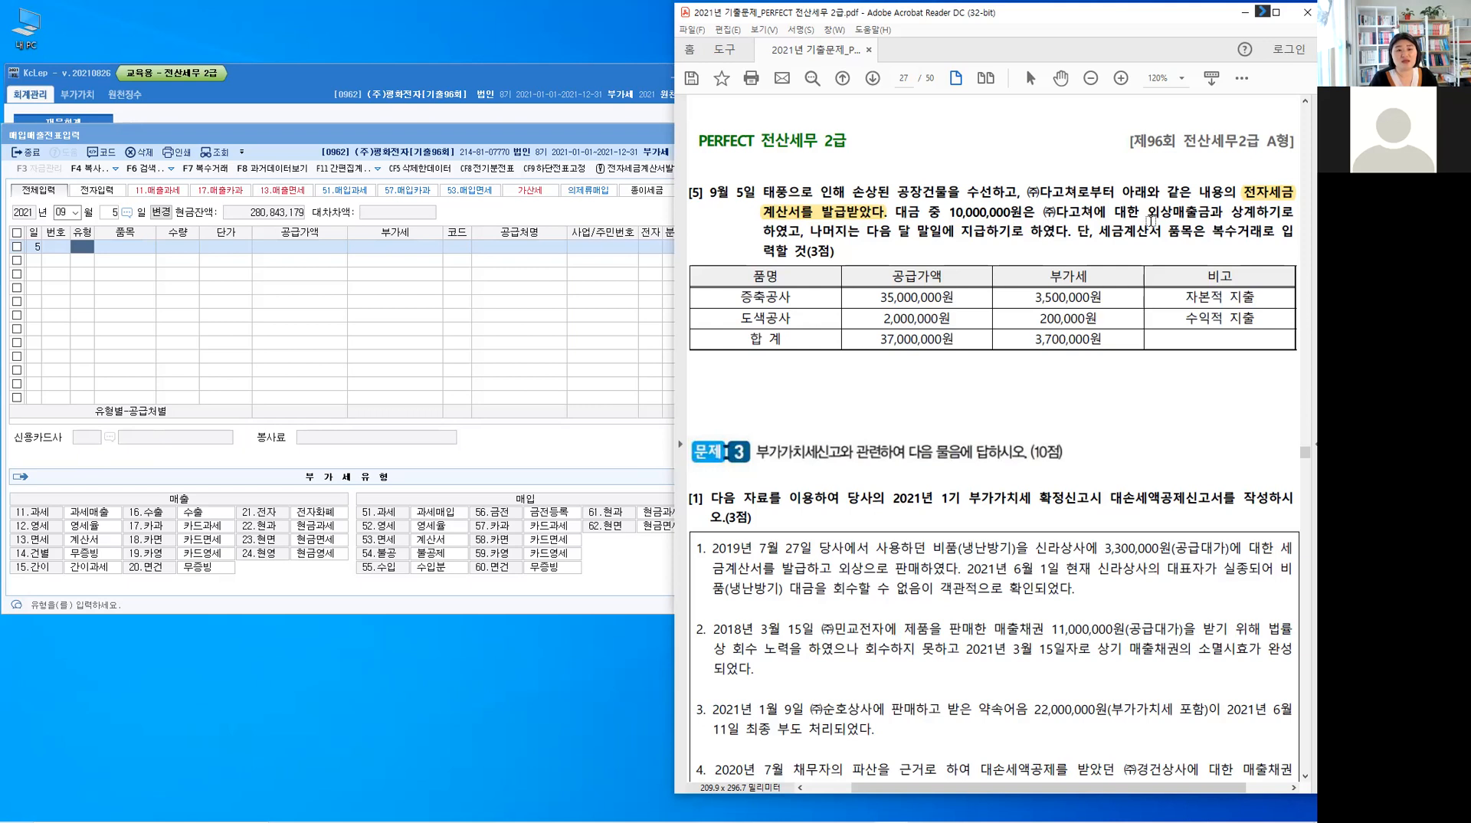
pyautogui.moveTo(1147, 214); pyautogui.dragTo(1293, 215)
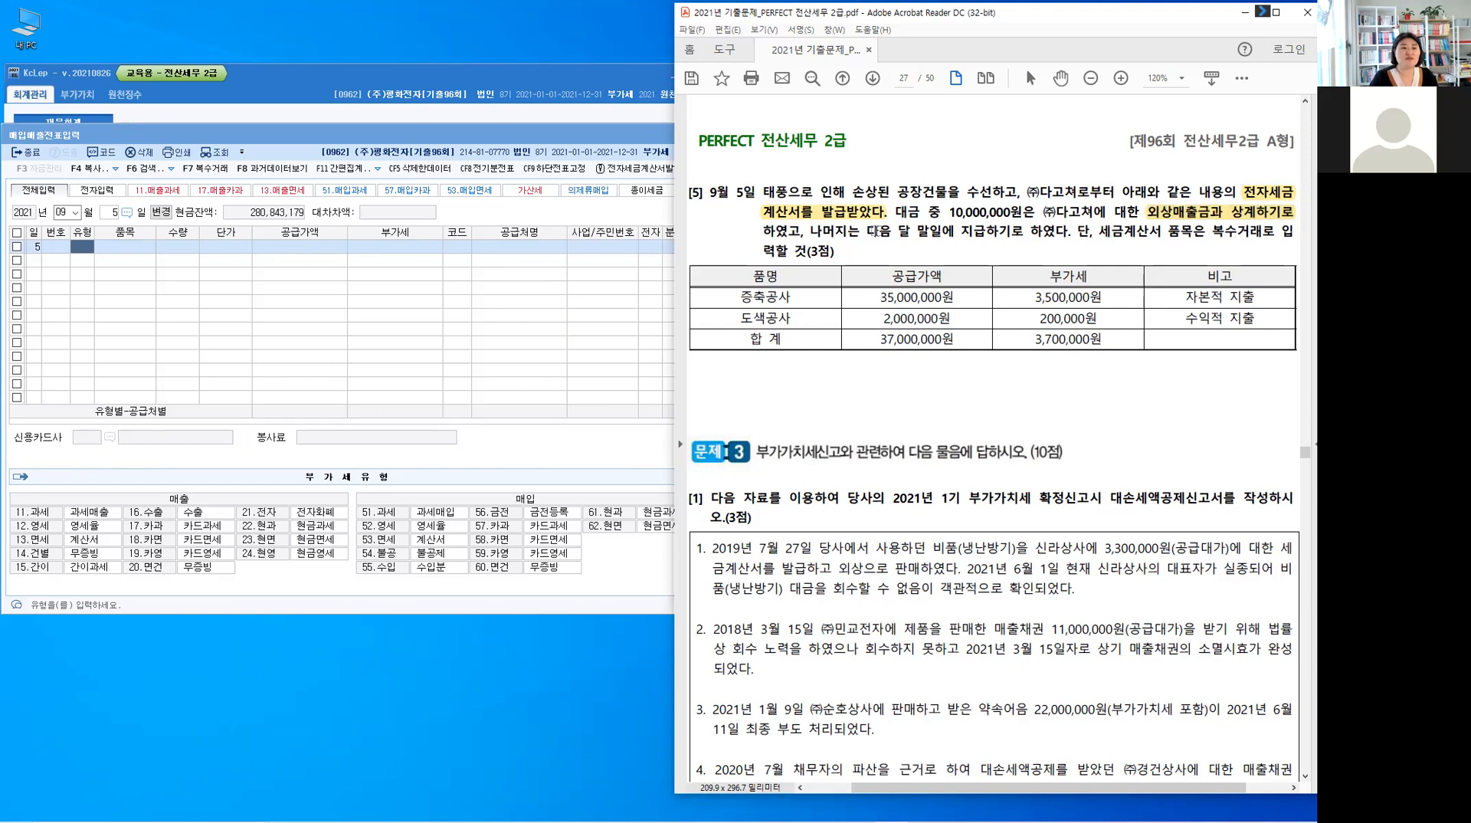
pyautogui.moveTo(867, 232); pyautogui.dragTo(1024, 233)
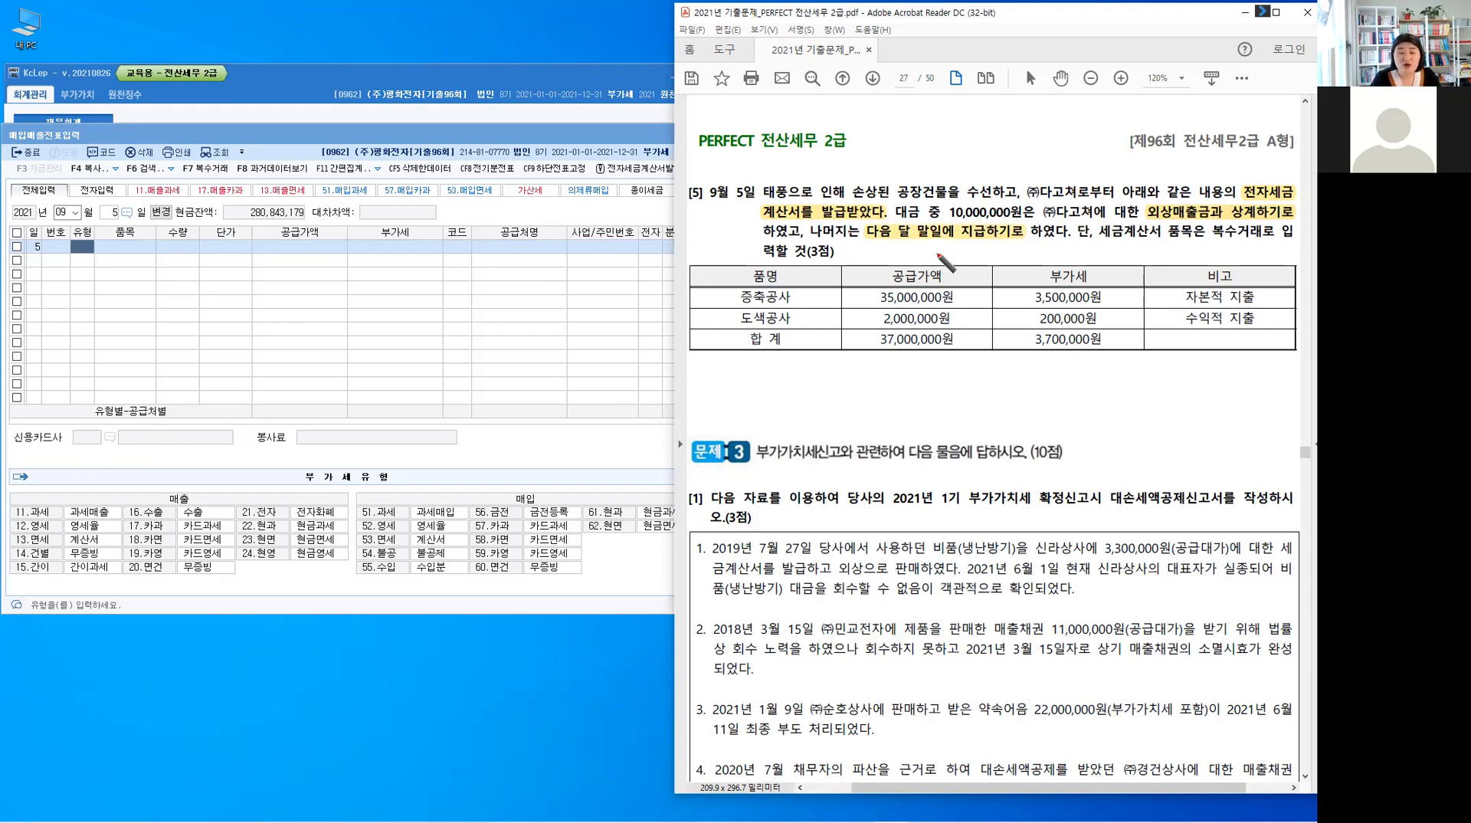
# - Handwrite 미지급금 with an arrow under the highlighted payment phrase and highlight 복수거래로 in question 5
pyautogui.moveTo(935, 237); pyautogui.dragTo(943, 244)
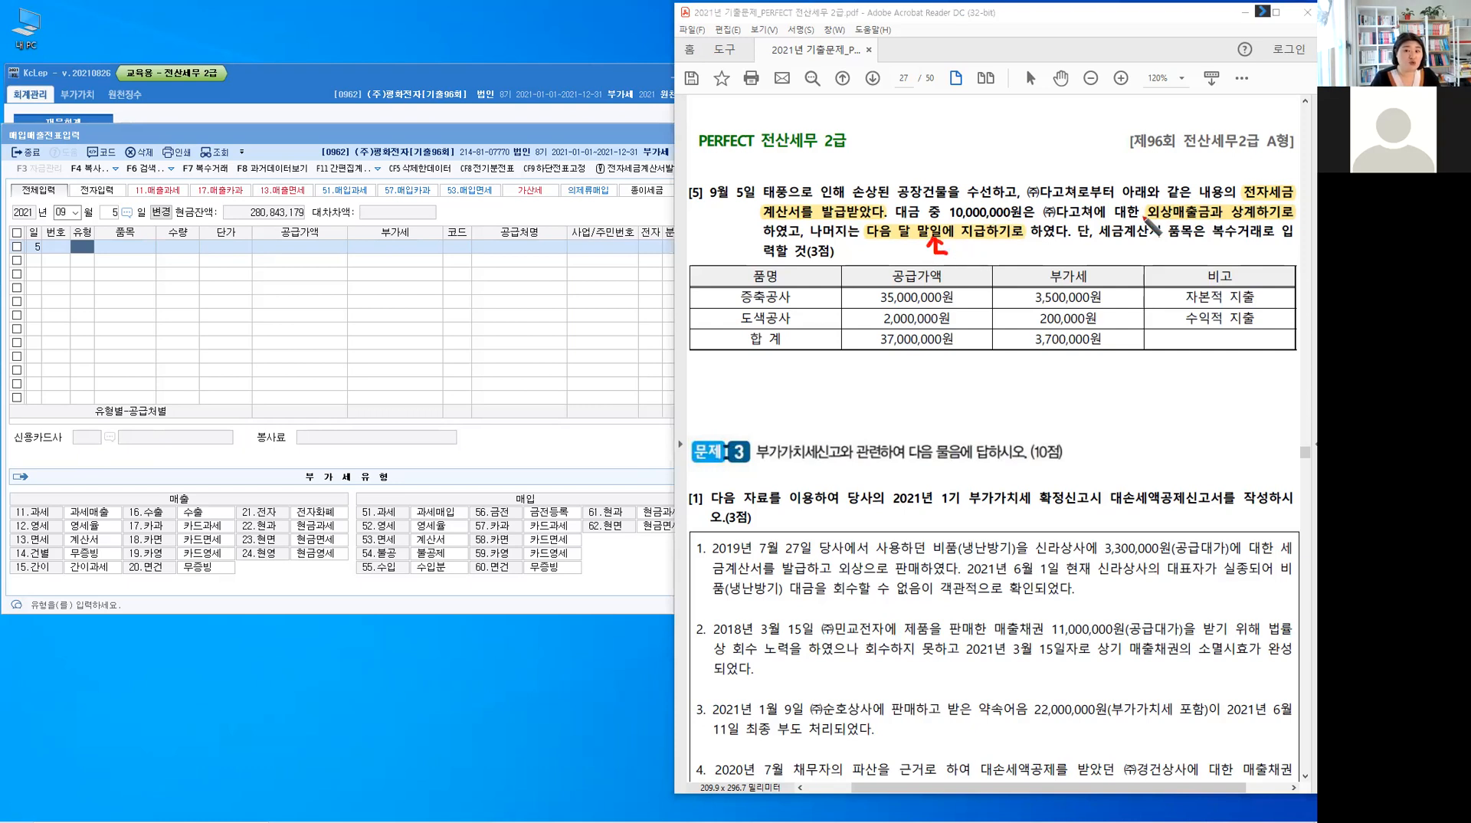
pyautogui.moveTo(961, 252); pyautogui.dragTo(1016, 258)
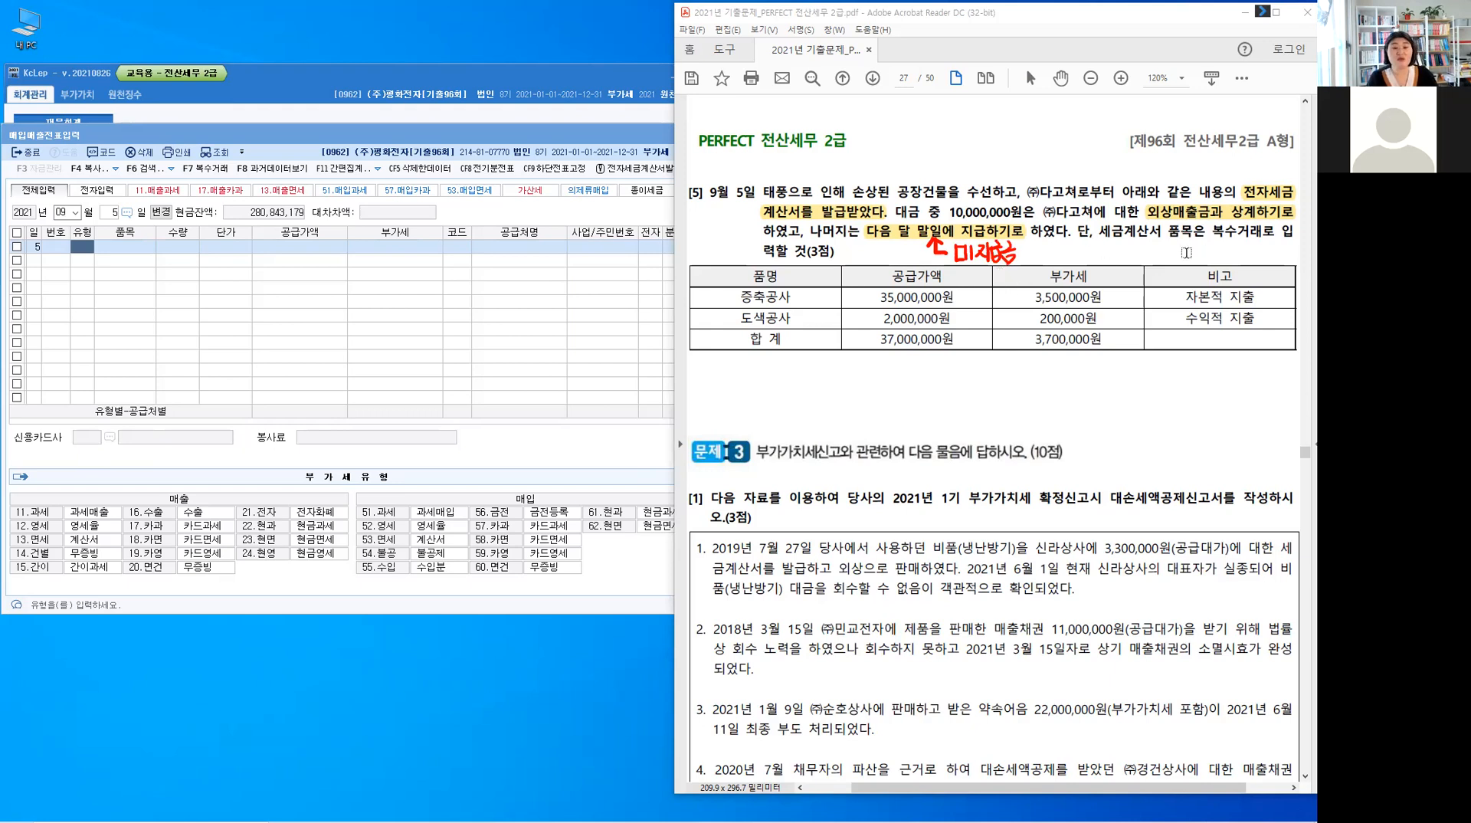
pyautogui.moveTo(1211, 230); pyautogui.dragTo(1263, 233)
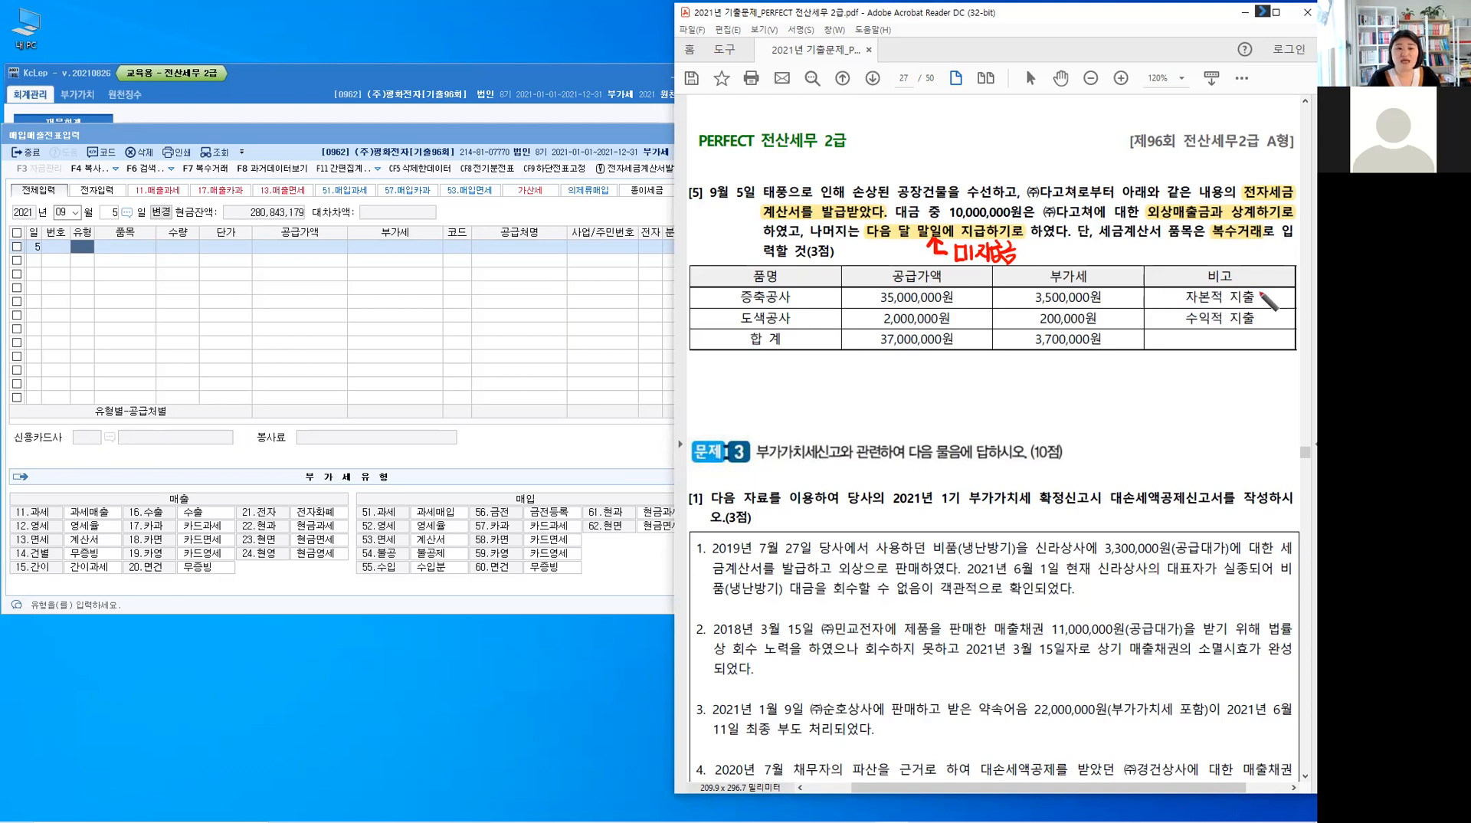
# - Annotate 자본적 지출 with (자산), mark 공장건물을 수선 with angle brackets, and handwrite 건물 beside 증축공사
pyautogui.moveTo(1263, 291); pyautogui.dragTo(1280, 299)
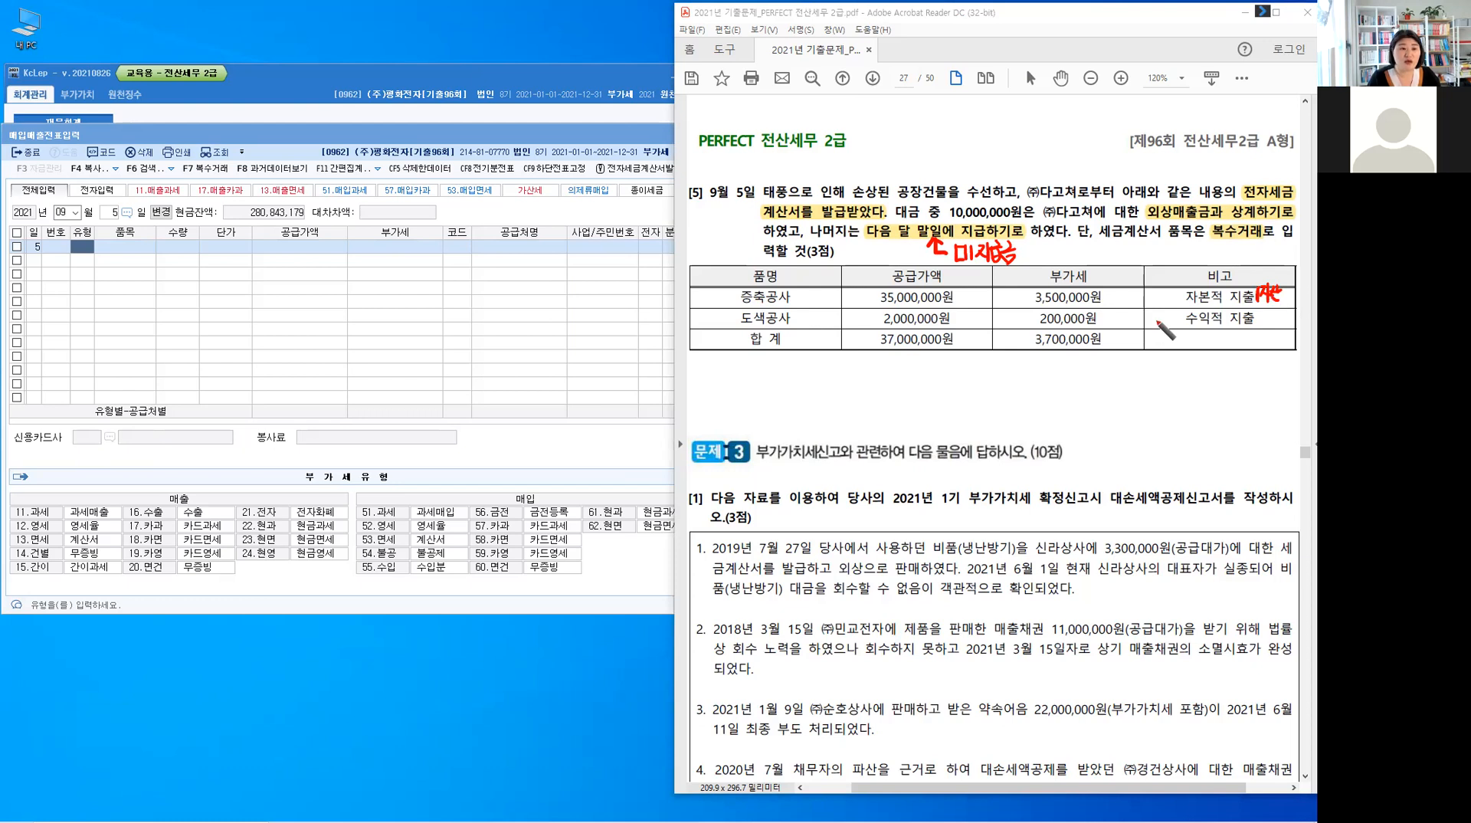
pyautogui.moveTo(898, 183); pyautogui.dragTo(898, 201)
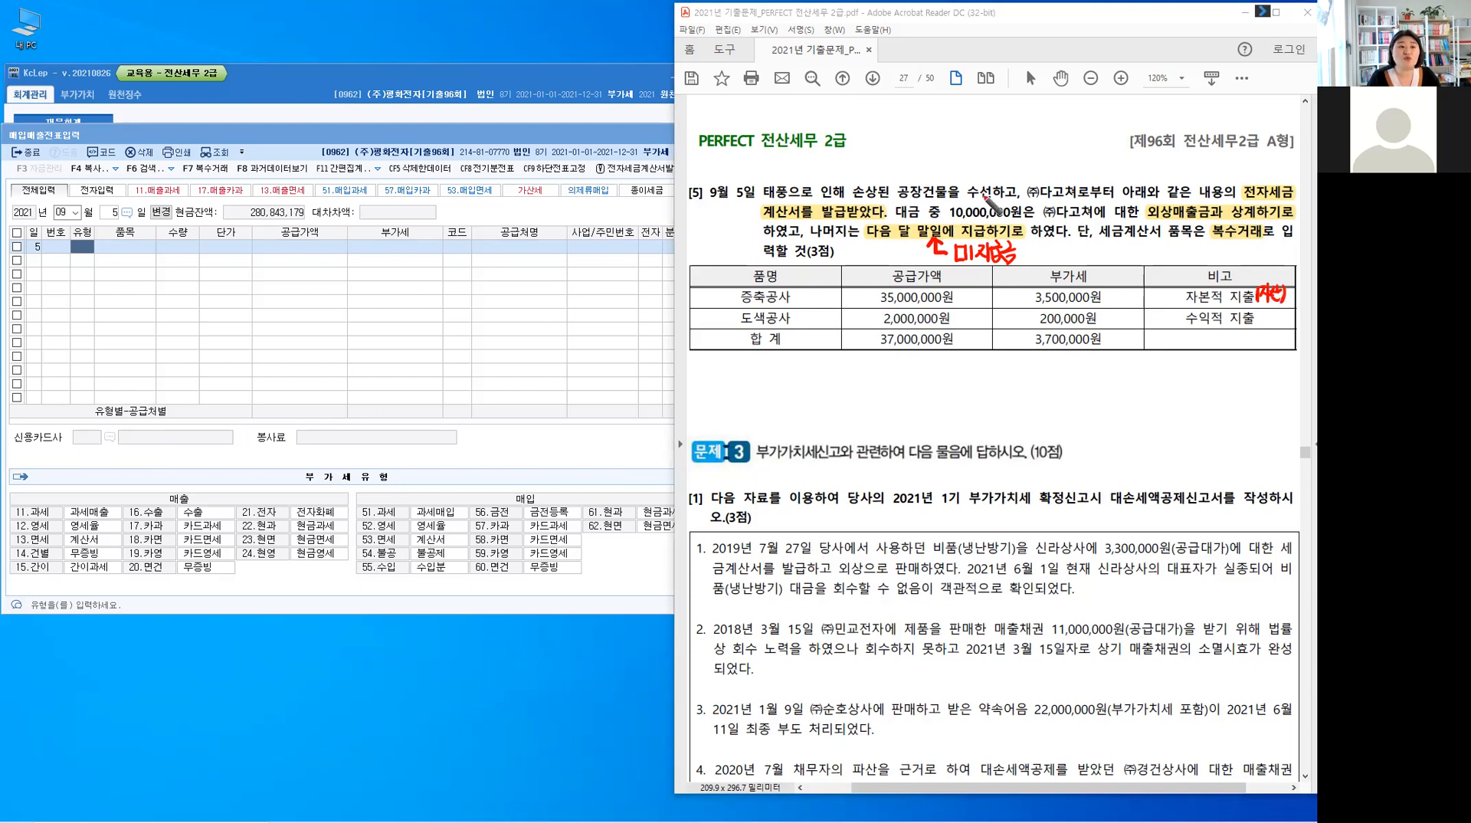
pyautogui.moveTo(993, 182); pyautogui.dragTo(993, 202)
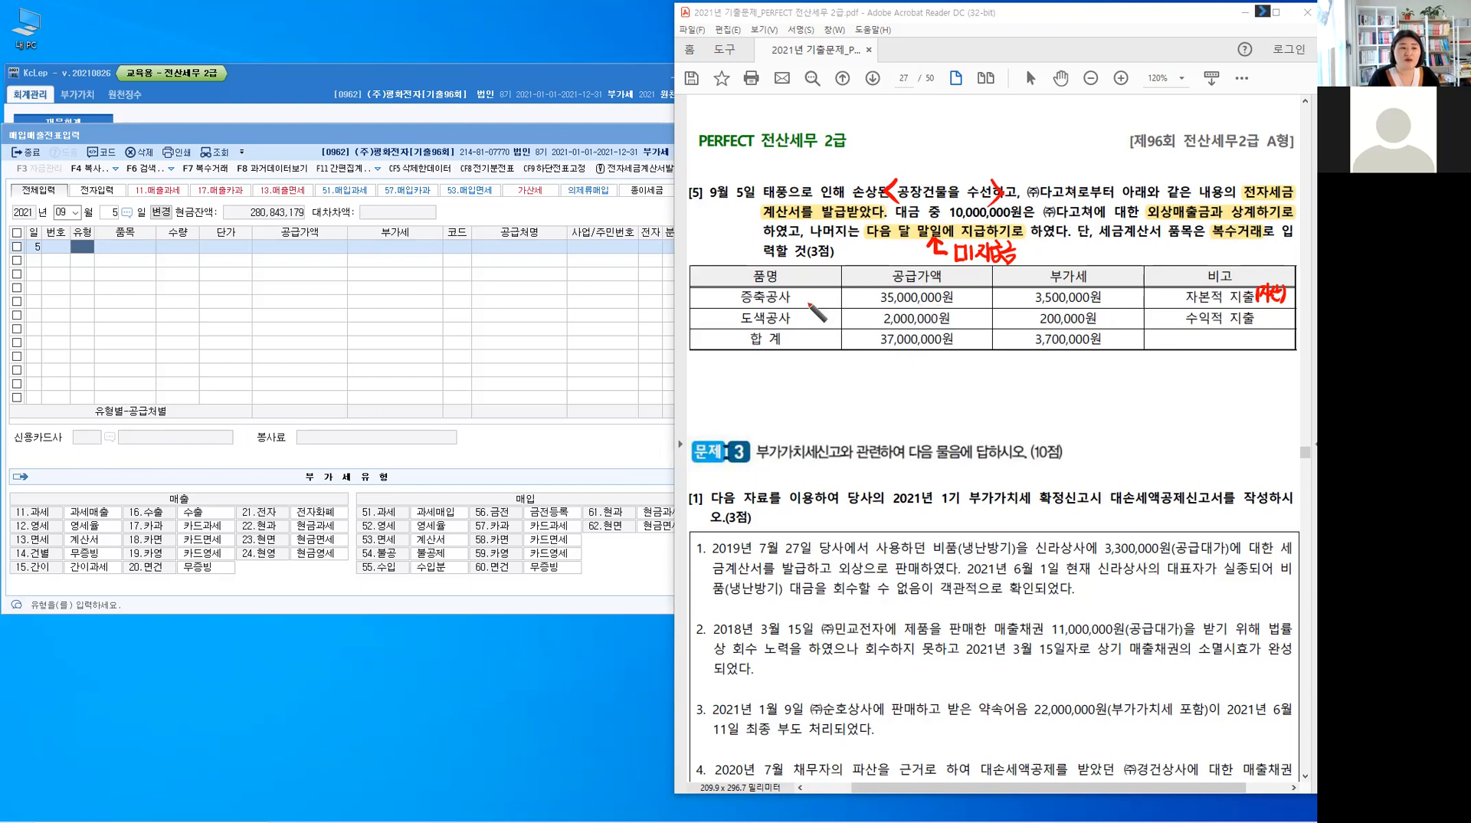
pyautogui.moveTo(817, 286); pyautogui.dragTo(847, 303)
# - Handwrite (비용) beside 수익적 지출 and 수선비(제) beside 도색공사 in question 5's table
pyautogui.moveTo(1262, 311)
pyautogui.mouseDown()
pyautogui.moveTo(1259, 325)
pyautogui.moveTo(1273, 314)
pyautogui.moveTo(1292, 328)
pyautogui.mouseUp()
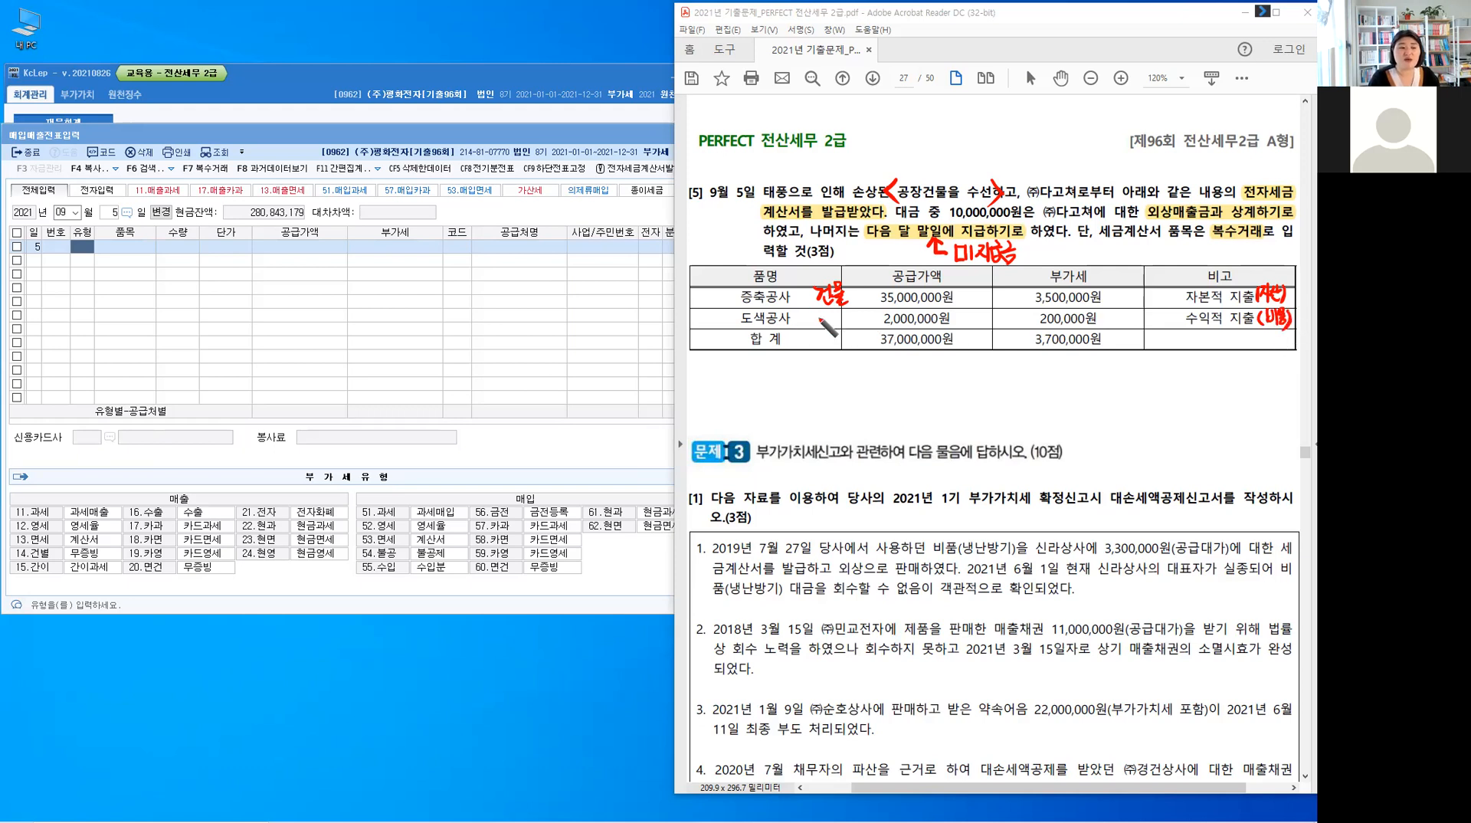
pyautogui.moveTo(812, 309); pyautogui.dragTo(804, 320)
pyautogui.moveTo(810, 314)
pyautogui.mouseDown()
pyautogui.moveTo(809, 331)
pyautogui.moveTo(837, 331)
pyautogui.mouseUp()
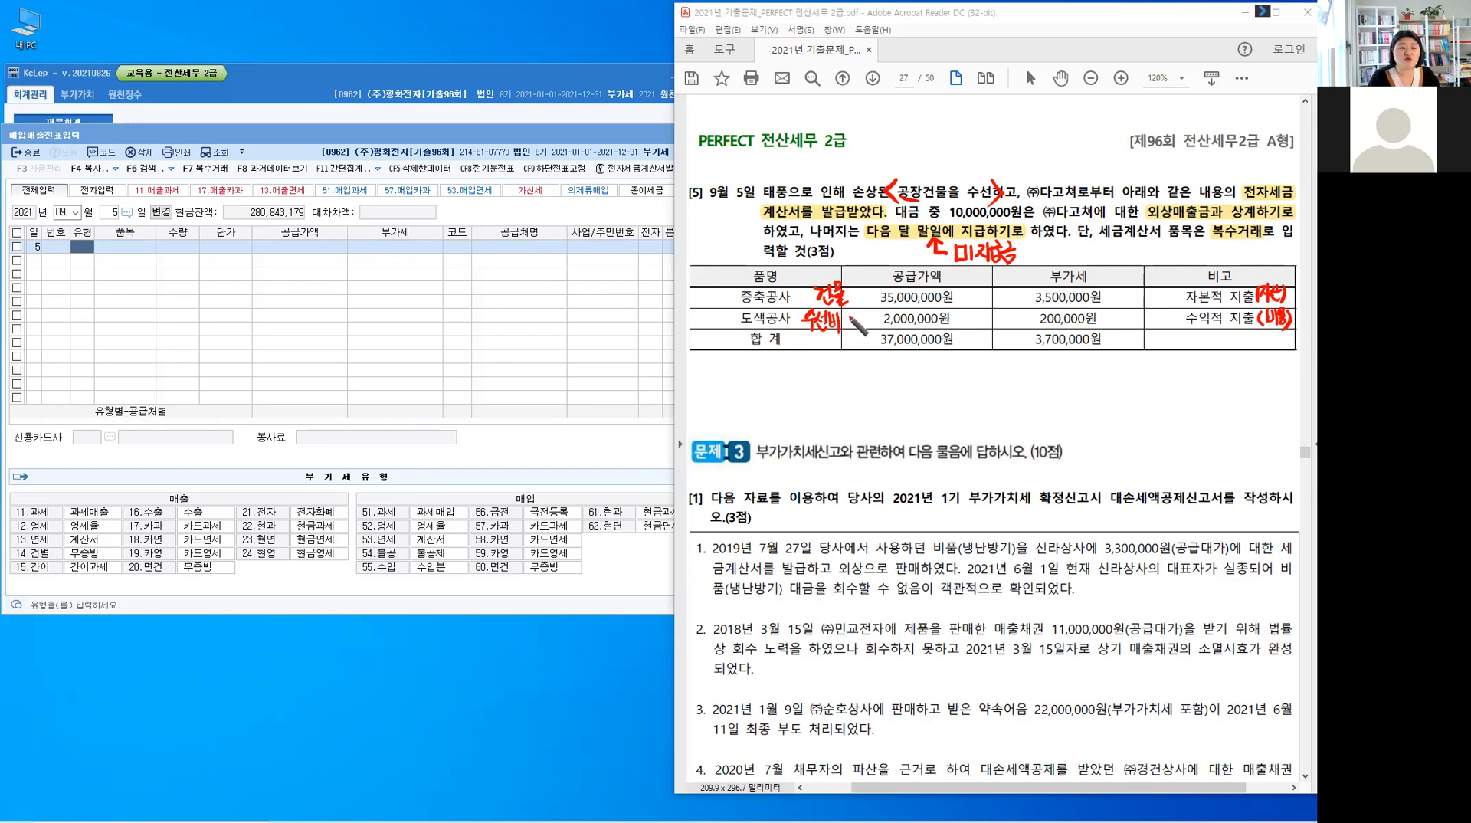
pyautogui.moveTo(846, 311); pyautogui.dragTo(844, 332)
pyautogui.moveTo(849, 315); pyautogui.dragTo(860, 329)
pyautogui.moveTo(863, 310); pyautogui.dragTo(866, 332)
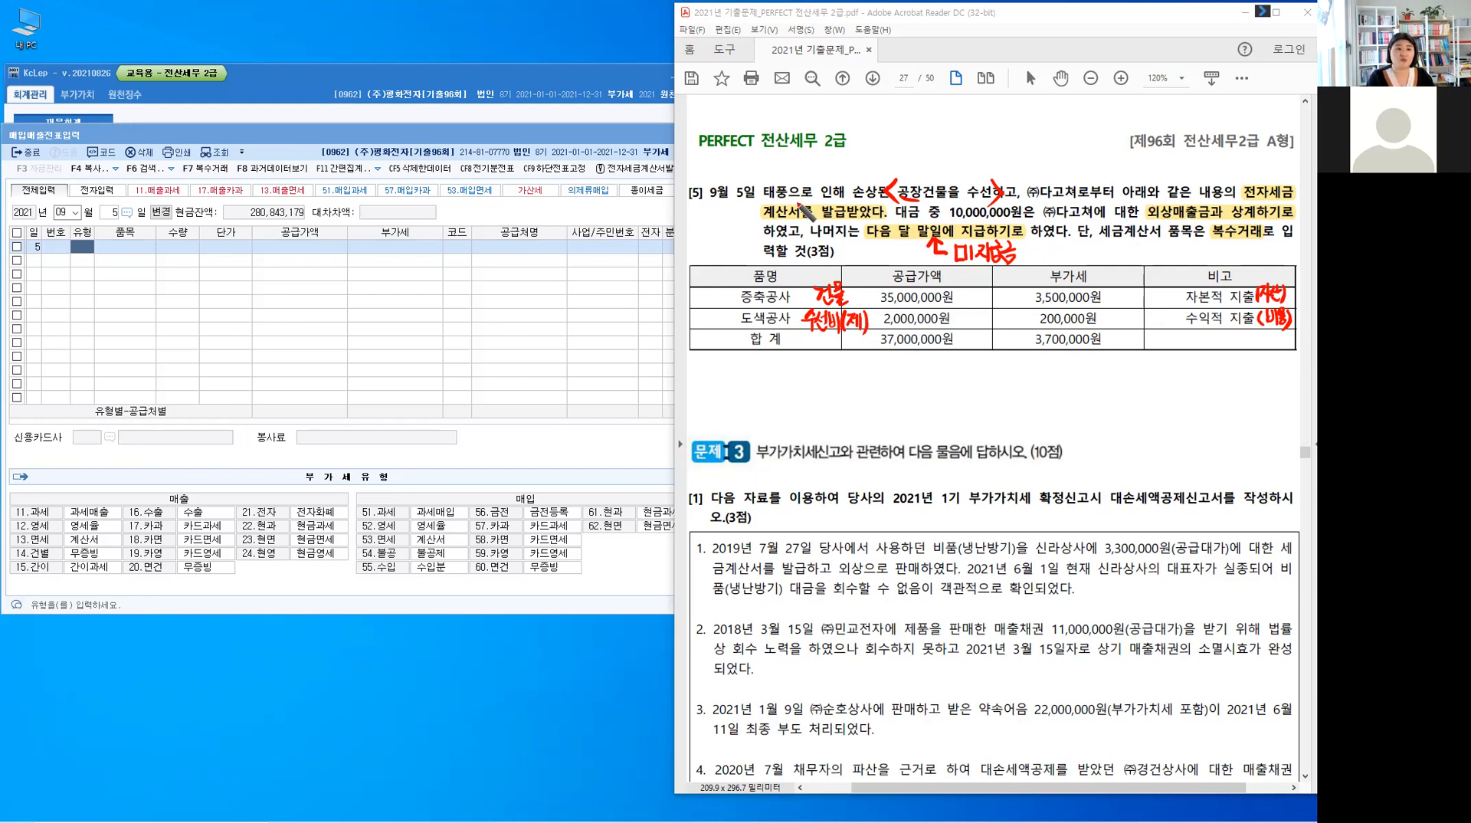
# - Draw a line from the highlighted 계산서 phrase and handwrite 51.과세 above question 5
pyautogui.moveTo(792, 207)
pyautogui.mouseDown()
pyautogui.moveTo(828, 159)
pyautogui.moveTo(836, 171)
pyautogui.mouseUp()
pyautogui.click(860, 170)
pyautogui.moveTo(854, 157)
pyautogui.mouseDown()
pyautogui.moveTo(855, 172)
pyautogui.moveTo(898, 176)
pyautogui.mouseUp()
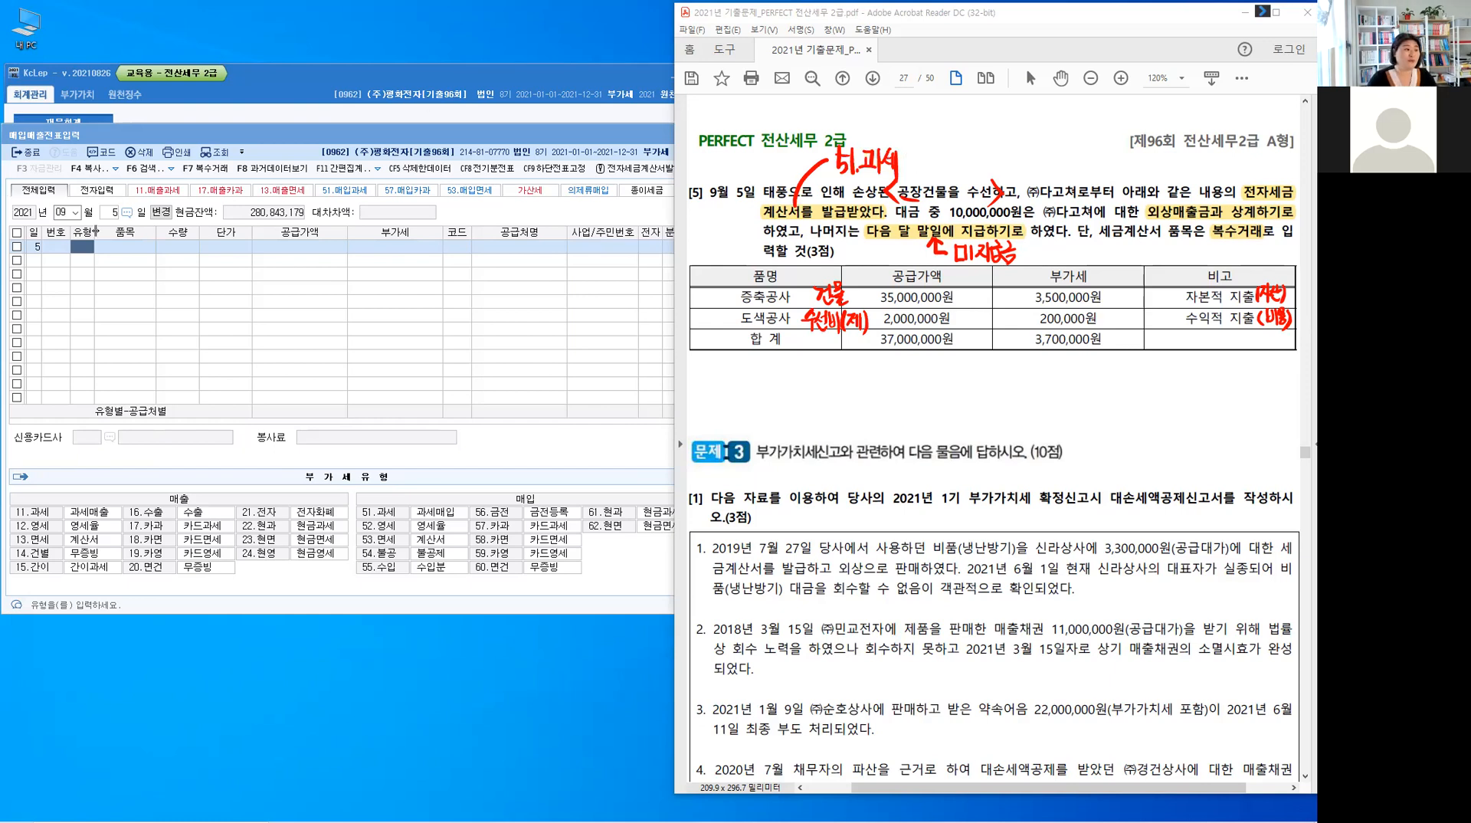
# - Set the September 5 voucher's type to 51.과세
pyautogui.click(87, 250)
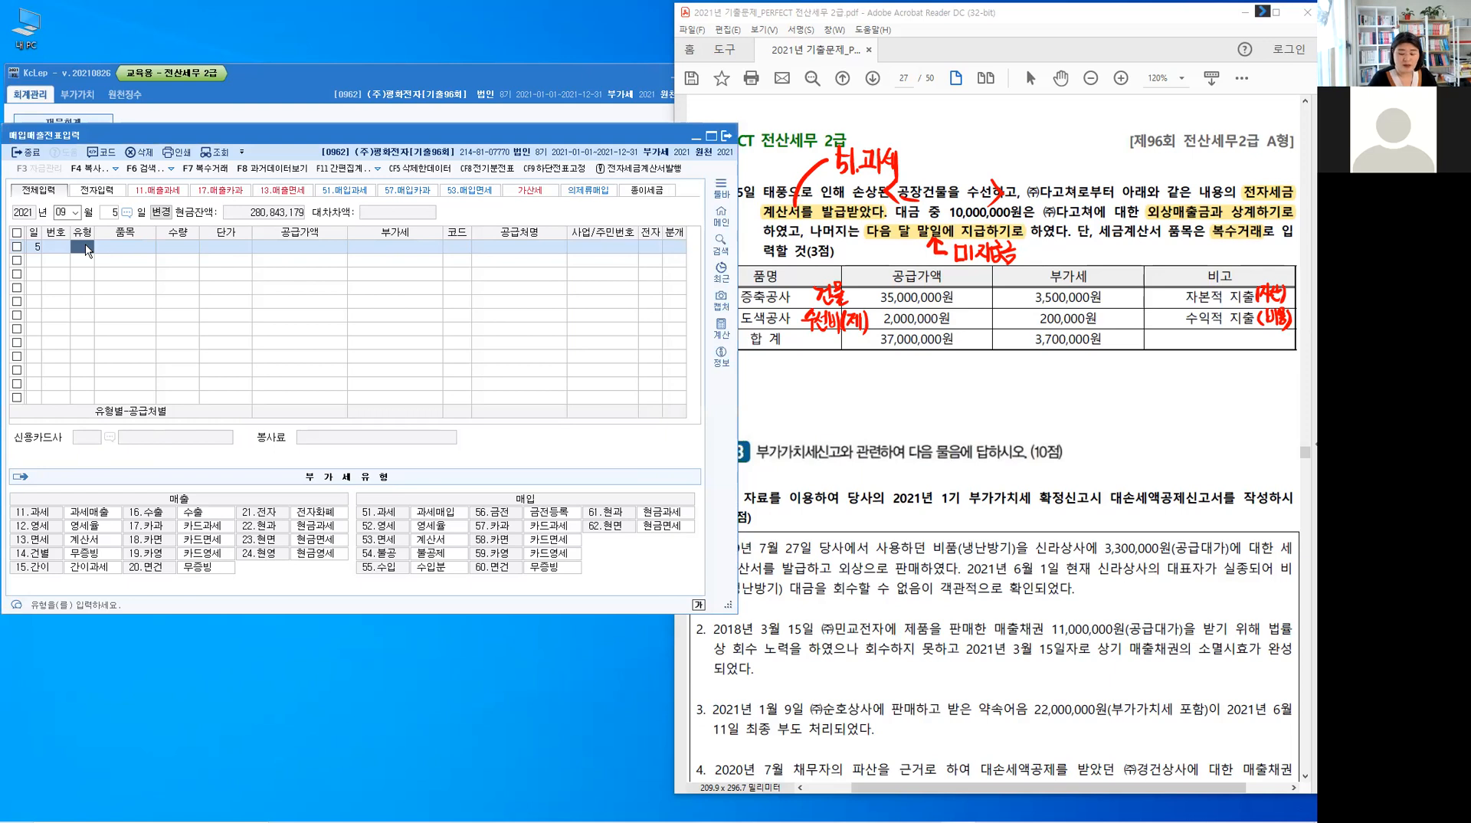
pyautogui.write('51')
pyautogui.press('Return')
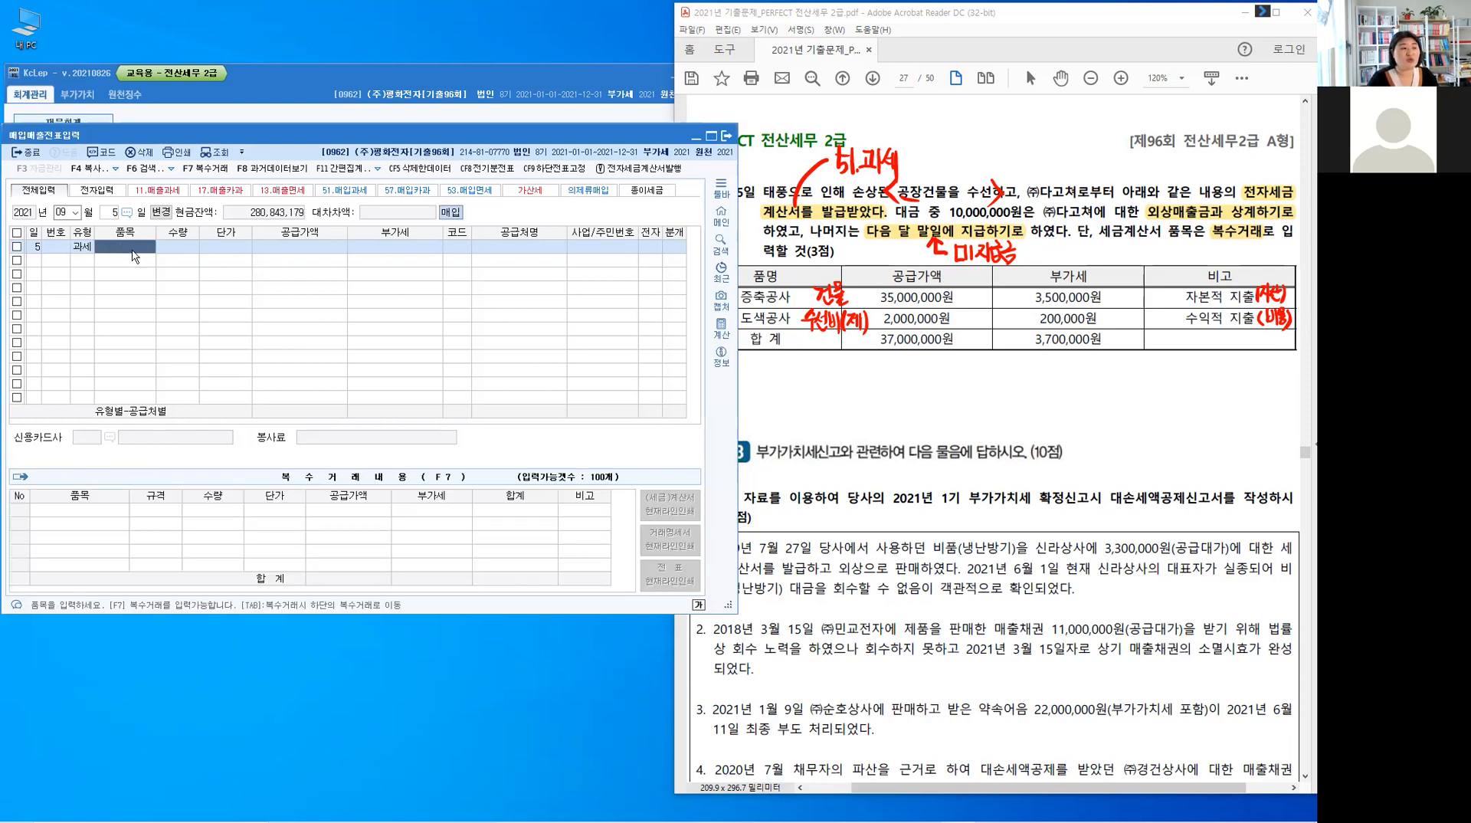
# - Start multiple-item entry (복수거래) for the voucher and add 증축공사 with a supply amount of 35,000,000
pyautogui.click(217, 174)
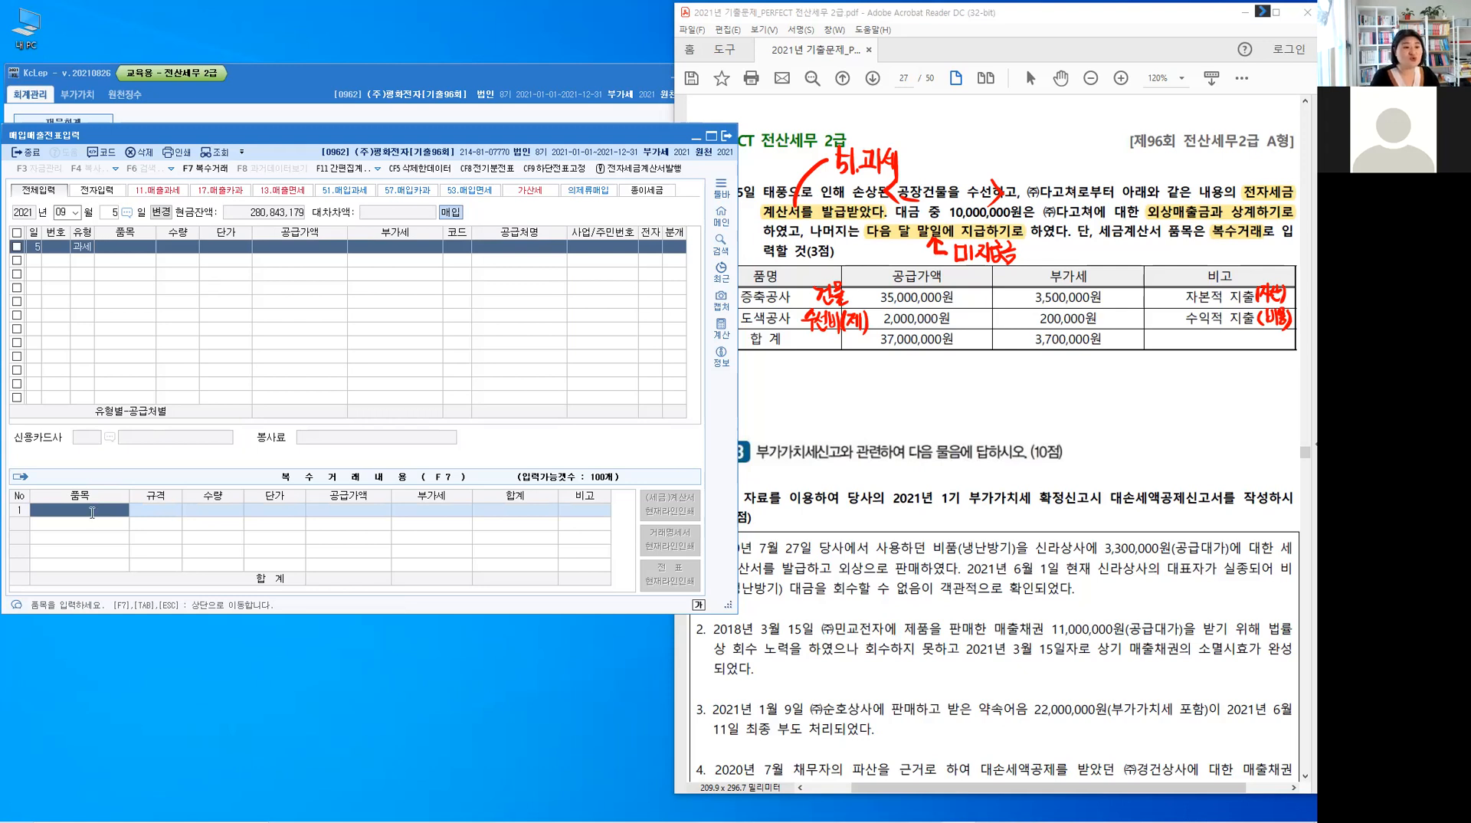
pyautogui.write('즈ㅇ축')
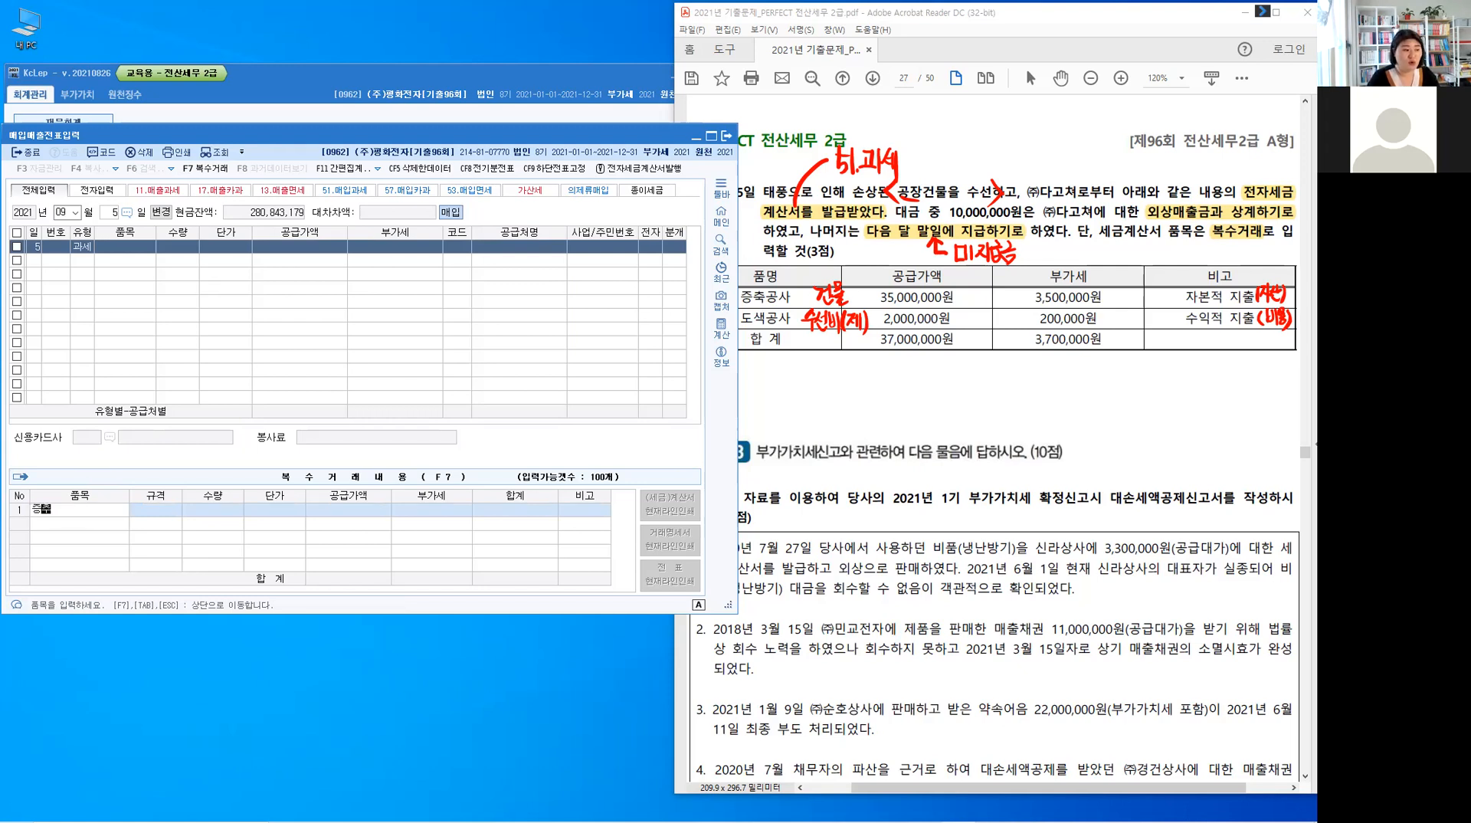
pyautogui.write('공사')
pyautogui.press('Return')
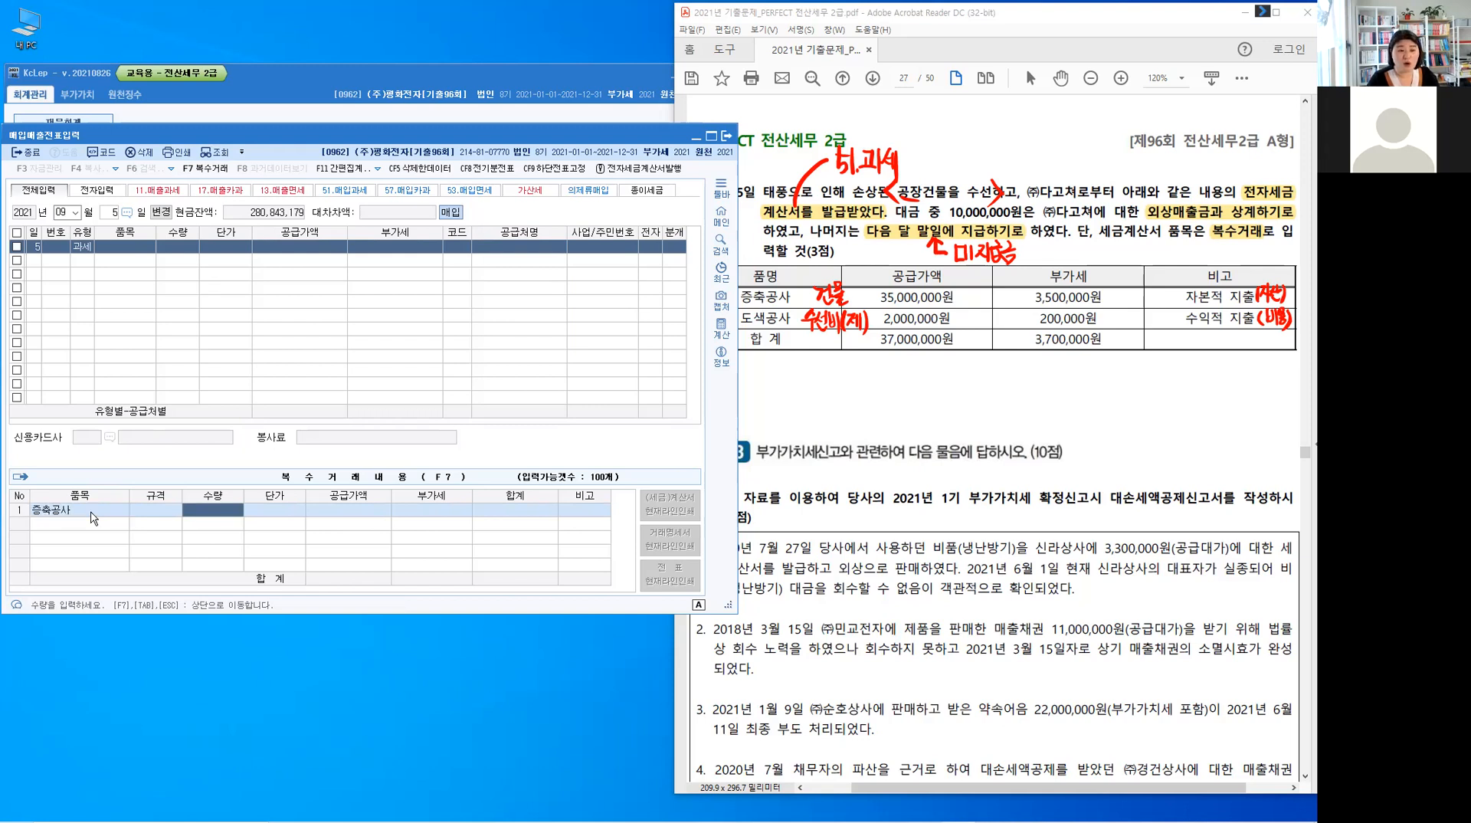
pyautogui.press('Return')
pyautogui.write('35,000,000')
pyautogui.press('Return')
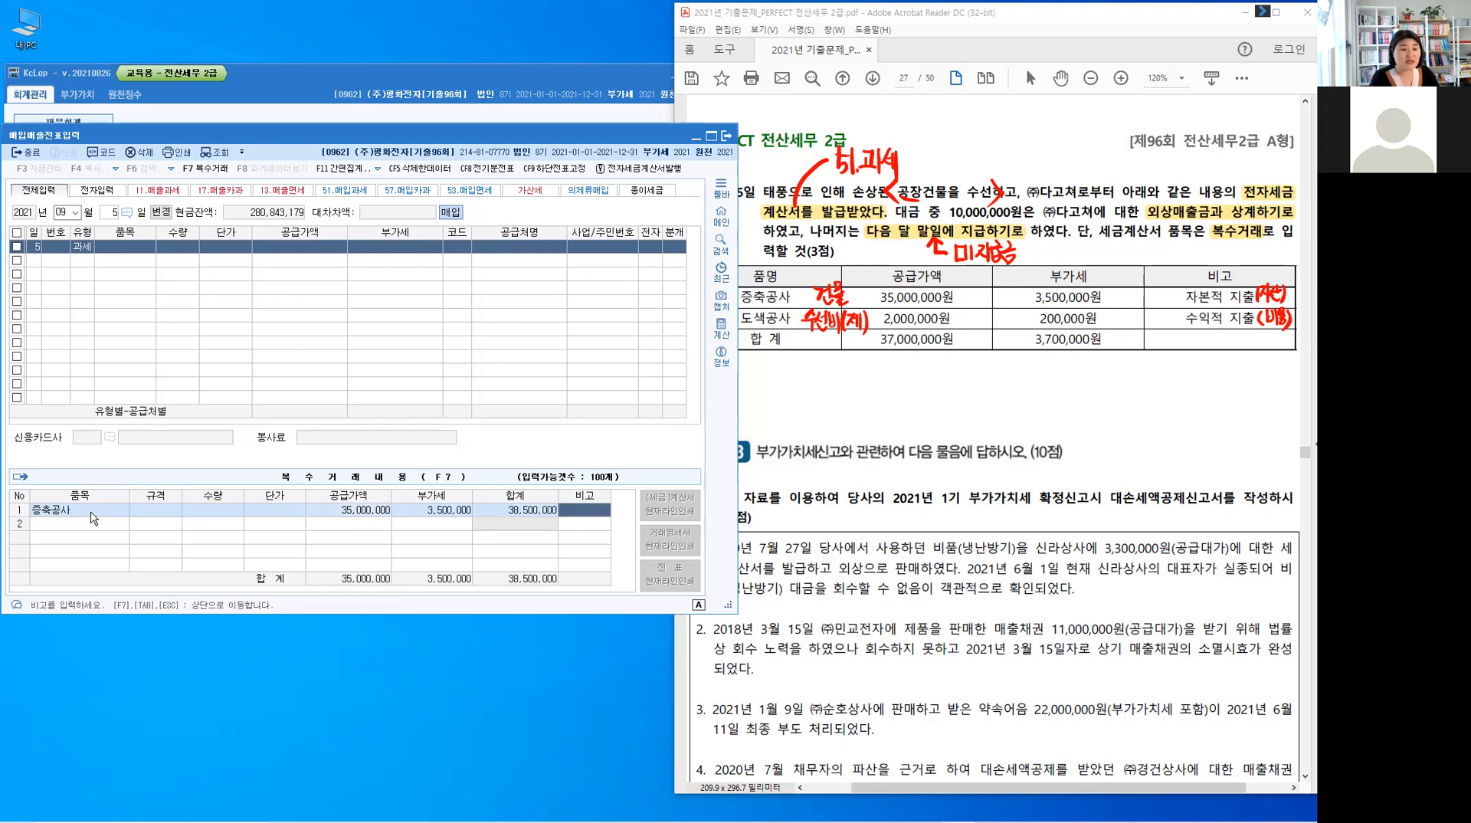
# - Add 도색공사 as the second item with supply amount 2,000,000 and VAT 200,000, and return to the voucher line
pyautogui.press('Return')
pyautogui.write('도색공사')
pyautogui.press('Return')
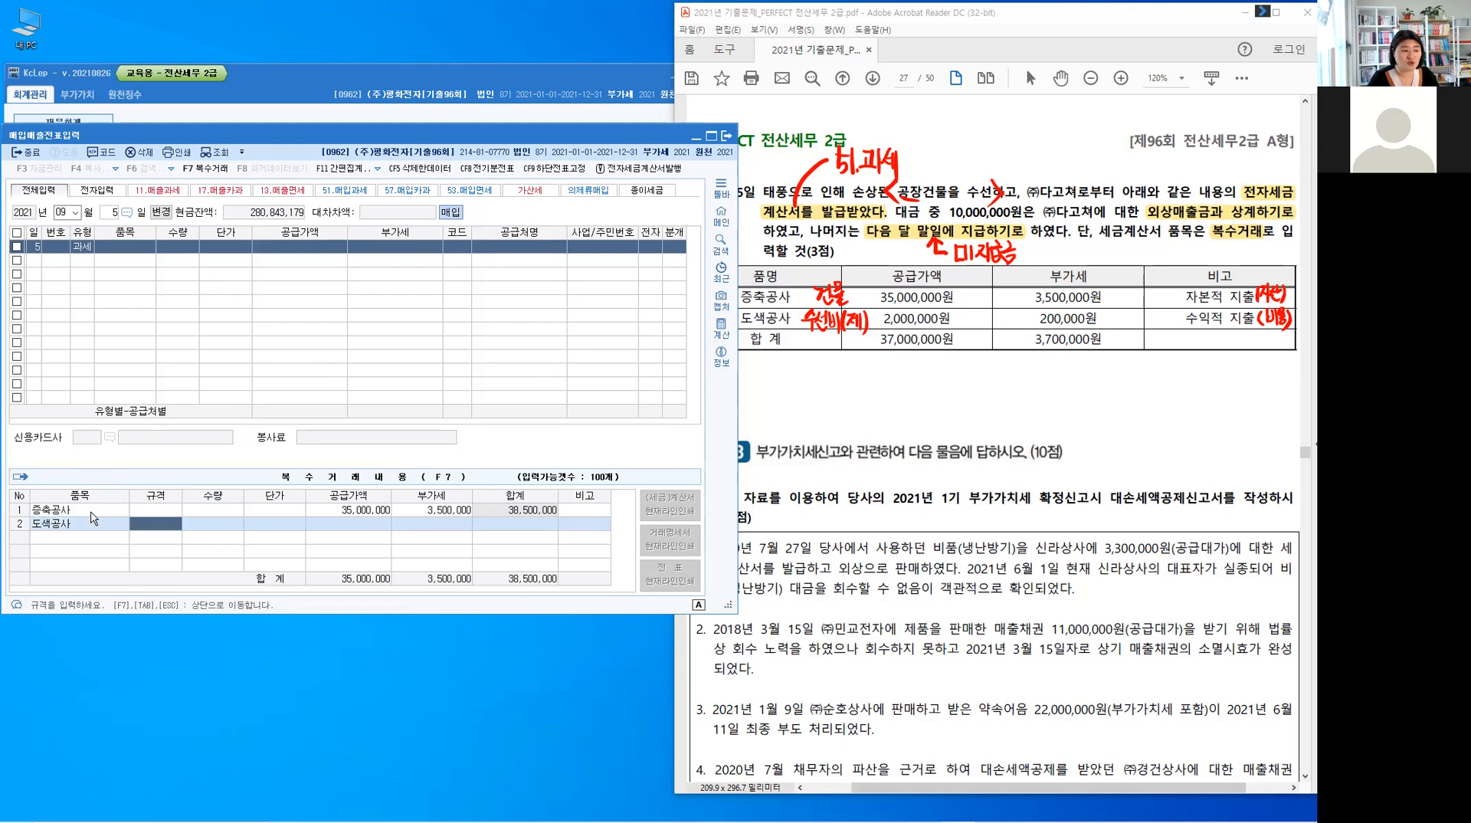
pyautogui.press('Return')
pyautogui.press('Return')
pyautogui.press('Return')
pyautogui.write('2')
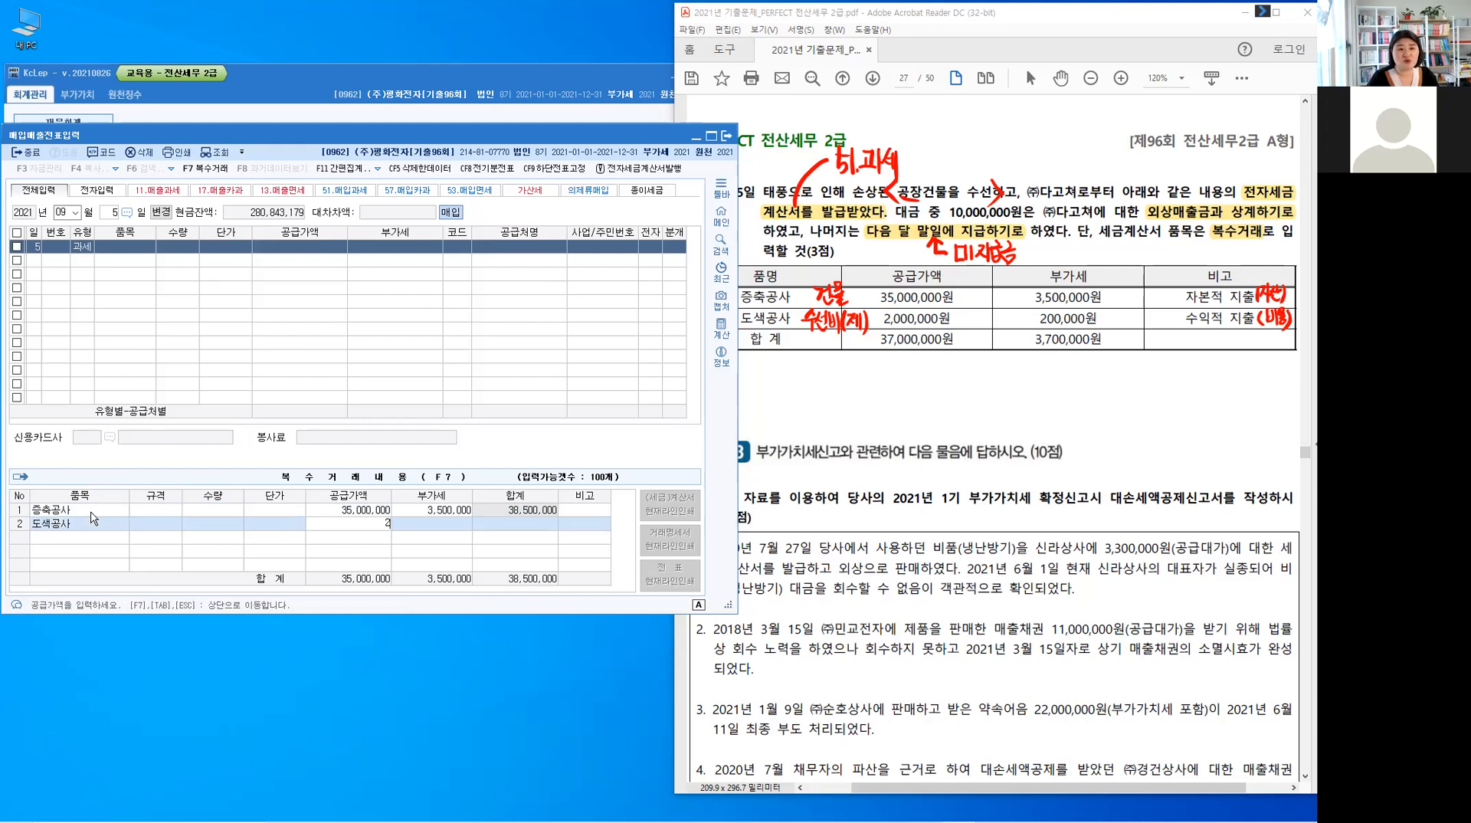
pyautogui.write(',000,000')
pyautogui.press('Return')
pyautogui.write('200,000')
pyautogui.press('Return')
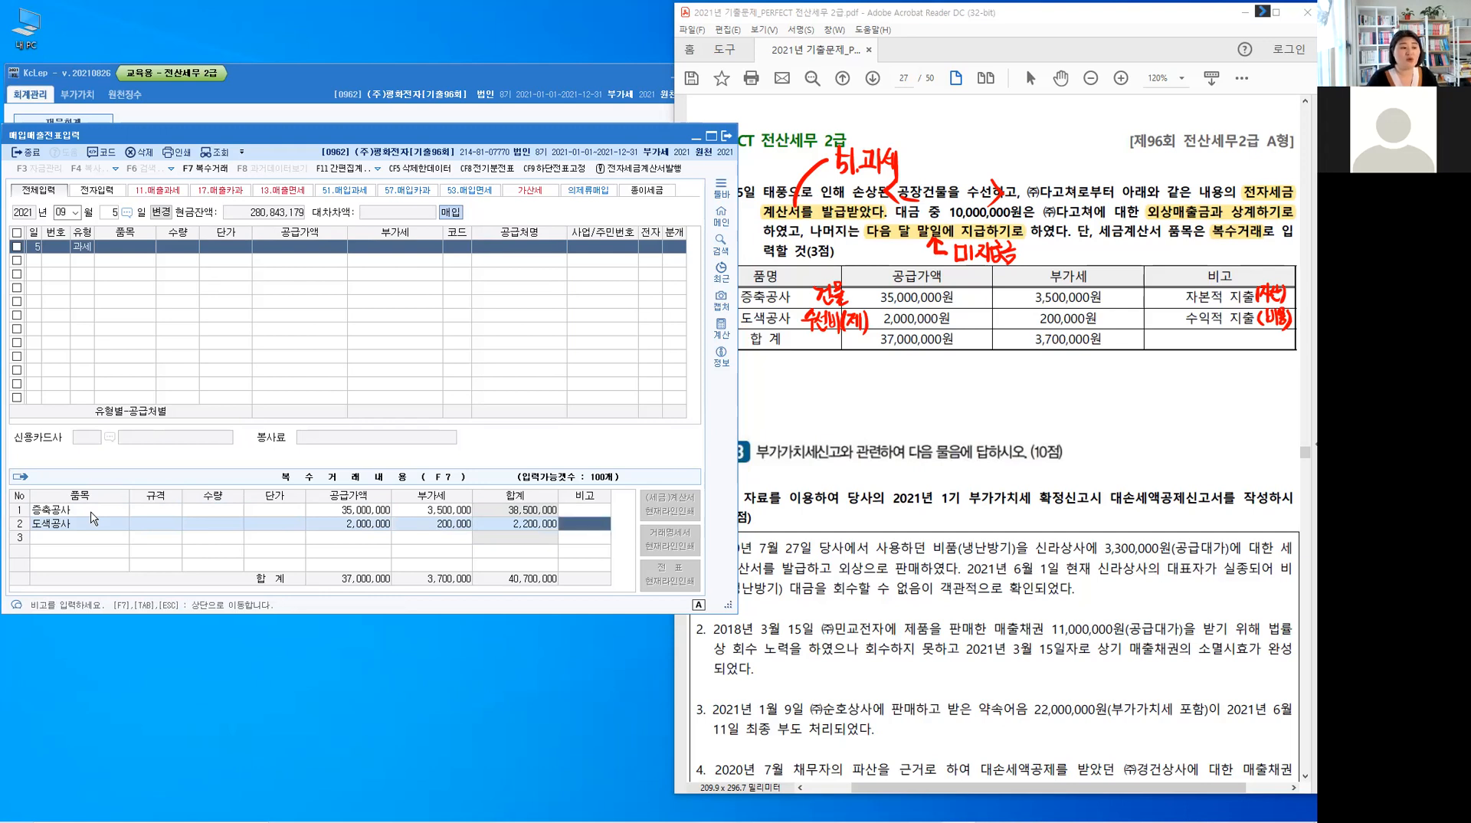
pyautogui.press('Return')
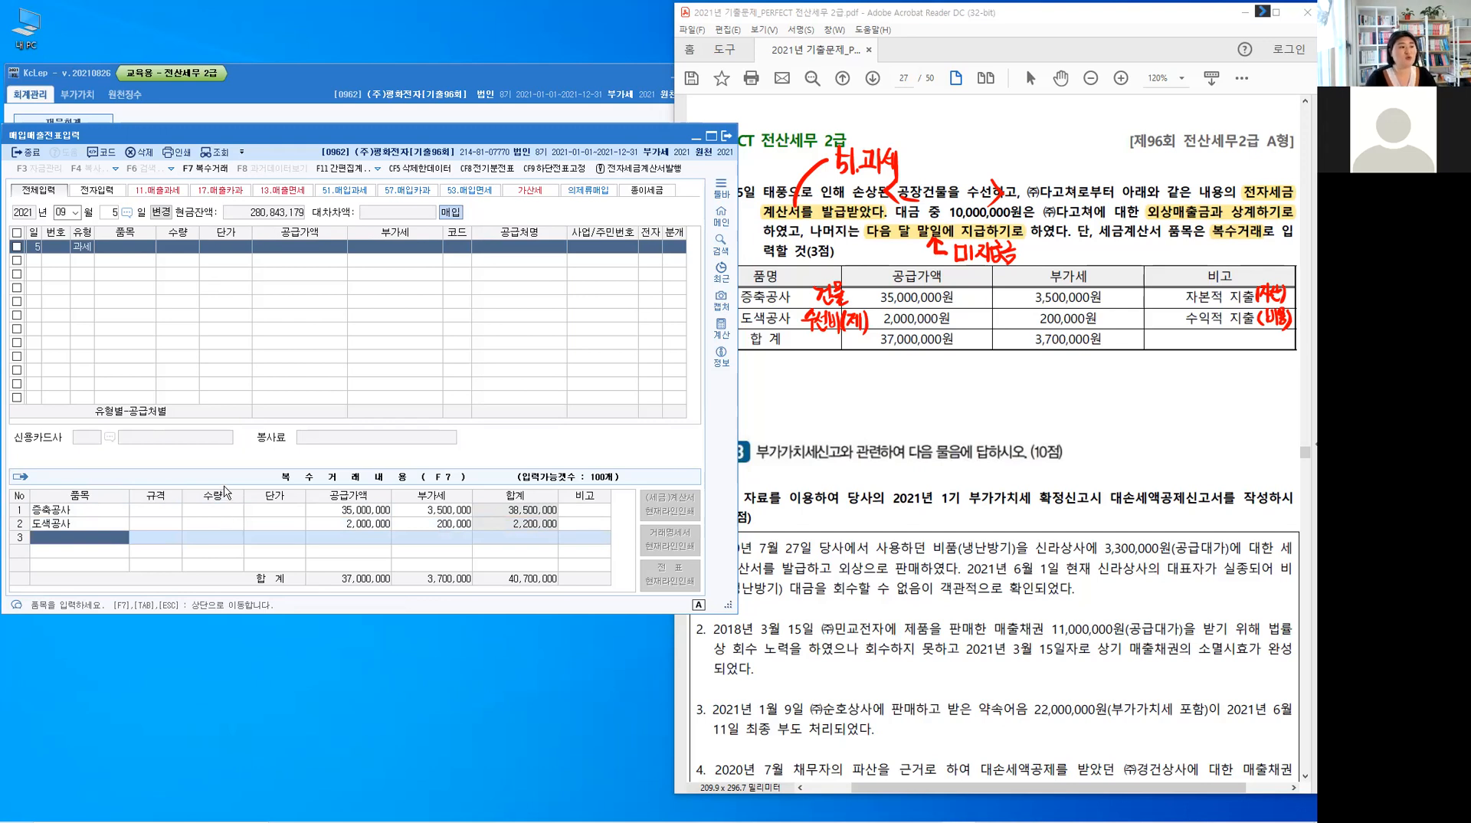
pyautogui.press('Escape')
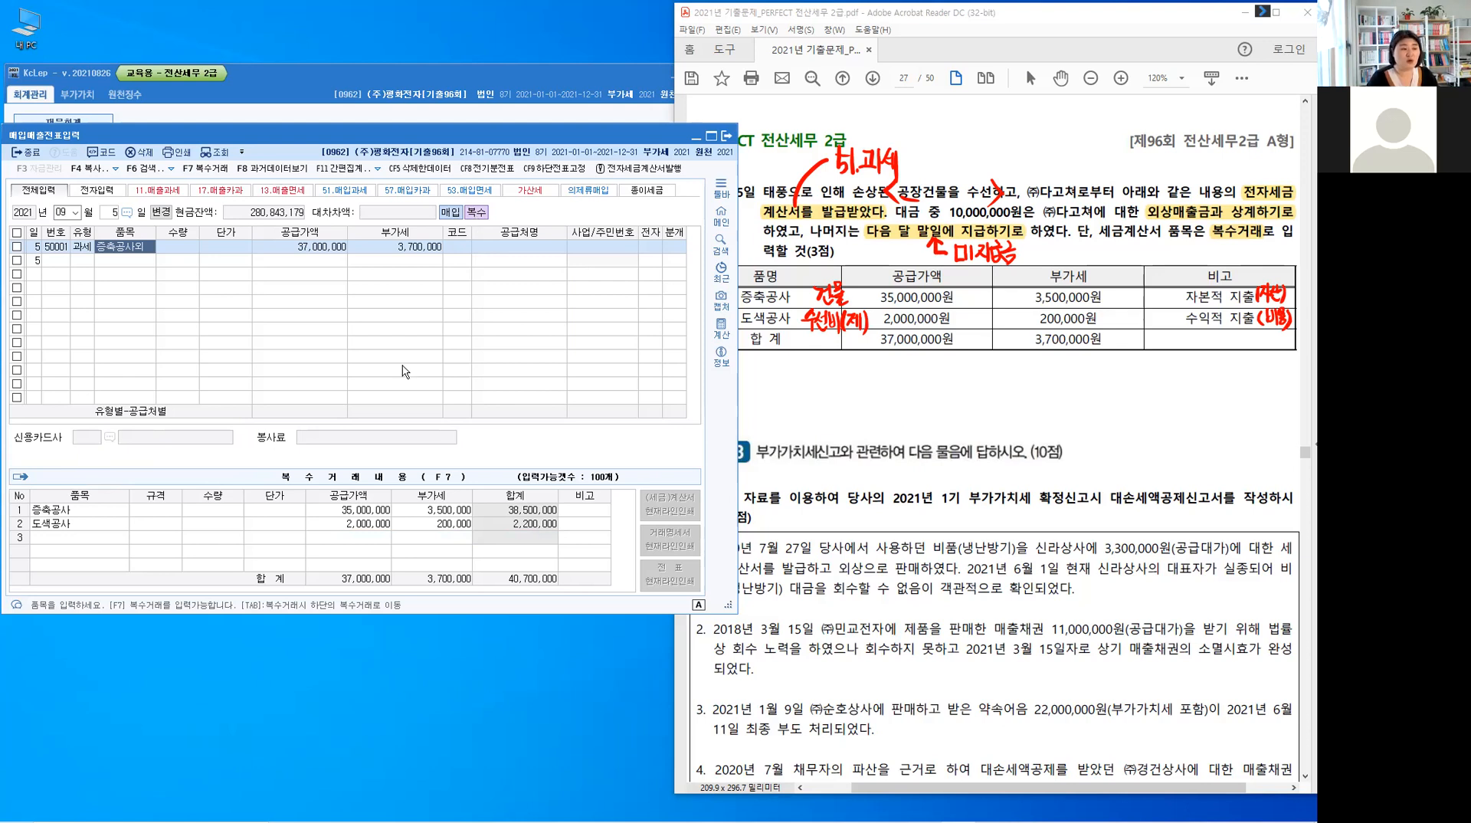
# - Assign (주)다고쳐 as the September 5 voucher's supplier and mark the tax invoice as electronic (여)
pyautogui.press('Return')
pyautogui.press('Return')
pyautogui.press('Return')
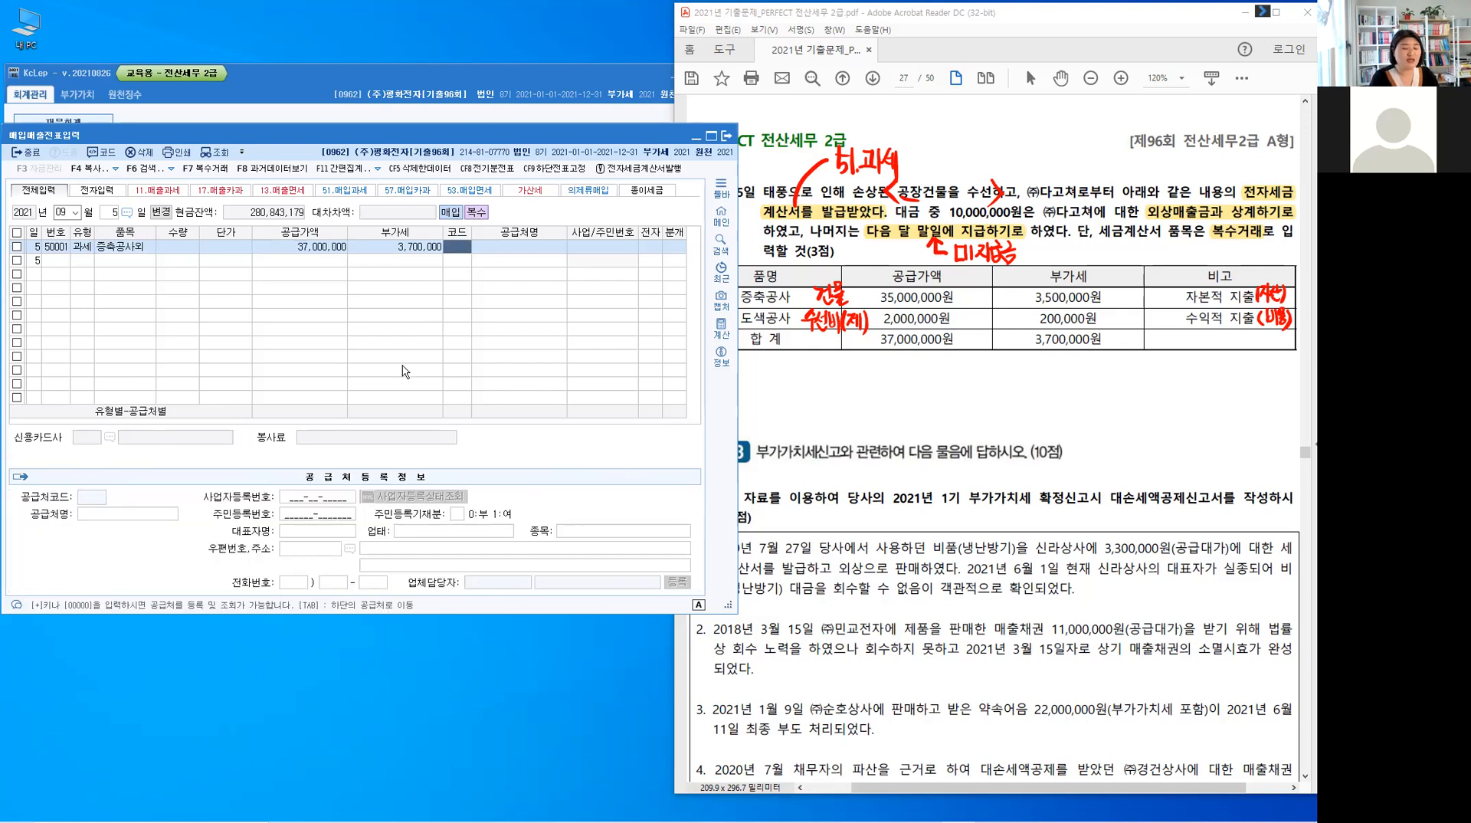
pyautogui.write('다고')
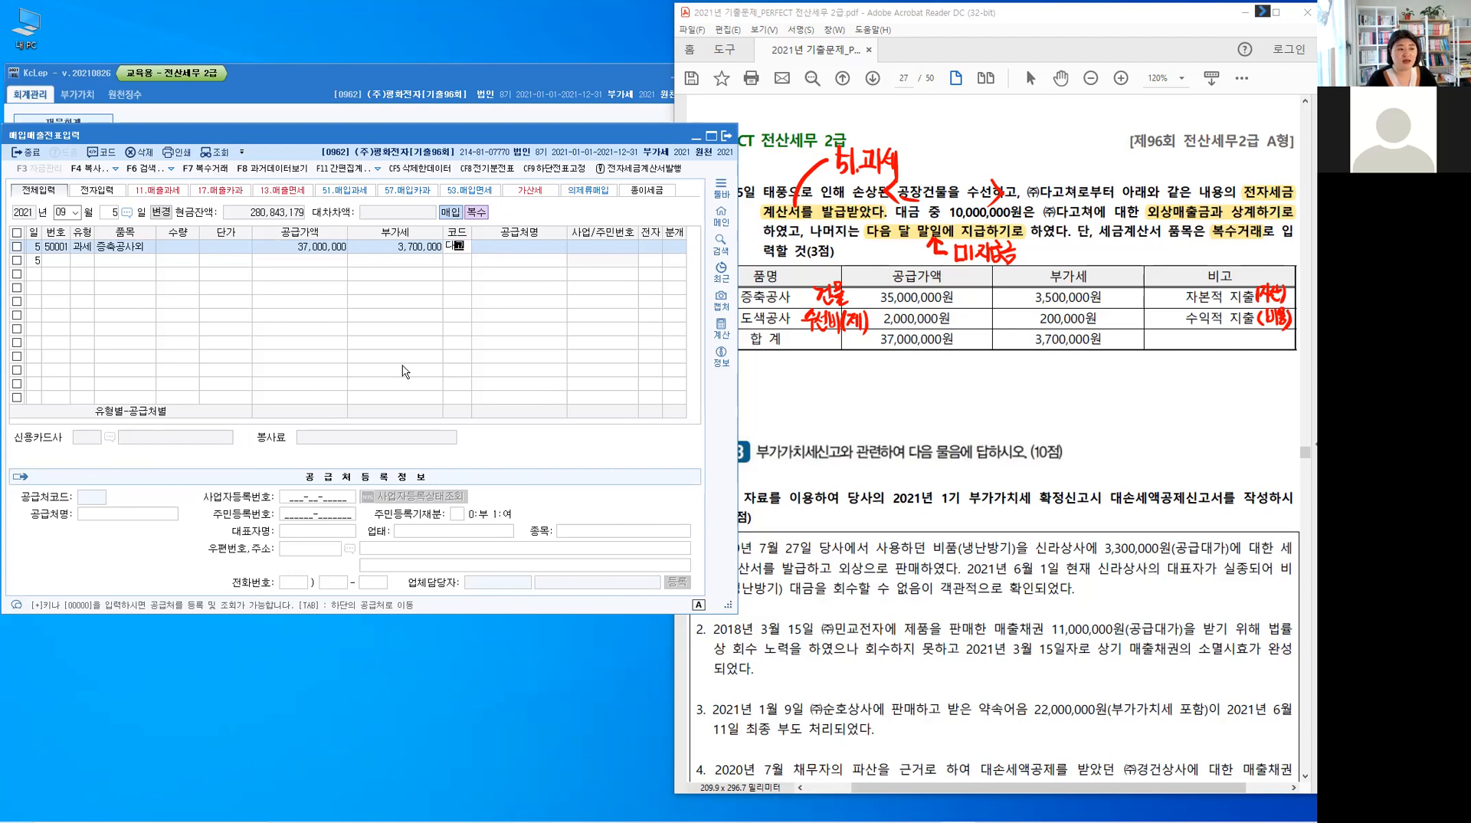
pyautogui.press('Return')
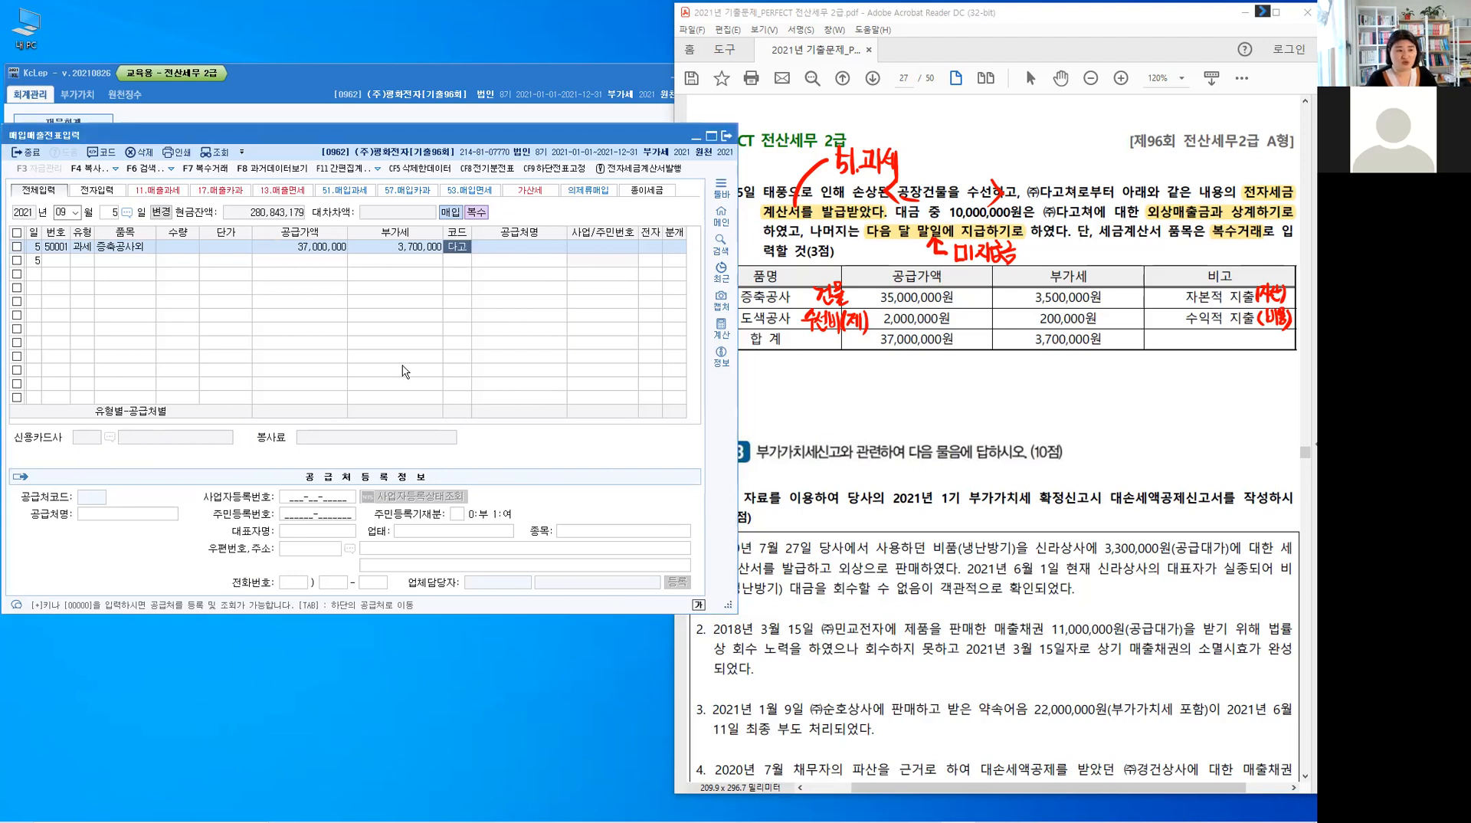
pyautogui.press('Return')
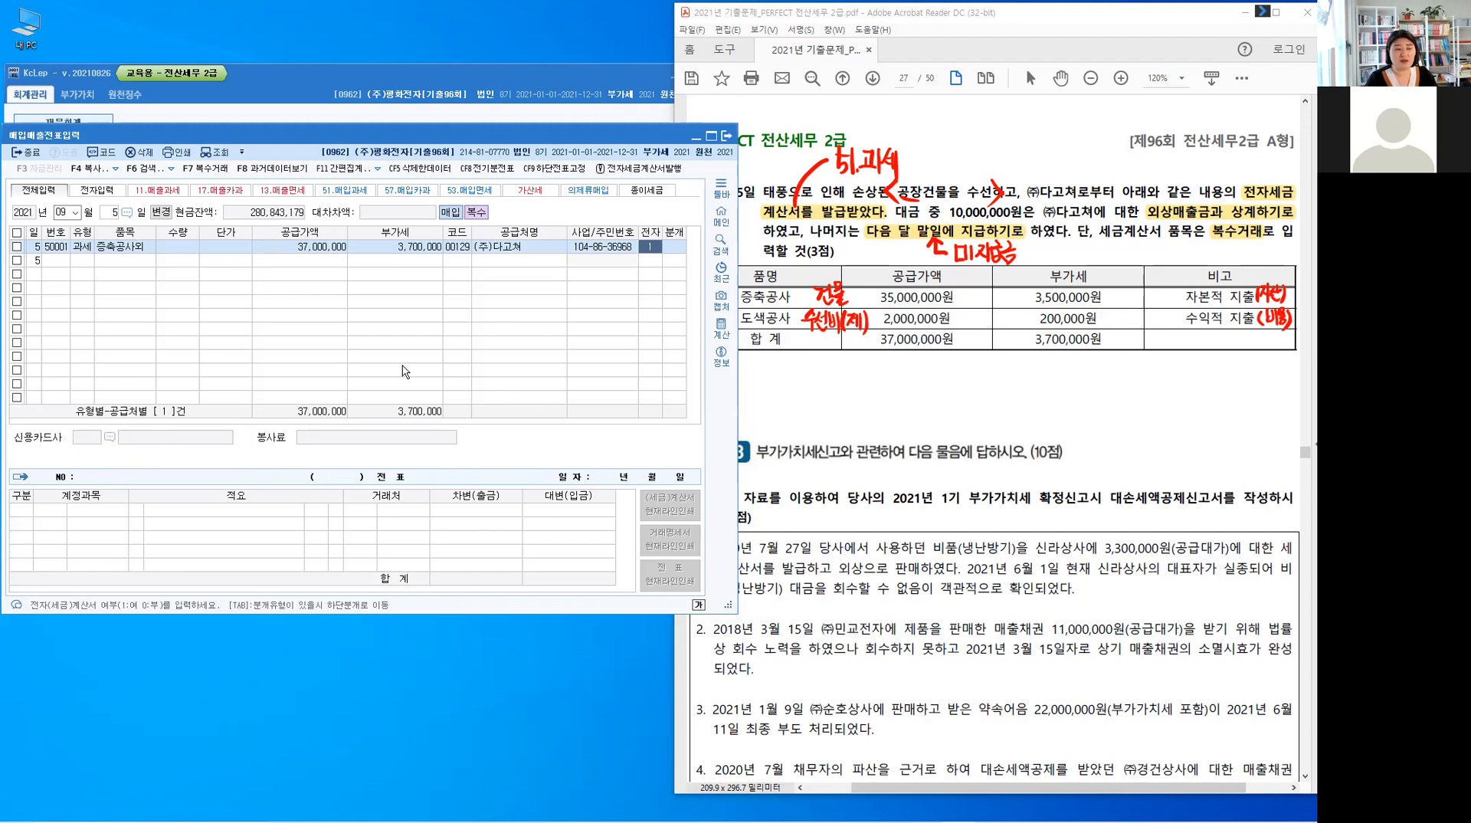
pyautogui.press('Return')
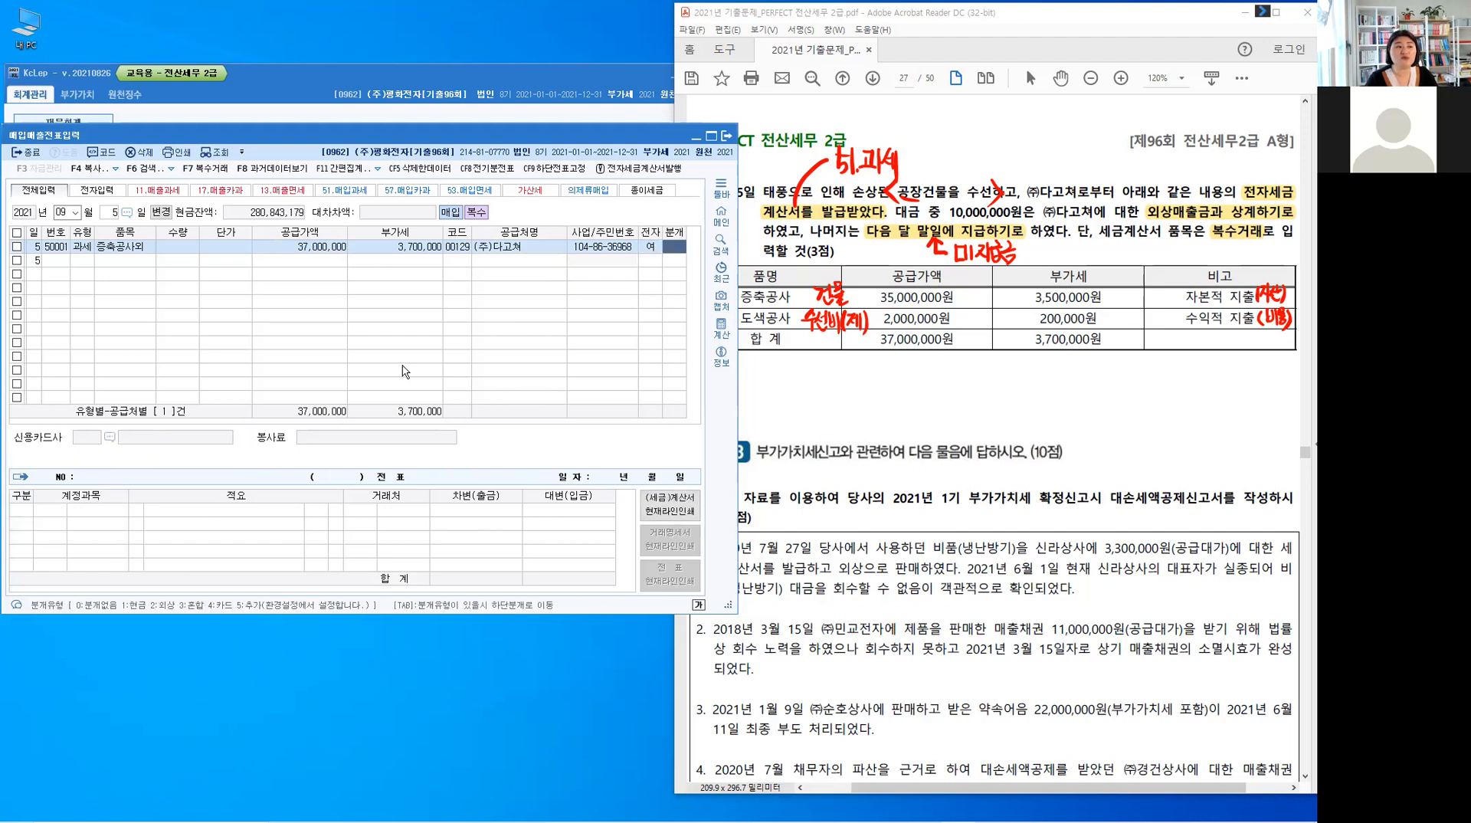
# - Set the journal type to 혼합 and change the 원재료 debit line to account 202 건물 for 35,000,000
pyautogui.write('3')
pyautogui.press('Return')
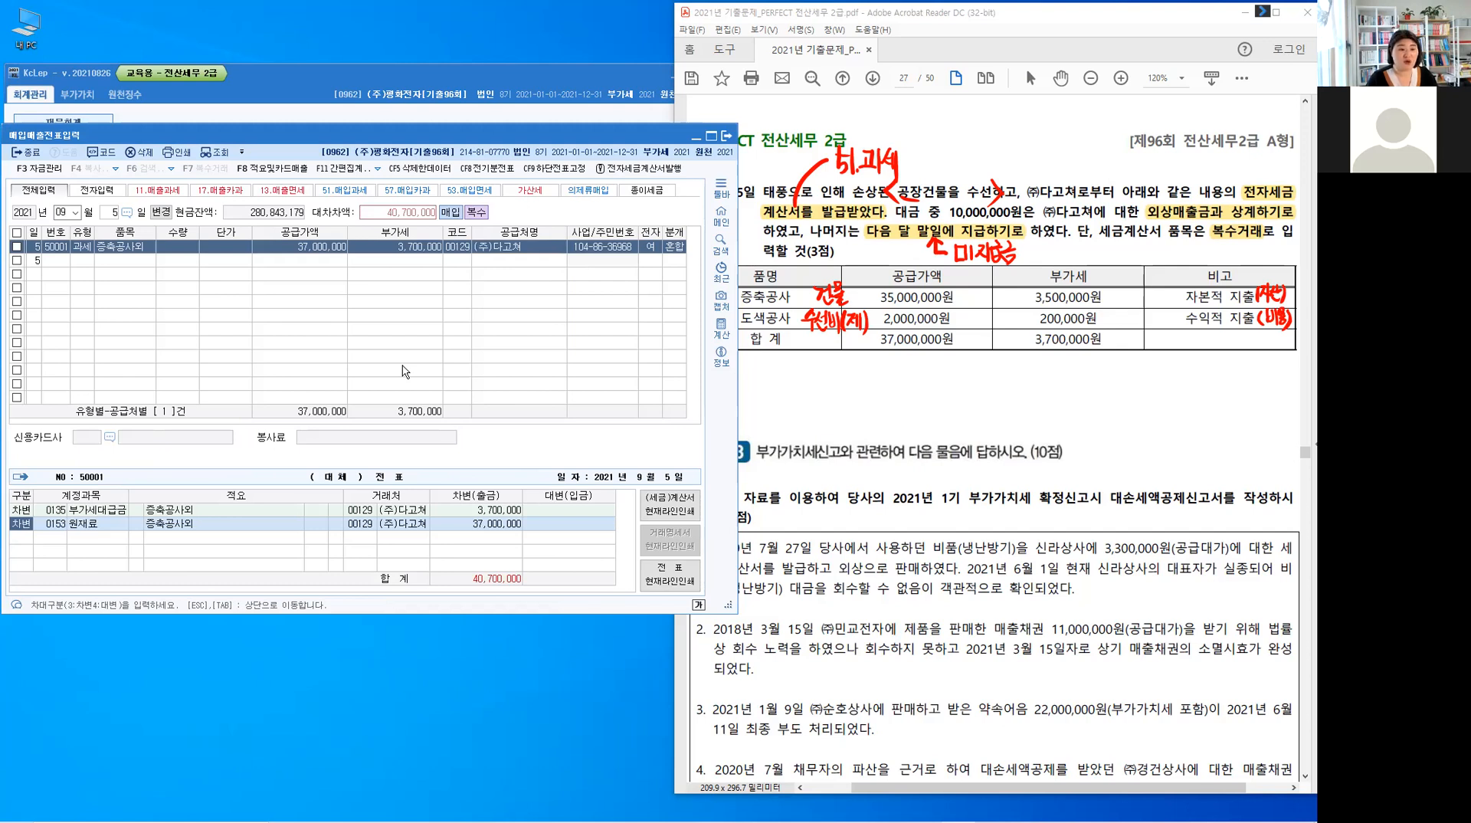
pyautogui.press('Return')
pyautogui.write('202')
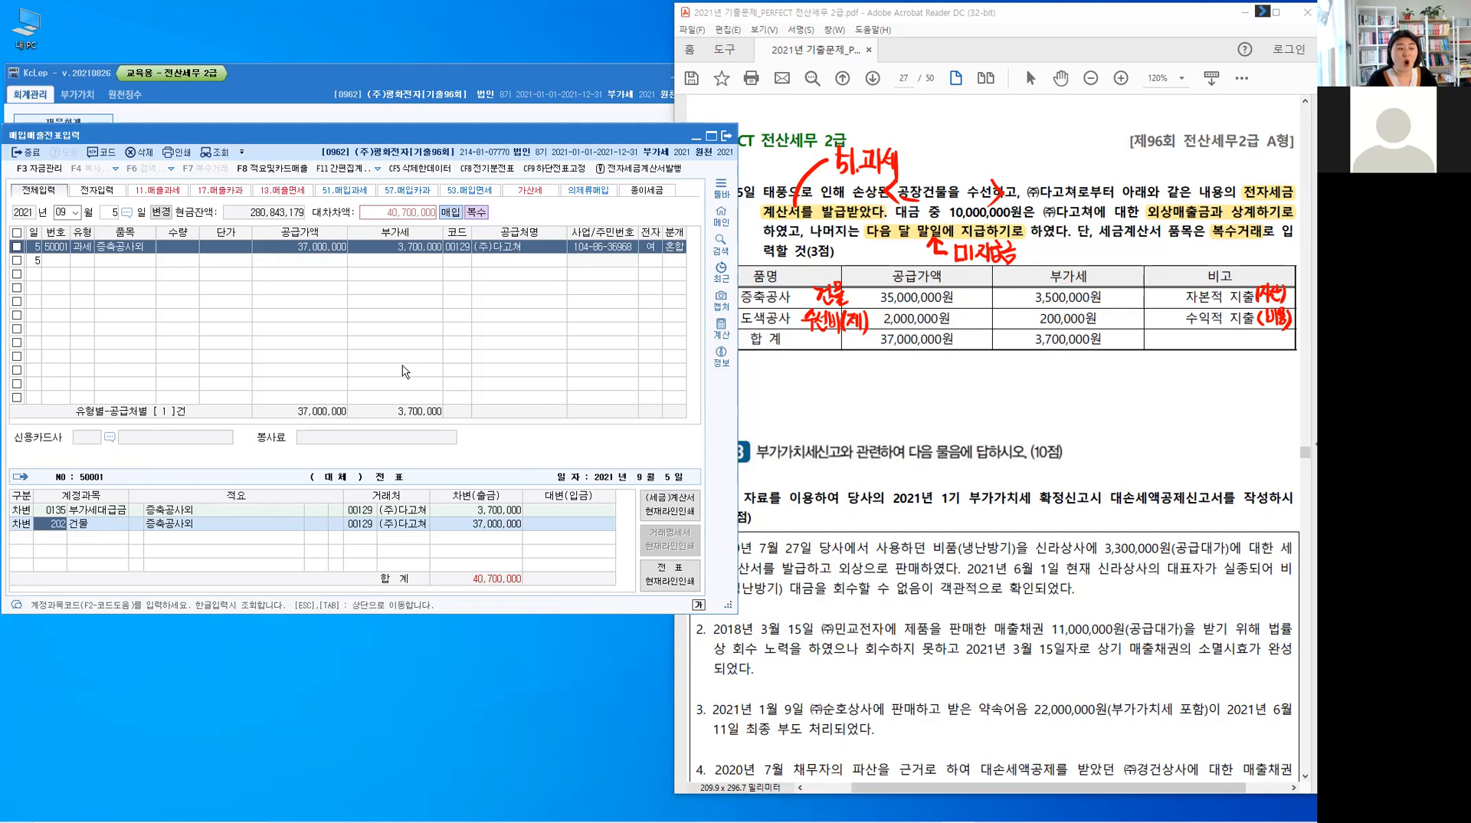
pyautogui.press('Return')
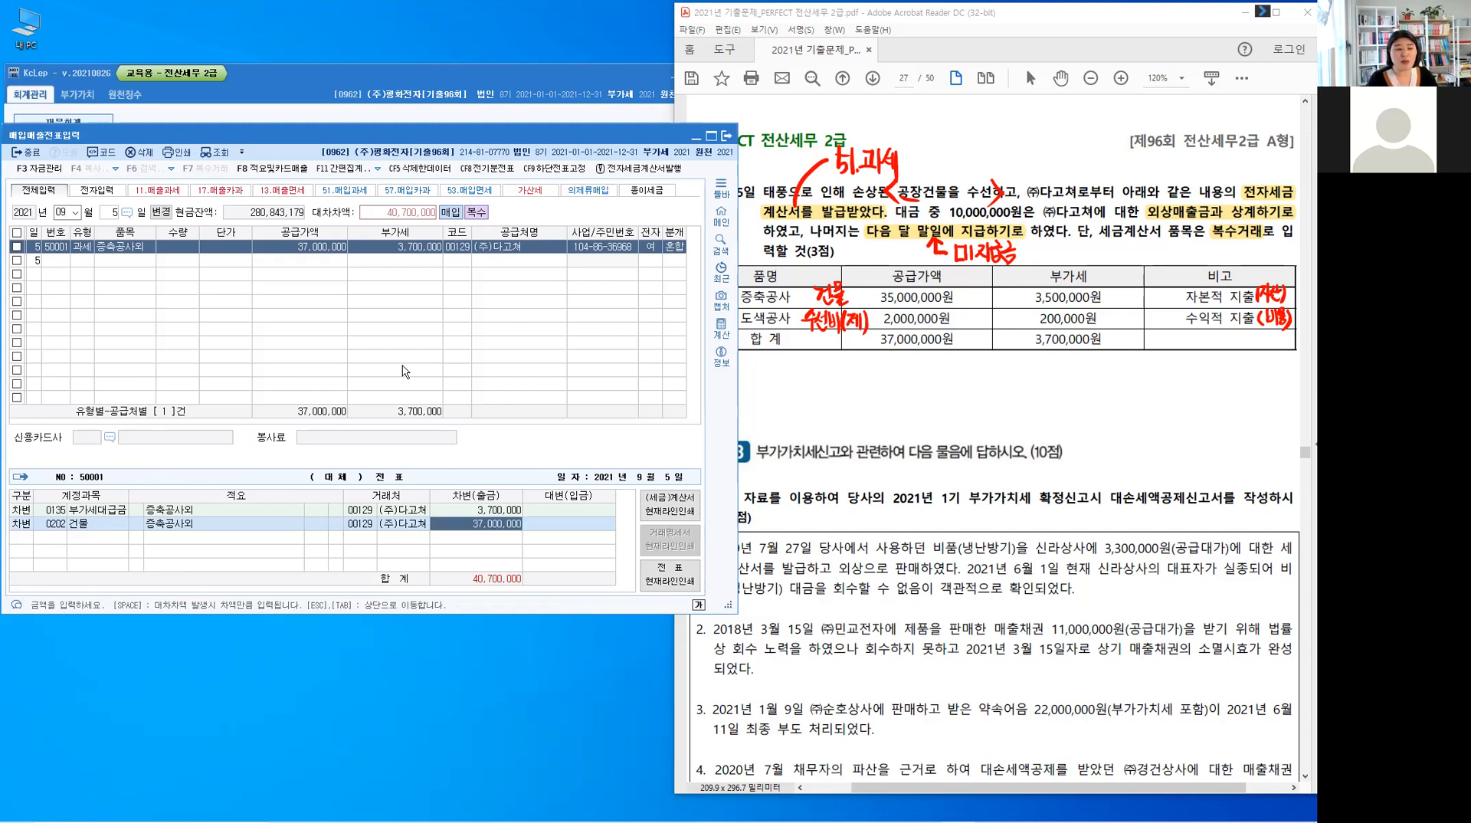
pyautogui.write('35,000,000')
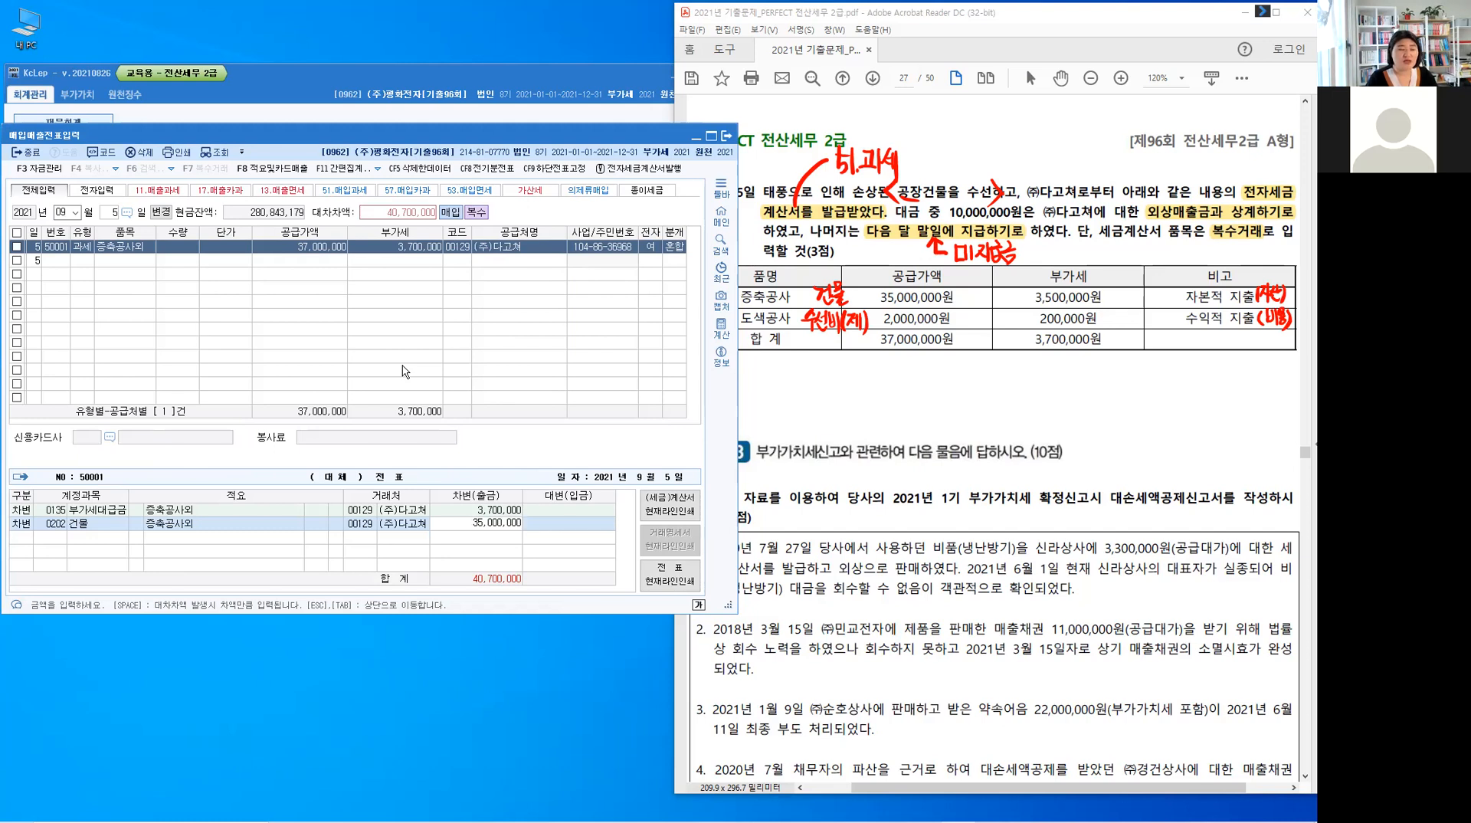
pyautogui.press('Return')
# - Add a debit line for 수선비 under 제조원가 (0520) with an amount of 2,000,000
pyautogui.write('3')
pyautogui.press('Return')
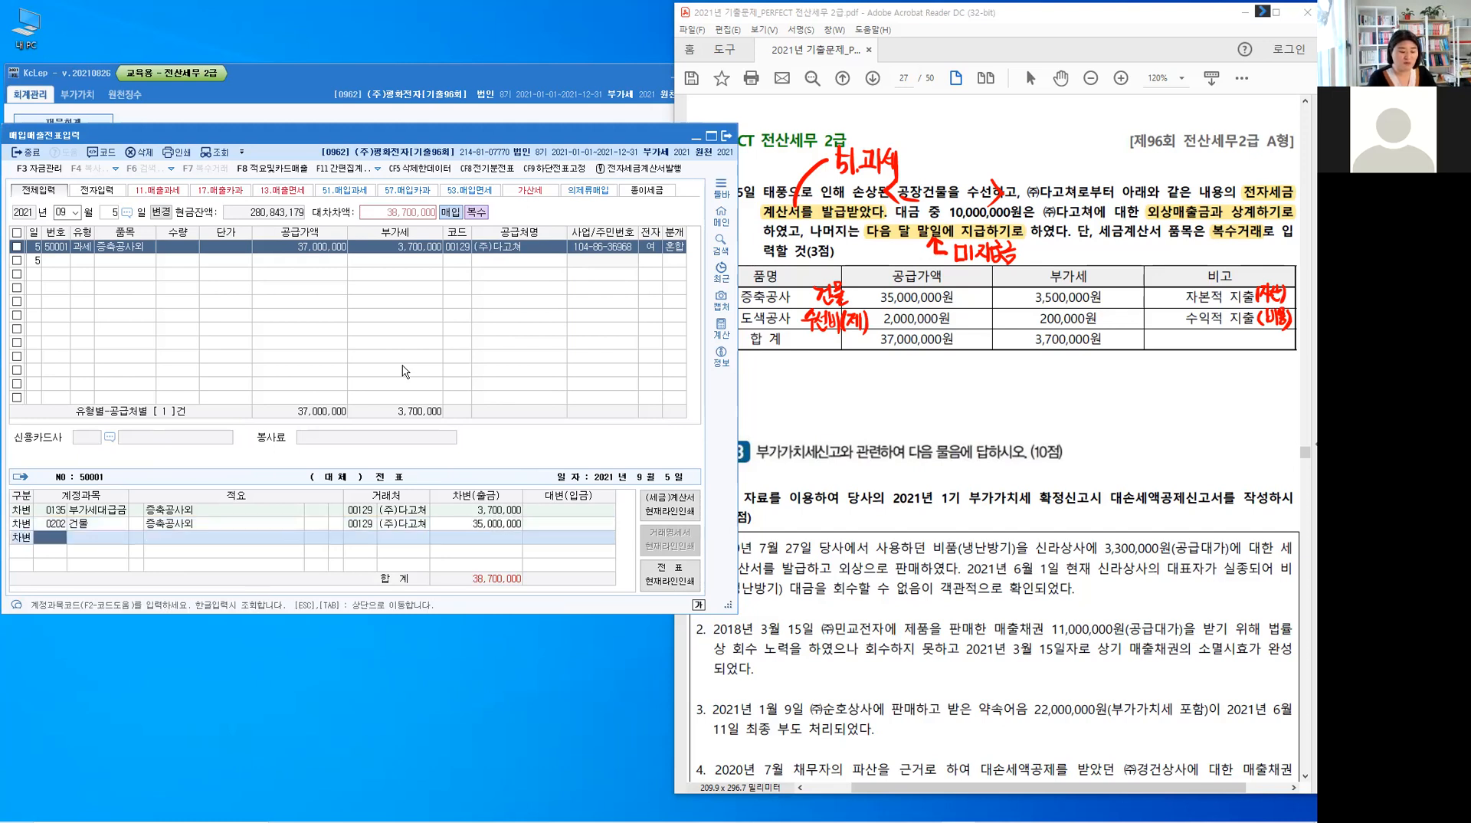
pyautogui.write('수선')
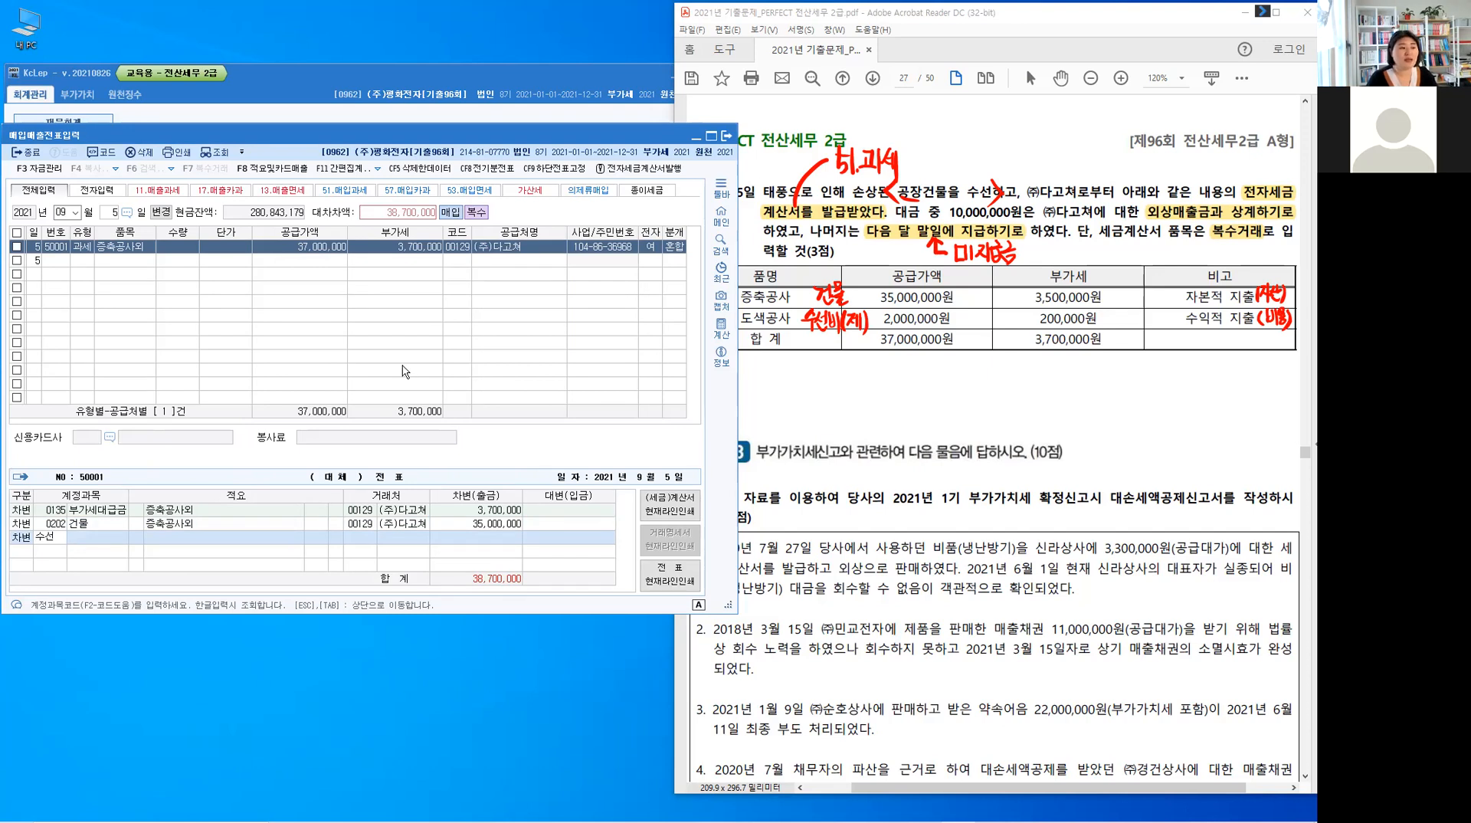
pyautogui.press('Return')
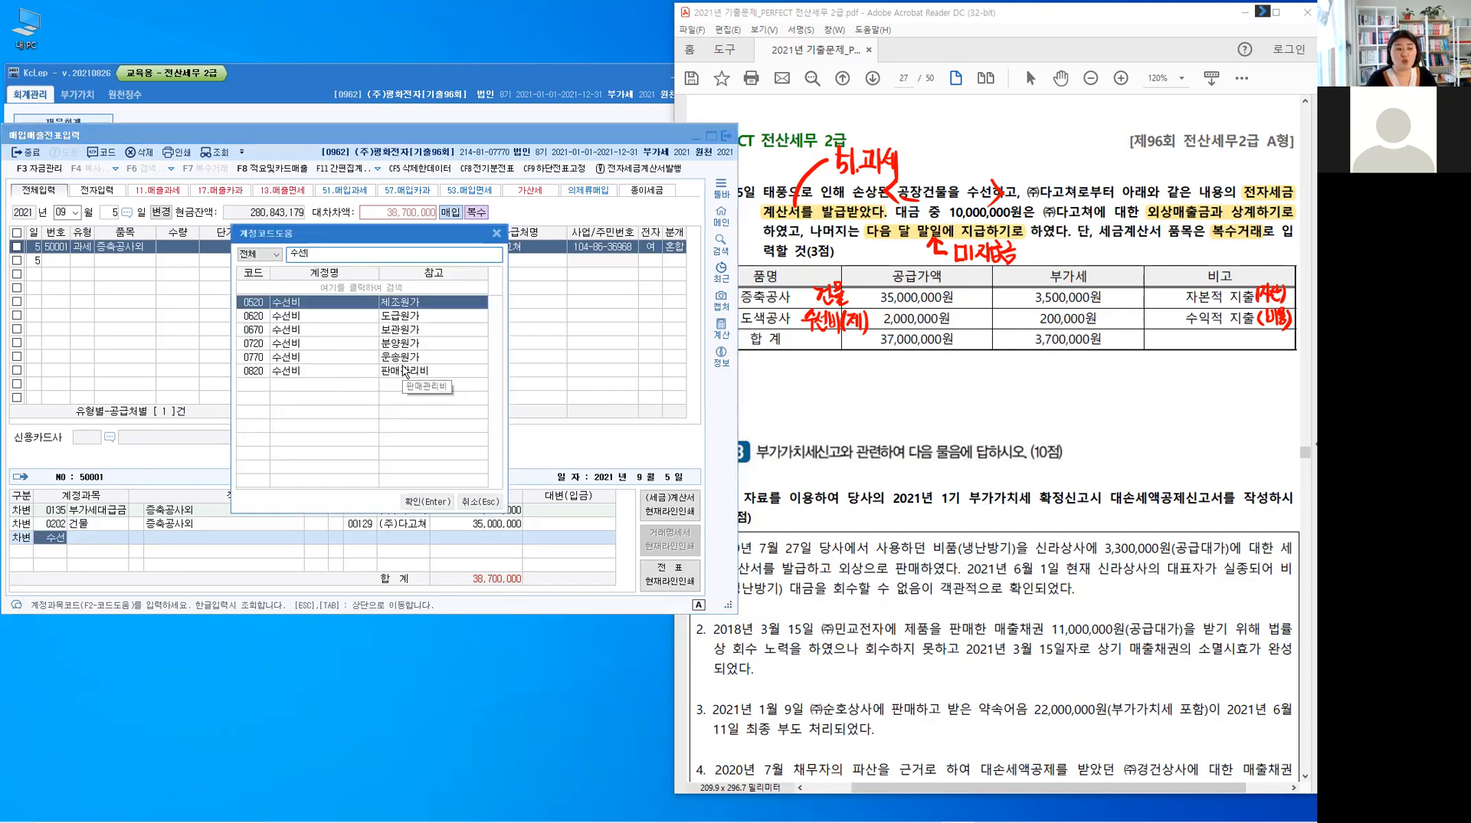
pyautogui.press('Return')
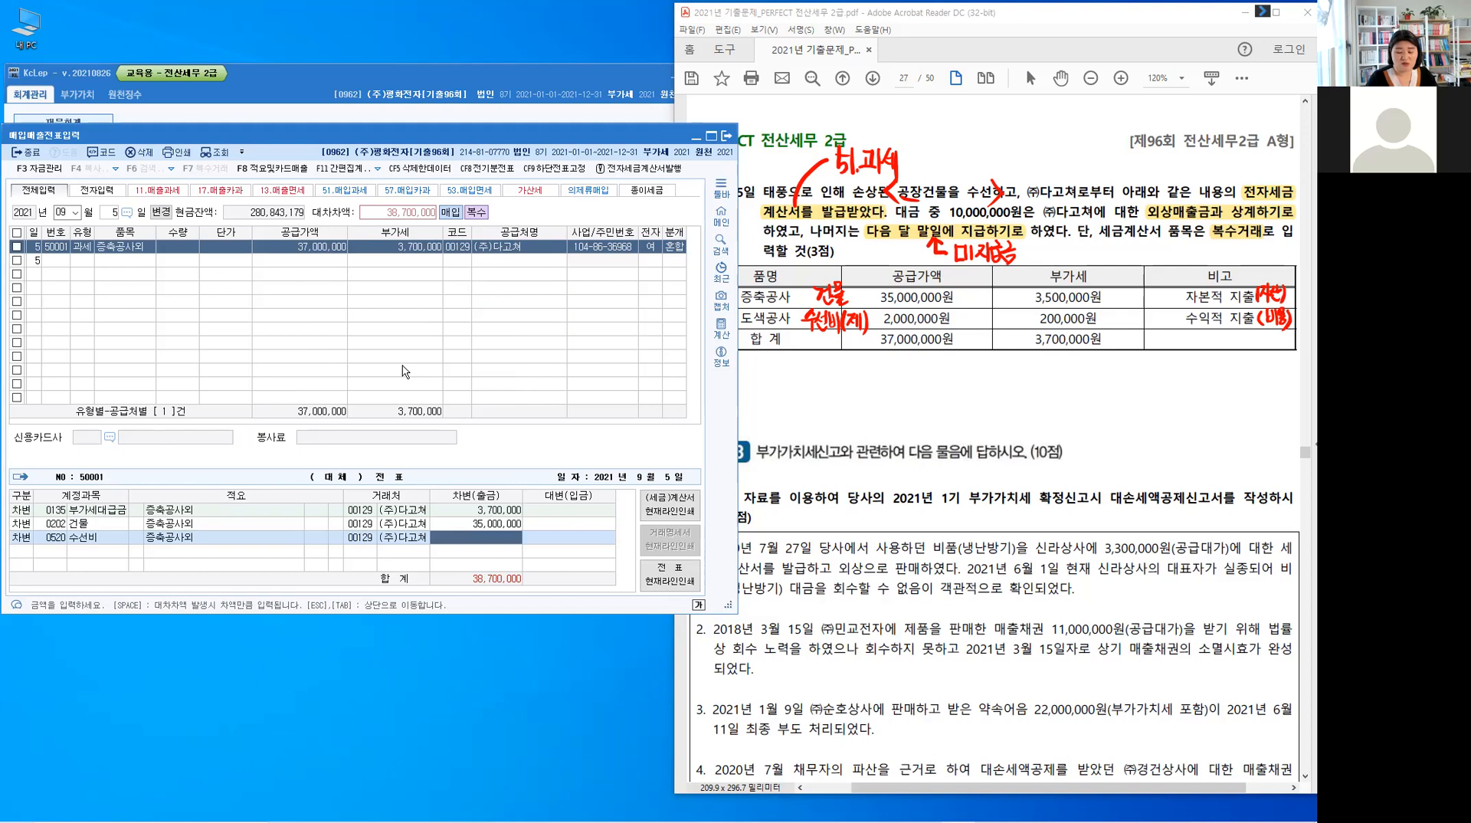
pyautogui.write('2,000,000')
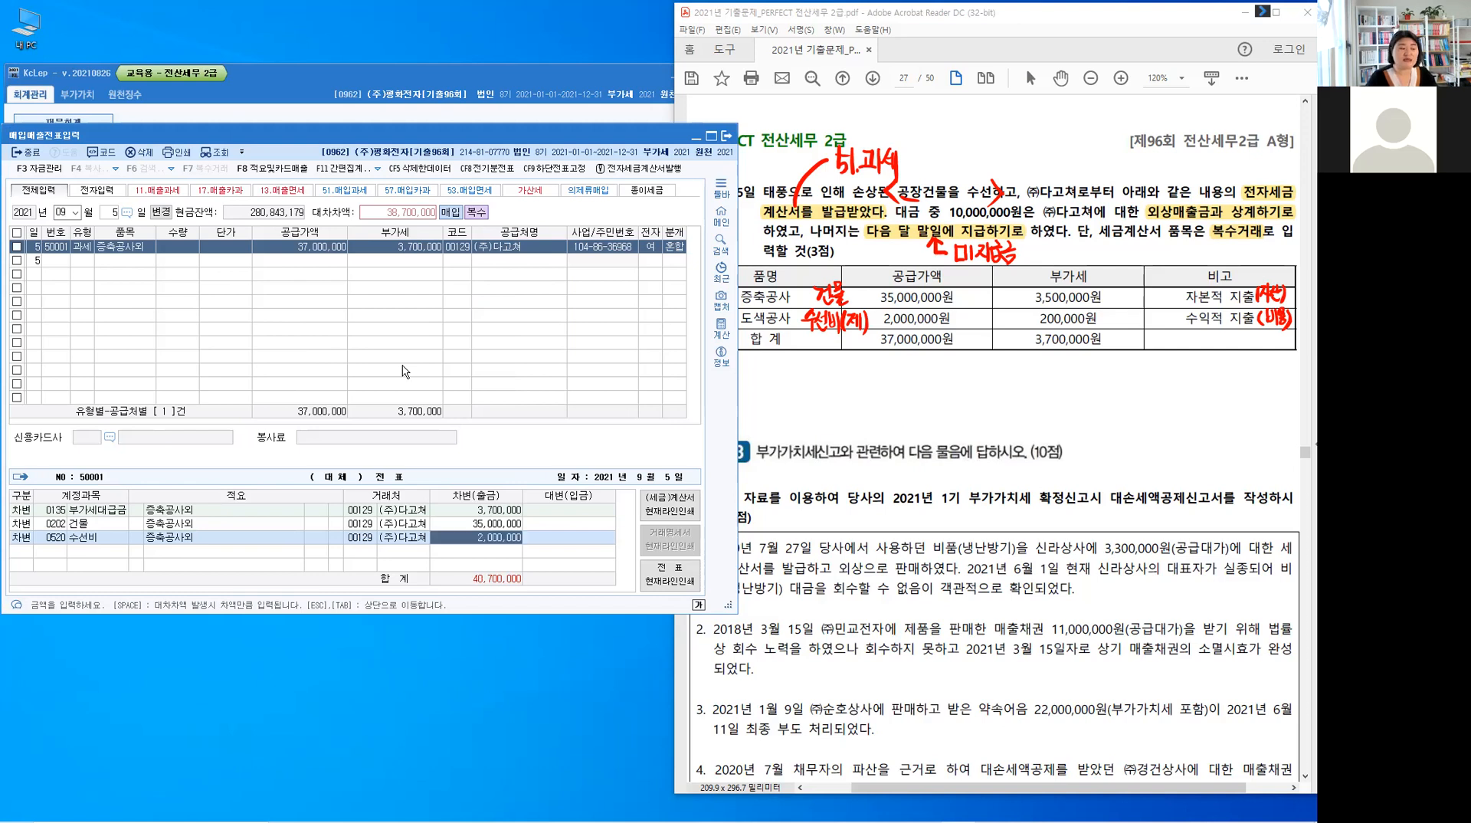
pyautogui.press('Return')
# - Add a credit line for account 108 외상매출금 with an amount of 10,000,000
pyautogui.press('Return')
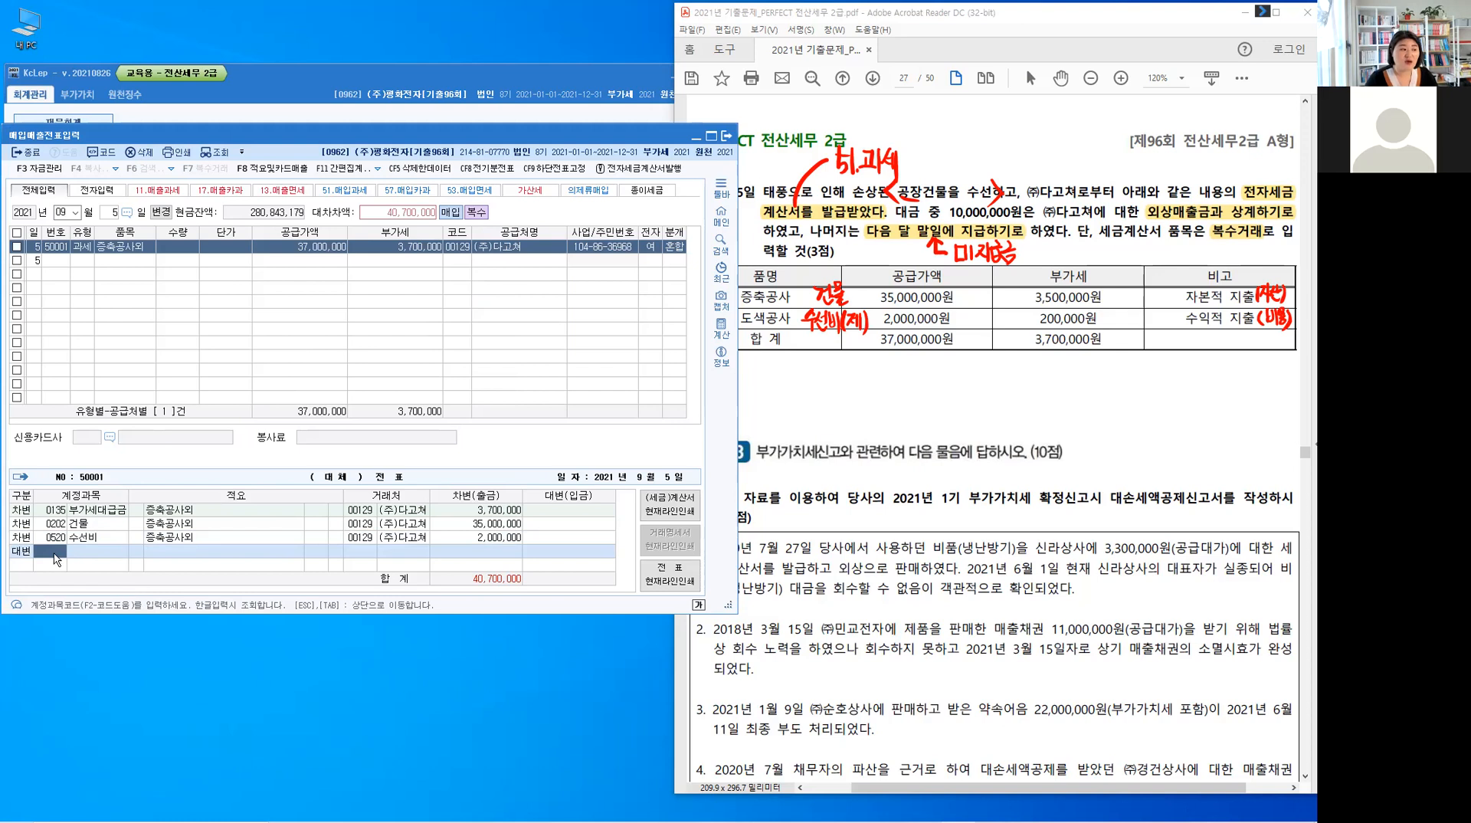
pyautogui.write('108')
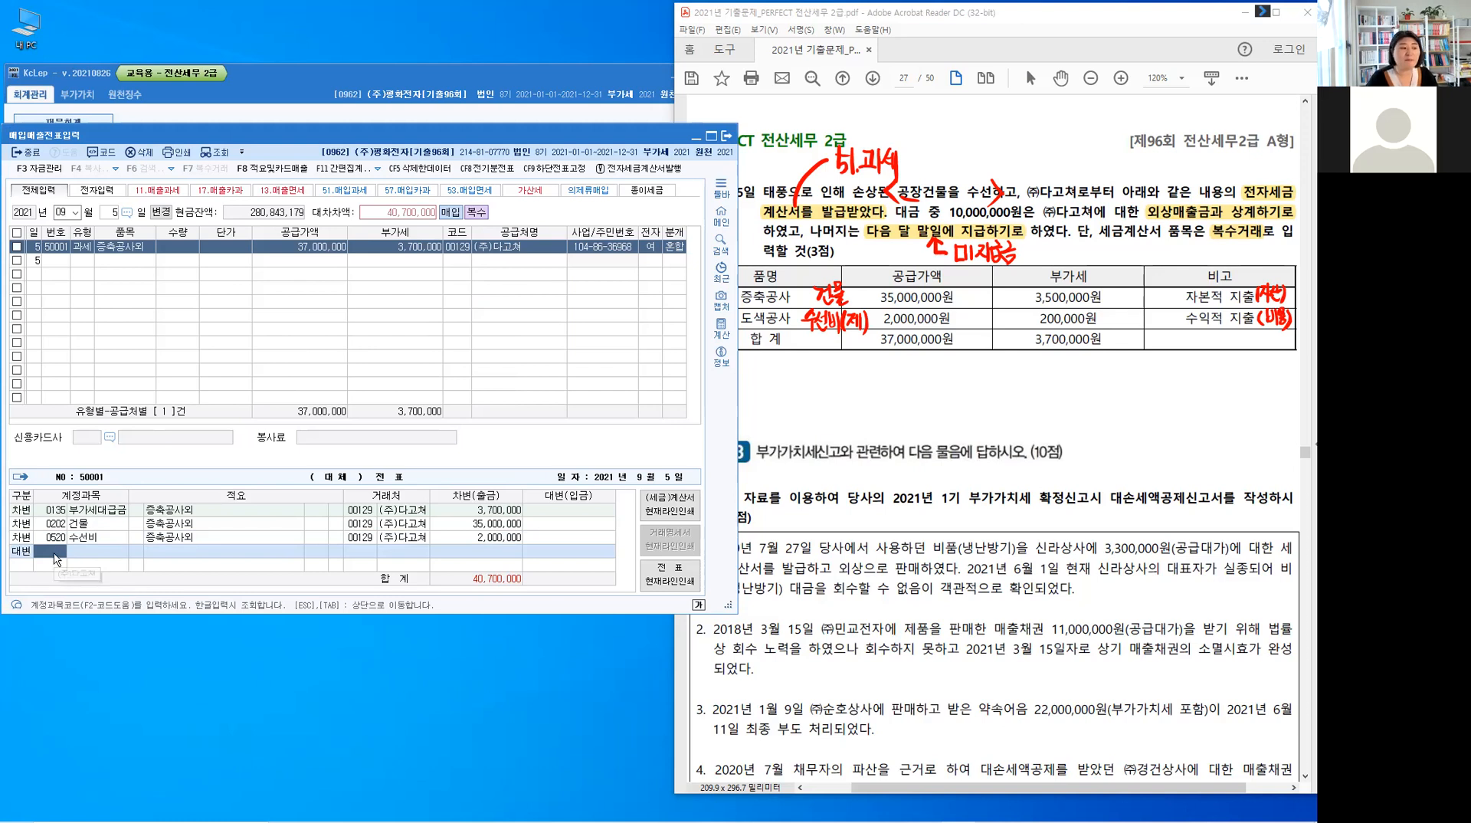
pyautogui.press('Return')
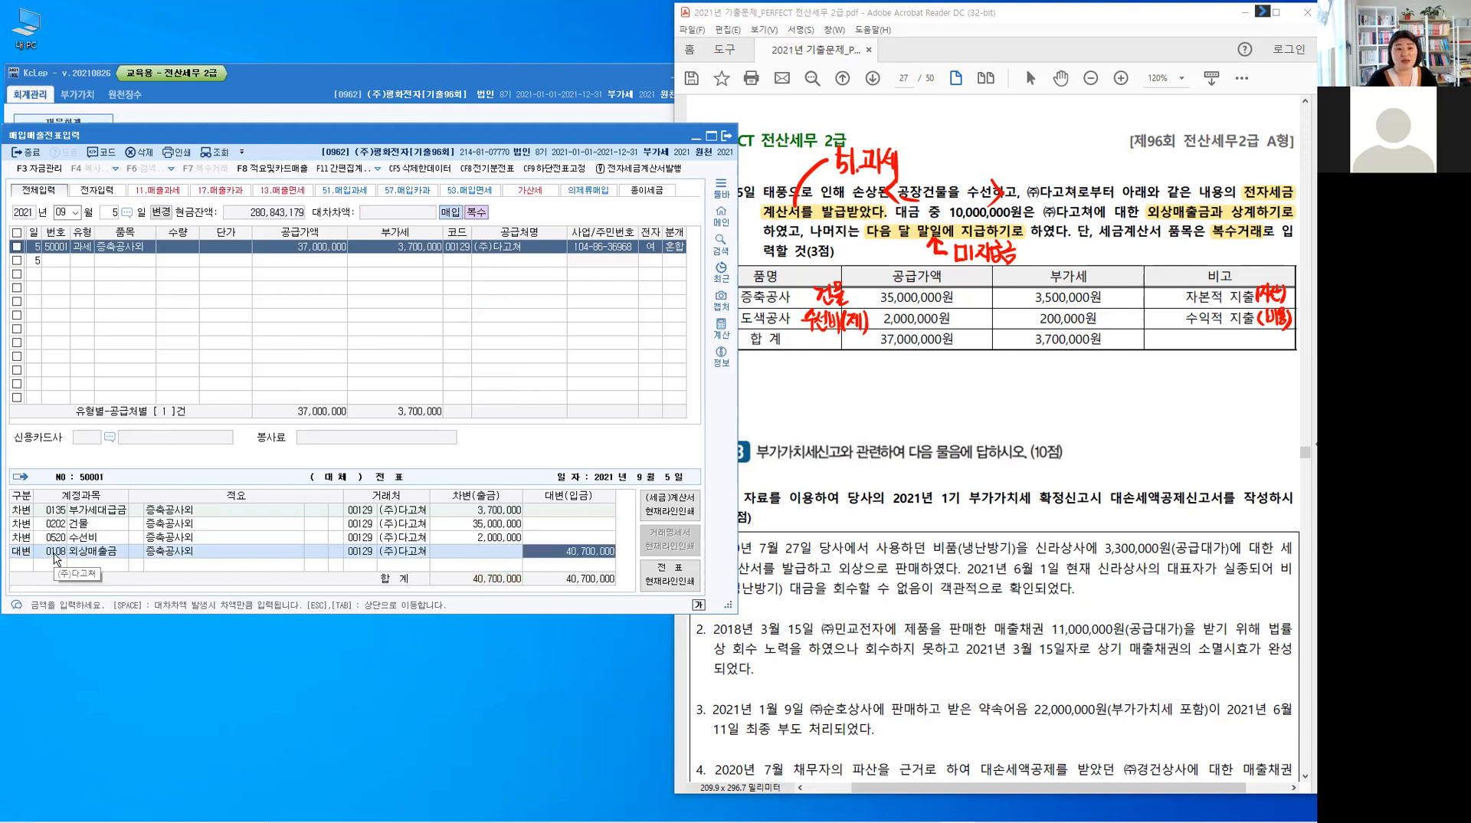
pyautogui.press('BackSpace')
pyautogui.write('10,000,000')
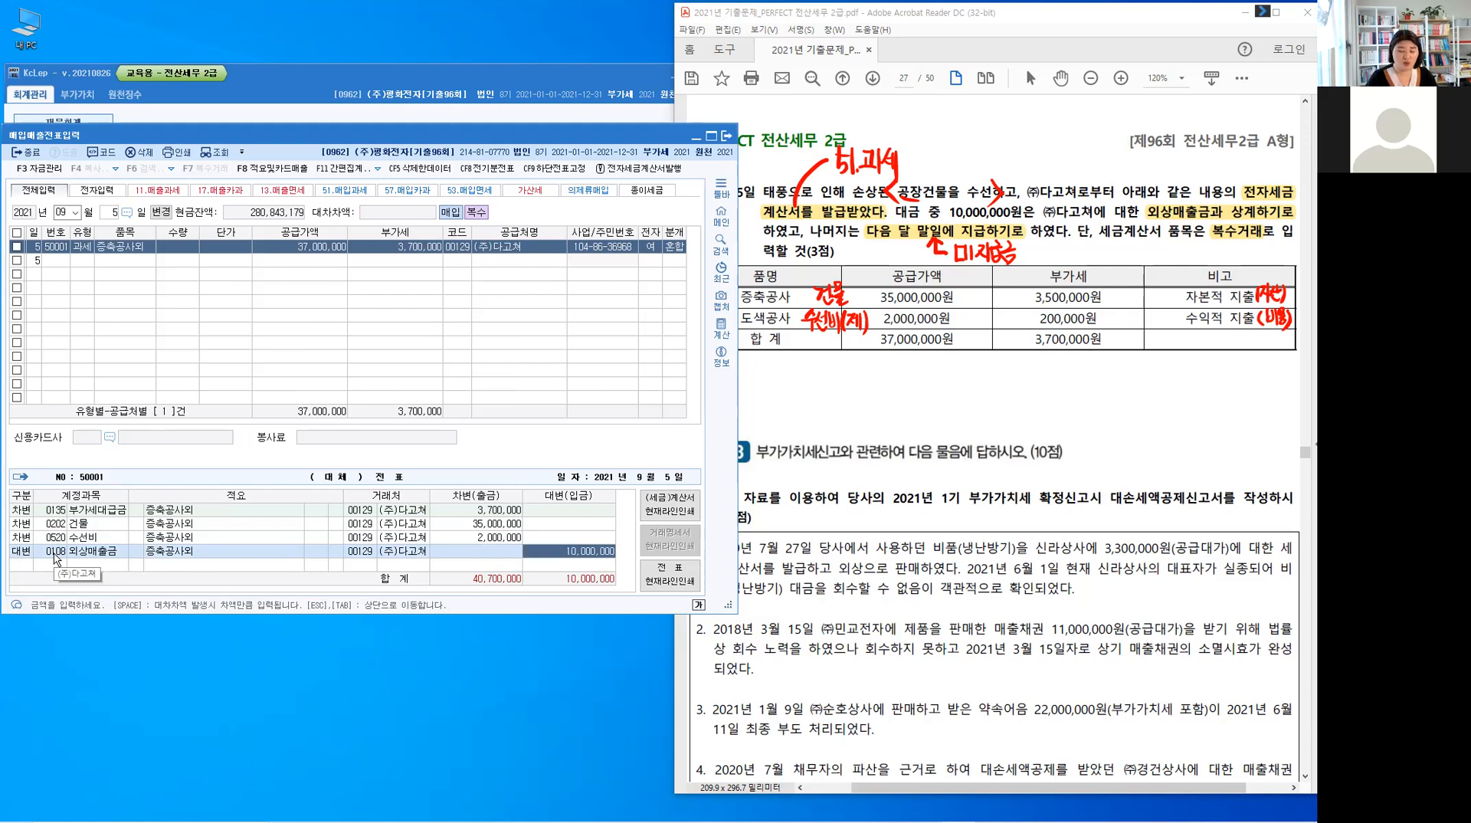
pyautogui.press('Return')
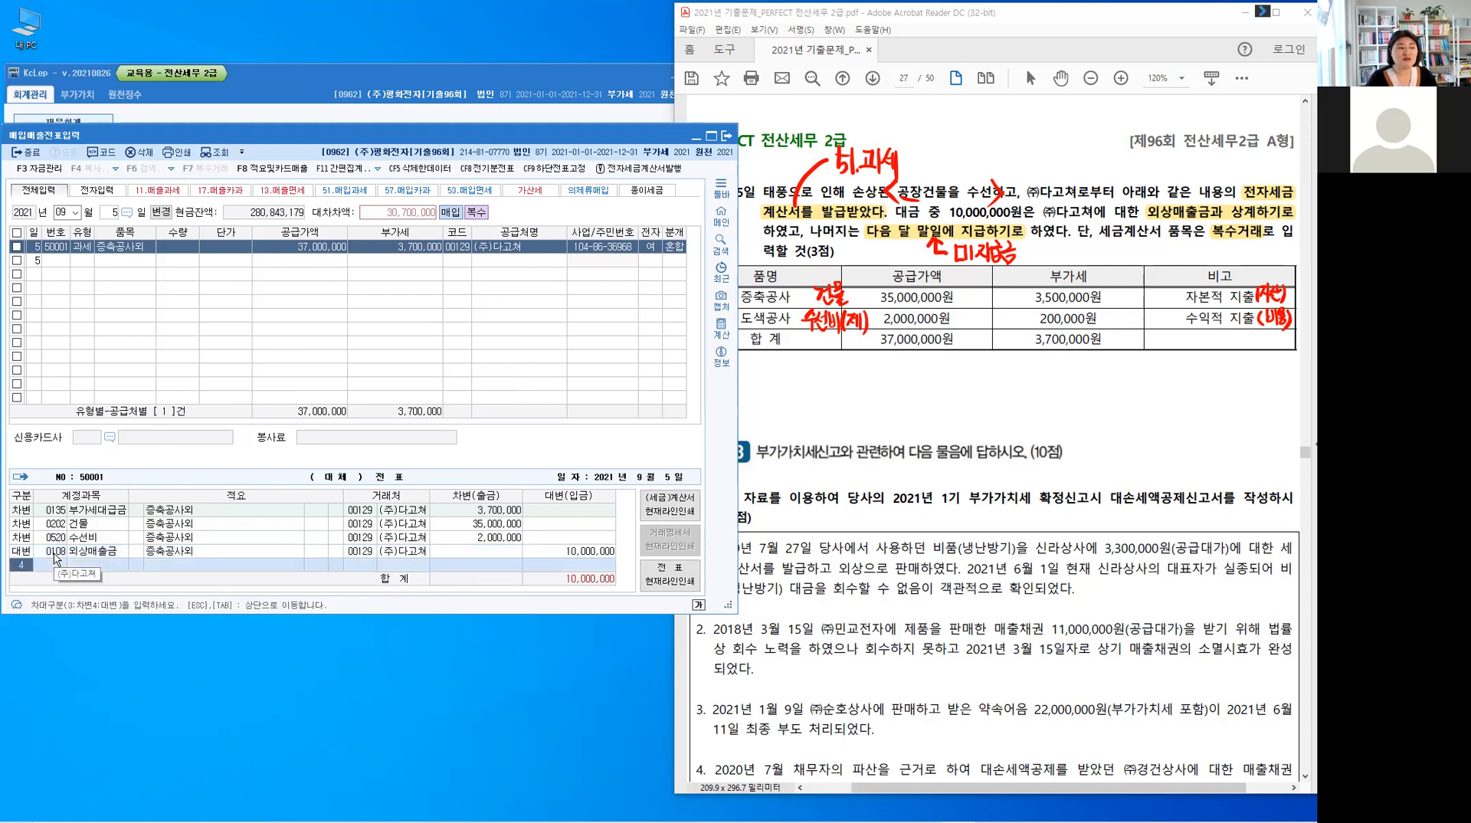
# - Add a credit line for account 253 미지급금 with the remaining 30,700,000, and return to the September 5 voucher line
pyautogui.write('4')
pyautogui.write('253')
pyautogui.press('Return')
pyautogui.press('Return')
pyautogui.press('Return')
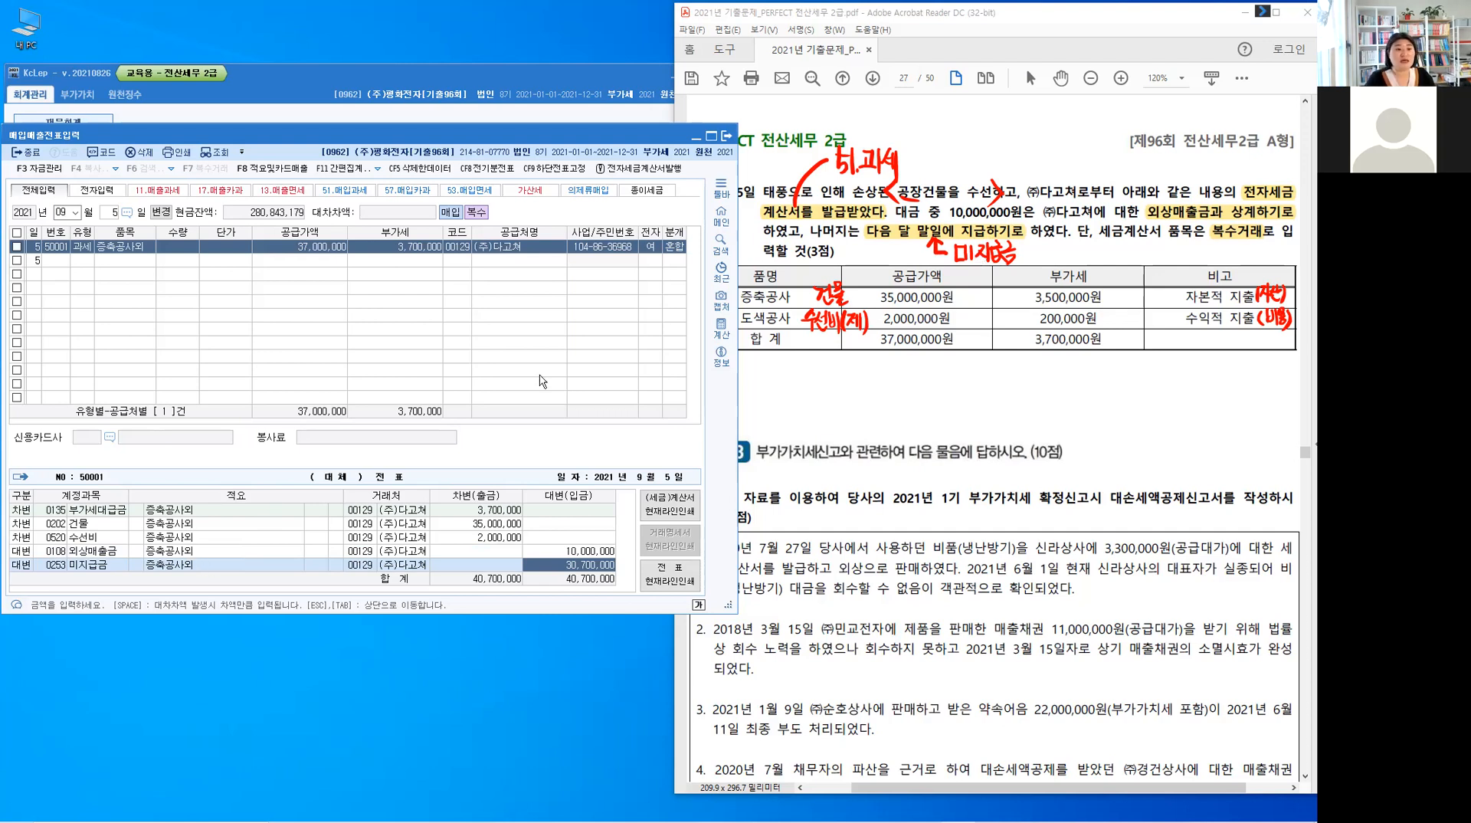
pyautogui.press('Tab')
pyautogui.press('Return')
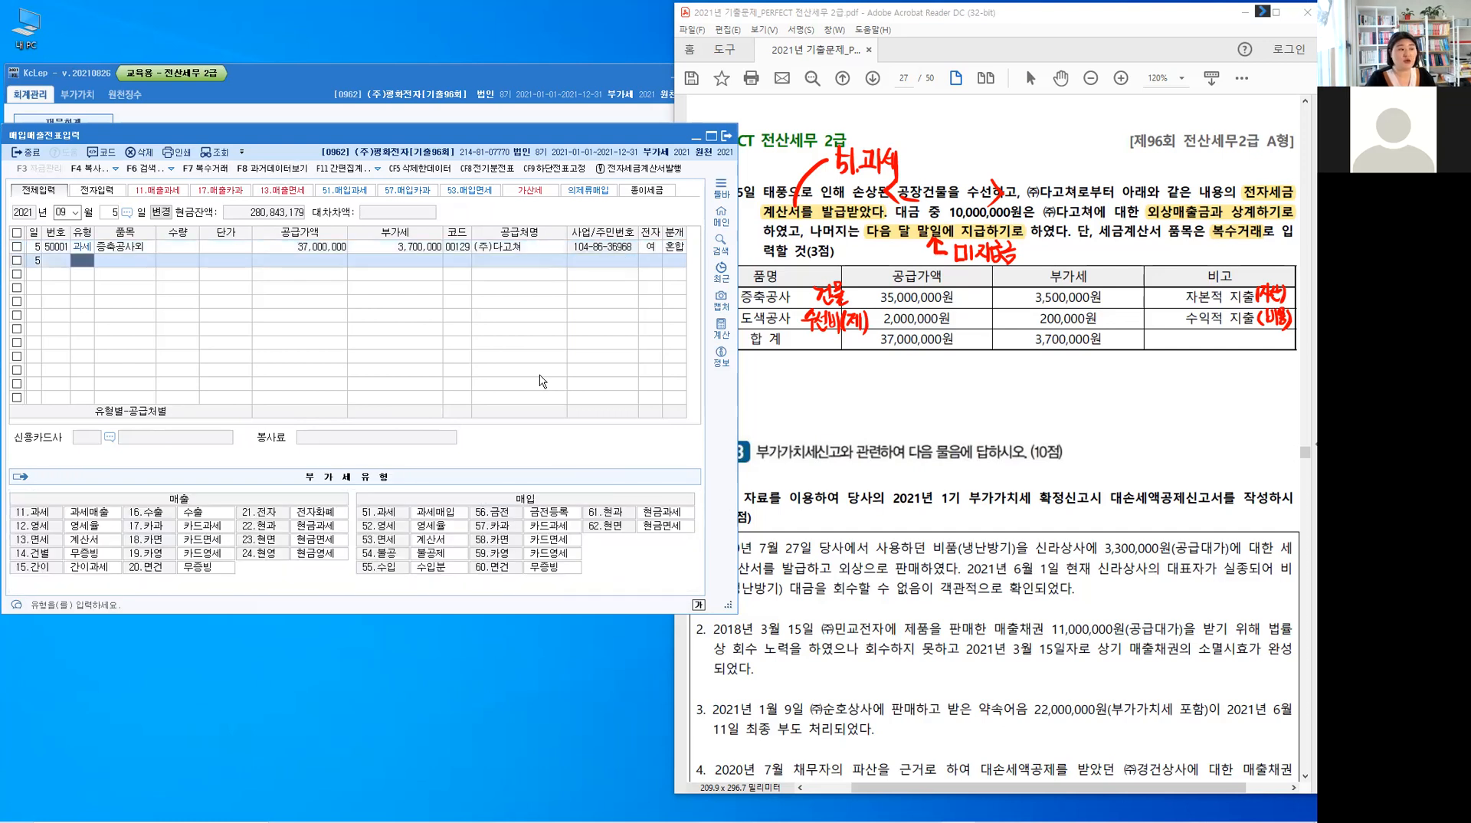
pyautogui.press('Up')
pyautogui.press('Return')
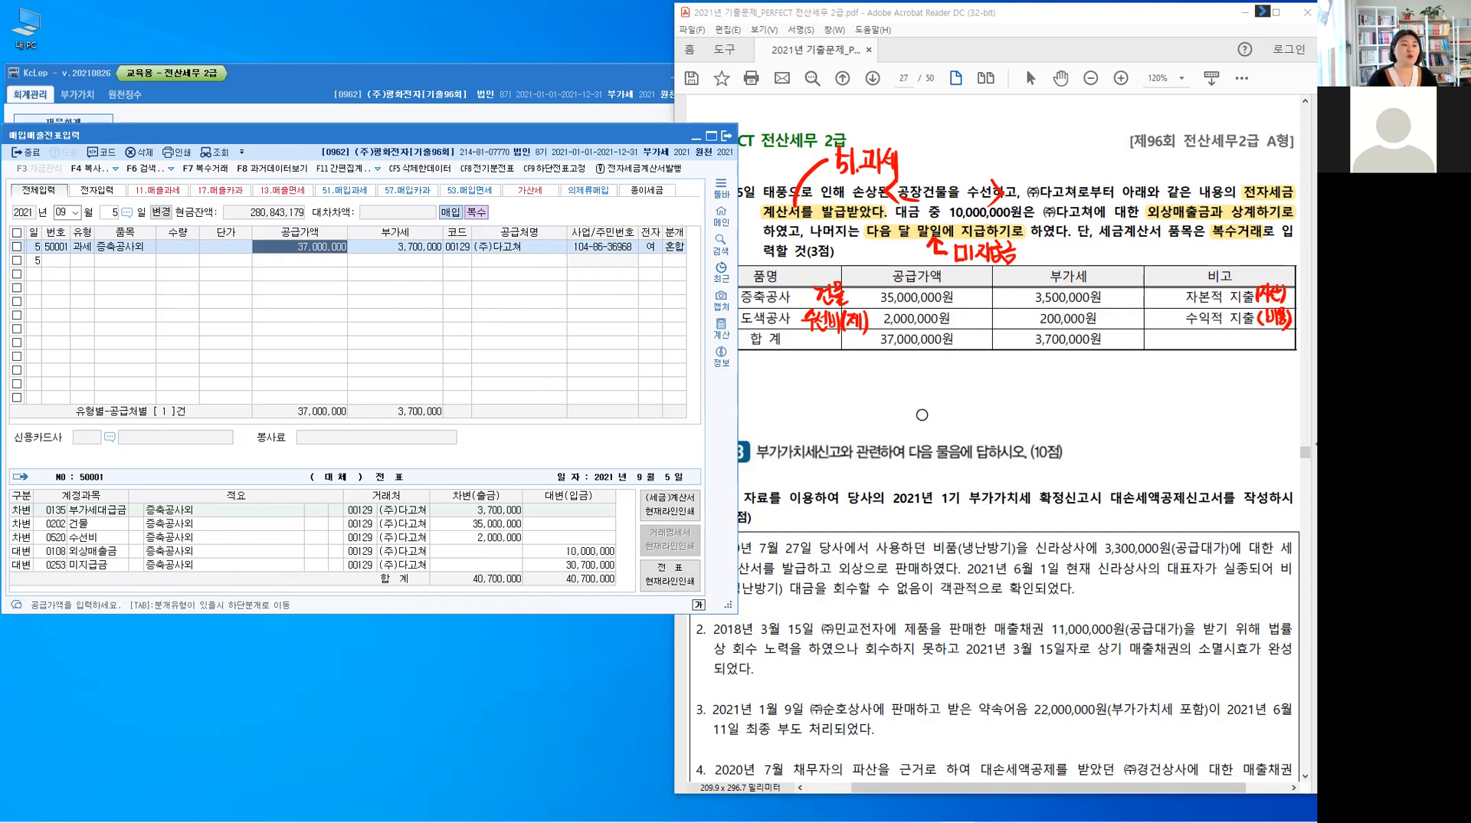
# - Clear the handwritten notes from the exam page and close the 매입매출전표입력 window
pyautogui.click(919, 394)
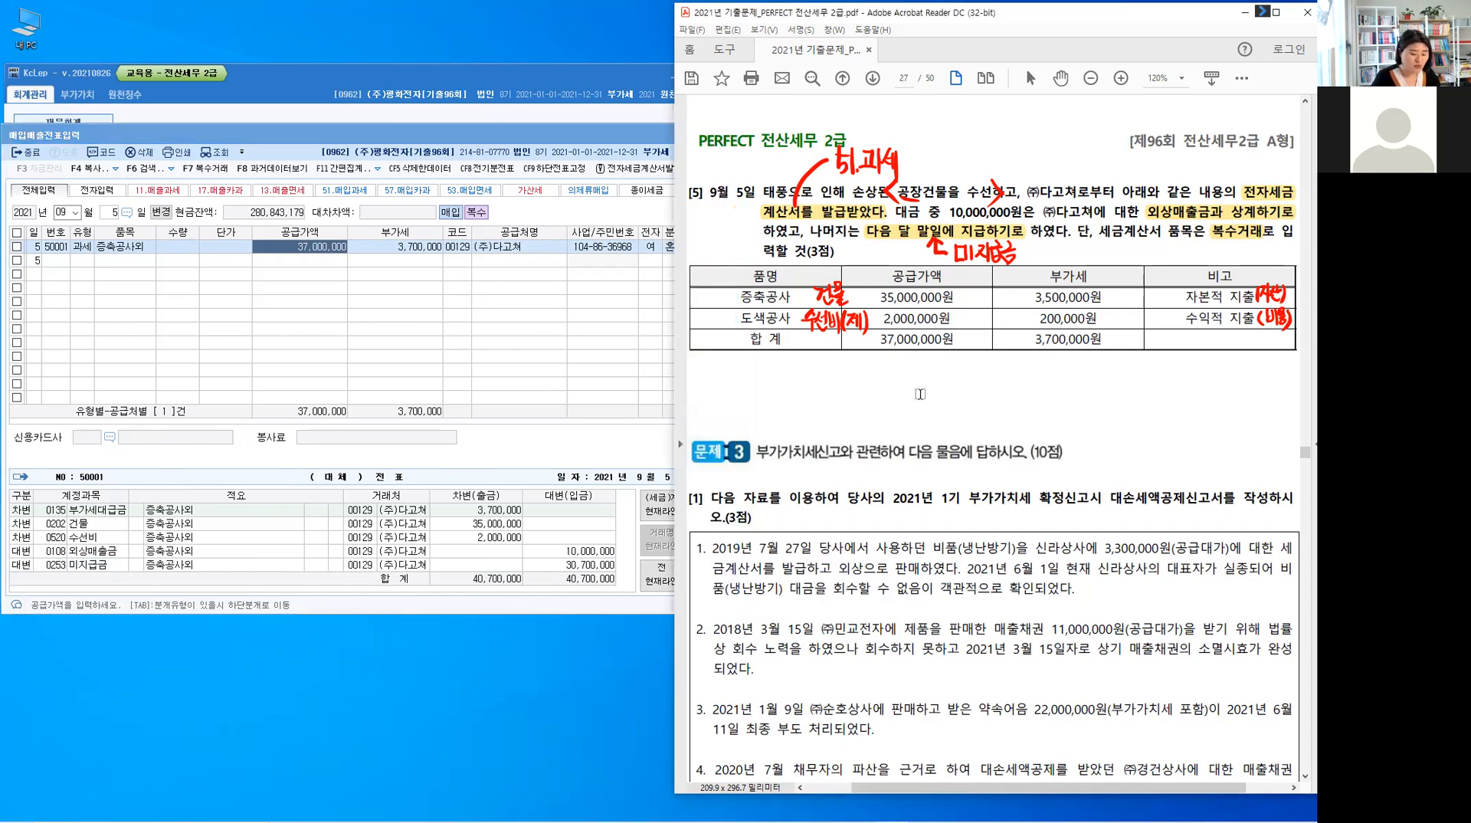
pyautogui.press('Escape')
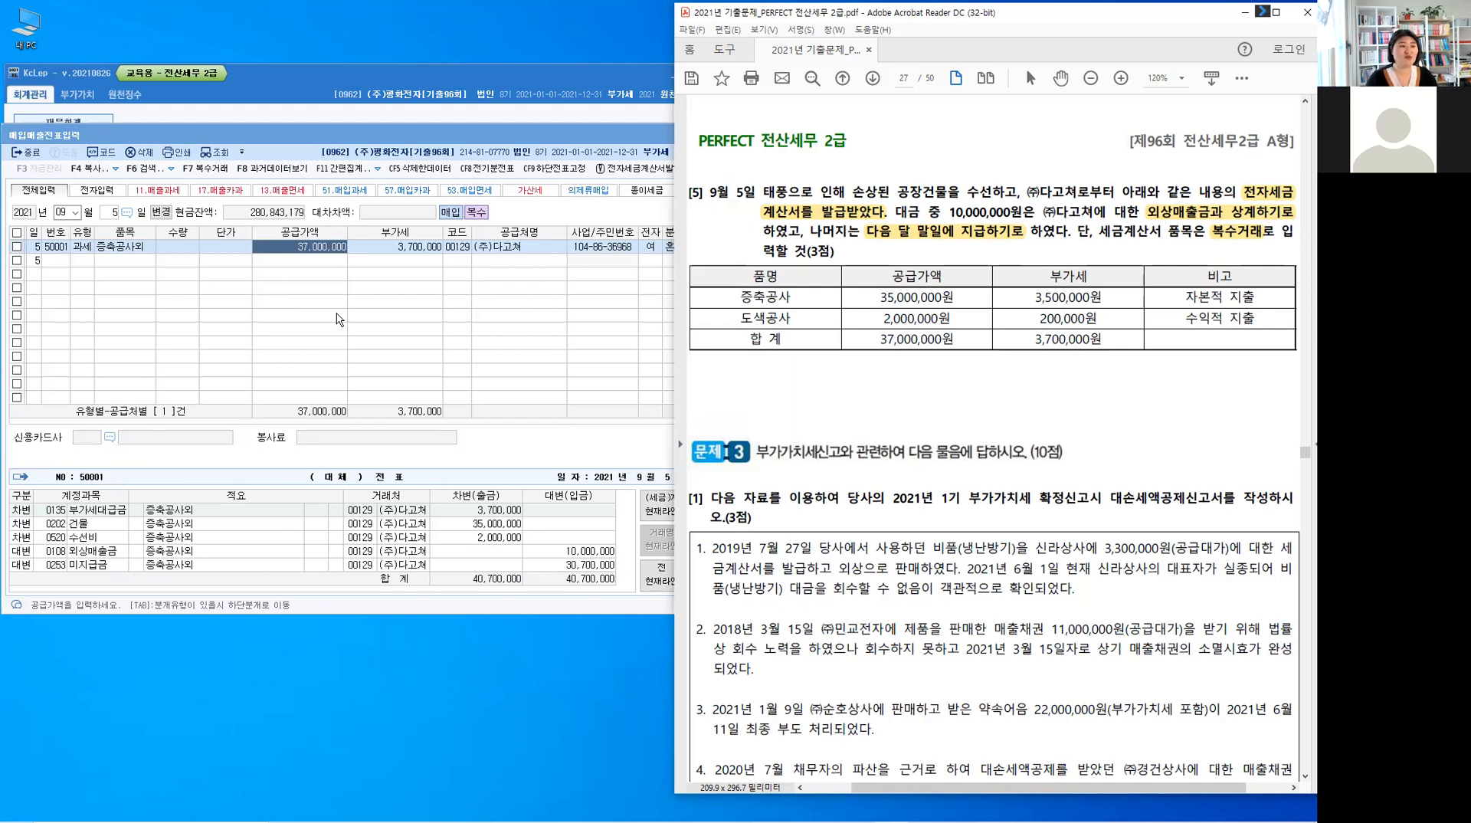
pyautogui.click(29, 157)
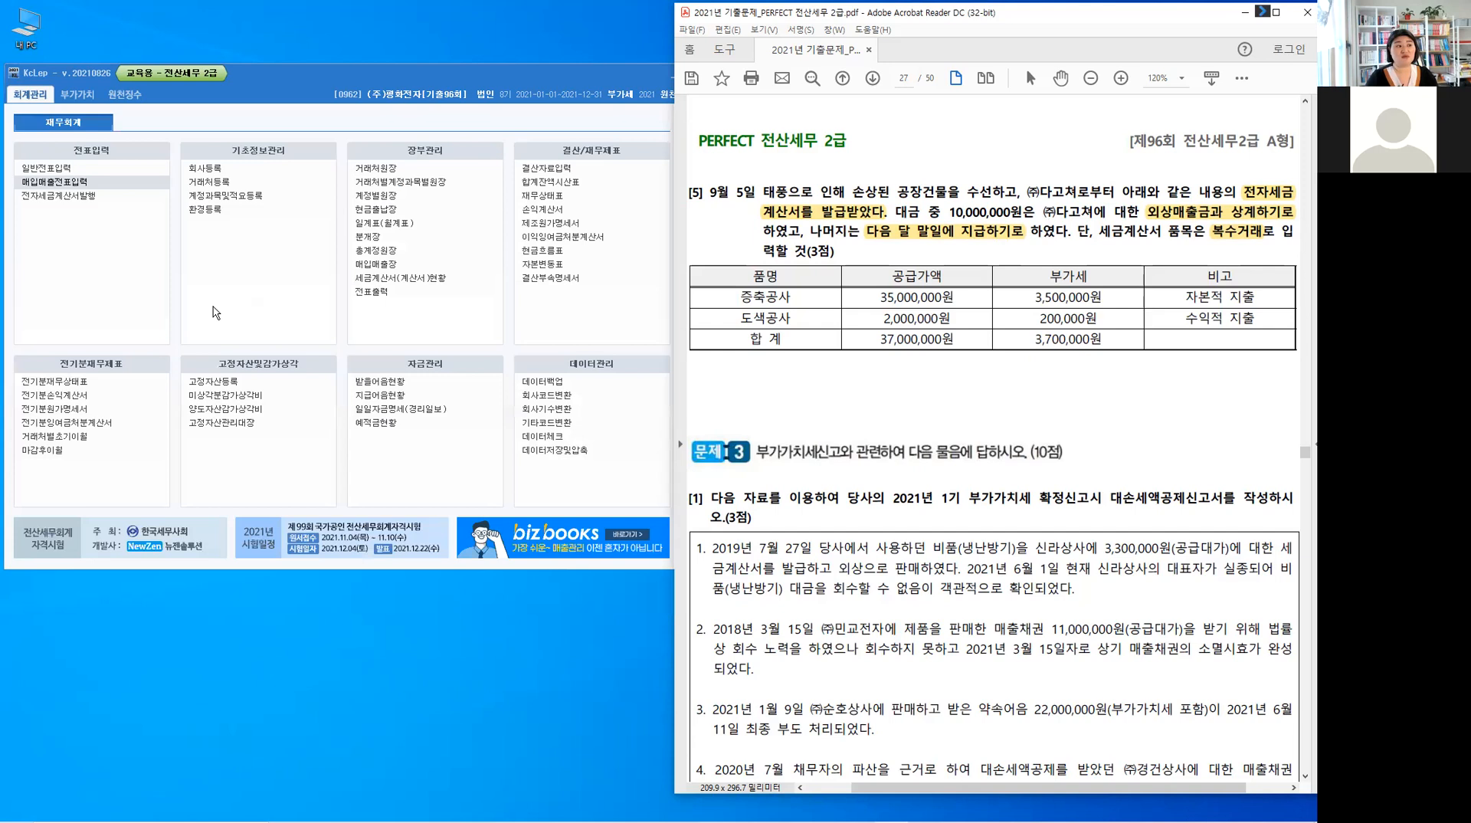